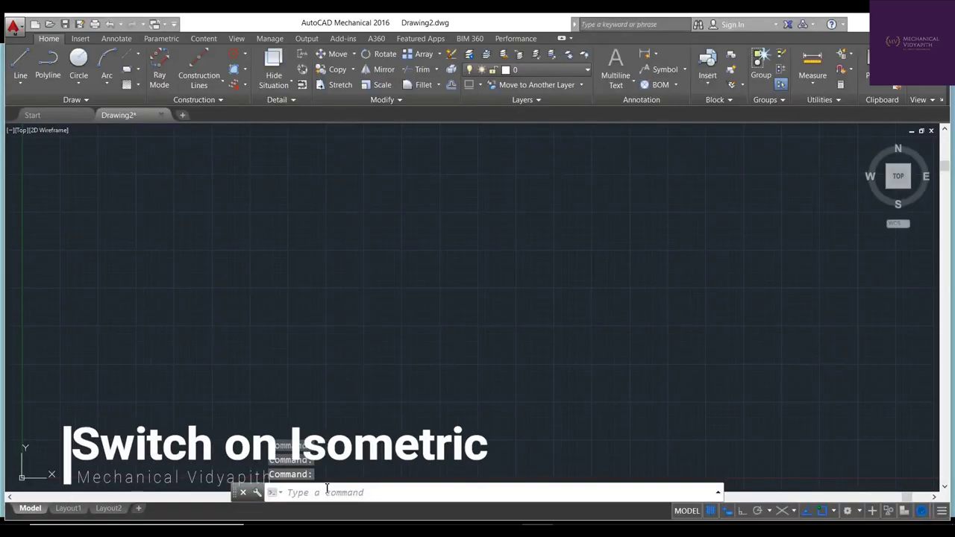
Switch the snap style to Isometric snap in Drafting Settings
{"action": "left_click", "coordinate": [327, 488]}
{"action": "type", "text": "osnap"}
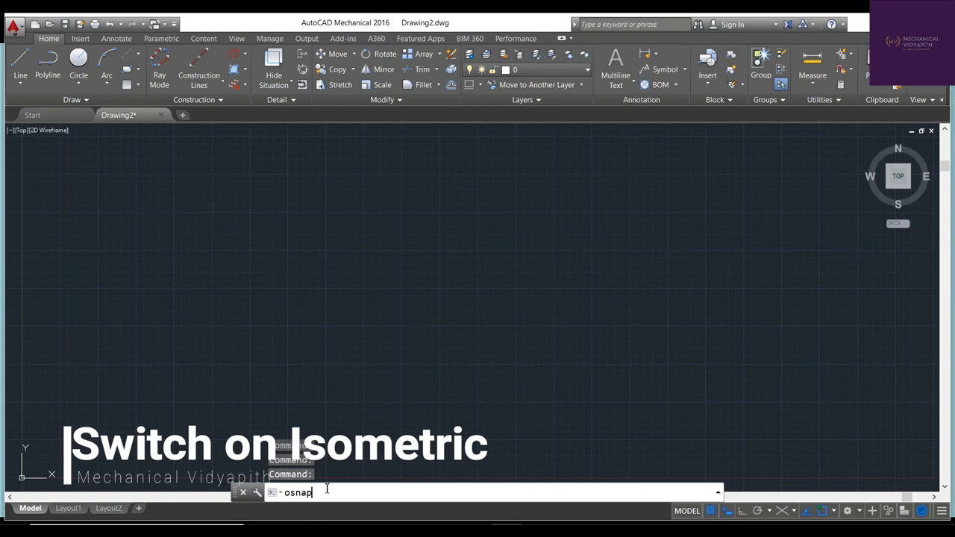
{"action": "key", "text": "Return"}
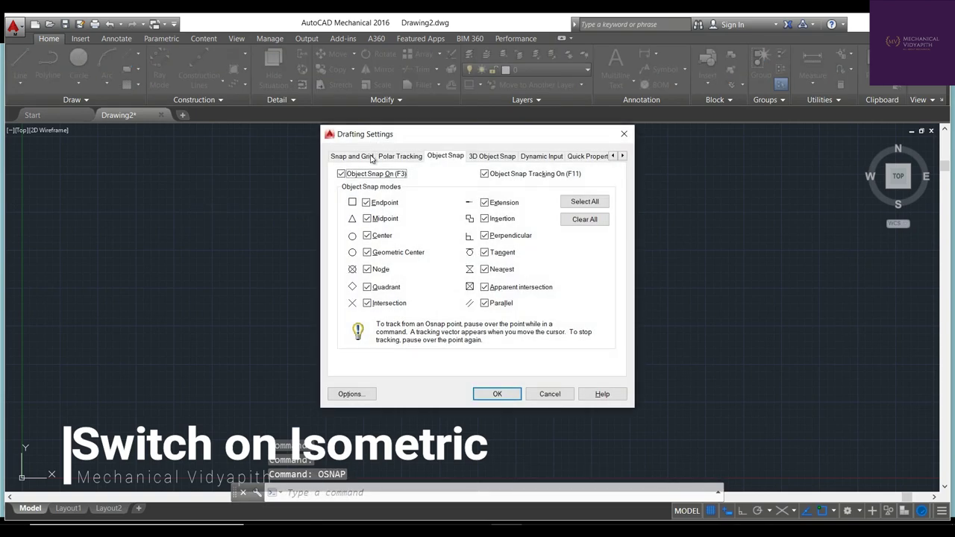
{"action": "left_click", "coordinate": [370, 158]}
{"action": "left_click", "coordinate": [391, 341]}
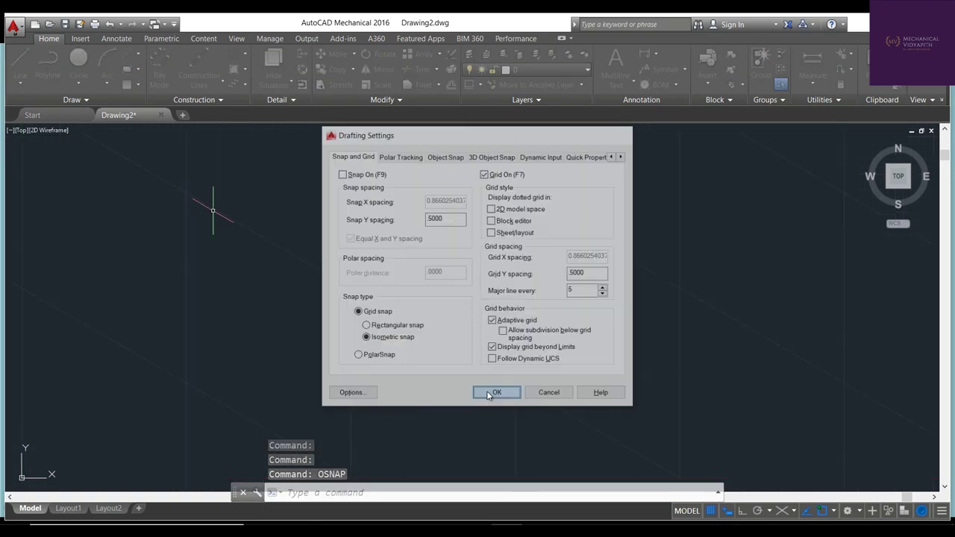
{"action": "left_click", "coordinate": [493, 394]}
Cycle the active isoplane through left, top and right with F5
{"action": "key", "text": "F5"}
{"action": "key", "text": "F5"}
{"action": "key", "text": "F5"}
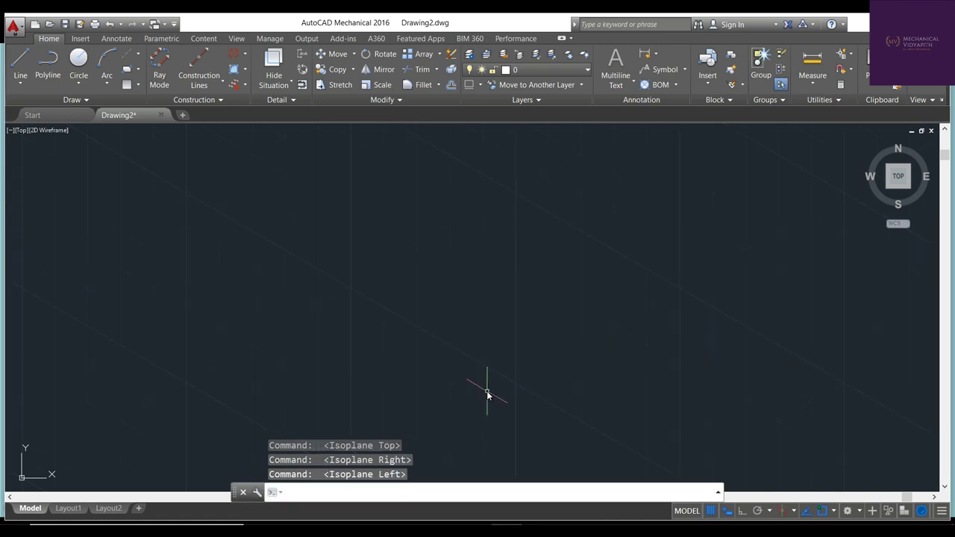
{"action": "key", "text": "F5"}
{"action": "key", "text": "F5"}
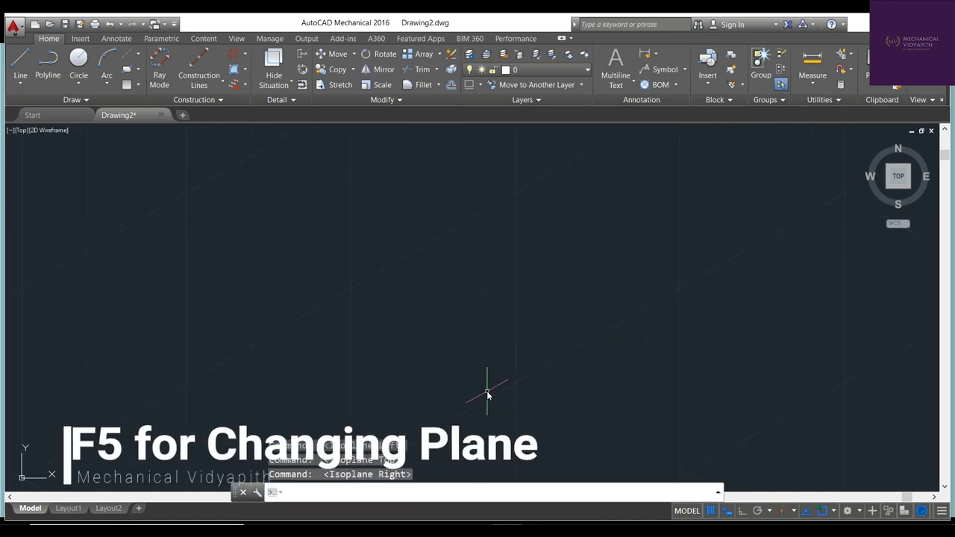
{"action": "key", "text": "F5"}
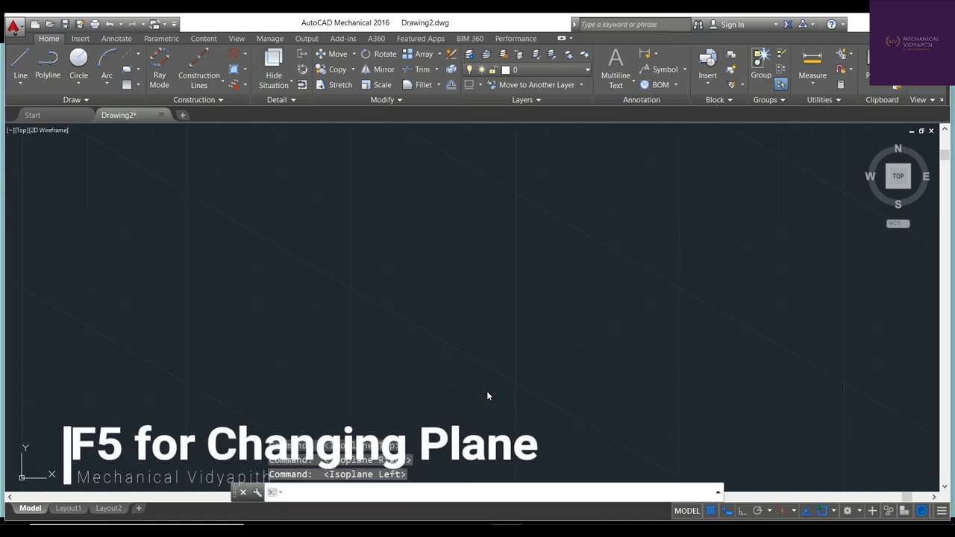
{"action": "key", "text": "F5"}
{"action": "key", "text": "F5"}
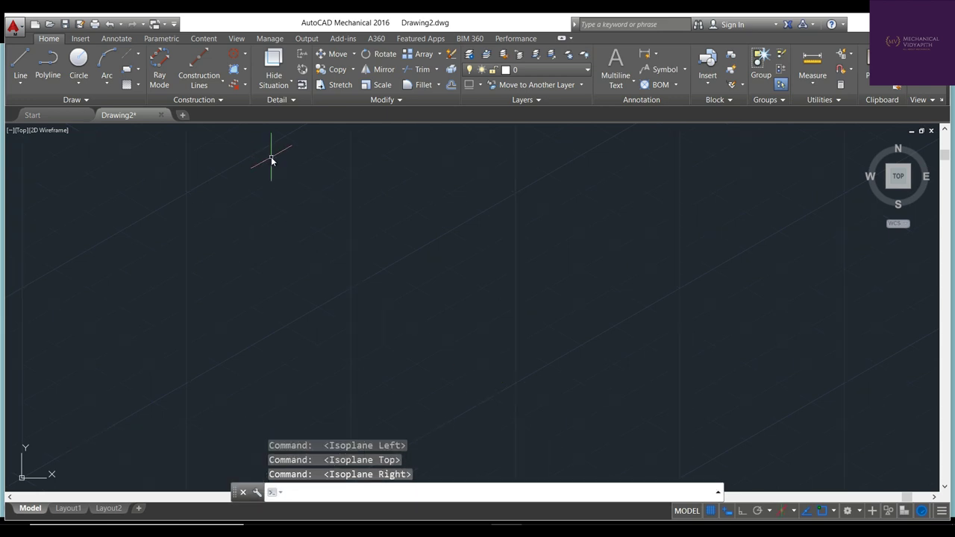
{"action": "key", "text": "F5"}
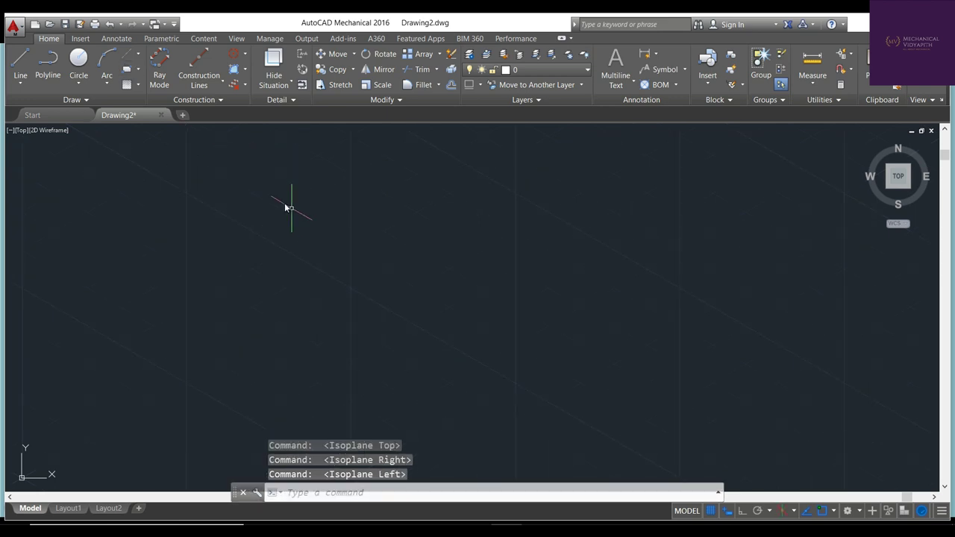
With Ortho on, draw three connected isometric lines outlining three sides of a top-plane rhombus
{"action": "left_click", "coordinate": [21, 60]}
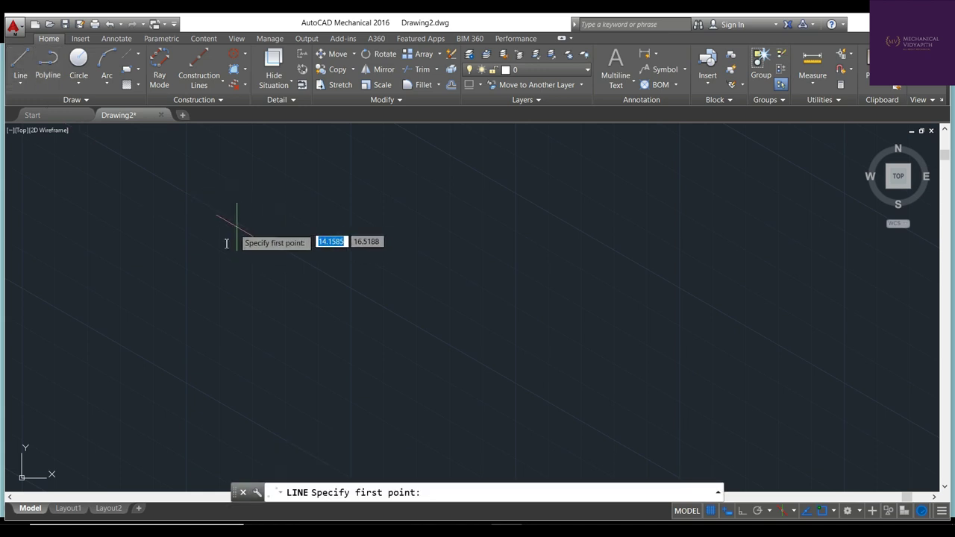
{"action": "left_click", "coordinate": [217, 248]}
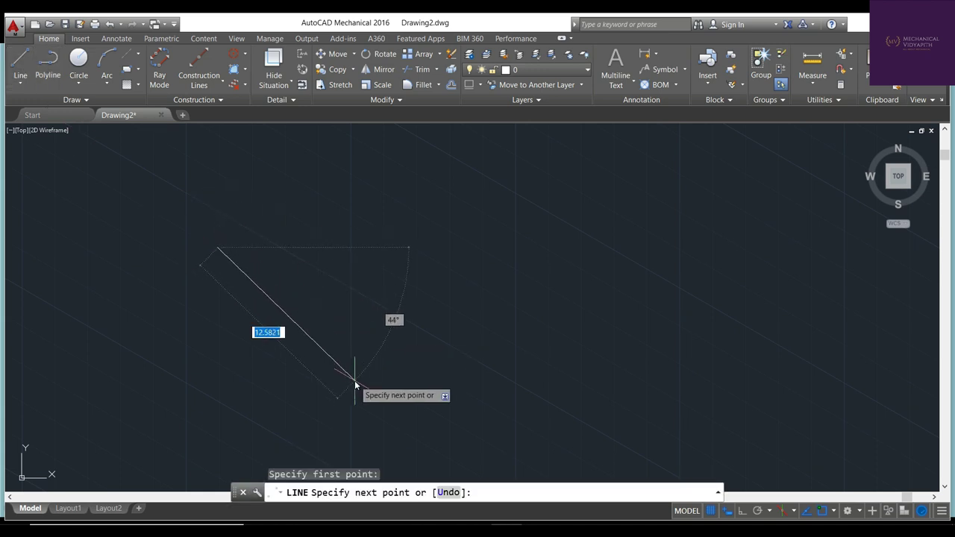
{"action": "key", "text": "F8"}
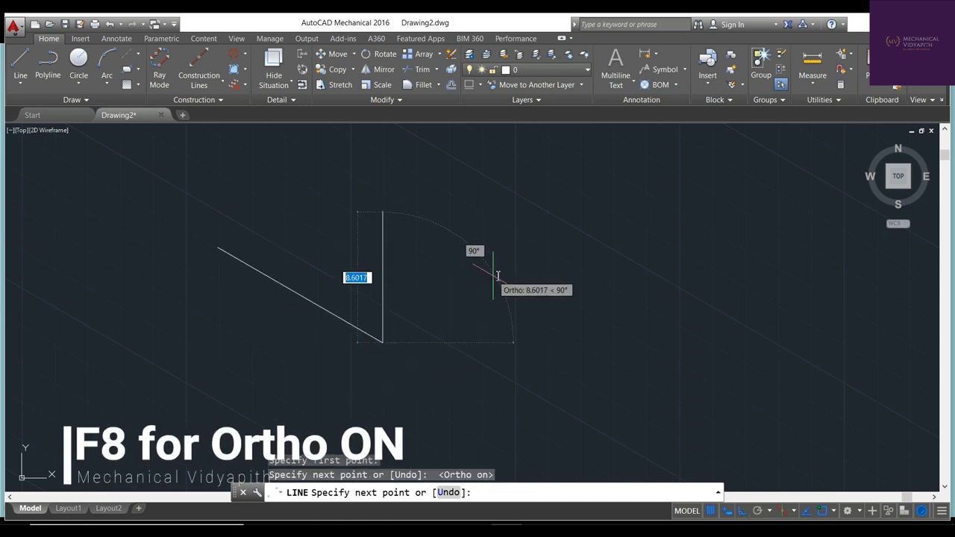
{"action": "key", "text": "F5"}
{"action": "left_click", "coordinate": [537, 254]}
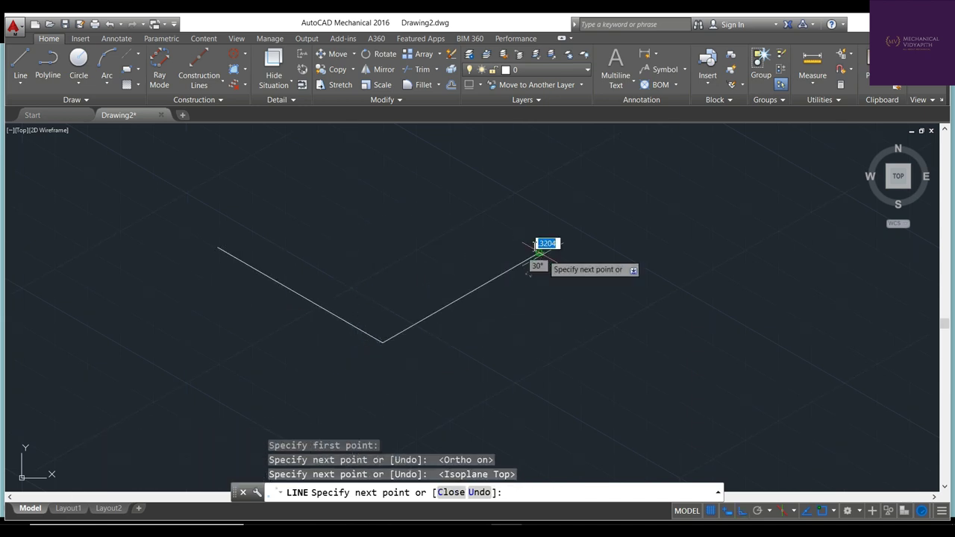
{"action": "left_click", "coordinate": [358, 161]}
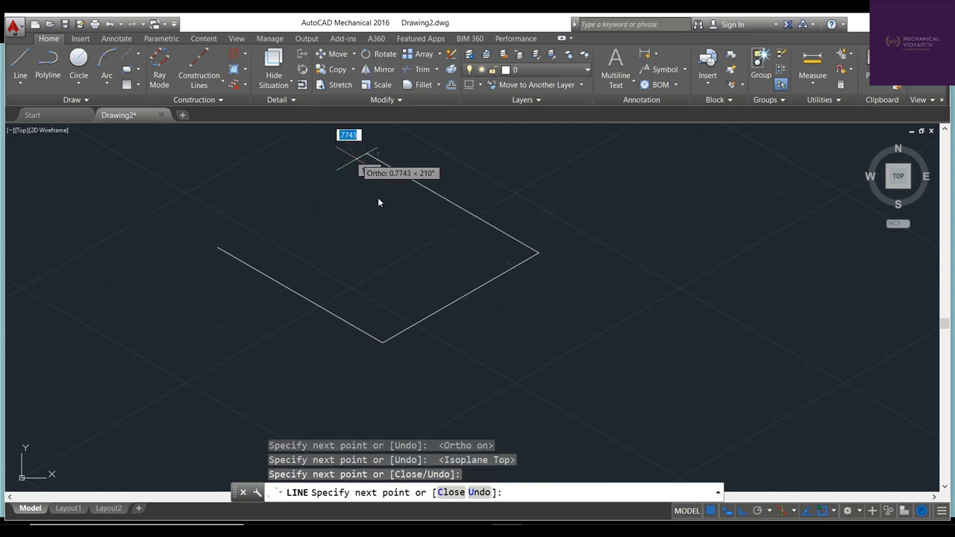
{"action": "key", "text": "Escape"}
{"action": "right_click", "coordinate": [178, 207]}
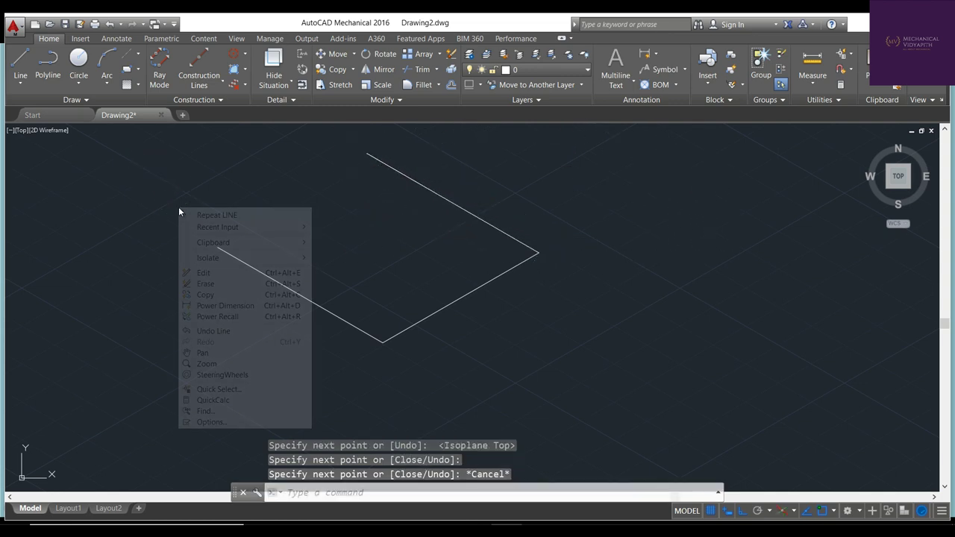
{"action": "left_click", "coordinate": [195, 213]}
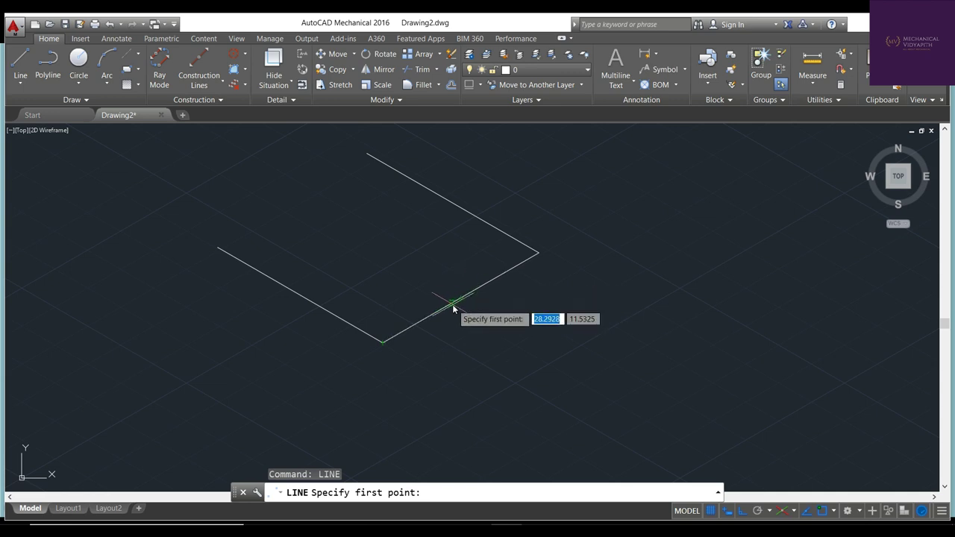
From the lower-right line's midpoint, draw a down-right segment and a vertical drop on the right isoplane
{"action": "left_click", "coordinate": [459, 297]}
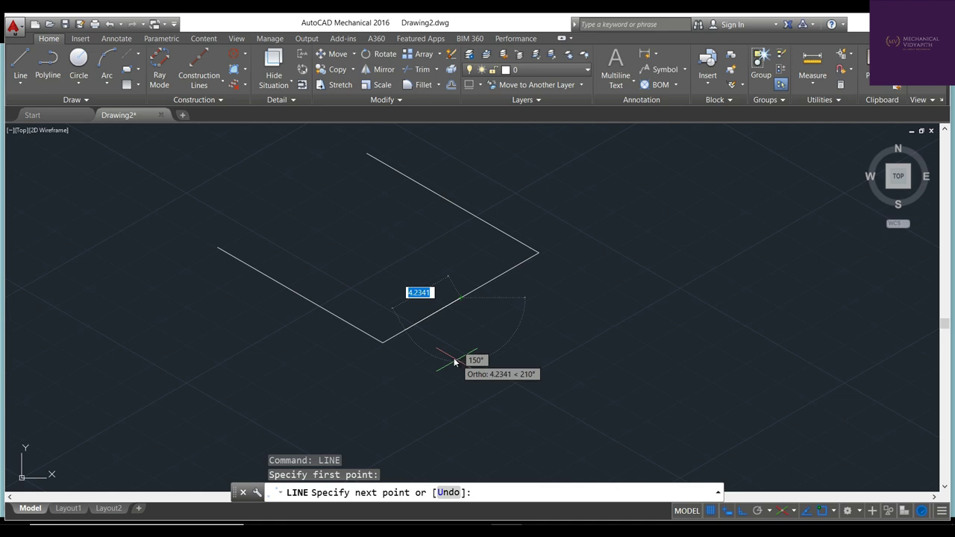
{"action": "left_click", "coordinate": [554, 367]}
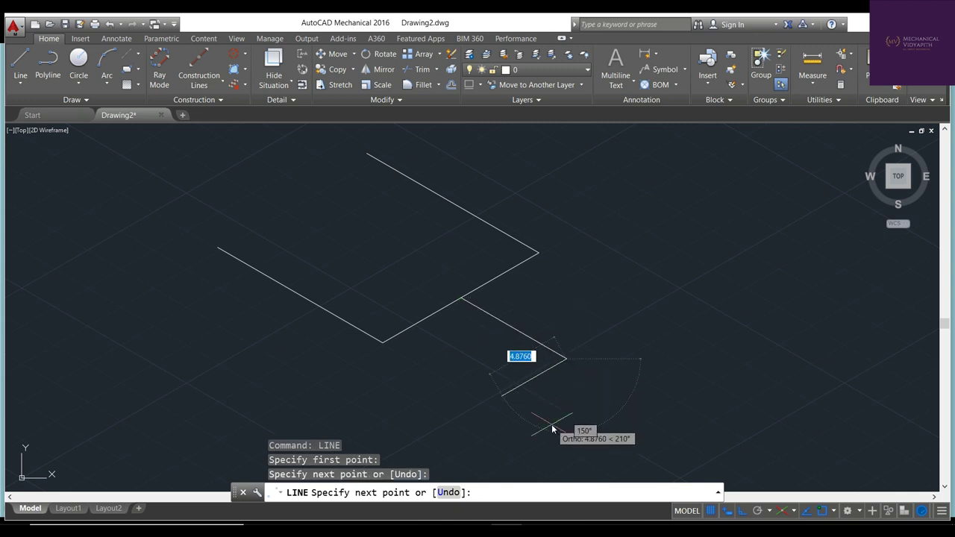
{"action": "key", "text": "F5"}
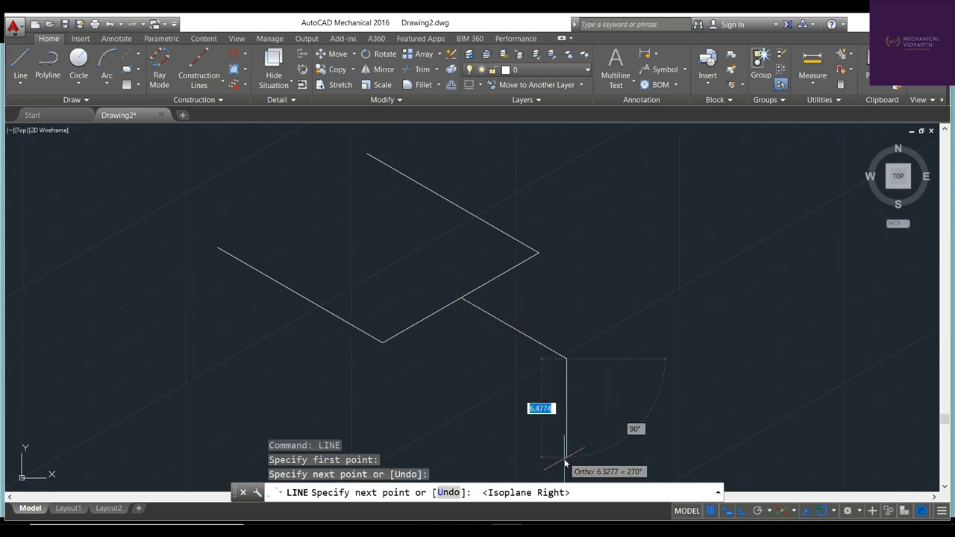
{"action": "left_click", "coordinate": [567, 466]}
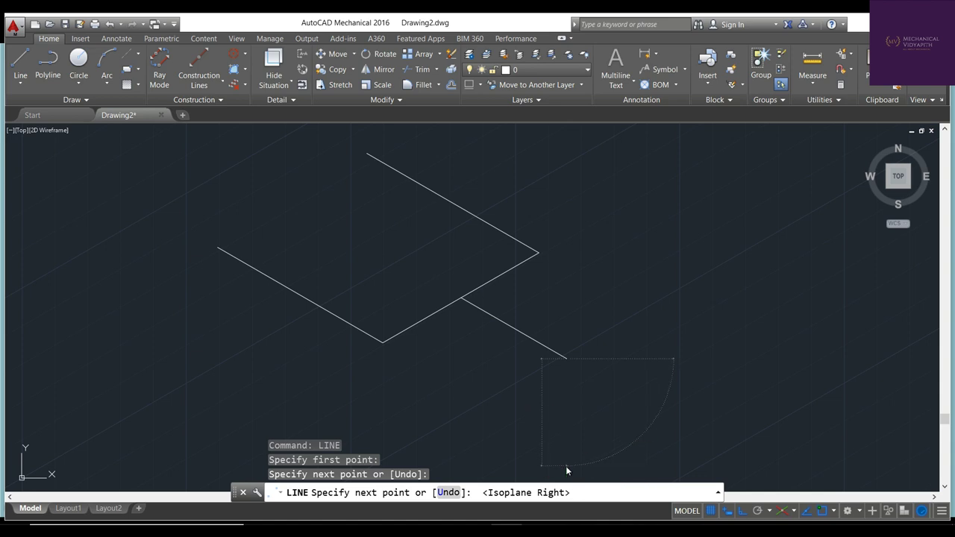
On the left isoplane, extend the branch with a down-right segment
{"action": "key", "text": "F5"}
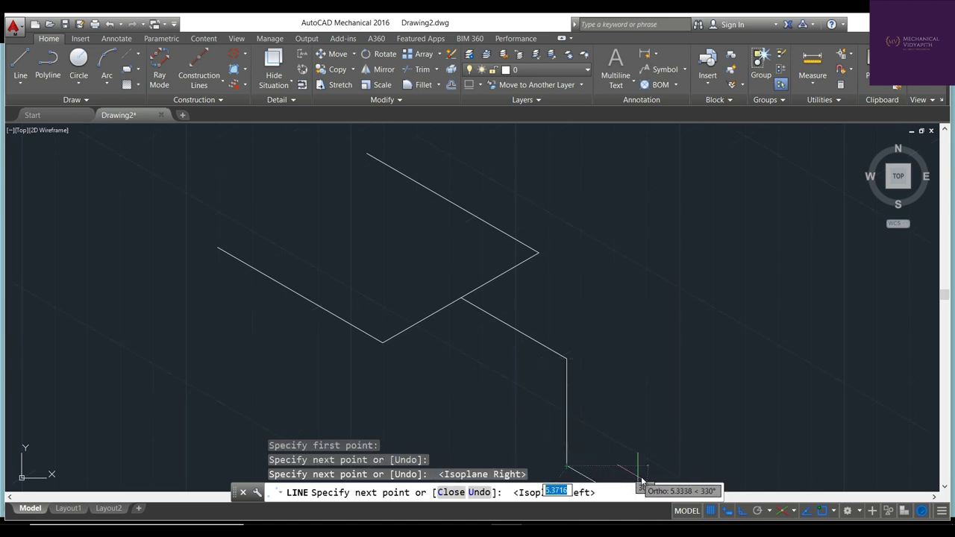
{"action": "scroll", "coordinate": [646, 481], "scroll_direction": "down", "scroll_amount": 3}
{"action": "scroll", "coordinate": [643, 477], "scroll_direction": "up", "scroll_amount": 4}
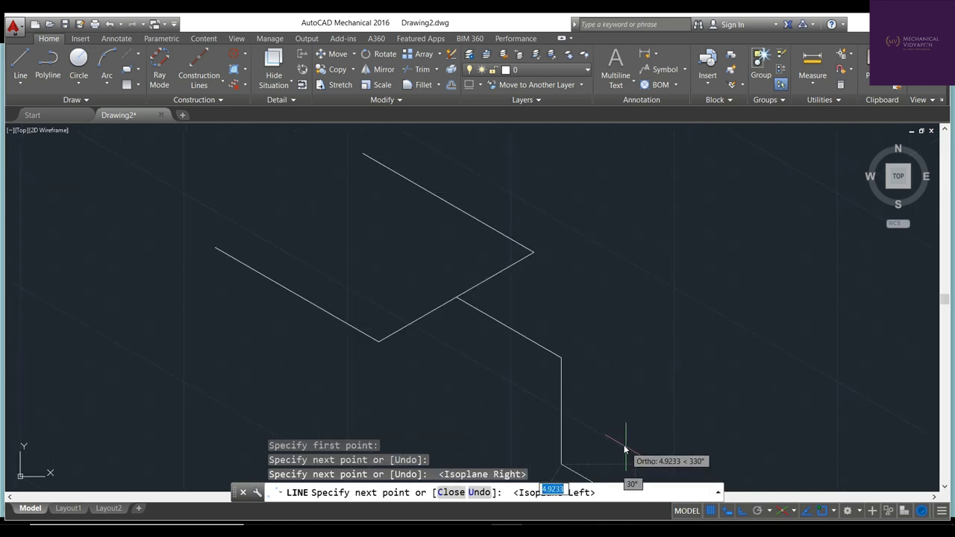
{"action": "scroll", "coordinate": [623, 447], "scroll_direction": "up", "scroll_amount": 3}
{"action": "scroll", "coordinate": [613, 434], "scroll_direction": "down", "scroll_amount": 2}
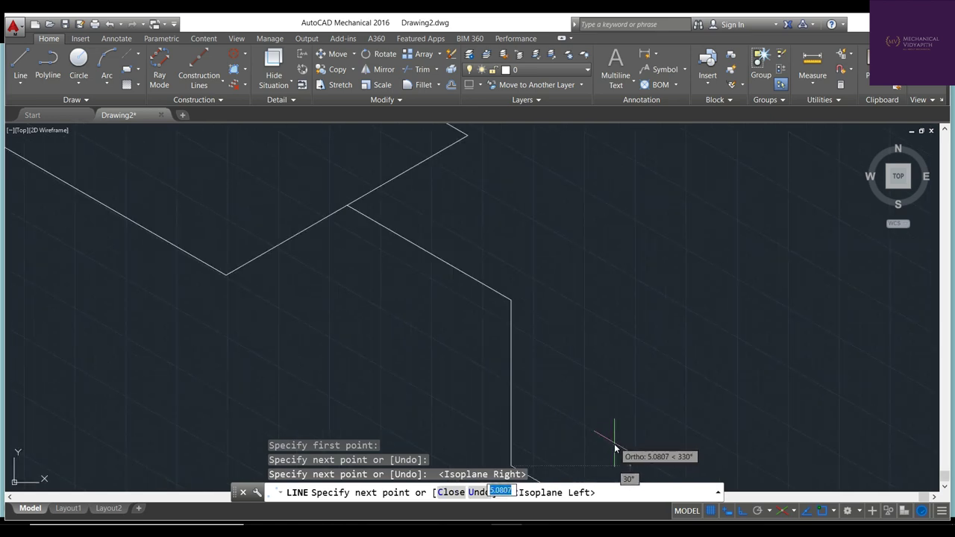
{"action": "scroll", "coordinate": [613, 440], "scroll_direction": "down", "scroll_amount": 2}
{"action": "scroll", "coordinate": [613, 448], "scroll_direction": "down", "scroll_amount": 3}
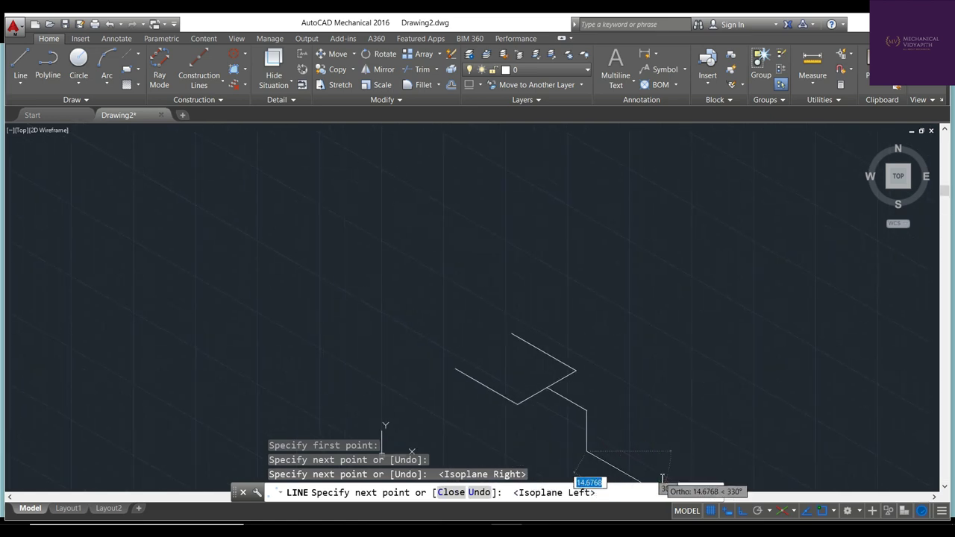
{"action": "left_click", "coordinate": [661, 479]}
{"action": "key", "text": "Escape"}
{"action": "type", "text": "z"}
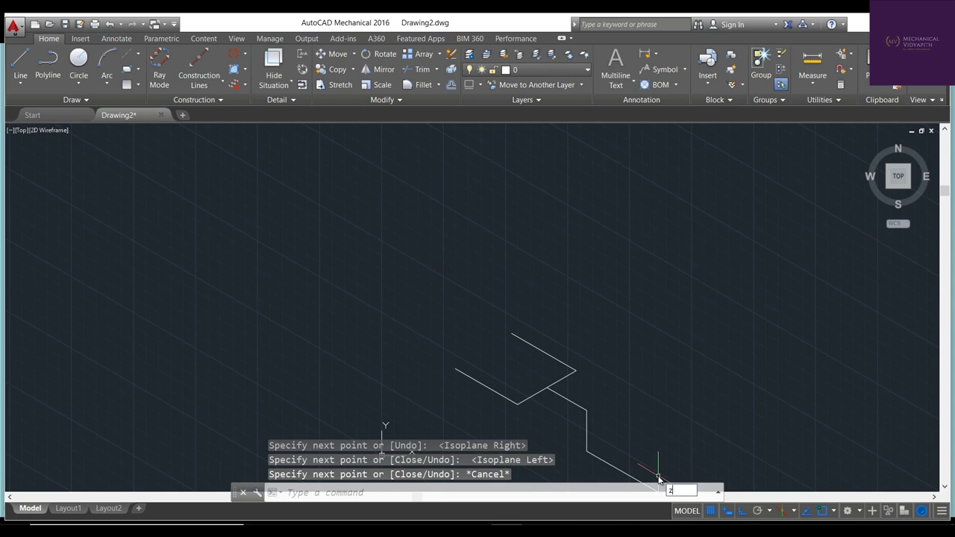
Zoom All, then draw a short 30° up-right segment from the branch's lower end
{"action": "key", "text": "Return"}
{"action": "type", "text": "a"}
{"action": "key", "text": "Return"}
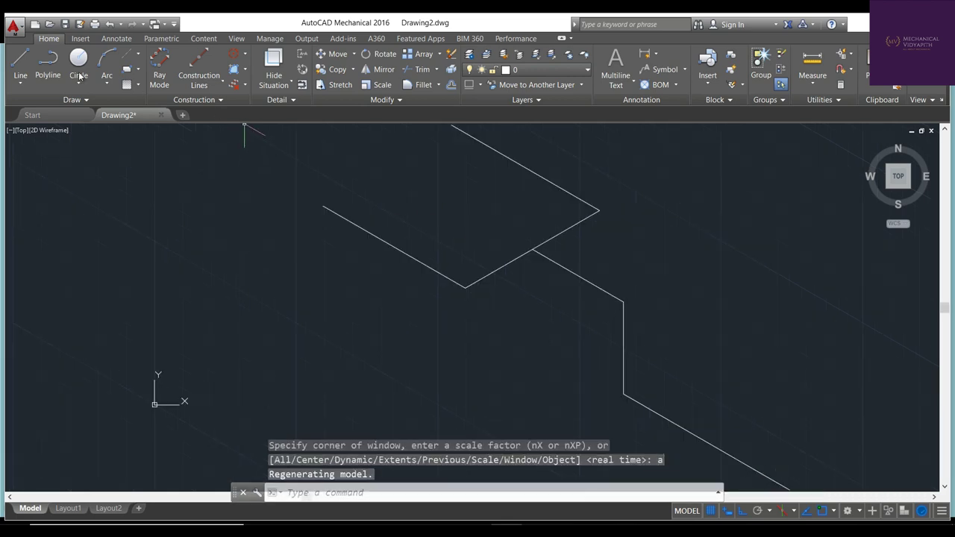
{"action": "left_click", "coordinate": [20, 60]}
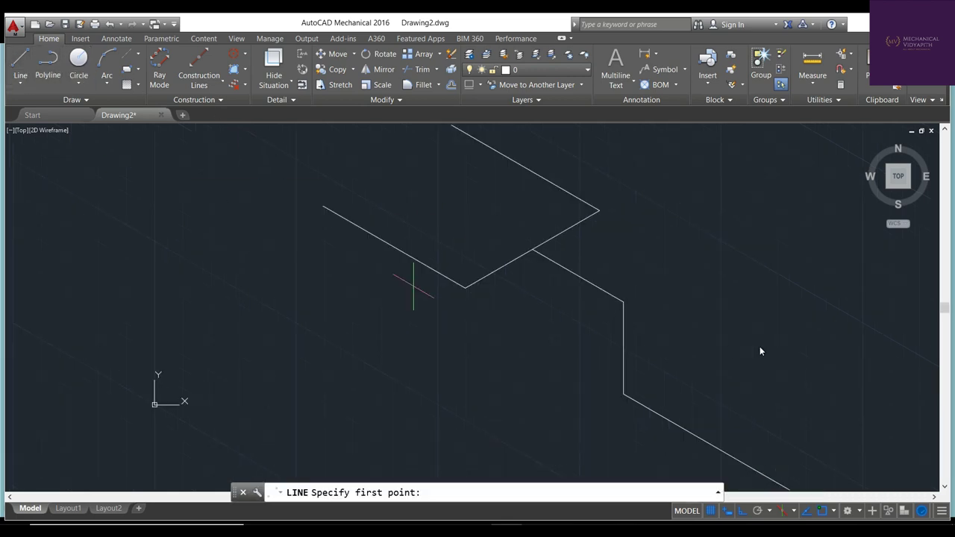
{"action": "left_click", "coordinate": [792, 493]}
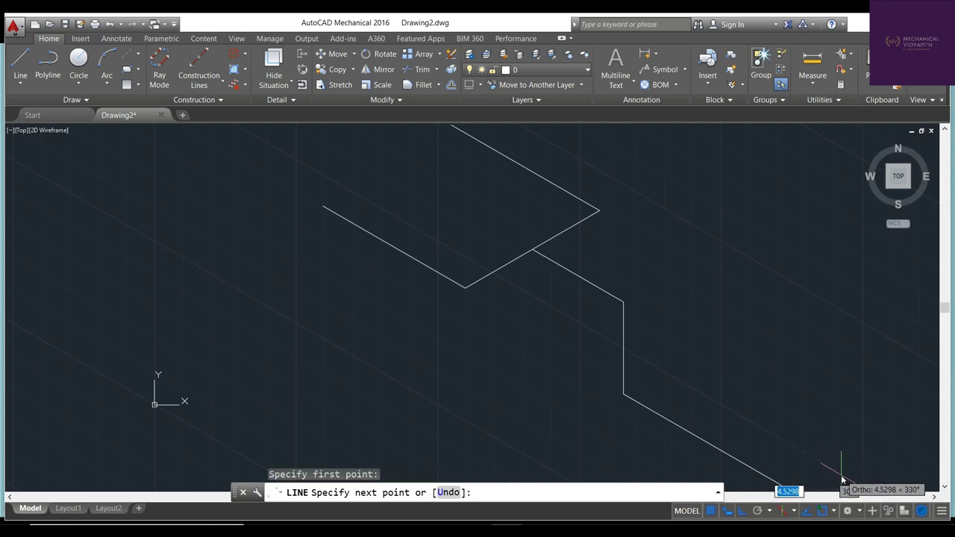
{"action": "key", "text": "F5"}
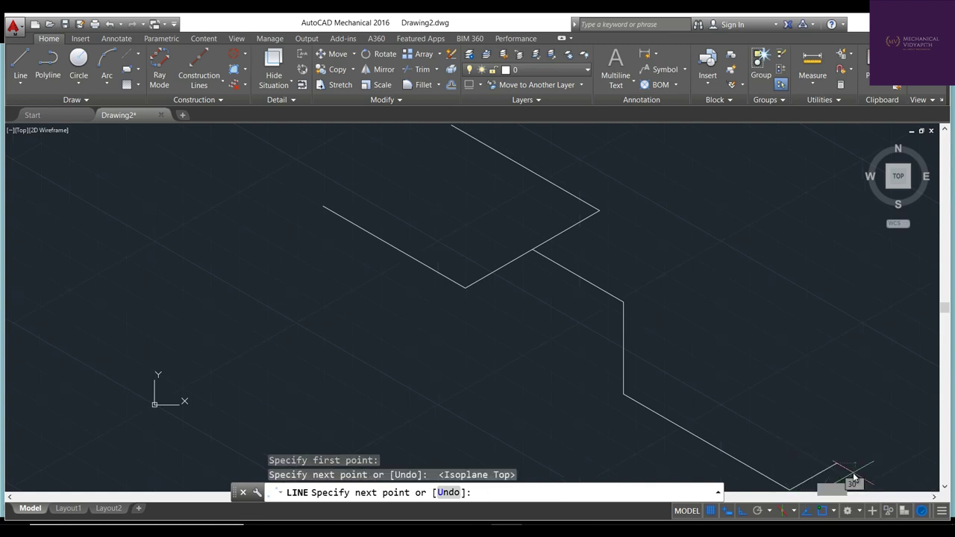
{"action": "key", "text": "Escape"}
{"action": "key", "text": "Escape"}
{"action": "key", "text": "Escape"}
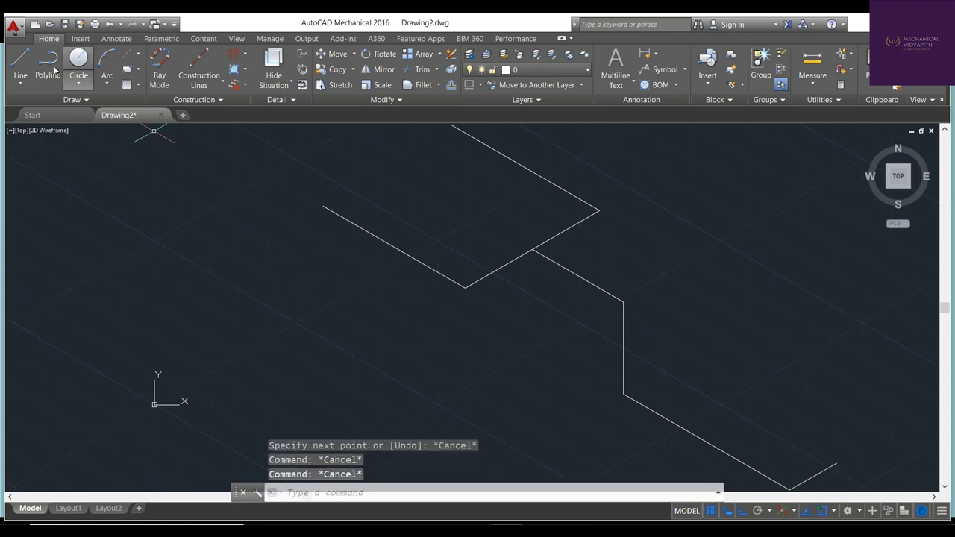
On the right isoplane, draw a short vertical line at the pipe's midpoint
{"action": "left_click", "coordinate": [20, 60]}
{"action": "scroll", "coordinate": [341, 218], "scroll_direction": "down", "scroll_amount": 2}
{"action": "scroll", "coordinate": [384, 239], "scroll_direction": "up", "scroll_amount": 2}
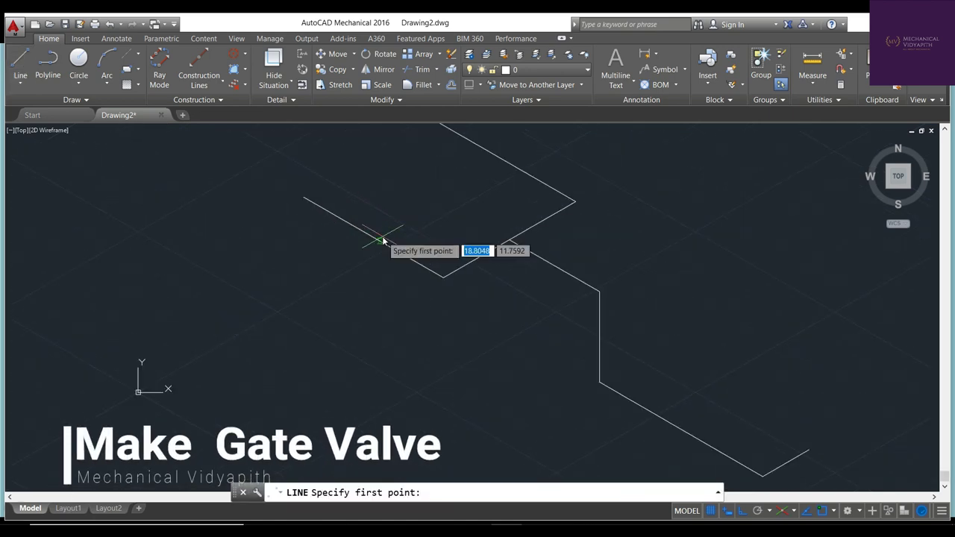
{"action": "scroll", "coordinate": [383, 241], "scroll_direction": "up", "scroll_amount": 2}
{"action": "scroll", "coordinate": [383, 240], "scroll_direction": "down", "scroll_amount": 2}
{"action": "scroll", "coordinate": [383, 240], "scroll_direction": "up", "scroll_amount": 2}
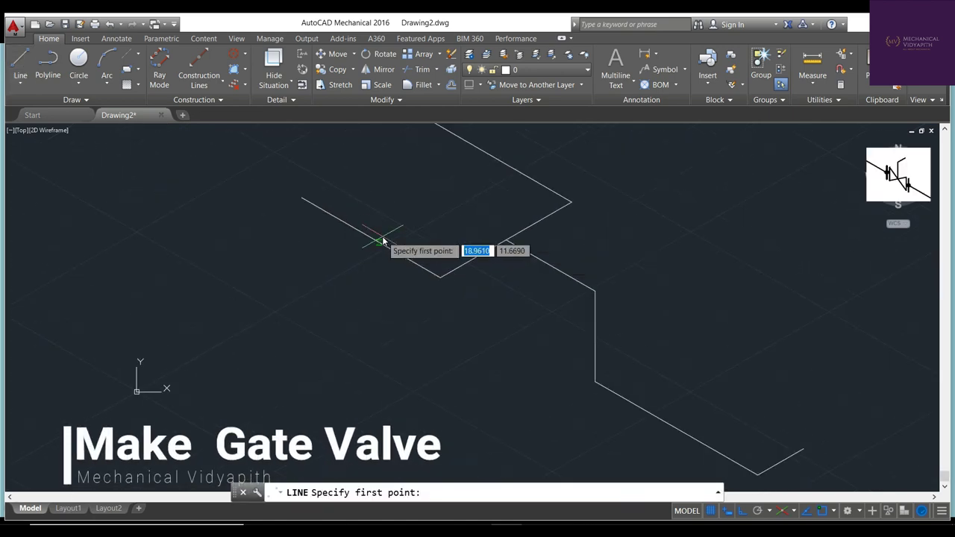
{"action": "scroll", "coordinate": [374, 242], "scroll_direction": "up", "scroll_amount": 2}
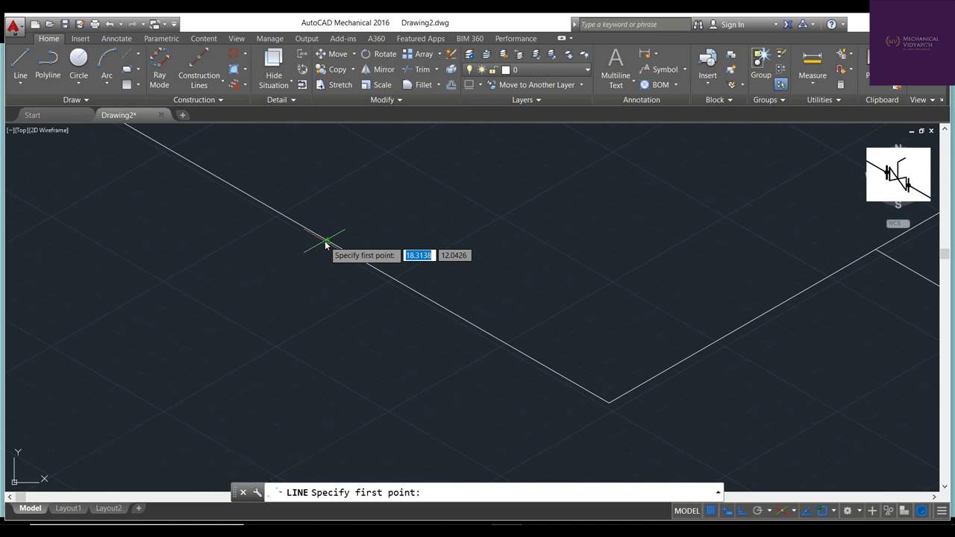
{"action": "key", "text": "F5"}
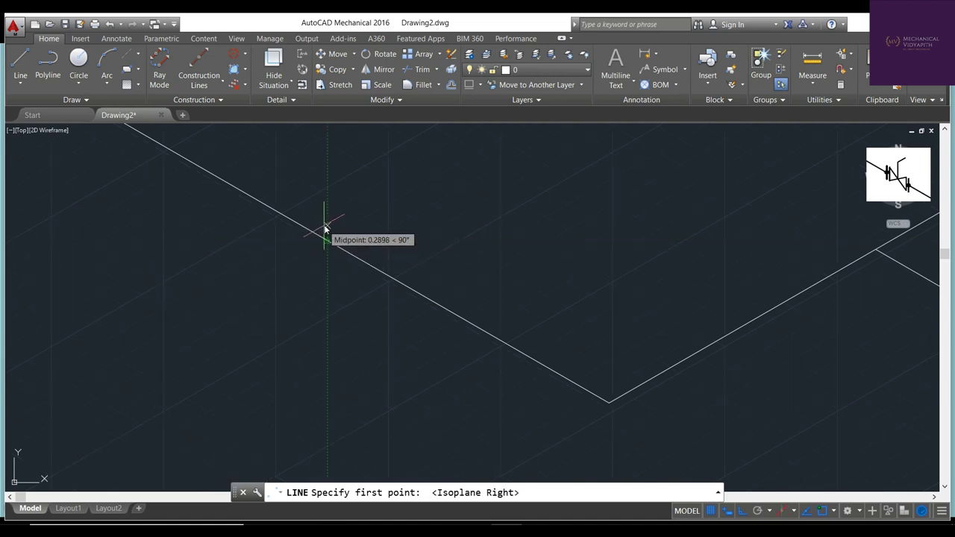
{"action": "left_click", "coordinate": [327, 228]}
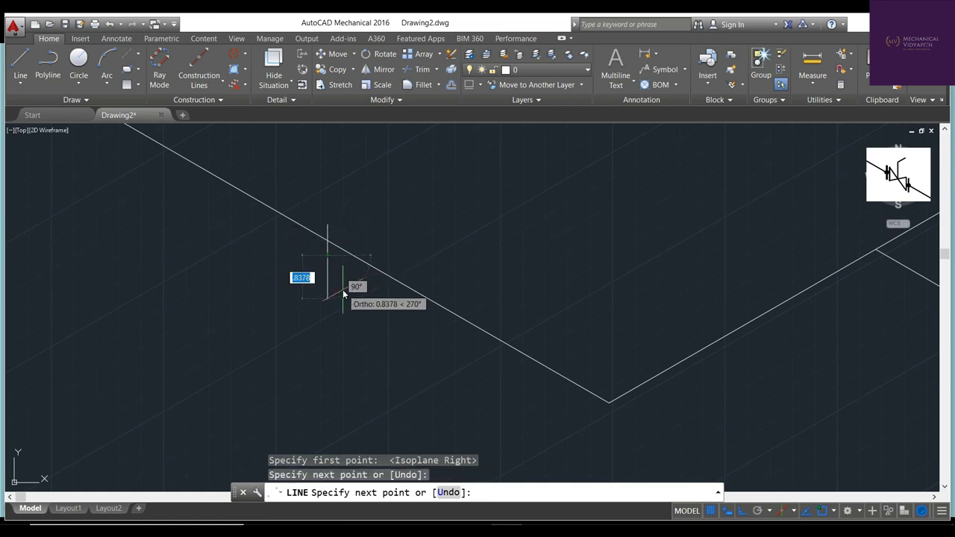
{"action": "key", "text": "Escape"}
Copy the vertical line further down along the pipe as the valve's right end
{"action": "type", "text": "o"}
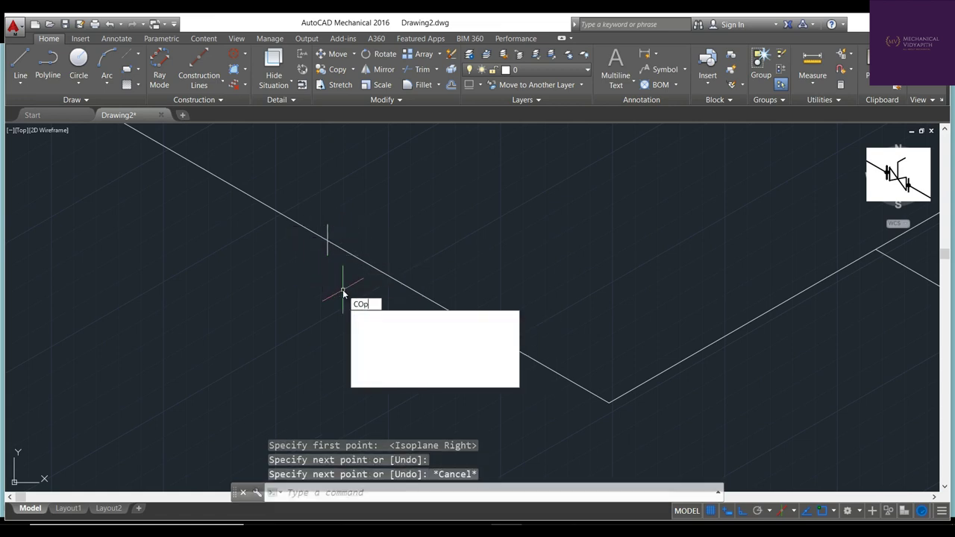
{"action": "type", "text": "py"}
{"action": "key", "text": "Return"}
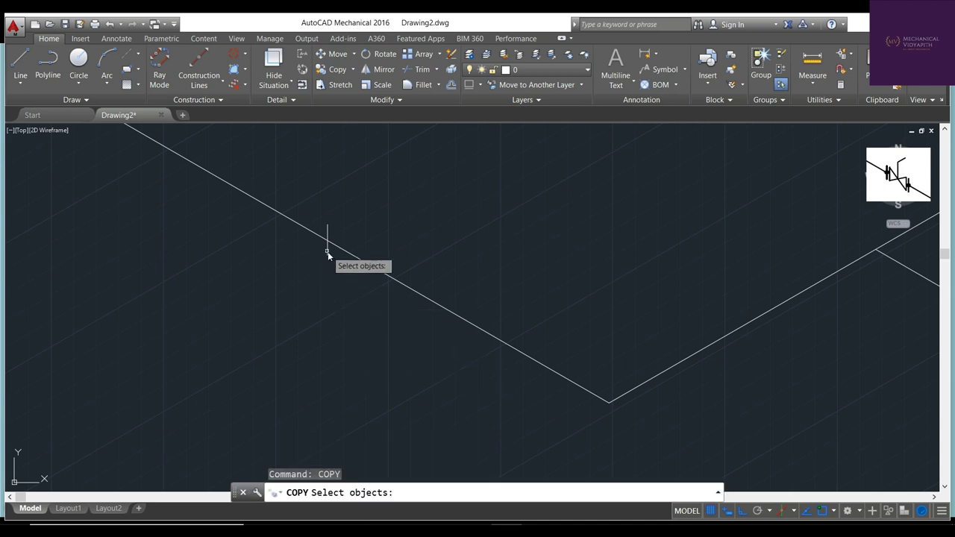
{"action": "left_click", "coordinate": [327, 246]}
{"action": "key", "text": "Return"}
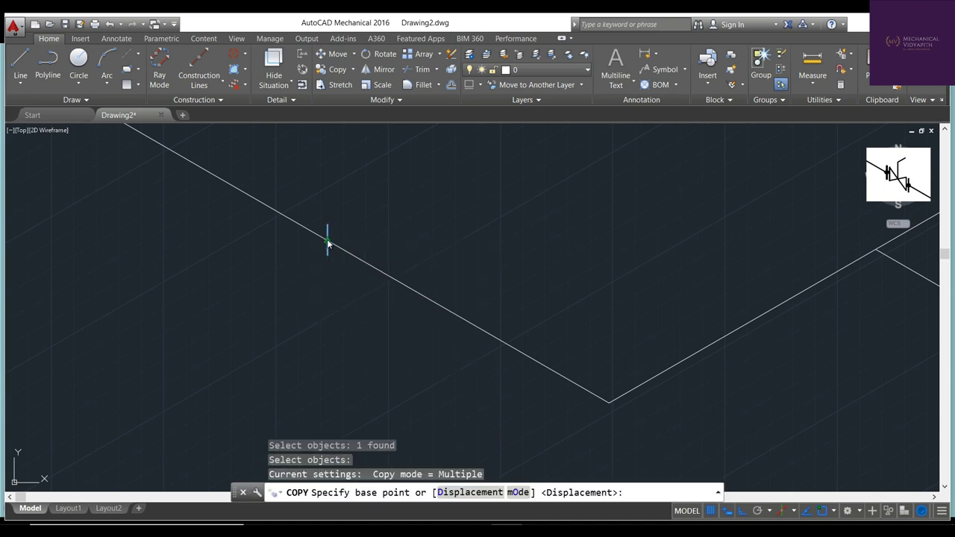
{"action": "left_click", "coordinate": [327, 240]}
{"action": "left_click", "coordinate": [365, 262]}
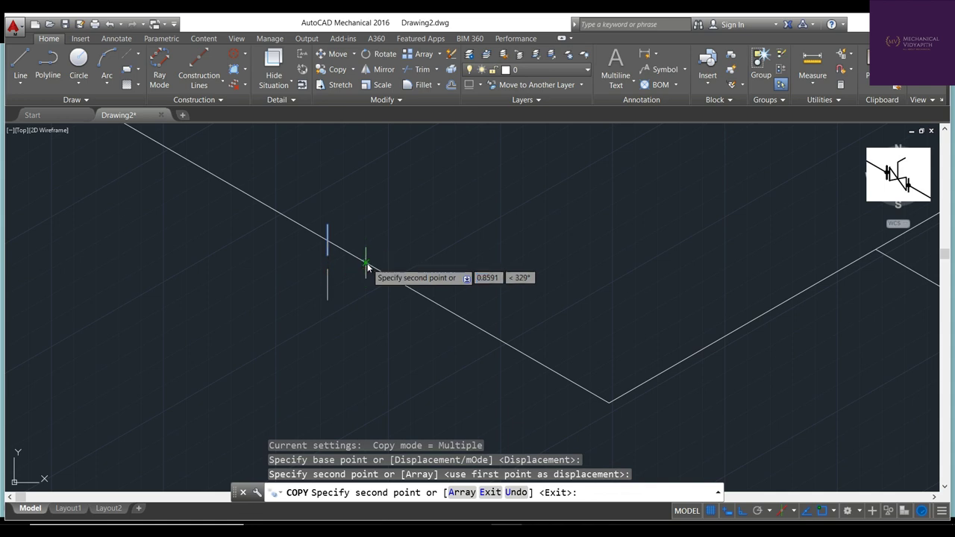
{"action": "key", "text": "Escape"}
Draw two crossing diagonals between the end lines to form the bow-tie valve body
{"action": "left_click", "coordinate": [21, 64]}
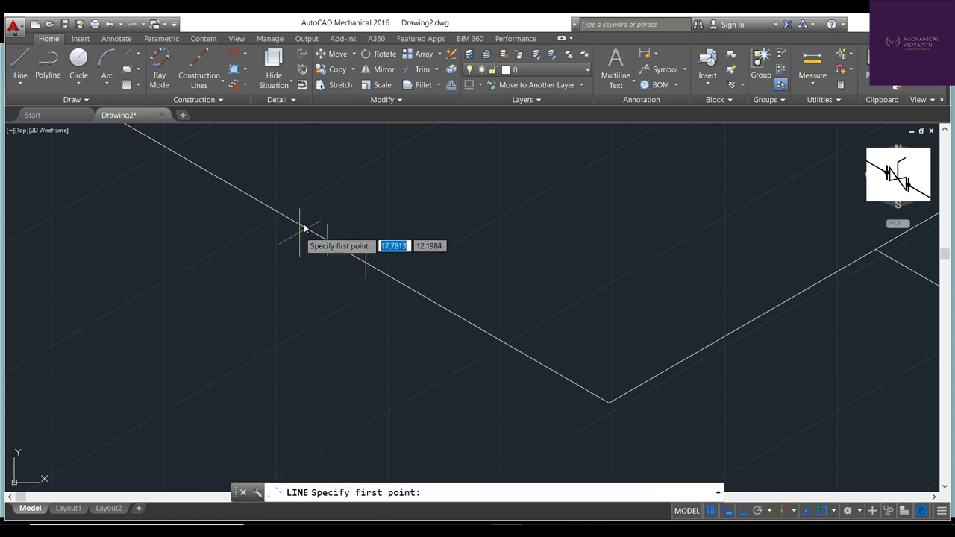
{"action": "left_click", "coordinate": [326, 224]}
{"action": "left_click", "coordinate": [366, 278]}
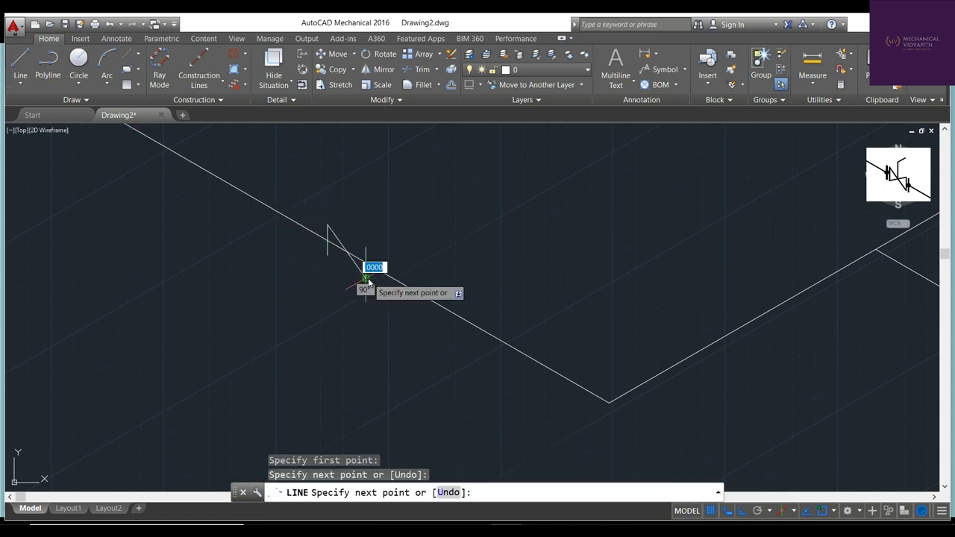
{"action": "key", "text": "Escape"}
{"action": "right_click", "coordinate": [311, 311]}
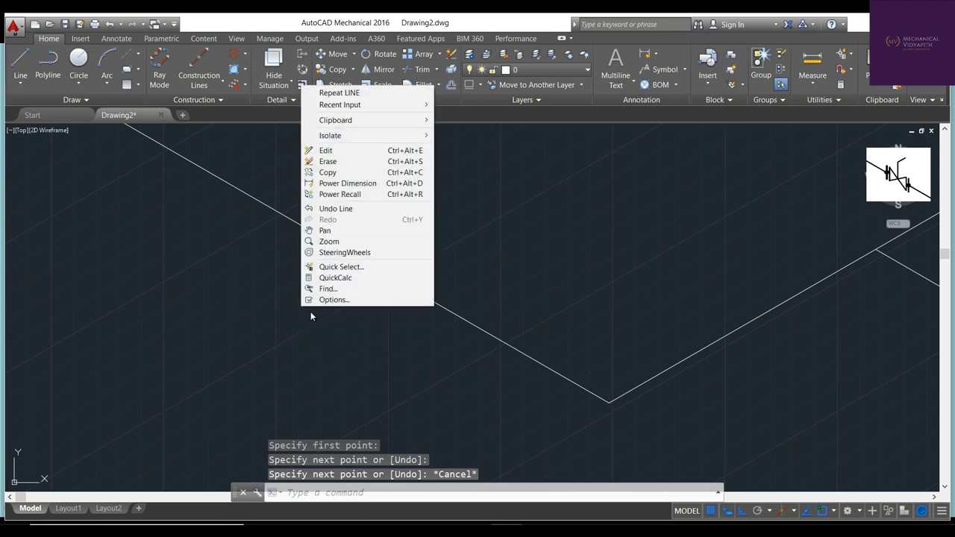
{"action": "left_click", "coordinate": [340, 93]}
{"action": "left_click", "coordinate": [365, 251]}
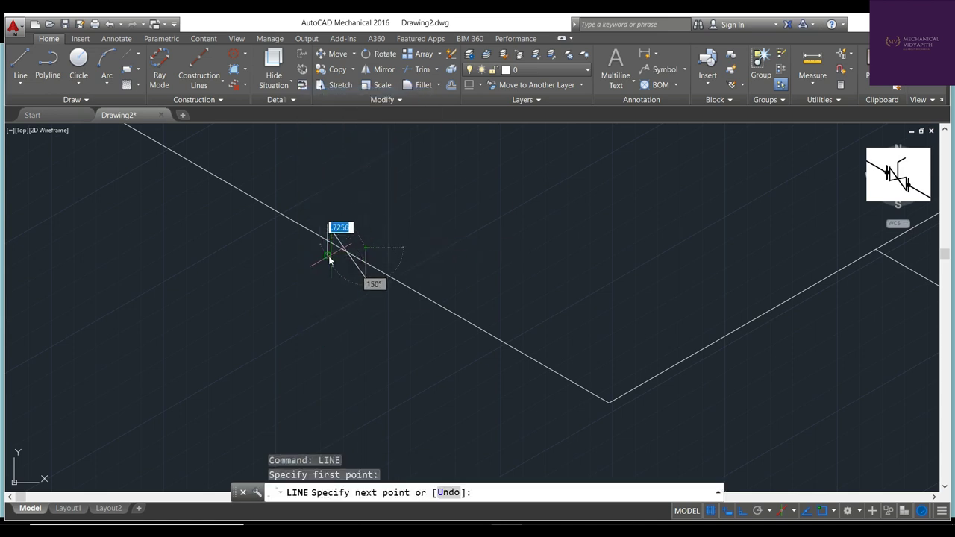
{"action": "left_click", "coordinate": [328, 253]}
{"action": "key", "text": "Escape"}
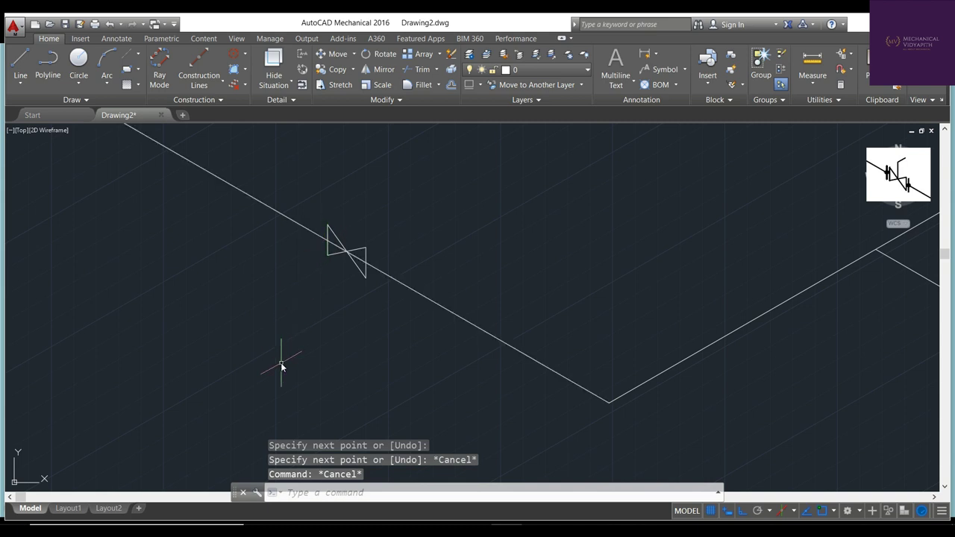
{"action": "type", "text": "cop"}
Copy the valve's left end line beside it as a second flange line
{"action": "key", "text": "Return"}
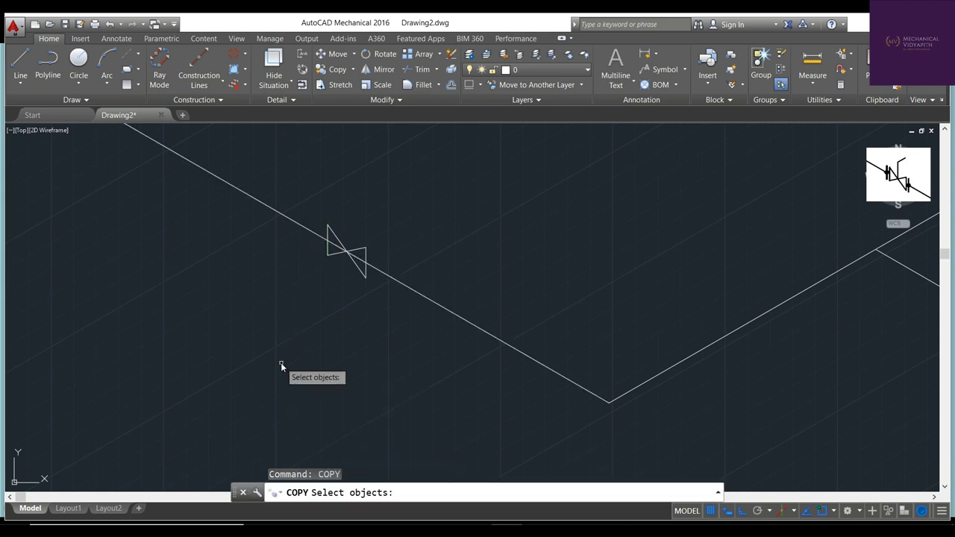
{"action": "left_click", "coordinate": [327, 238]}
{"action": "key", "text": "Return"}
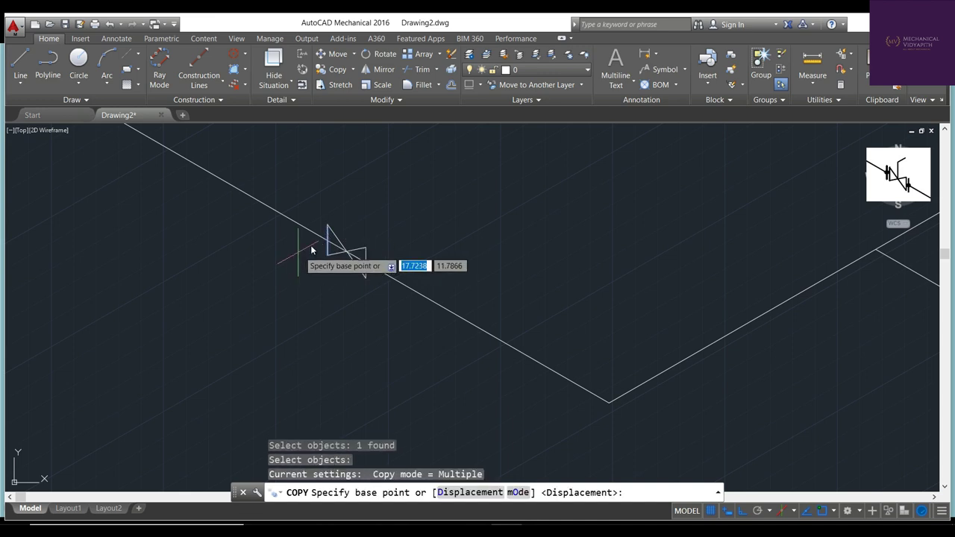
{"action": "left_click", "coordinate": [328, 244]}
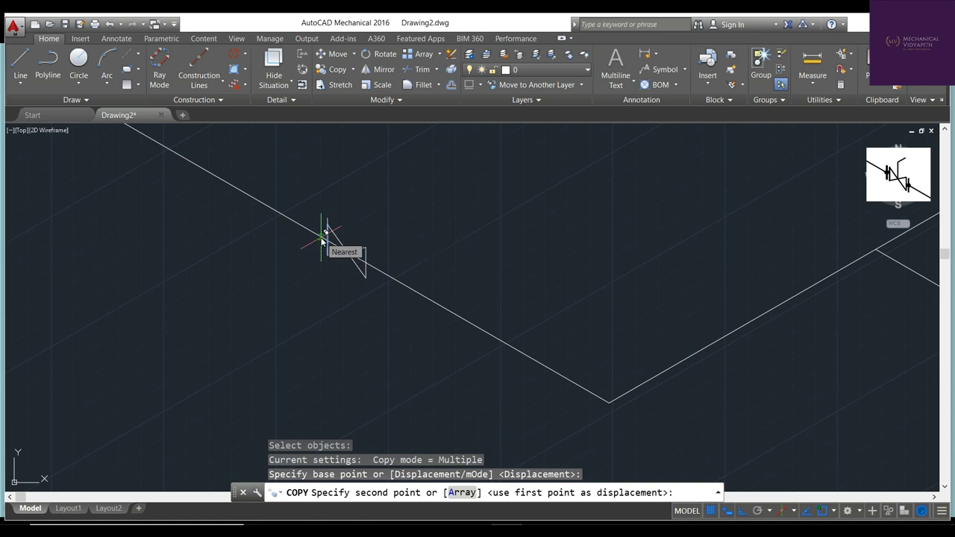
{"action": "left_click", "coordinate": [324, 235]}
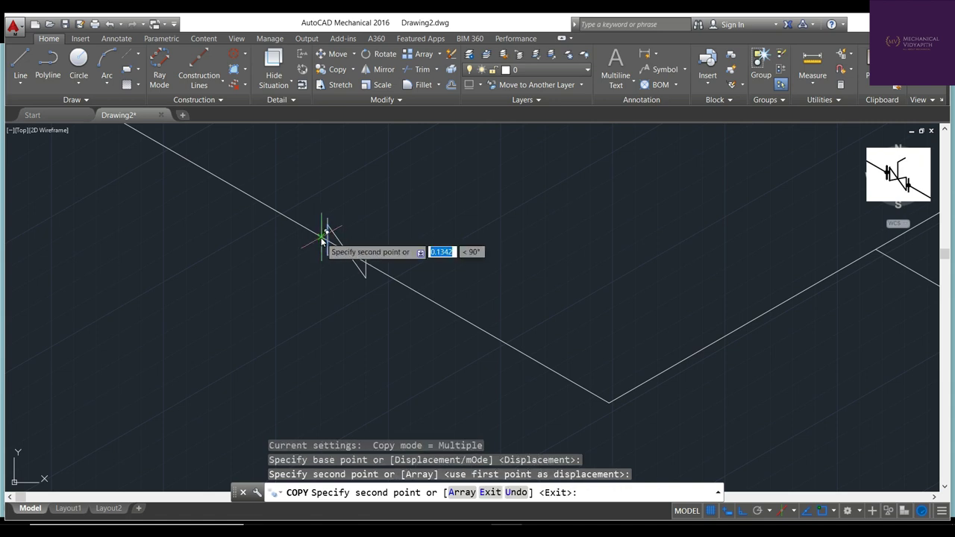
{"action": "key", "text": "Escape"}
Copy the valve's right end line beside it as a second flange line
{"action": "right_click", "coordinate": [352, 292]}
{"action": "left_click", "coordinate": [375, 297]}
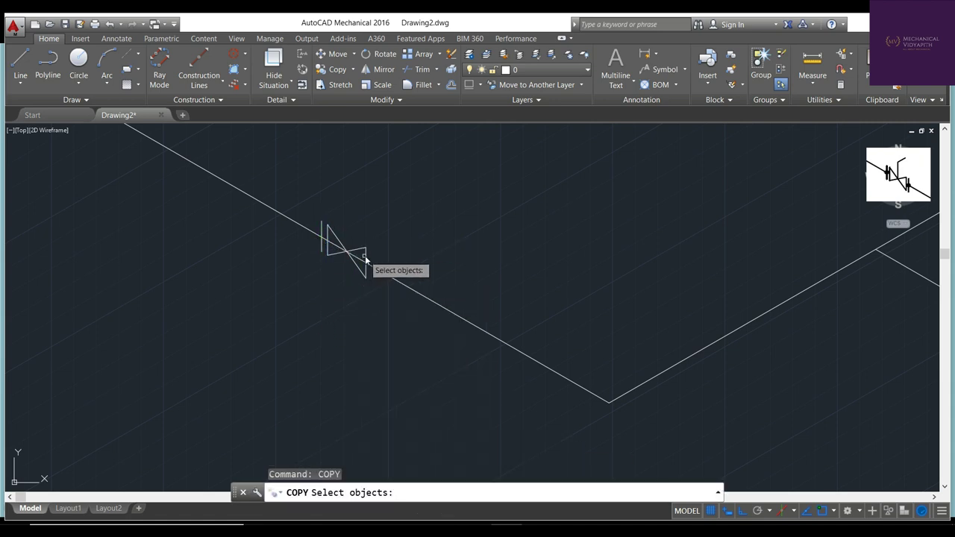
{"action": "left_click", "coordinate": [367, 258]}
{"action": "key", "text": "Return"}
{"action": "left_click", "coordinate": [368, 261]}
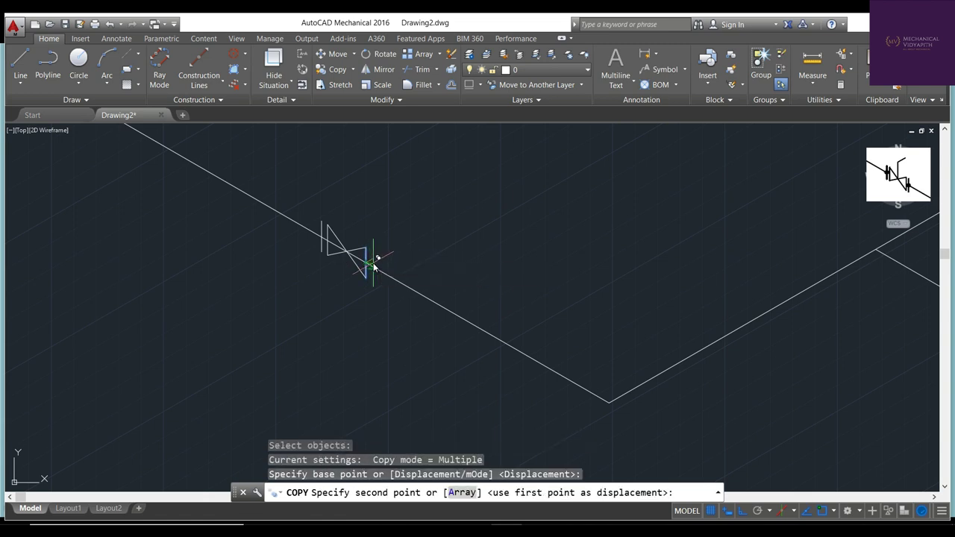
{"action": "left_click", "coordinate": [373, 264]}
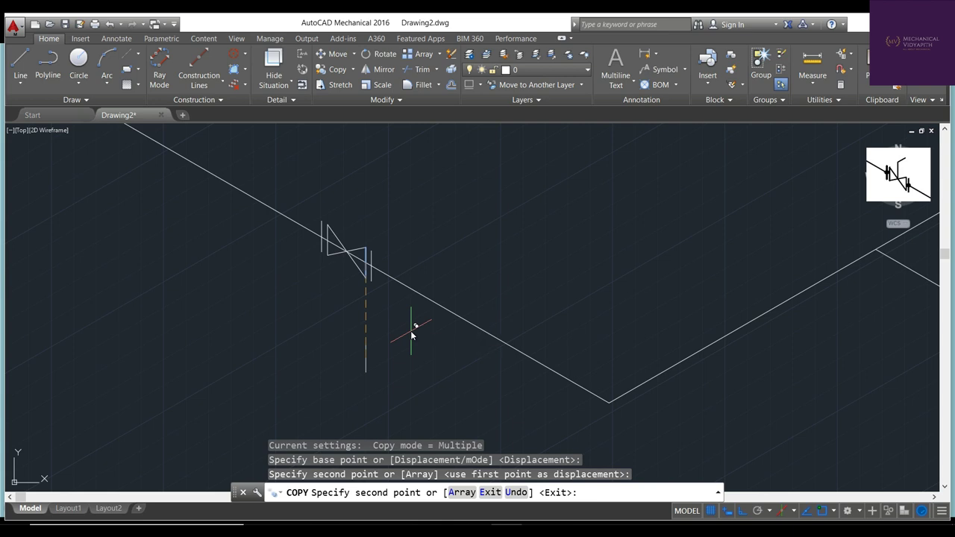
{"action": "key", "text": "Escape"}
{"action": "key", "text": "Escape"}
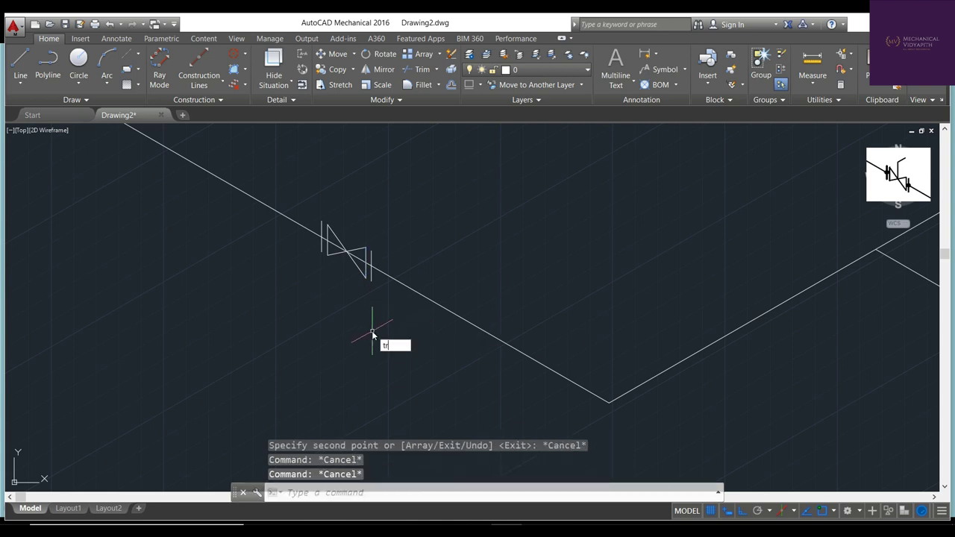
Trim the pipe between the two outer flange lines of the valve
{"action": "key", "text": "Return"}
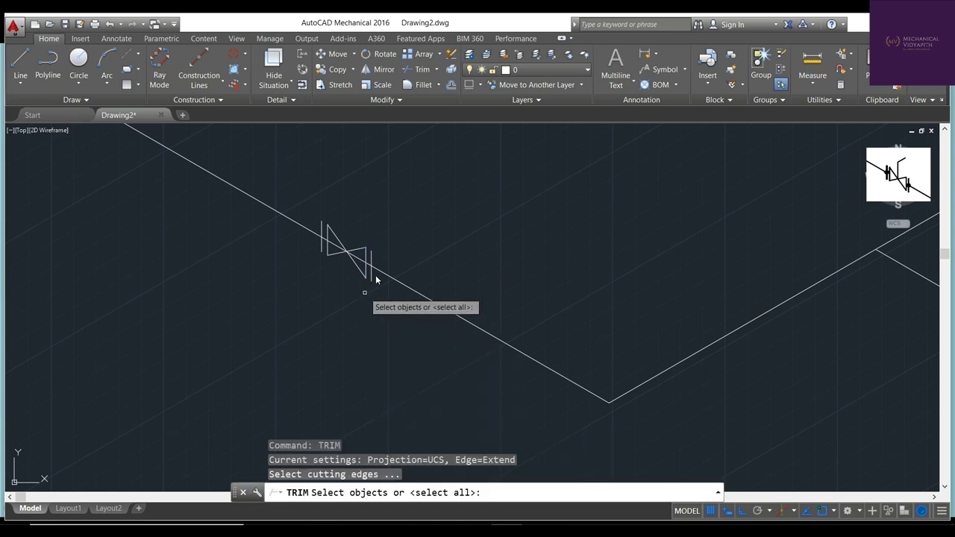
{"action": "left_click", "coordinate": [370, 261]}
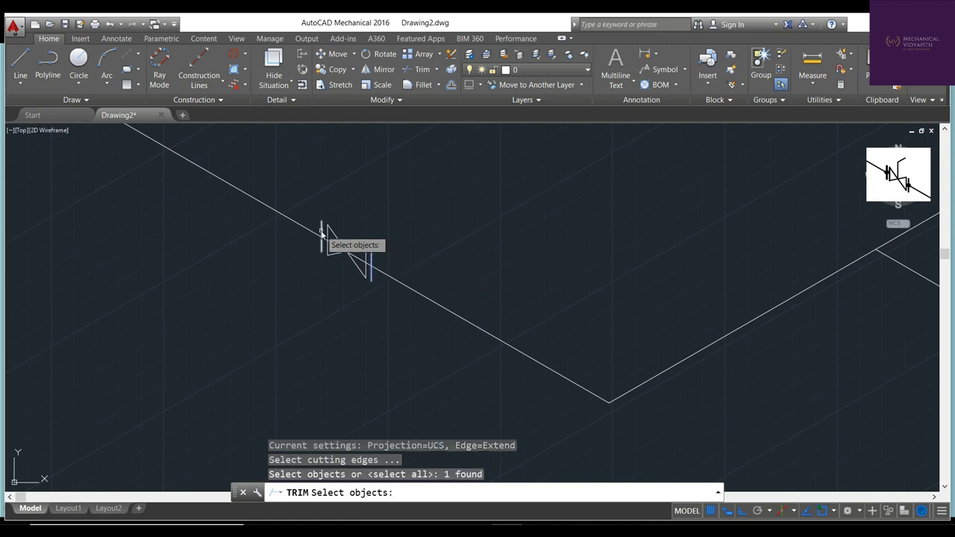
{"action": "left_click", "coordinate": [322, 233]}
{"action": "key", "text": "Return"}
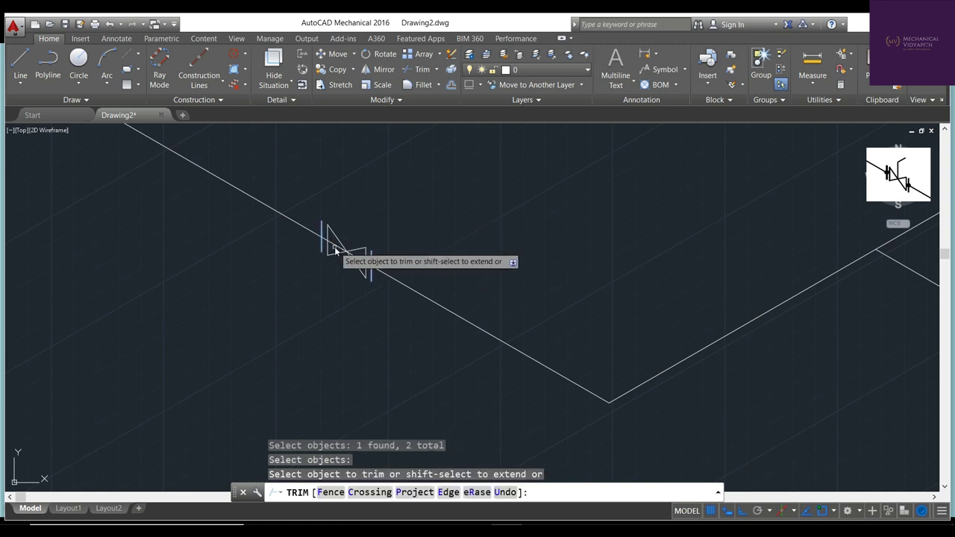
{"action": "left_click", "coordinate": [334, 250]}
{"action": "key", "text": "Escape"}
{"action": "key", "text": "Escape"}
{"action": "key", "text": "Escape"}
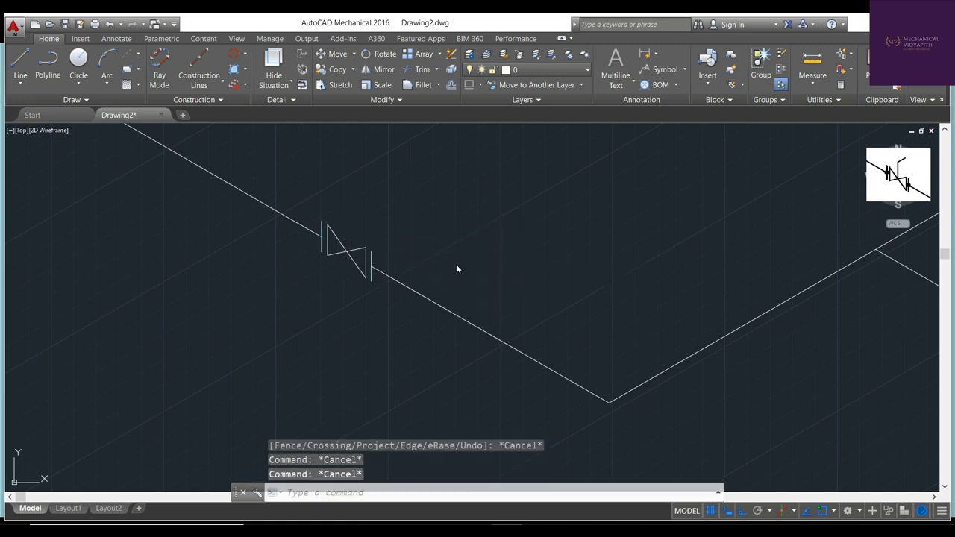
Draw a vertical stem from the valve centre with a 30° handwheel line on top
{"action": "left_click", "coordinate": [21, 61]}
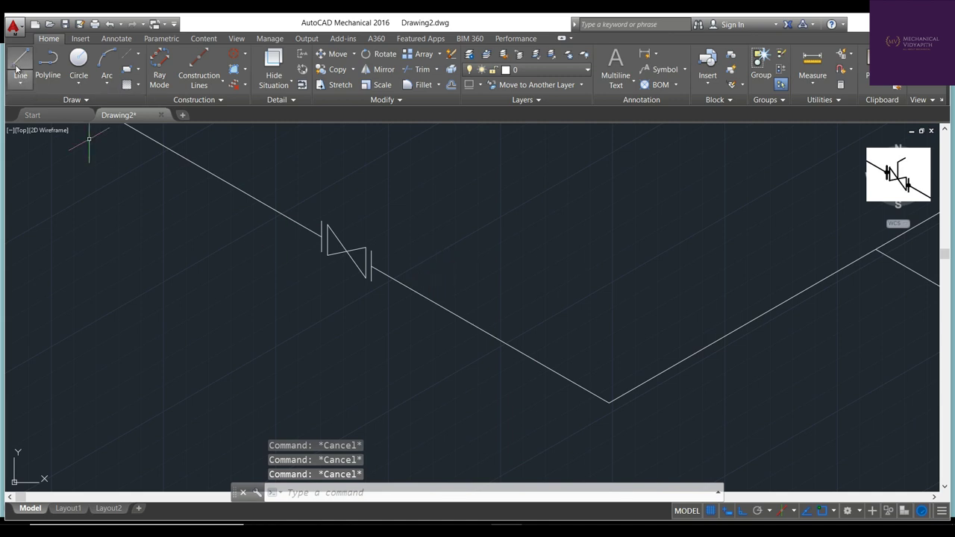
{"action": "left_click", "coordinate": [348, 254]}
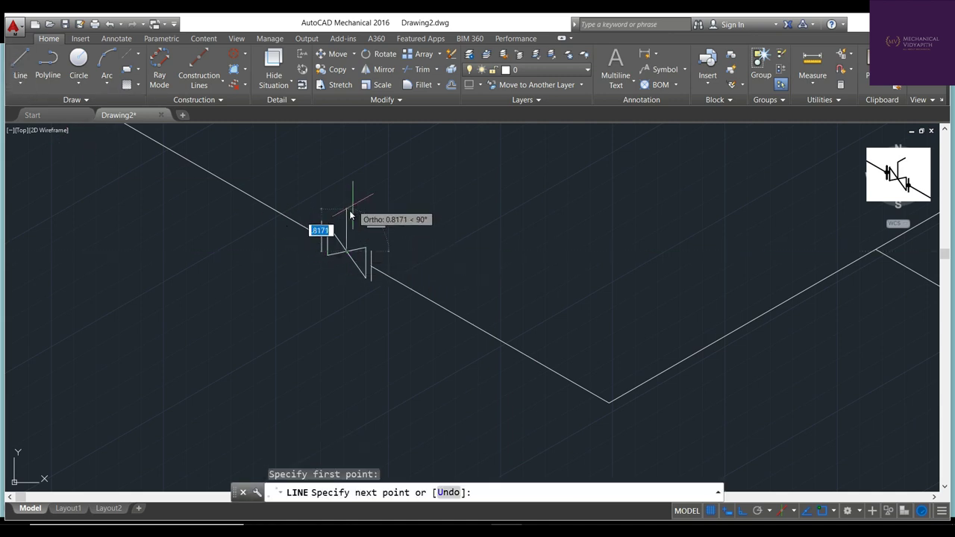
{"action": "left_click", "coordinate": [350, 215]}
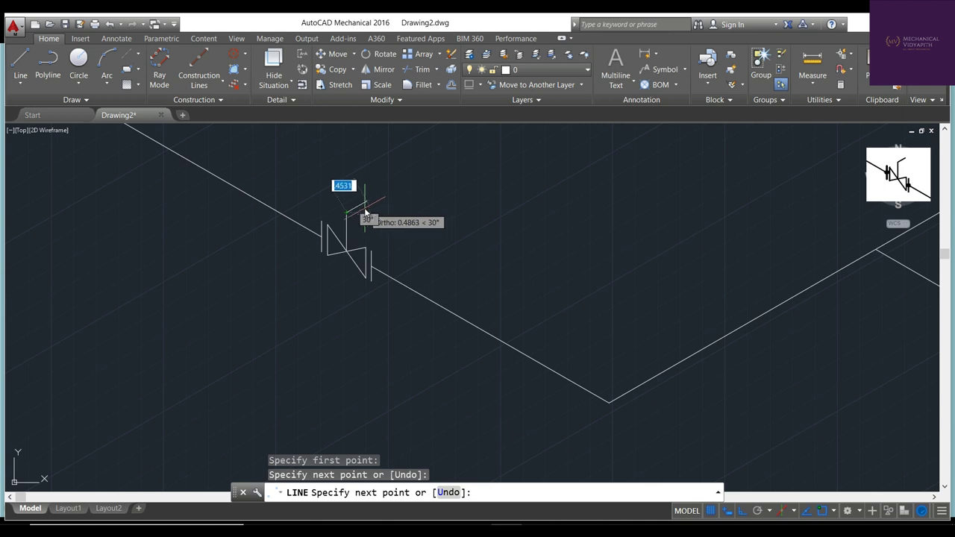
{"action": "left_click", "coordinate": [363, 209]}
{"action": "key", "text": "Escape"}
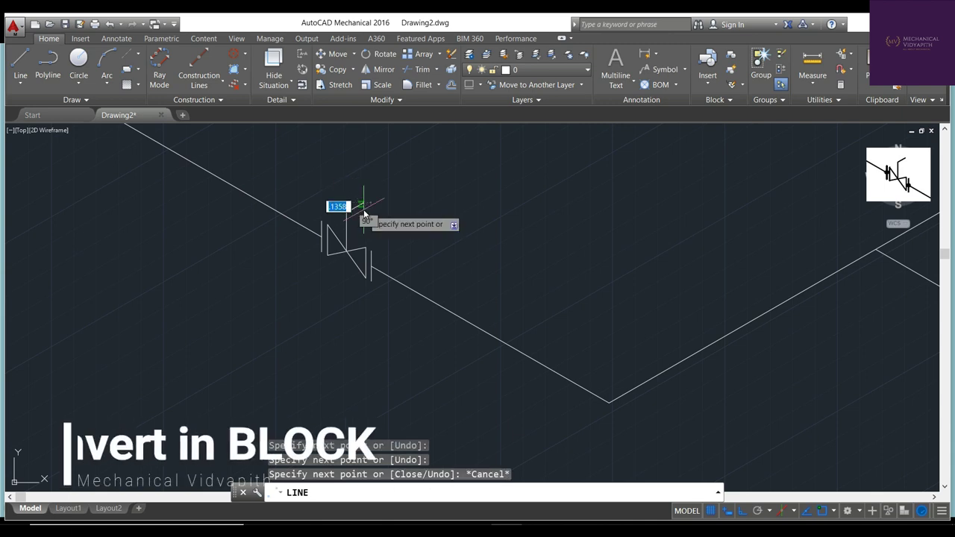
{"action": "key", "text": "Escape"}
{"action": "key", "text": "Escape"}
{"action": "left_click", "coordinate": [404, 492]}
{"action": "type", "text": "block"}
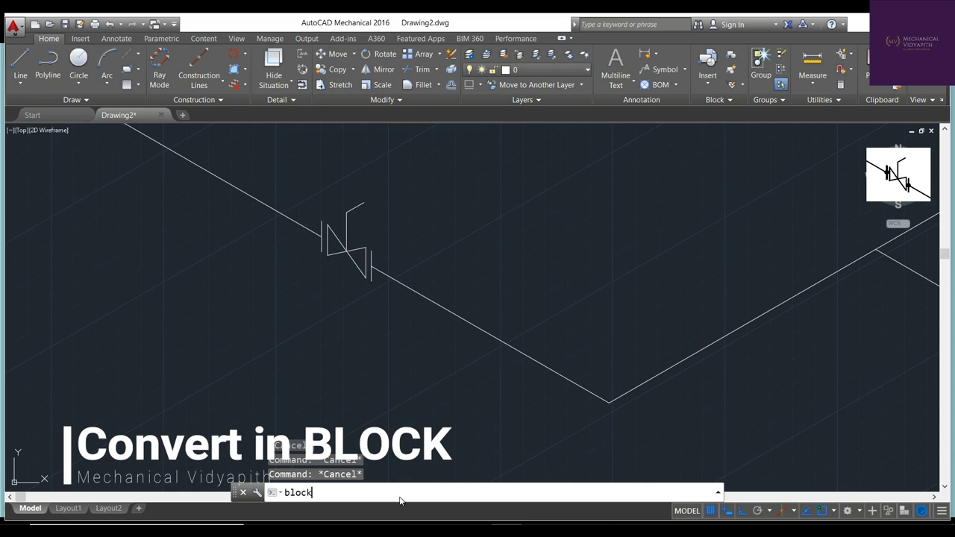
Define the window-selected valve lines as a block named 'Gate Valve'
{"action": "key", "text": "Return"}
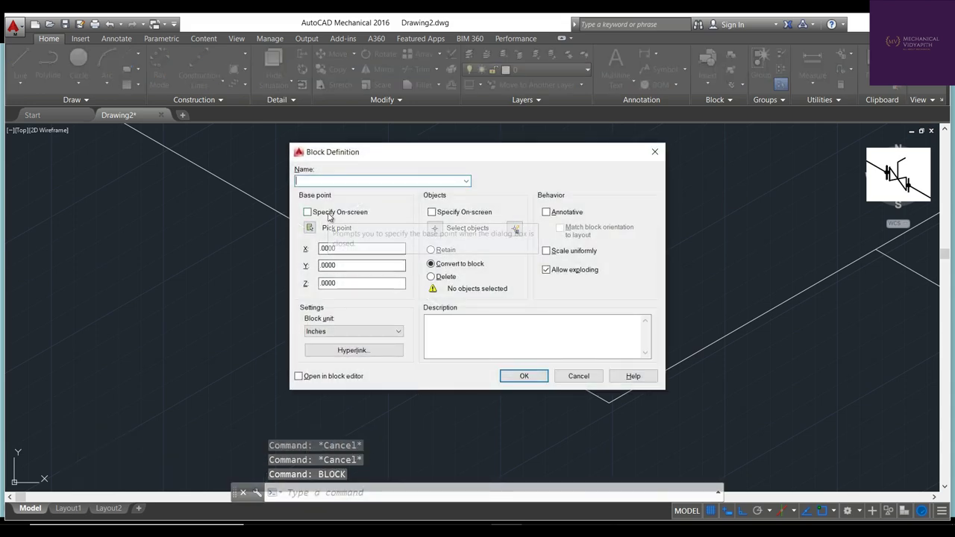
{"action": "type", "text": "Gate Val"}
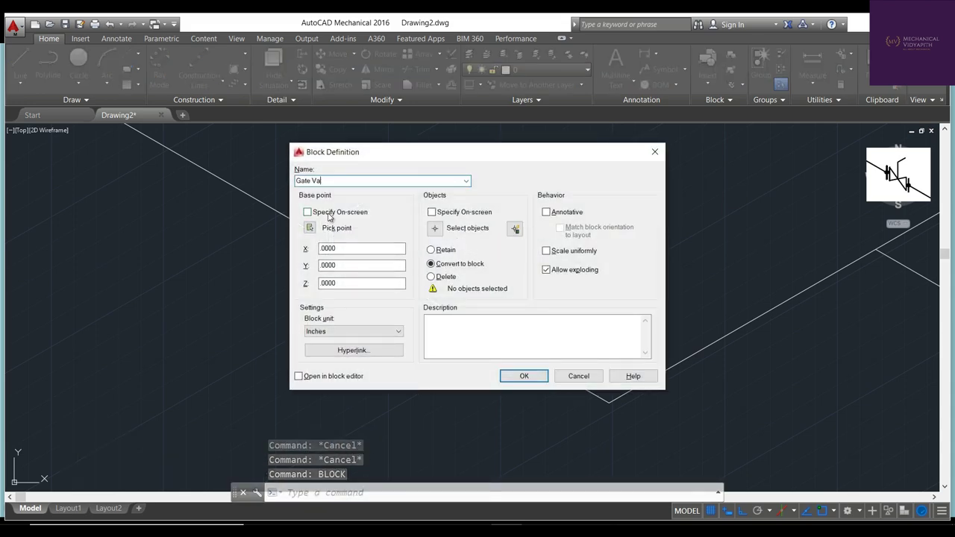
{"action": "type", "text": "ve"}
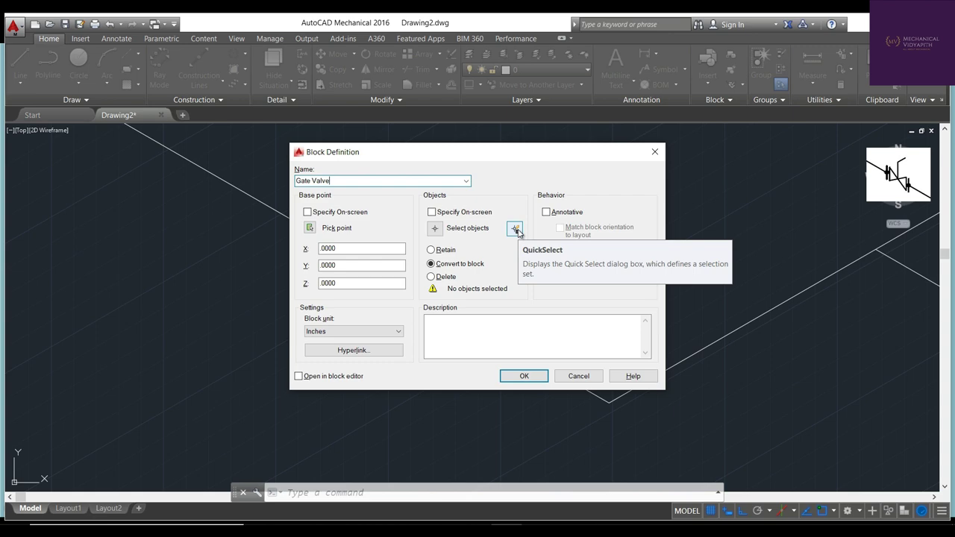
{"action": "left_click", "coordinate": [516, 230]}
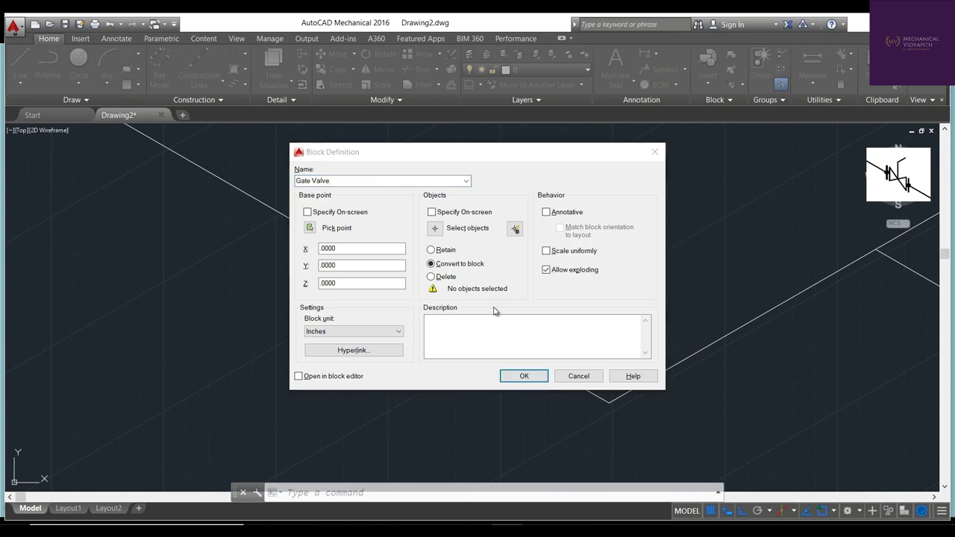
{"action": "left_click", "coordinate": [487, 402]}
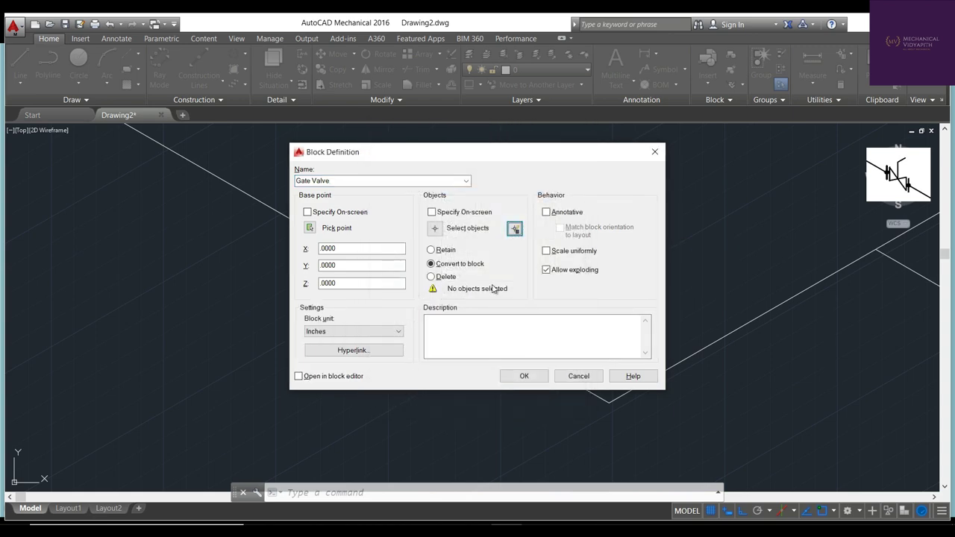
{"action": "left_click", "coordinate": [435, 230]}
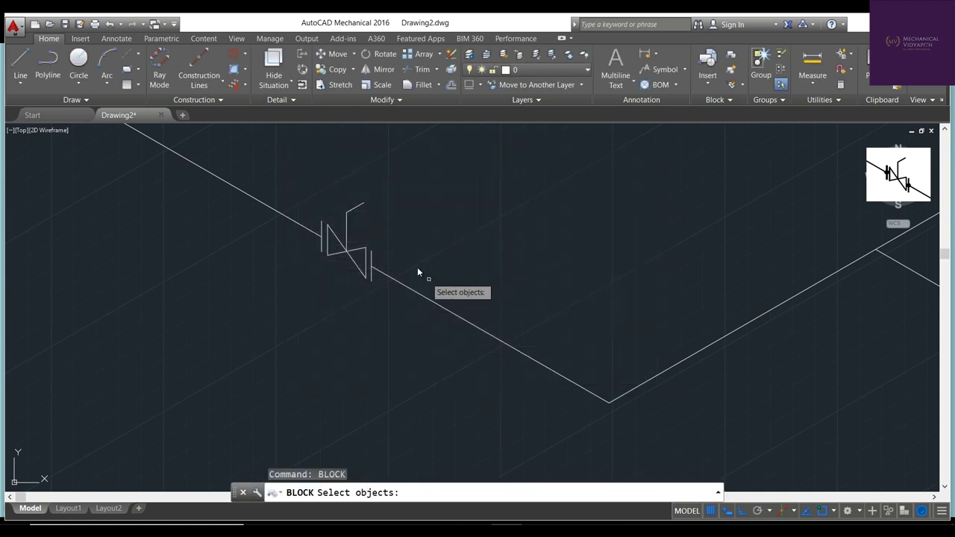
{"action": "left_click", "coordinate": [304, 191]}
{"action": "left_click", "coordinate": [385, 294]}
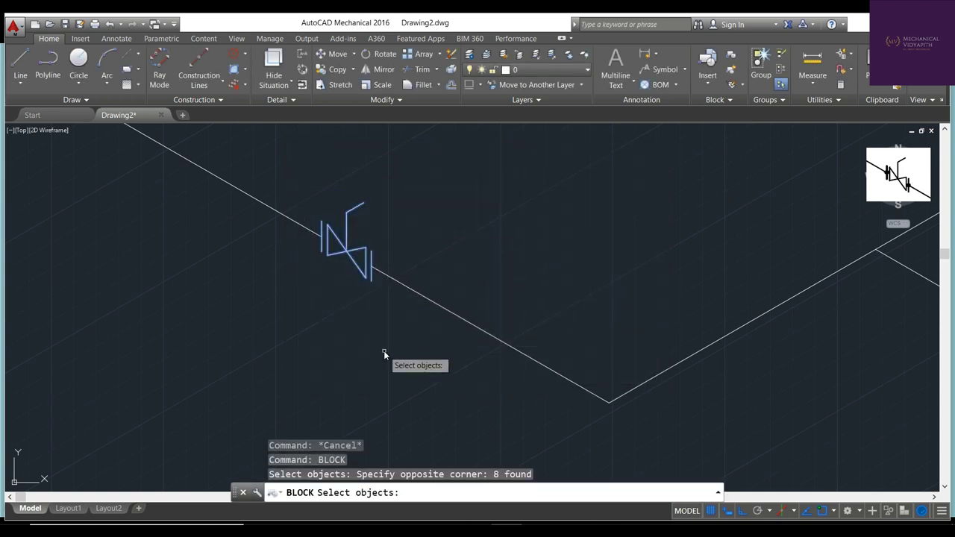
{"action": "key", "text": "Return"}
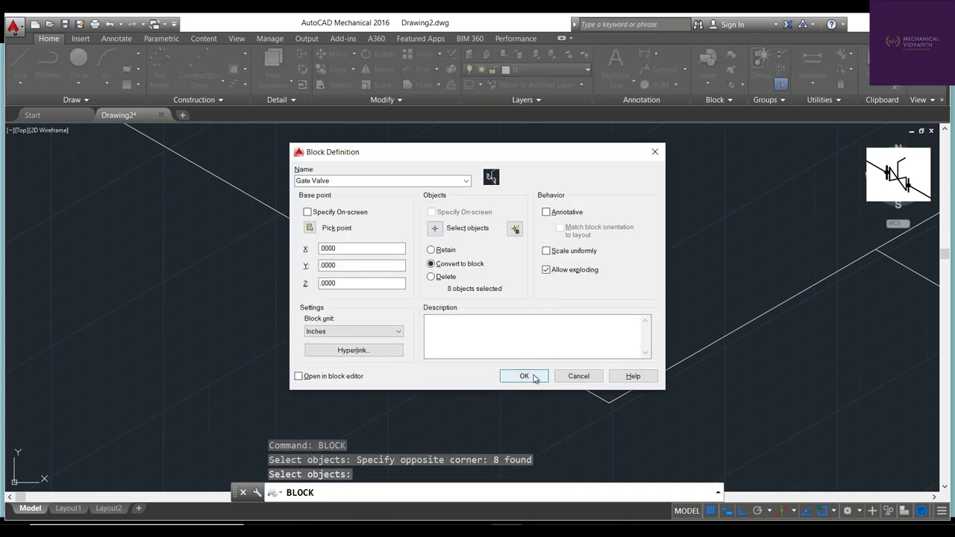
{"action": "left_click", "coordinate": [524, 374]}
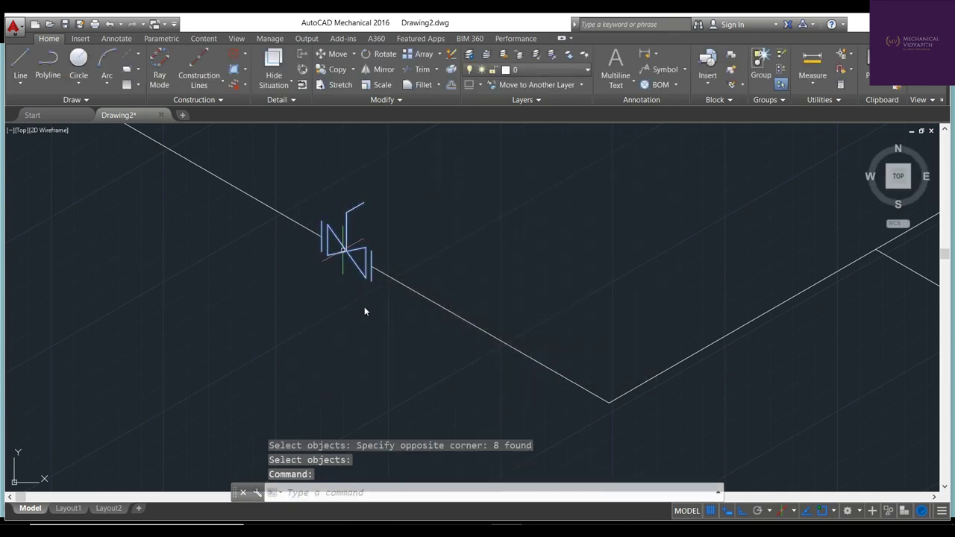
Open Insert with the IN alias and choose the Gate Valve block at scale 1, rotation 0
{"action": "key", "text": "Escape"}
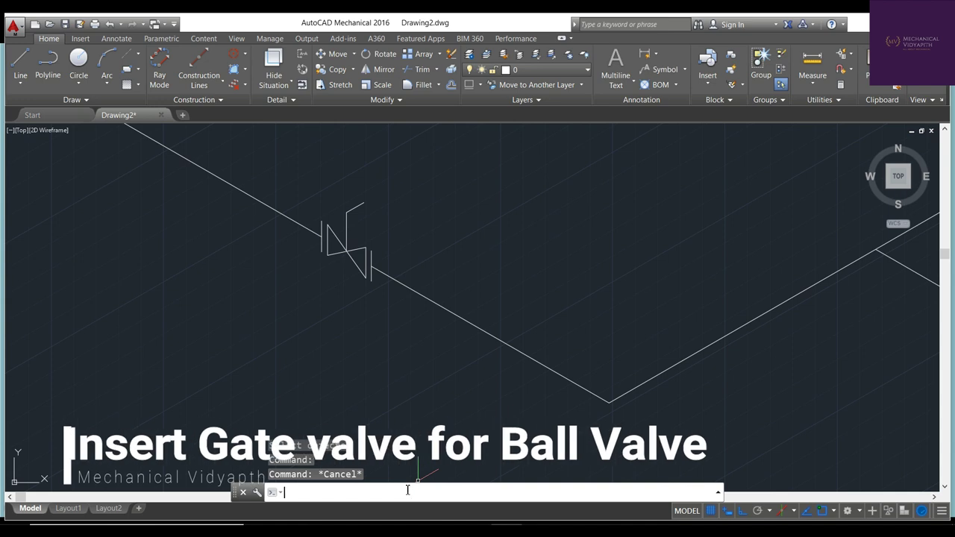
{"action": "type", "text": "ins"}
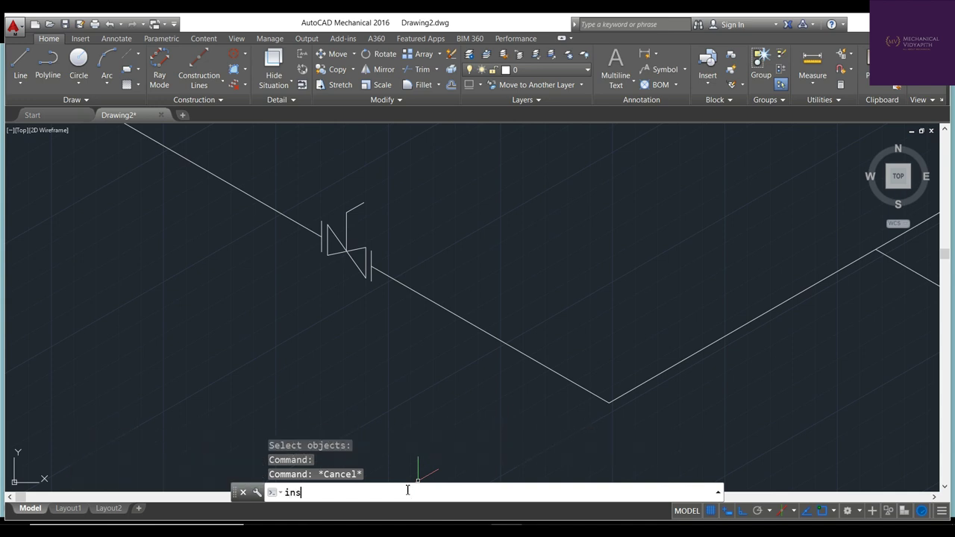
{"action": "key", "text": "Return"}
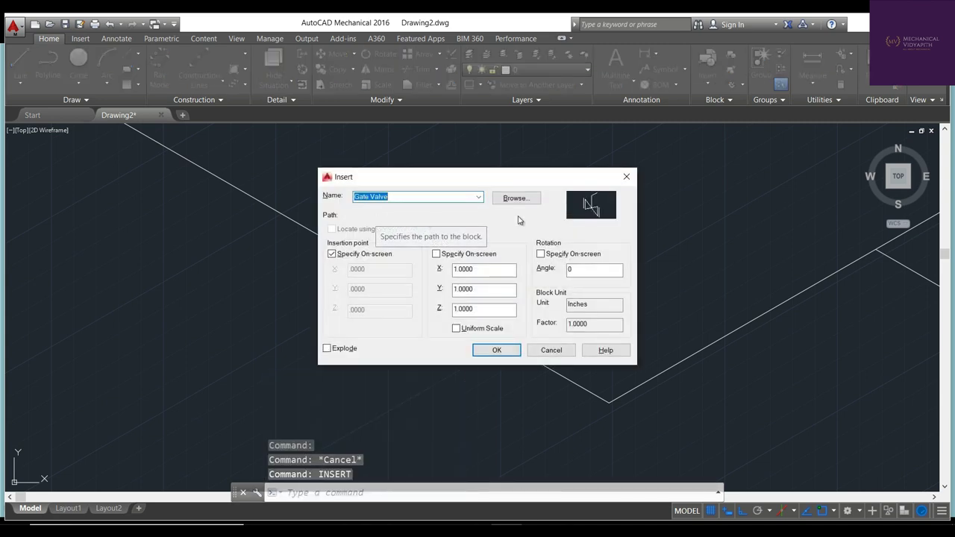
{"action": "left_click", "coordinate": [430, 197]}
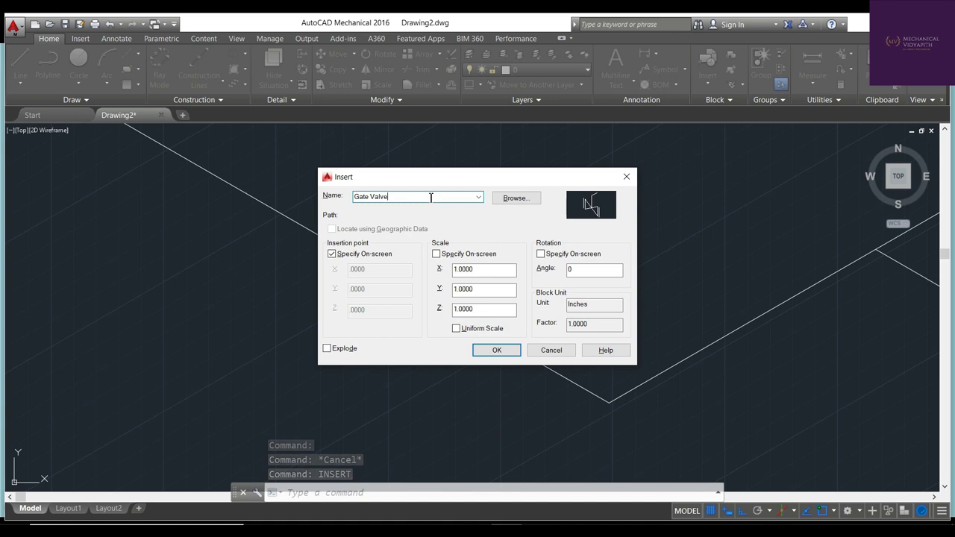
{"action": "left_click_drag", "start_coordinate": [431, 197], "coordinate": [371, 195]}
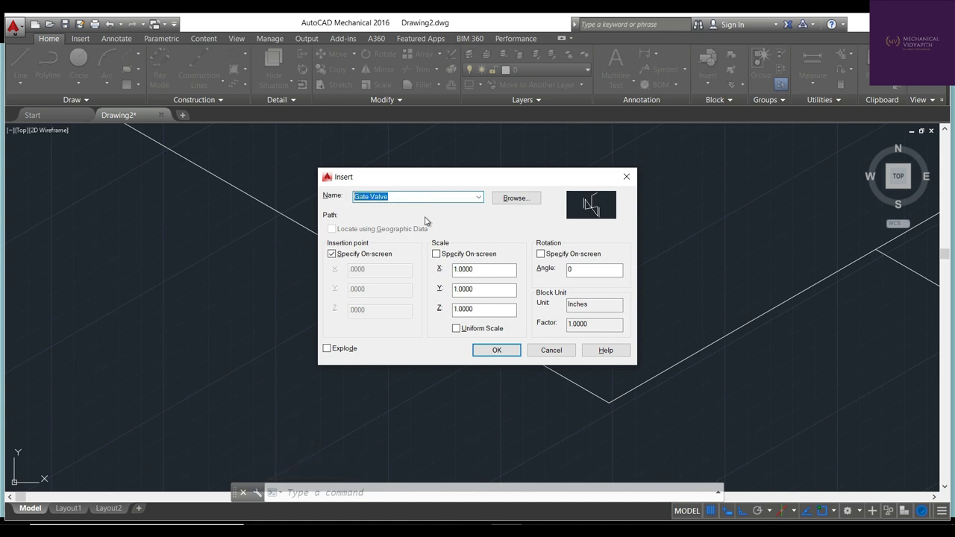
{"action": "left_click", "coordinate": [478, 198]}
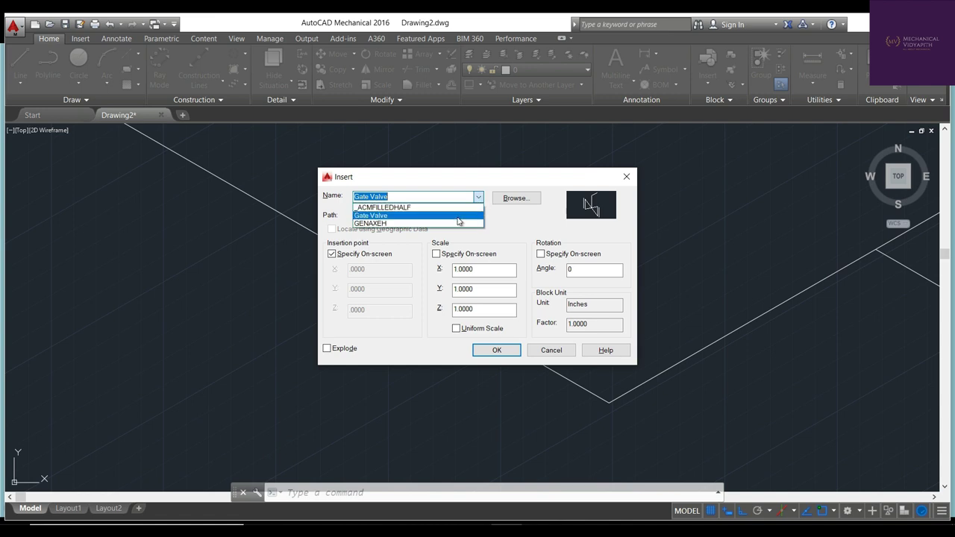
{"action": "left_click", "coordinate": [473, 216]}
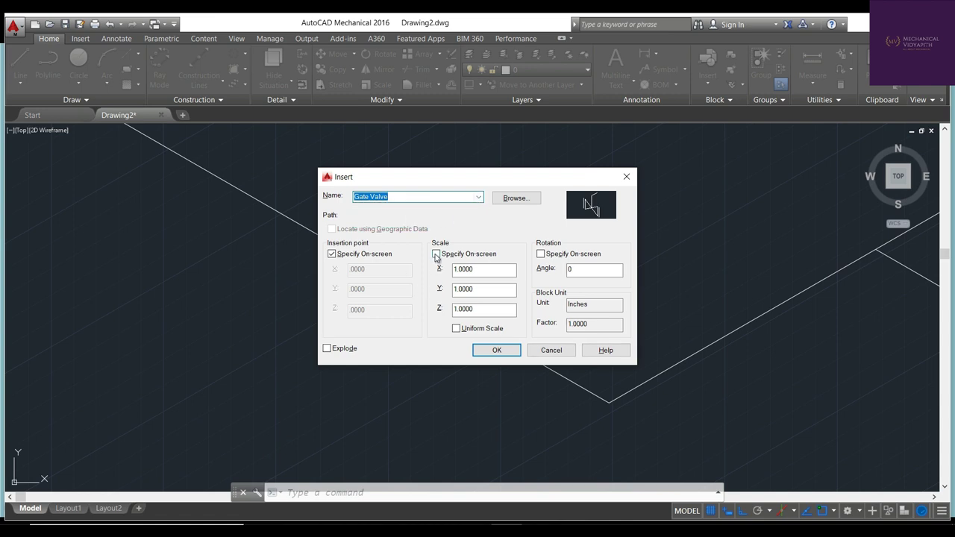
Place the Gate Valve block on the second pipe run past the corner
{"action": "left_click", "coordinate": [496, 350]}
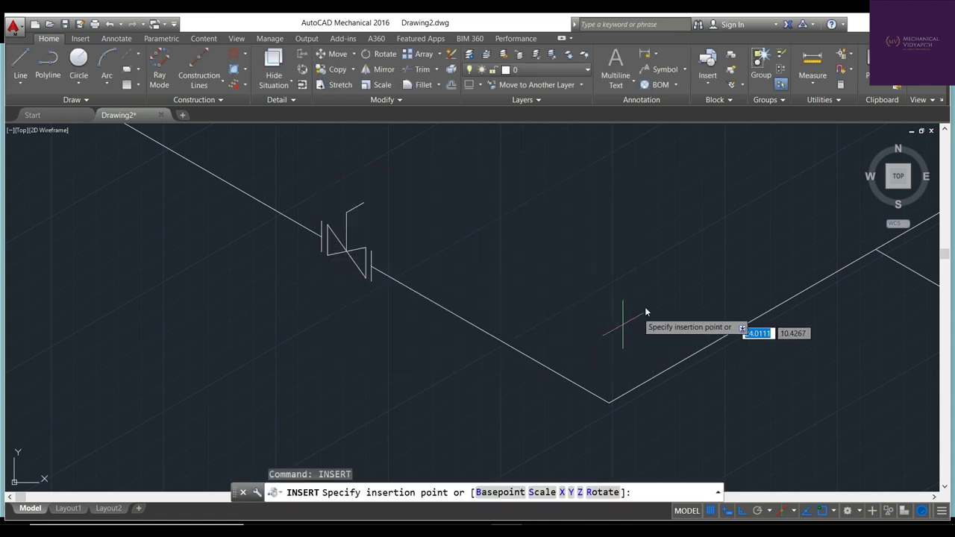
{"action": "scroll", "coordinate": [627, 321], "scroll_direction": "down", "scroll_amount": 3}
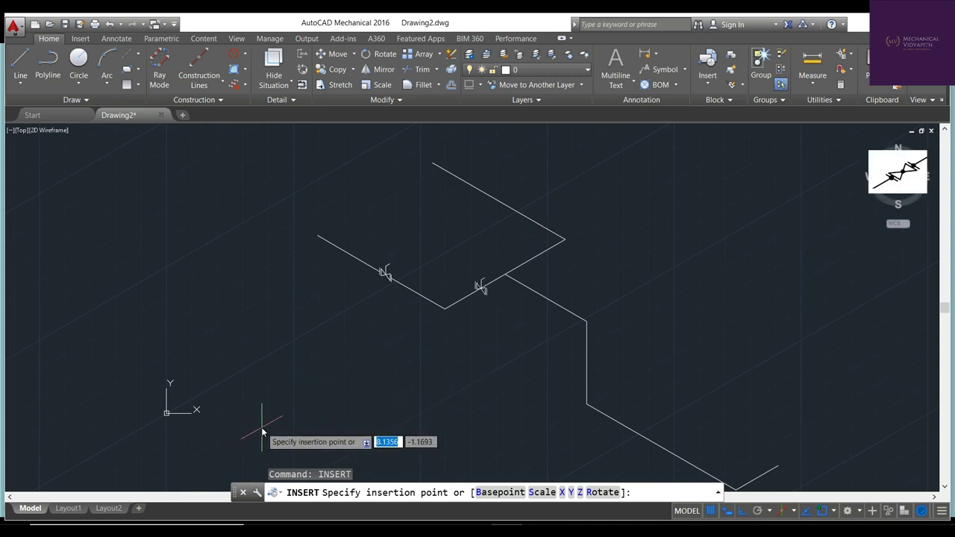
{"action": "left_click", "coordinate": [263, 427]}
{"action": "scroll", "coordinate": [481, 288], "scroll_direction": "up", "scroll_amount": 2}
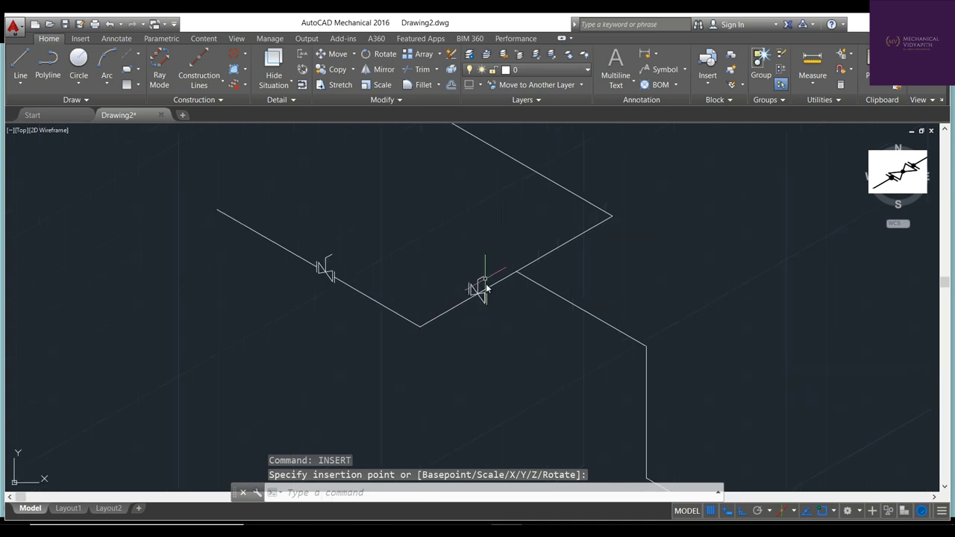
{"action": "scroll", "coordinate": [483, 286], "scroll_direction": "up", "scroll_amount": 2}
{"action": "scroll", "coordinate": [486, 283], "scroll_direction": "up", "scroll_amount": 2}
{"action": "scroll", "coordinate": [487, 288], "scroll_direction": "up", "scroll_amount": 2}
{"action": "type", "text": "ro"}
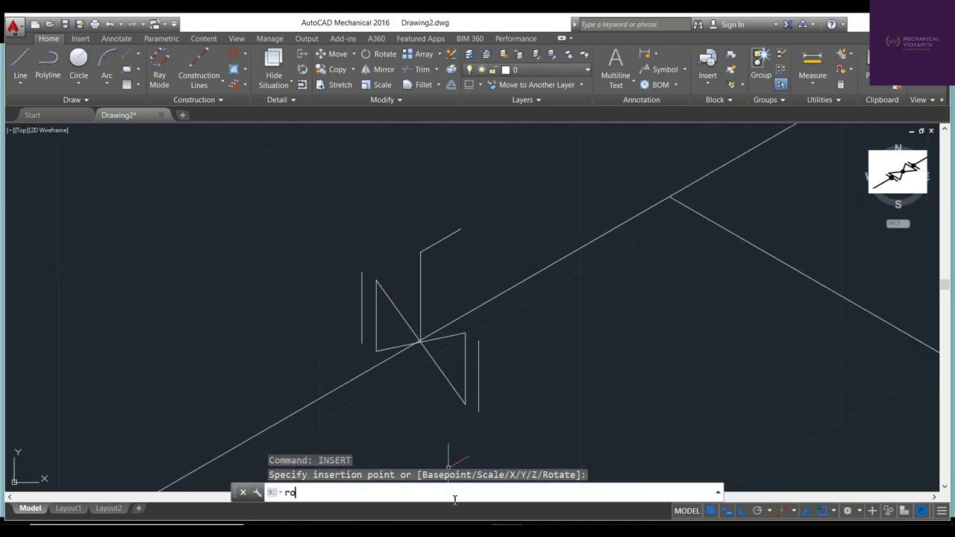
Rotate the new valve about its centre using Reference so it aligns with the pipe
{"action": "type", "text": "tate"}
{"action": "key", "text": "Return"}
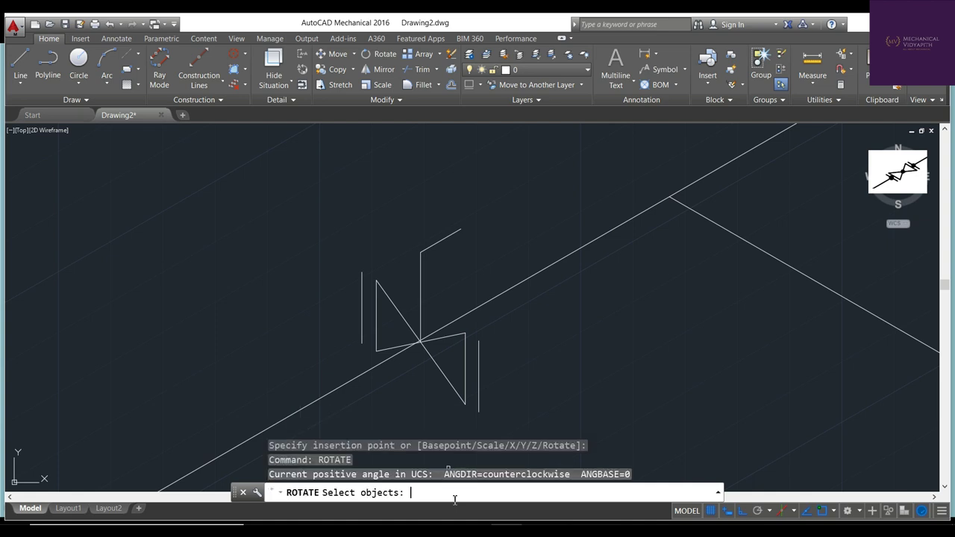
{"action": "left_click", "coordinate": [451, 336]}
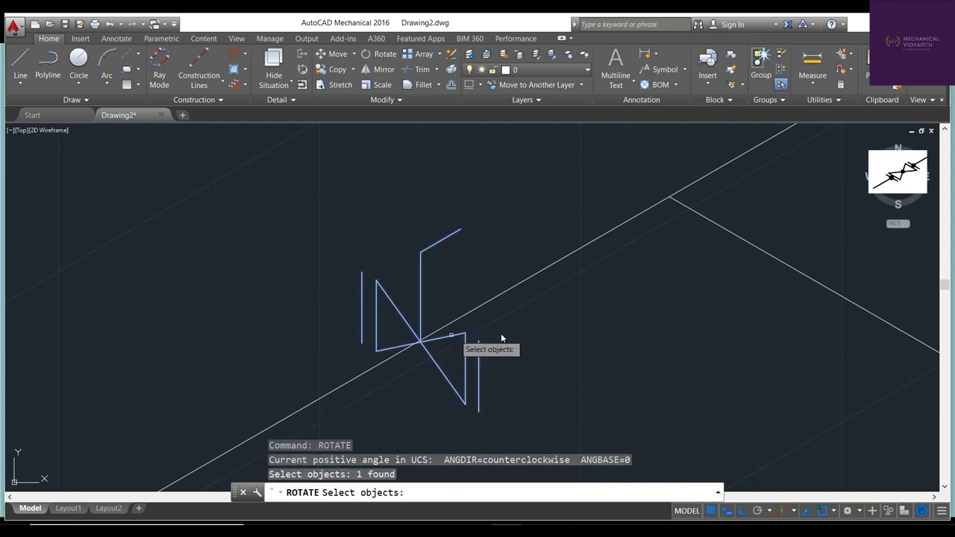
{"action": "key", "text": "Return"}
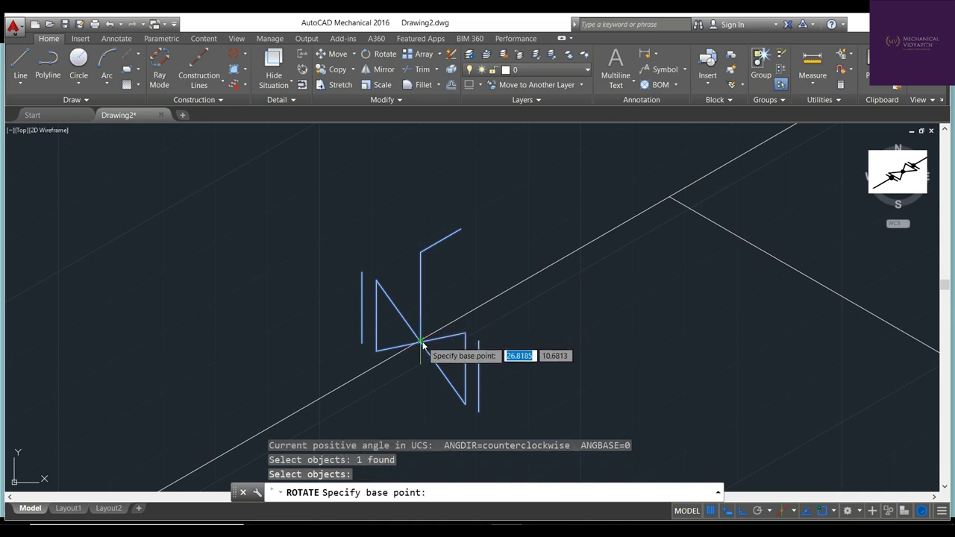
{"action": "left_click", "coordinate": [421, 342]}
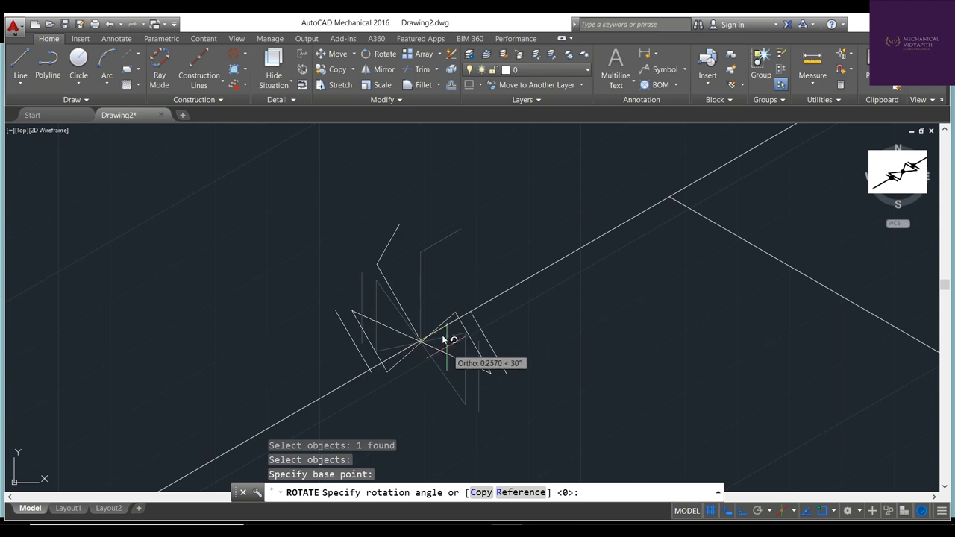
{"action": "type", "text": "r"}
{"action": "key", "text": "Return"}
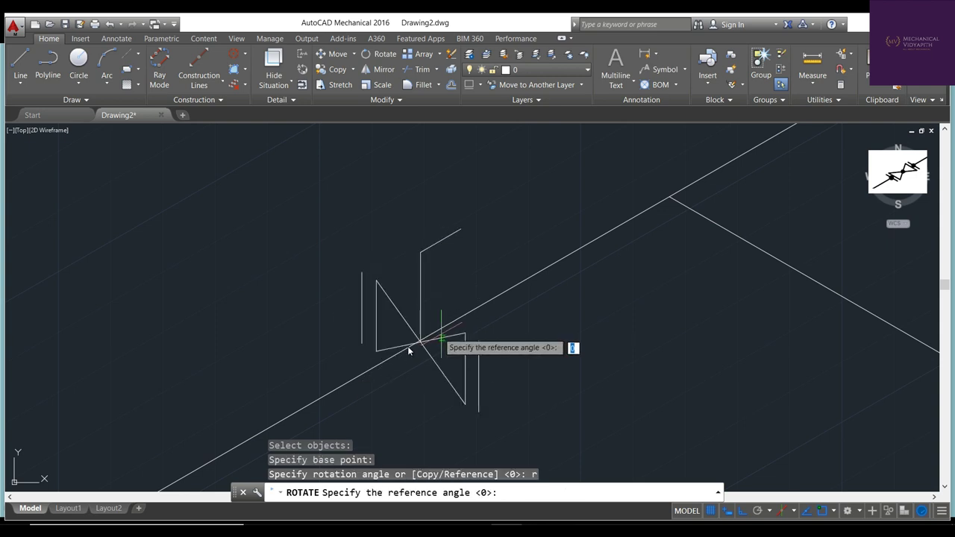
{"action": "left_click", "coordinate": [530, 276]}
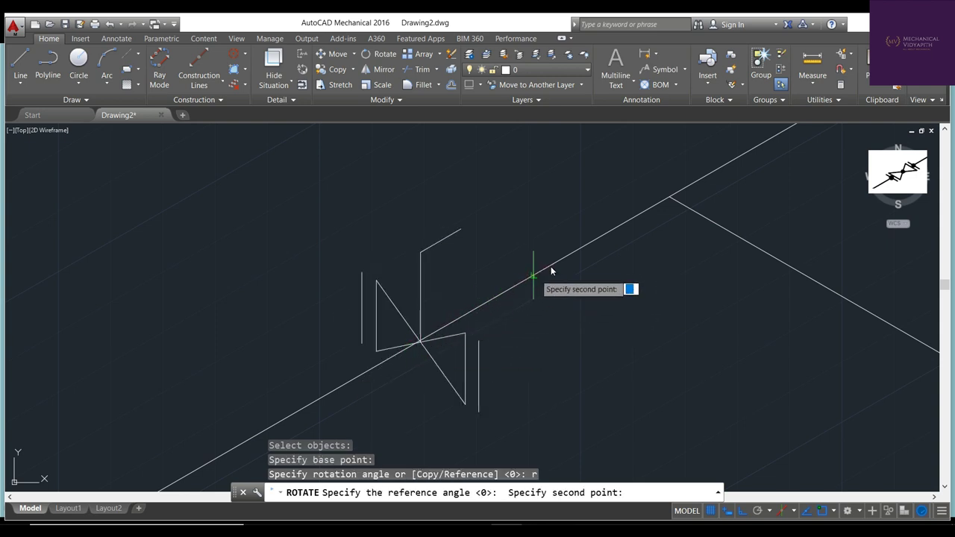
{"action": "left_click", "coordinate": [671, 198]}
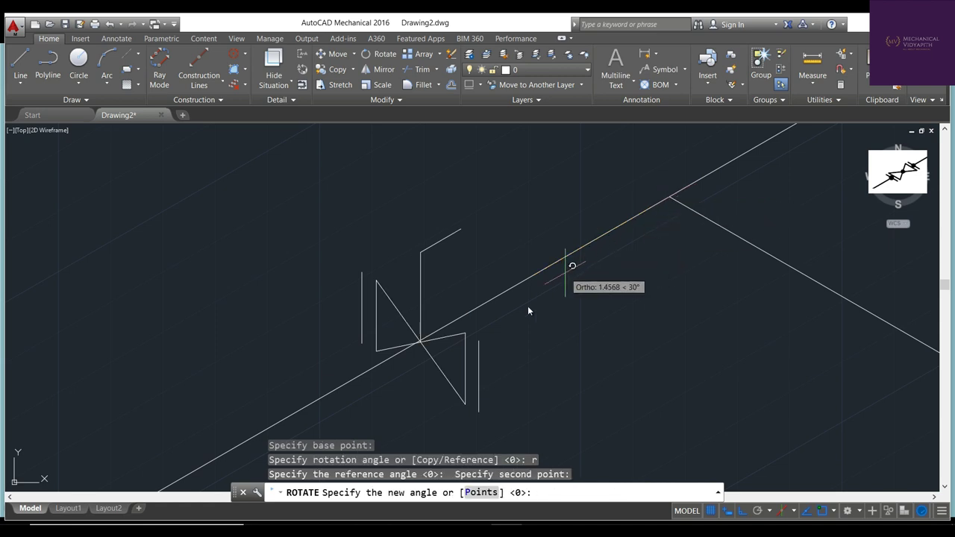
{"action": "left_click", "coordinate": [439, 296]}
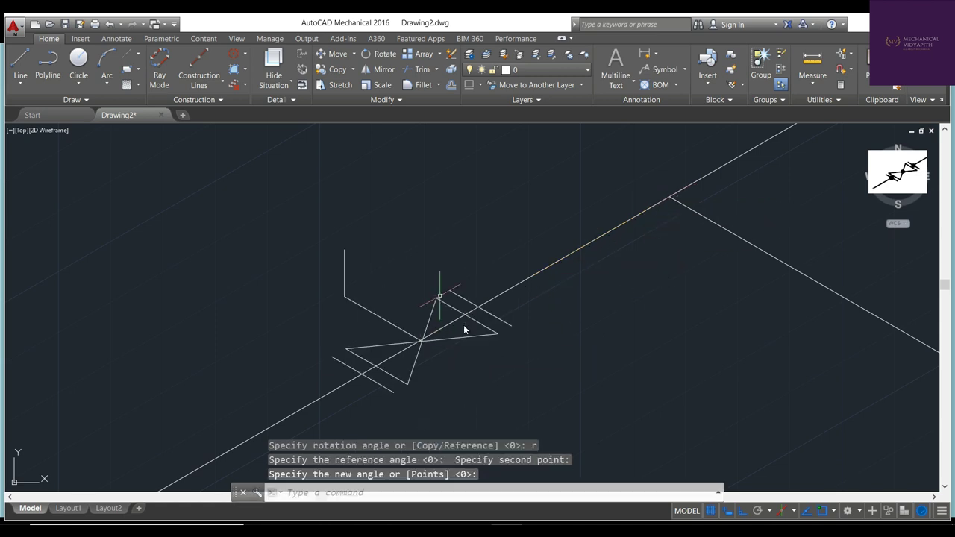
{"action": "key", "text": "Escape"}
{"action": "key", "text": "Escape"}
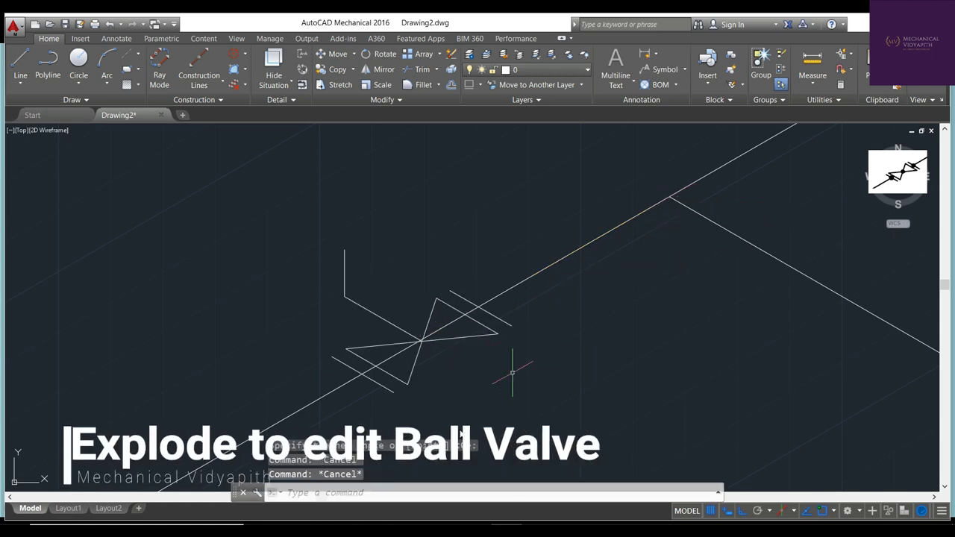
Explode the rotated valve block and delete its left diagonal line
{"action": "left_click", "coordinate": [397, 493]}
{"action": "type", "text": "EXPLODE"}
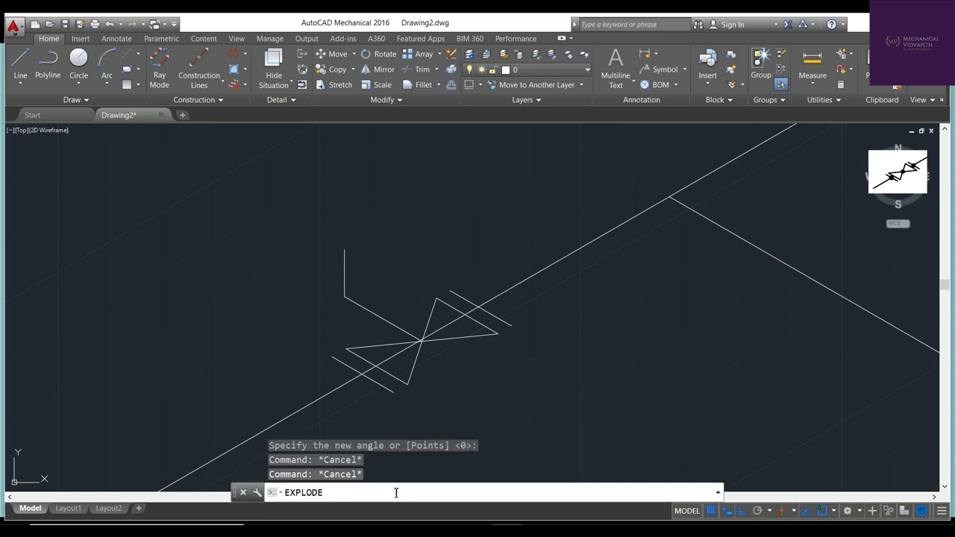
{"action": "key", "text": "Return"}
{"action": "left_click", "coordinate": [382, 370]}
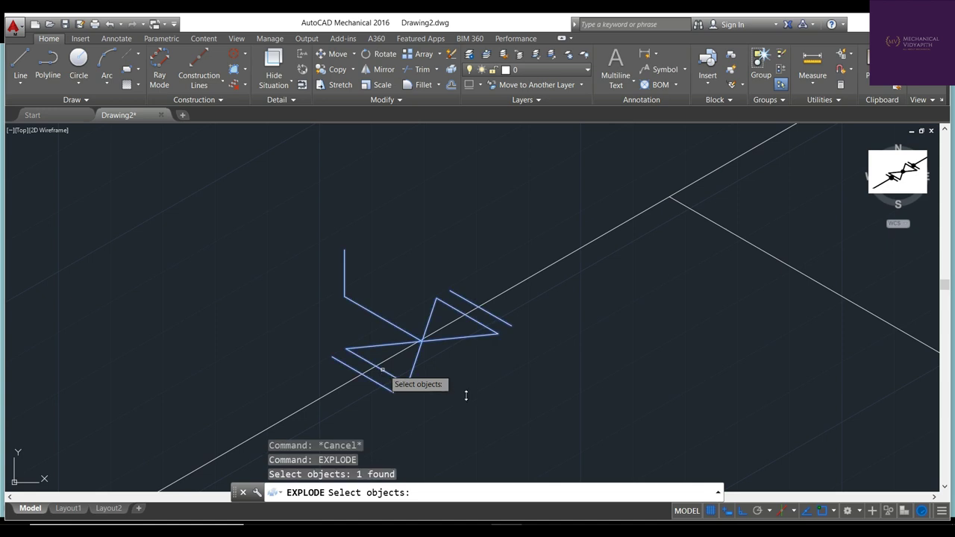
{"action": "key", "text": "Return"}
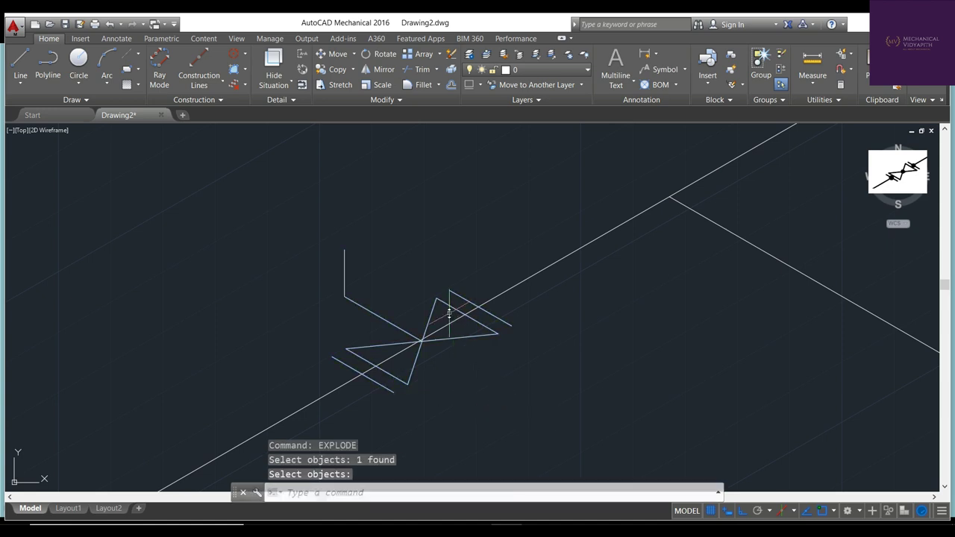
{"action": "left_click", "coordinate": [387, 320]}
{"action": "key", "text": "Delete"}
{"action": "type", "text": "tr"}
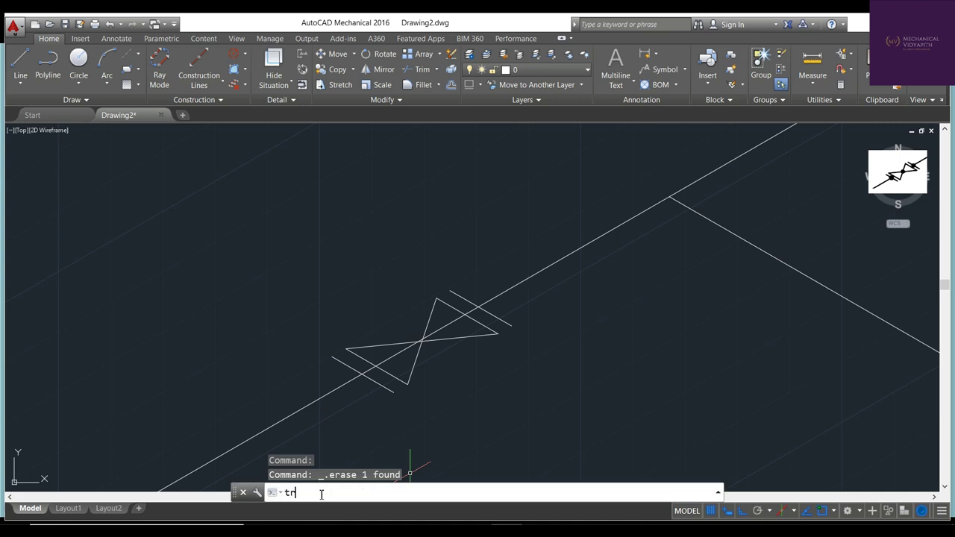
Start TRIM with both valve end lines as cutting edges
{"action": "type", "text": "im"}
{"action": "key", "text": "Return"}
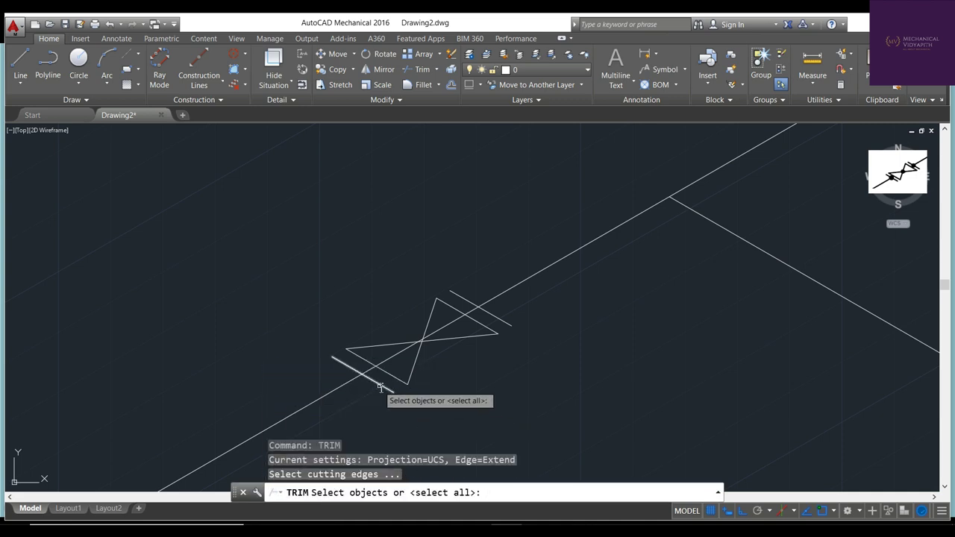
{"action": "left_click", "coordinate": [381, 387]}
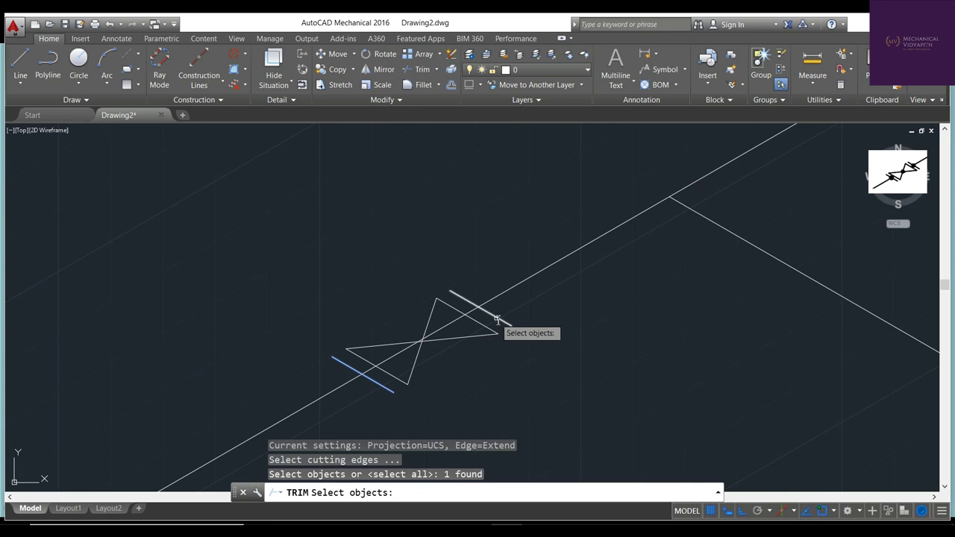
{"action": "left_click", "coordinate": [497, 319]}
{"action": "key", "text": "Return"}
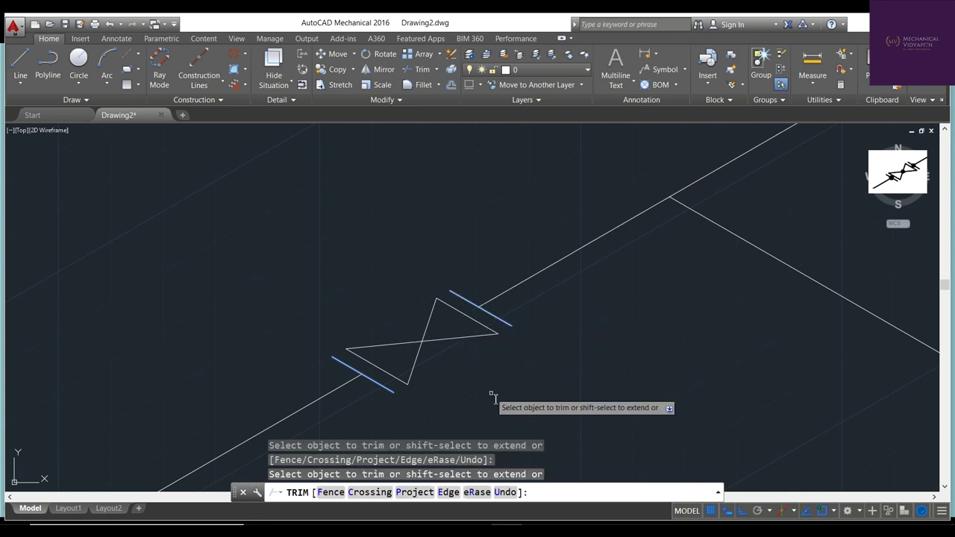
{"action": "key", "text": "Escape"}
{"action": "key", "text": "Escape"}
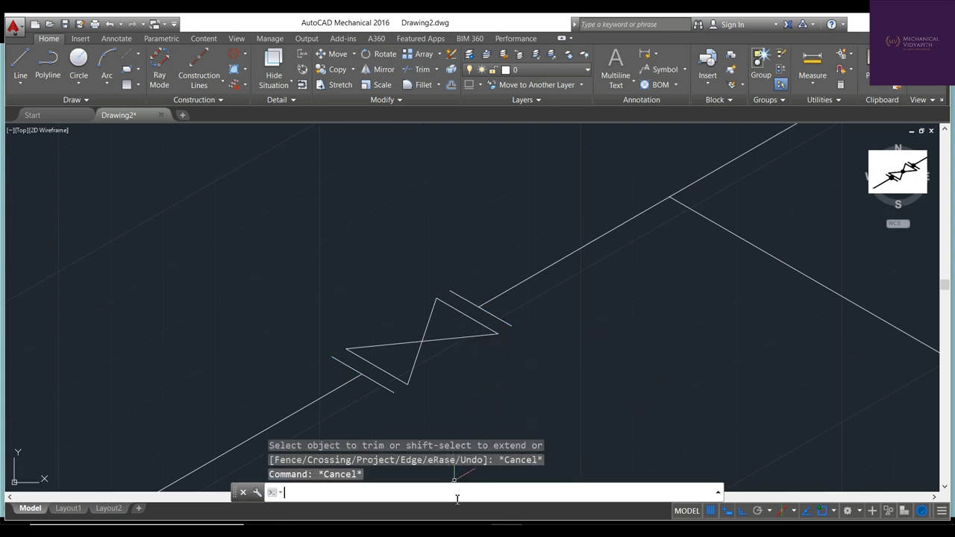
{"action": "type", "text": "c"}
Draw a small circle centred where the valve's two triangles meet
{"action": "key", "text": "BackSpace"}
{"action": "type", "text": "C"}
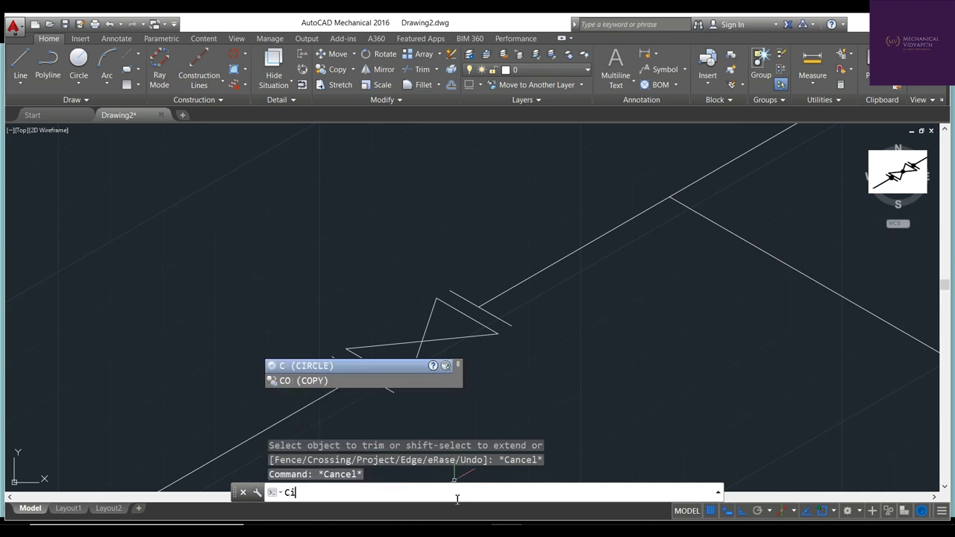
{"action": "type", "text": "irle"}
{"action": "key", "text": "Return"}
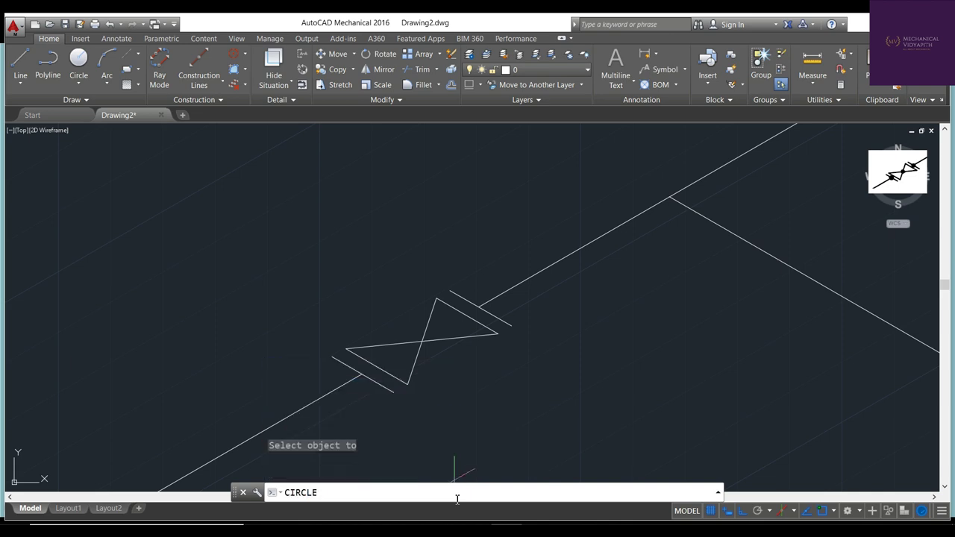
{"action": "left_click", "coordinate": [422, 342]}
{"action": "left_click", "coordinate": [419, 348]}
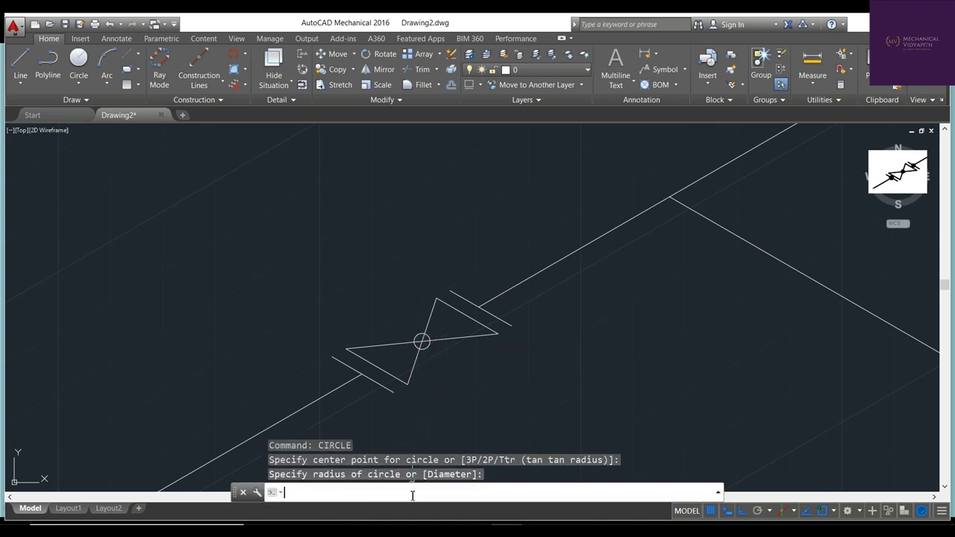
Fill the small circle with a SOLID hatch pattern
{"action": "type", "text": "soli"}
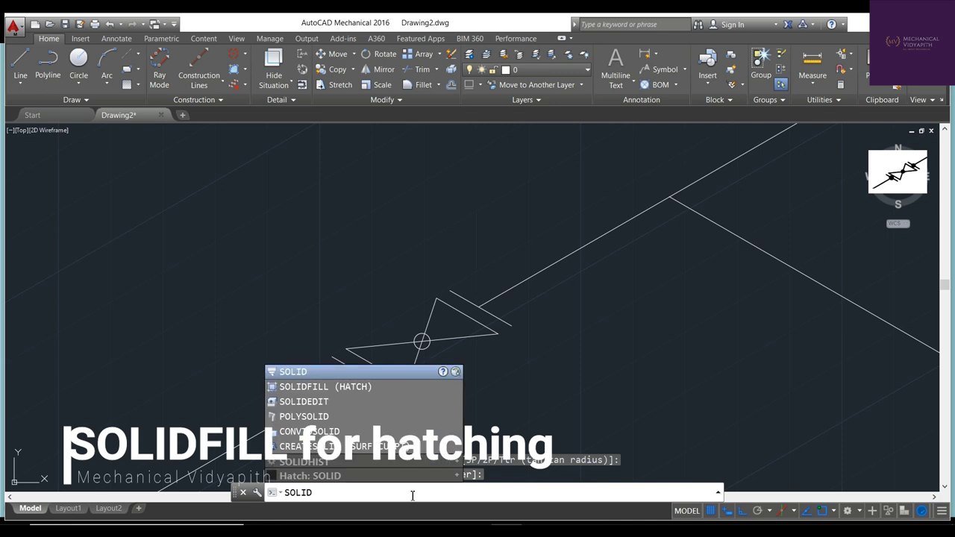
{"action": "type", "text": "ll"}
{"action": "key", "text": "Return"}
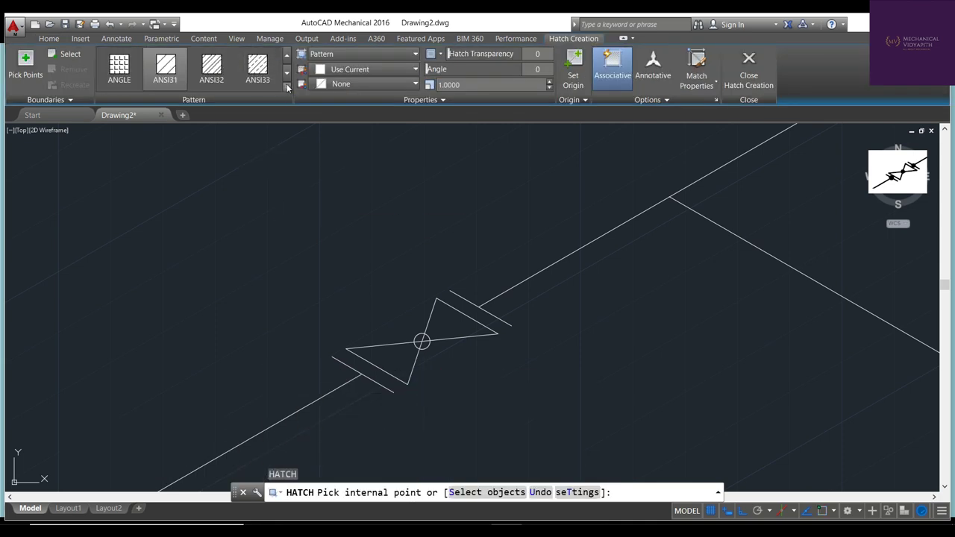
{"action": "left_click", "coordinate": [290, 89]}
{"action": "left_click", "coordinate": [119, 67]}
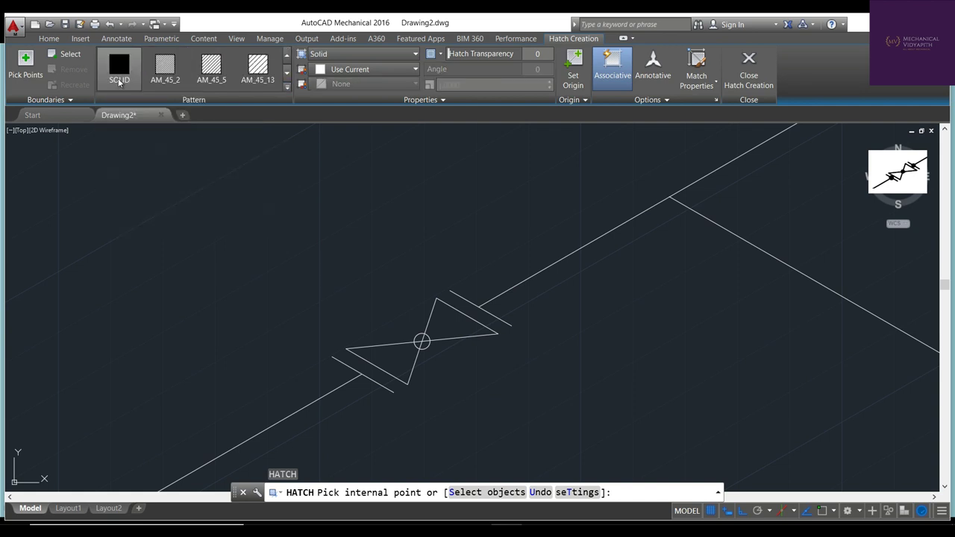
{"action": "left_click", "coordinate": [422, 341]}
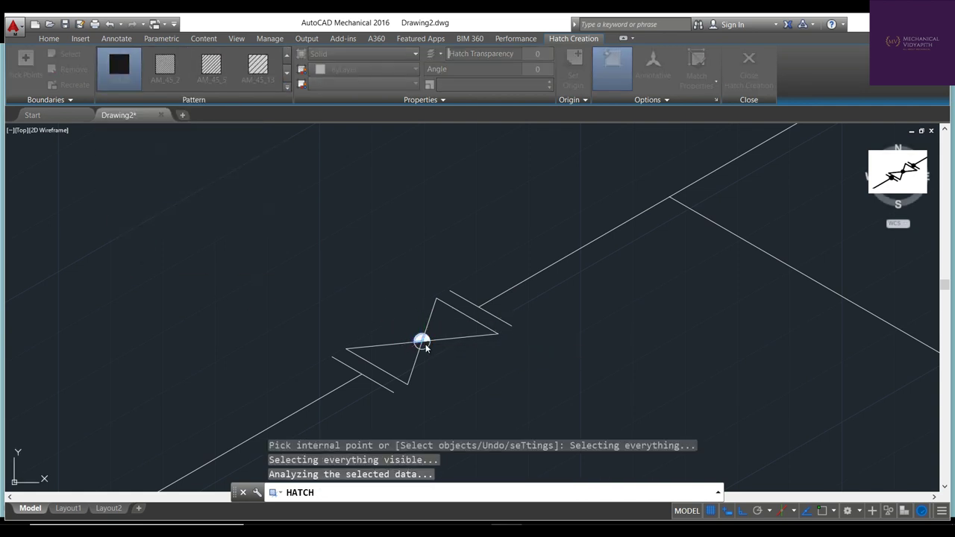
{"action": "left_click", "coordinate": [552, 281]}
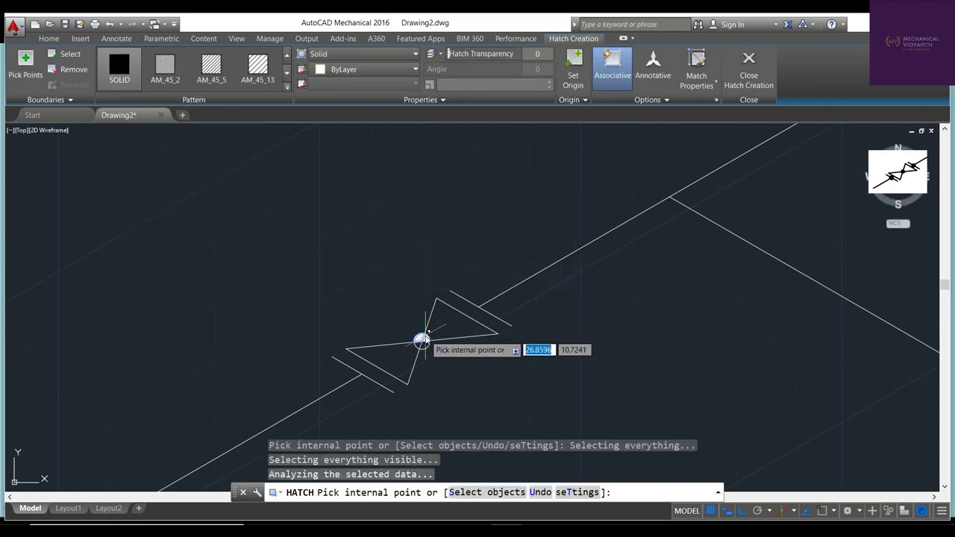
{"action": "left_click", "coordinate": [421, 342]}
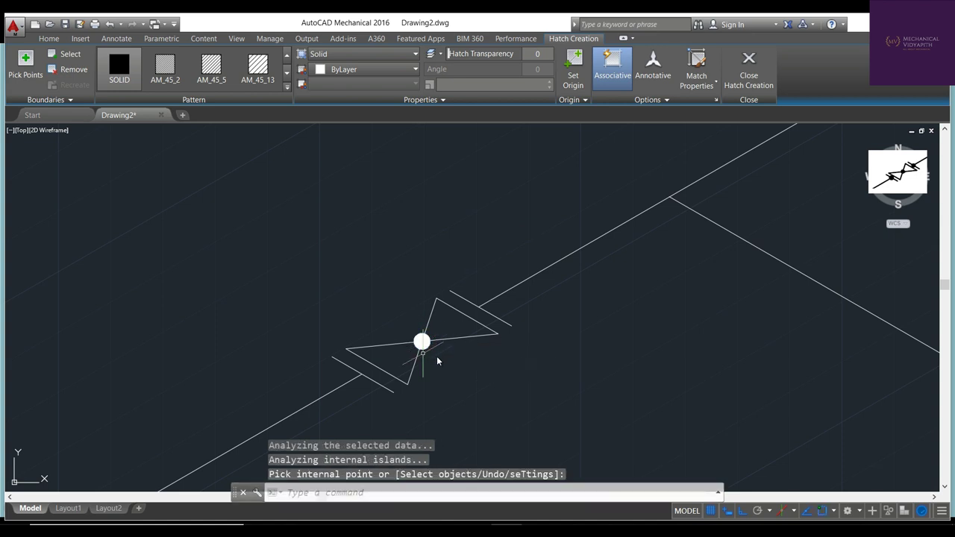
{"action": "key", "text": "Return"}
{"action": "key", "text": "Escape"}
{"action": "key", "text": "Escape"}
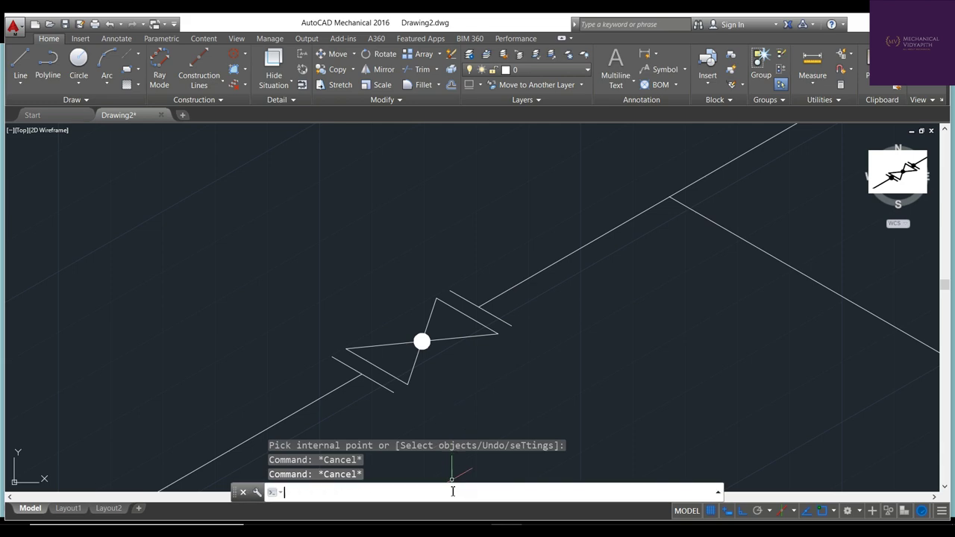
Window-select the valve's eight objects, filled circle included, and define them as block 'Ball Valve'
{"action": "left_click", "coordinate": [409, 492]}
{"action": "type", "text": "block"}
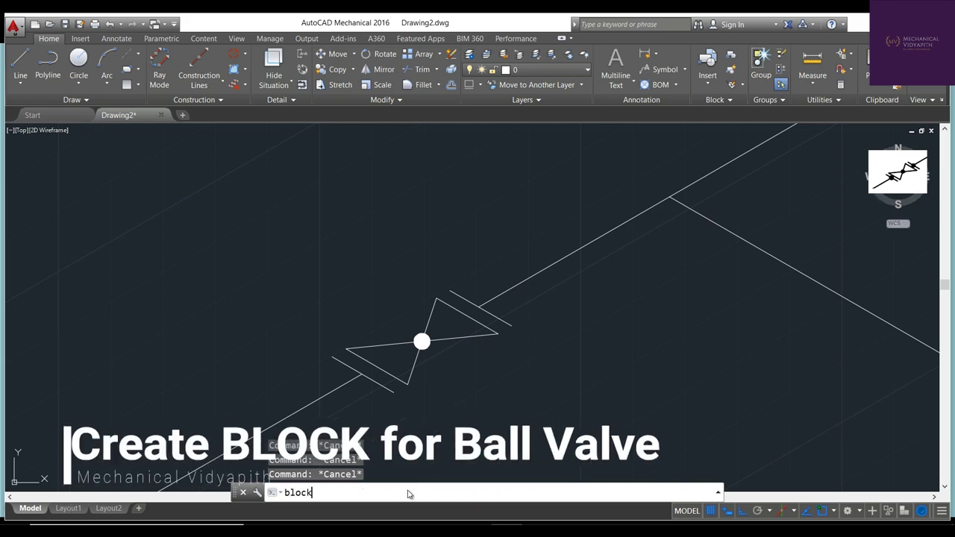
{"action": "key", "text": "Return"}
{"action": "type", "text": "Ba"}
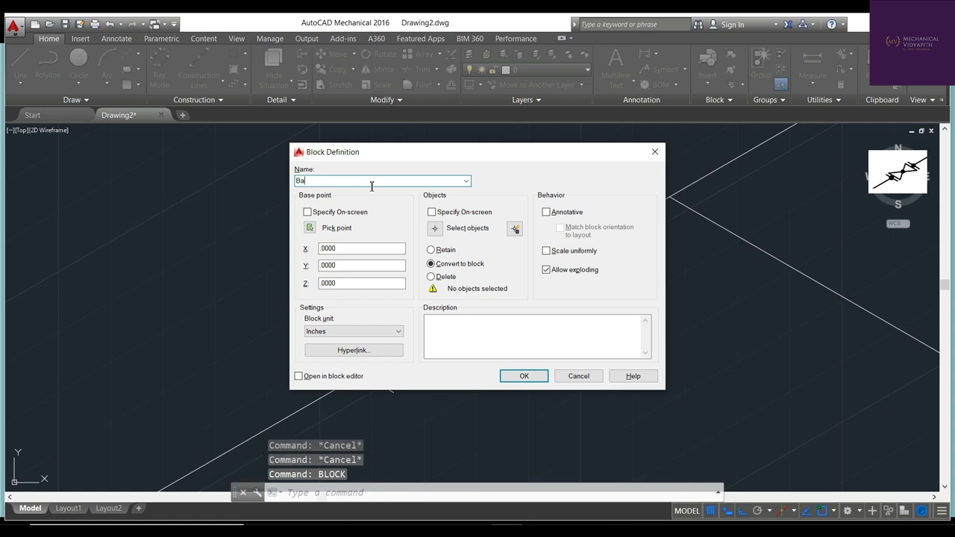
{"action": "type", "text": "ll Valv"}
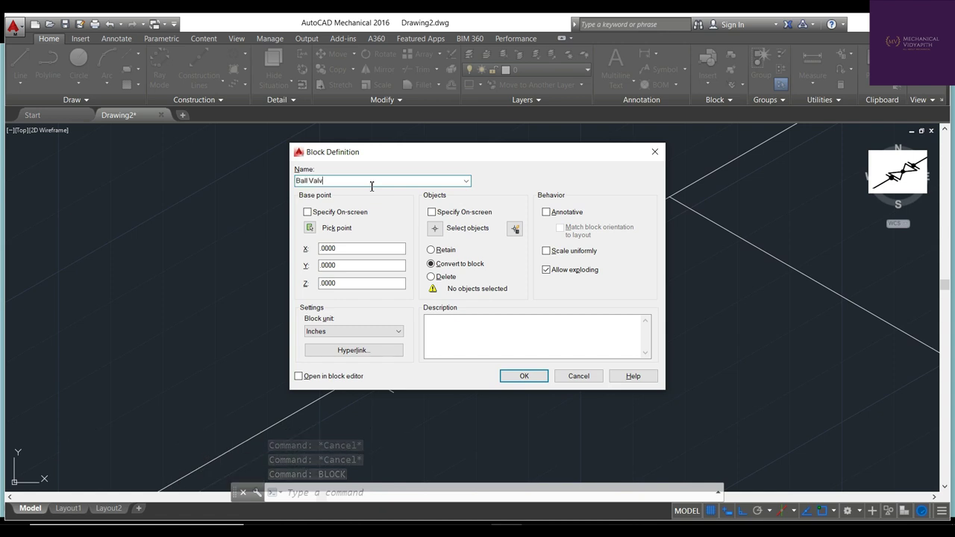
{"action": "type", "text": "e"}
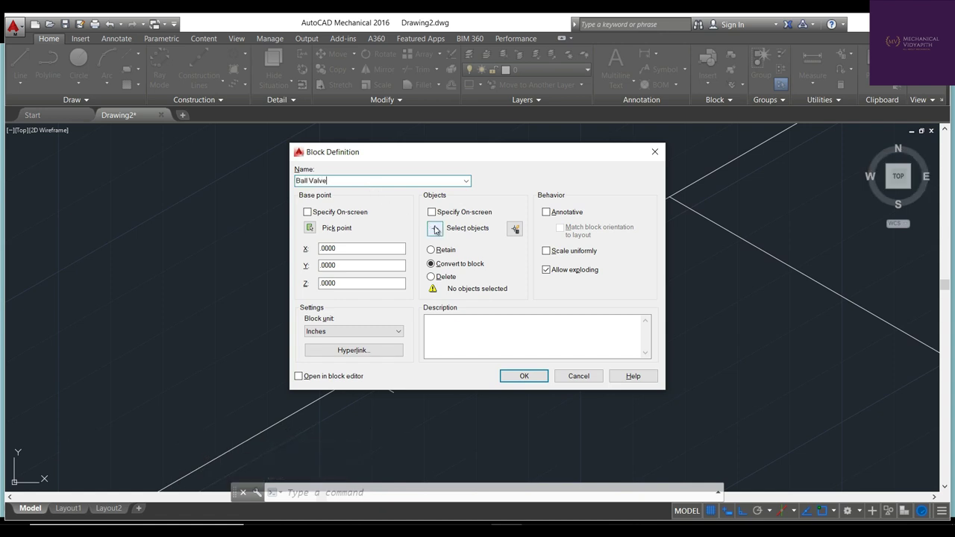
{"action": "left_click", "coordinate": [436, 230]}
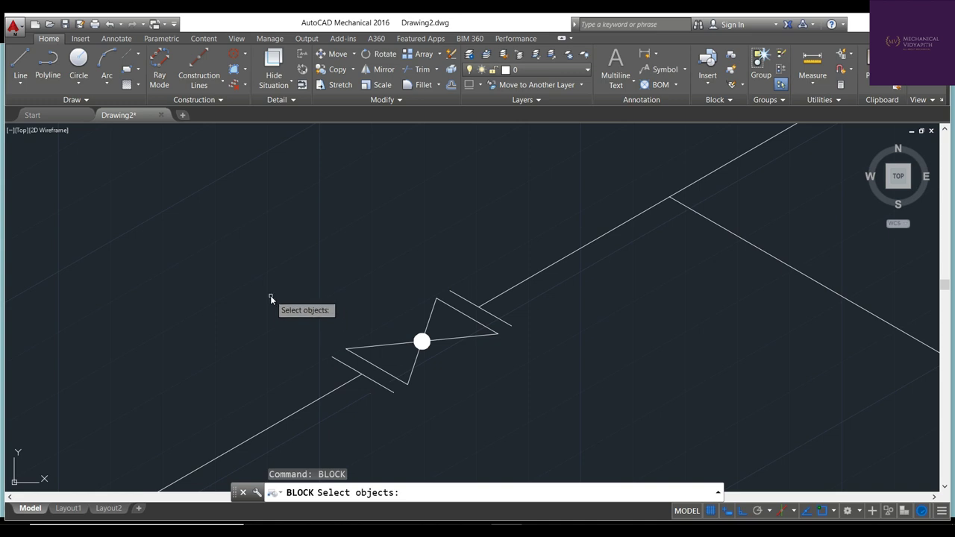
{"action": "left_click", "coordinate": [293, 261]}
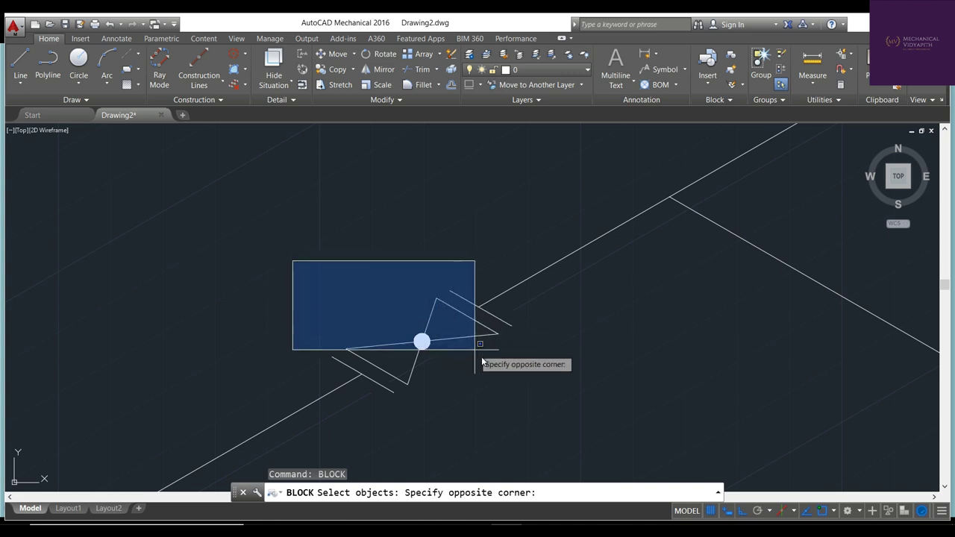
{"action": "left_click", "coordinate": [532, 401]}
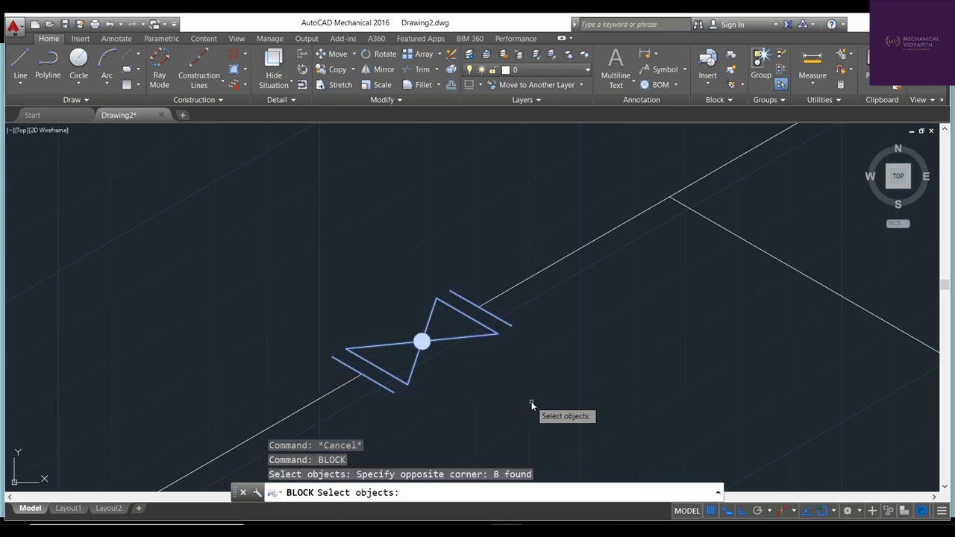
{"action": "key", "text": "Return"}
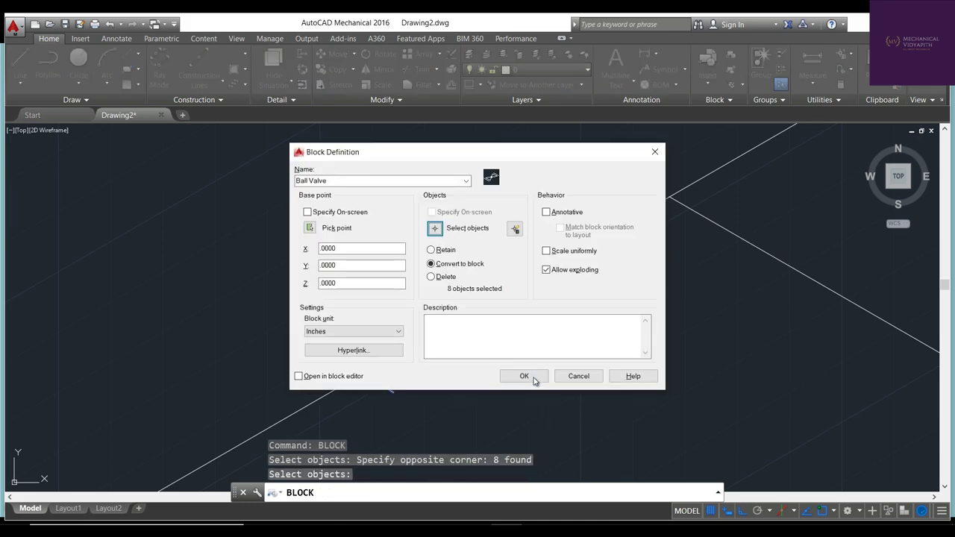
{"action": "left_click", "coordinate": [524, 376]}
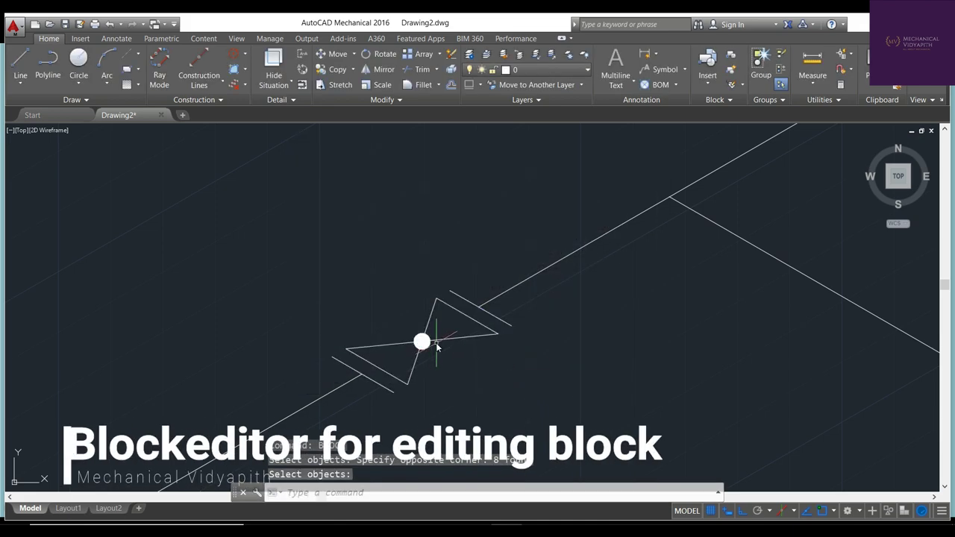
{"action": "left_click", "coordinate": [437, 344]}
{"action": "right_click", "coordinate": [438, 346]}
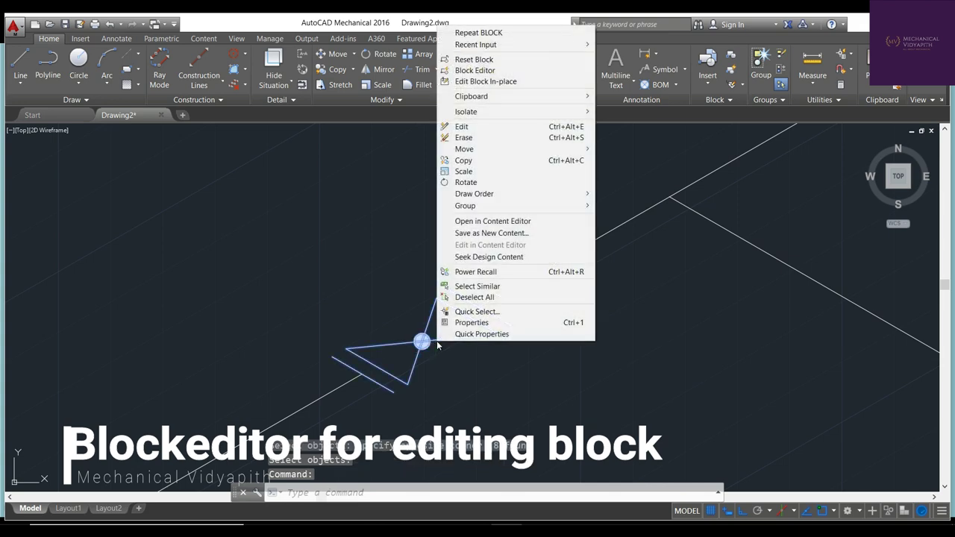
{"action": "left_click", "coordinate": [453, 70]}
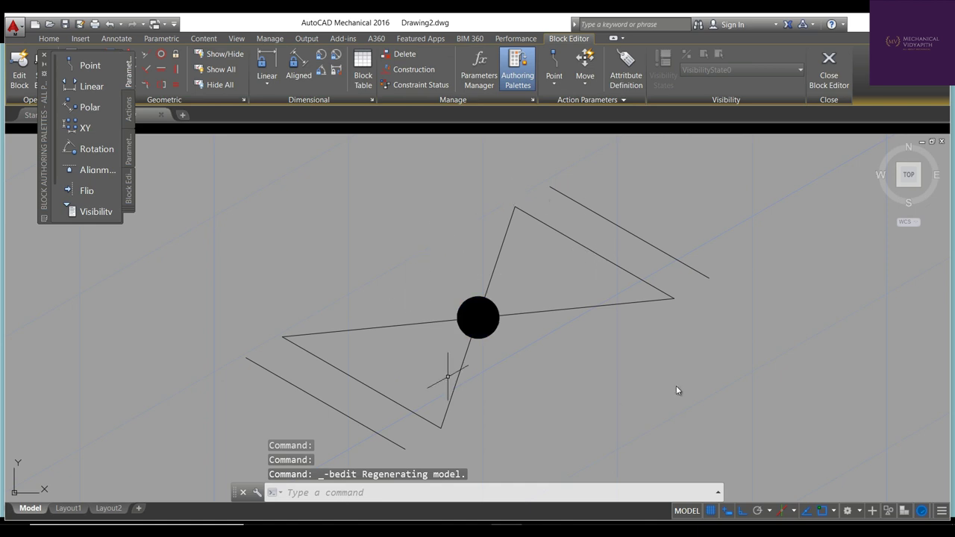
{"action": "left_click", "coordinate": [45, 56]}
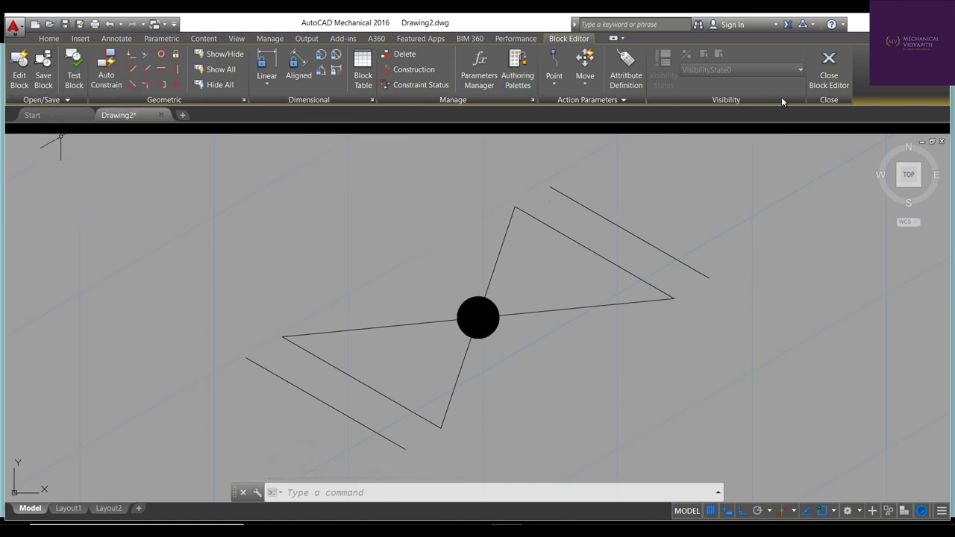
{"action": "left_click", "coordinate": [829, 71]}
{"action": "left_click", "coordinate": [490, 251]}
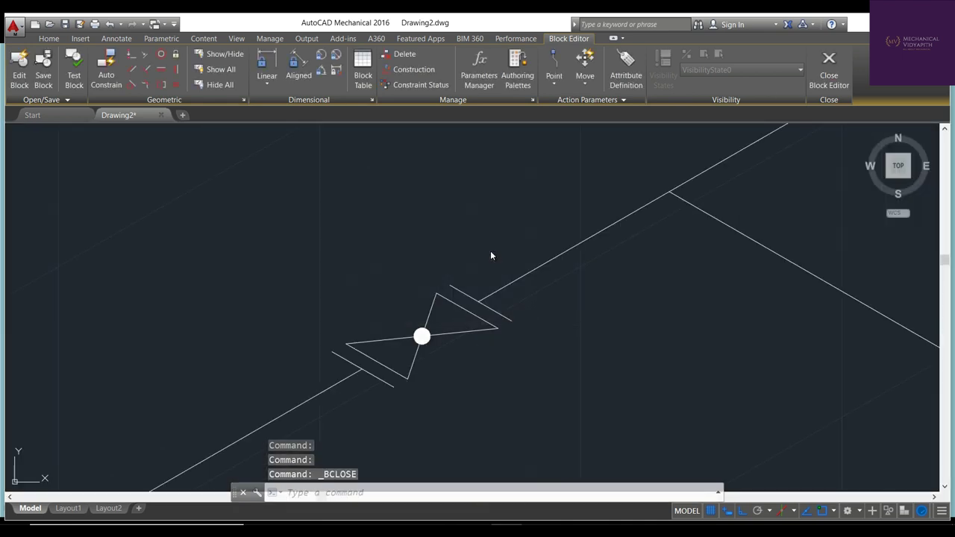
{"action": "scroll", "coordinate": [501, 333], "scroll_direction": "down", "scroll_amount": 1}
{"action": "scroll", "coordinate": [500, 333], "scroll_direction": "down", "scroll_amount": 2}
{"action": "scroll", "coordinate": [501, 337], "scroll_direction": "down", "scroll_amount": 3}
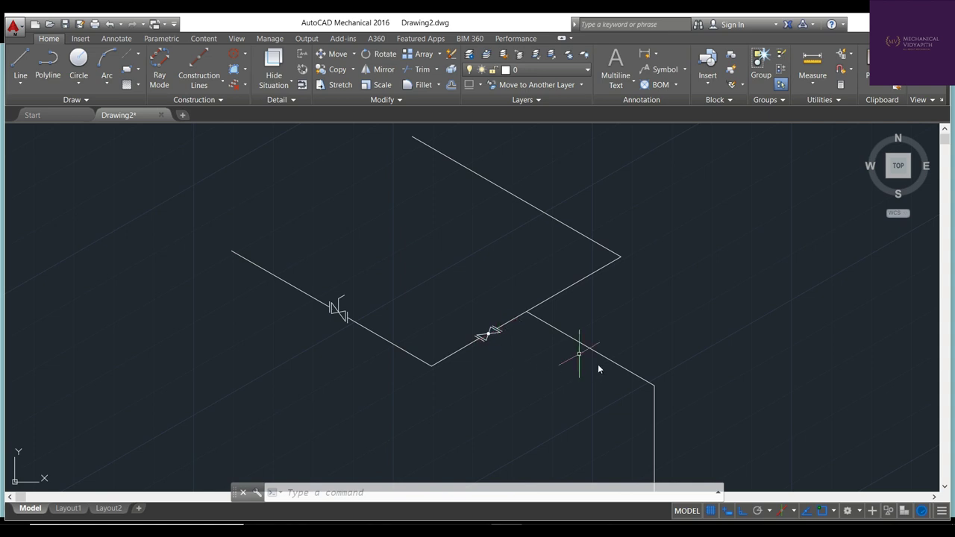
Insert the Gate Valve block beside the vertical pipe drop using the INSERT dialog
{"action": "left_click", "coordinate": [466, 495]}
{"action": "type", "text": "insert"}
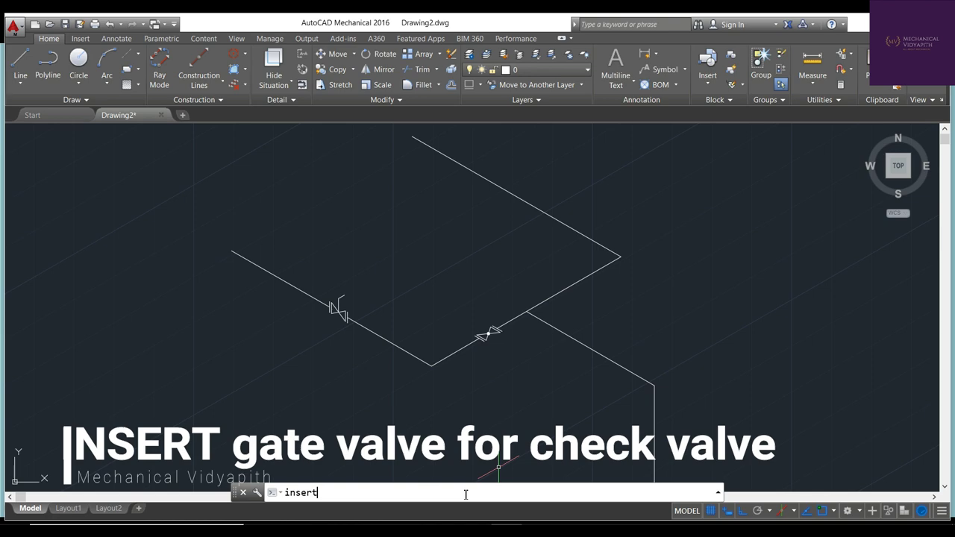
{"action": "key", "text": "Return"}
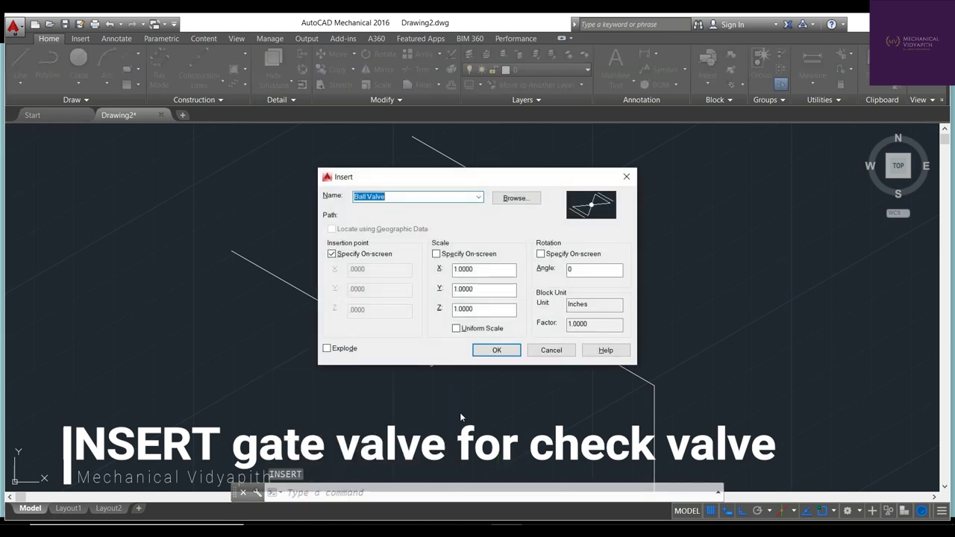
{"action": "left_click", "coordinate": [478, 197]}
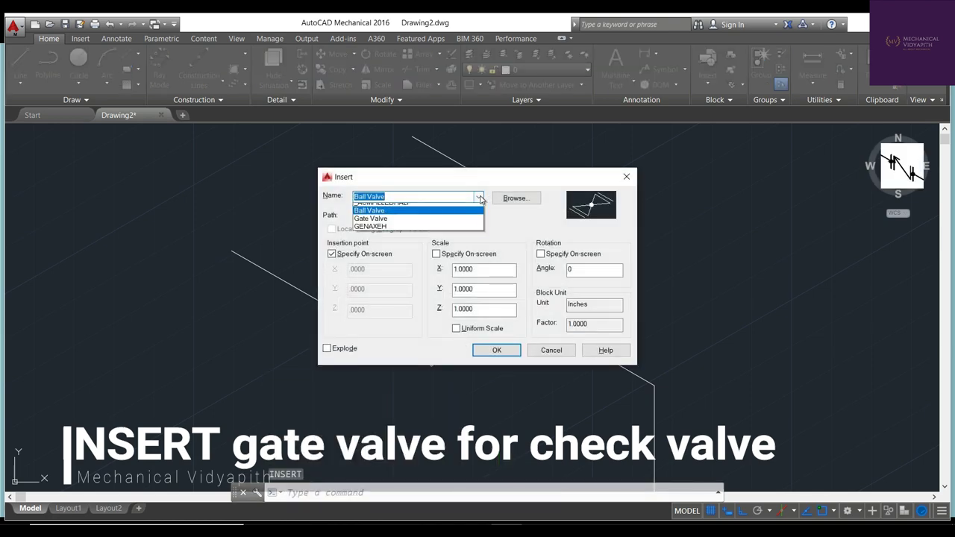
{"action": "left_click", "coordinate": [423, 222]}
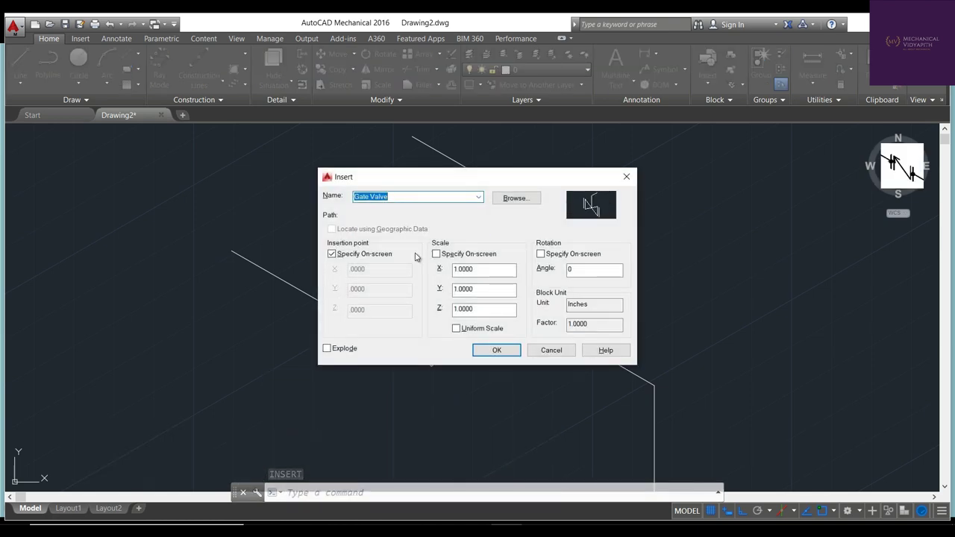
{"action": "left_click", "coordinate": [494, 351]}
{"action": "key", "text": "z"}
{"action": "key", "text": "Return"}
{"action": "key", "text": "a"}
{"action": "key", "text": "Return"}
{"action": "scroll", "coordinate": [565, 238], "scroll_direction": "up", "scroll_amount": 5}
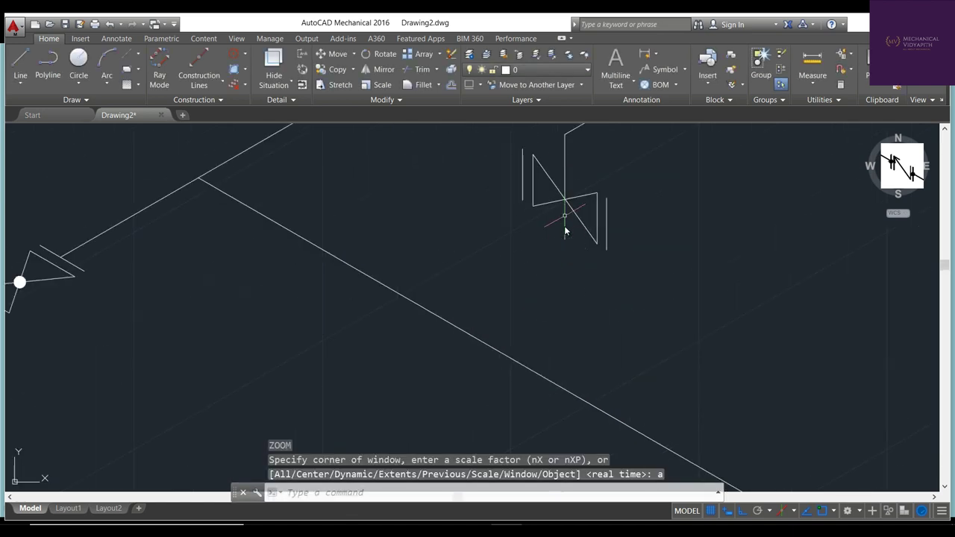
{"action": "key", "text": "Escape"}
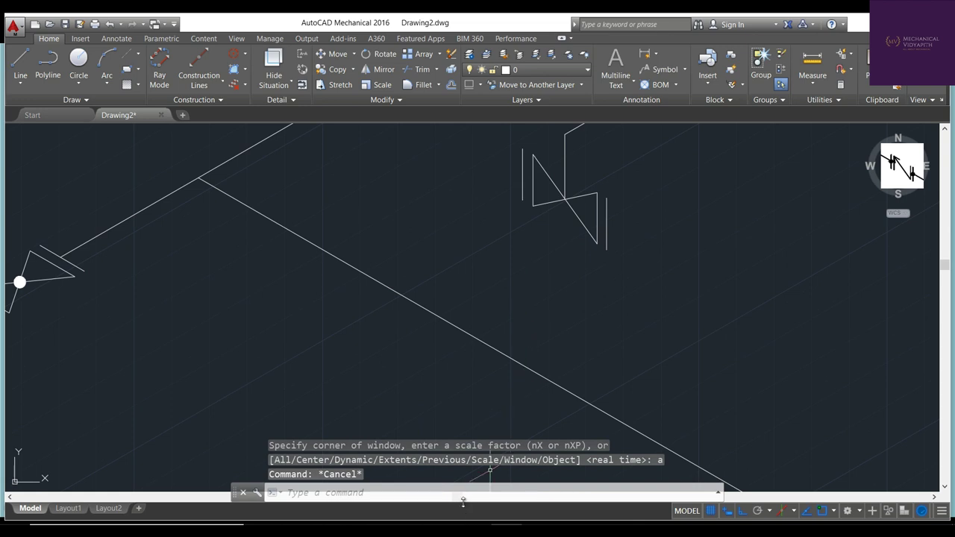
{"action": "left_click", "coordinate": [463, 498]}
{"action": "type", "text": "move"}
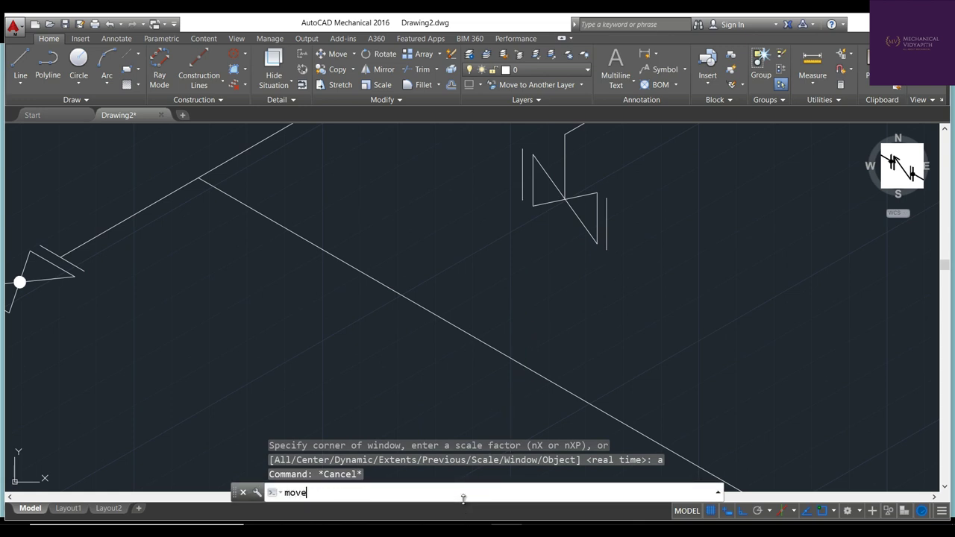
Move the third Gate Valve by its centre onto the long diagonal pipe line
{"action": "key", "text": "Return"}
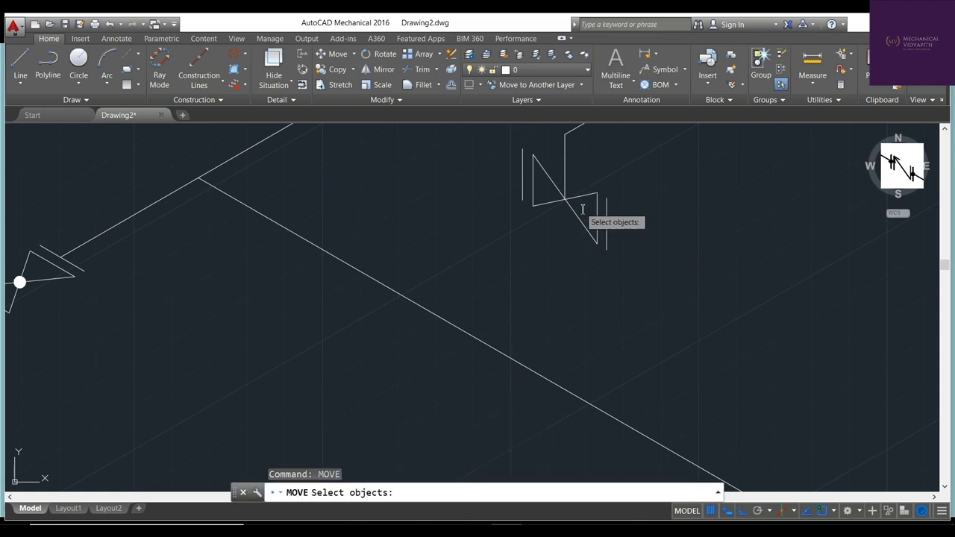
{"action": "left_click", "coordinate": [583, 210]}
{"action": "key", "text": "Return"}
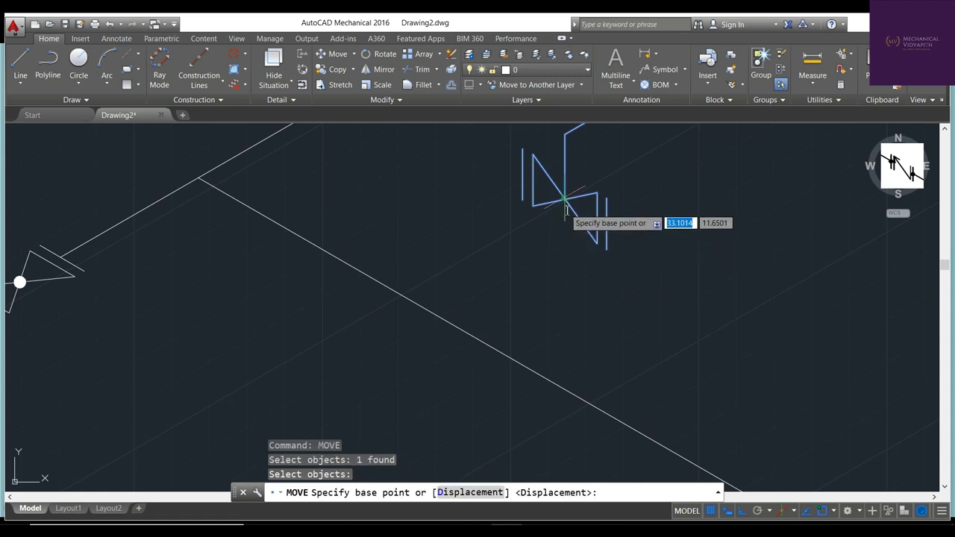
{"action": "left_click", "coordinate": [565, 200]}
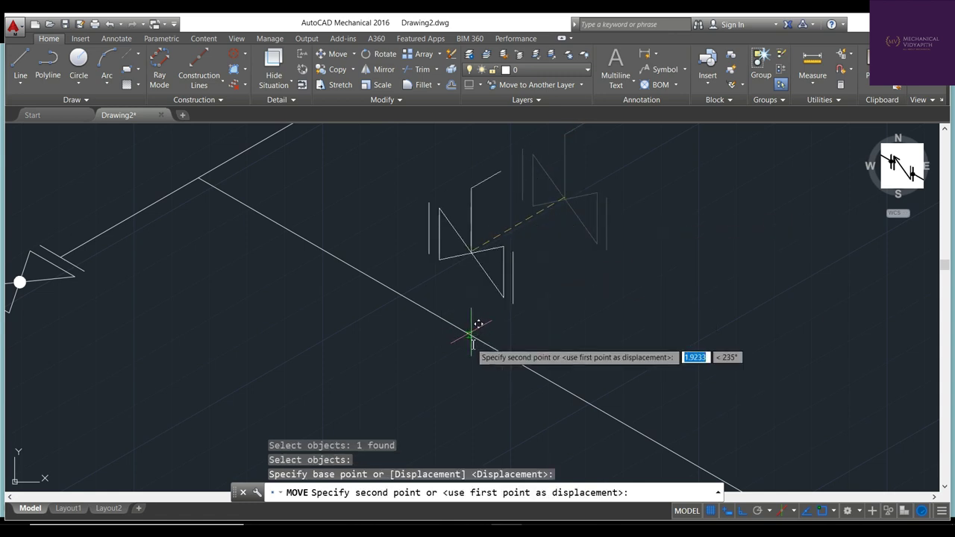
{"action": "left_click", "coordinate": [470, 334]}
{"action": "key", "text": "Escape"}
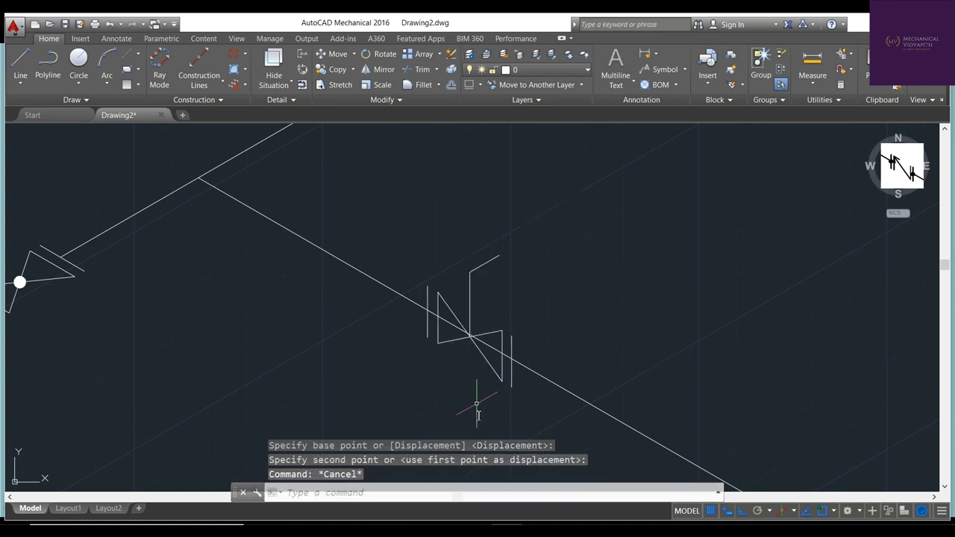
{"action": "left_click", "coordinate": [384, 493]}
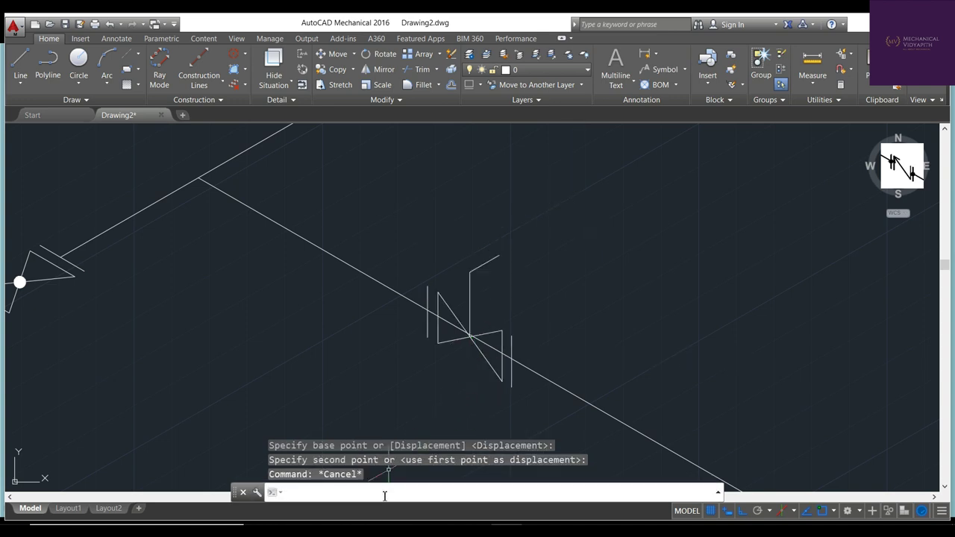
Explode the Gate Valve block into separate lines
{"action": "type", "text": "explod"}
{"action": "key", "text": "Return"}
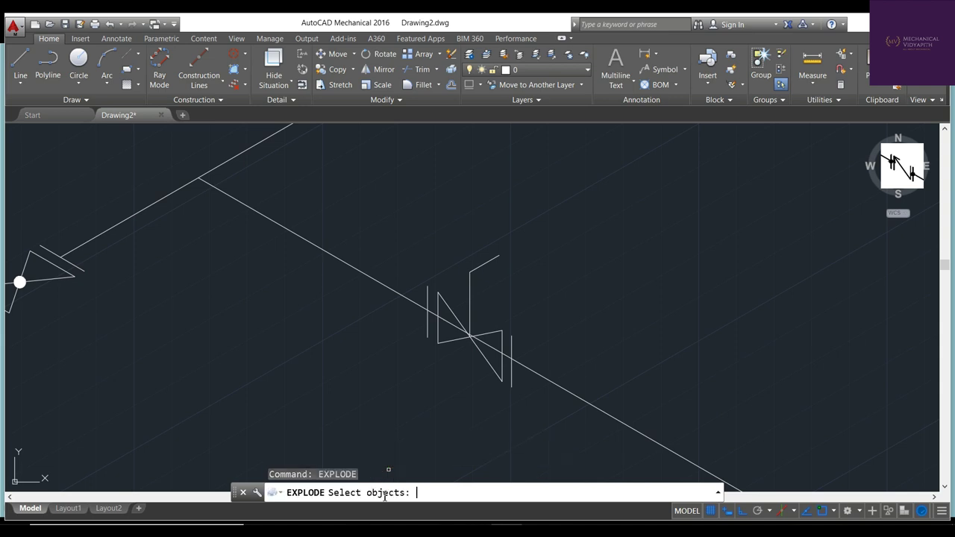
{"action": "left_click", "coordinate": [448, 307]}
{"action": "left_click", "coordinate": [451, 315]}
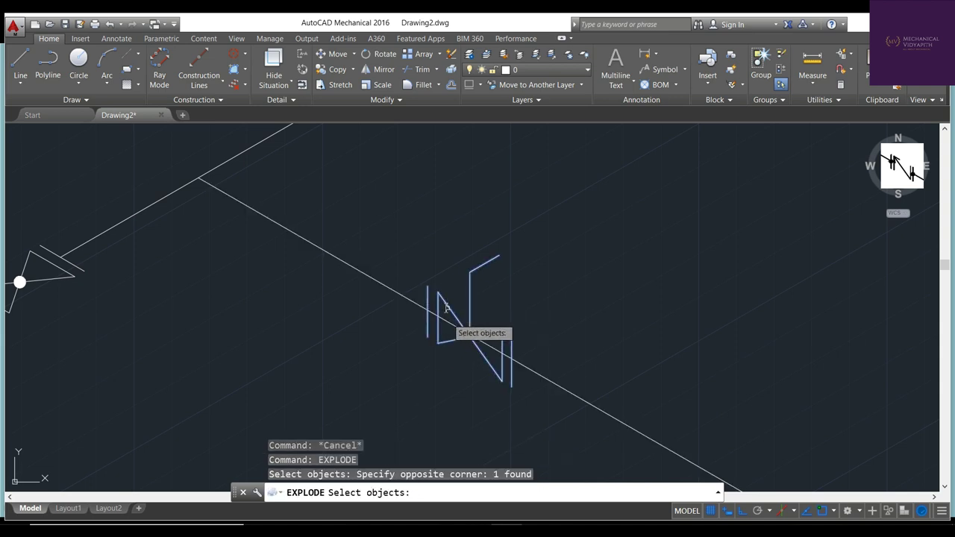
{"action": "key", "text": "Return"}
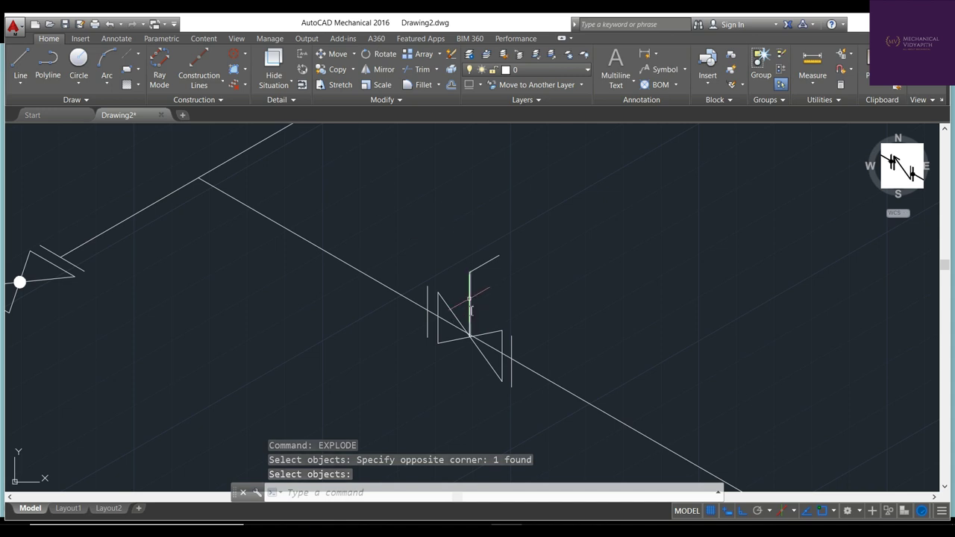
Erase the valve's stem line
{"action": "left_click", "coordinate": [469, 300]}
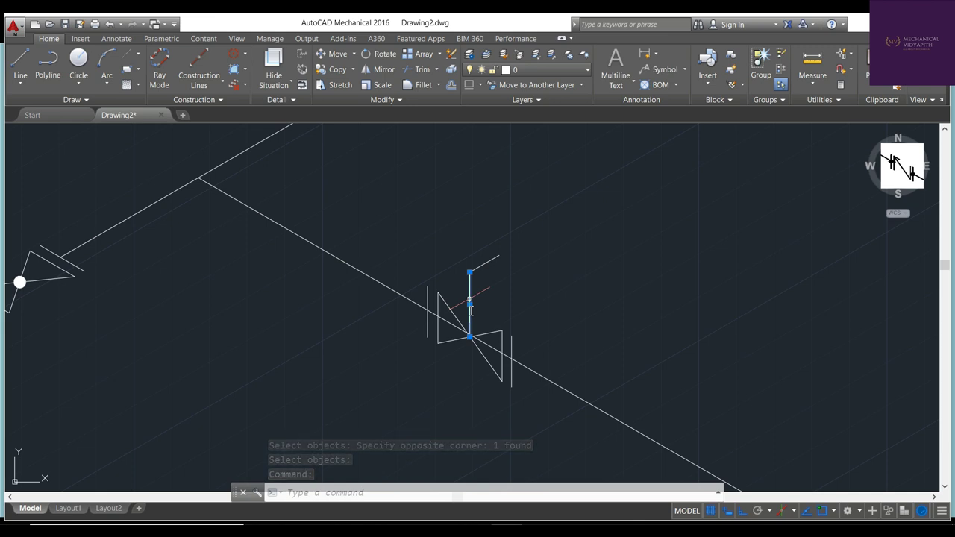
{"action": "key", "text": "Delete"}
{"action": "left_click", "coordinate": [473, 266]}
{"action": "left_click", "coordinate": [481, 268]}
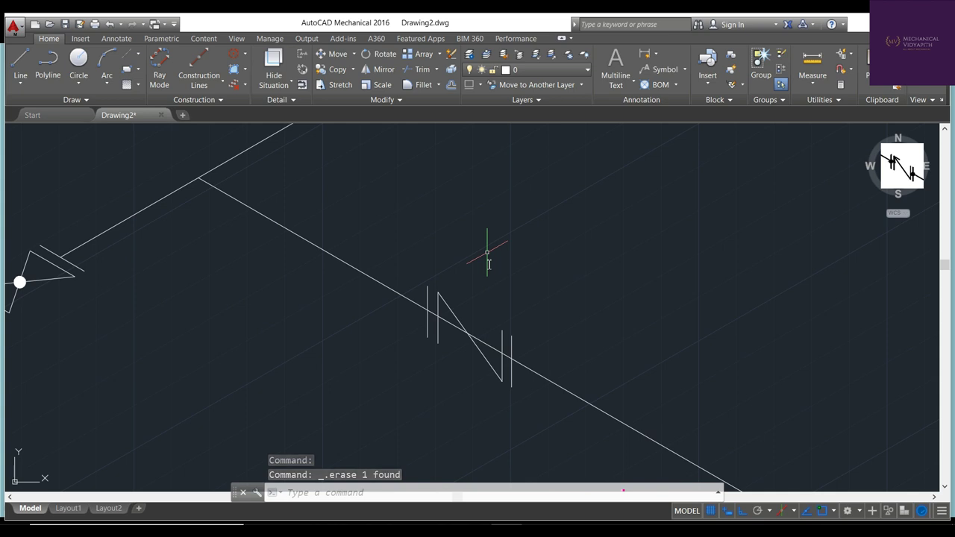
{"action": "right_click", "coordinate": [488, 263]}
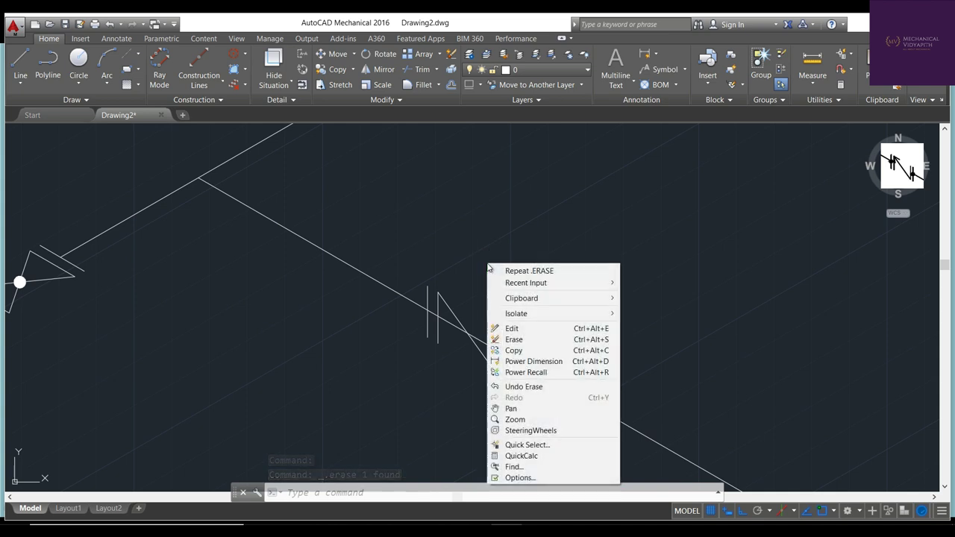
{"action": "key", "text": "Escape"}
Trim away the pipe between the valve's left and right end lines
{"action": "type", "text": "TRIM"}
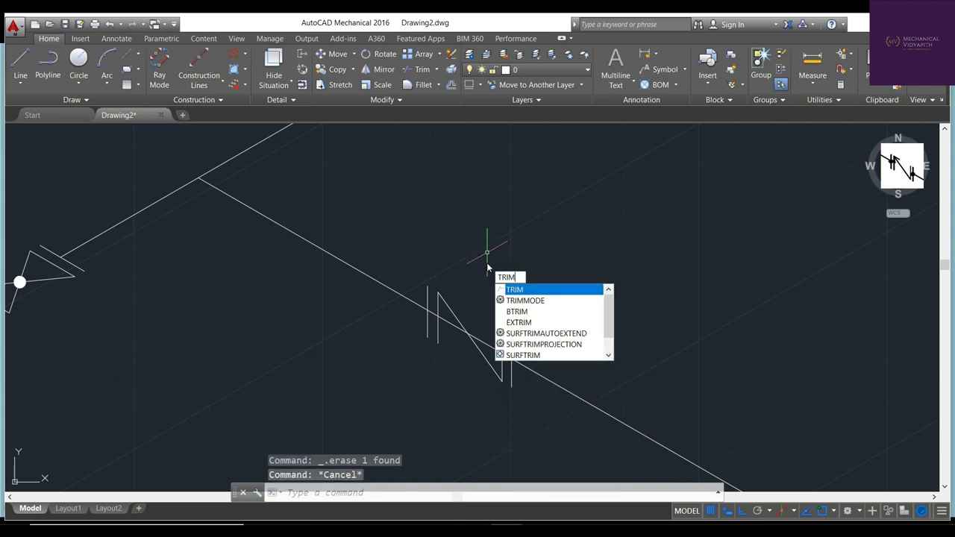
{"action": "key", "text": "Return"}
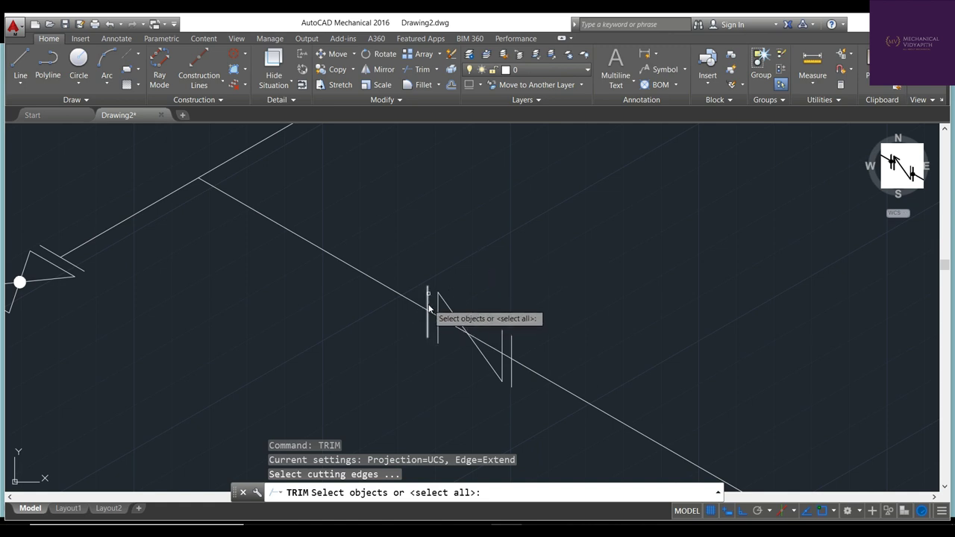
{"action": "left_click", "coordinate": [428, 306]}
{"action": "left_click", "coordinate": [512, 341]}
{"action": "key", "text": "Return"}
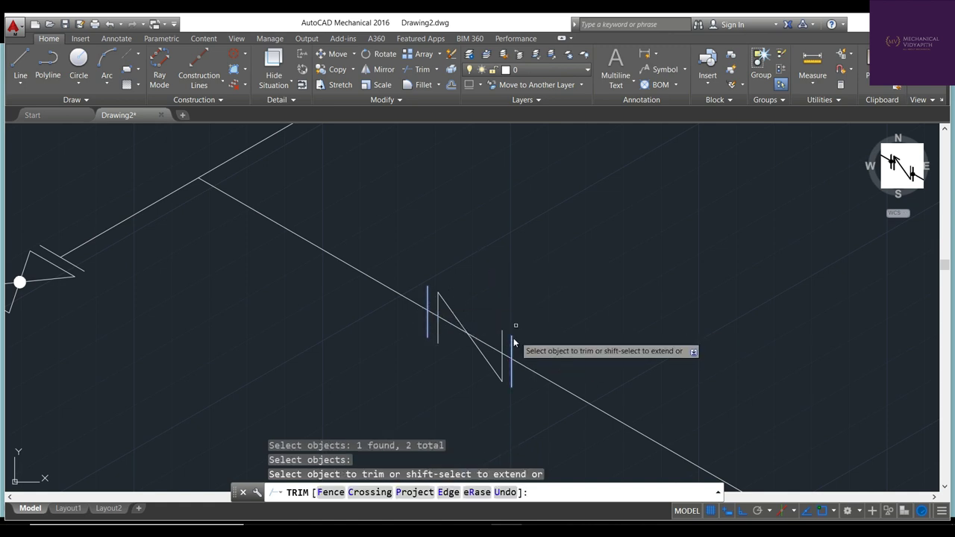
{"action": "left_click", "coordinate": [487, 346]}
{"action": "key", "text": "Escape"}
{"action": "key", "text": "Escape"}
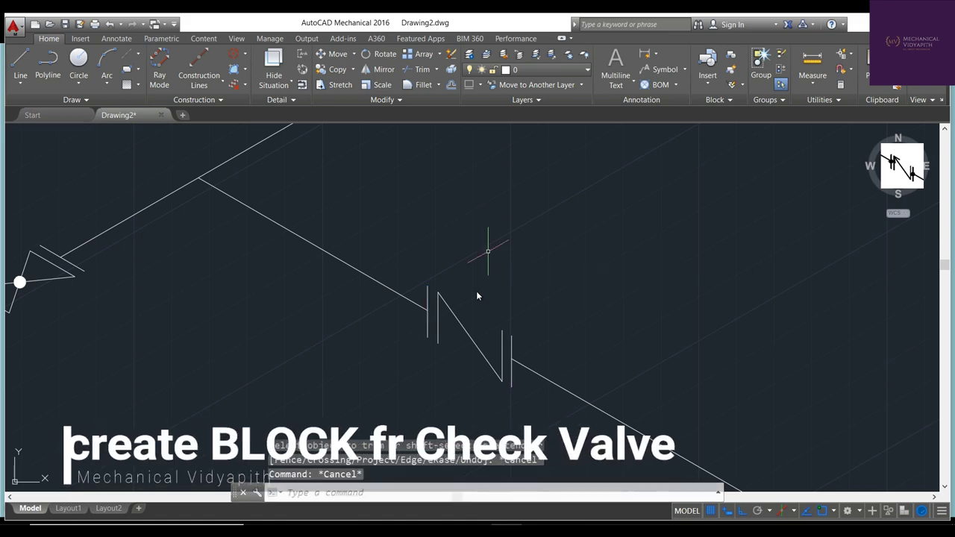
Window-select the five check valve lines and define them as block 'Check Valve'
{"action": "left_click", "coordinate": [412, 496]}
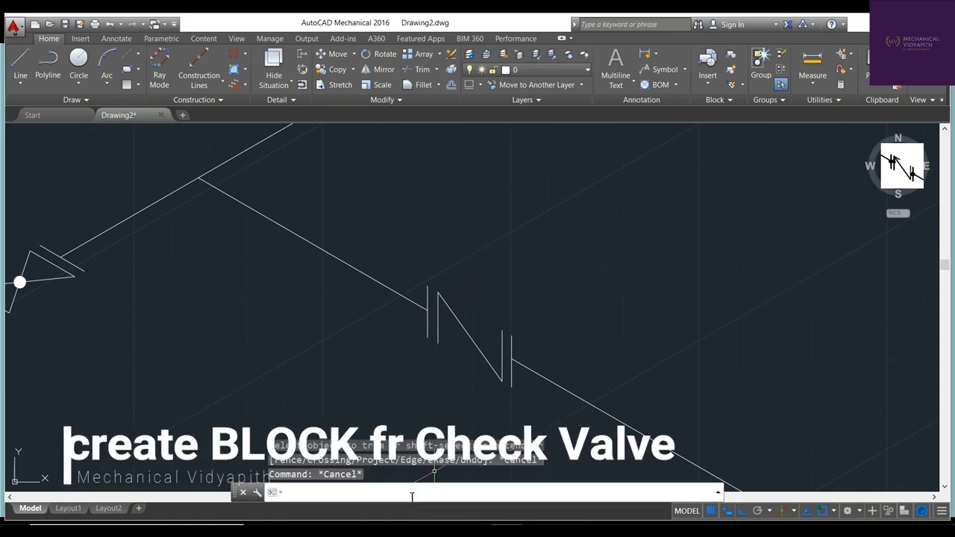
{"action": "type", "text": "block"}
{"action": "key", "text": "Return"}
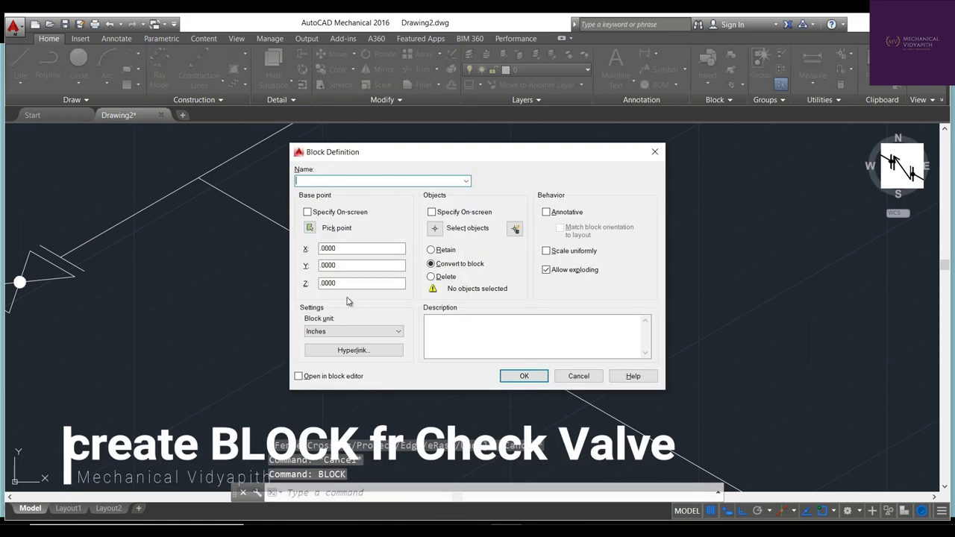
{"action": "type", "text": "Che"}
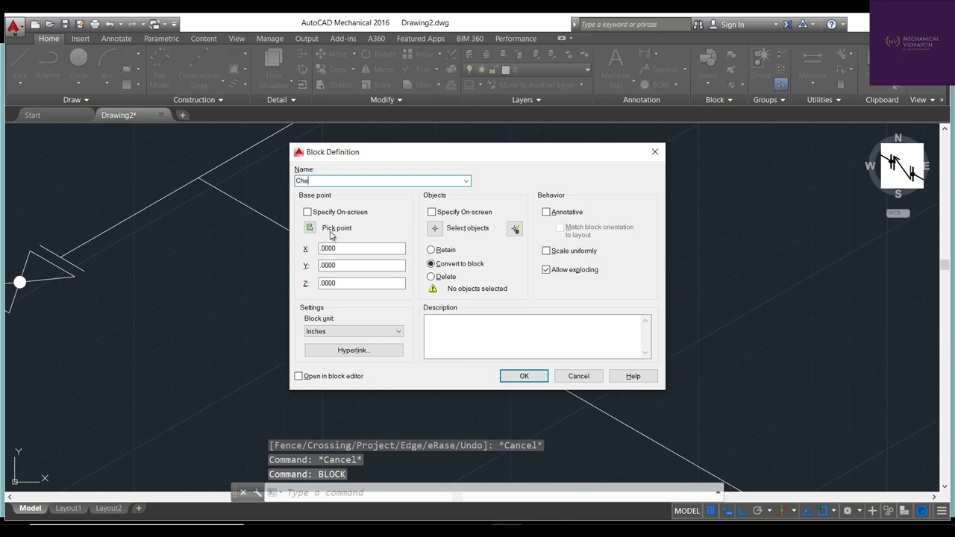
{"action": "type", "text": "ck Valv"}
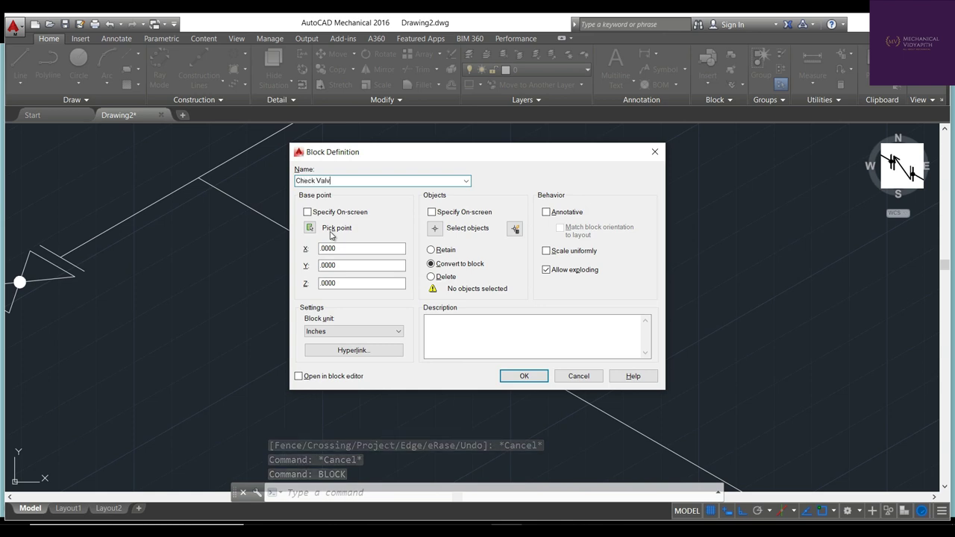
{"action": "type", "text": "e"}
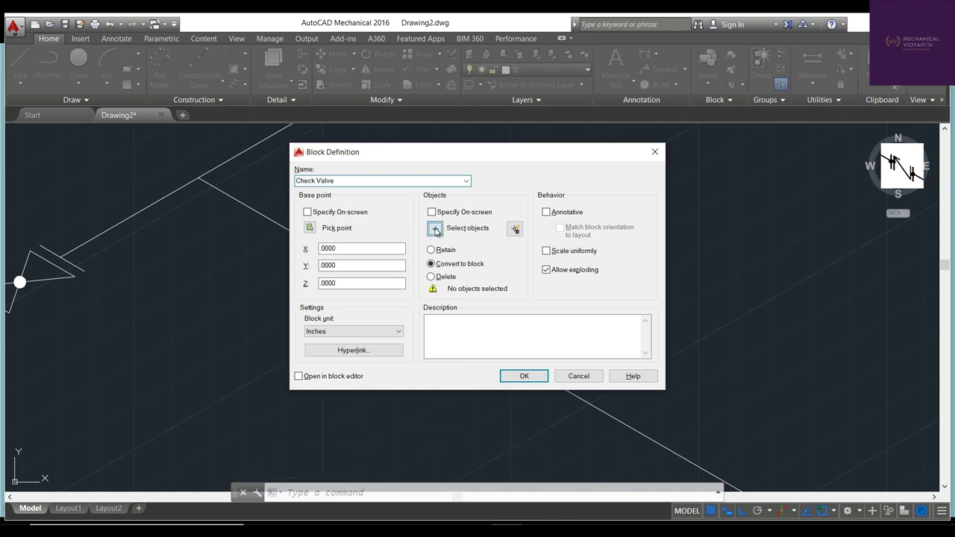
{"action": "left_click", "coordinate": [436, 231]}
{"action": "left_click", "coordinate": [395, 256]}
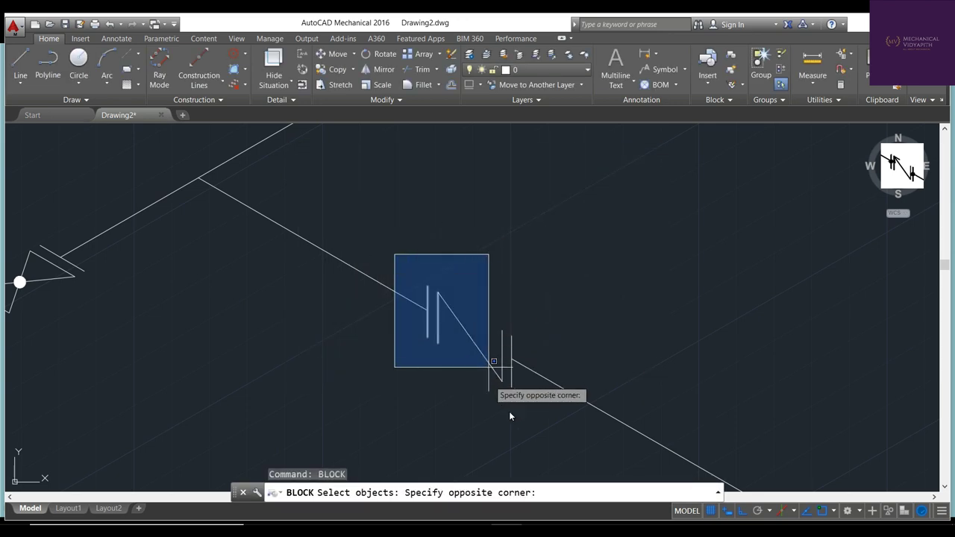
{"action": "left_click", "coordinate": [534, 426]}
{"action": "key", "text": "Return"}
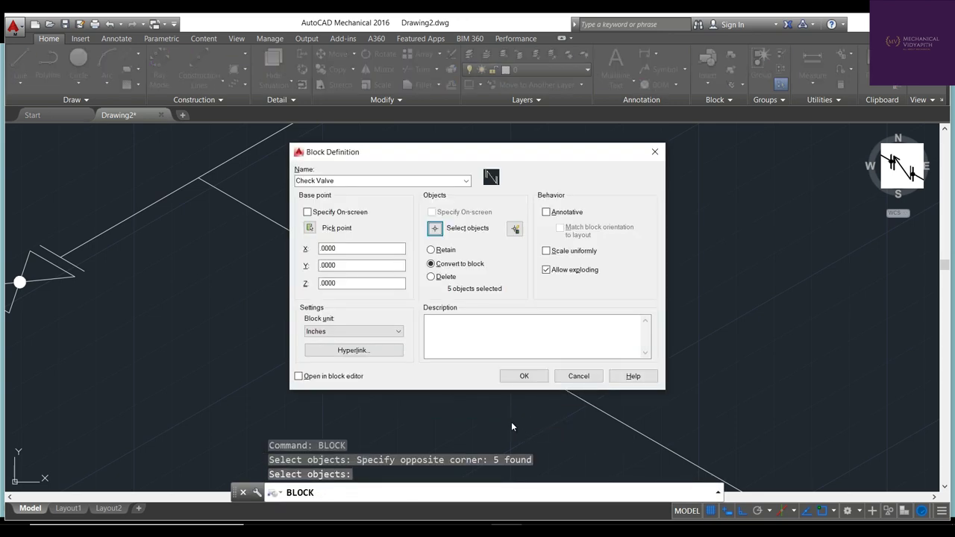
{"action": "left_click", "coordinate": [524, 376]}
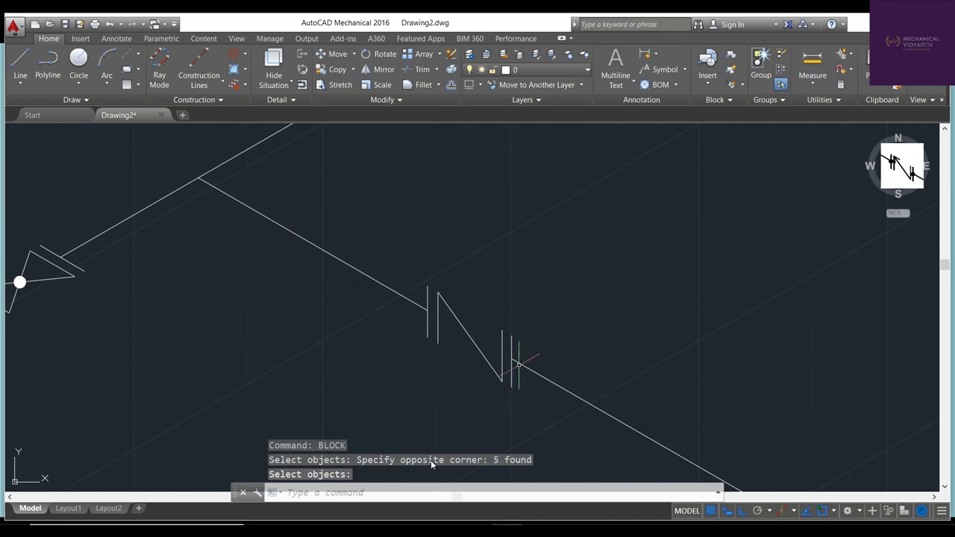
Open the Check Valve block in the Block Editor, abandoning a started line
{"action": "right_click", "coordinate": [472, 351]}
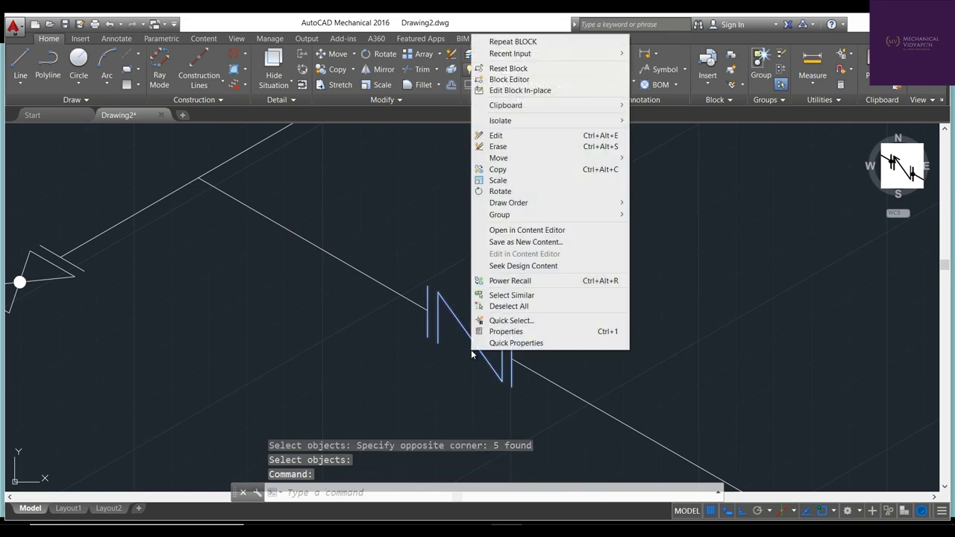
{"action": "left_click", "coordinate": [509, 79]}
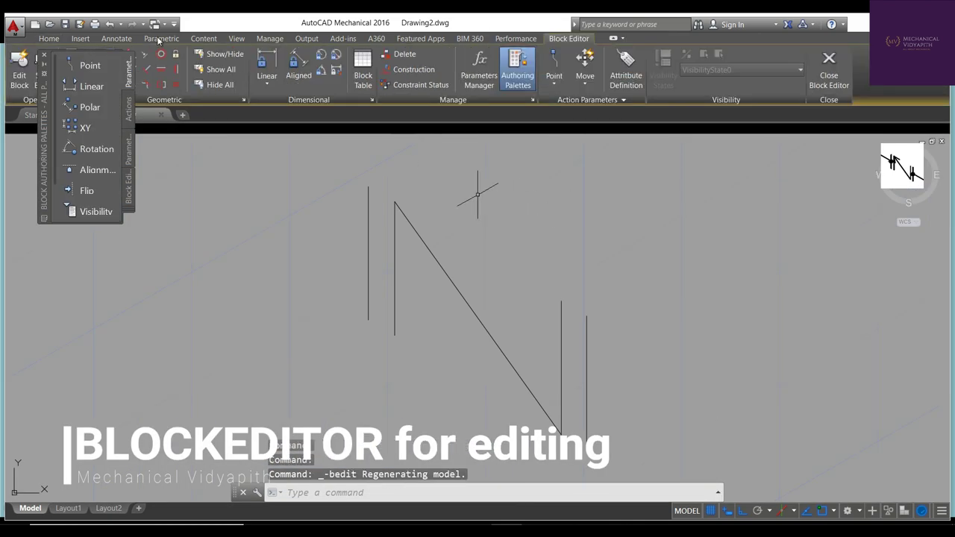
{"action": "left_click", "coordinate": [44, 54]}
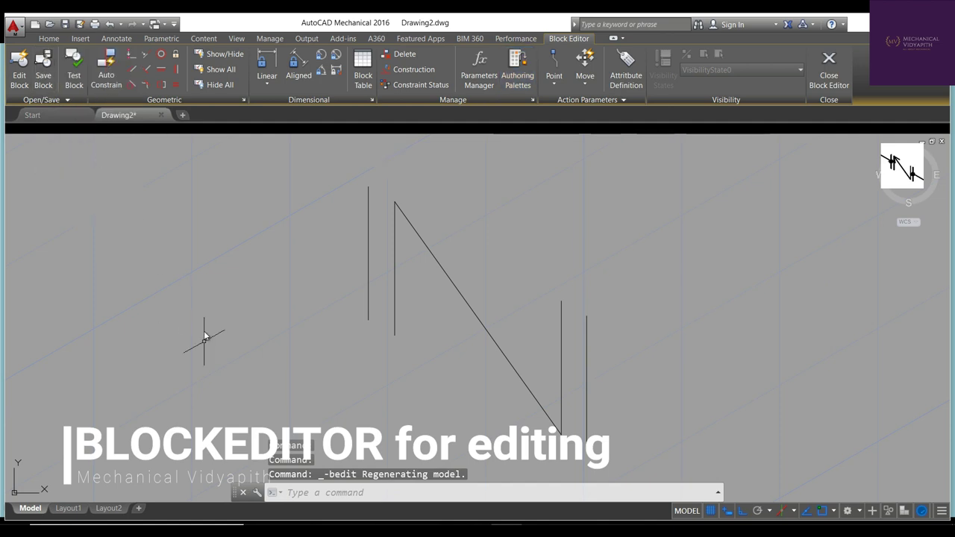
{"action": "type", "text": "lin"}
{"action": "key", "text": "Return"}
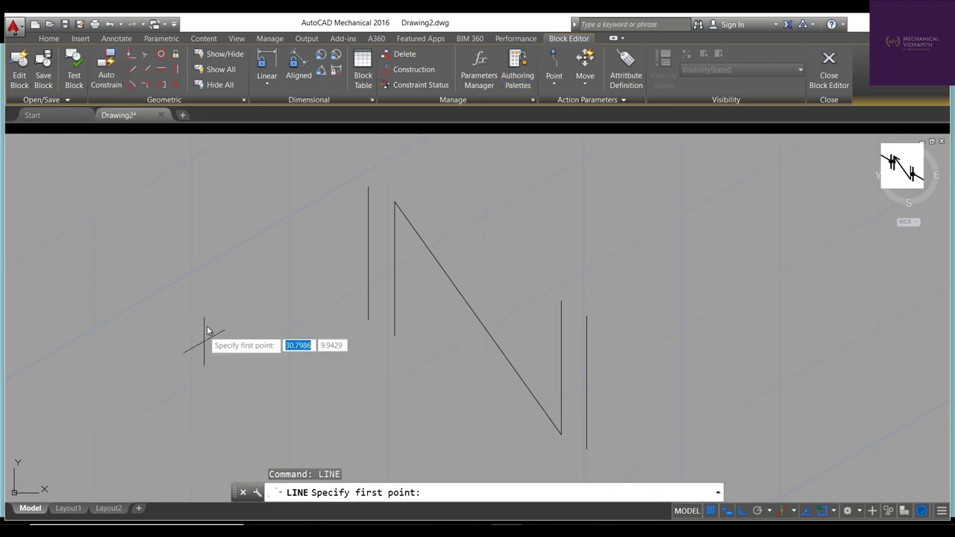
{"action": "left_click", "coordinate": [396, 201]}
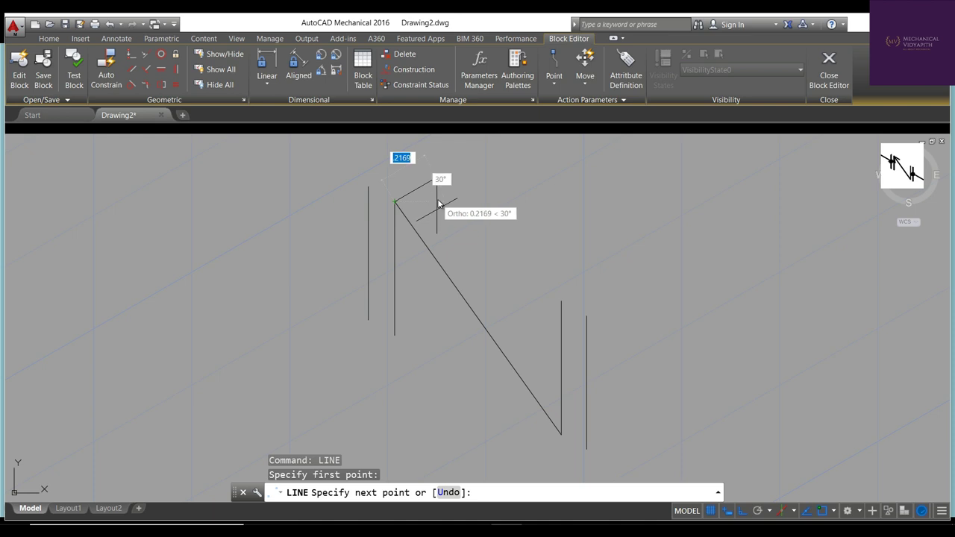
{"action": "key", "text": "F8"}
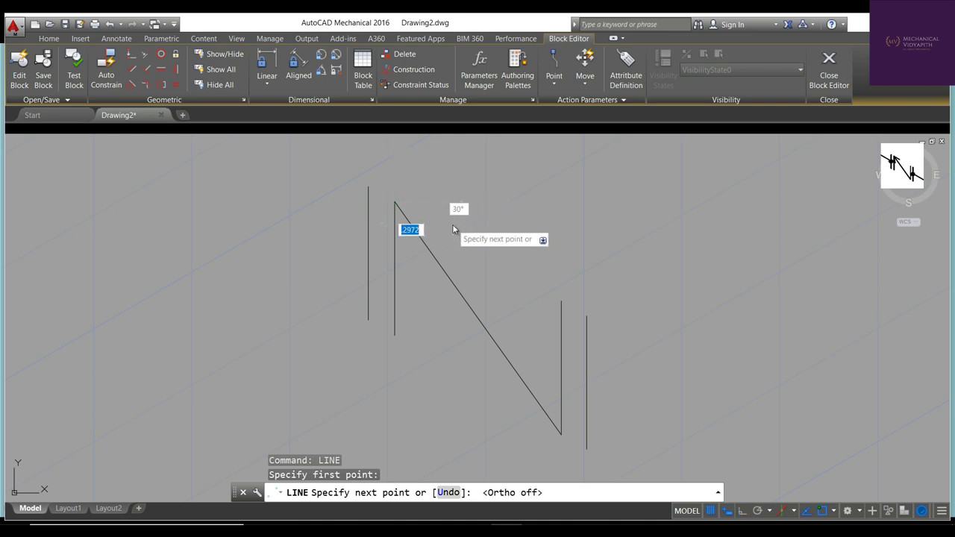
{"action": "key", "text": "Escape"}
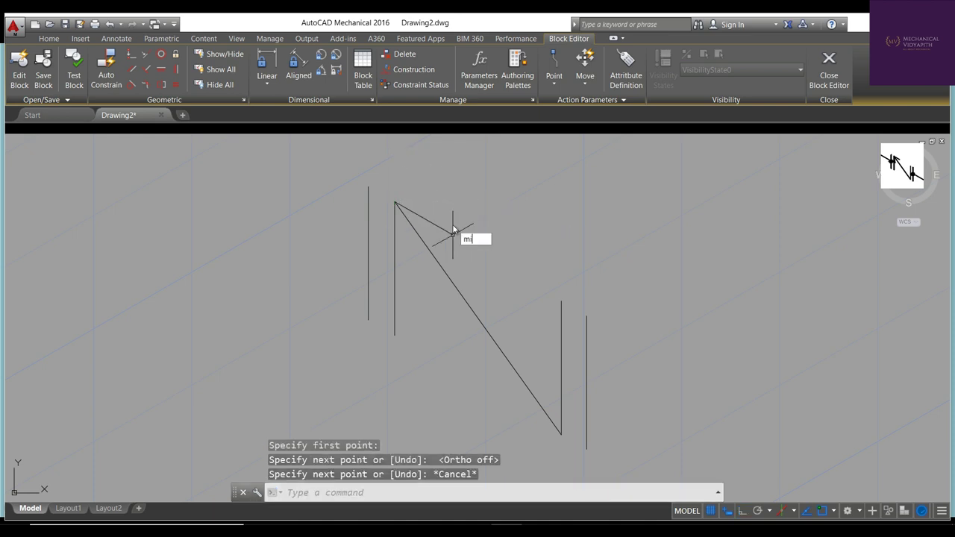
Mirror the short diagonal about the long diagonal, keeping the original, to complete the arrowhead
{"action": "type", "text": "o"}
{"action": "key", "text": "Return"}
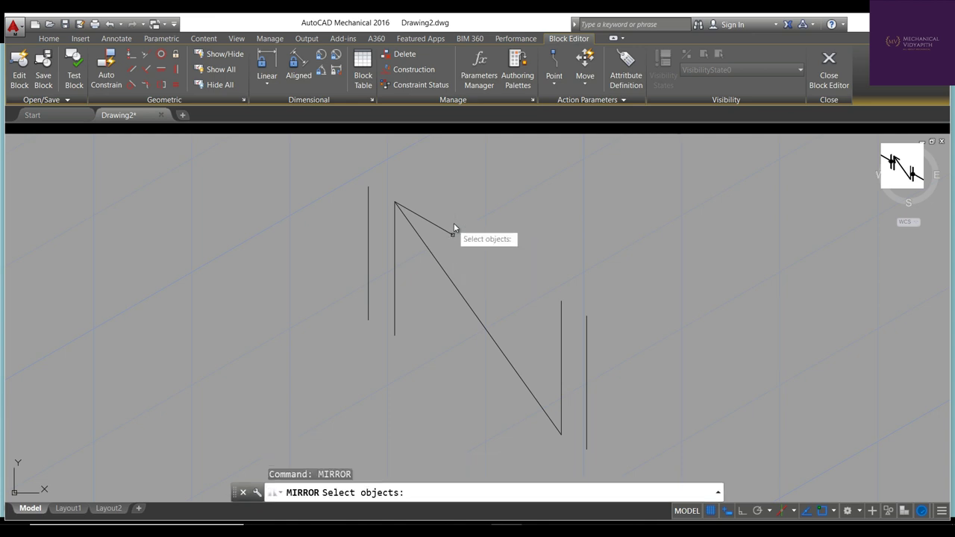
{"action": "left_click", "coordinate": [438, 218]}
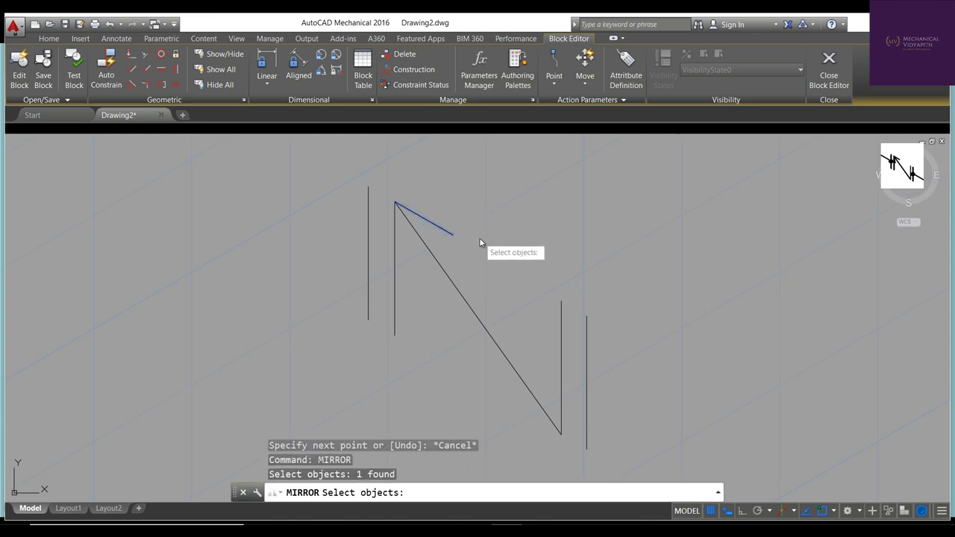
{"action": "key", "text": "Return"}
{"action": "left_click", "coordinate": [395, 202]}
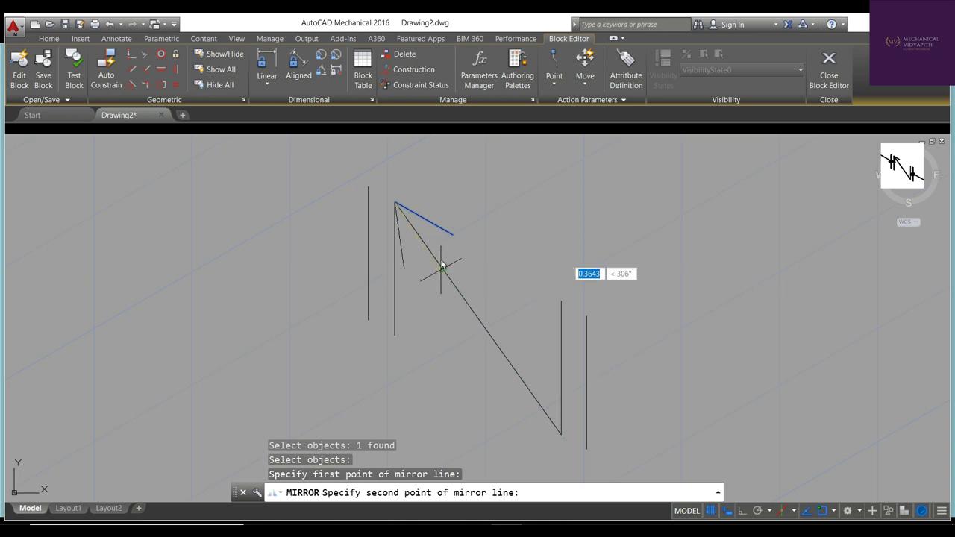
{"action": "left_click", "coordinate": [444, 264]}
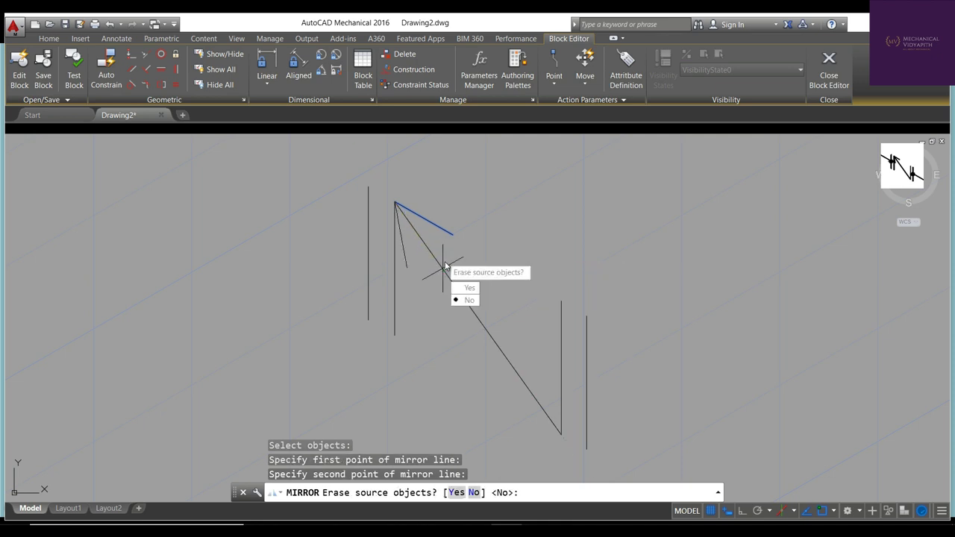
{"action": "left_click", "coordinate": [479, 302]}
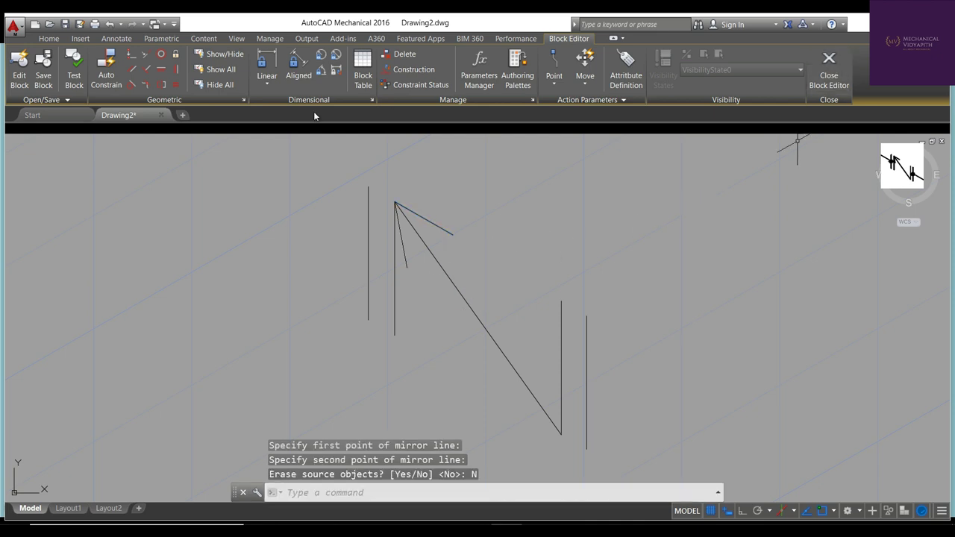
Save the Check Valve block, close the Block Editor, and bring the lower pipe run into view
{"action": "left_click", "coordinate": [45, 66]}
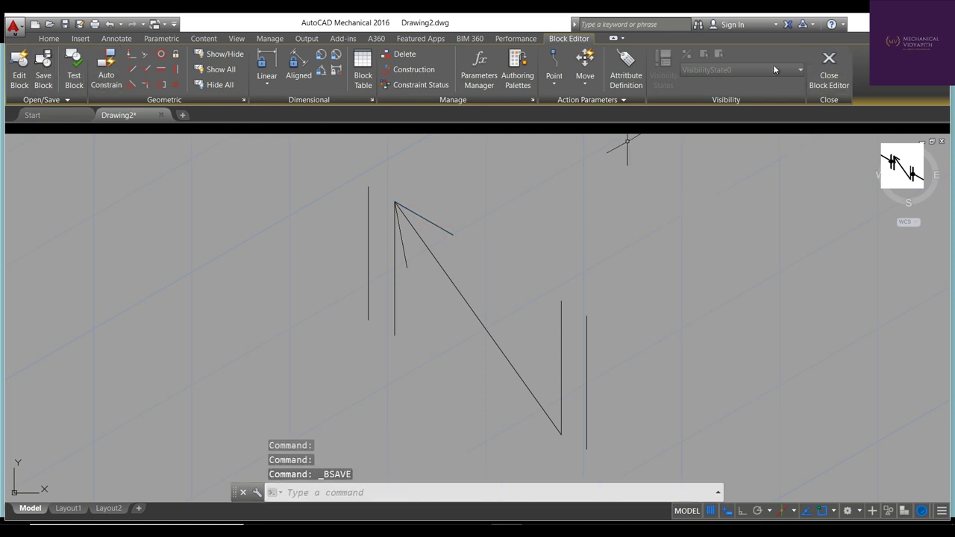
{"action": "left_click", "coordinate": [829, 68]}
{"action": "scroll", "coordinate": [530, 305], "scroll_direction": "down", "scroll_amount": 2}
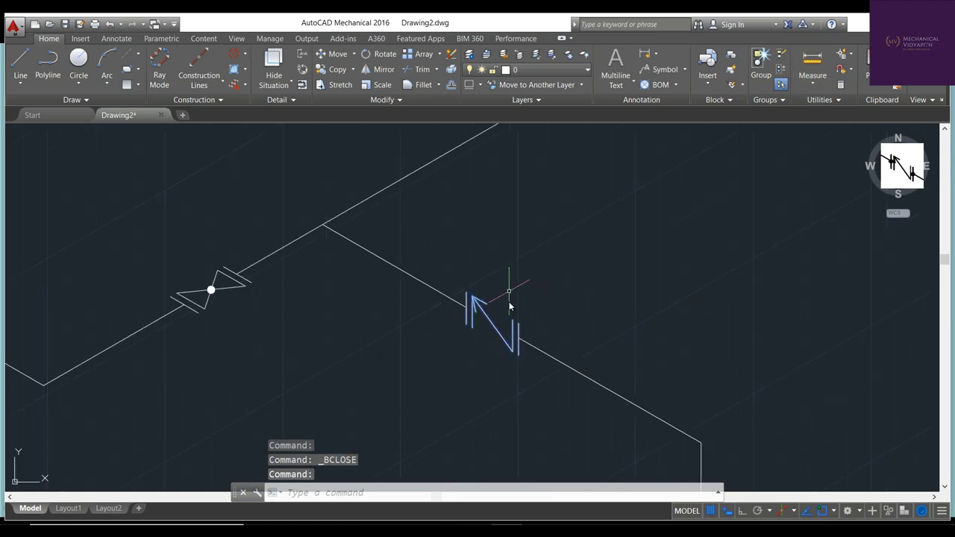
{"action": "key", "text": "Escape"}
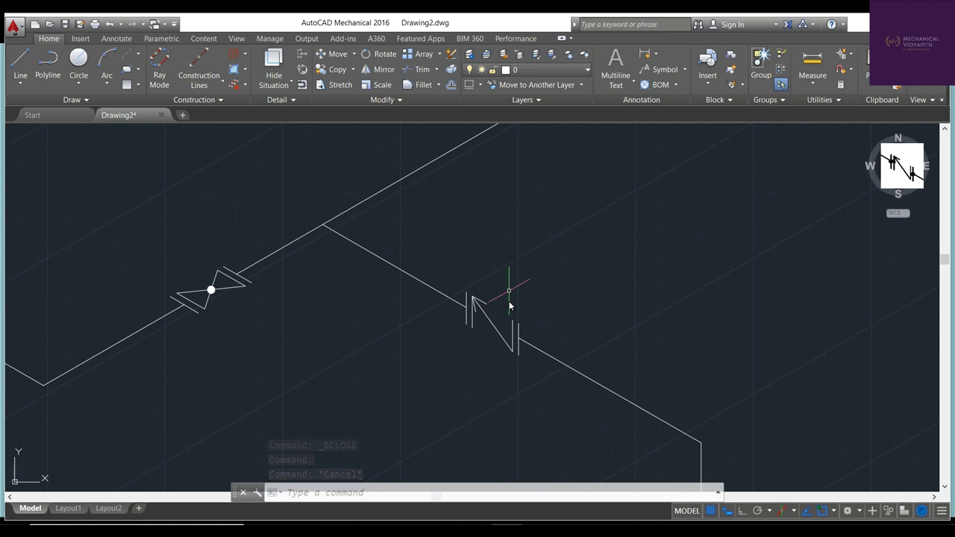
{"action": "scroll", "coordinate": [782, 405], "scroll_direction": "down", "scroll_amount": 5}
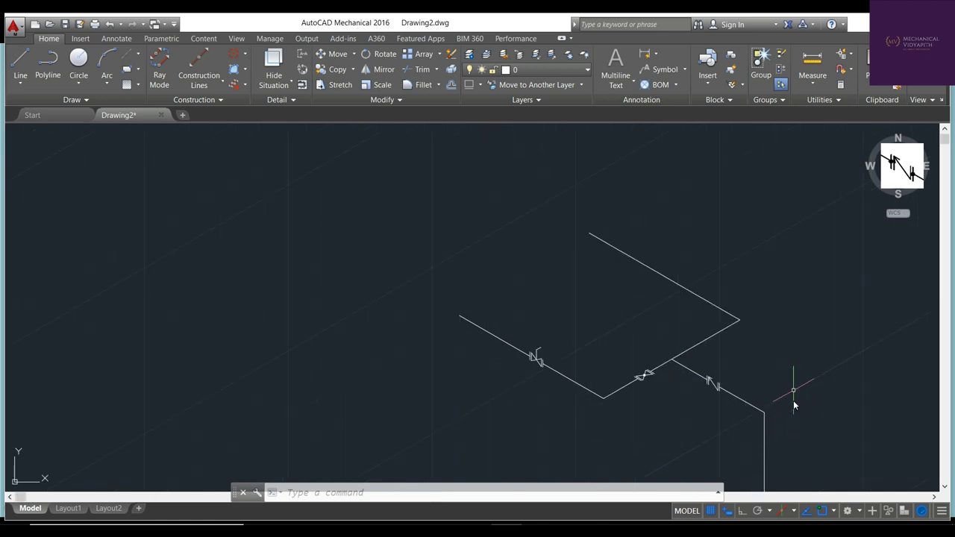
{"action": "middle_click_drag", "start_coordinate": [794, 403], "coordinate": [681, 306]}
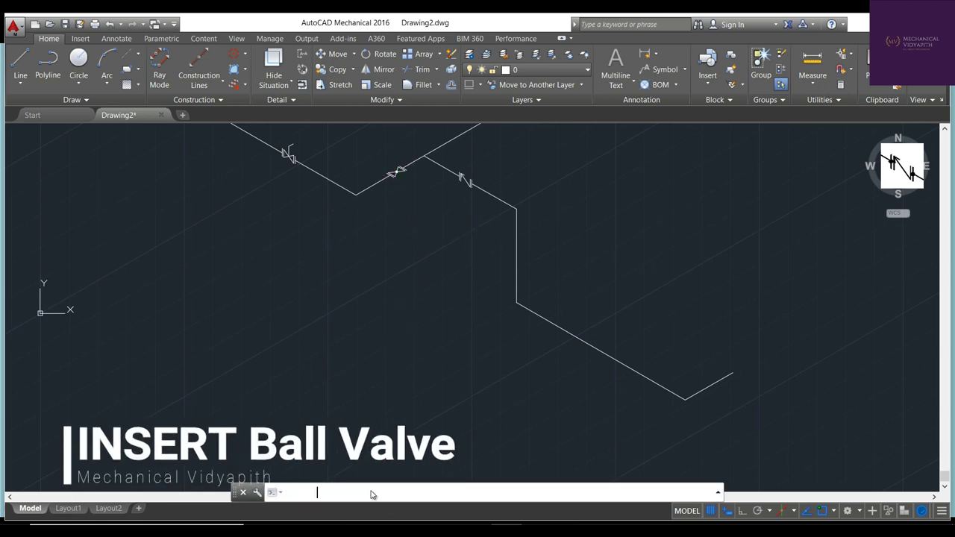
Insert the Ball Valve block at rotation 0 on the vertical pipe drop
{"action": "type", "text": "INSERT"}
{"action": "key", "text": "Return"}
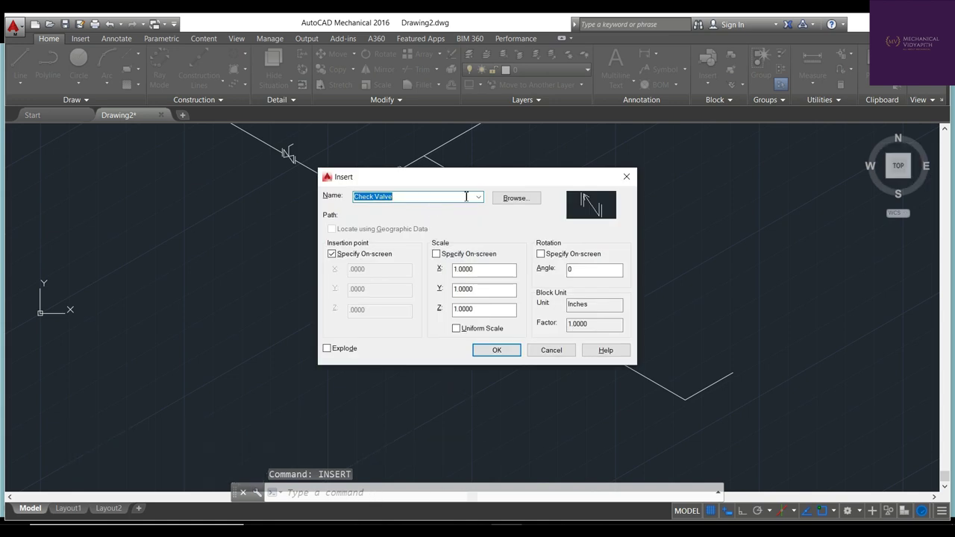
{"action": "left_click", "coordinate": [478, 197]}
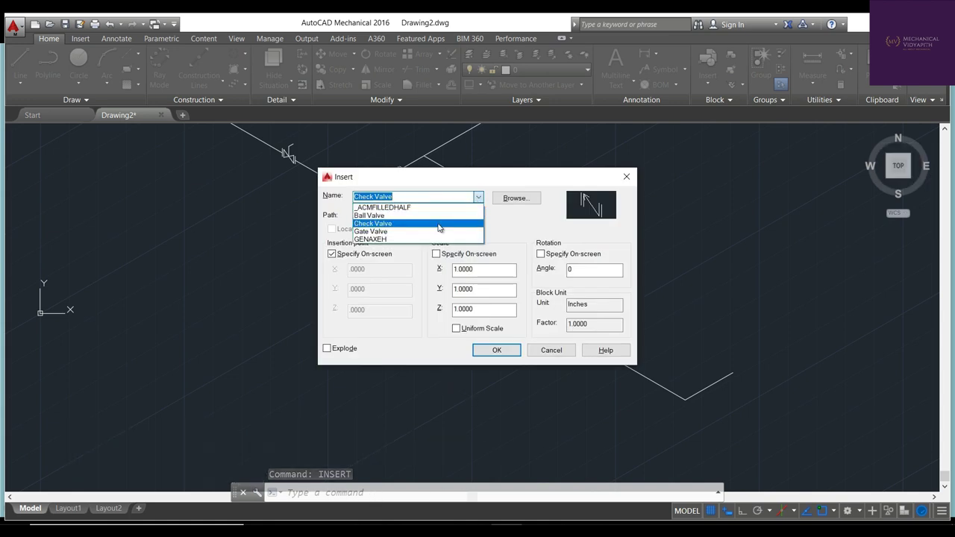
{"action": "left_click", "coordinate": [428, 217]}
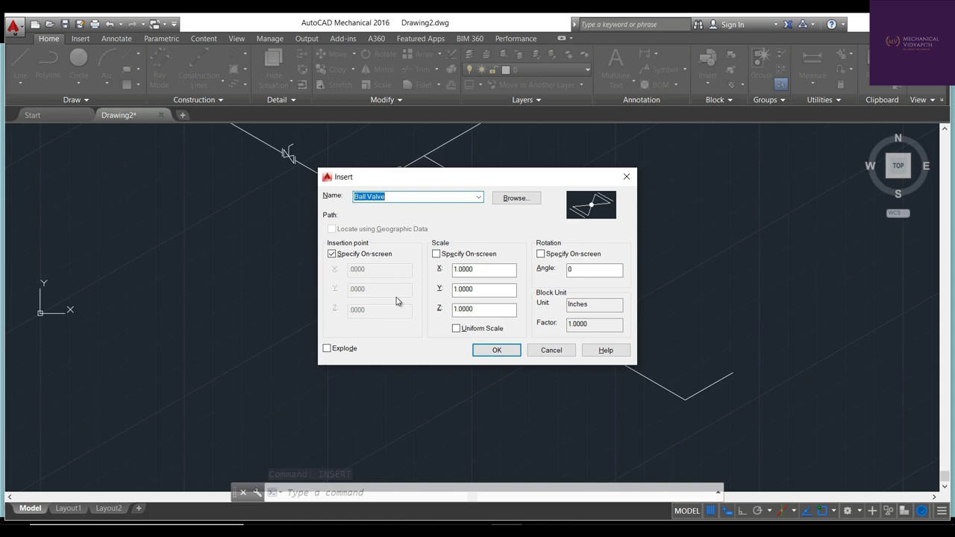
{"action": "left_click", "coordinate": [503, 356]}
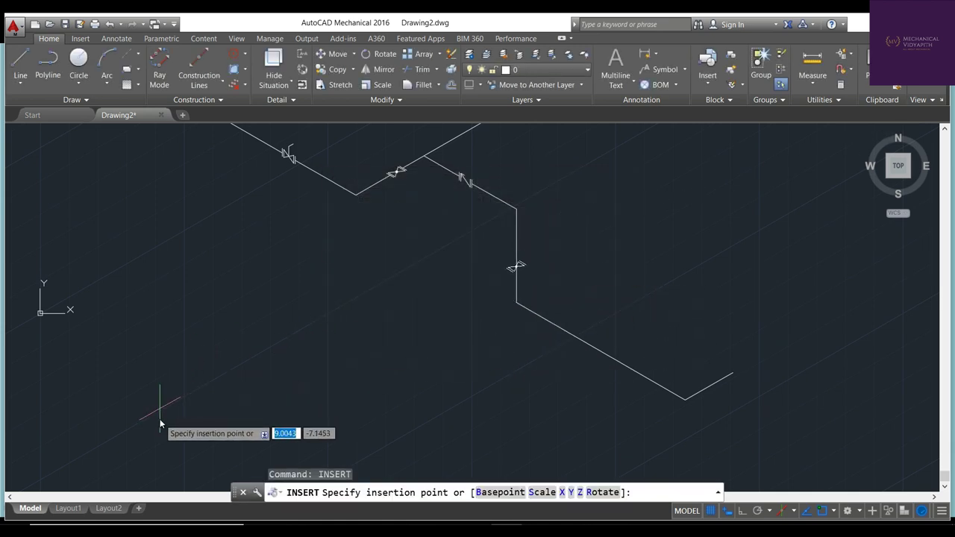
{"action": "key", "text": "Escape"}
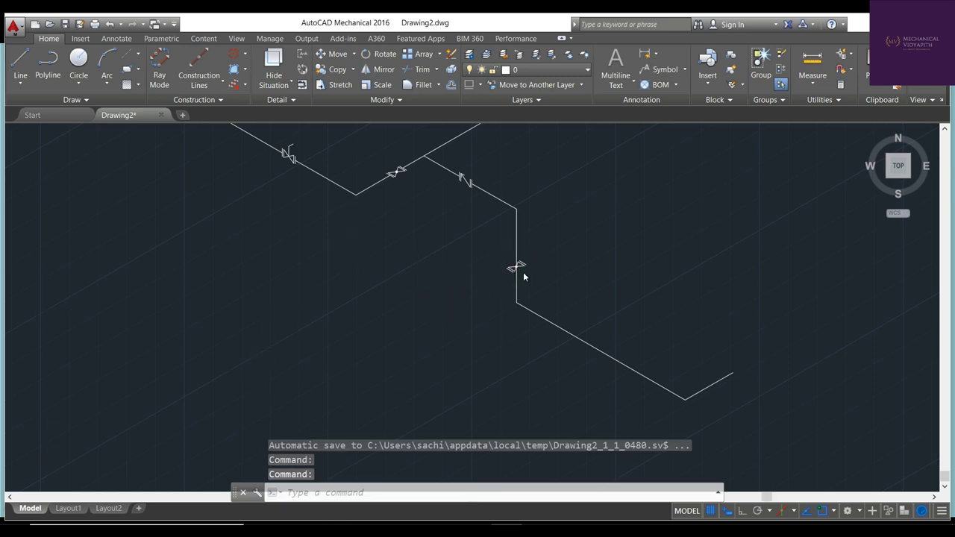
{"action": "scroll", "coordinate": [523, 276], "scroll_direction": "up", "scroll_amount": 5}
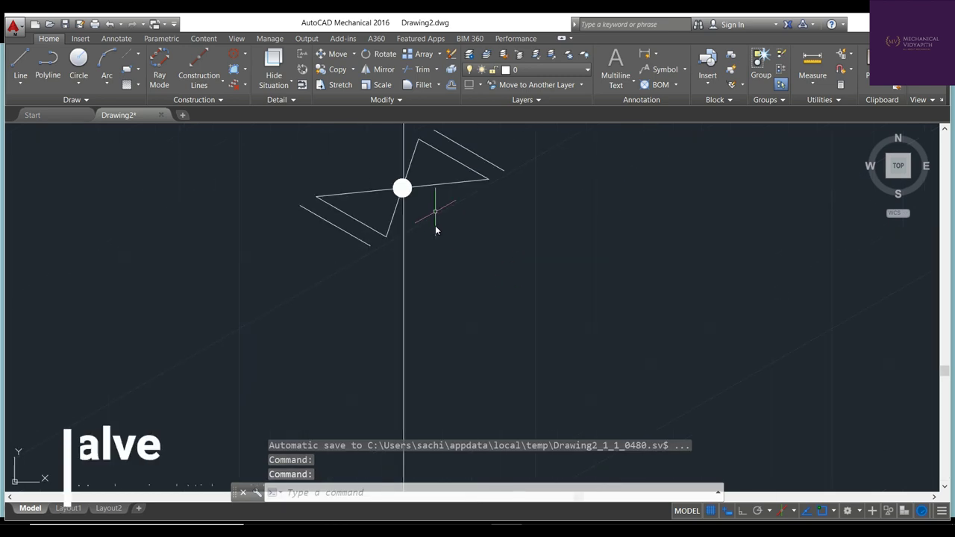
{"action": "scroll", "coordinate": [435, 226], "scroll_direction": "down", "scroll_amount": 3}
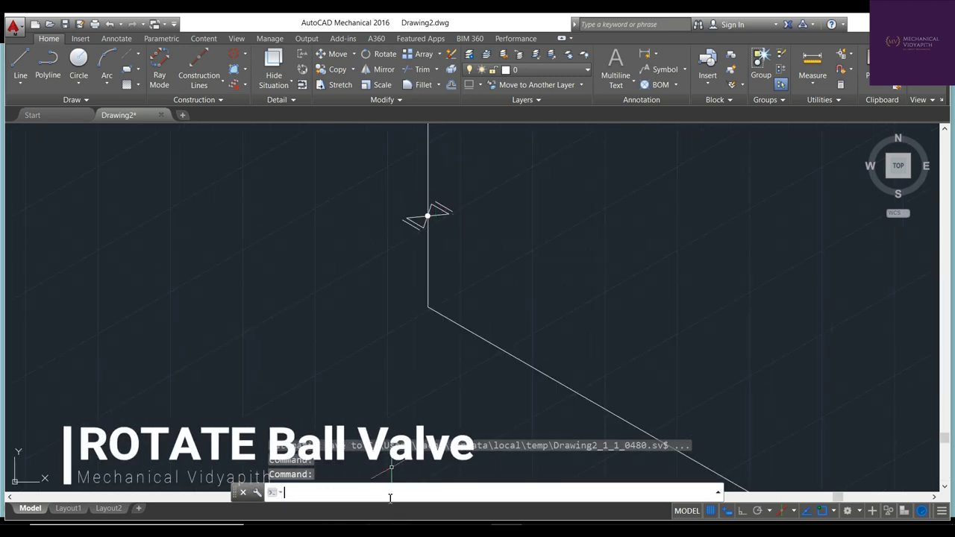
Rotate the Ball Valve 60° about its centre to align with the vertical pipe
{"action": "type", "text": "rotate"}
{"action": "key", "text": "Return"}
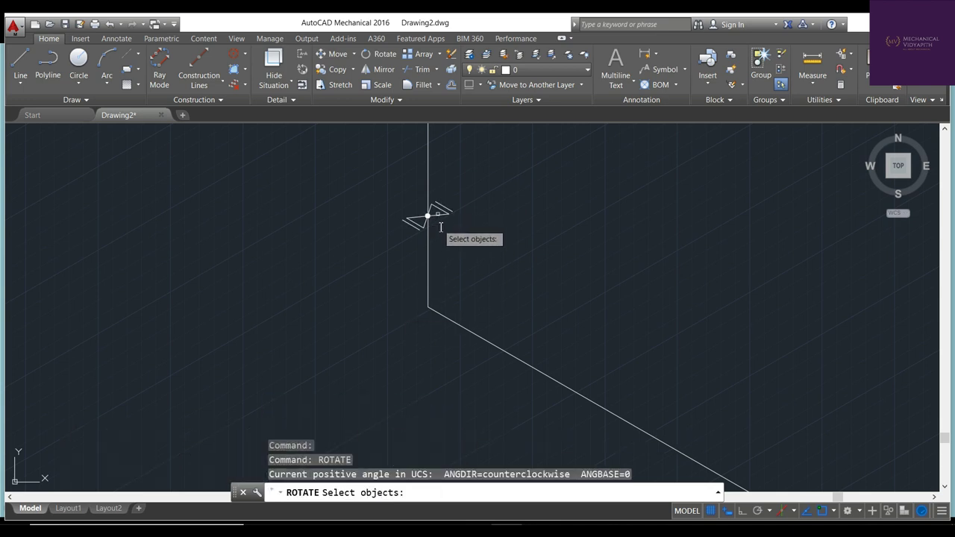
{"action": "left_click", "coordinate": [440, 216]}
{"action": "key", "text": "Return"}
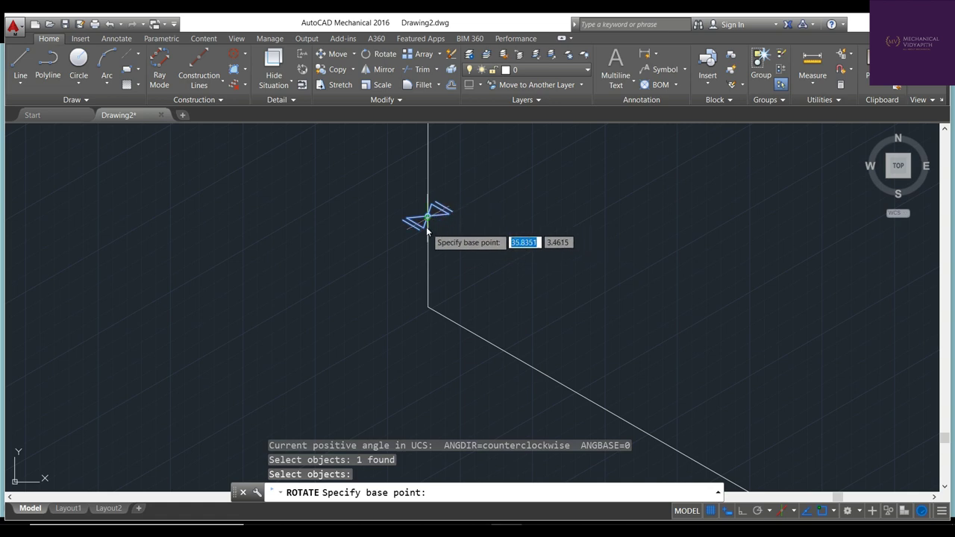
{"action": "left_click", "coordinate": [427, 217]}
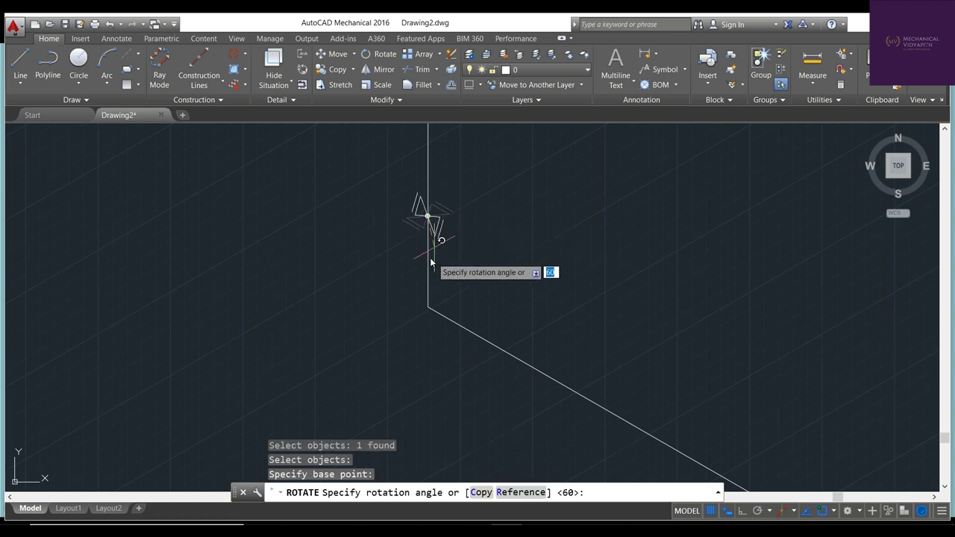
{"action": "key", "text": "Return"}
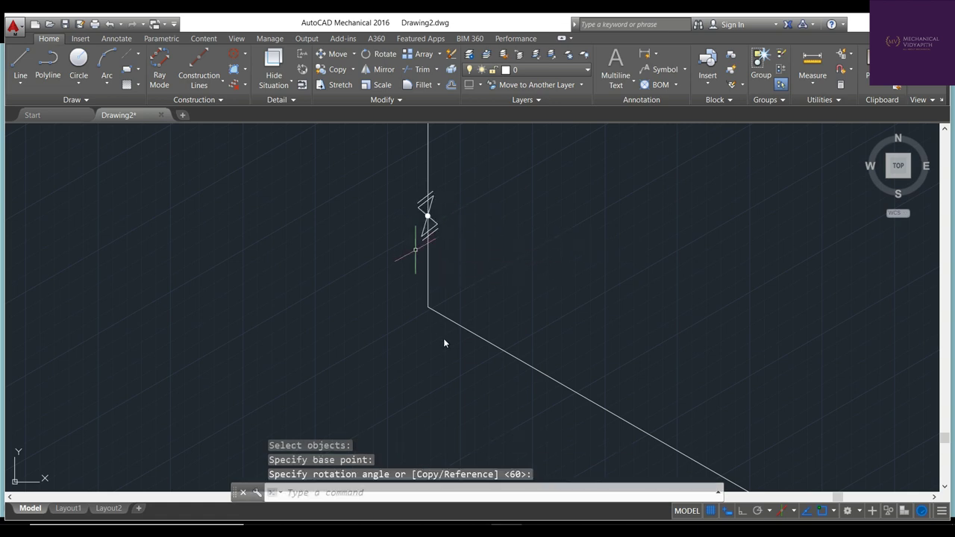
{"action": "key", "text": "Escape"}
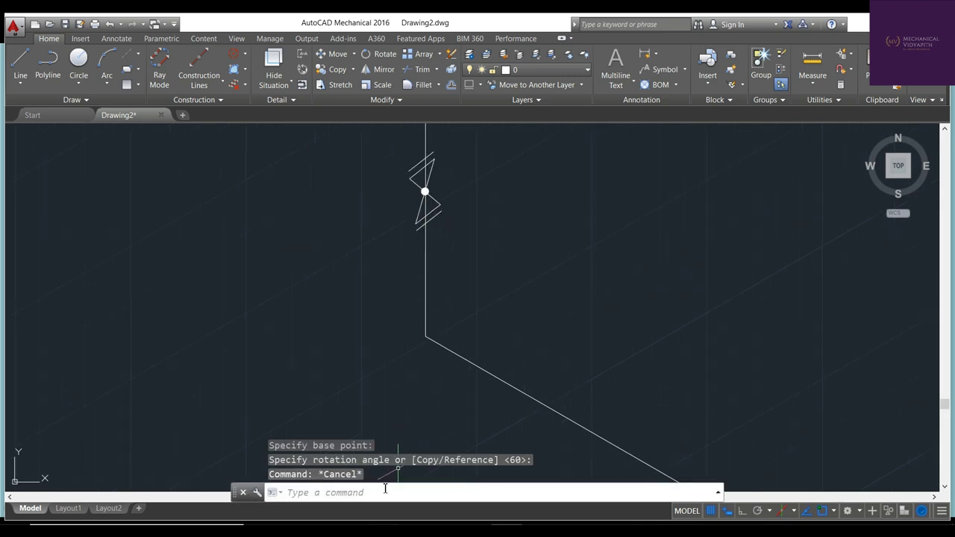
Trim the pipe between the Ball Valve's upper and lower end lines on the vertical drop
{"action": "type", "text": "trim"}
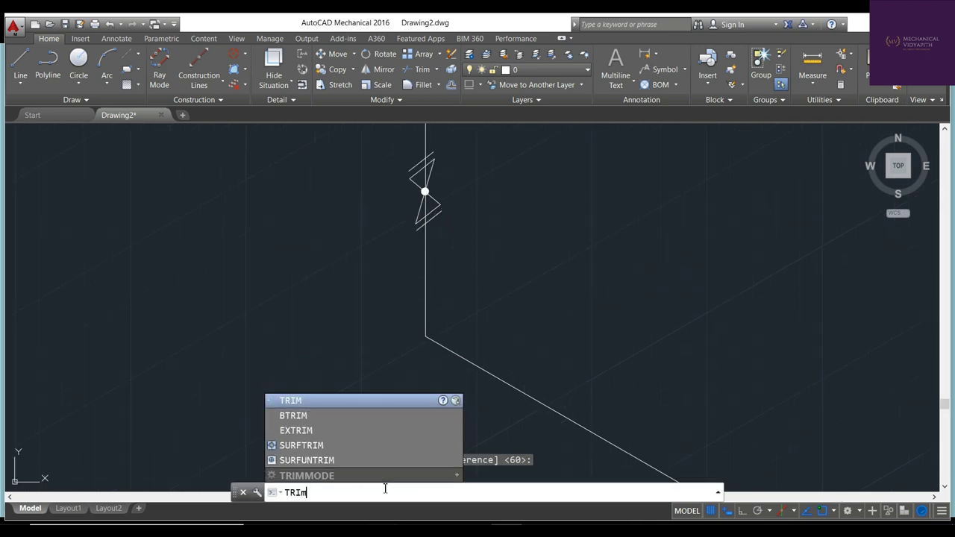
{"action": "key", "text": "Return"}
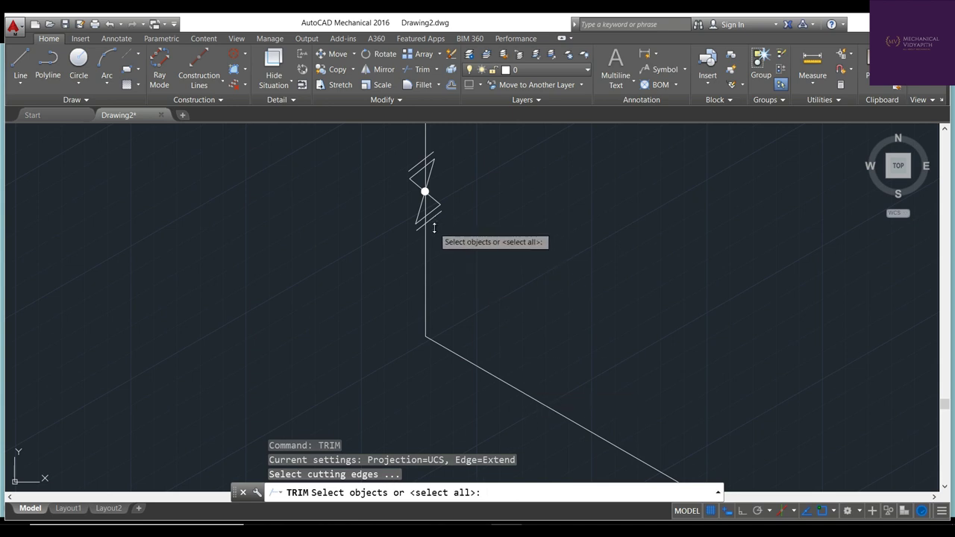
{"action": "left_click", "coordinate": [437, 218]}
{"action": "left_click", "coordinate": [430, 156]}
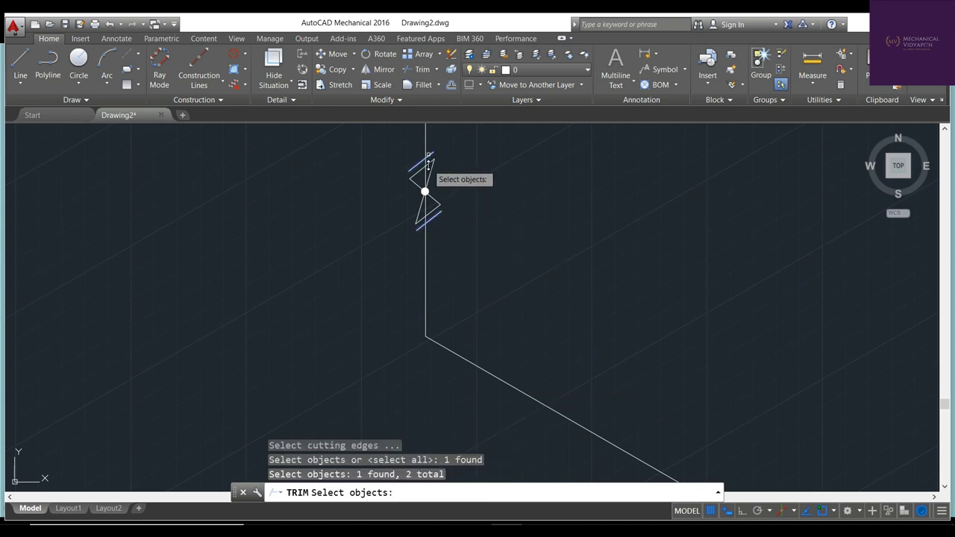
{"action": "key", "text": "Return"}
{"action": "left_click", "coordinate": [422, 213]}
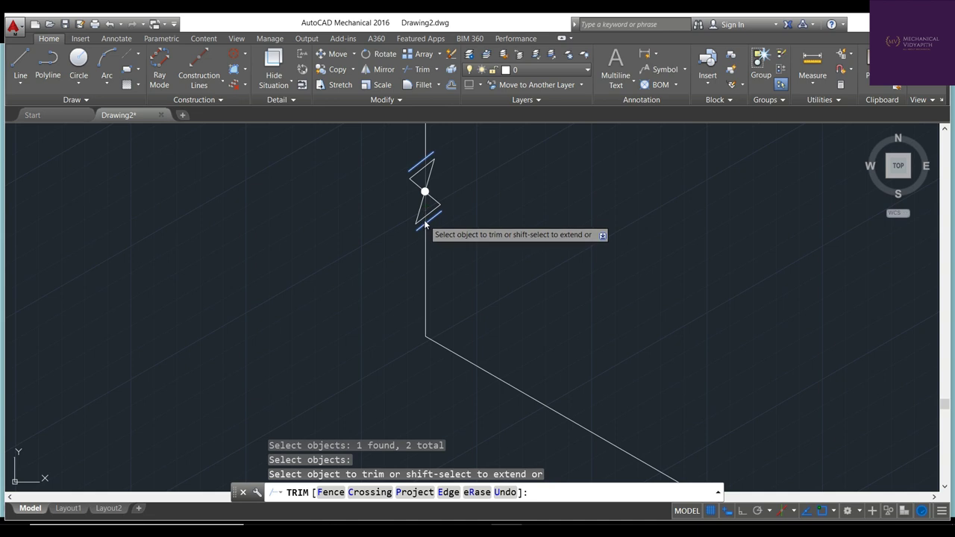
{"action": "key", "text": "Escape"}
{"action": "scroll", "coordinate": [483, 250], "scroll_direction": "down", "scroll_amount": 1}
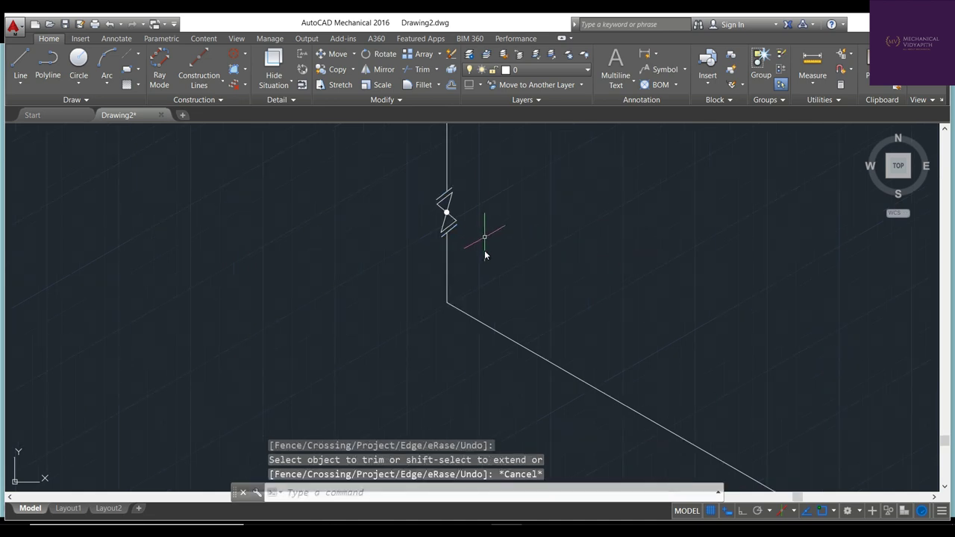
{"action": "scroll", "coordinate": [483, 252], "scroll_direction": "down", "scroll_amount": 2}
{"action": "scroll", "coordinate": [485, 256], "scroll_direction": "down", "scroll_amount": 3}
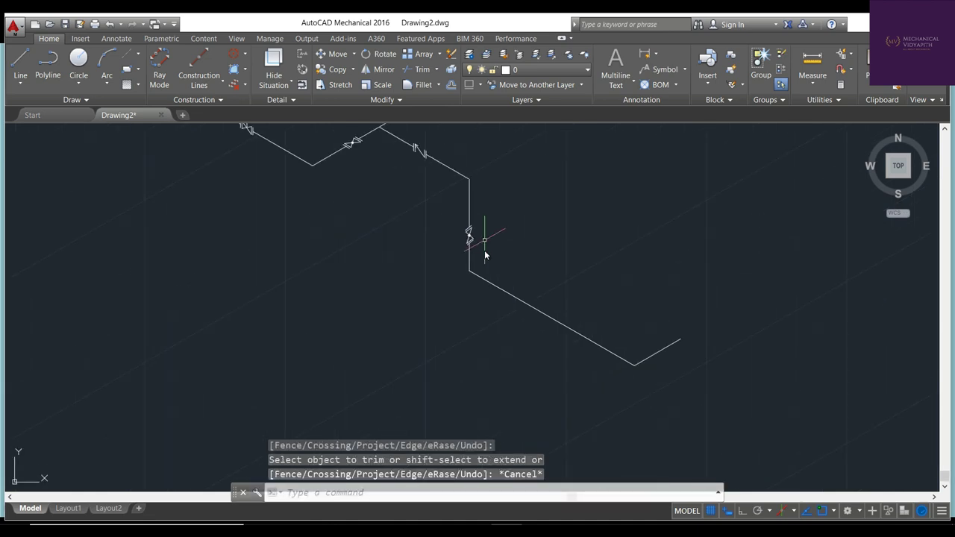
{"action": "scroll", "coordinate": [485, 255], "scroll_direction": "up", "scroll_amount": 2}
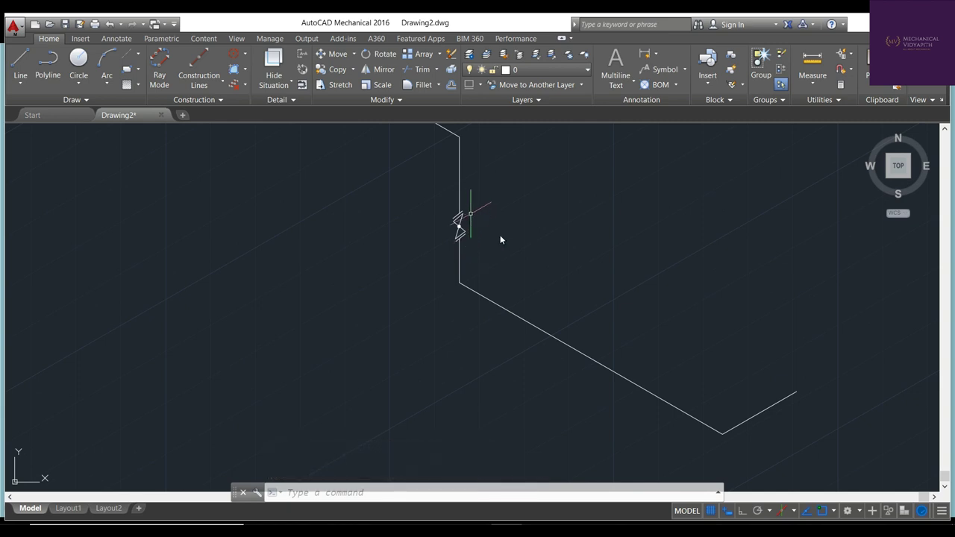
{"action": "key", "text": "Escape"}
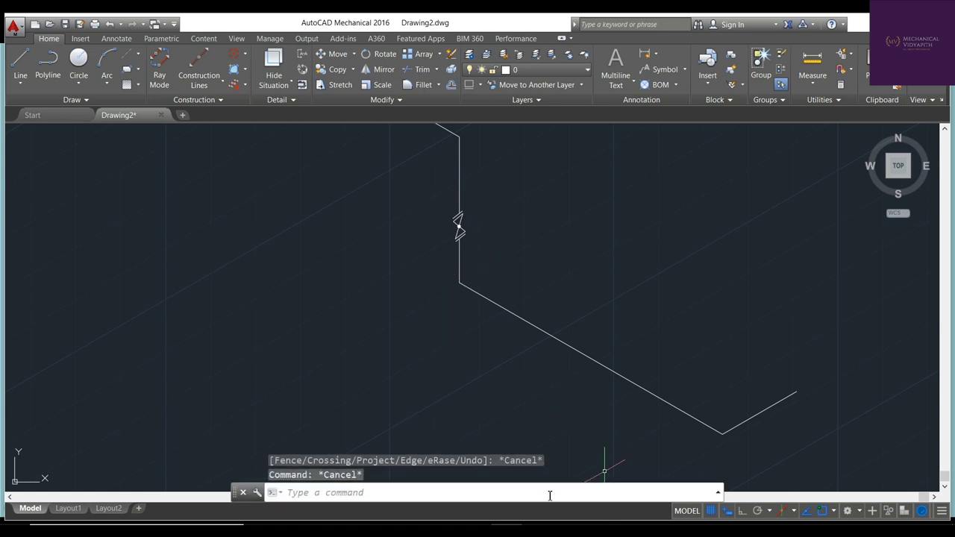
Start FILLET with radius 1 and round the lower pipe elbow
{"action": "type", "text": "fillet"}
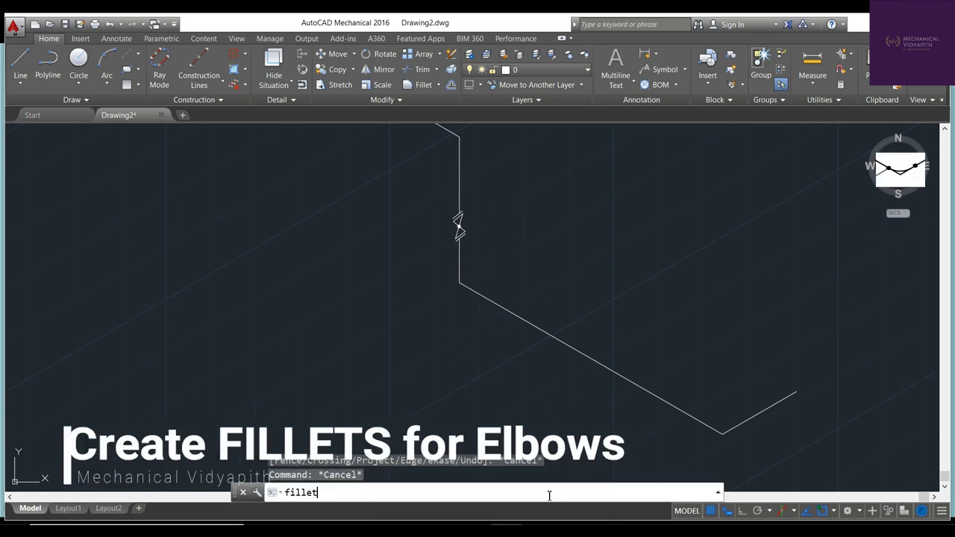
{"action": "key", "text": "Return"}
{"action": "left_click", "coordinate": [545, 493]}
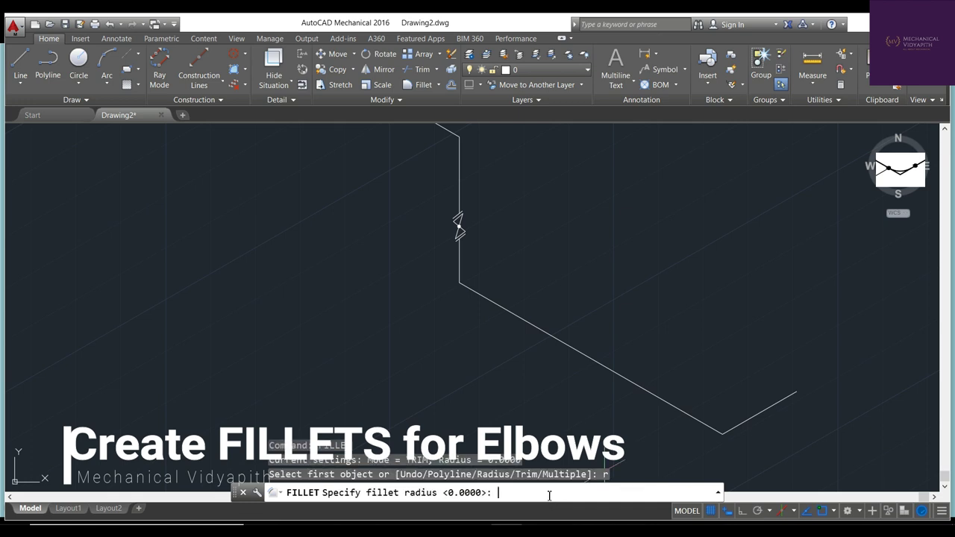
{"action": "type", "text": "1"}
{"action": "key", "text": "Return"}
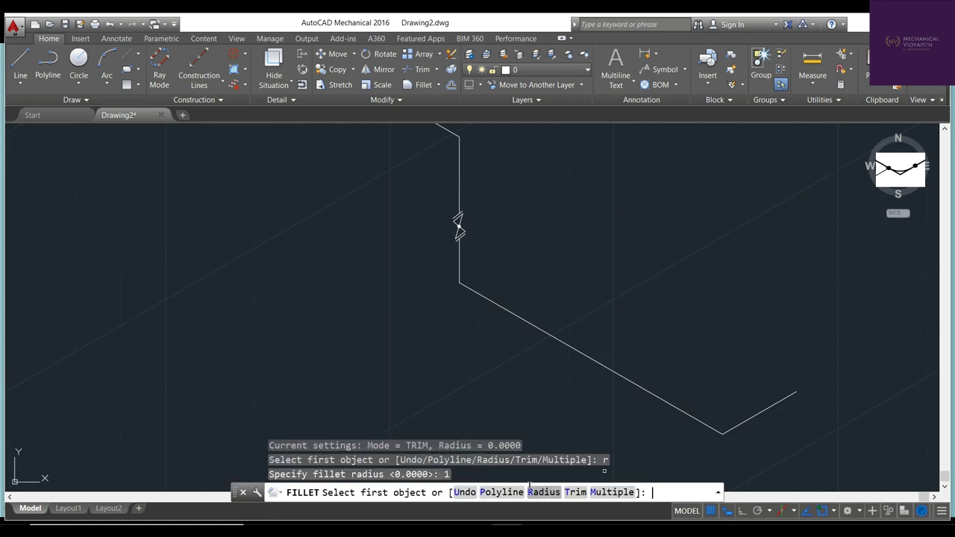
{"action": "left_click", "coordinate": [734, 428]}
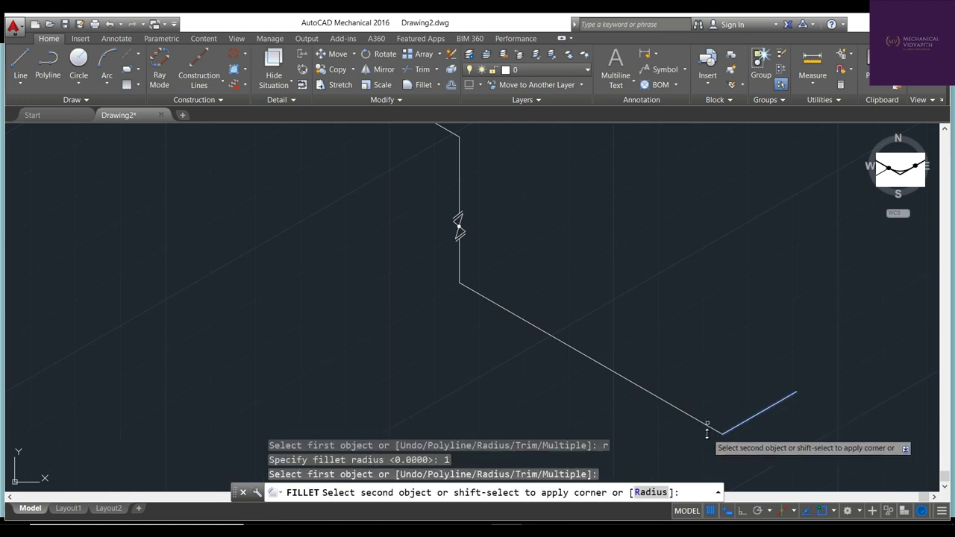
{"action": "left_click", "coordinate": [701, 422]}
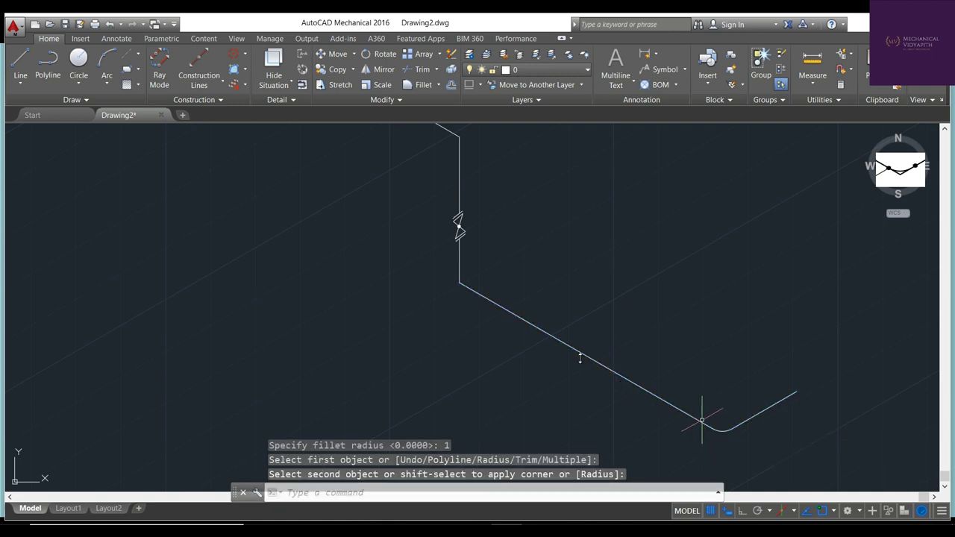
Round the diagonal-to-vertical pipe corner and the top corner with the same fillet
{"action": "right_click", "coordinate": [558, 257]}
{"action": "left_click", "coordinate": [579, 264]}
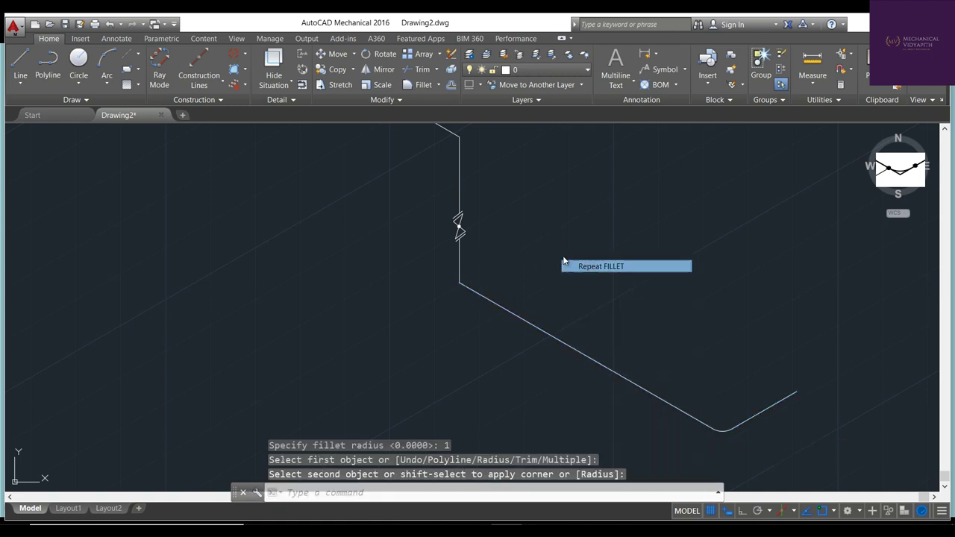
{"action": "left_click", "coordinate": [475, 293]}
{"action": "left_click", "coordinate": [460, 270]}
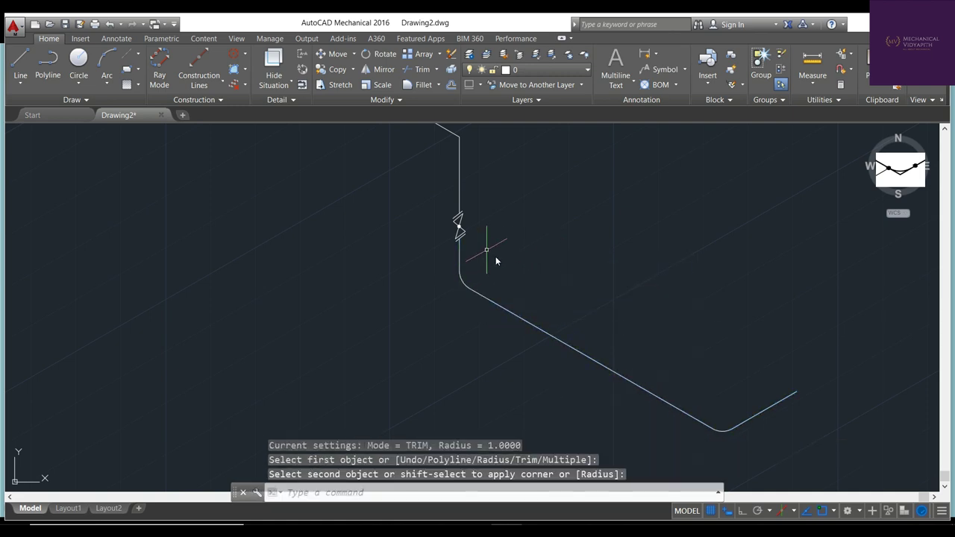
{"action": "right_click", "coordinate": [515, 232]}
{"action": "left_click", "coordinate": [538, 240]}
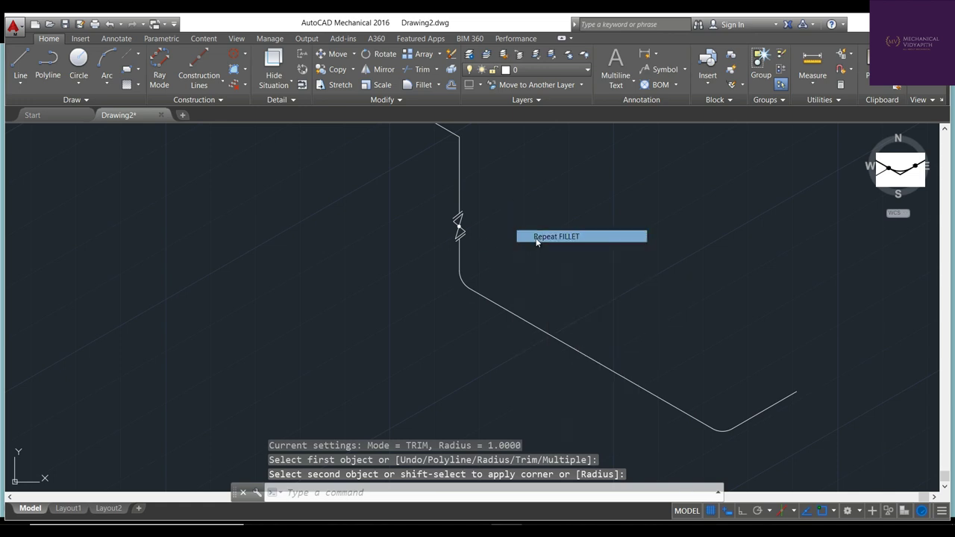
{"action": "left_click", "coordinate": [451, 133]}
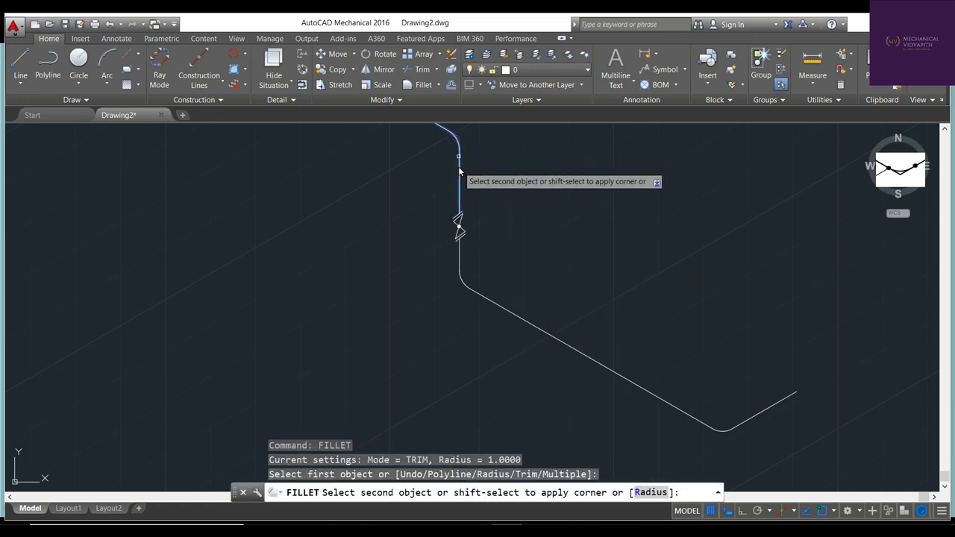
{"action": "left_click", "coordinate": [459, 168]}
{"action": "scroll", "coordinate": [487, 176], "scroll_direction": "down", "scroll_amount": 1}
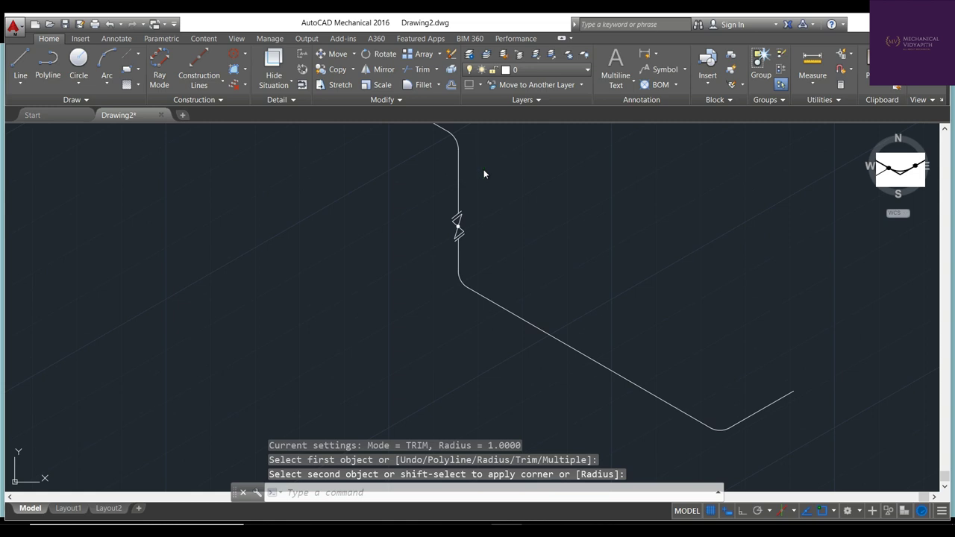
{"action": "key", "text": "Escape"}
Zoom to the whole drawing, then fillet the upper corner and lower-left corner of the loop
{"action": "type", "text": "z"}
{"action": "key", "text": "Return"}
{"action": "type", "text": "a"}
{"action": "key", "text": "Return"}
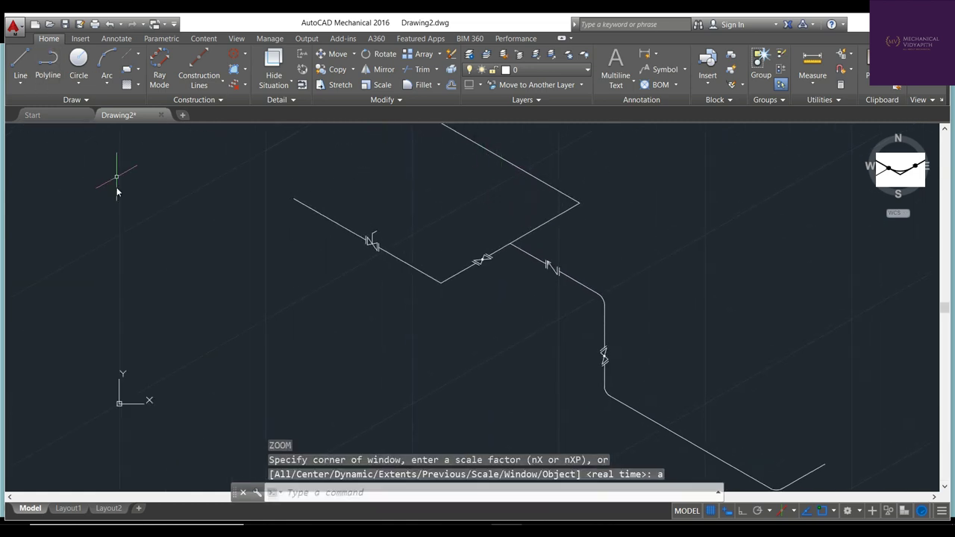
{"action": "type", "text": "fillet"}
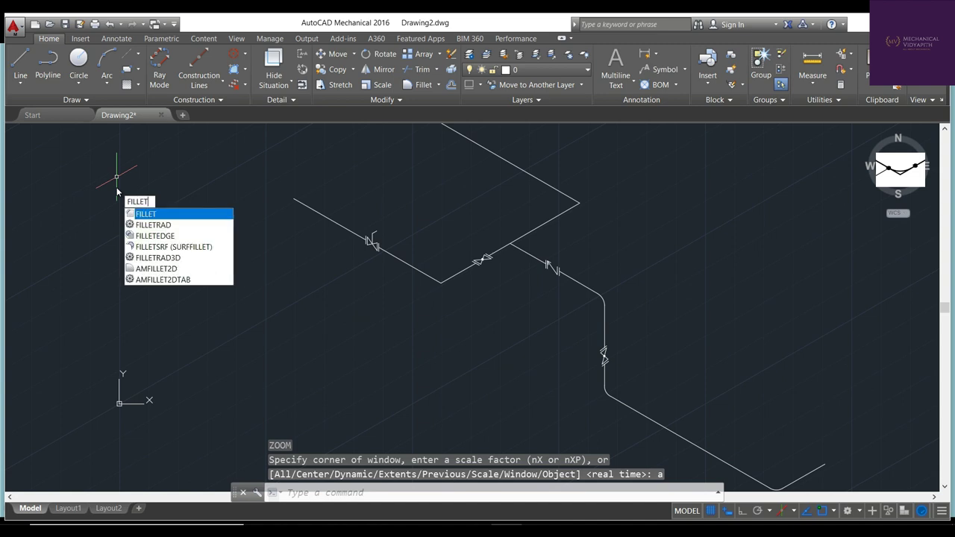
{"action": "key", "text": "Return"}
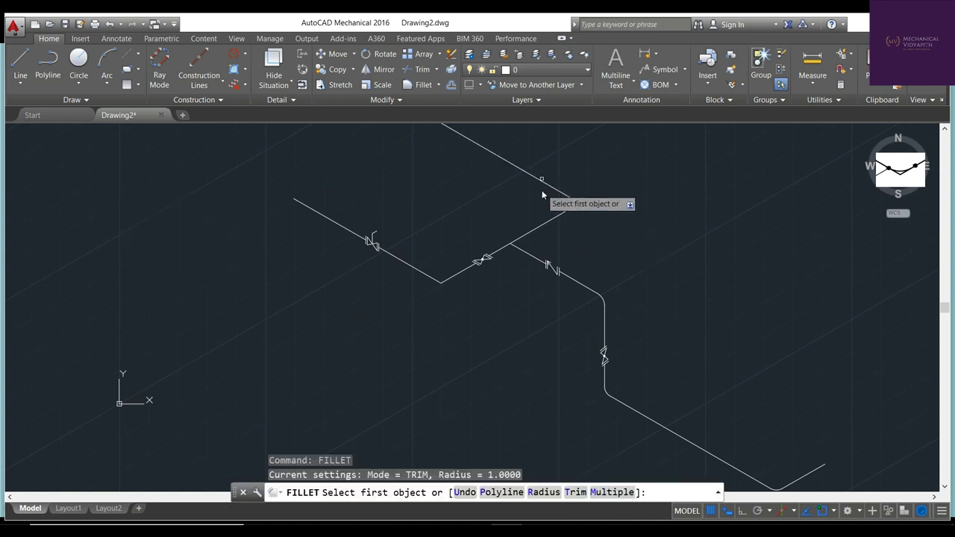
{"action": "left_click", "coordinate": [553, 197]}
{"action": "left_click", "coordinate": [560, 226]}
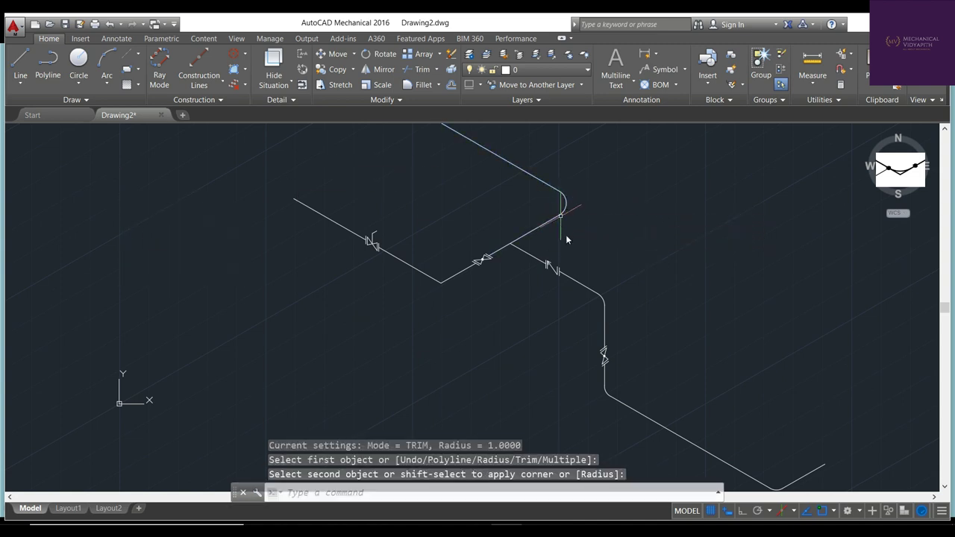
{"action": "right_click", "coordinate": [583, 254]}
{"action": "left_click", "coordinate": [597, 261]}
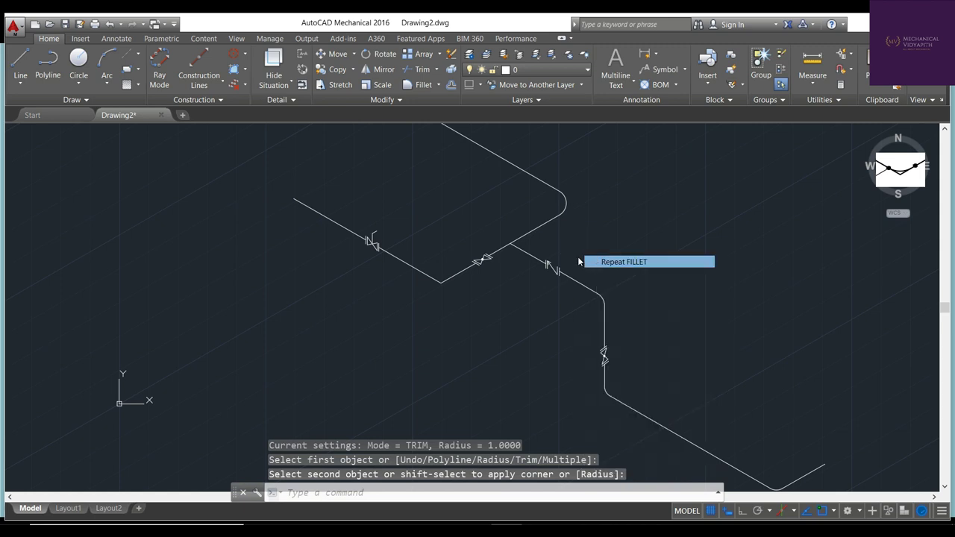
{"action": "left_click", "coordinate": [446, 291]}
{"action": "left_click", "coordinate": [430, 287]}
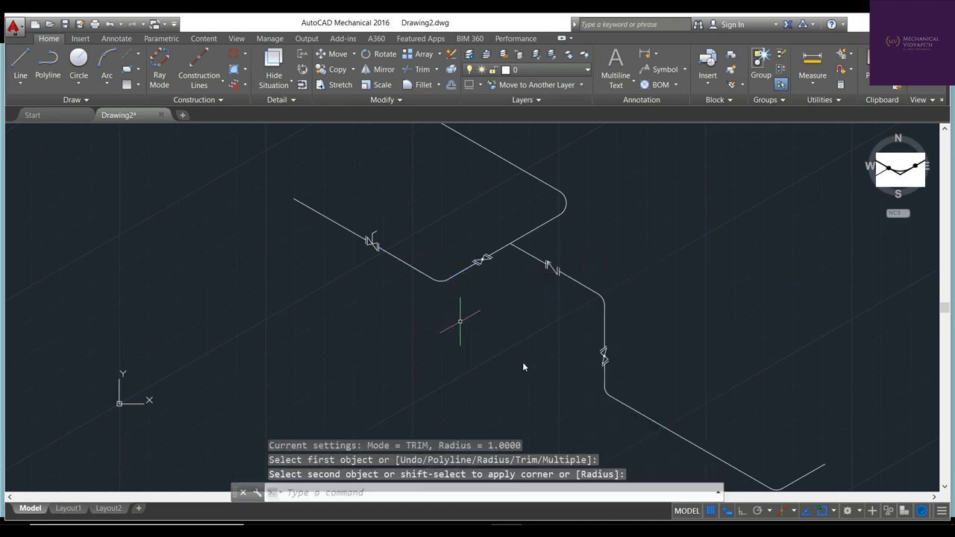
{"action": "key", "text": "Escape"}
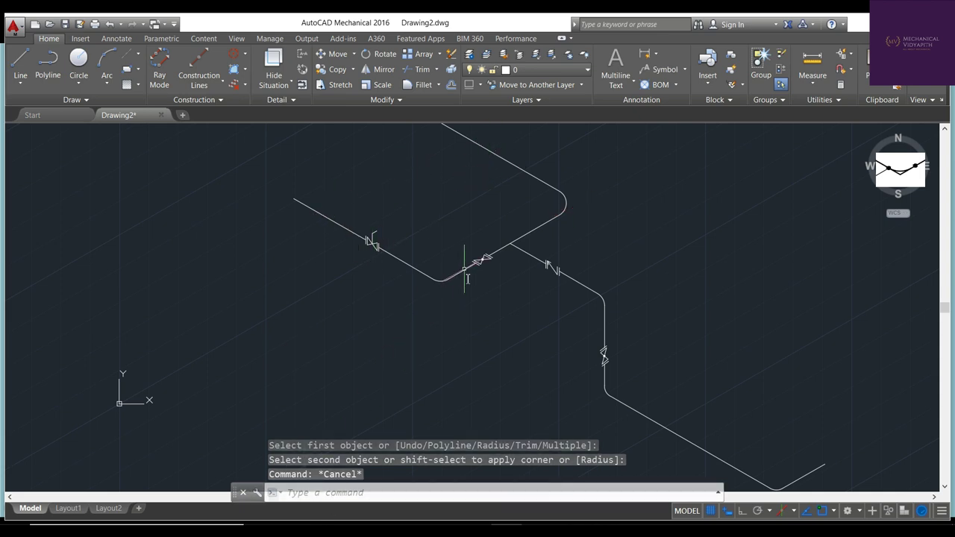
Draw a circle of radius .0824 centred on the valve's end point
{"action": "left_click", "coordinate": [326, 495]}
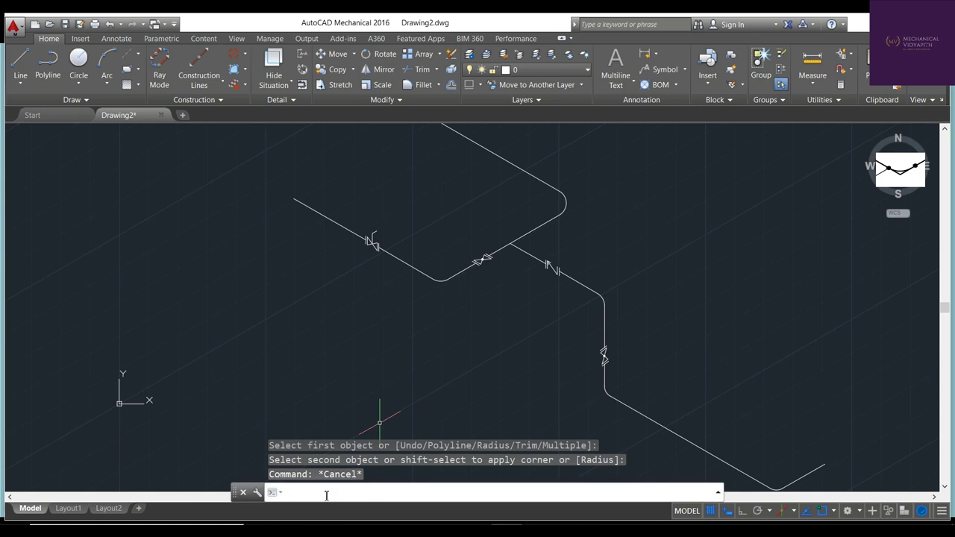
{"action": "type", "text": "ci"}
{"action": "key", "text": "Return"}
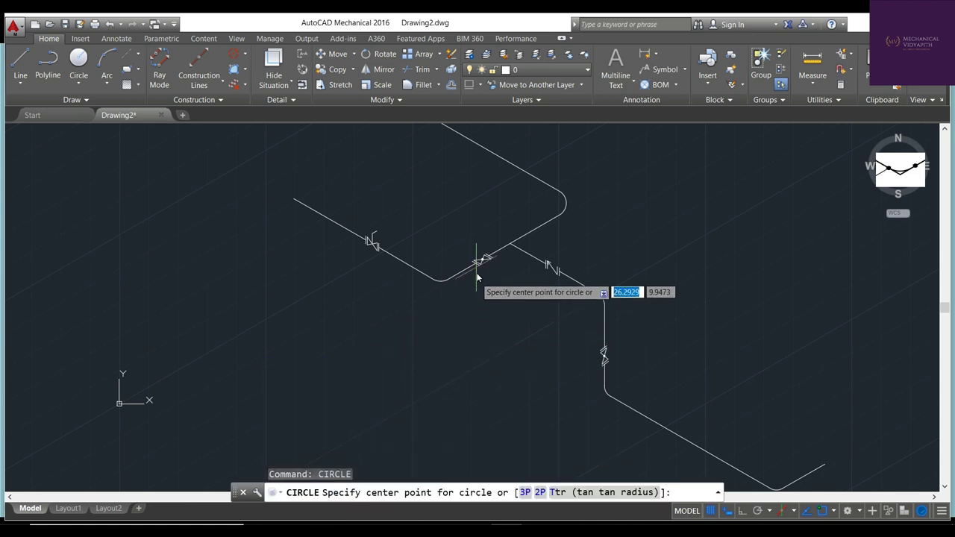
{"action": "scroll", "coordinate": [475, 274], "scroll_direction": "down", "scroll_amount": 5}
{"action": "scroll", "coordinate": [475, 276], "scroll_direction": "up", "scroll_amount": 2}
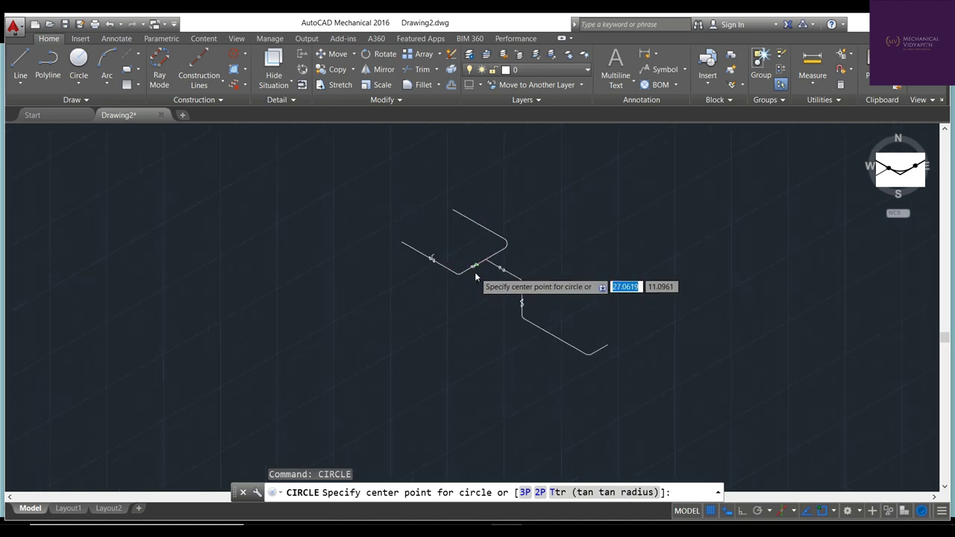
{"action": "scroll", "coordinate": [476, 276], "scroll_direction": "down", "scroll_amount": 2}
{"action": "scroll", "coordinate": [475, 276], "scroll_direction": "up", "scroll_amount": 2}
{"action": "scroll", "coordinate": [475, 276], "scroll_direction": "up", "scroll_amount": 2}
{"action": "scroll", "coordinate": [475, 276], "scroll_direction": "up", "scroll_amount": 3}
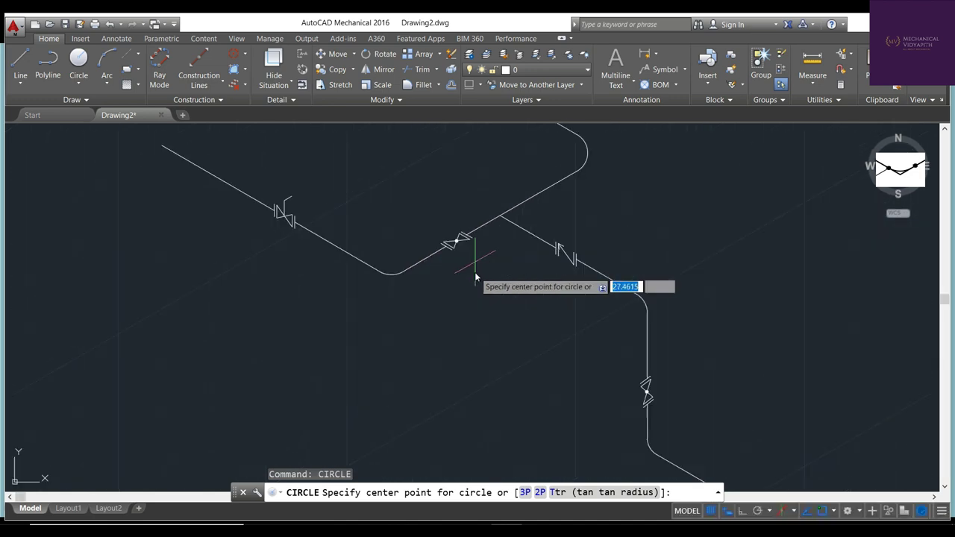
{"action": "scroll", "coordinate": [475, 276], "scroll_direction": "up", "scroll_amount": 2}
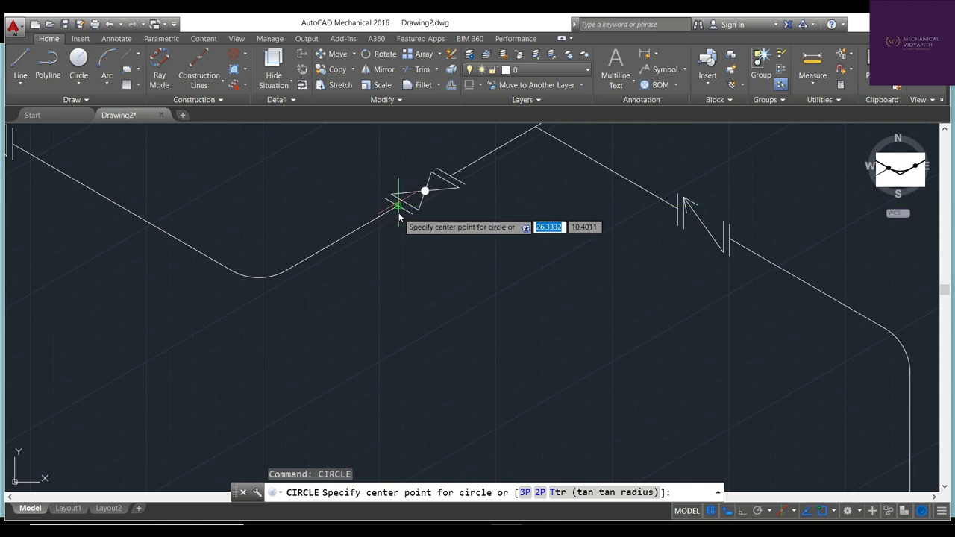
{"action": "left_click", "coordinate": [397, 214]}
{"action": "scroll", "coordinate": [393, 215], "scroll_direction": "up", "scroll_amount": 4}
{"action": "scroll", "coordinate": [393, 215], "scroll_direction": "down", "scroll_amount": 4}
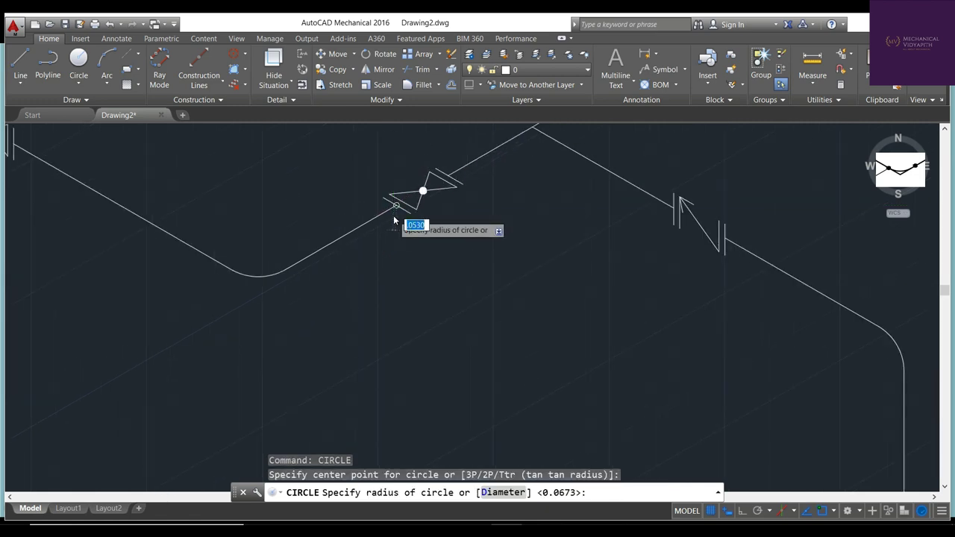
{"action": "scroll", "coordinate": [393, 214], "scroll_direction": "up", "scroll_amount": 3}
{"action": "scroll", "coordinate": [392, 215], "scroll_direction": "up", "scroll_amount": 4}
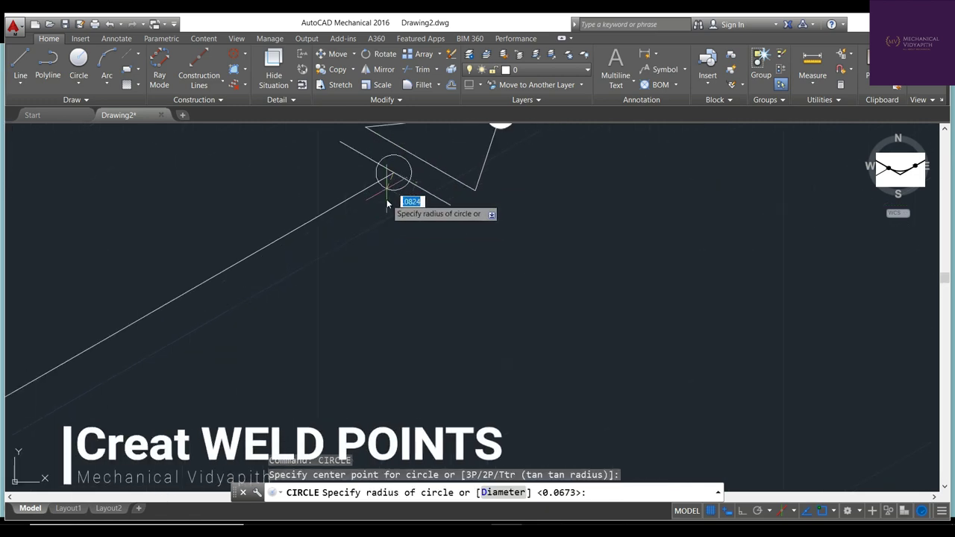
{"action": "left_click", "coordinate": [388, 203]}
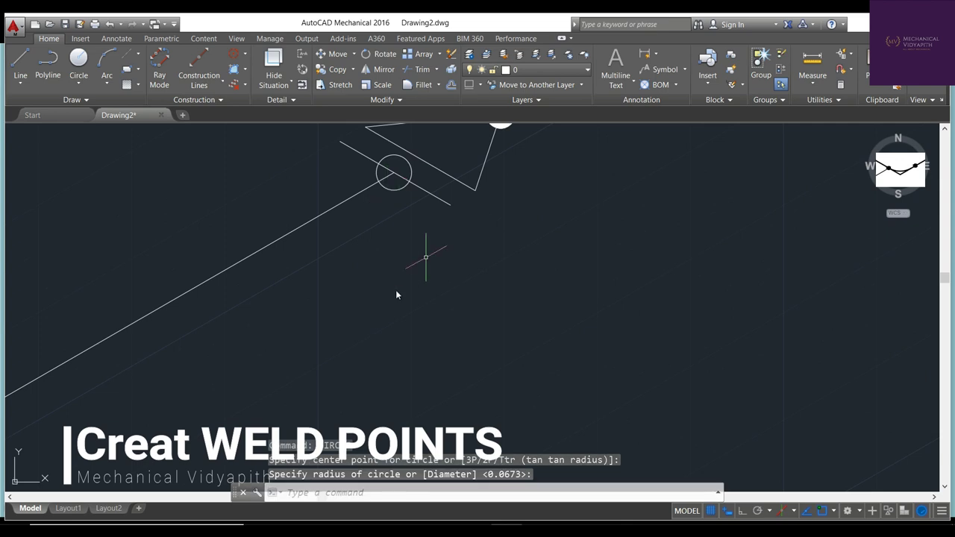
{"action": "left_click", "coordinate": [306, 492]}
{"action": "type", "text": "soli"}
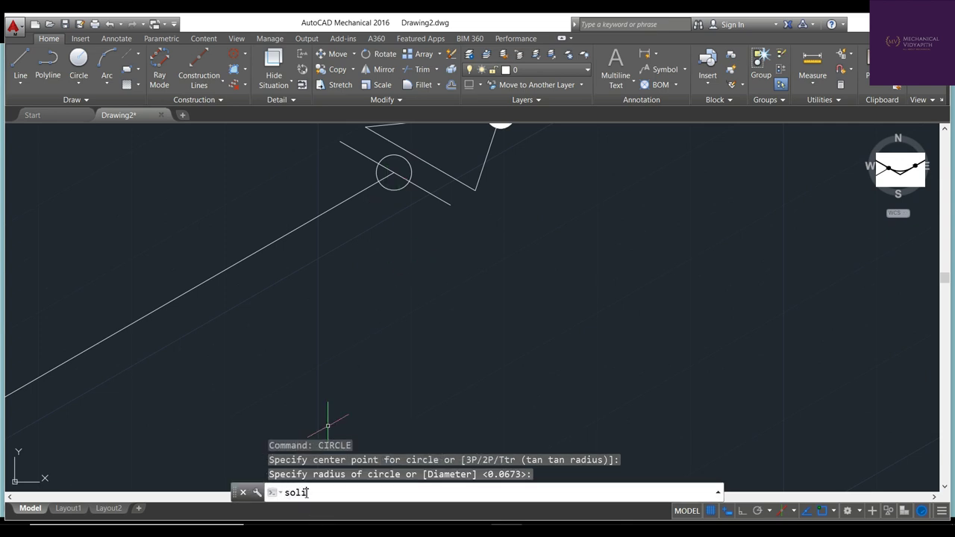
Fill the weld circle with a SOLID hatch and select the filled circle
{"action": "type", "text": "d"}
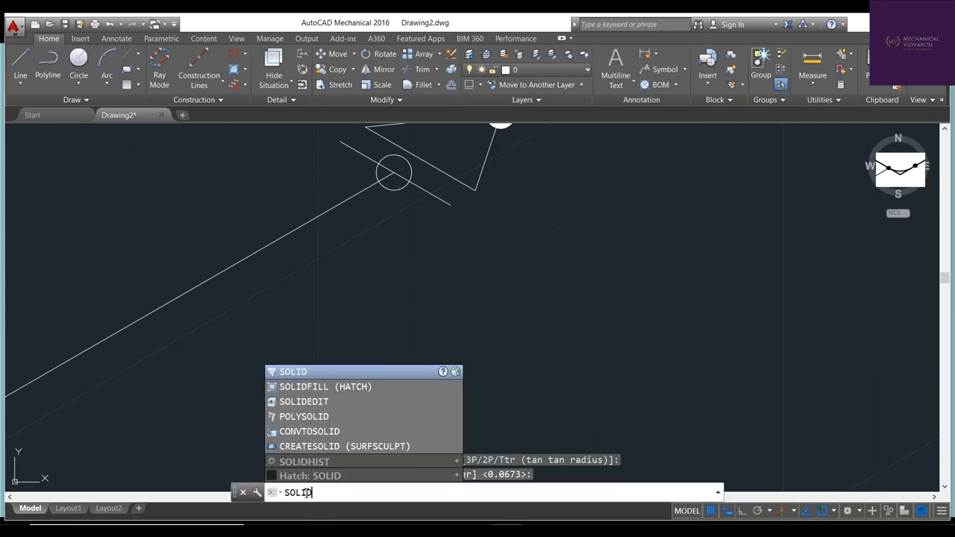
{"action": "type", "text": "ll"}
{"action": "key", "text": "Return"}
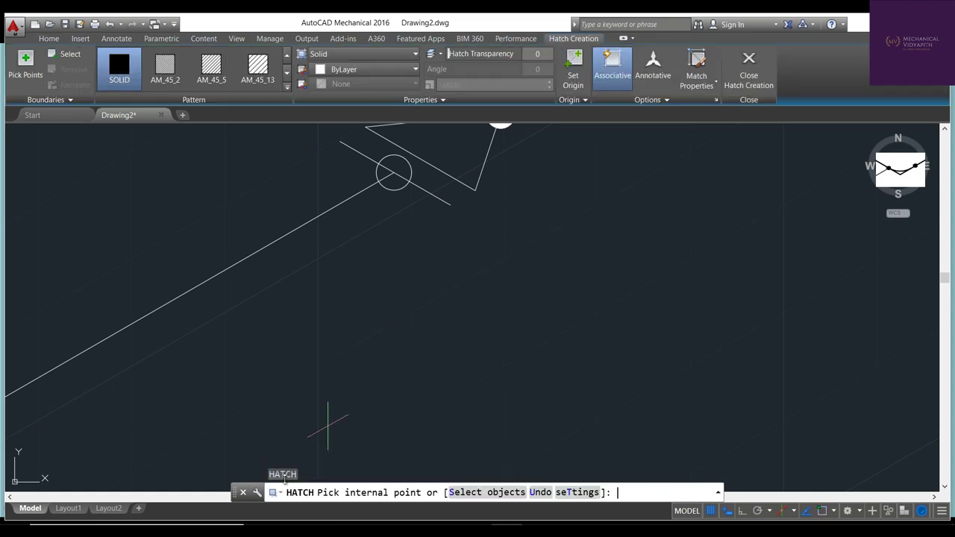
{"action": "left_click", "coordinate": [384, 173]}
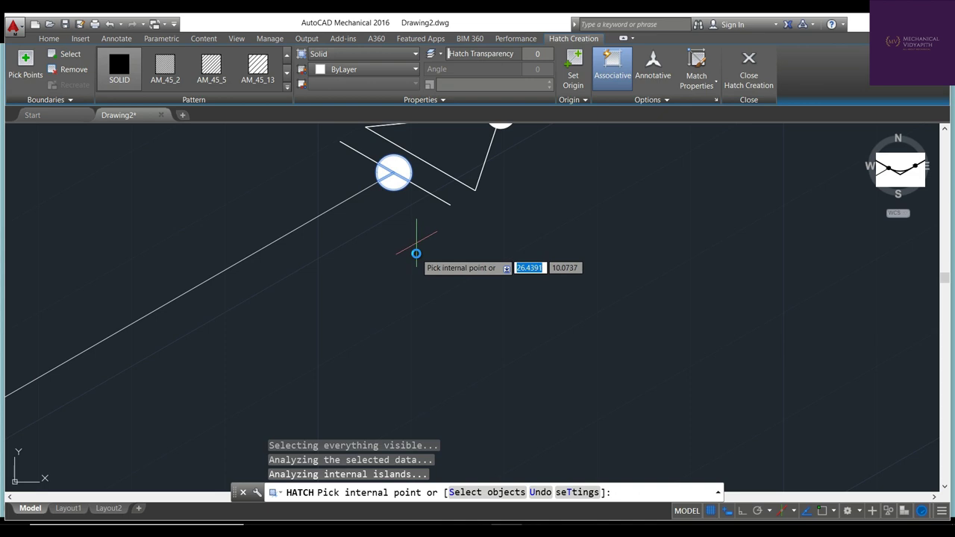
{"action": "key", "text": "Return"}
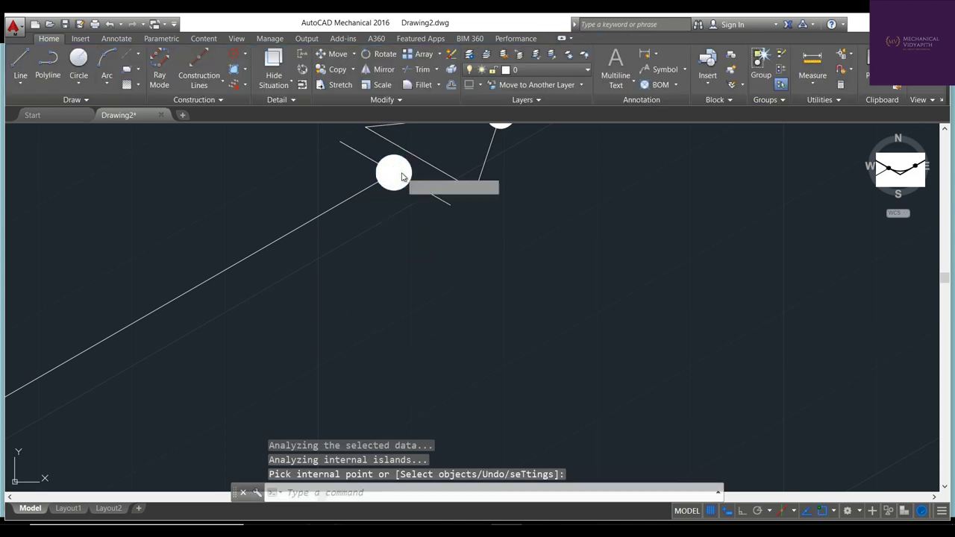
{"action": "left_click", "coordinate": [400, 173]}
{"action": "type", "text": "cop"}
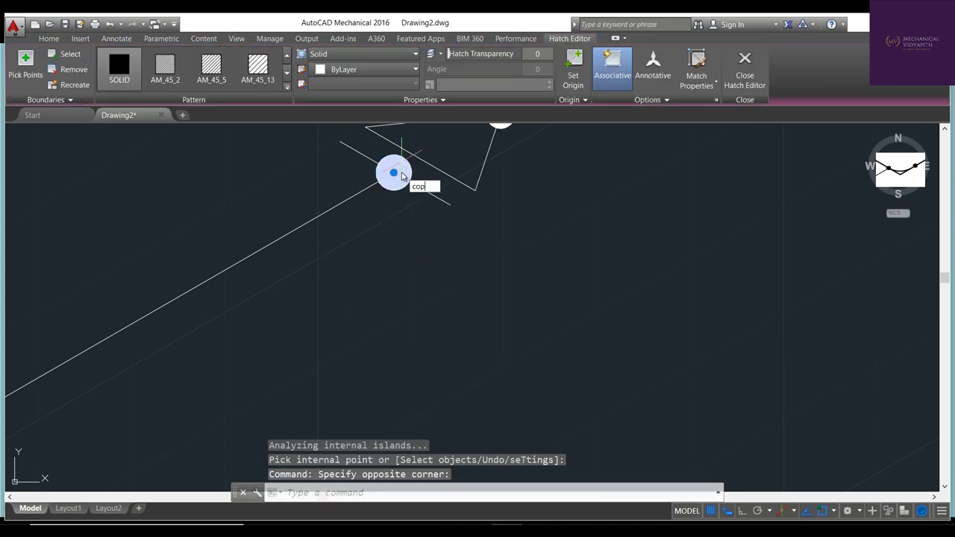
Copy the weld point from its centre onto both ends of the elbow
{"action": "type", "text": "yt"}
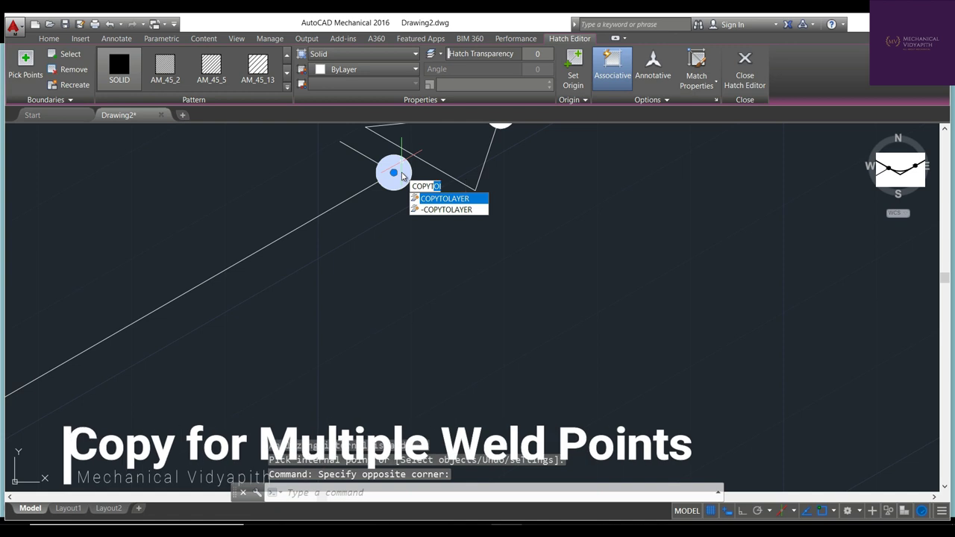
{"action": "key", "text": "BackSpace"}
{"action": "key", "text": "Return"}
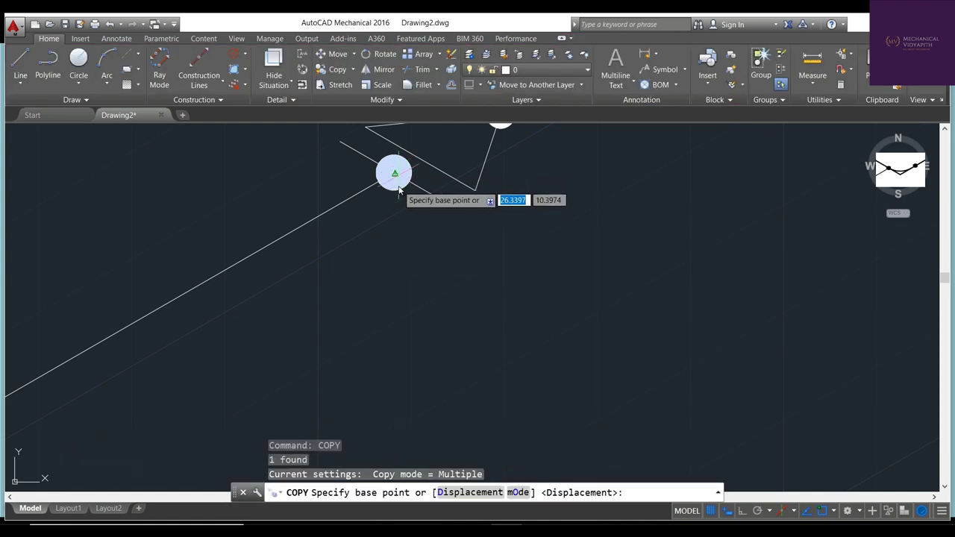
{"action": "left_click", "coordinate": [397, 189]}
{"action": "scroll", "coordinate": [381, 298], "scroll_direction": "up", "scroll_amount": 2}
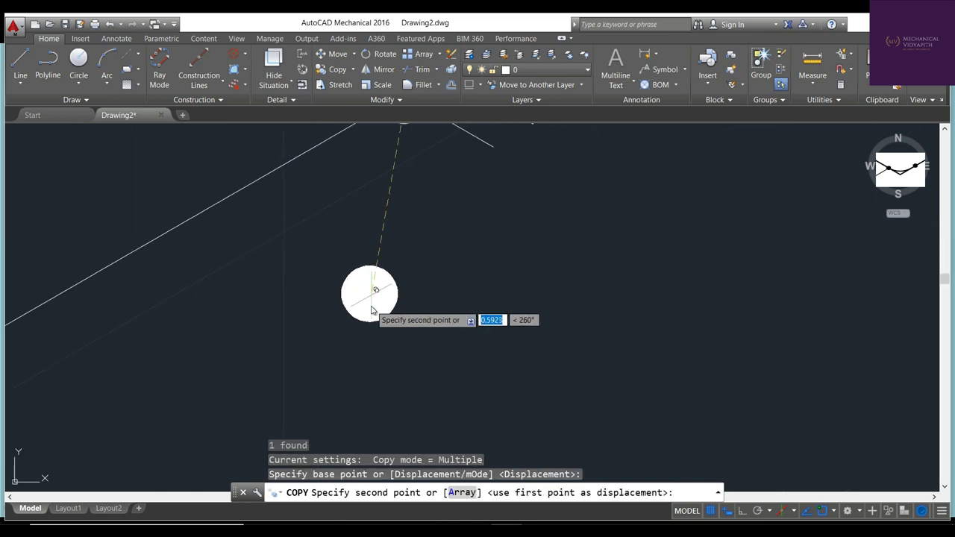
{"action": "scroll", "coordinate": [371, 312], "scroll_direction": "up", "scroll_amount": 5}
{"action": "scroll", "coordinate": [371, 314], "scroll_direction": "down", "scroll_amount": 5}
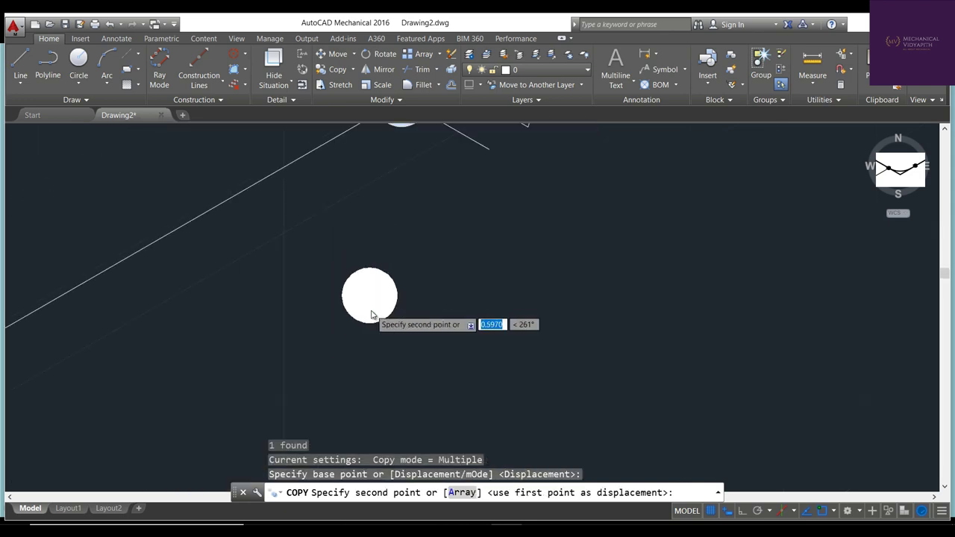
{"action": "scroll", "coordinate": [372, 314], "scroll_direction": "down", "scroll_amount": 6}
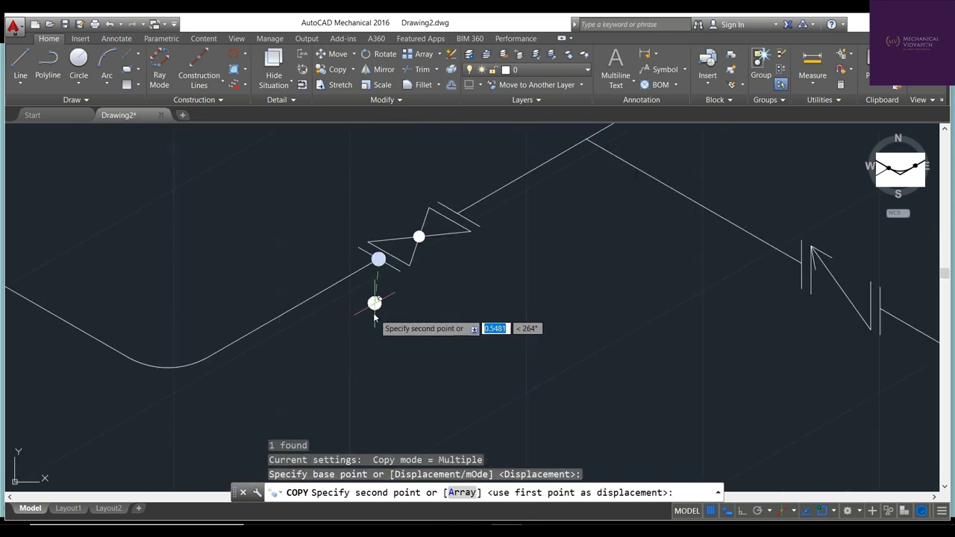
{"action": "left_click", "coordinate": [221, 348]}
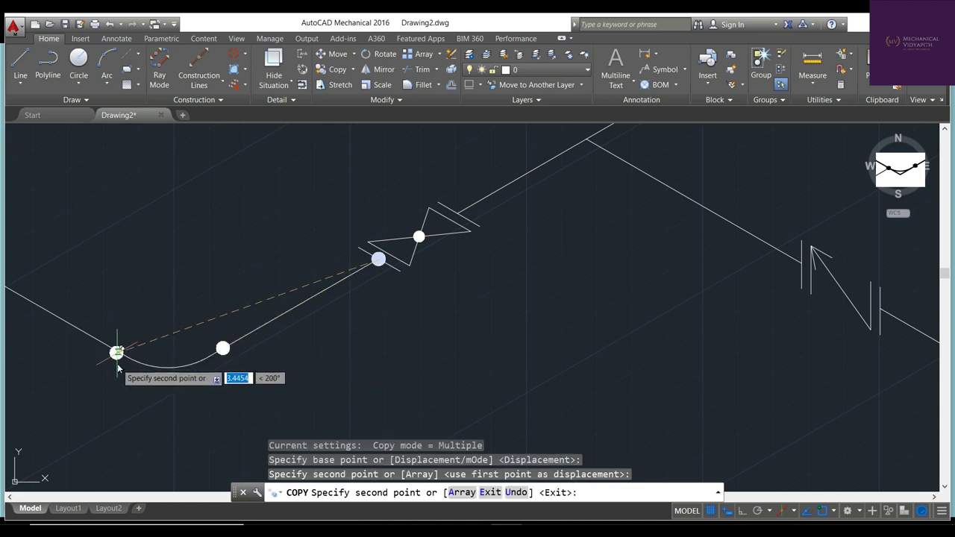
{"action": "left_click", "coordinate": [126, 358]}
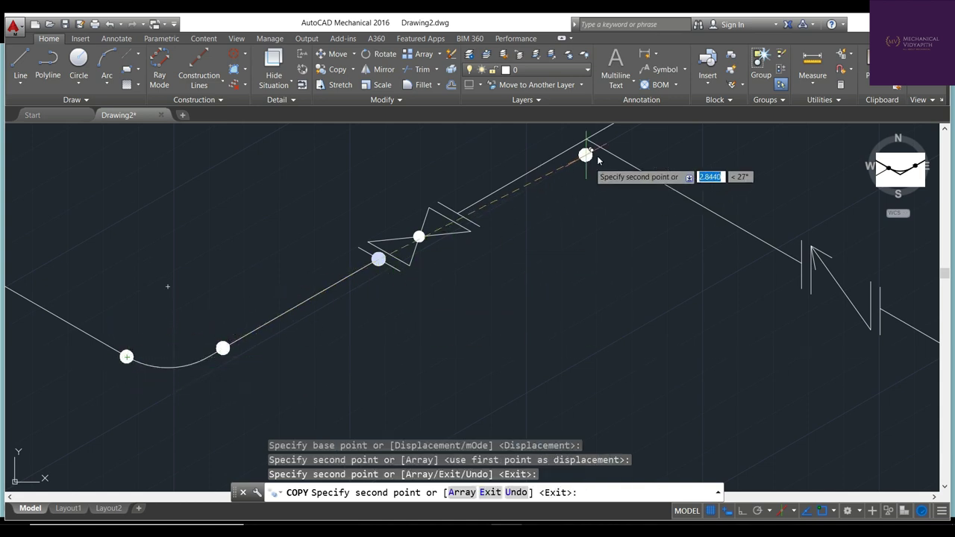
Place weld point copies on the valve flanges, check valve flanges, upper pipe run and top corner
{"action": "left_click", "coordinate": [697, 216]}
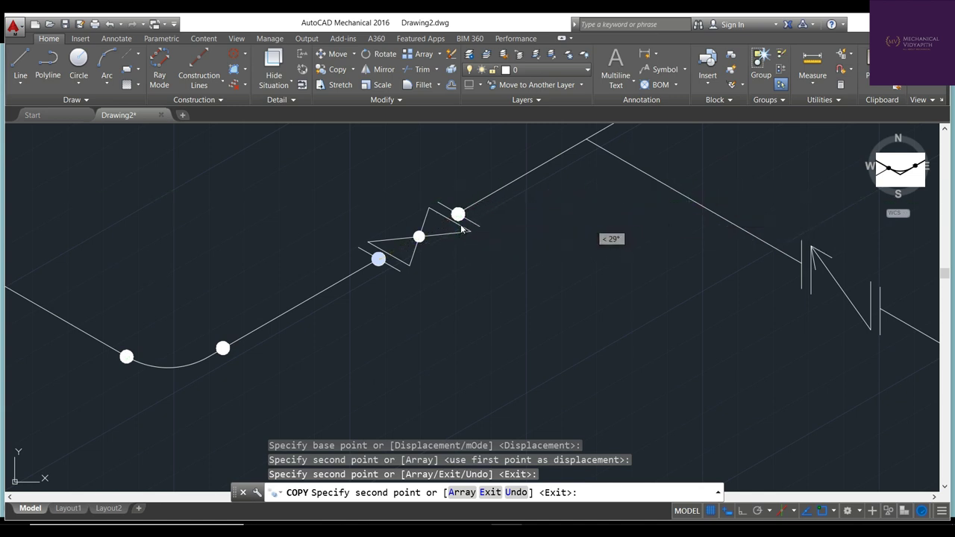
{"action": "left_click", "coordinate": [459, 217]}
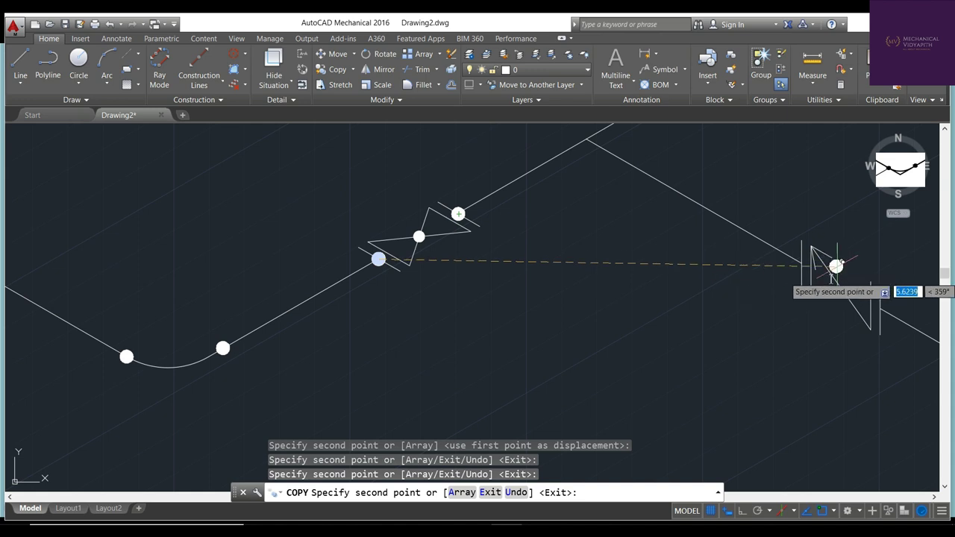
{"action": "left_click", "coordinate": [801, 264]}
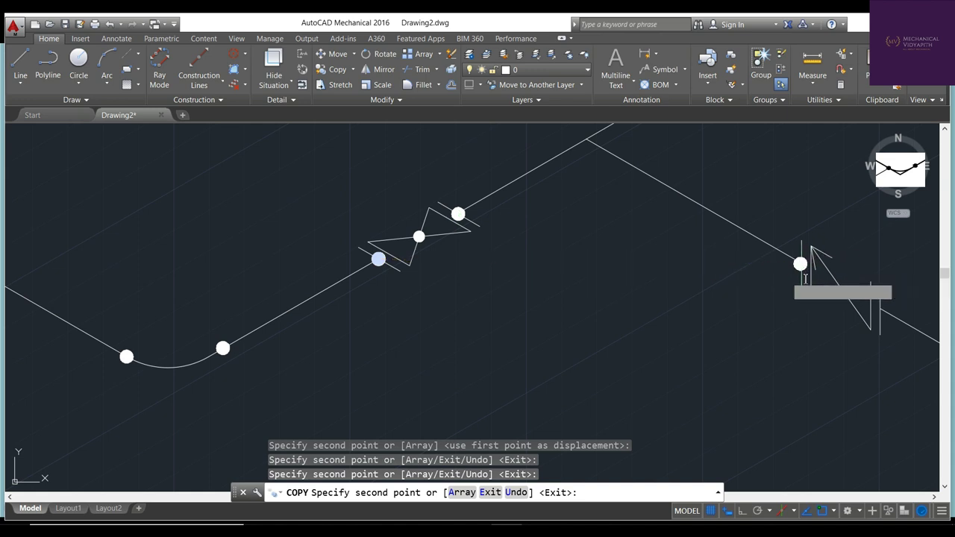
{"action": "left_click", "coordinate": [881, 312]}
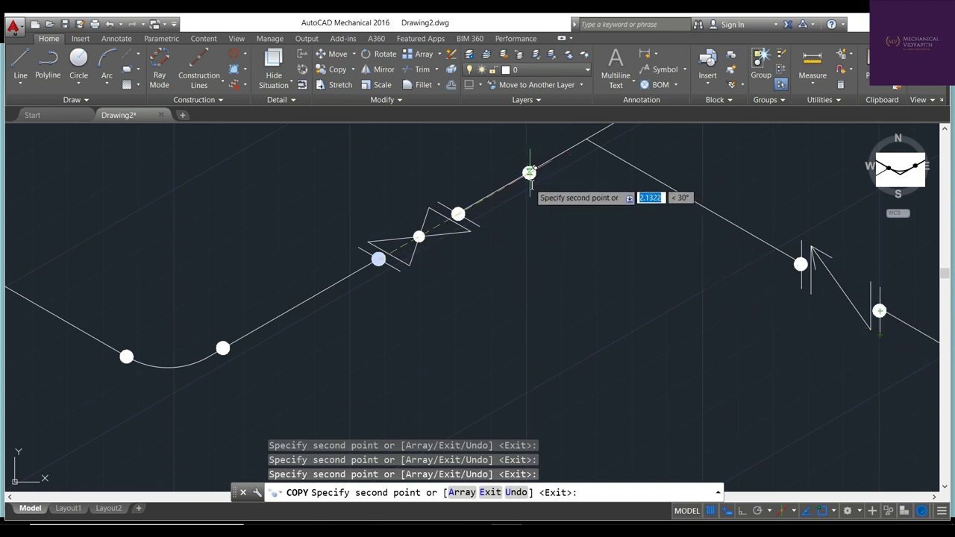
{"action": "left_click", "coordinate": [538, 184]}
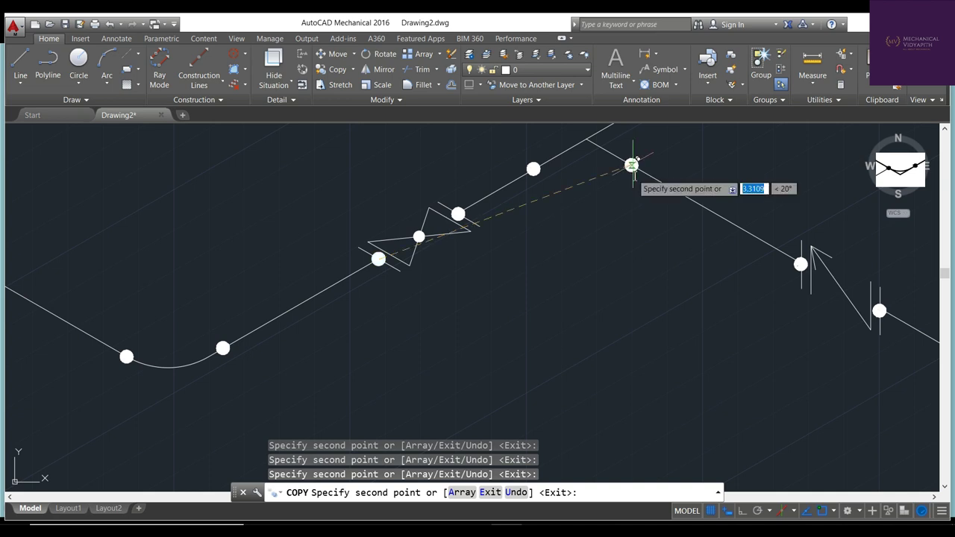
{"action": "left_click", "coordinate": [632, 164]}
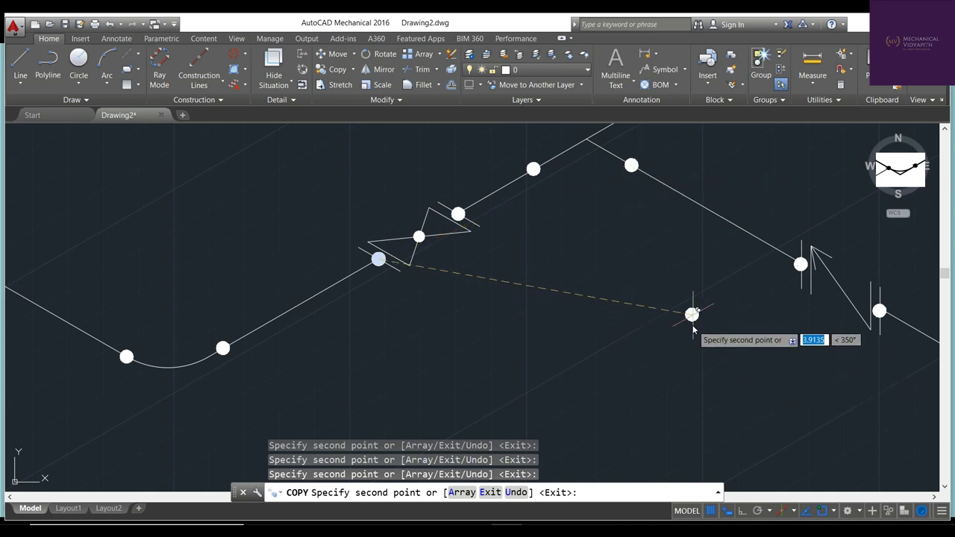
Place weld point copies at the lower and upper ends of the large upper-right elbow
{"action": "scroll", "coordinate": [693, 329], "scroll_direction": "down", "scroll_amount": 2}
{"action": "scroll", "coordinate": [693, 325], "scroll_direction": "down", "scroll_amount": 2}
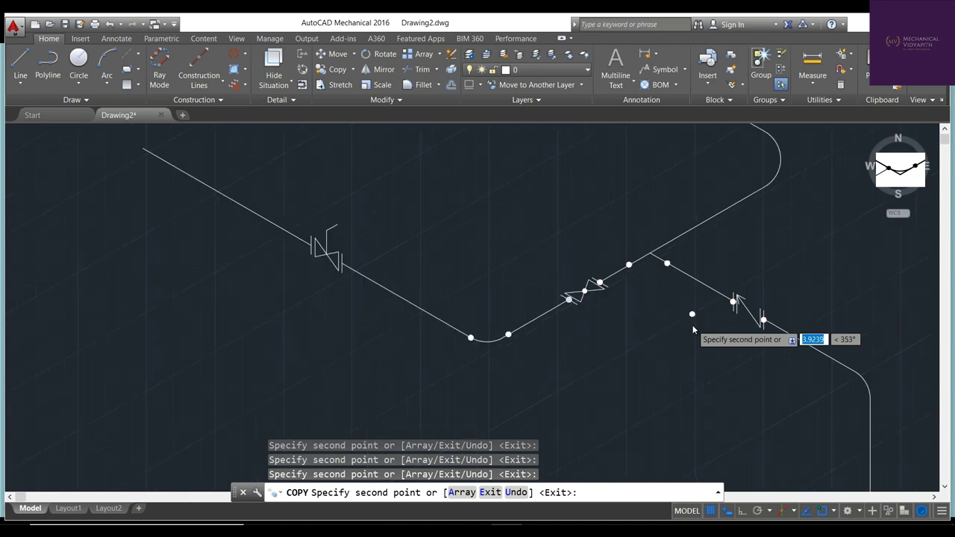
{"action": "scroll", "coordinate": [697, 321], "scroll_direction": "down", "scroll_amount": 3}
{"action": "scroll", "coordinate": [706, 317], "scroll_direction": "up", "scroll_amount": 4}
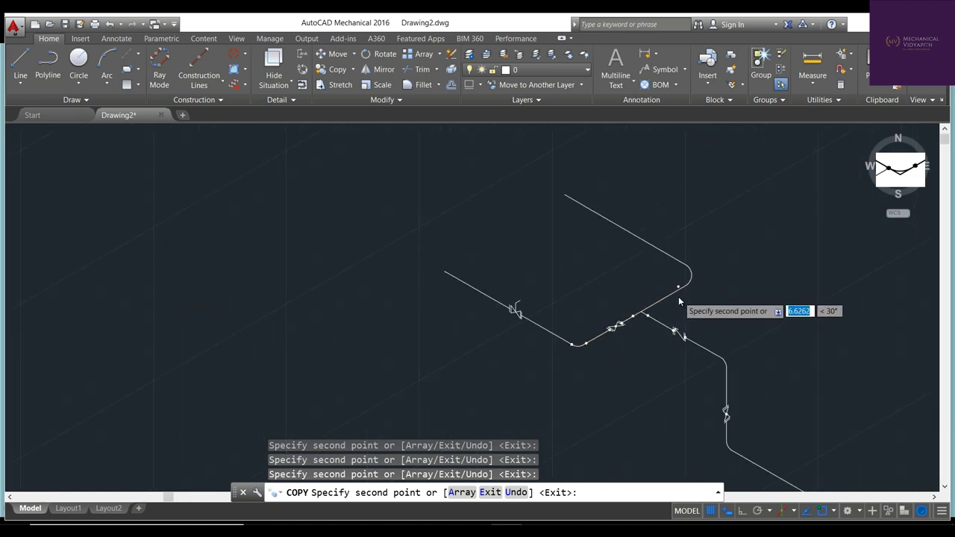
{"action": "scroll", "coordinate": [679, 301], "scroll_direction": "up", "scroll_amount": 2}
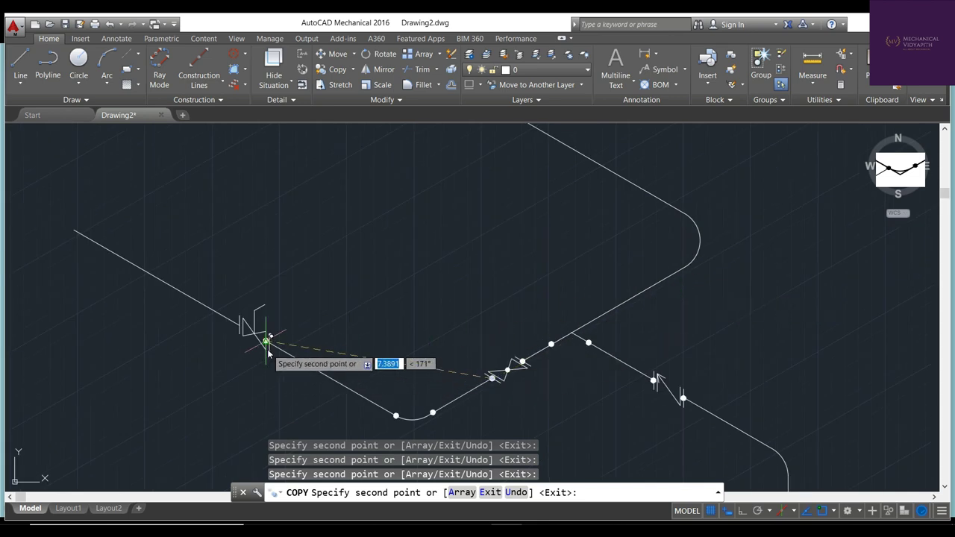
{"action": "scroll", "coordinate": [270, 361], "scroll_direction": "up", "scroll_amount": 2}
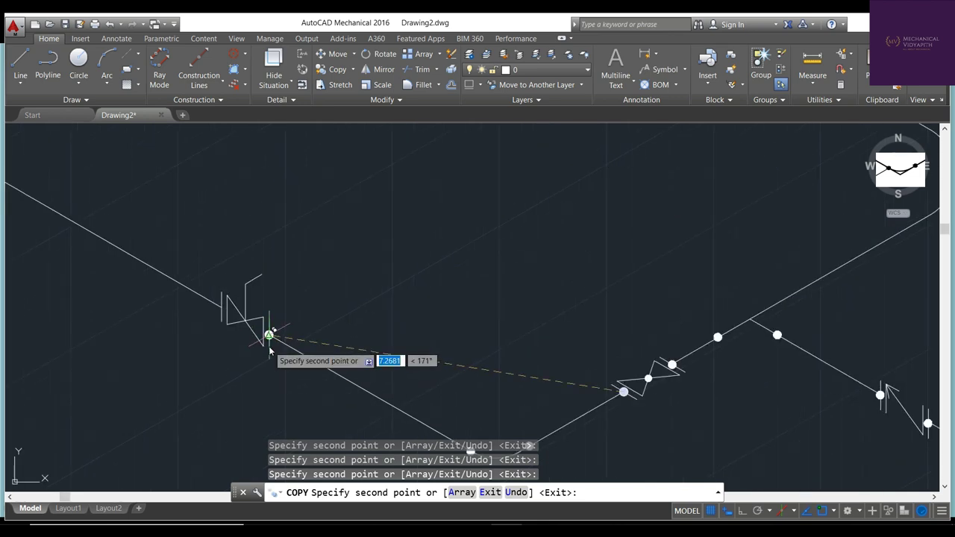
{"action": "scroll", "coordinate": [635, 271], "scroll_direction": "up", "scroll_amount": 2}
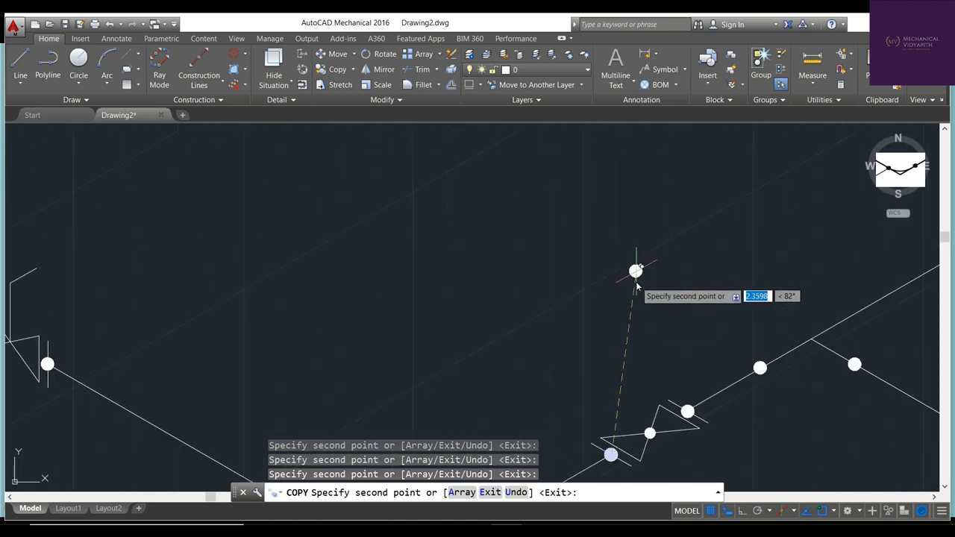
{"action": "scroll", "coordinate": [635, 271], "scroll_direction": "down", "scroll_amount": 2}
{"action": "scroll", "coordinate": [895, 267], "scroll_direction": "up", "scroll_amount": 2}
{"action": "scroll", "coordinate": [896, 263], "scroll_direction": "down", "scroll_amount": 3}
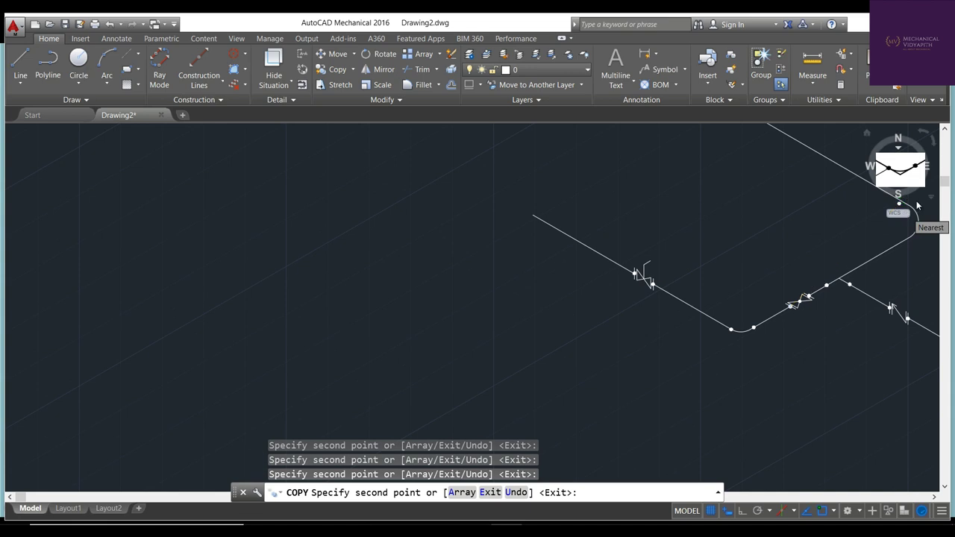
{"action": "scroll", "coordinate": [918, 205], "scroll_direction": "up", "scroll_amount": 5}
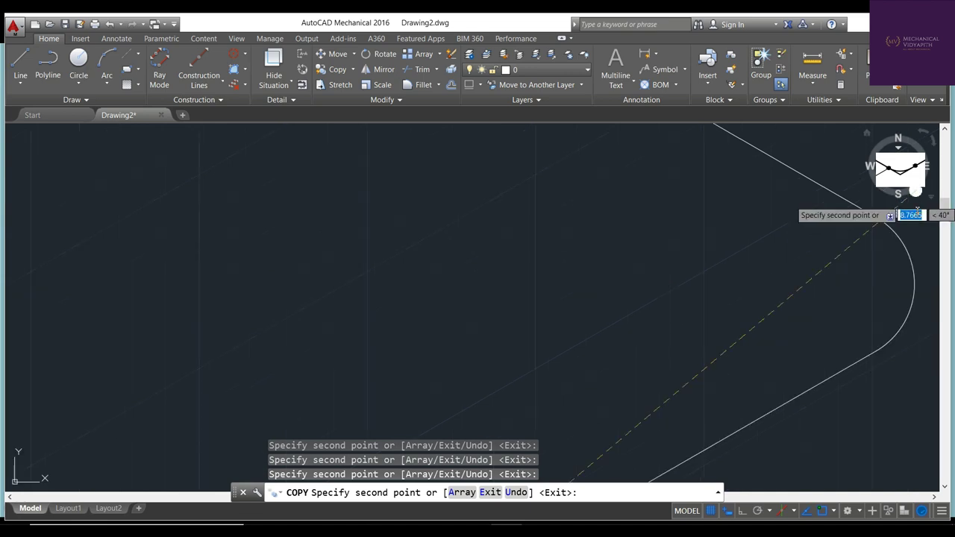
{"action": "left_click", "coordinate": [871, 363]}
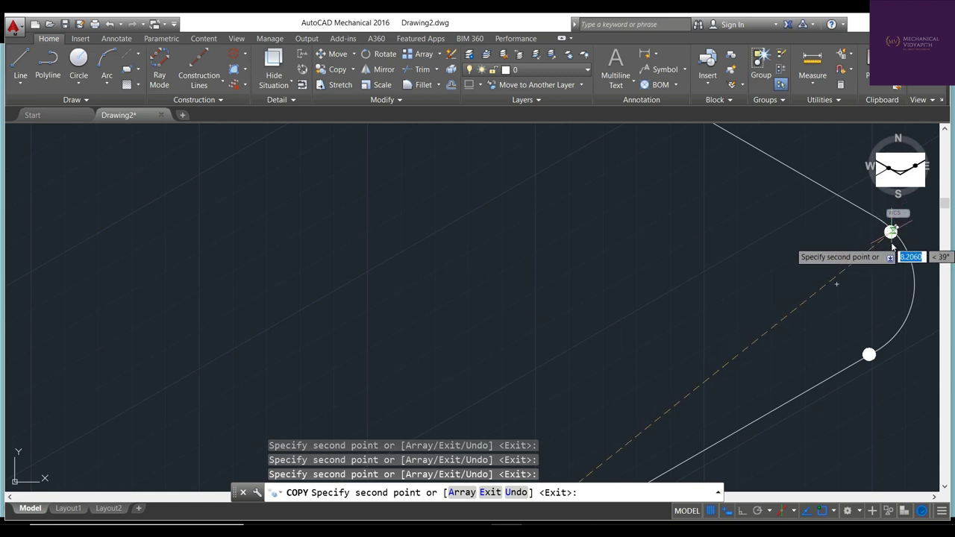
{"action": "left_click", "coordinate": [879, 232]}
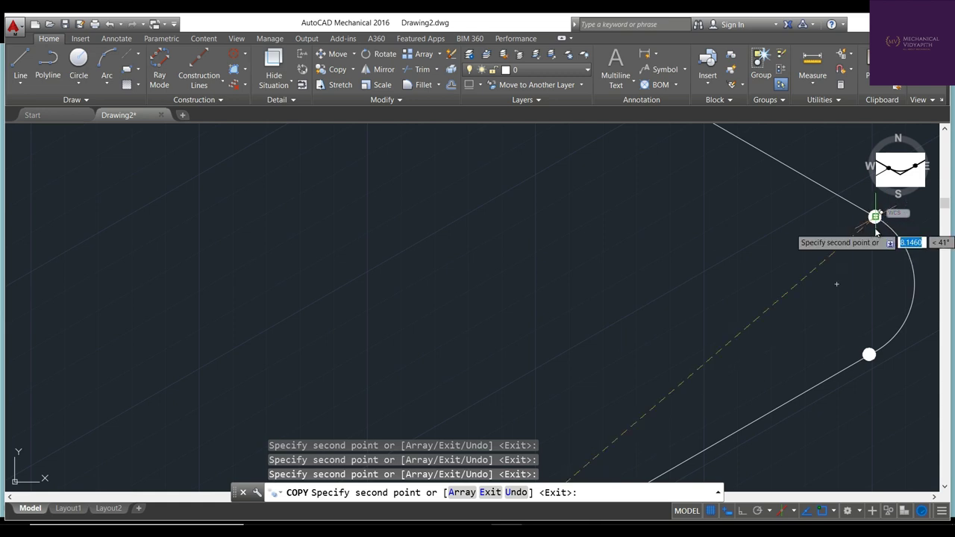
{"action": "scroll", "coordinate": [856, 260], "scroll_direction": "down", "scroll_amount": 2}
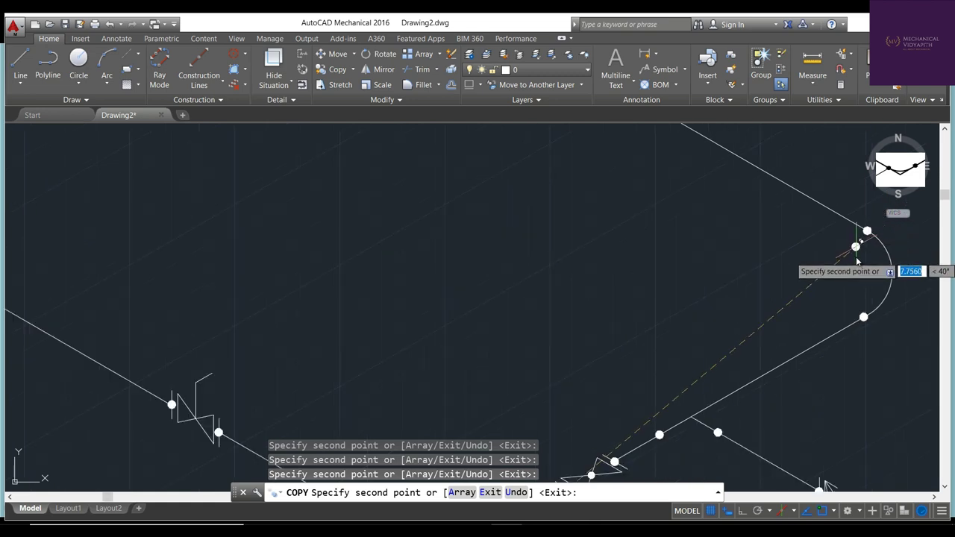
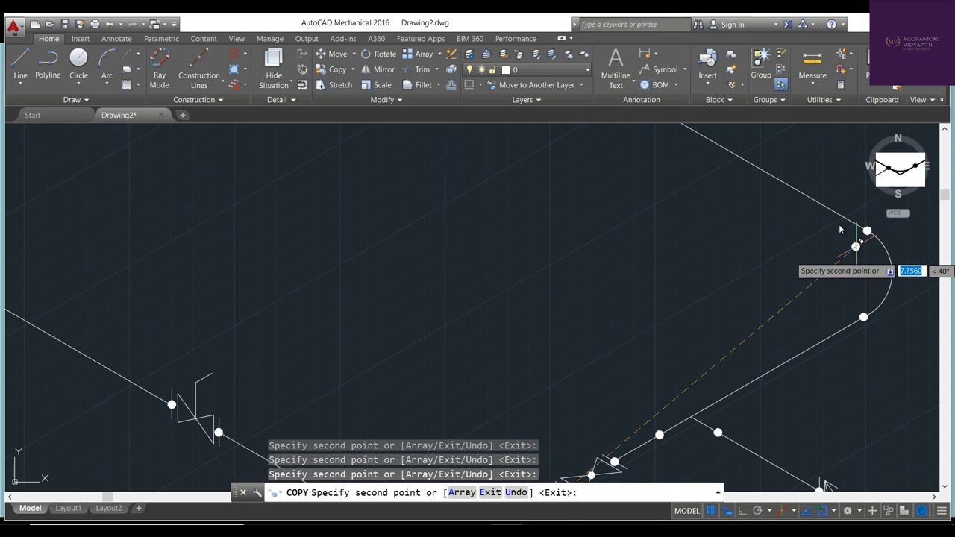
Drop node circle copies at the line's top endpoint, the pipe's left end and the pipe end near the bend
{"action": "left_click", "coordinate": [706, 138]}
{"action": "scroll", "coordinate": [677, 211], "scroll_direction": "down", "scroll_amount": 2}
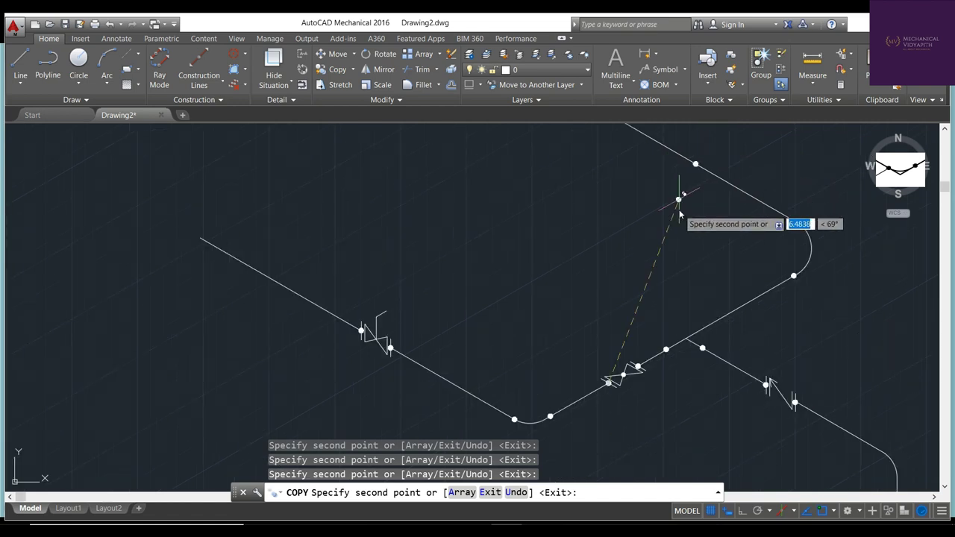
{"action": "scroll", "coordinate": [679, 214], "scroll_direction": "down", "scroll_amount": 2}
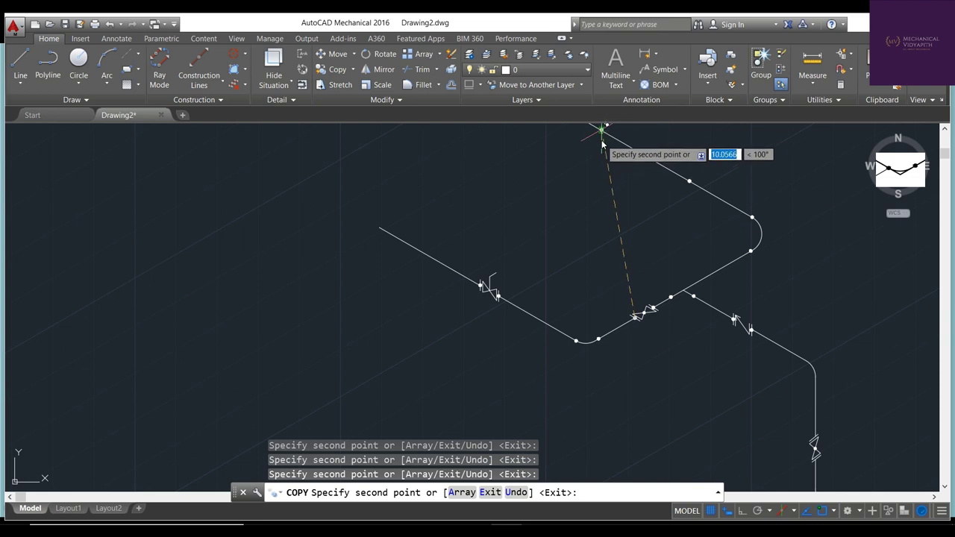
{"action": "scroll", "coordinate": [600, 141], "scroll_direction": "up", "scroll_amount": 5}
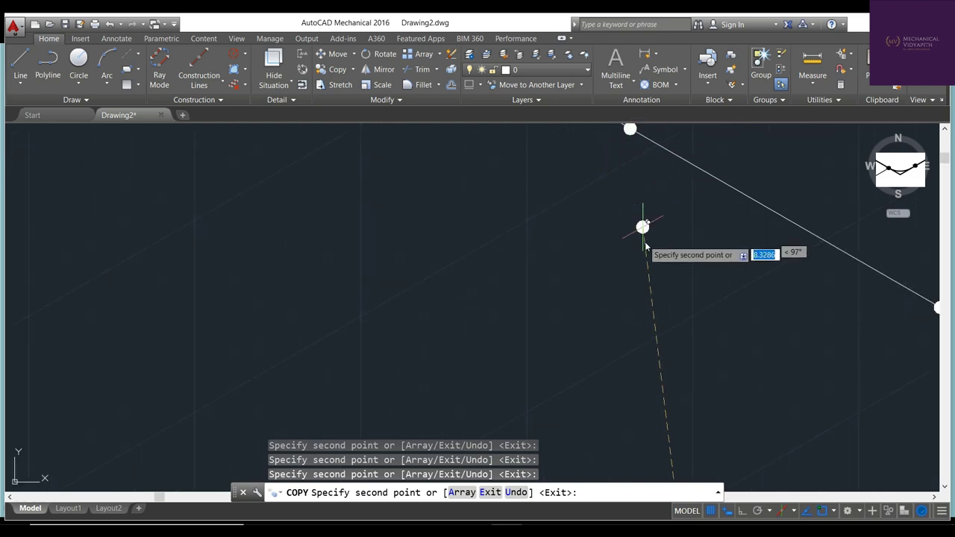
{"action": "scroll", "coordinate": [646, 247], "scroll_direction": "down", "scroll_amount": 4}
{"action": "scroll", "coordinate": [663, 310], "scroll_direction": "down", "scroll_amount": 4}
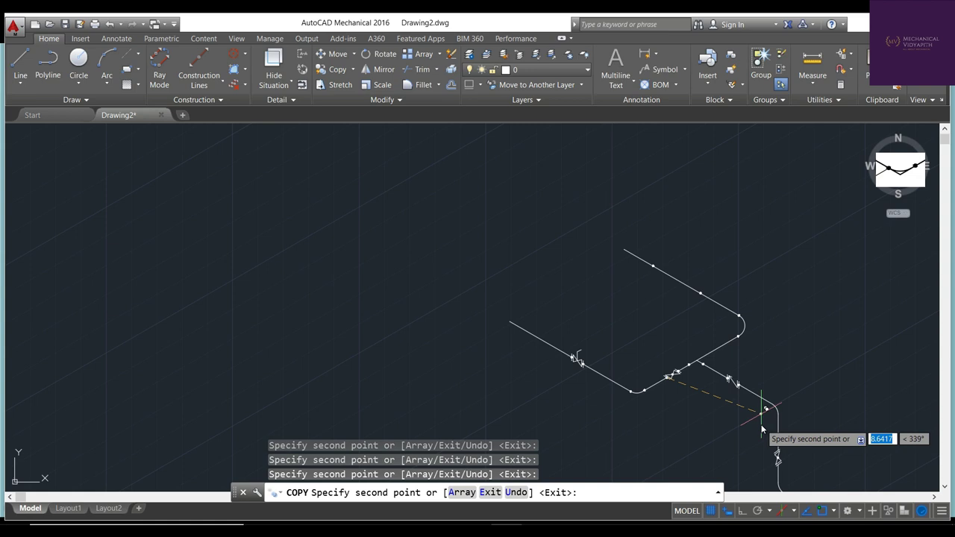
{"action": "left_click", "coordinate": [509, 333]}
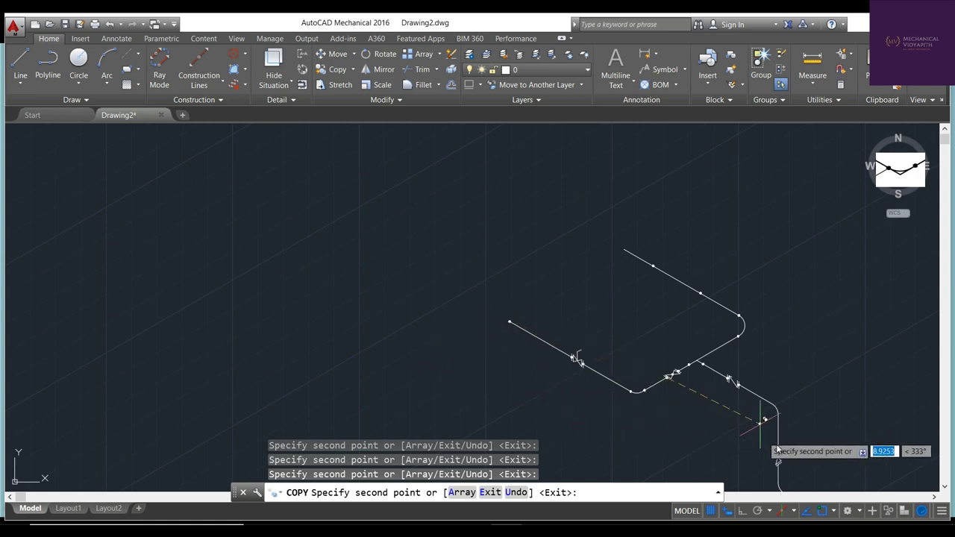
{"action": "scroll", "coordinate": [796, 439], "scroll_direction": "up", "scroll_amount": 4}
{"action": "scroll", "coordinate": [752, 409], "scroll_direction": "up", "scroll_amount": 2}
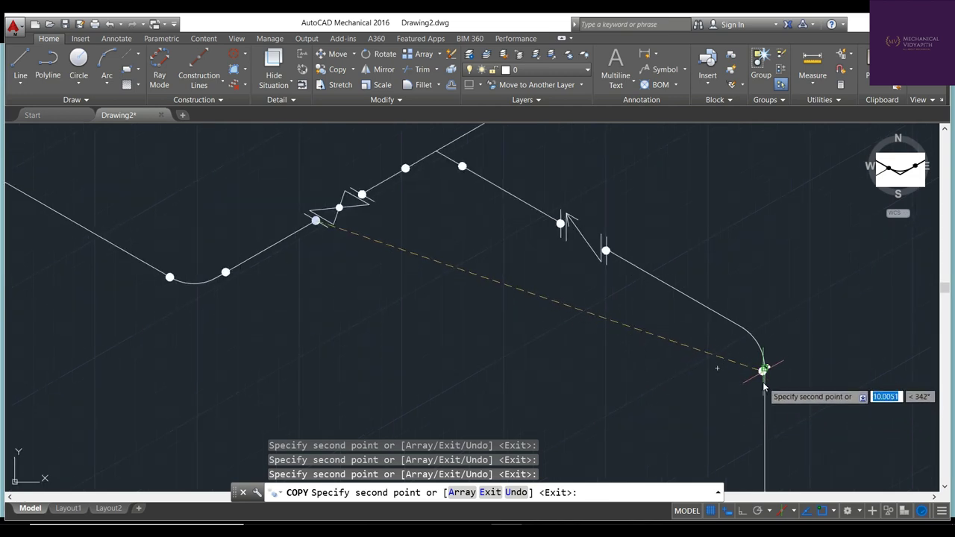
{"action": "left_click", "coordinate": [764, 368]}
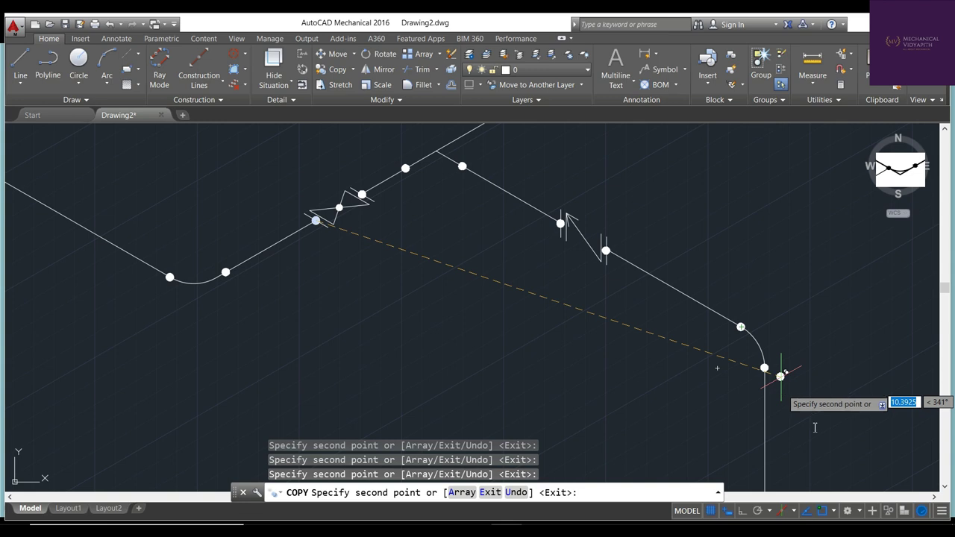
Place node circles at the start and end of the vertical run's bend and further down the run
{"action": "scroll", "coordinate": [820, 446], "scroll_direction": "down", "scroll_amount": 2}
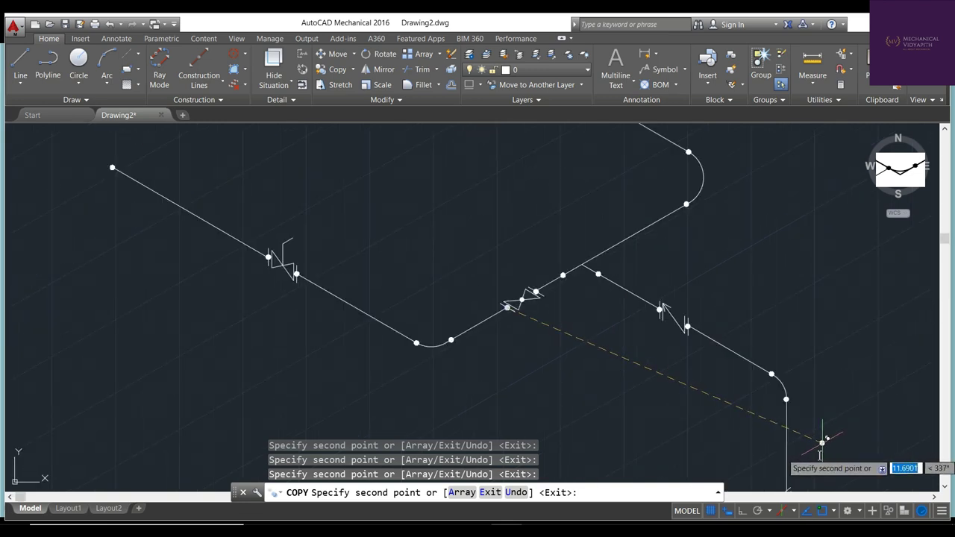
{"action": "middle_click_drag", "start_coordinate": [819, 446], "coordinate": [748, 268]}
{"action": "scroll", "coordinate": [778, 311], "scroll_direction": "up", "scroll_amount": 2}
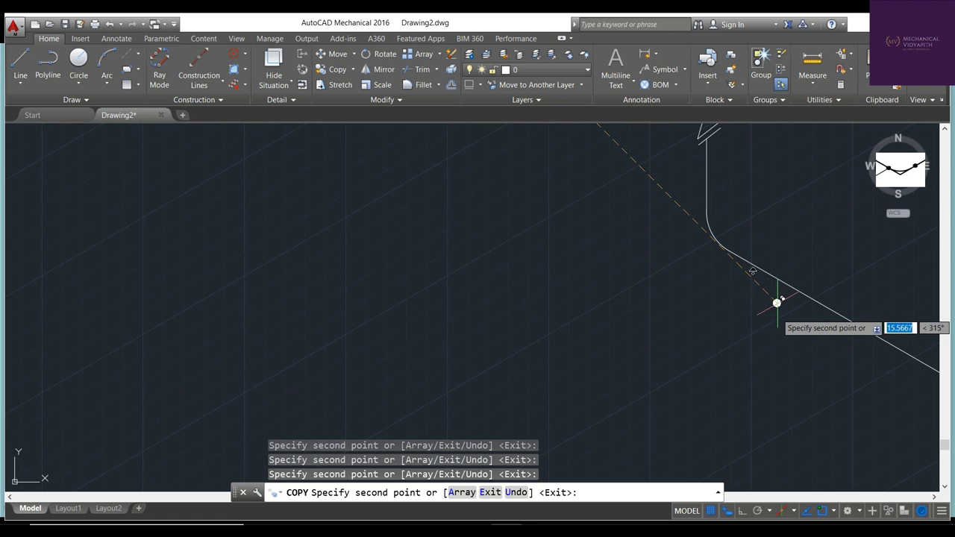
{"action": "left_click", "coordinate": [706, 202]}
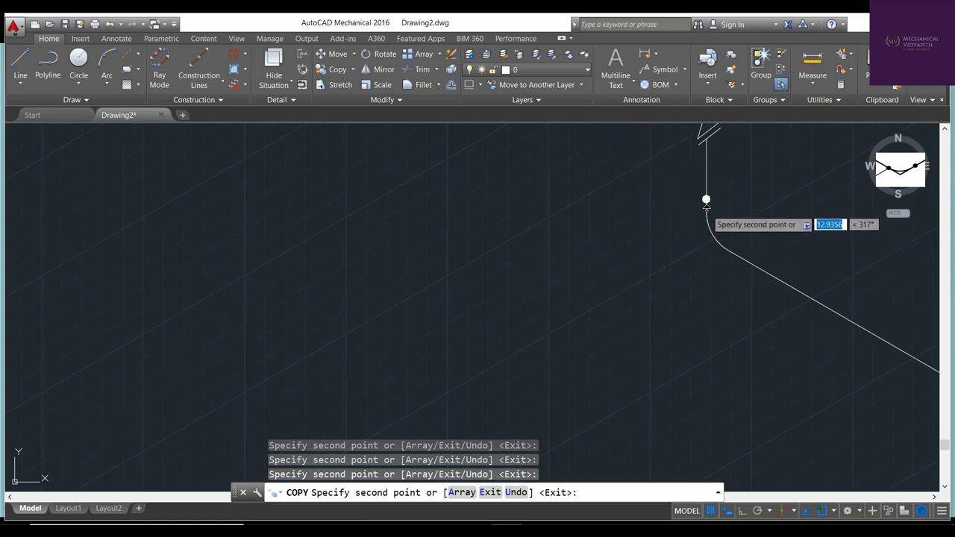
{"action": "left_click", "coordinate": [737, 255]}
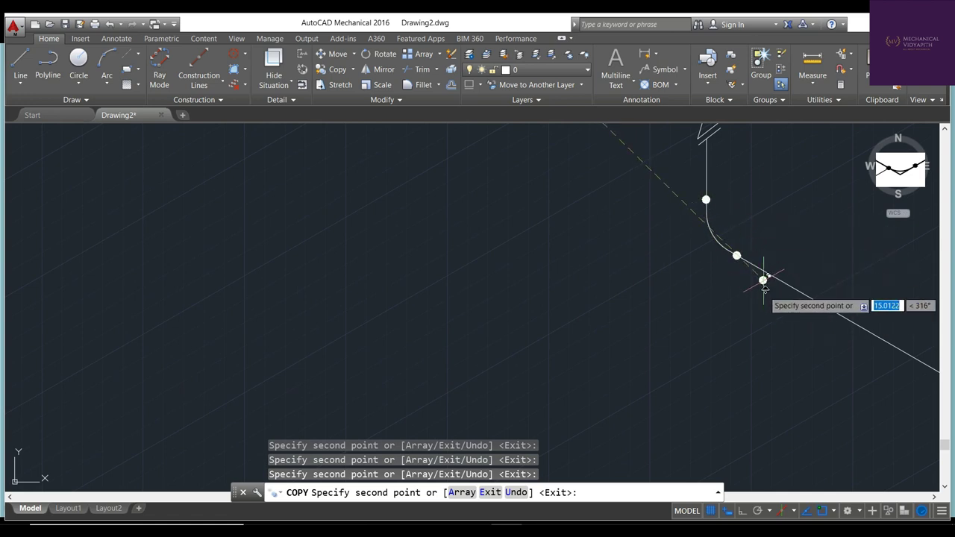
{"action": "left_click", "coordinate": [855, 323]}
Add a node circle on the long lower pipe run and bring its end into view
{"action": "scroll", "coordinate": [883, 365], "scroll_direction": "down", "scroll_amount": 4}
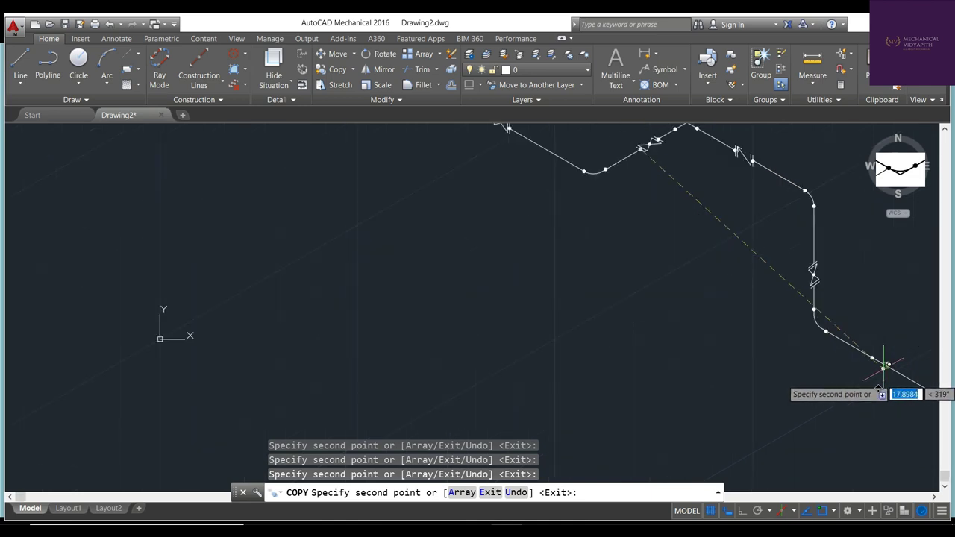
{"action": "middle_click_drag", "start_coordinate": [848, 427], "coordinate": [748, 397]}
{"action": "scroll", "coordinate": [739, 358], "scroll_direction": "down", "scroll_amount": 4}
{"action": "scroll", "coordinate": [736, 351], "scroll_direction": "down", "scroll_amount": 2}
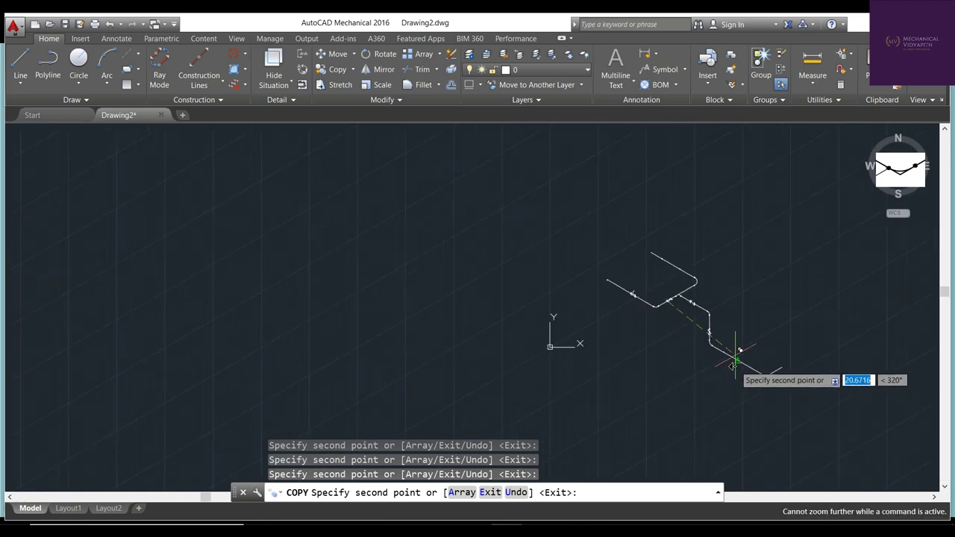
{"action": "scroll", "coordinate": [735, 366], "scroll_direction": "up", "scroll_amount": 6}
{"action": "scroll", "coordinate": [732, 335], "scroll_direction": "up", "scroll_amount": 4}
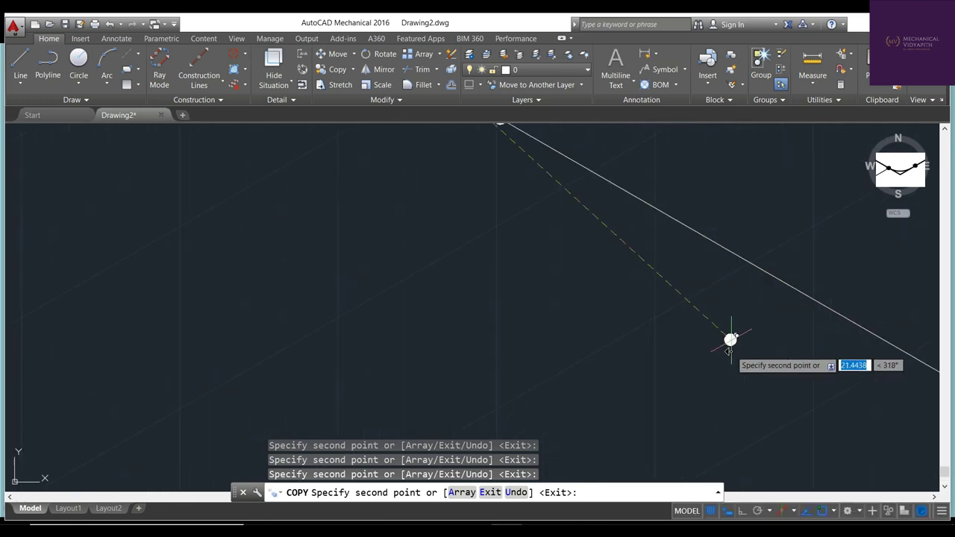
{"action": "left_click", "coordinate": [697, 235]}
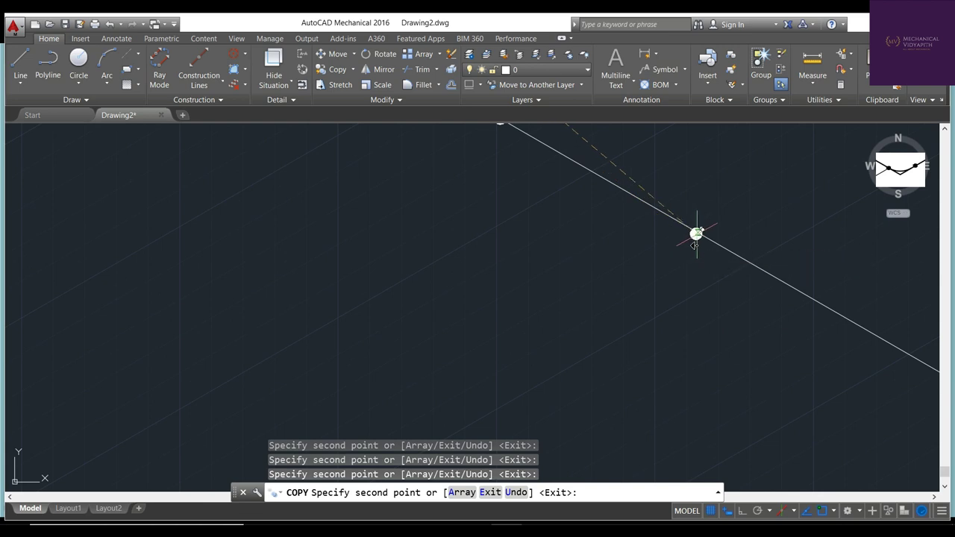
{"action": "left_click", "coordinate": [901, 351]}
{"action": "scroll", "coordinate": [888, 406], "scroll_direction": "down", "scroll_amount": 1}
{"action": "scroll", "coordinate": [885, 407], "scroll_direction": "down", "scroll_amount": 1}
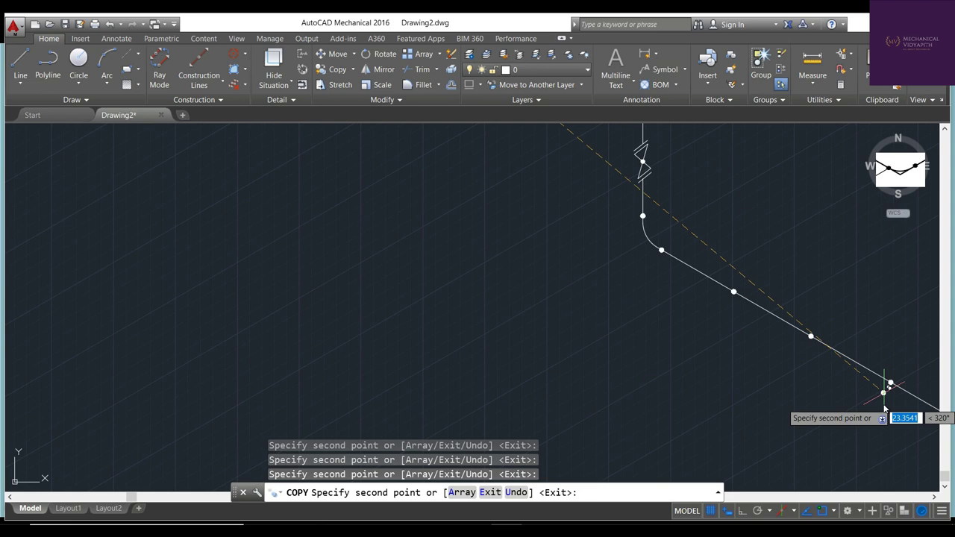
{"action": "scroll", "coordinate": [886, 413], "scroll_direction": "down", "scroll_amount": 1}
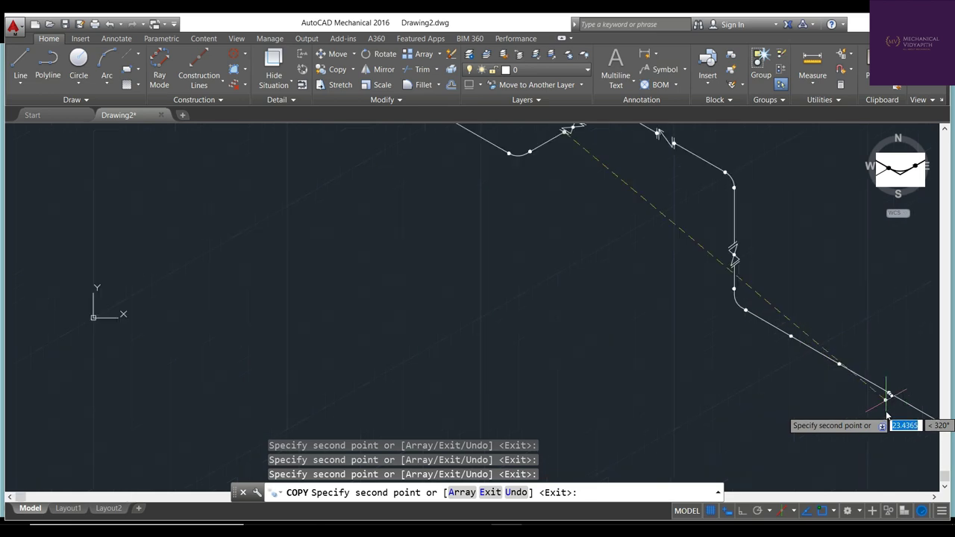
{"action": "mouse_move", "coordinate": [888, 440]}
{"action": "middle_mouse_down"}
{"action": "mouse_move", "coordinate": [857, 424]}
{"action": "mouse_move", "coordinate": [853, 406]}
{"action": "middle_mouse_up"}
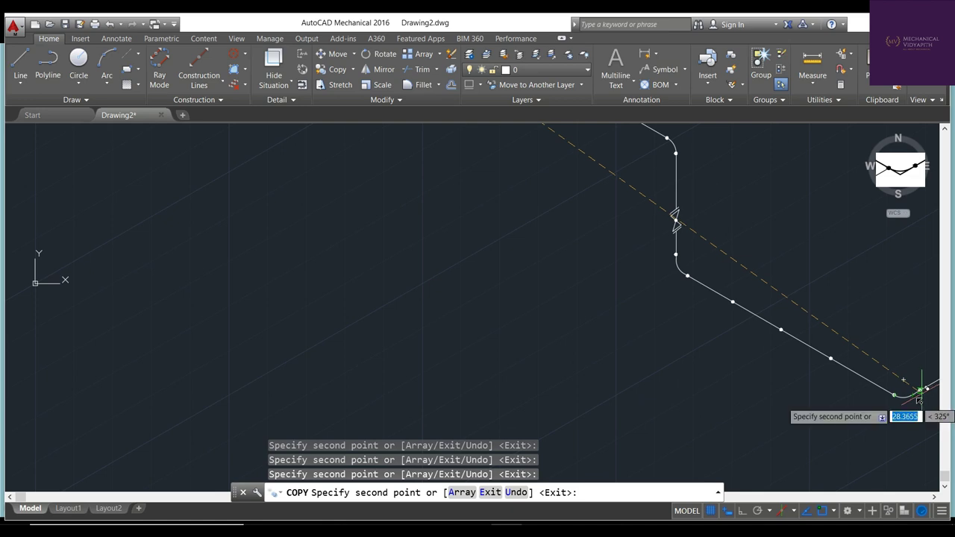
Stop copying, clear the selection and scroll right to reveal the lower run's open stub
{"action": "key", "text": "Escape"}
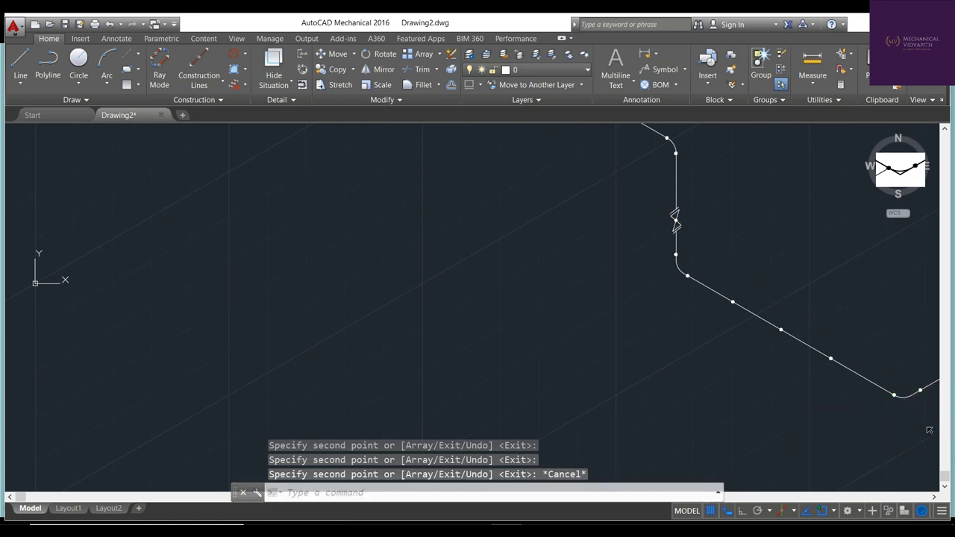
{"action": "left_click", "coordinate": [927, 389]}
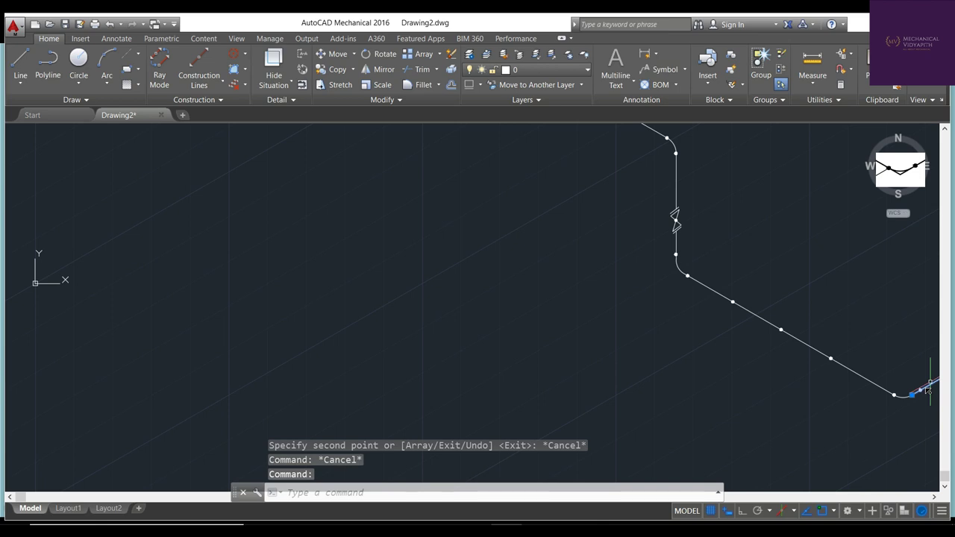
{"action": "key", "text": "Escape"}
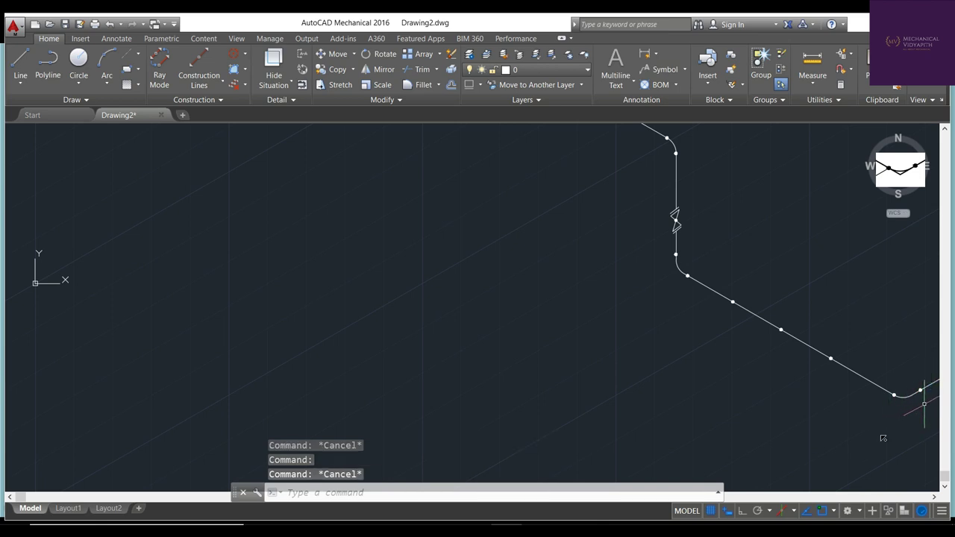
{"action": "left_click", "coordinate": [934, 498]}
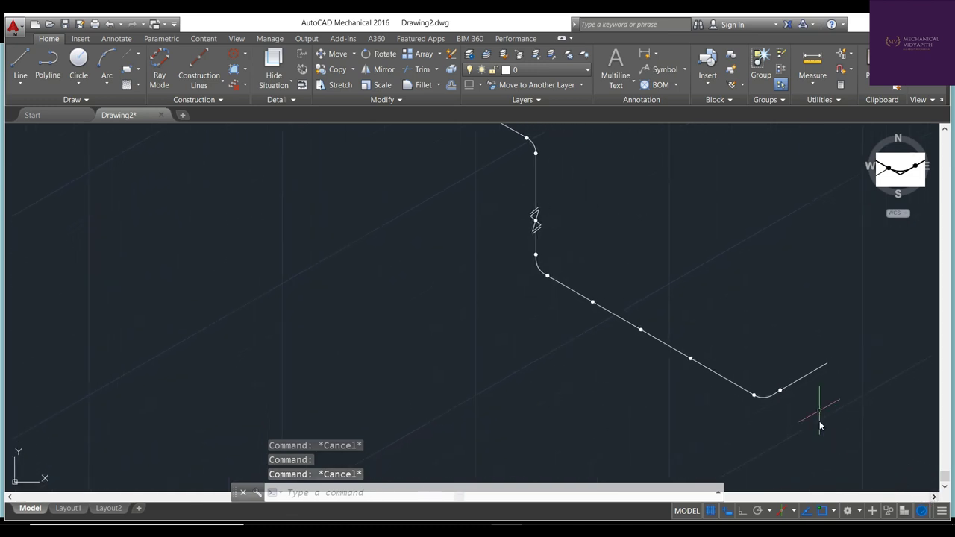
{"action": "left_click", "coordinate": [535, 494]}
{"action": "type", "text": "ex"}
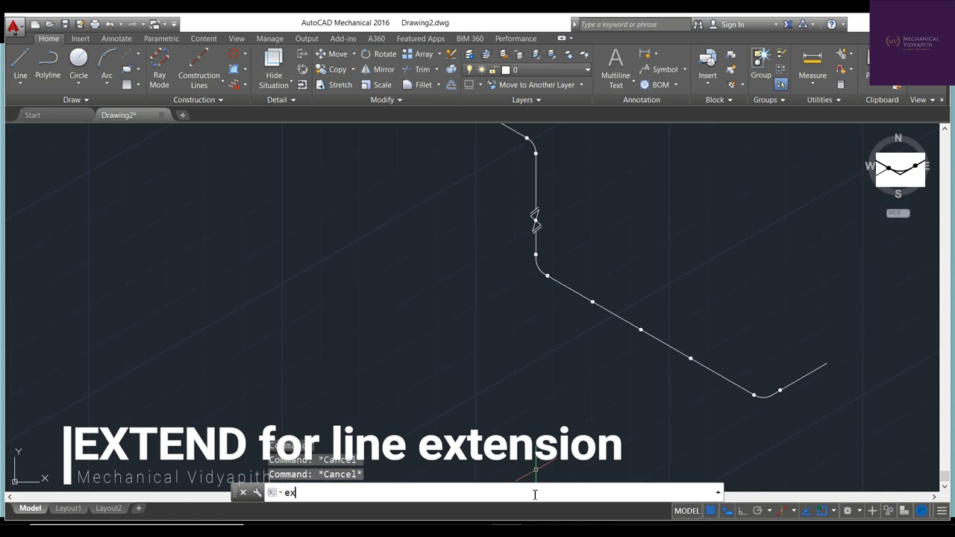
Try extending the short end segment of the lower run to the adjacent sloping run
{"action": "type", "text": "tend"}
{"action": "key", "text": "Return"}
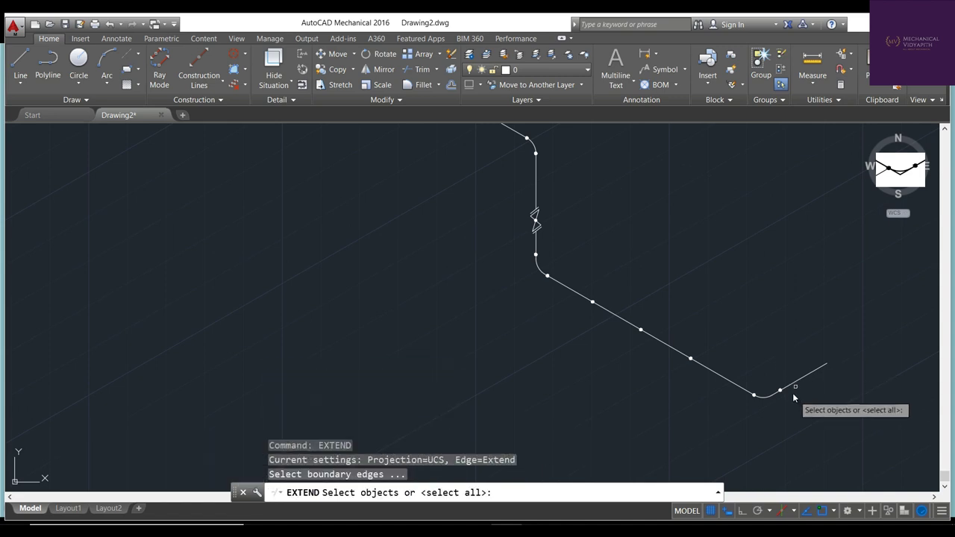
{"action": "left_click", "coordinate": [794, 387]}
{"action": "key", "text": "Return"}
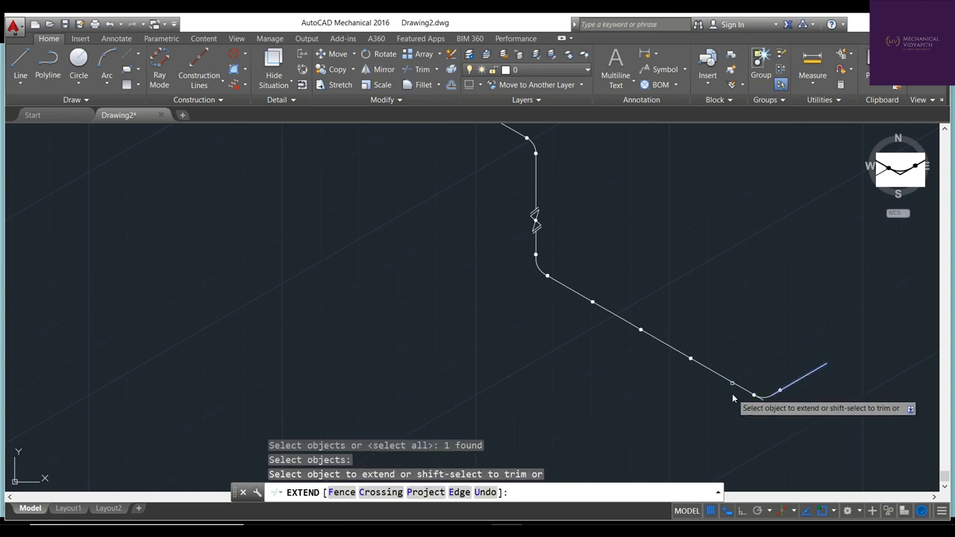
{"action": "right_click", "coordinate": [797, 456]}
{"action": "left_click", "coordinate": [815, 333]}
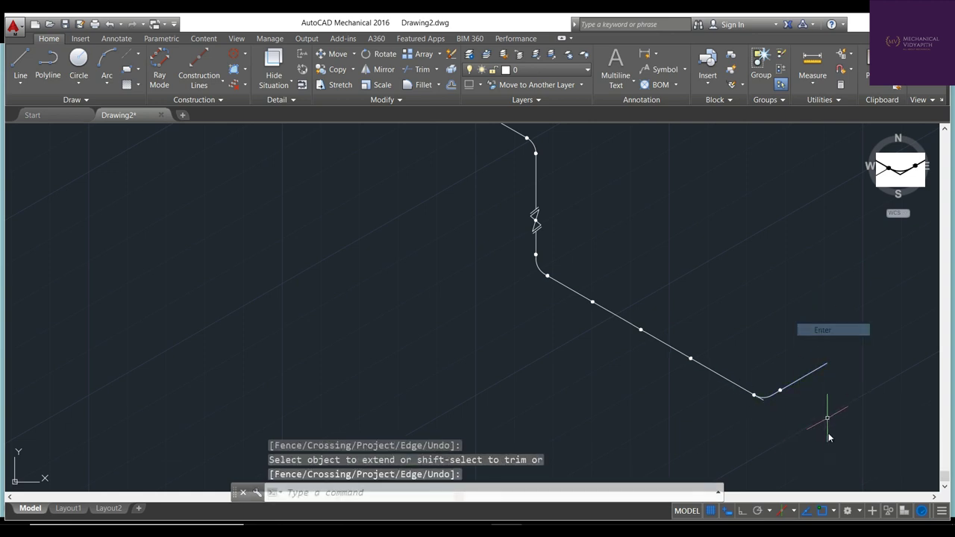
{"action": "right_click", "coordinate": [828, 433]}
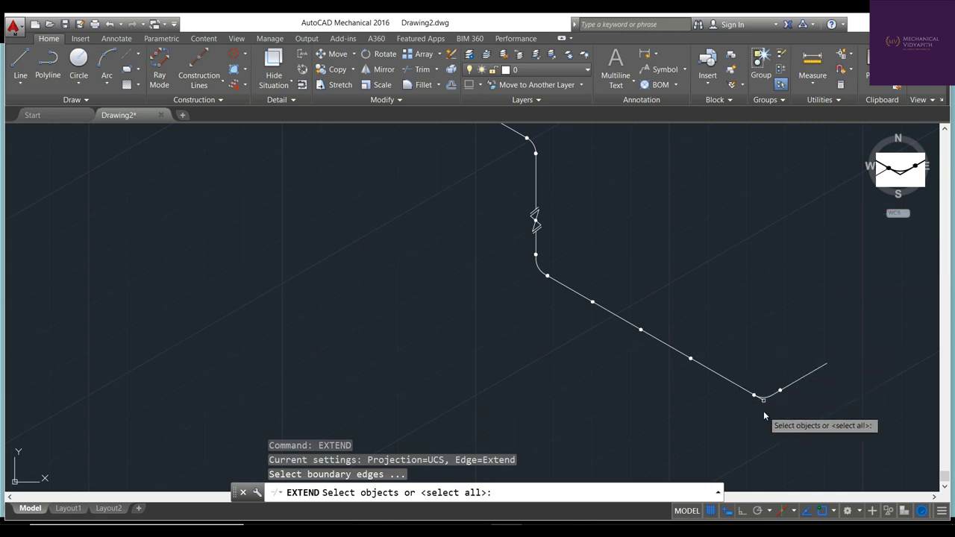
{"action": "left_click", "coordinate": [761, 400]}
{"action": "key", "text": "Return"}
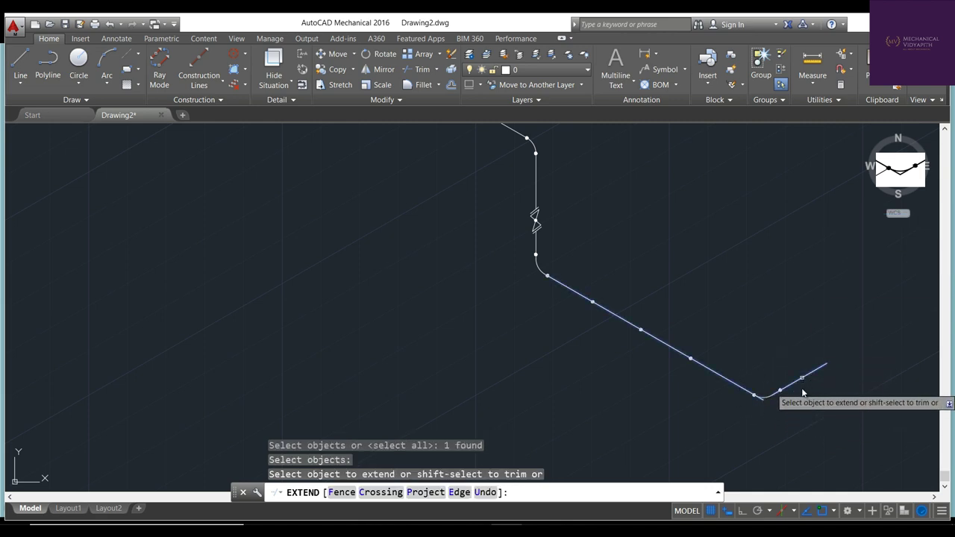
{"action": "left_click", "coordinate": [802, 378]}
{"action": "key", "text": "Escape"}
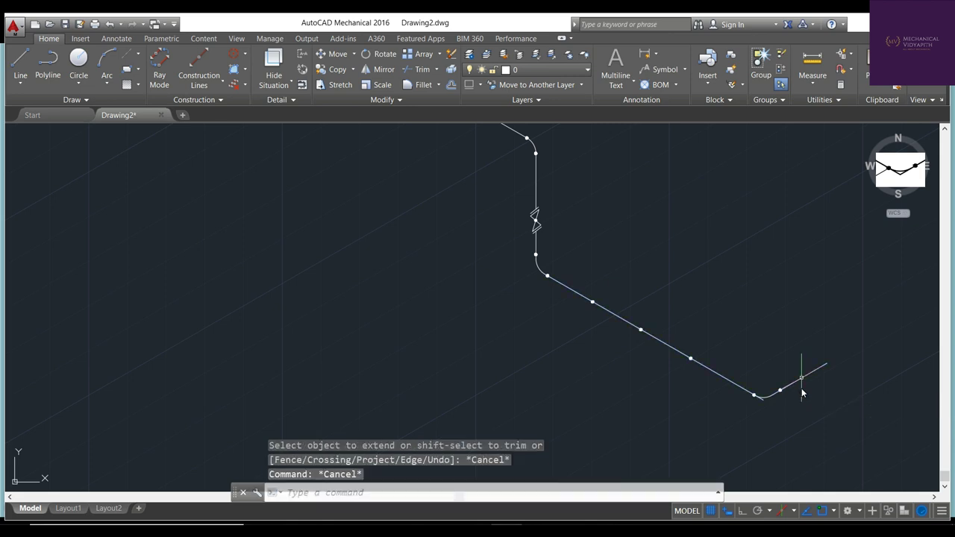
Extend the short end run to the long diagonal run used as boundary
{"action": "type", "text": "EXTE"}
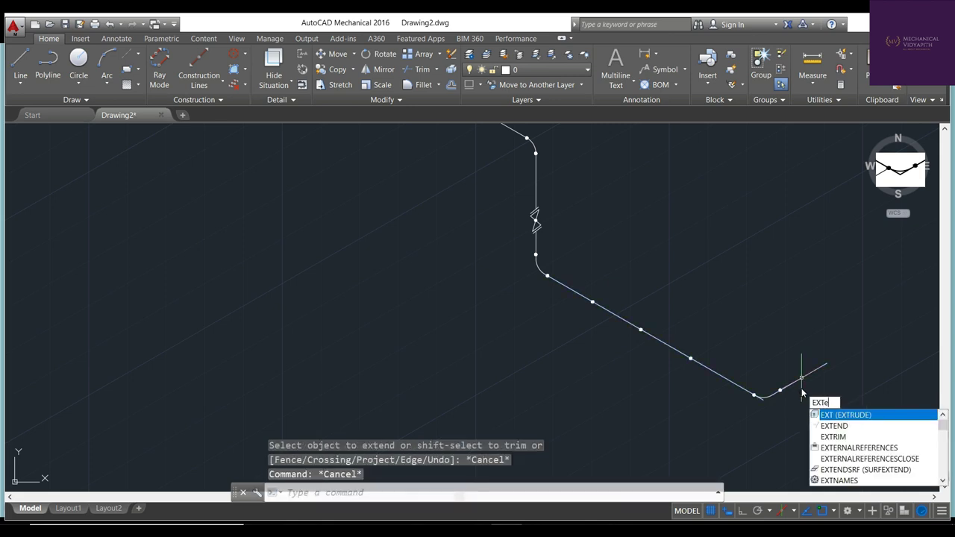
{"action": "type", "text": "n"}
{"action": "key", "text": "Return"}
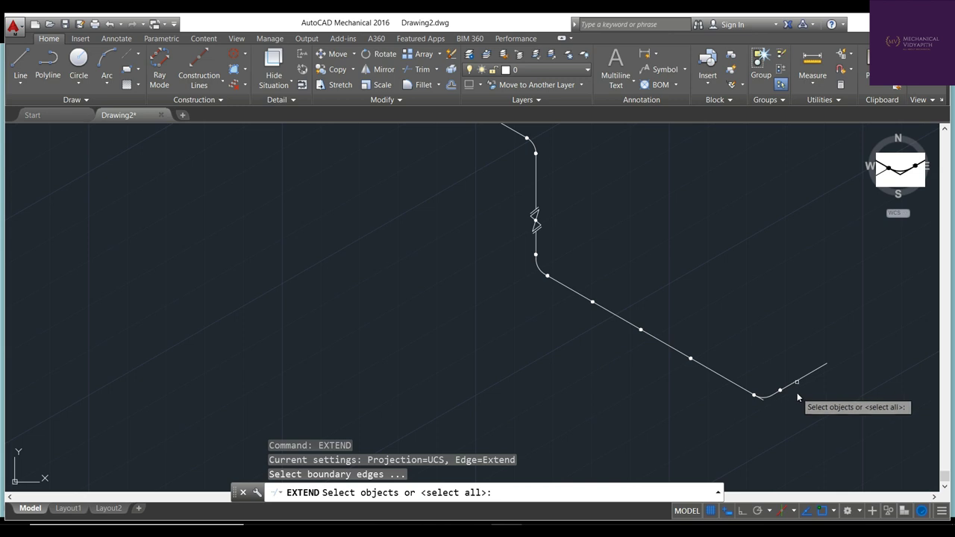
{"action": "left_click", "coordinate": [797, 392]}
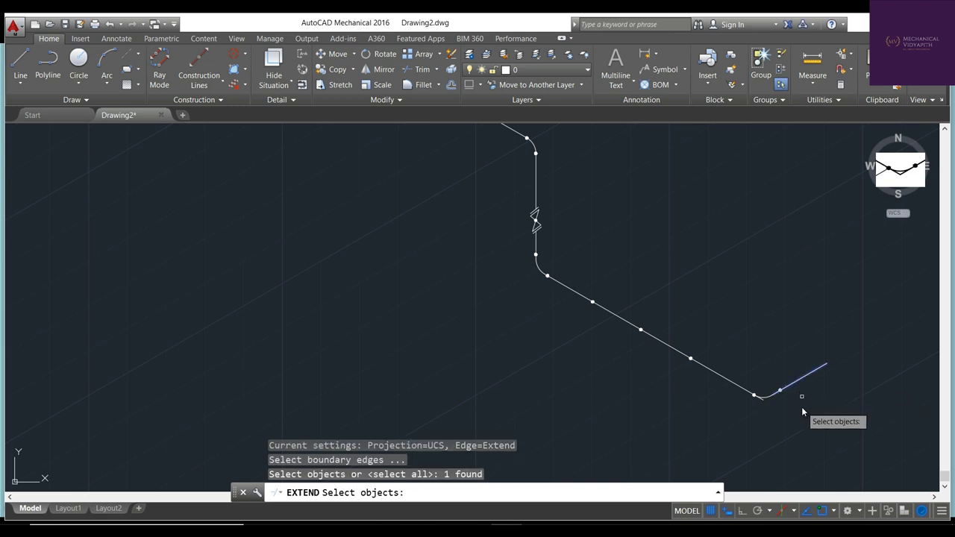
{"action": "key", "text": "Return"}
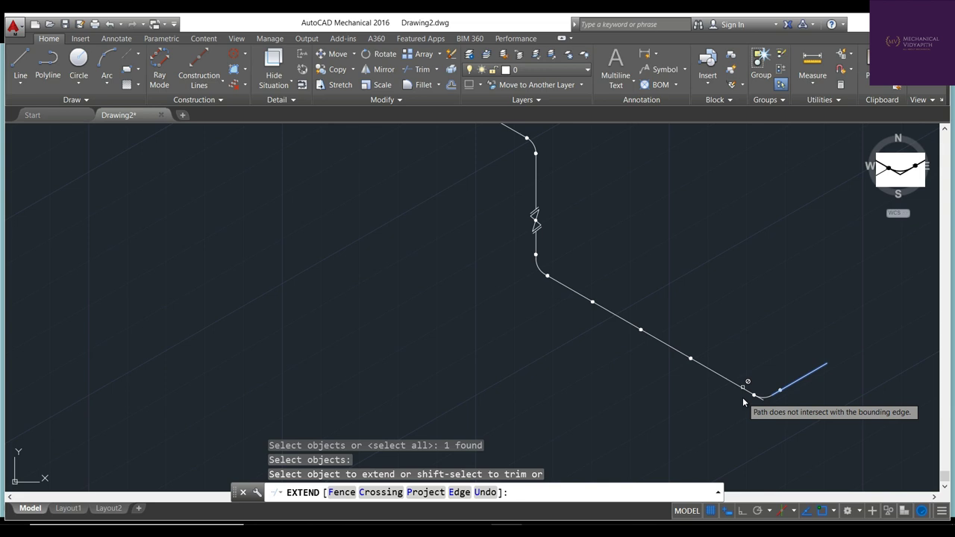
{"action": "key", "text": "Escape"}
{"action": "type", "text": "exten"}
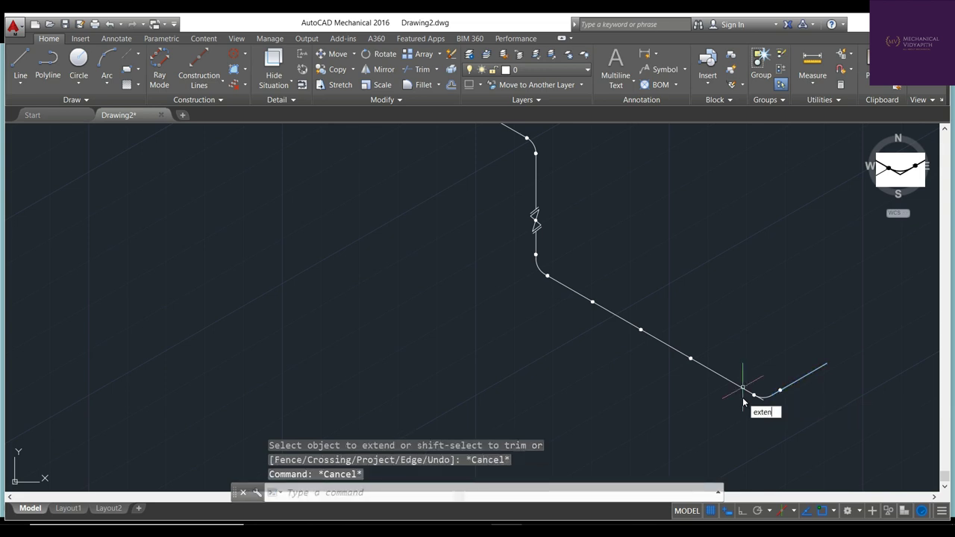
{"action": "type", "text": "d"}
{"action": "key", "text": "Return"}
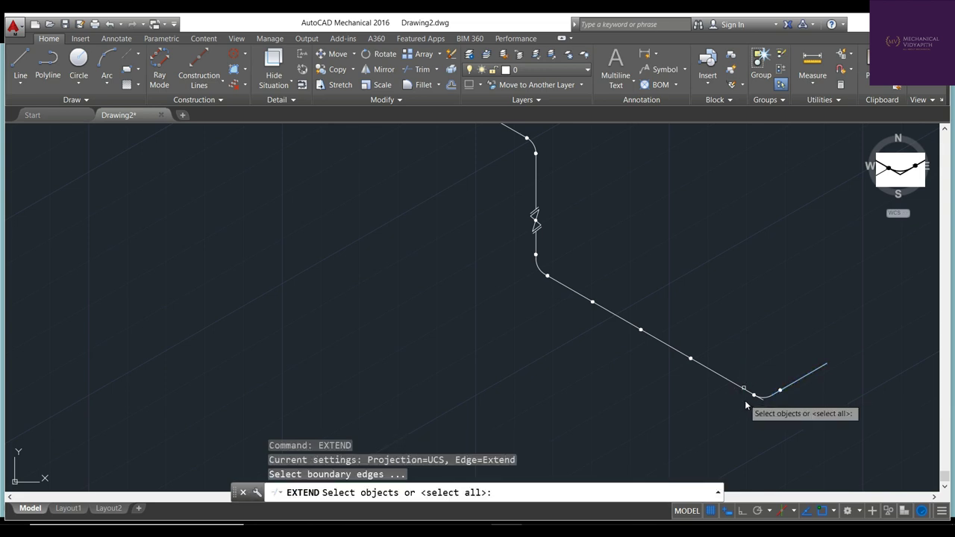
{"action": "left_click", "coordinate": [745, 391]}
{"action": "key", "text": "Return"}
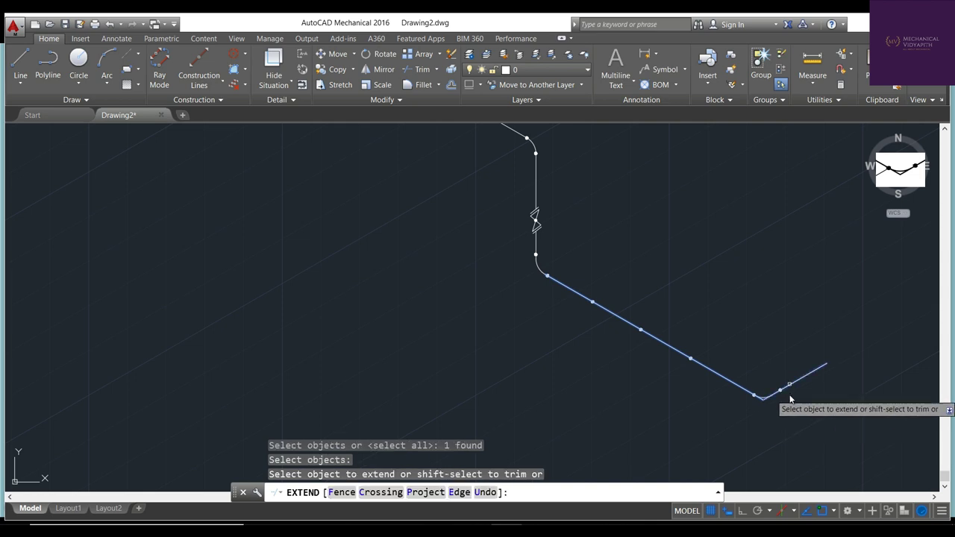
{"action": "left_click", "coordinate": [790, 396]}
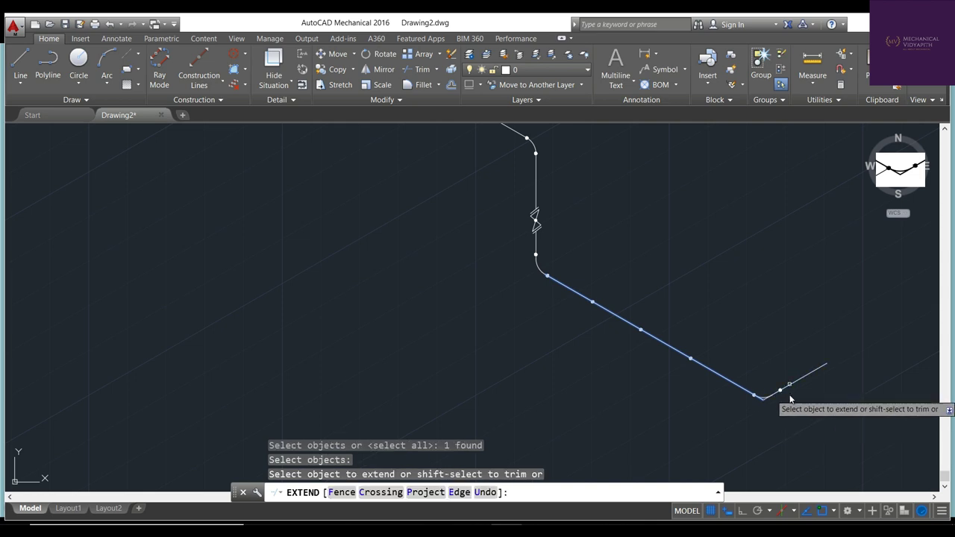
{"action": "right_click", "coordinate": [613, 393]}
{"action": "left_click", "coordinate": [627, 396]}
Attempt to extend the vertical run to the diagonal, then switch the isoplane to top
{"action": "right_click", "coordinate": [511, 326]}
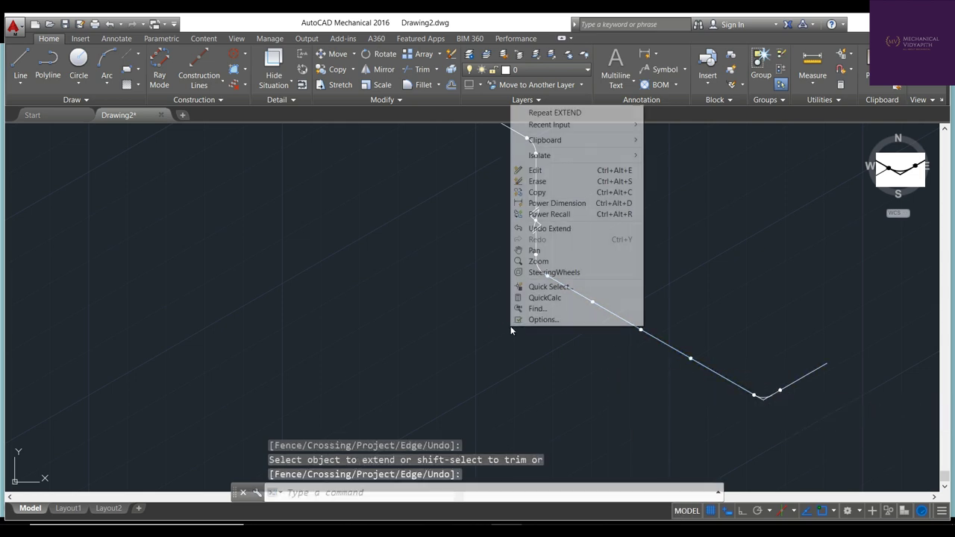
{"action": "left_click", "coordinate": [552, 112]}
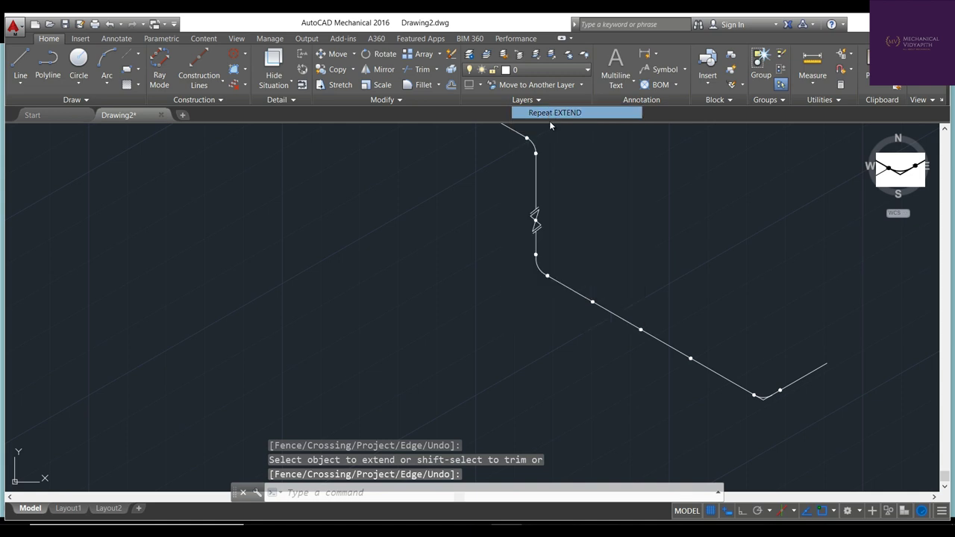
{"action": "left_click", "coordinate": [561, 297]}
{"action": "key", "text": "Return"}
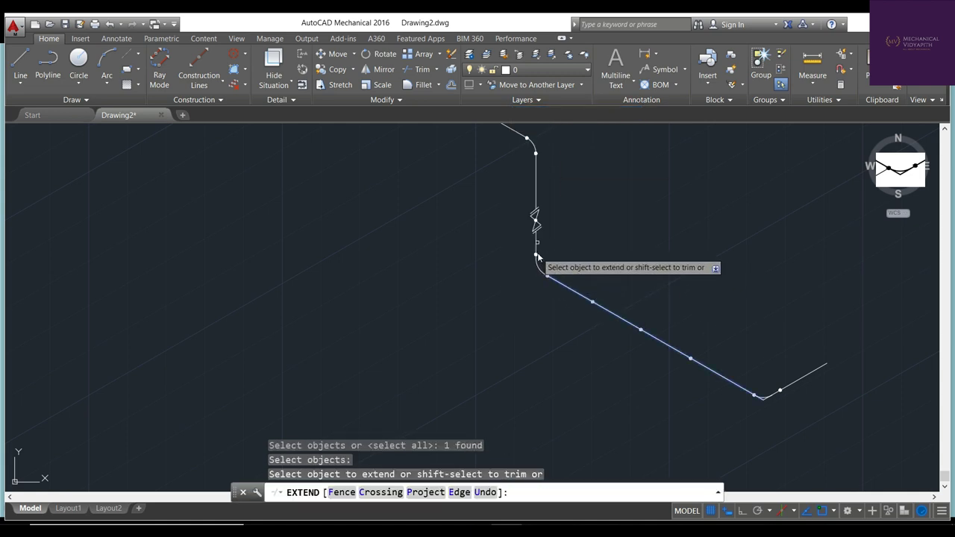
{"action": "left_click", "coordinate": [538, 256]}
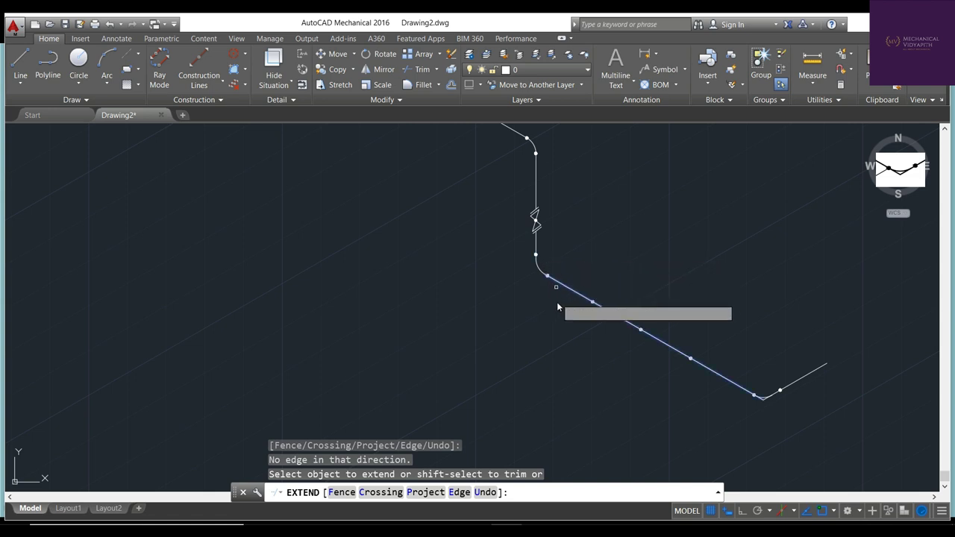
{"action": "key", "text": "Escape"}
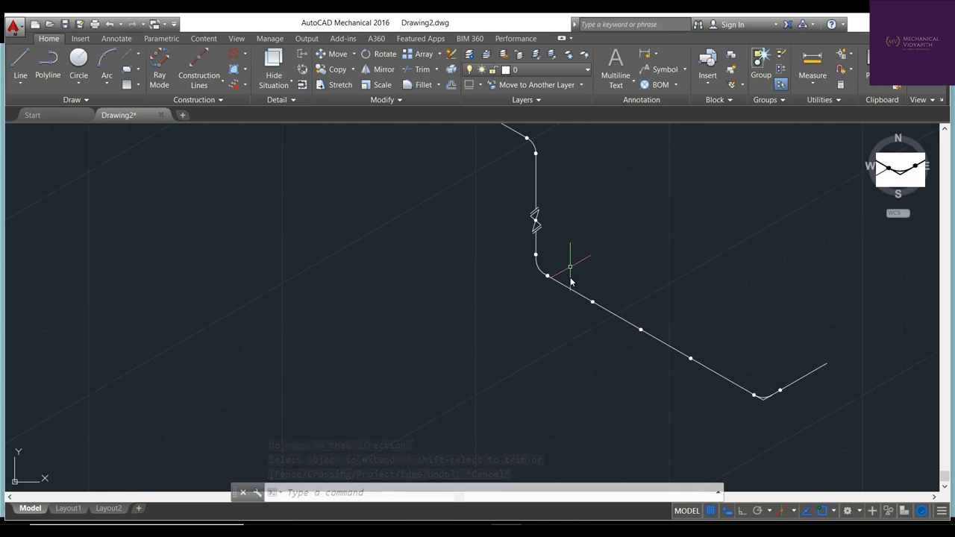
{"action": "key", "text": "F5"}
{"action": "key", "text": "F5"}
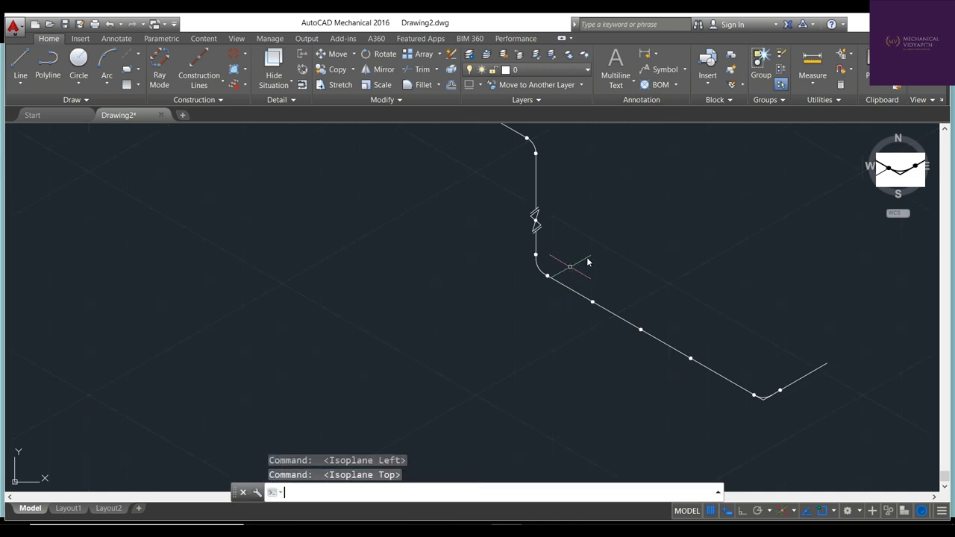
Extend the vertical run's end to meet the diagonal run
{"action": "type", "text": "exten"}
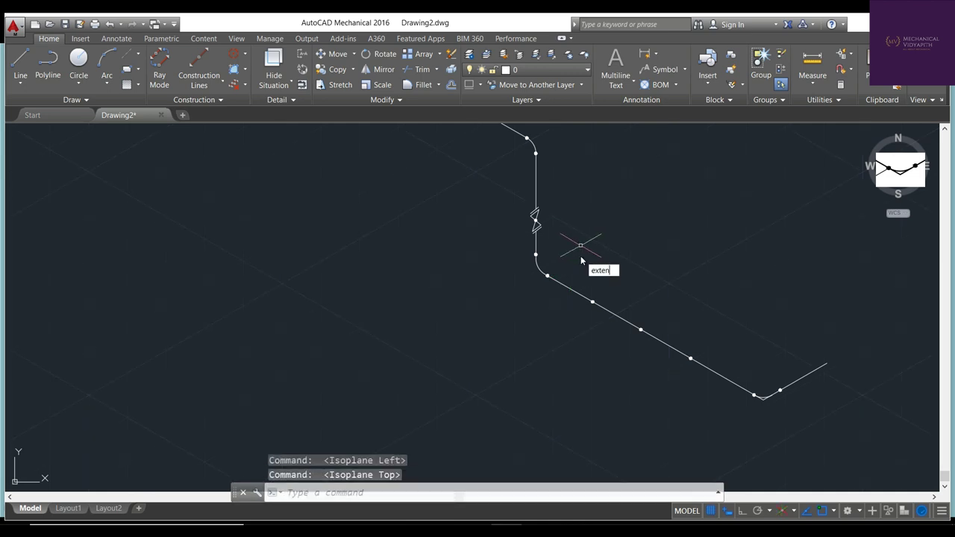
{"action": "key", "text": "Return"}
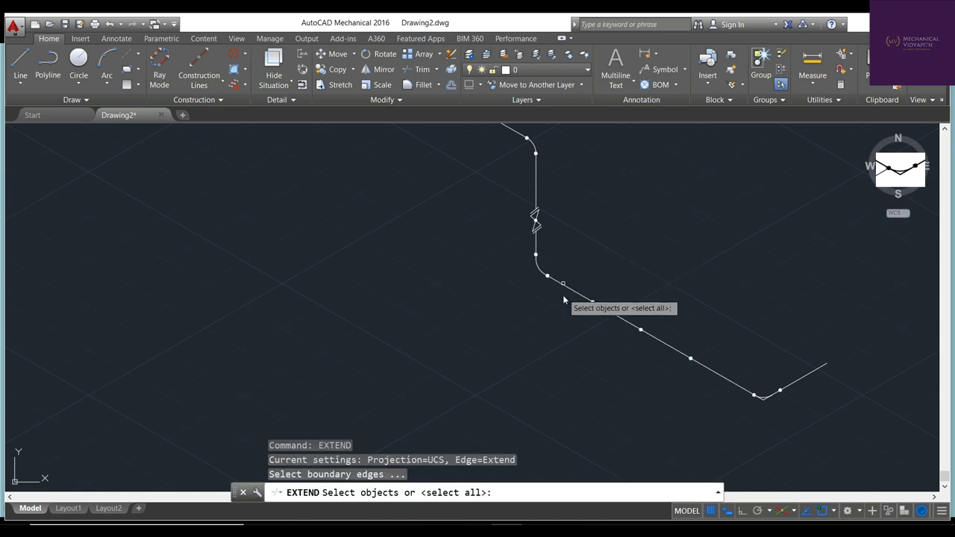
{"action": "left_click", "coordinate": [562, 287]}
{"action": "key", "text": "Return"}
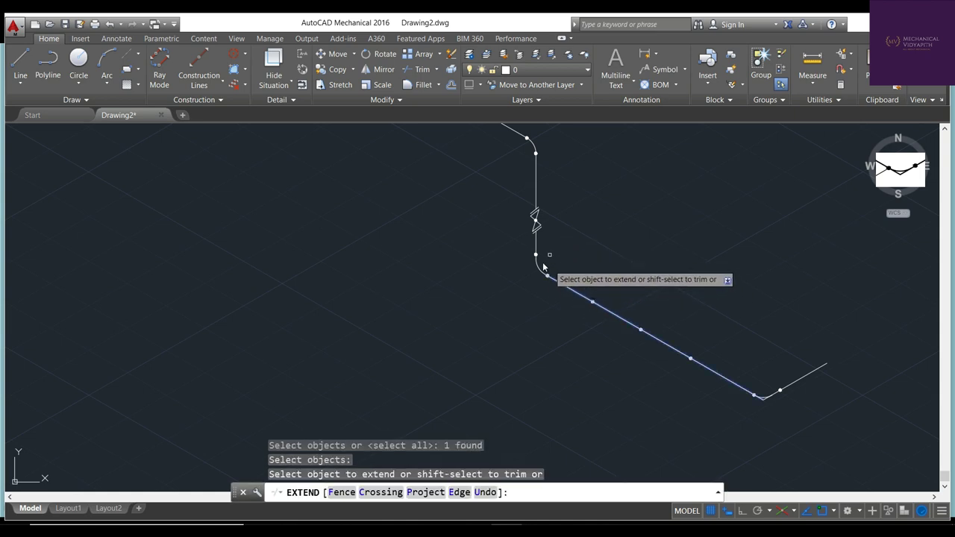
{"action": "left_click", "coordinate": [536, 263]}
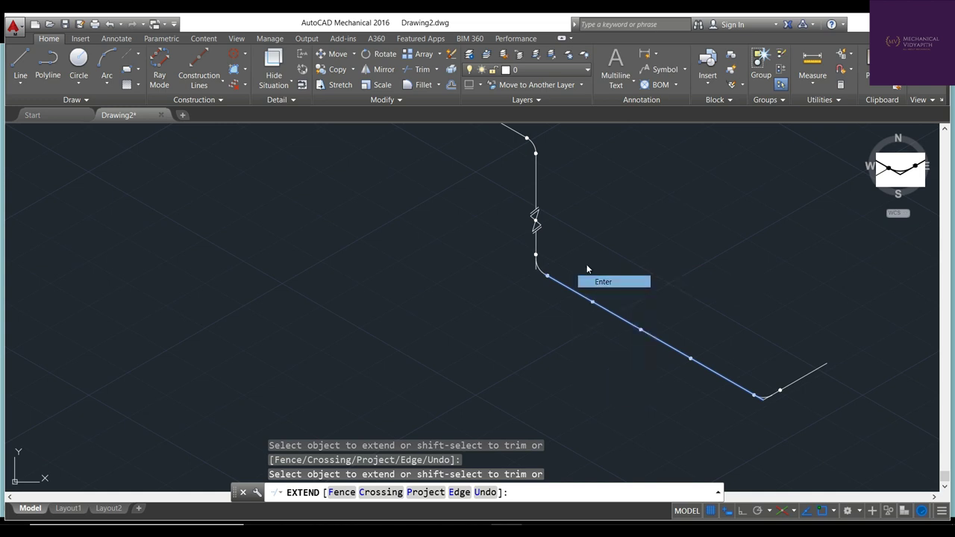
{"action": "key", "text": "Return"}
Extend the diagonal run up to the vertical run at the lower-left bend
{"action": "right_click", "coordinate": [583, 253]}
{"action": "left_click", "coordinate": [591, 255]}
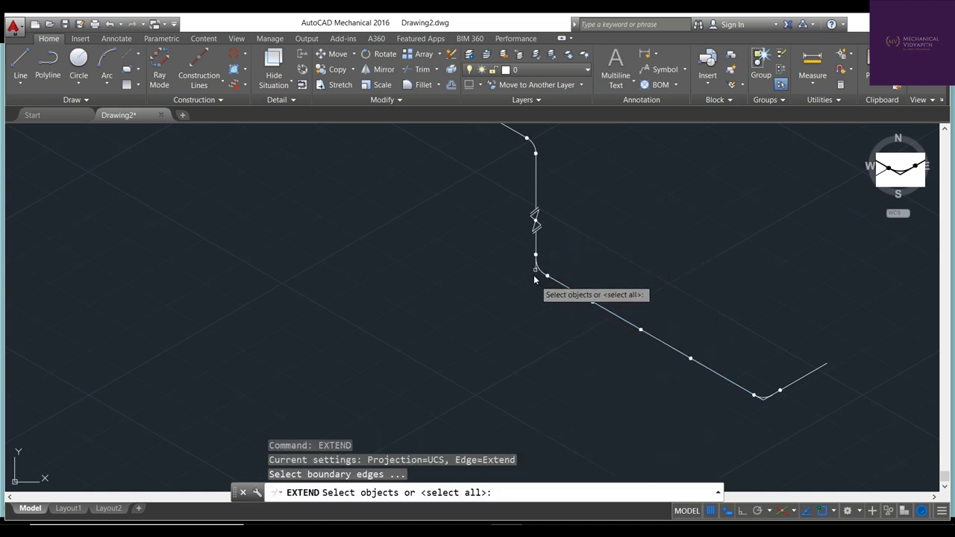
{"action": "left_click", "coordinate": [536, 263]}
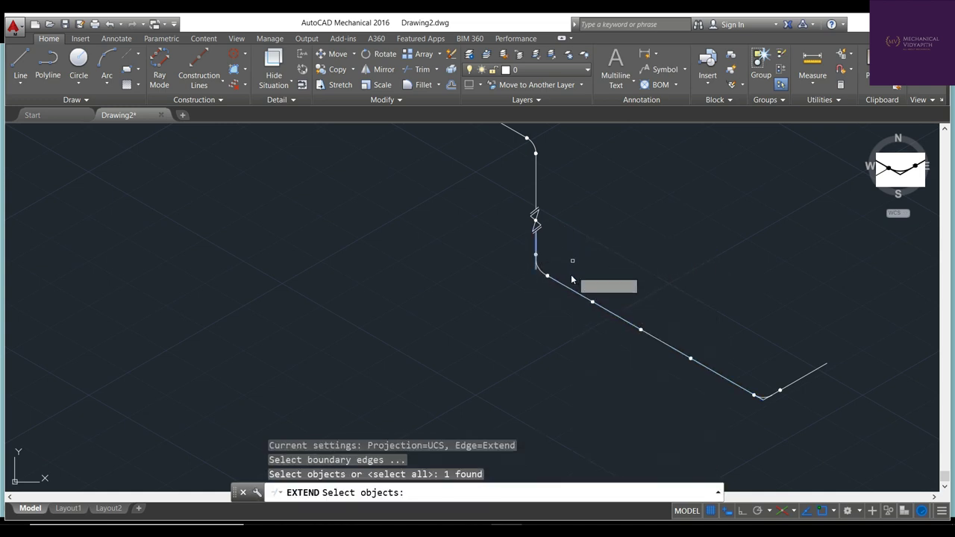
{"action": "key", "text": "Return"}
{"action": "left_click", "coordinate": [561, 292]}
{"action": "right_click", "coordinate": [557, 246]}
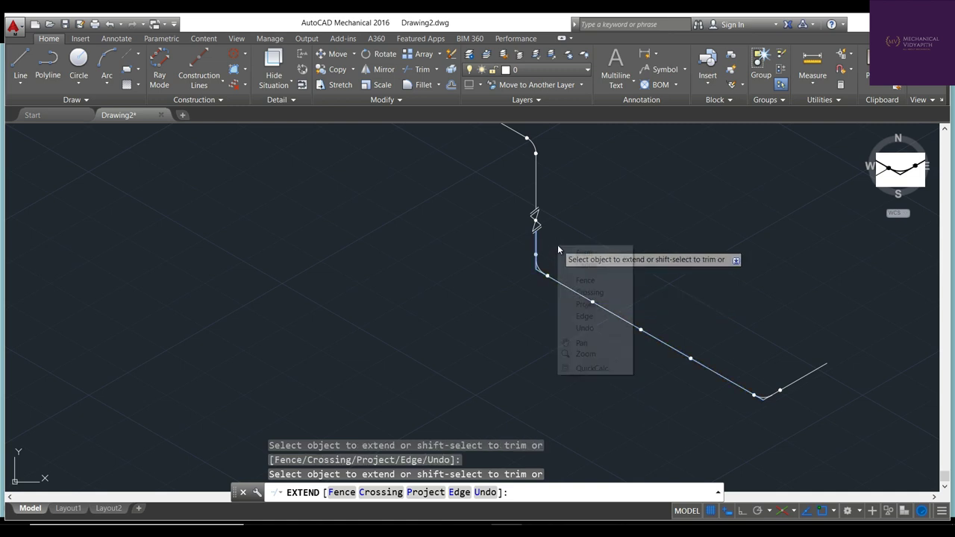
{"action": "left_click", "coordinate": [573, 254]}
Run an extend pass using the upper vertical run as the boundary edge
{"action": "right_click", "coordinate": [570, 200]}
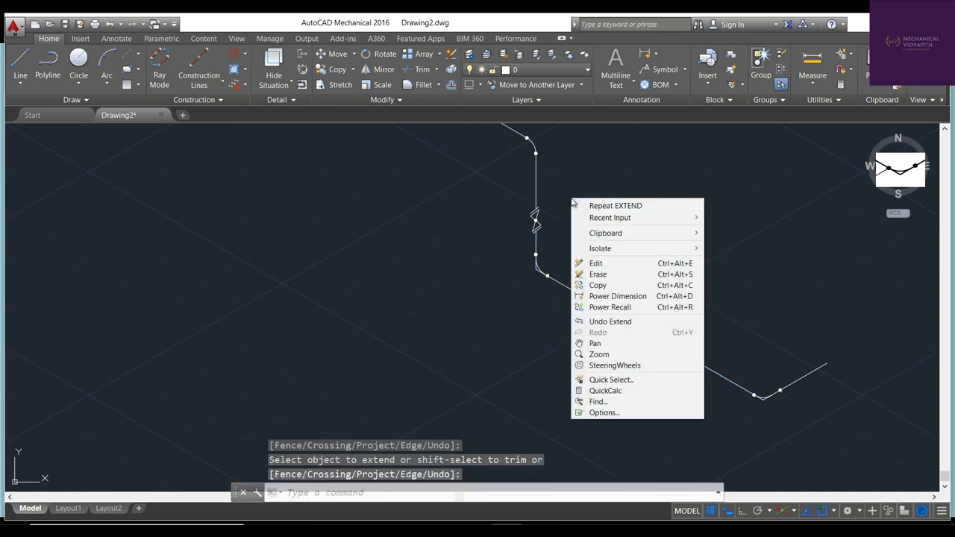
{"action": "left_click", "coordinate": [586, 204]}
{"action": "left_click", "coordinate": [537, 191]}
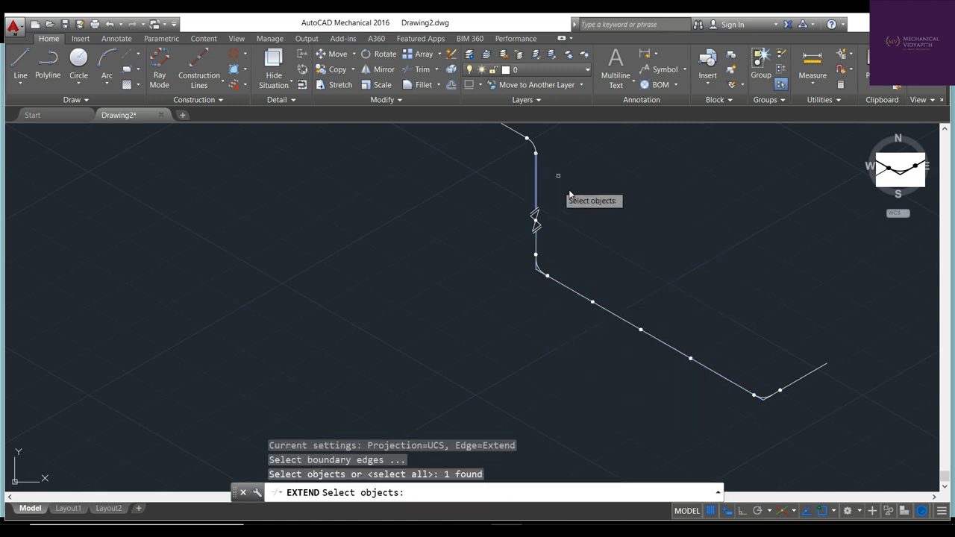
{"action": "key", "text": "Return"}
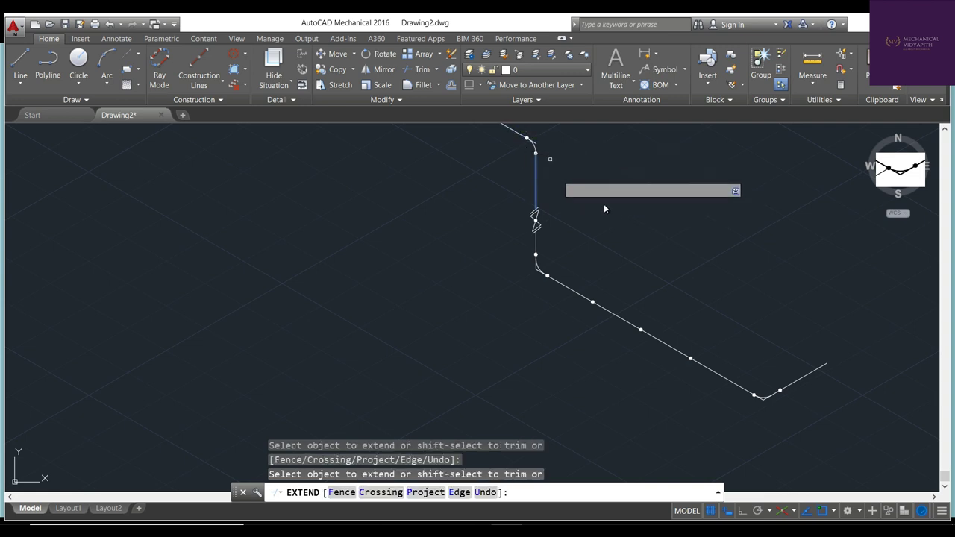
{"action": "right_click", "coordinate": [637, 224]}
{"action": "left_click", "coordinate": [657, 232]}
{"action": "right_click", "coordinate": [599, 180]}
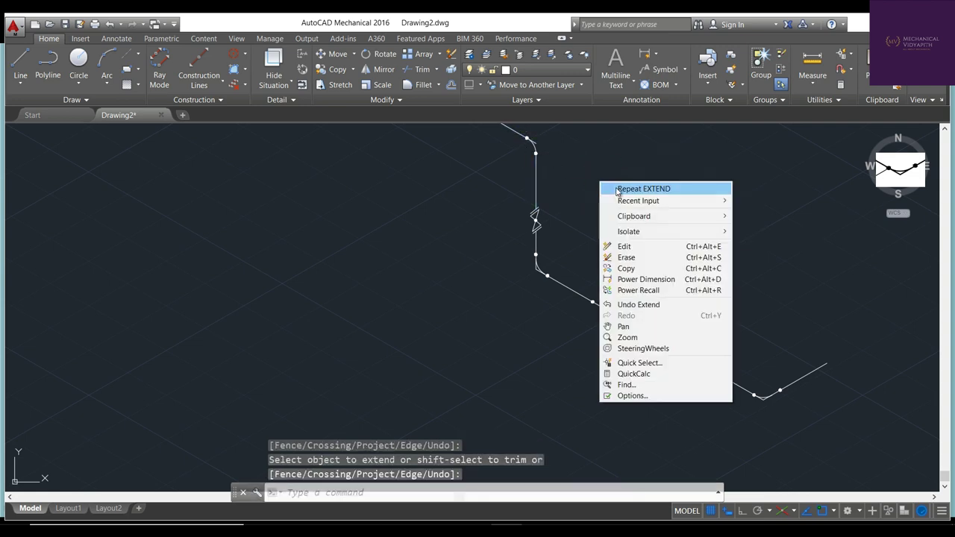
{"action": "left_click", "coordinate": [620, 188]}
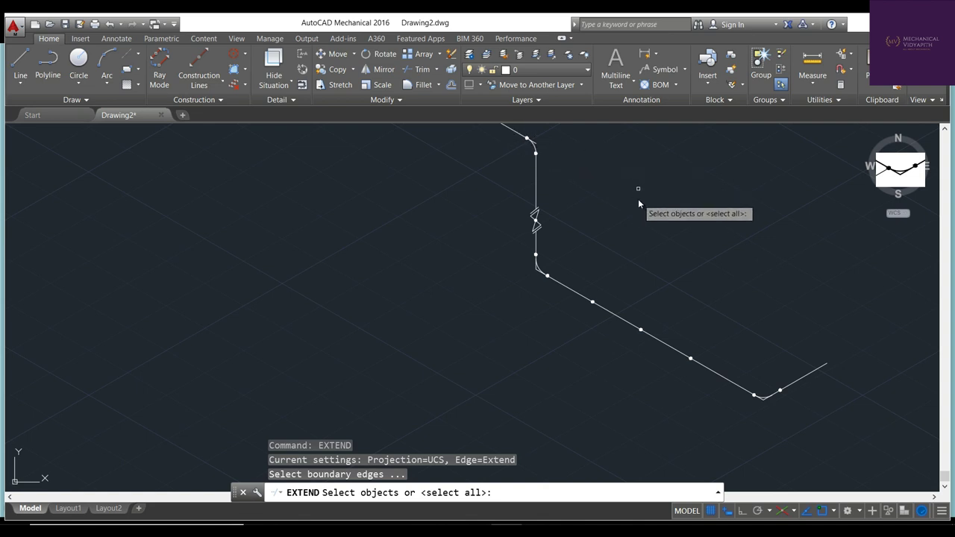
Extend the vertical run to the diagonal run above the bend
{"action": "middle_click_drag", "start_coordinate": [641, 211], "coordinate": [648, 267]}
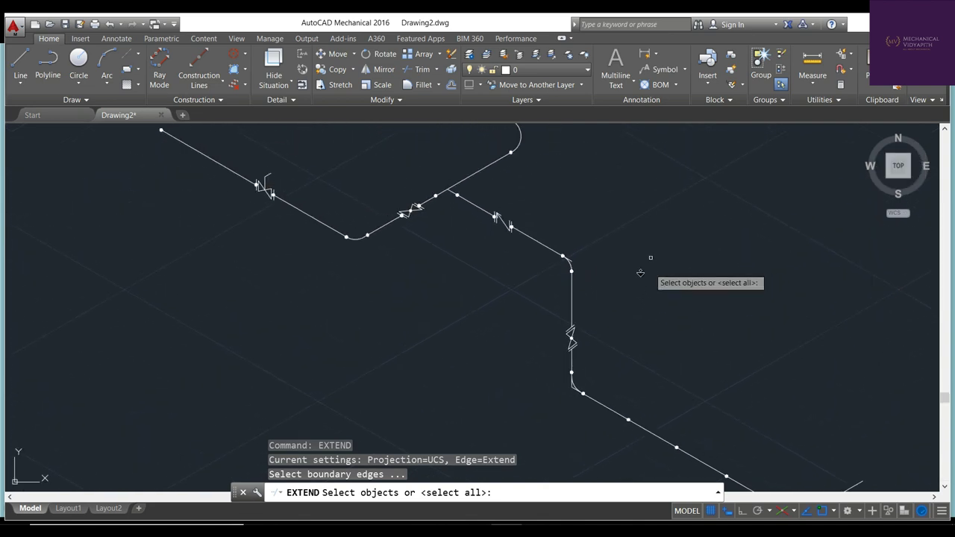
{"action": "left_click", "coordinate": [560, 253]}
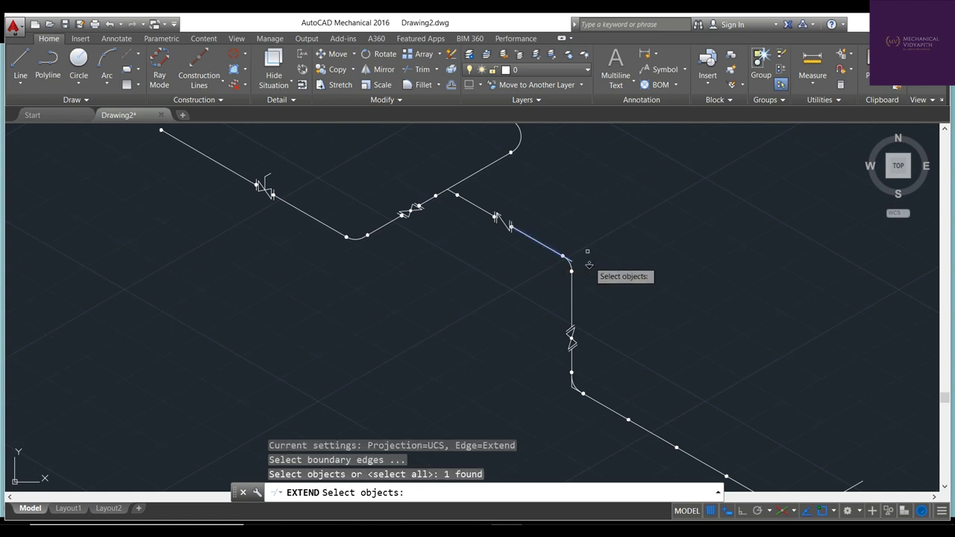
{"action": "key", "text": "Return"}
{"action": "left_click", "coordinate": [581, 293]}
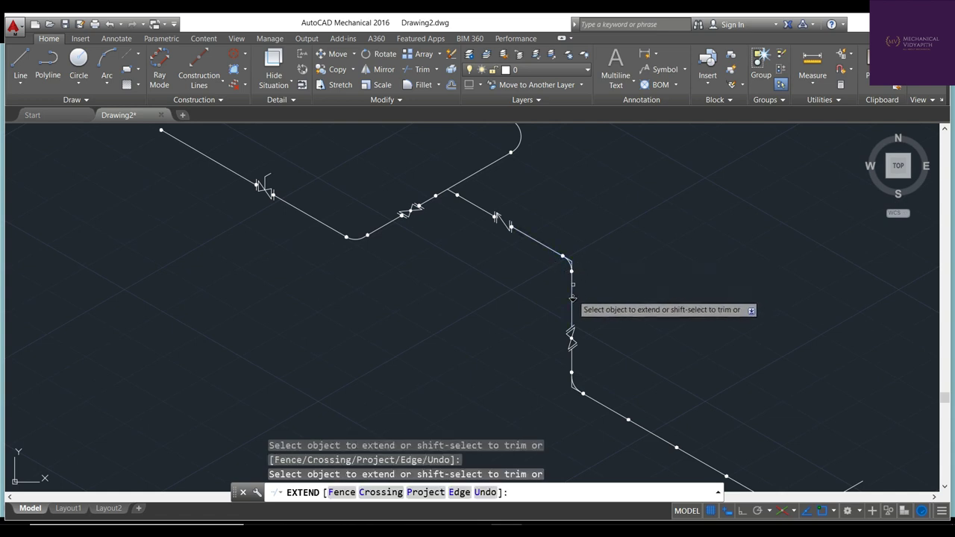
{"action": "right_click", "coordinate": [595, 264]}
{"action": "left_click", "coordinate": [623, 270]}
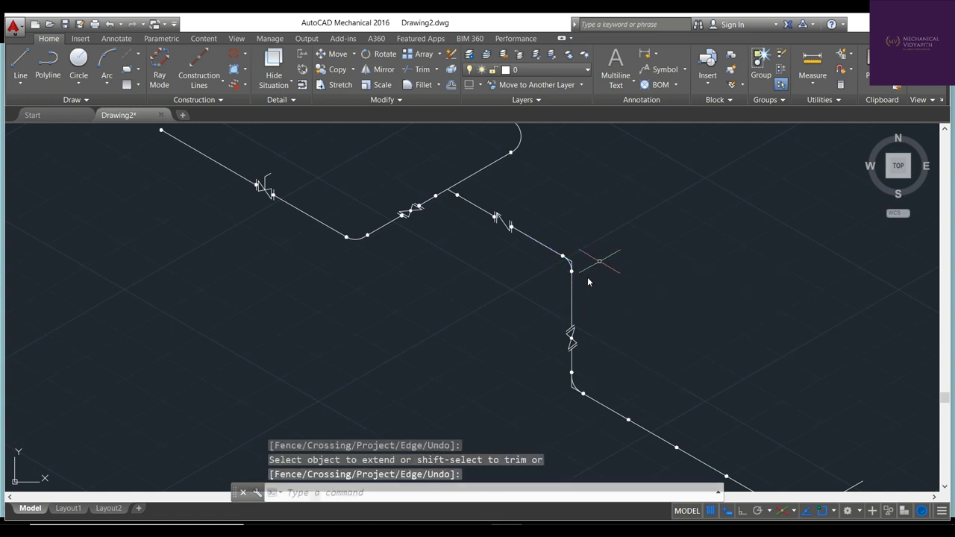
Run two extend passes with pipe lines near the left bend as boundaries
{"action": "right_click", "coordinate": [418, 286]}
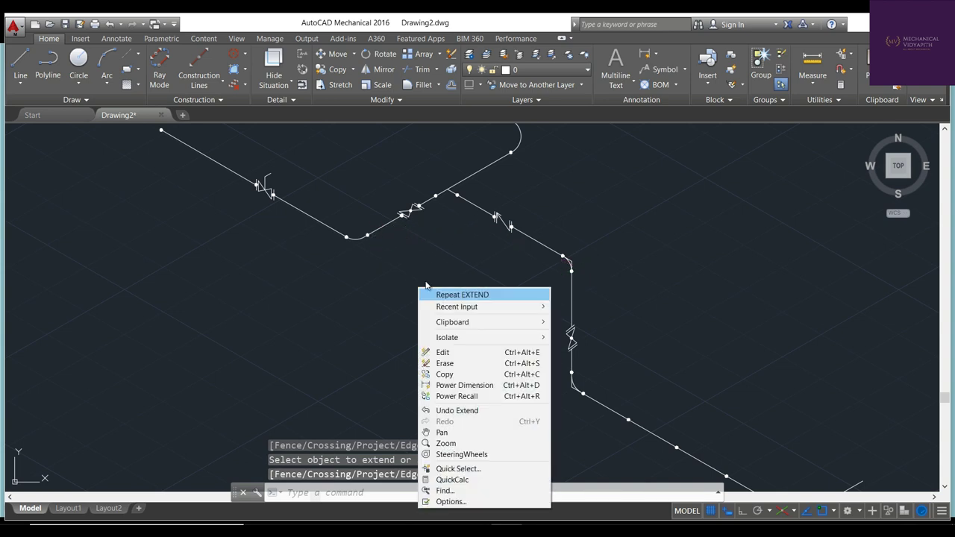
{"action": "left_click", "coordinate": [433, 292]}
{"action": "left_click", "coordinate": [385, 224]}
{"action": "key", "text": "Return"}
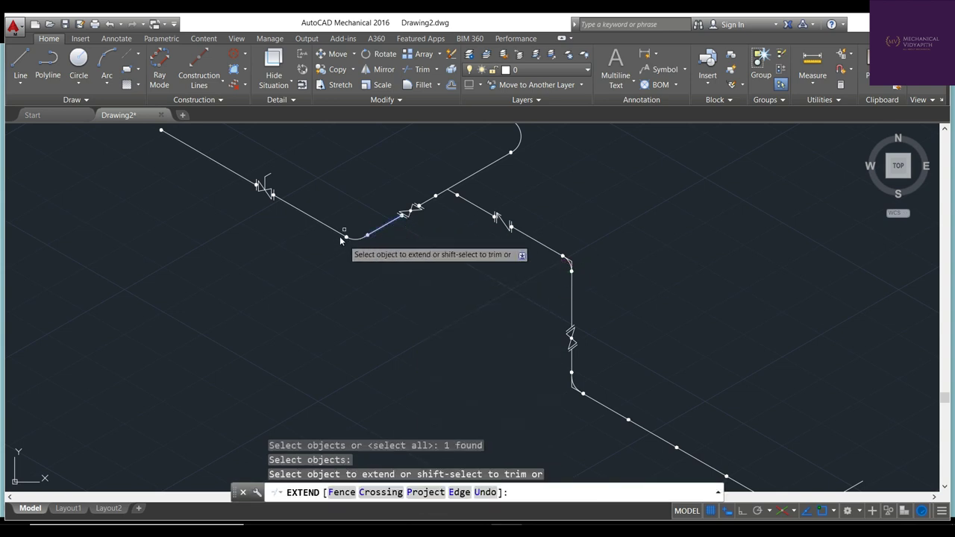
{"action": "right_click", "coordinate": [377, 292]}
{"action": "left_click", "coordinate": [384, 297]}
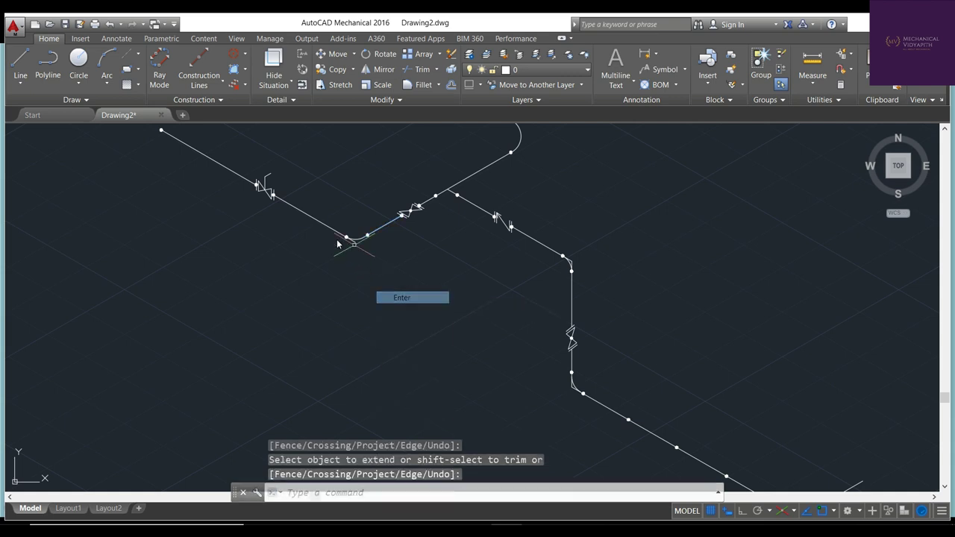
{"action": "right_click", "coordinate": [335, 284]}
{"action": "left_click", "coordinate": [355, 290]}
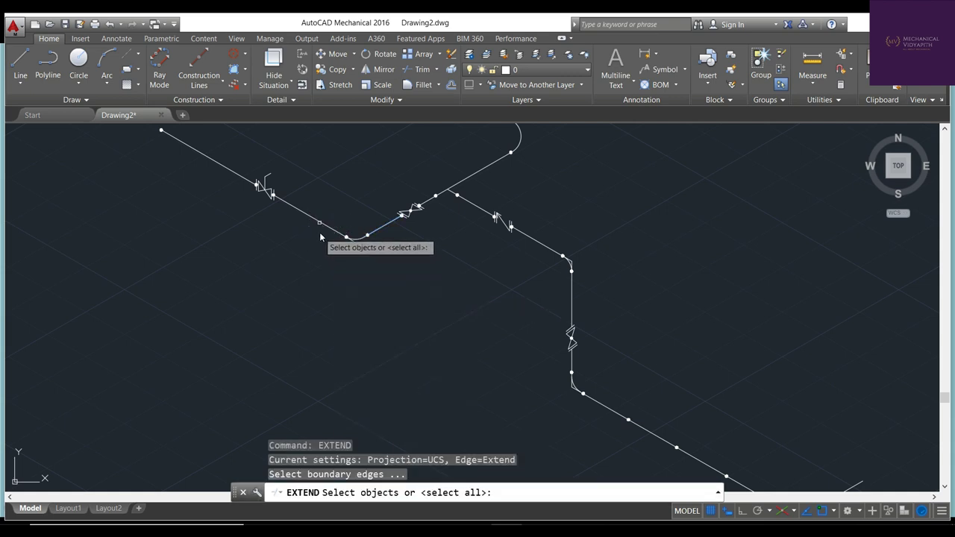
{"action": "left_click", "coordinate": [320, 221]}
{"action": "right_click", "coordinate": [393, 289]}
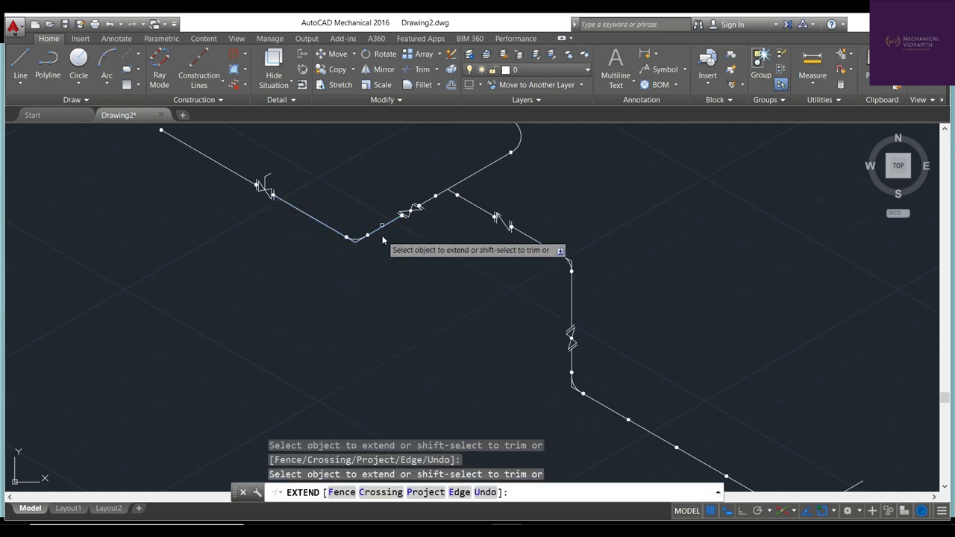
{"action": "right_click", "coordinate": [424, 297]}
{"action": "left_click", "coordinate": [431, 298]}
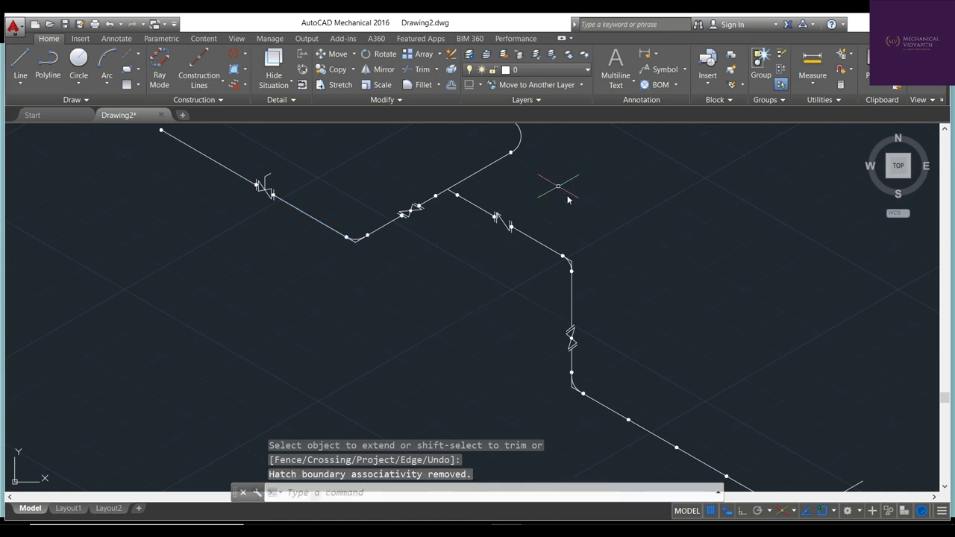
Extend the pipe line at the upper bend up to the diagonal pipe
{"action": "middle_click_drag", "start_coordinate": [578, 192], "coordinate": [580, 213]}
{"action": "right_click", "coordinate": [581, 191]}
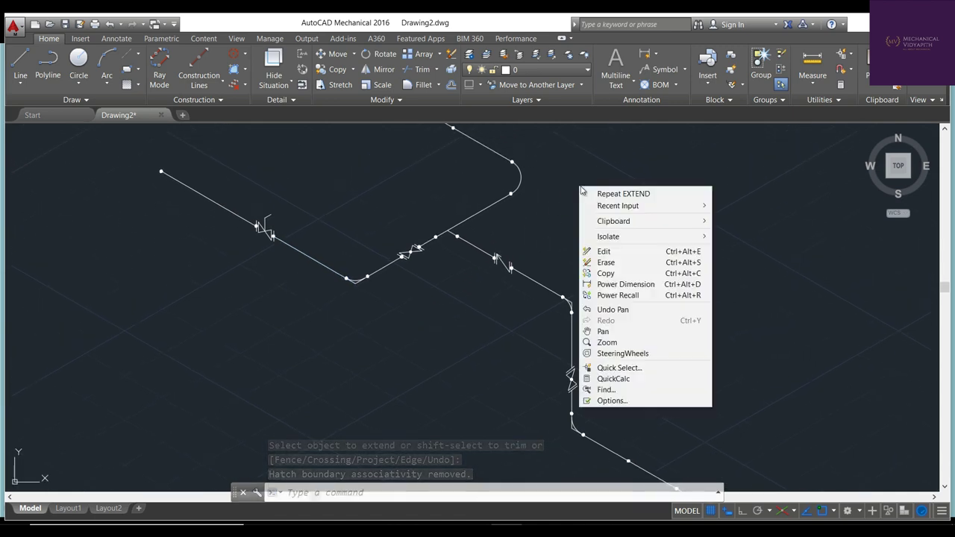
{"action": "left_click", "coordinate": [593, 194]}
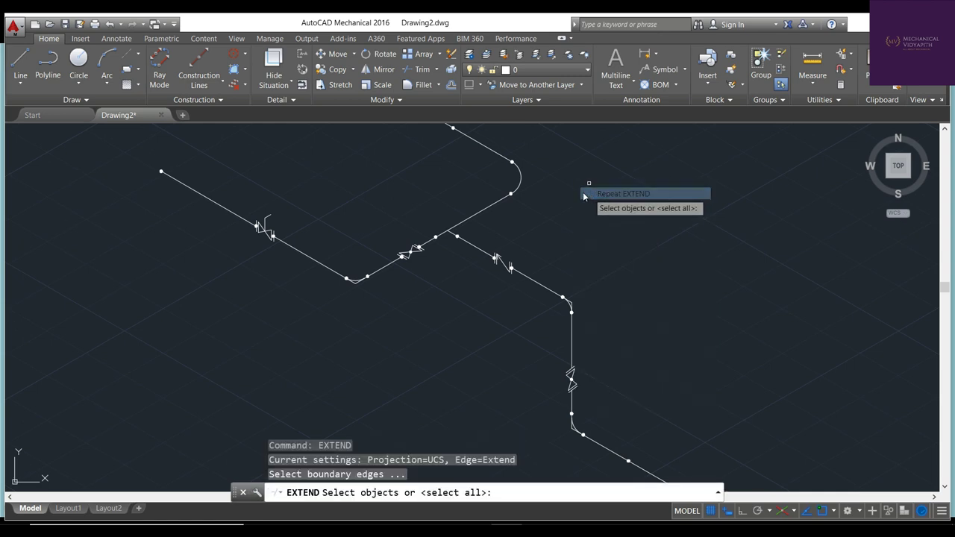
{"action": "left_click", "coordinate": [497, 215]}
{"action": "key", "text": "Return"}
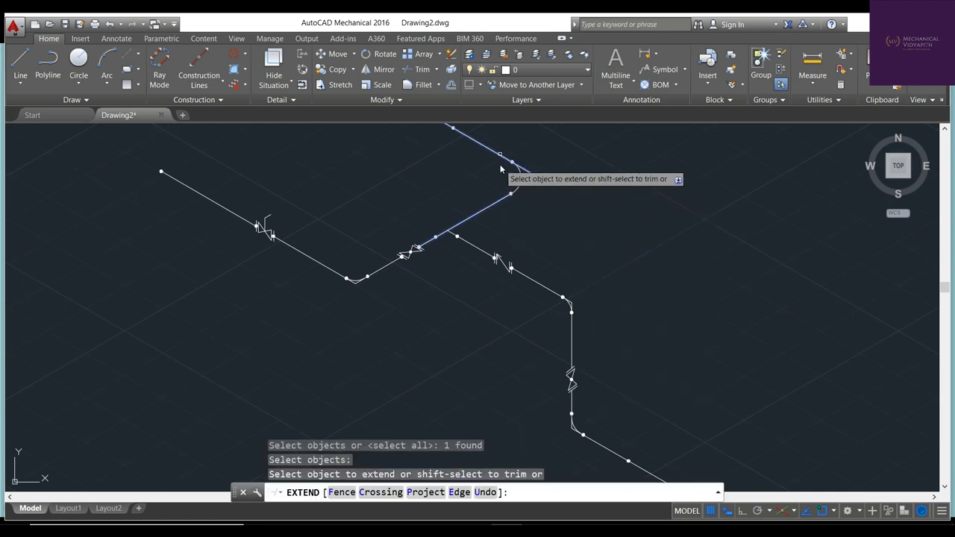
{"action": "left_click", "coordinate": [501, 168]}
{"action": "right_click", "coordinate": [586, 219]}
{"action": "left_click", "coordinate": [594, 222]}
Extend the lower diagonal pipe to the top diagonal, closing the upper bend's sharp corner
{"action": "right_click", "coordinate": [597, 215]}
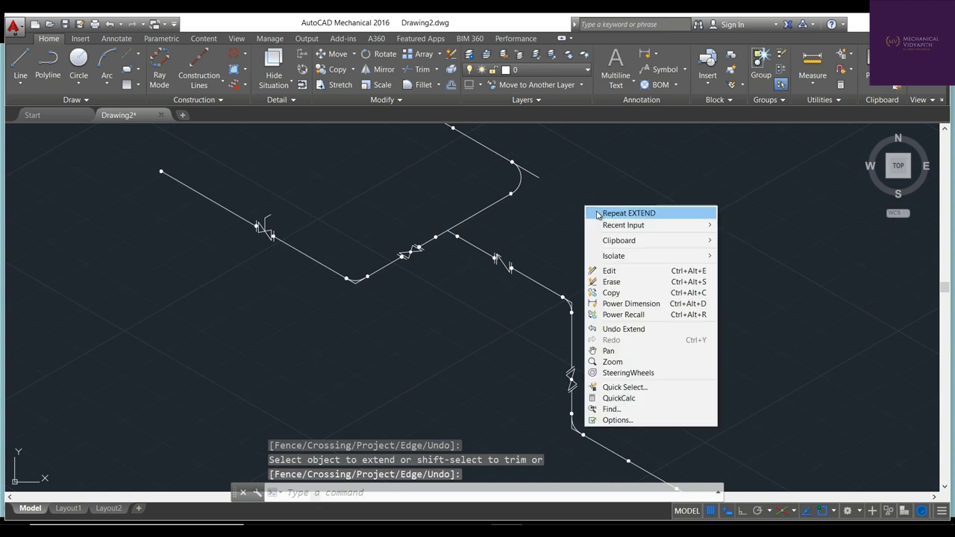
{"action": "left_click", "coordinate": [597, 215]}
{"action": "left_click", "coordinate": [528, 173]}
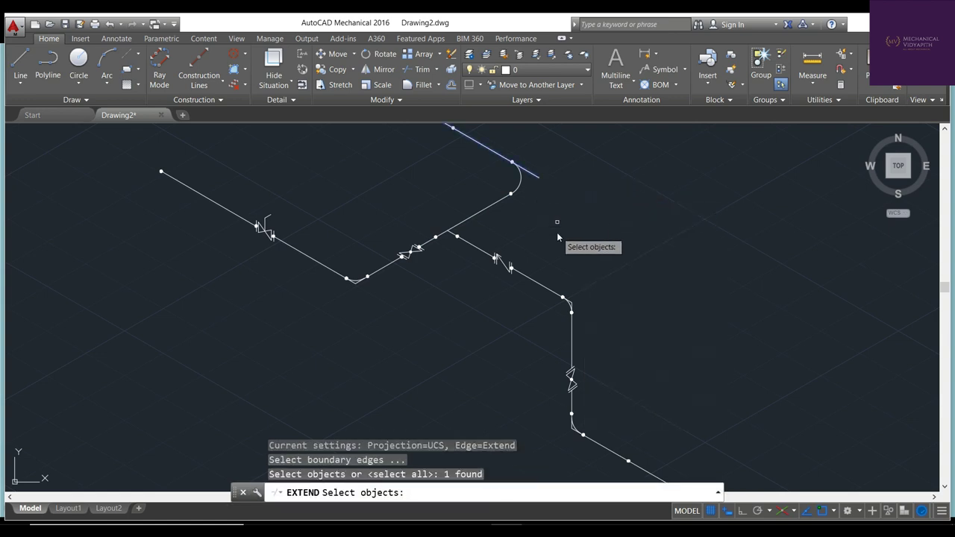
{"action": "key", "text": "Return"}
{"action": "left_click", "coordinate": [494, 205]}
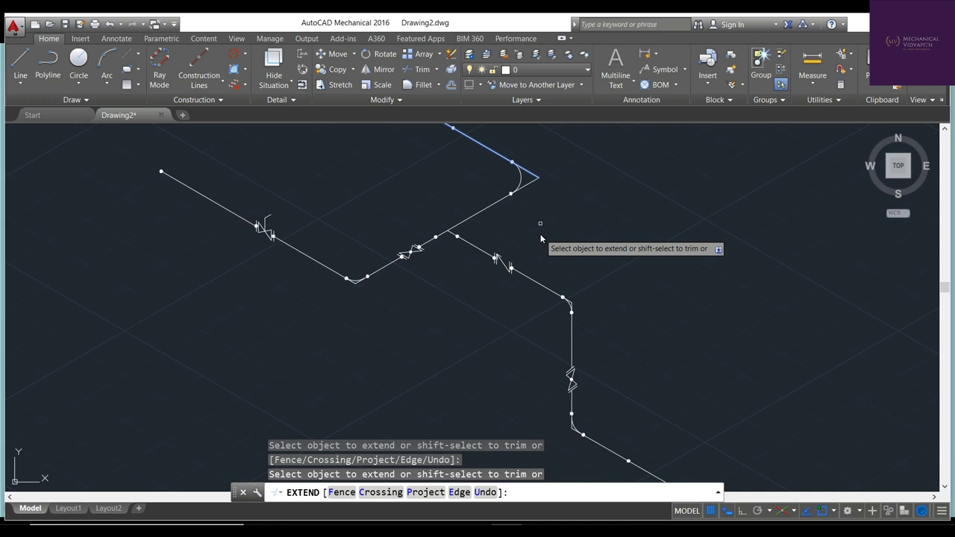
{"action": "right_click", "coordinate": [541, 236]}
{"action": "left_click", "coordinate": [549, 241]}
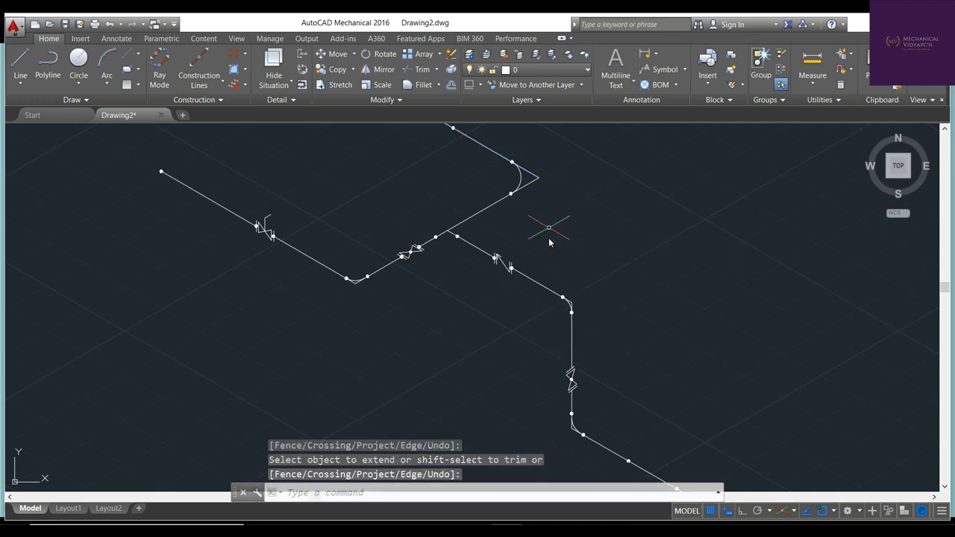
Switch to Isoplane Left and try a line from the upper-left pipe end, then cancel it
{"action": "left_click", "coordinate": [20, 60]}
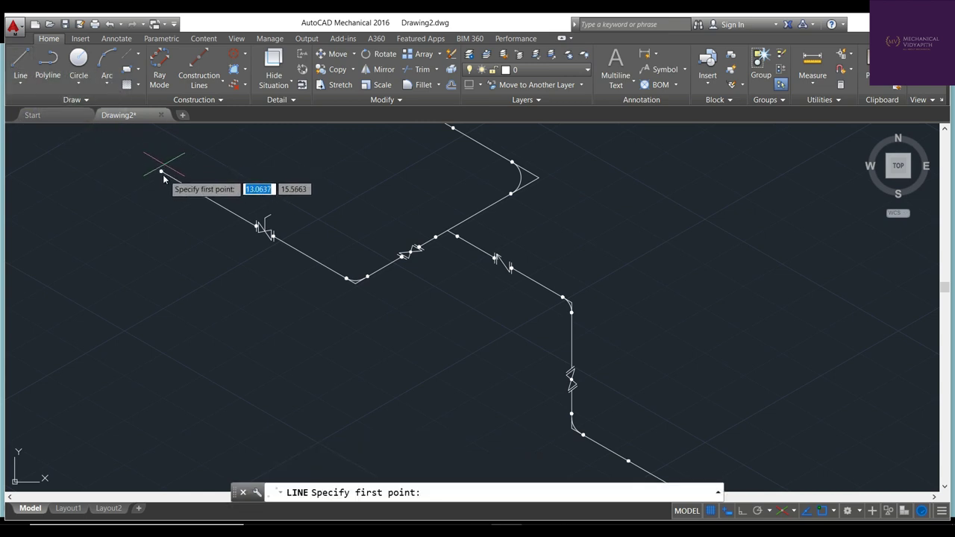
{"action": "key", "text": "F5"}
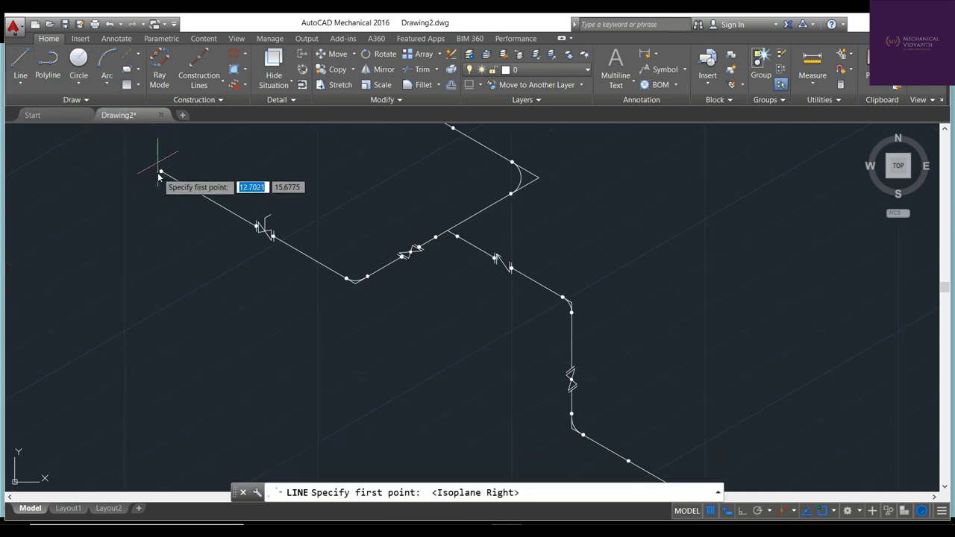
{"action": "key", "text": "F5"}
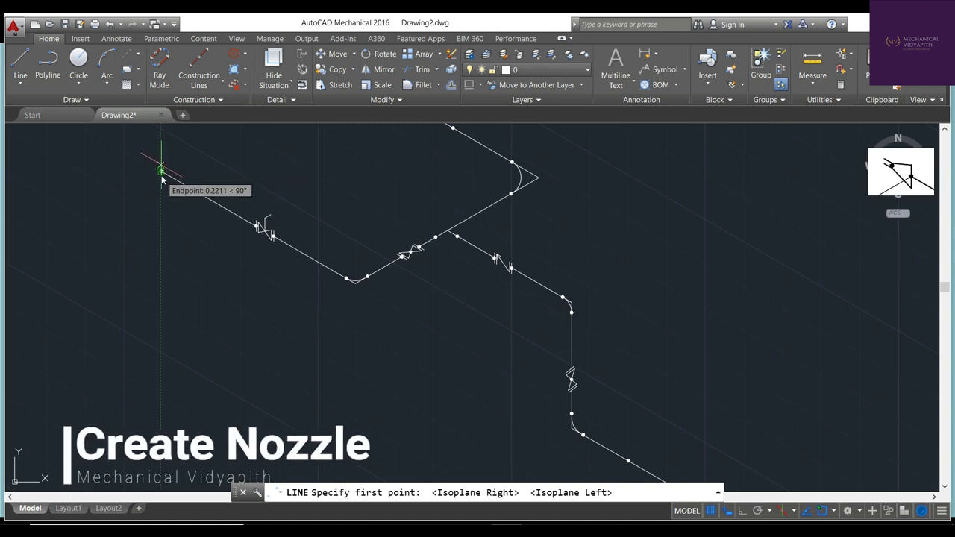
{"action": "left_click", "coordinate": [162, 175]}
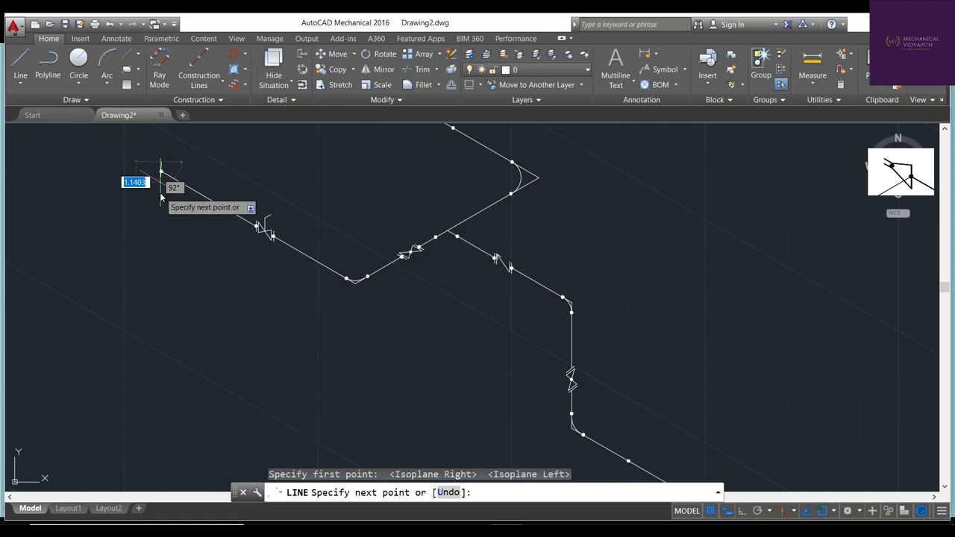
{"action": "left_click", "coordinate": [161, 181]}
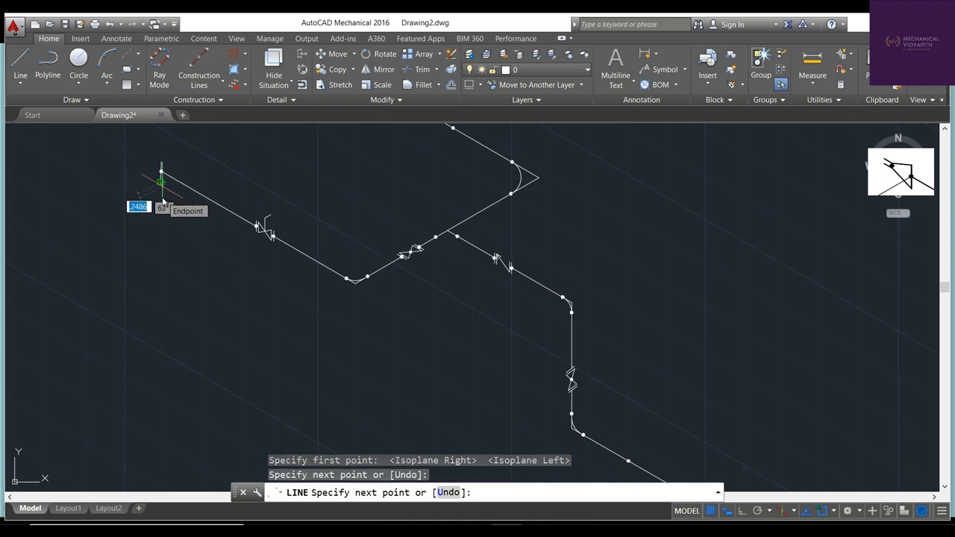
{"action": "key", "text": "Escape"}
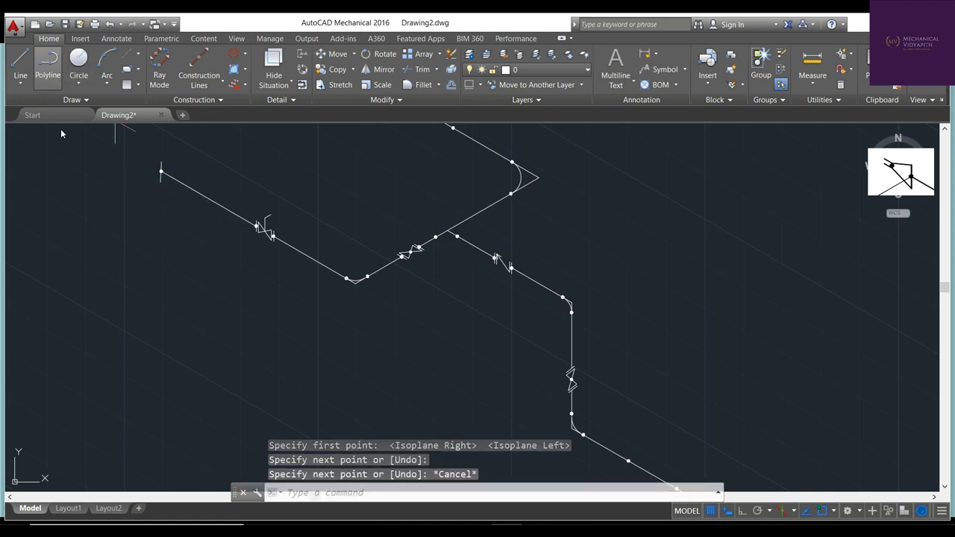
{"action": "scroll", "coordinate": [160, 176], "scroll_direction": "up", "scroll_amount": 3}
{"action": "scroll", "coordinate": [160, 156], "scroll_direction": "up", "scroll_amount": 1}
{"action": "scroll", "coordinate": [160, 152], "scroll_direction": "up", "scroll_amount": 1}
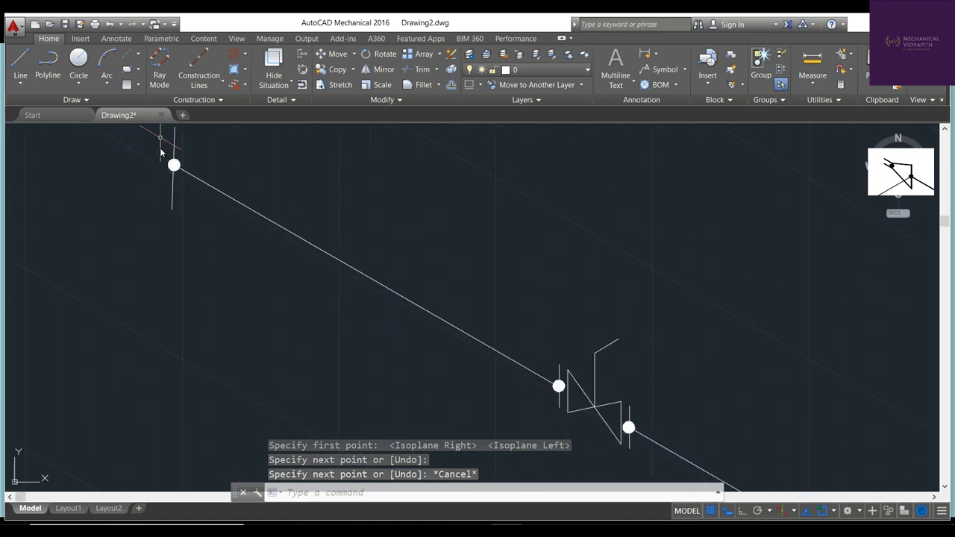
{"action": "scroll", "coordinate": [160, 152], "scroll_direction": "down", "scroll_amount": 1}
{"action": "scroll", "coordinate": [160, 152], "scroll_direction": "up", "scroll_amount": 1}
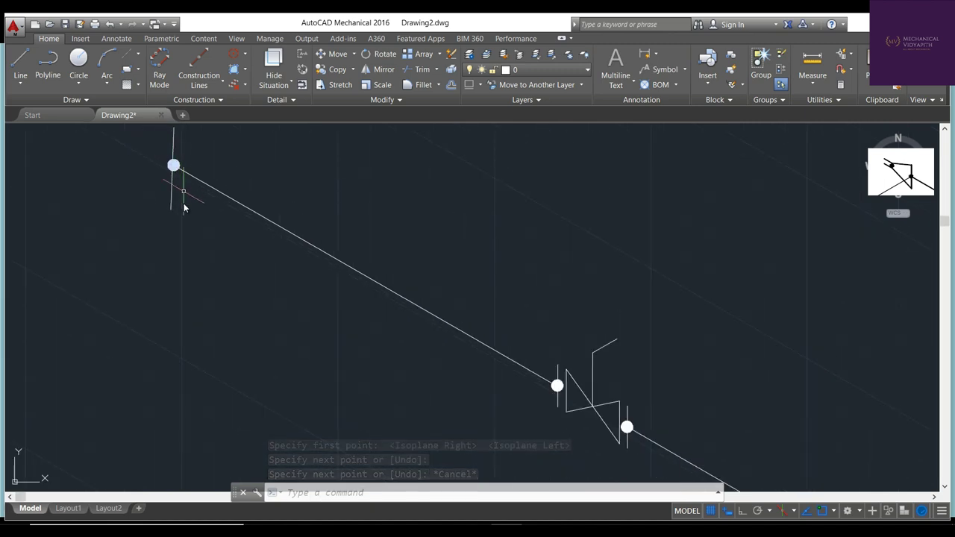
Retry a line at the pipe end, cancel it, and turn Ortho on
{"action": "left_click", "coordinate": [20, 60]}
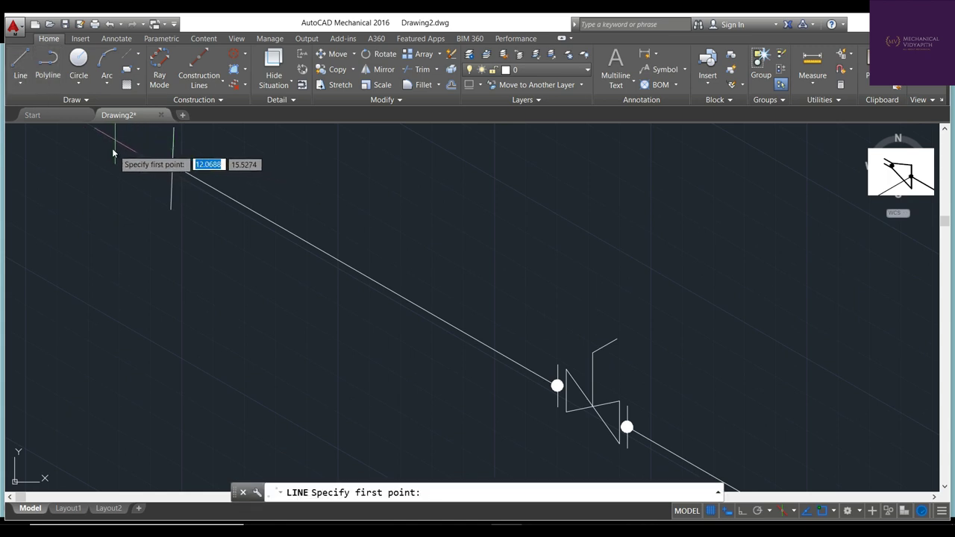
{"action": "scroll", "coordinate": [138, 146], "scroll_direction": "up", "scroll_amount": 1}
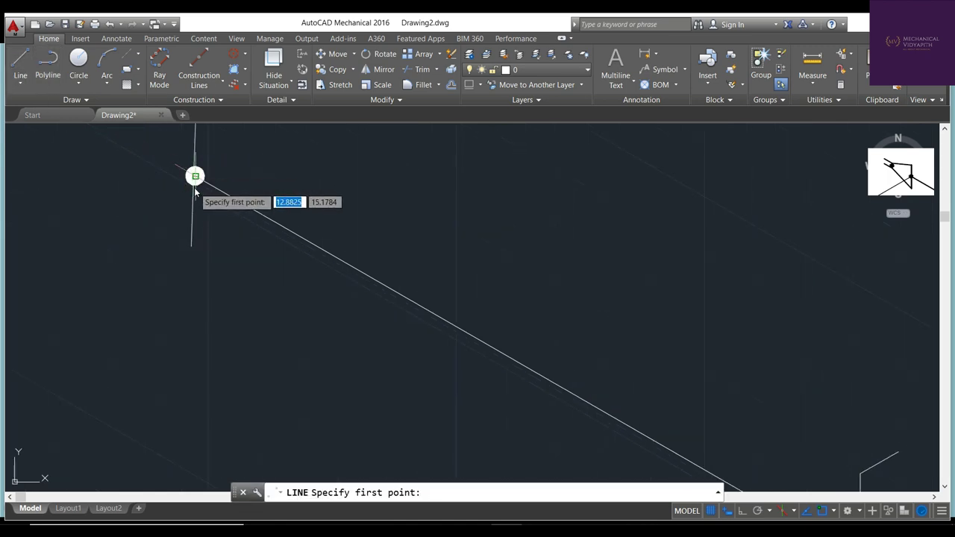
{"action": "left_click", "coordinate": [194, 177]}
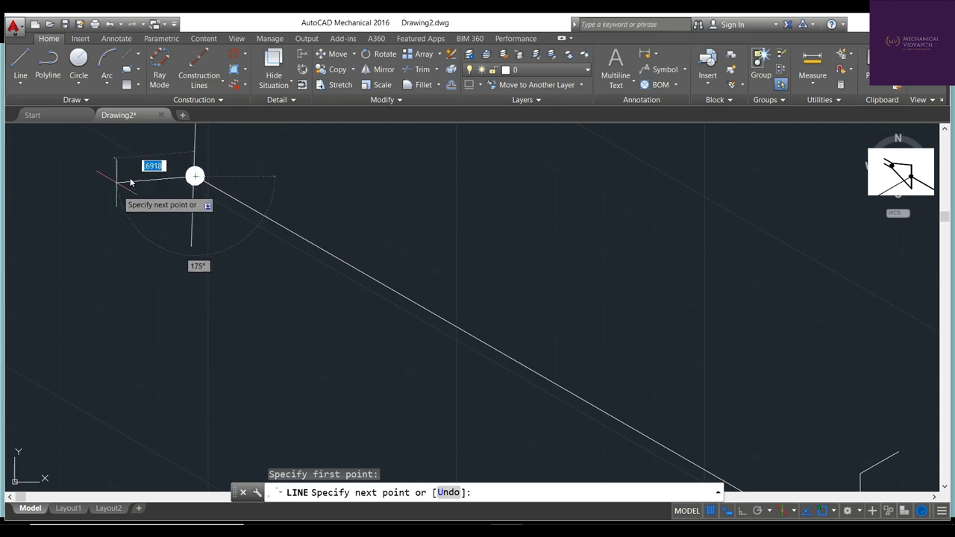
{"action": "key", "text": "Escape"}
{"action": "key", "text": "Escape"}
{"action": "left_click", "coordinate": [193, 213]}
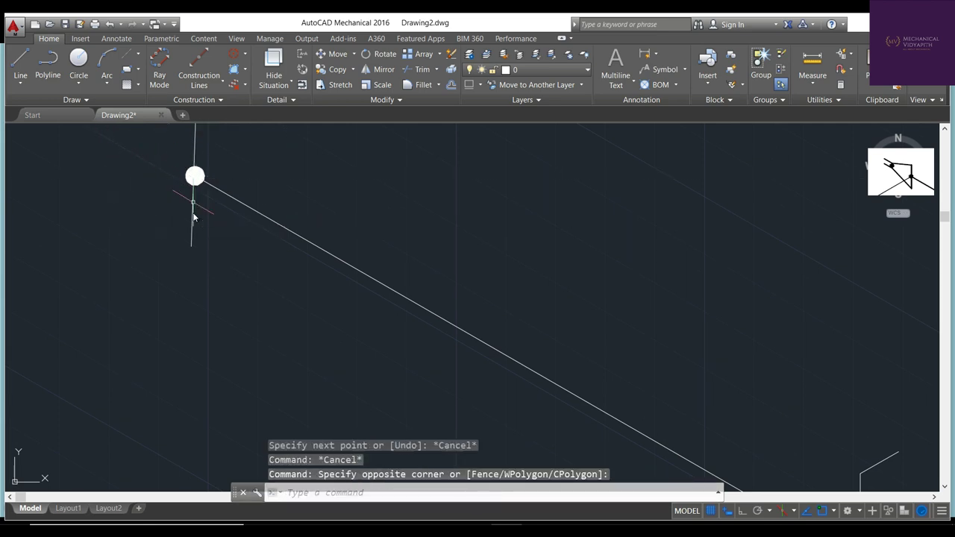
{"action": "key", "text": "F8"}
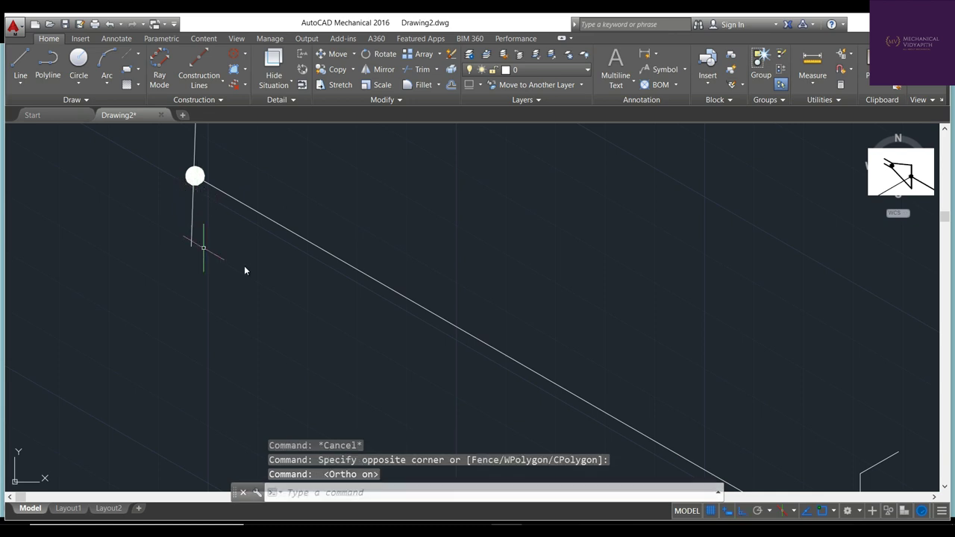
Erase the short vertical tick at the sloping pipe's open end
{"action": "scroll", "coordinate": [321, 250], "scroll_direction": "down", "scroll_amount": 2}
{"action": "scroll", "coordinate": [325, 255], "scroll_direction": "down", "scroll_amount": 3}
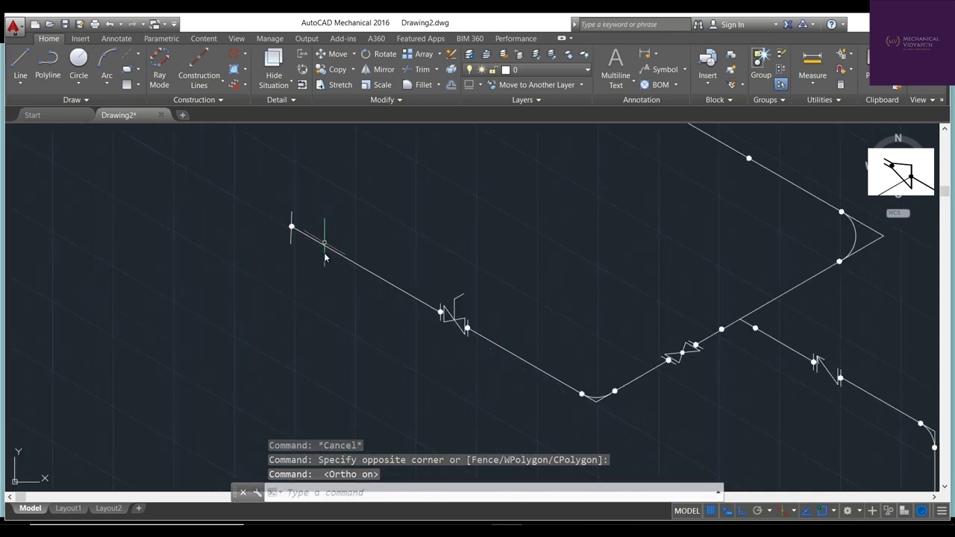
{"action": "left_click", "coordinate": [291, 228]}
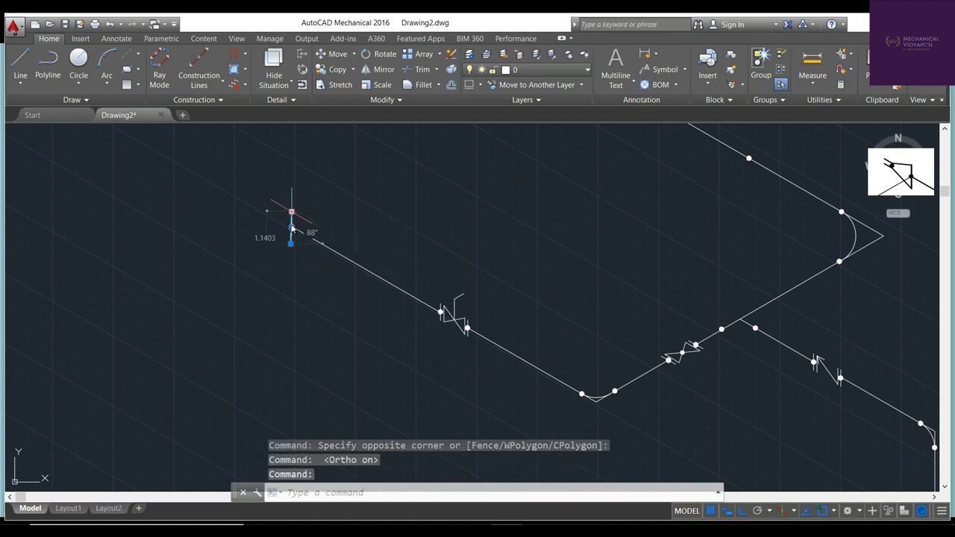
{"action": "key", "text": "Escape"}
{"action": "key", "text": "Escape"}
{"action": "key", "text": "Escape"}
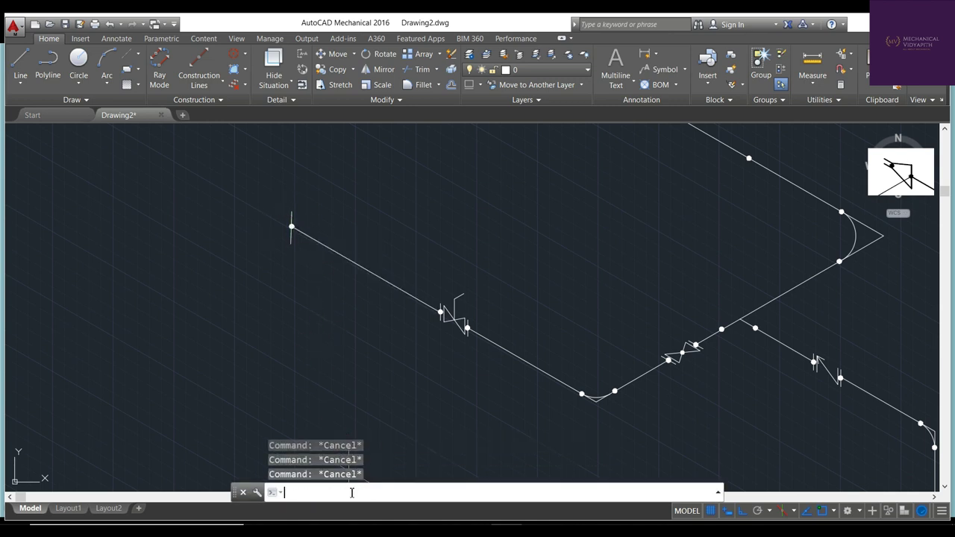
{"action": "type", "text": "eras"}
{"action": "key", "text": "Return"}
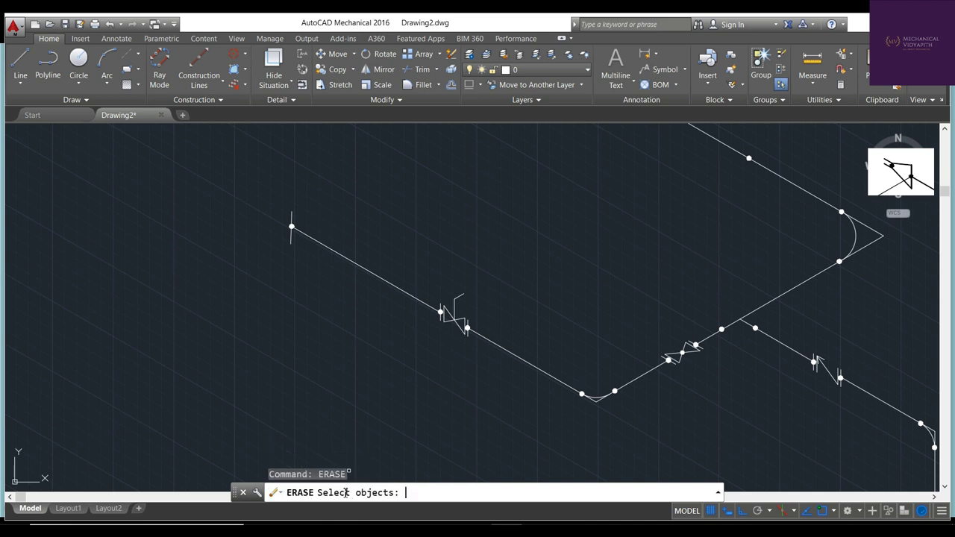
{"action": "left_click", "coordinate": [291, 216]}
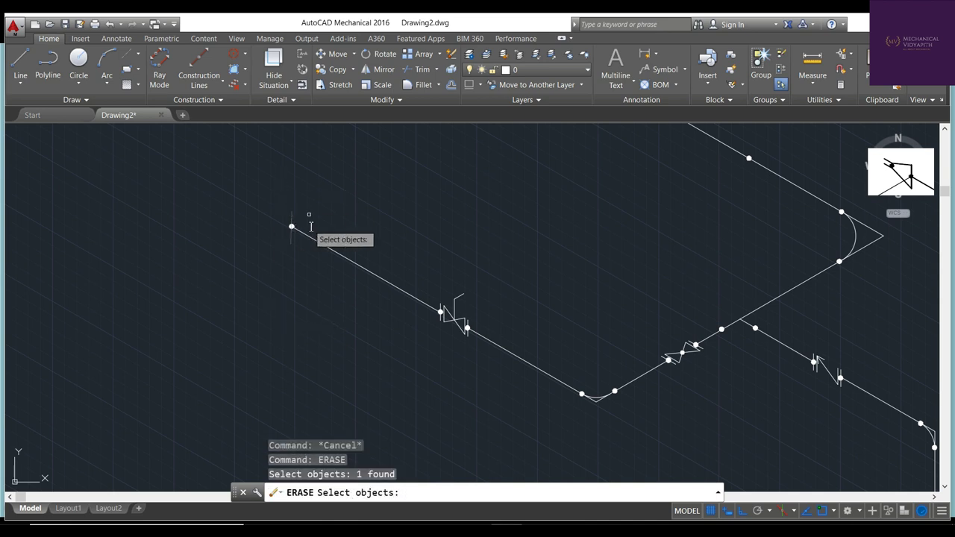
{"action": "key", "text": "Escape"}
{"action": "key", "text": "Escape"}
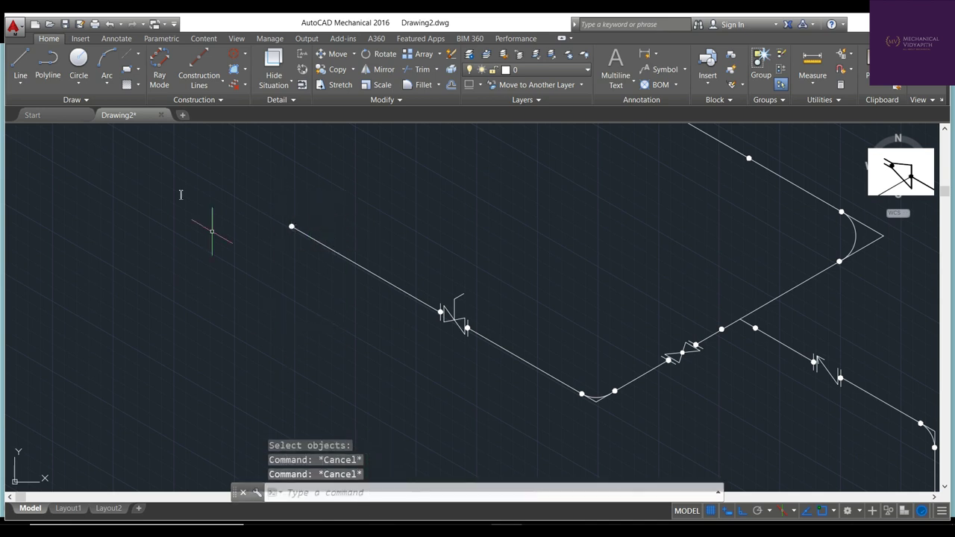
{"action": "type", "text": "l"}
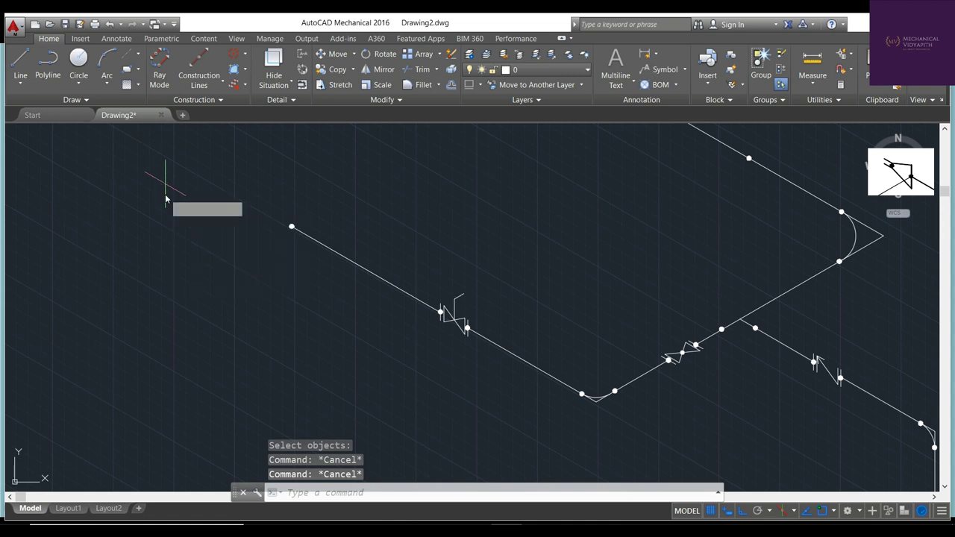
{"action": "key", "text": "Return"}
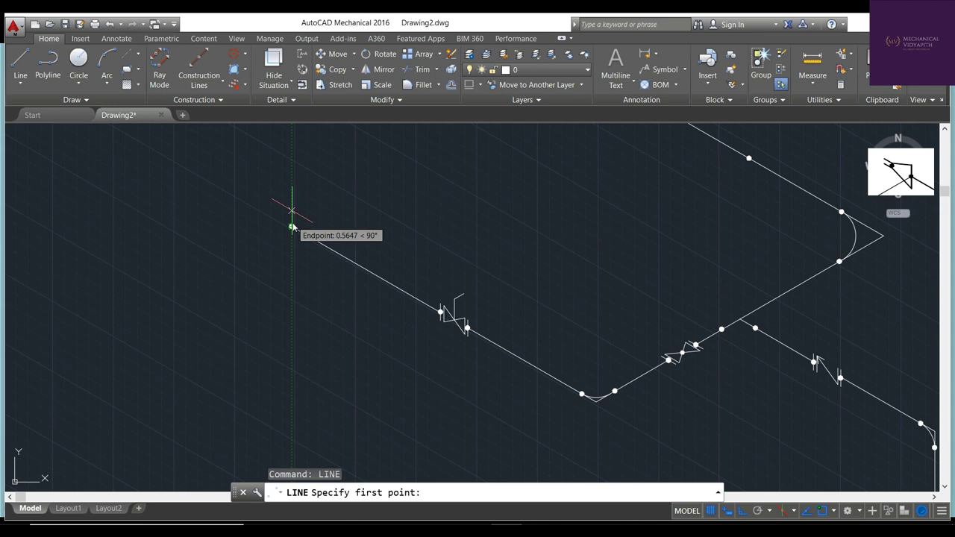
Draw trial short lines from the pipe run's upper-left endpoint
{"action": "left_click", "coordinate": [292, 227]}
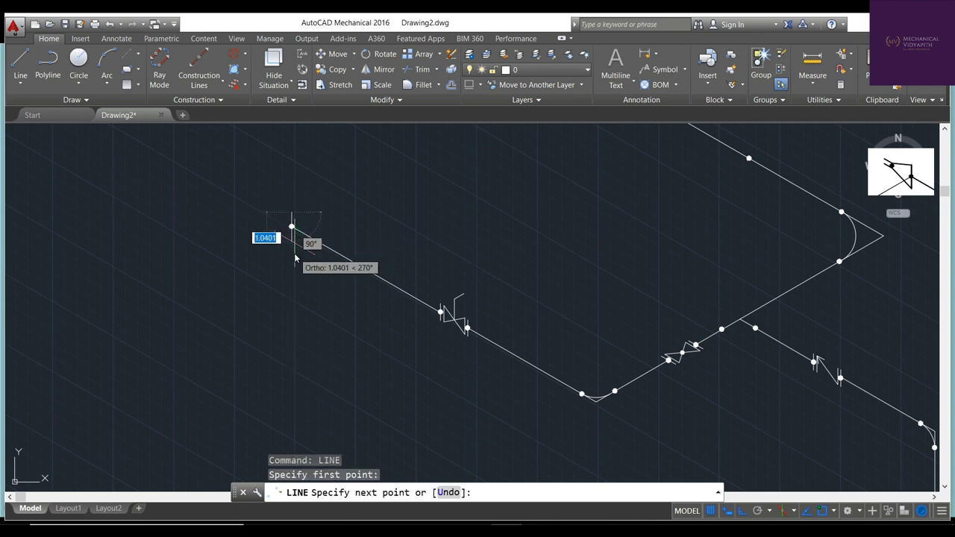
{"action": "left_click", "coordinate": [295, 255]}
{"action": "key", "text": "Escape"}
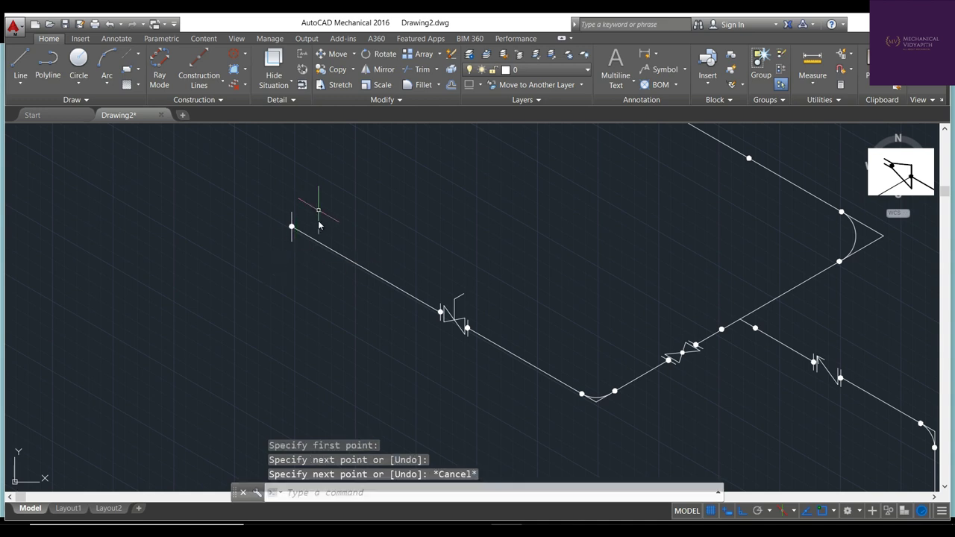
{"action": "right_click", "coordinate": [318, 221]}
{"action": "left_click", "coordinate": [323, 230]}
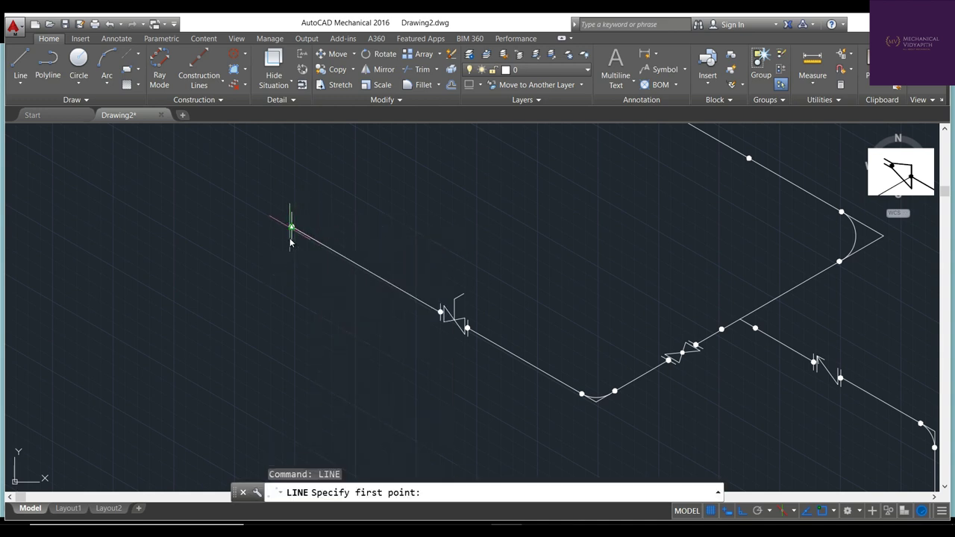
{"action": "left_click", "coordinate": [292, 226]}
{"action": "left_click", "coordinate": [267, 213]}
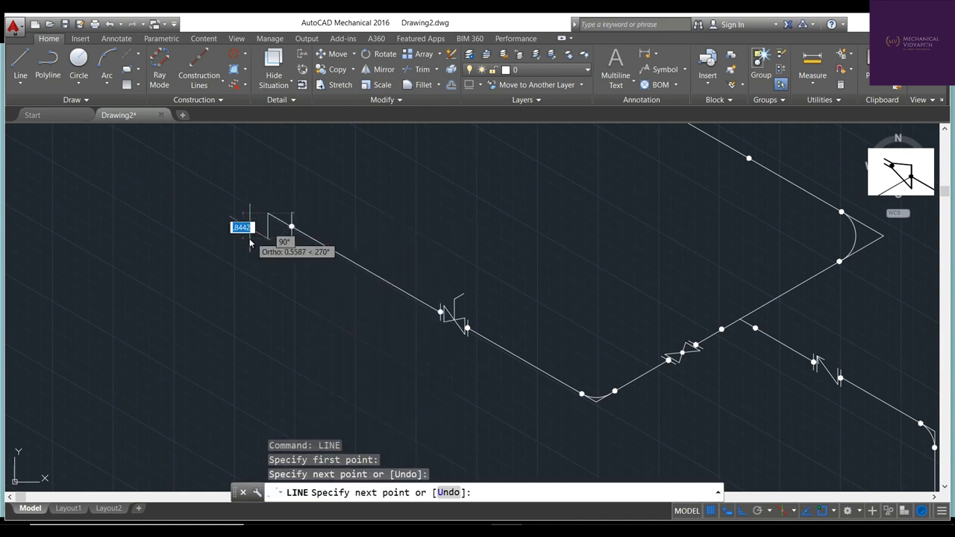
{"action": "key", "text": "Escape"}
Draw a short vertical segment at the pipe's upper-left end
{"action": "scroll", "coordinate": [260, 213], "scroll_direction": "up", "scroll_amount": 5}
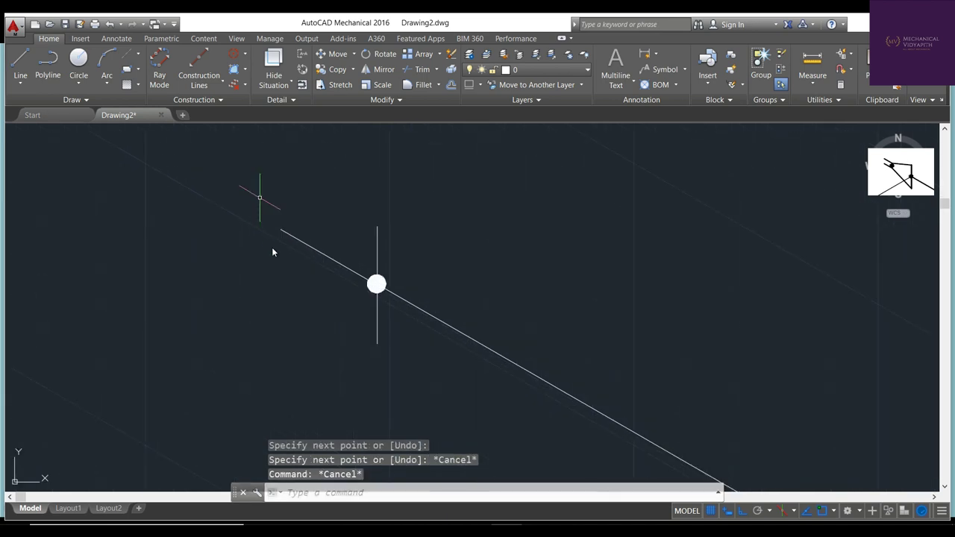
{"action": "right_click", "coordinate": [268, 278]}
{"action": "left_click", "coordinate": [299, 281]}
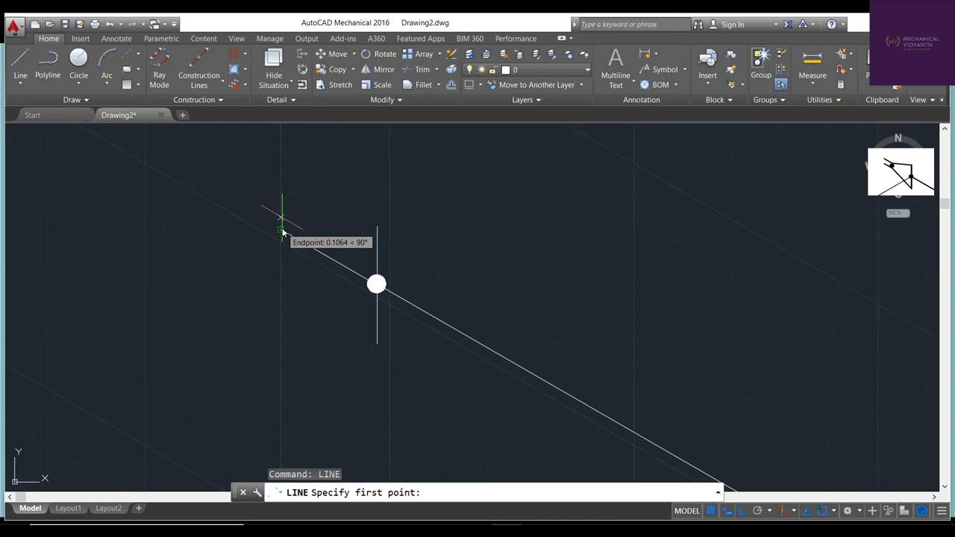
{"action": "left_click", "coordinate": [281, 230]}
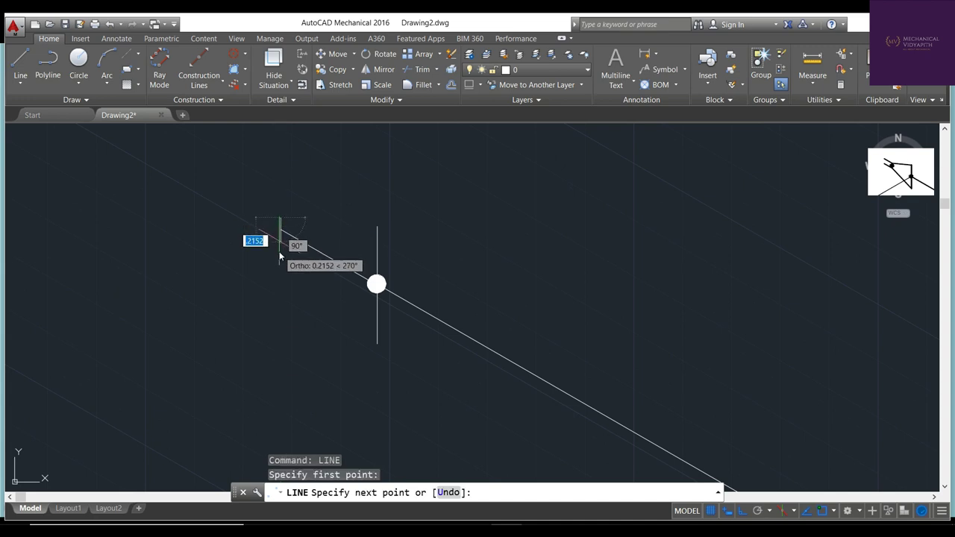
{"action": "left_click", "coordinate": [280, 255]}
{"action": "key", "text": "Escape"}
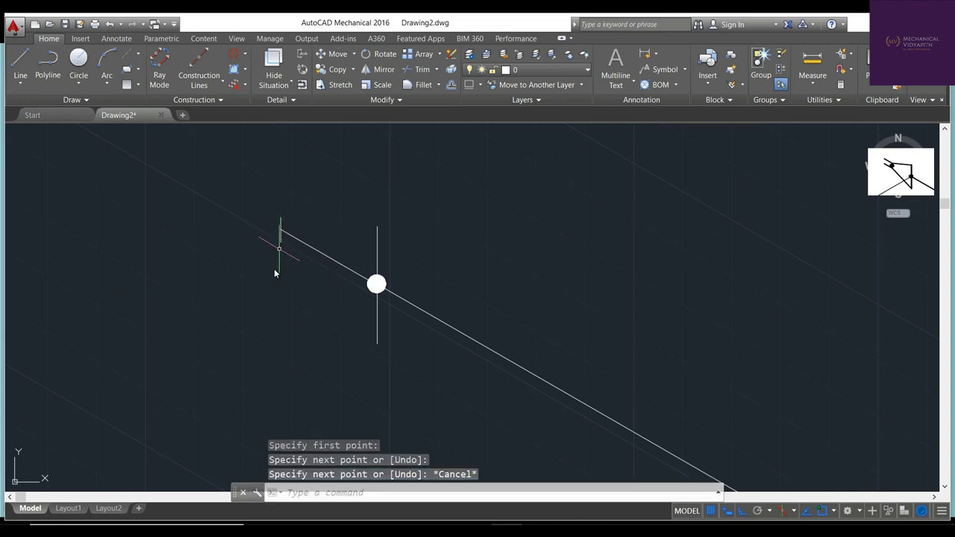
{"action": "key", "text": "Escape"}
Draw the outline's top edge from the vertical segment's top across to above the node
{"action": "right_click", "coordinate": [252, 292]}
{"action": "left_click", "coordinate": [288, 298]}
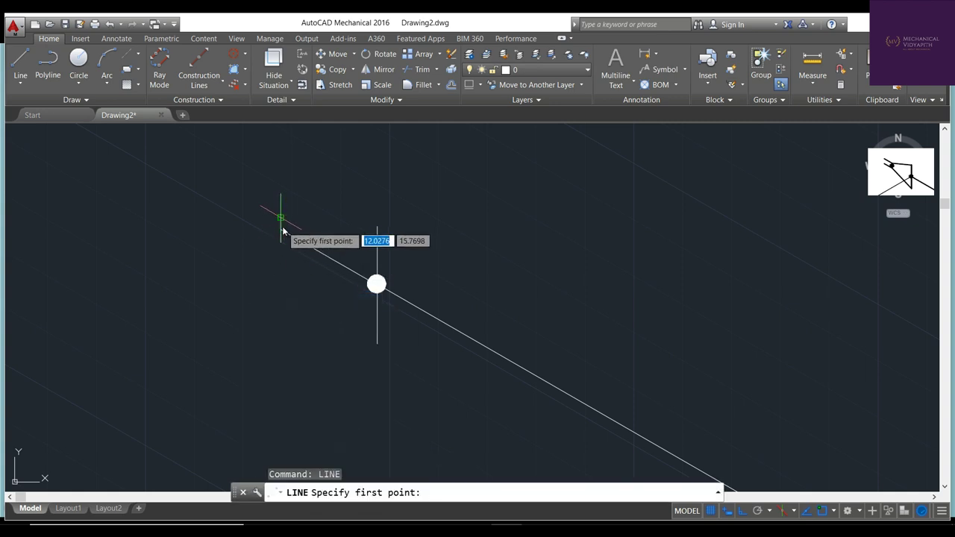
{"action": "left_click", "coordinate": [281, 217]}
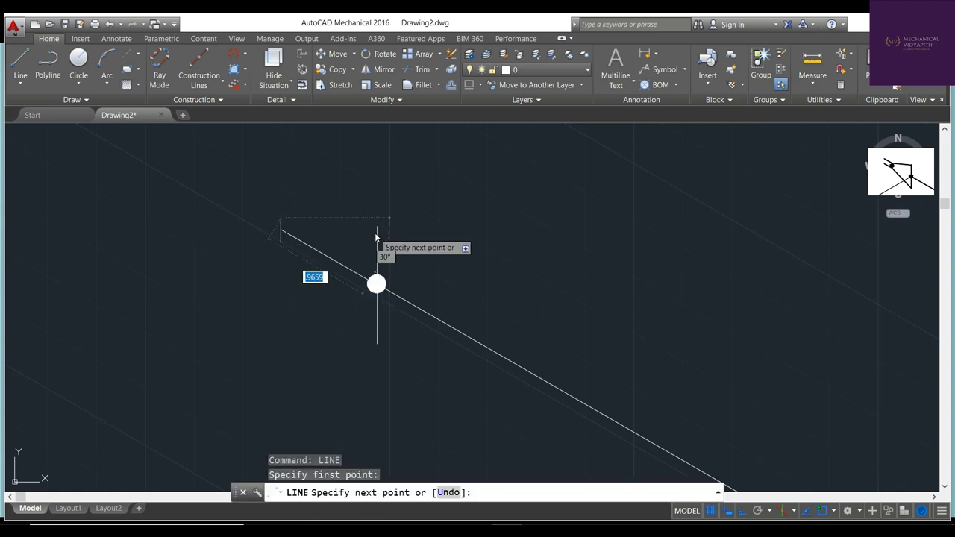
{"action": "left_click", "coordinate": [377, 226]}
{"action": "right_click", "coordinate": [432, 239]}
{"action": "left_click", "coordinate": [459, 240]}
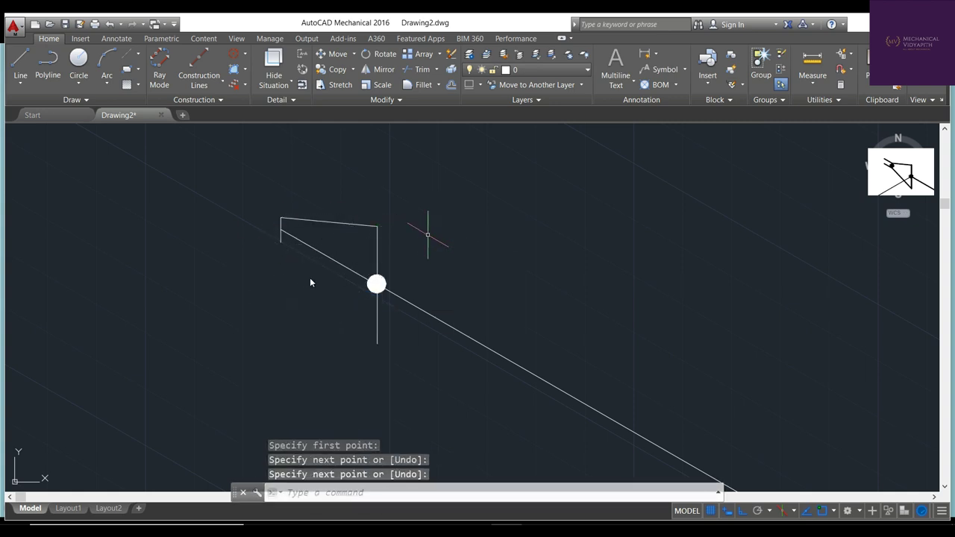
Draw the diagonal edge down below the node and delete the pipe segment inside the outline
{"action": "type", "text": "l"}
{"action": "key", "text": "Return"}
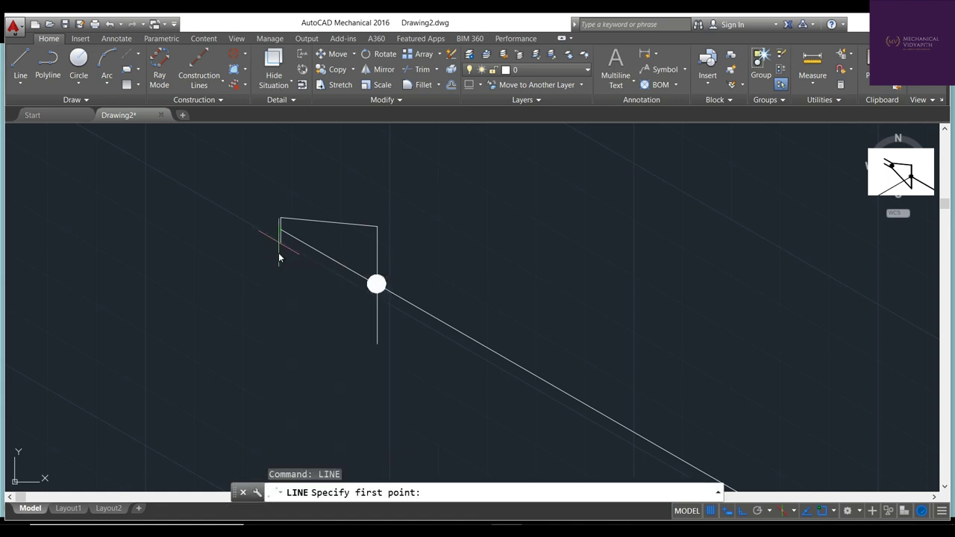
{"action": "left_click", "coordinate": [281, 241]}
{"action": "left_click", "coordinate": [377, 340]}
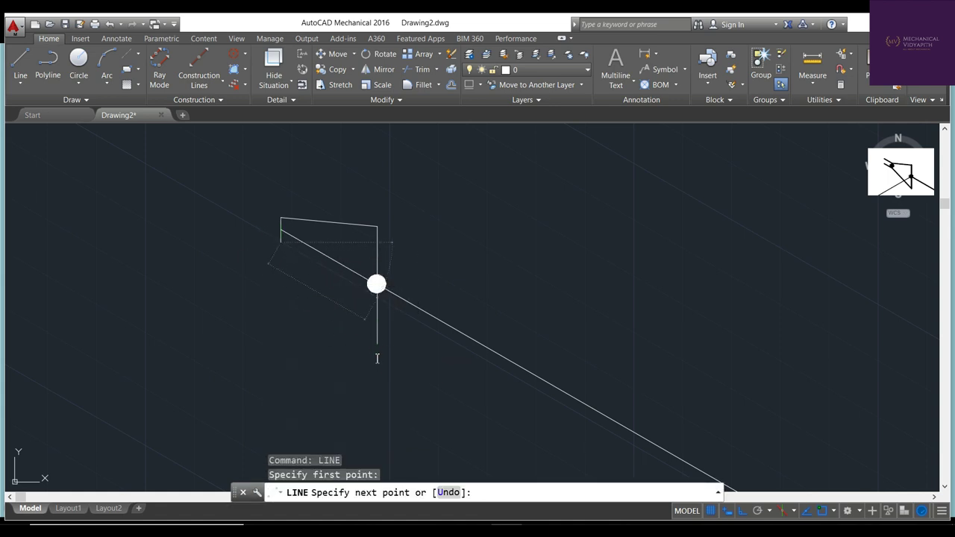
{"action": "right_click", "coordinate": [312, 376]}
{"action": "left_click", "coordinate": [331, 381]}
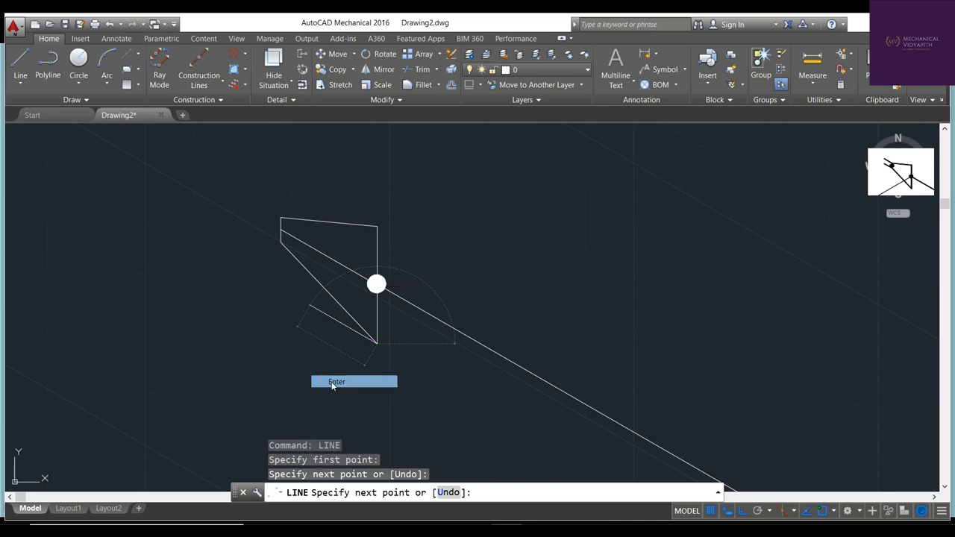
{"action": "key", "text": "Escape"}
{"action": "left_click", "coordinate": [329, 258]}
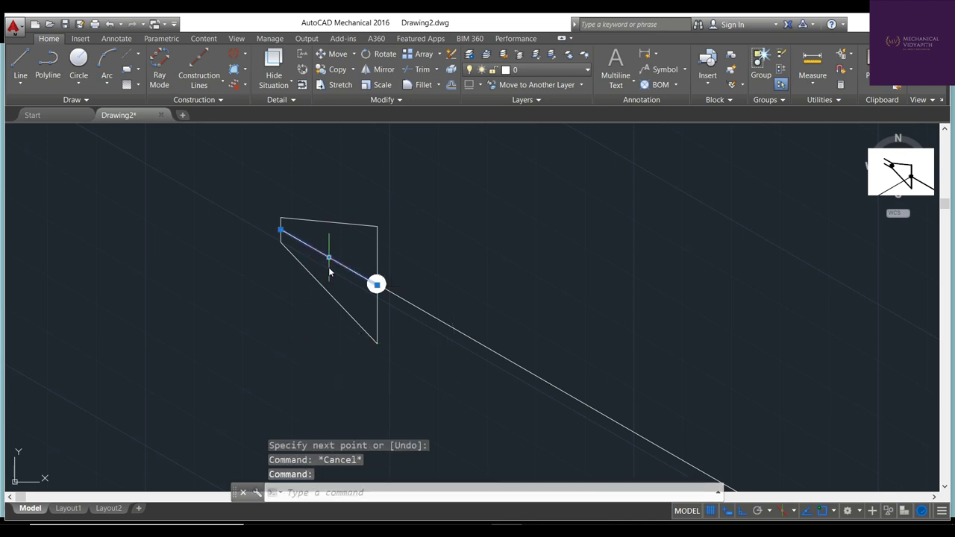
{"action": "key", "text": "Delete"}
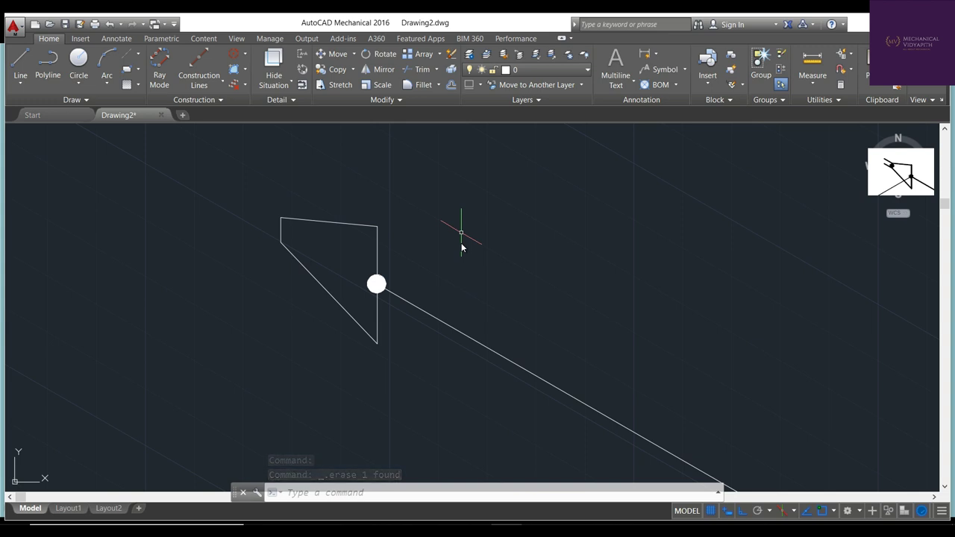
Draw a short stub at the outline's top-left corner and copy it to the lower-left corner
{"action": "left_click", "coordinate": [20, 61]}
{"action": "left_click", "coordinate": [280, 229]}
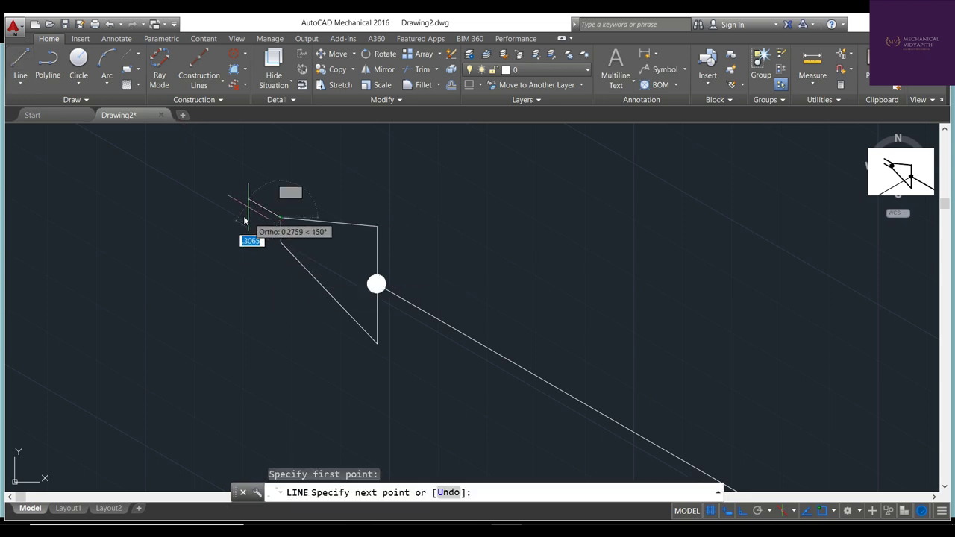
{"action": "key", "text": "Escape"}
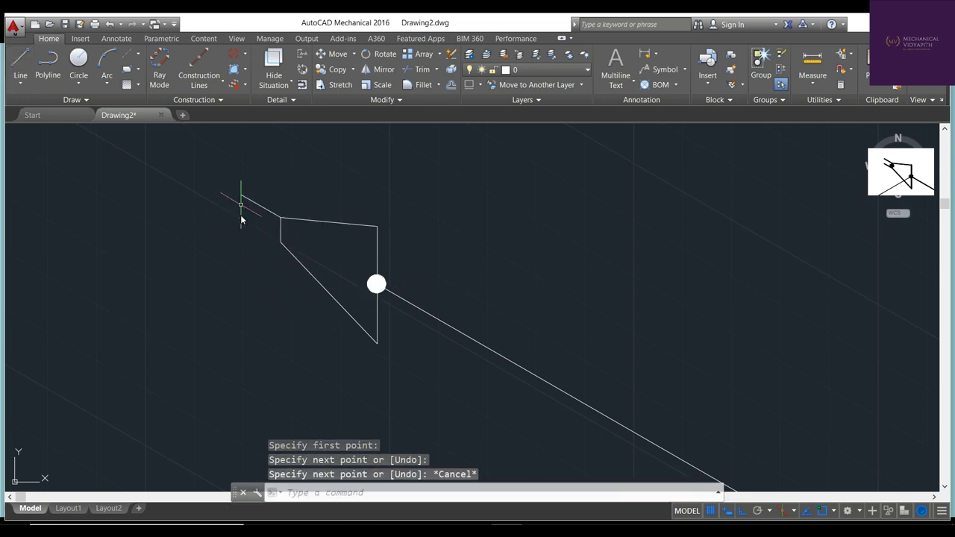
{"action": "type", "text": "cy"}
{"action": "key", "text": "Return"}
{"action": "left_click", "coordinate": [254, 204]}
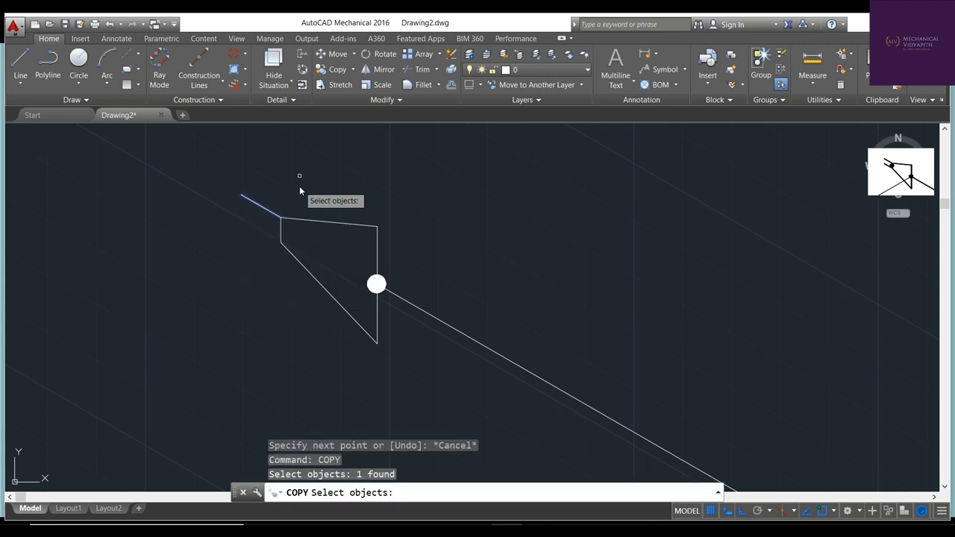
{"action": "key", "text": "Return"}
{"action": "left_click", "coordinate": [281, 230]}
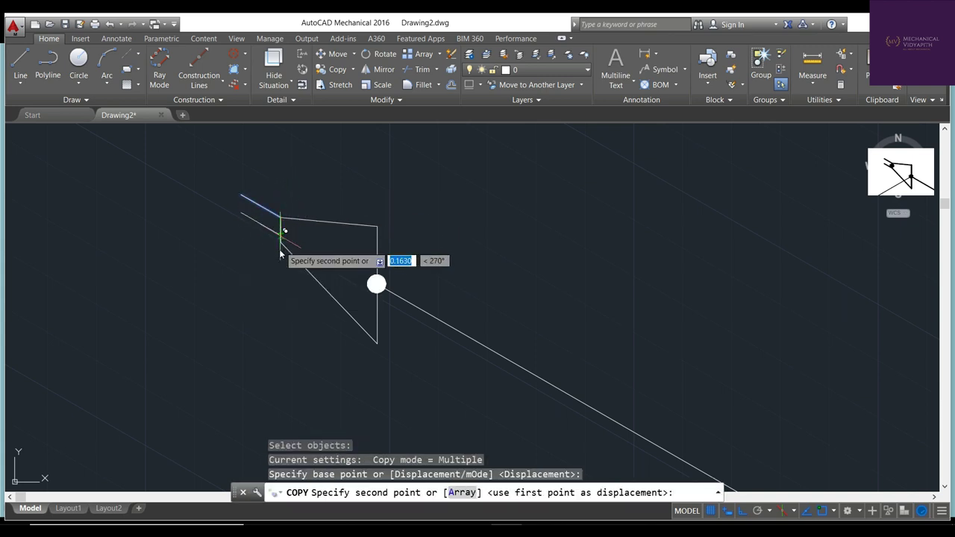
{"action": "left_click", "coordinate": [281, 244]}
{"action": "key", "text": "Escape"}
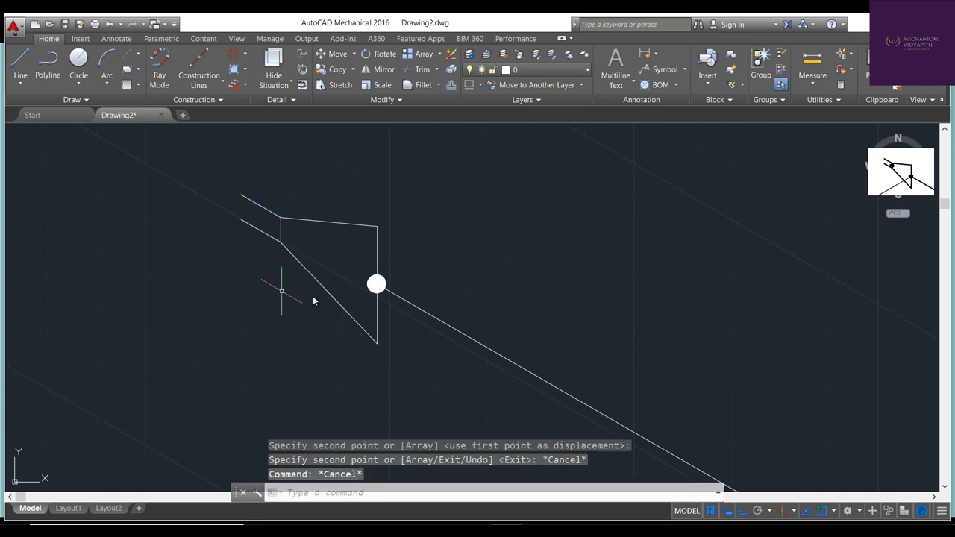
Copy the solid node circle from its centre to the outline's lower-left corner
{"action": "left_click", "coordinate": [374, 294]}
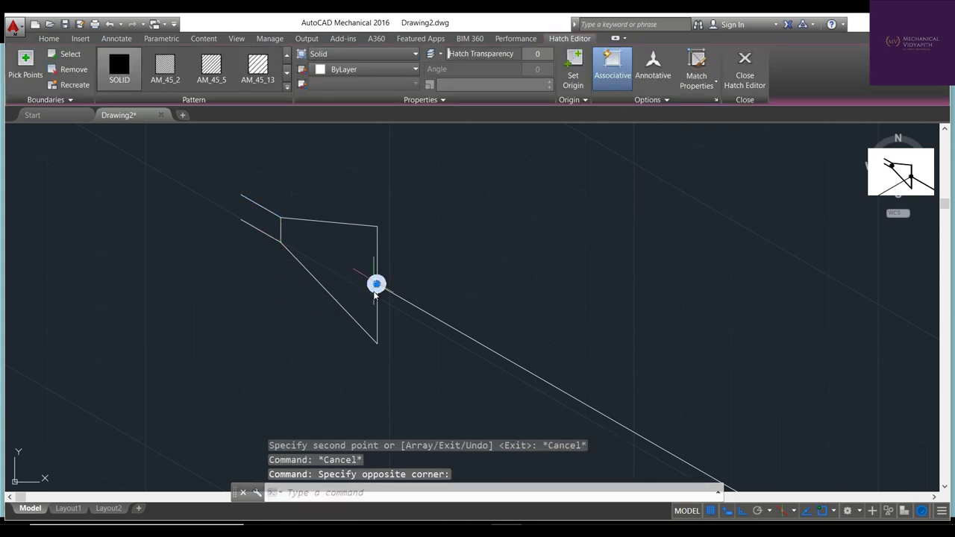
{"action": "type", "text": "cop"}
{"action": "key", "text": "Return"}
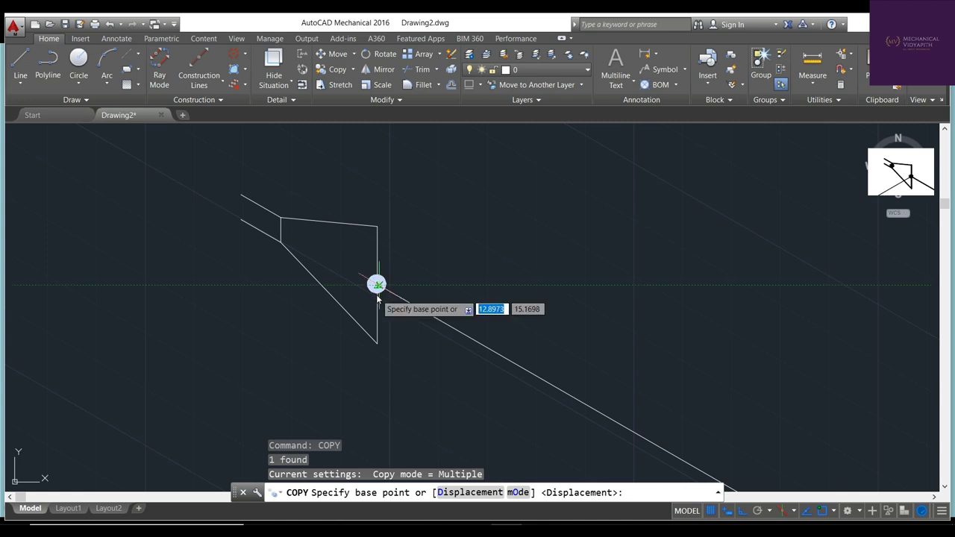
{"action": "left_click", "coordinate": [377, 299]}
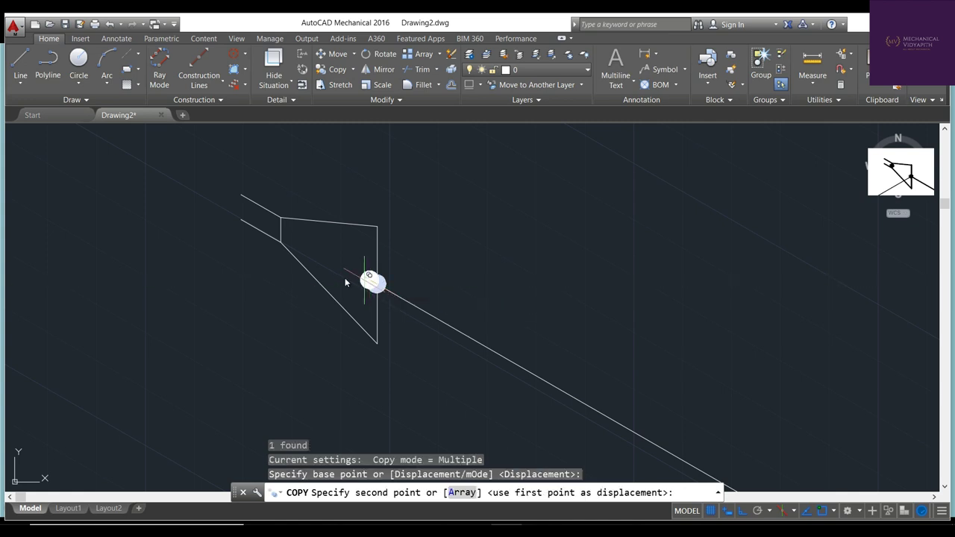
{"action": "left_click", "coordinate": [282, 252]}
{"action": "key", "text": "Escape"}
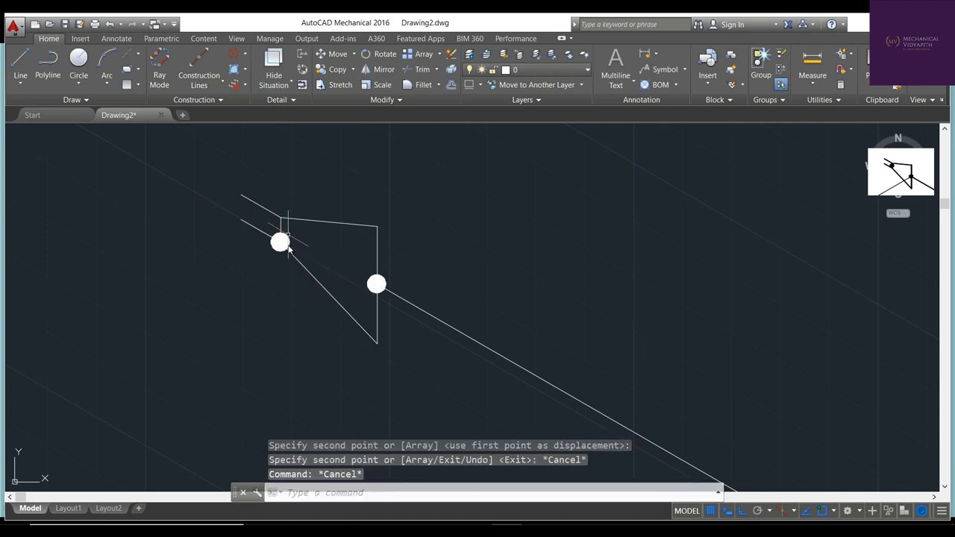
{"action": "scroll", "coordinate": [289, 246], "scroll_direction": "up", "scroll_amount": 1}
{"action": "scroll", "coordinate": [288, 246], "scroll_direction": "up", "scroll_amount": 1}
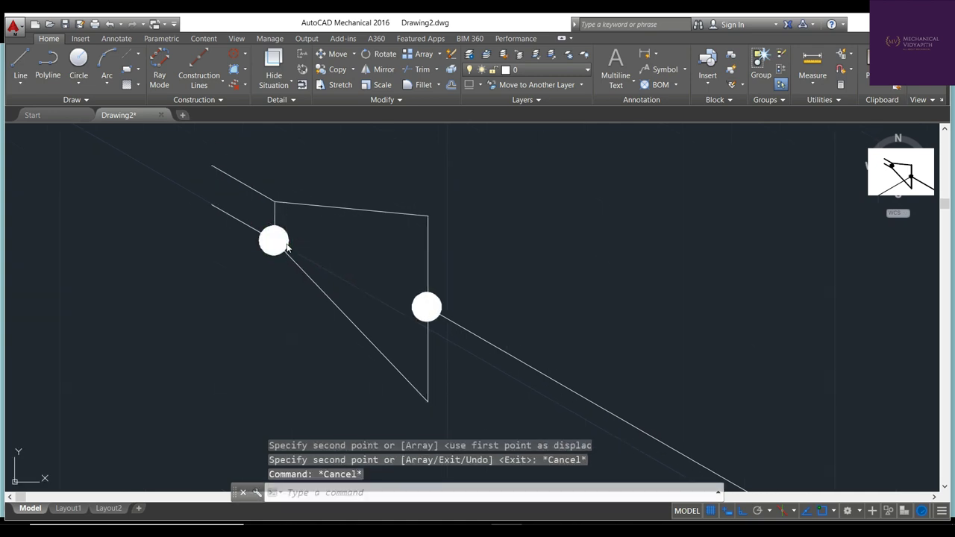
Undo the misplaced node copy and copy the solid dot to the bend's other end
{"action": "key", "text": "ctrl+z"}
{"action": "key", "text": "ctrl+z"}
{"action": "scroll", "coordinate": [297, 244], "scroll_direction": "up", "scroll_amount": 3}
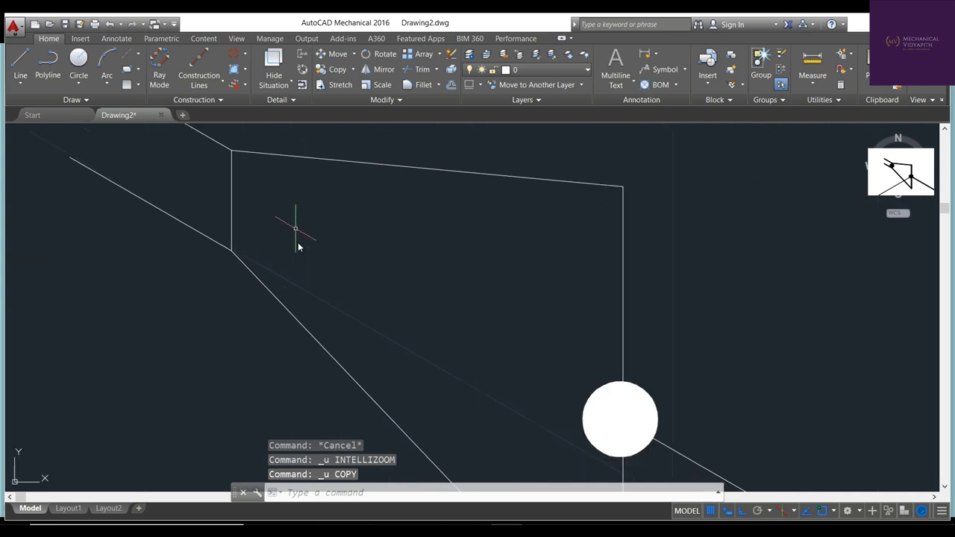
{"action": "left_click", "coordinate": [622, 423]}
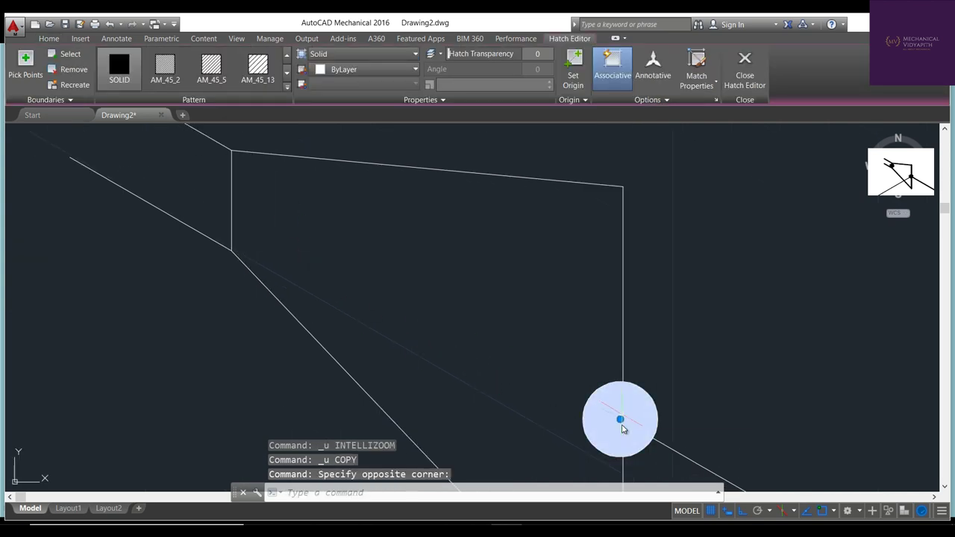
{"action": "type", "text": "COPy"}
{"action": "key", "text": "Return"}
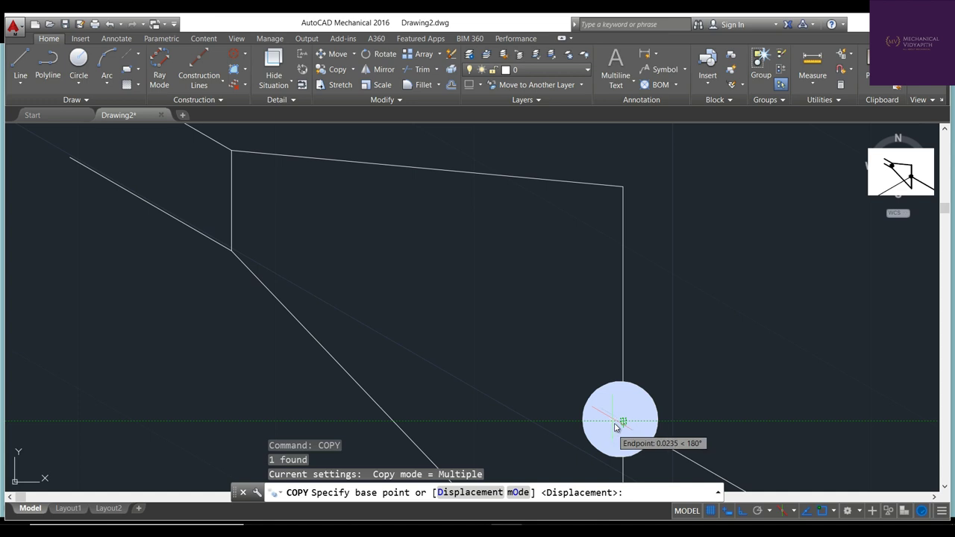
{"action": "left_click", "coordinate": [621, 423]}
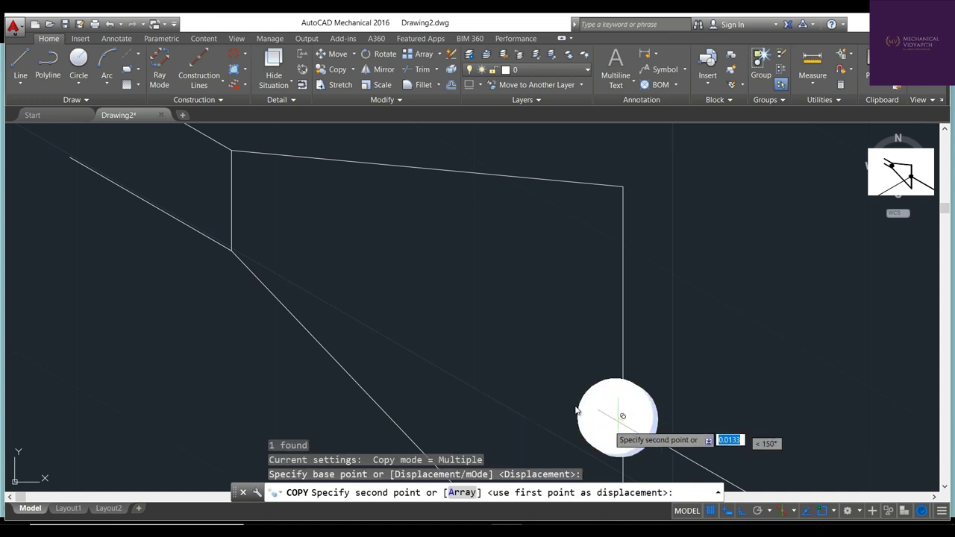
{"action": "left_click", "coordinate": [232, 206]}
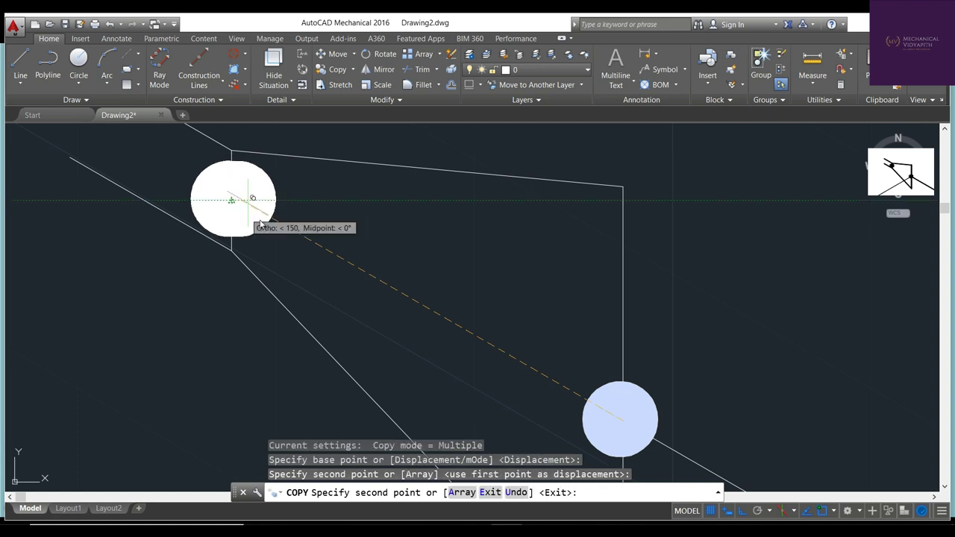
{"action": "key", "text": "Escape"}
{"action": "scroll", "coordinate": [359, 252], "scroll_direction": "down", "scroll_amount": 4}
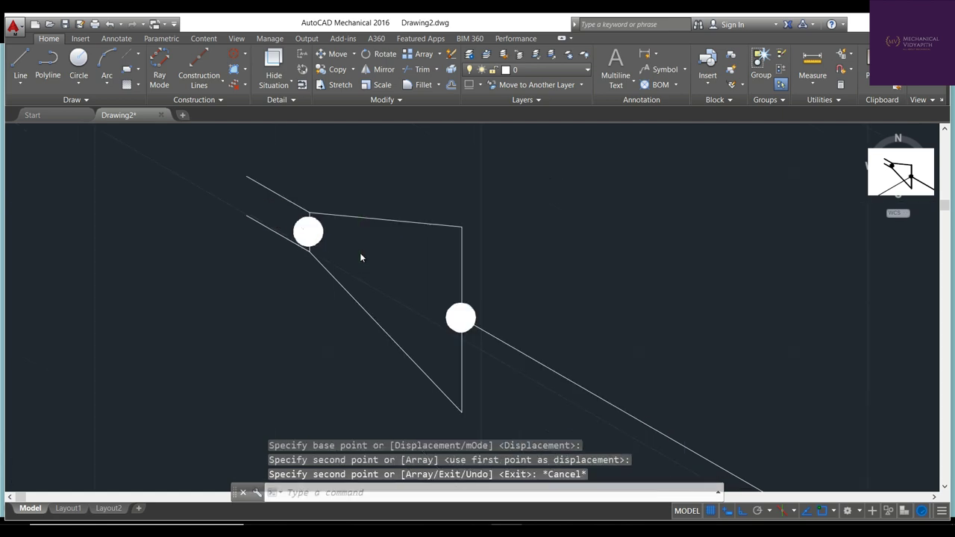
{"action": "scroll", "coordinate": [360, 254], "scroll_direction": "down", "scroll_amount": 4}
{"action": "key", "text": "Escape"}
{"action": "key", "text": "Escape"}
{"action": "type", "text": "z"}
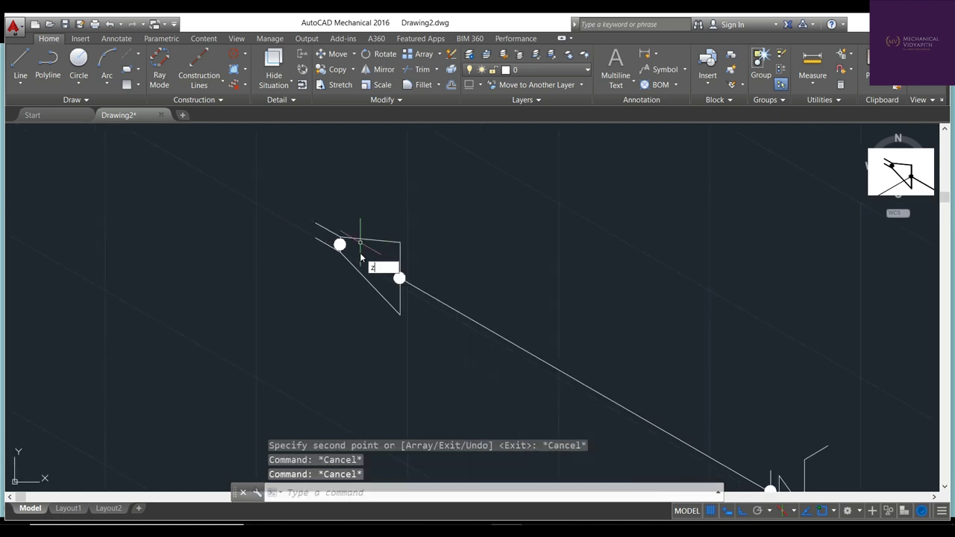
{"action": "key", "text": "Return"}
{"action": "scroll", "coordinate": [359, 252], "scroll_direction": "down", "scroll_amount": 3}
Zoom All to show the whole drawing, then zoom and pan onto the upper elbow
{"action": "scroll", "coordinate": [360, 252], "scroll_direction": "down", "scroll_amount": 2}
{"action": "type", "text": "a"}
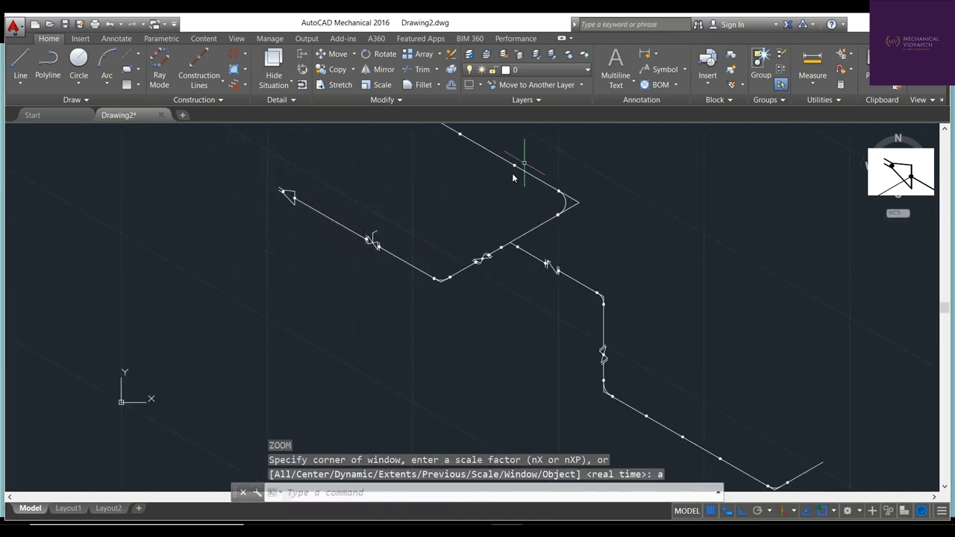
{"action": "scroll", "coordinate": [512, 178], "scroll_direction": "up", "scroll_amount": 5}
{"action": "scroll", "coordinate": [514, 179], "scroll_direction": "up", "scroll_amount": 2}
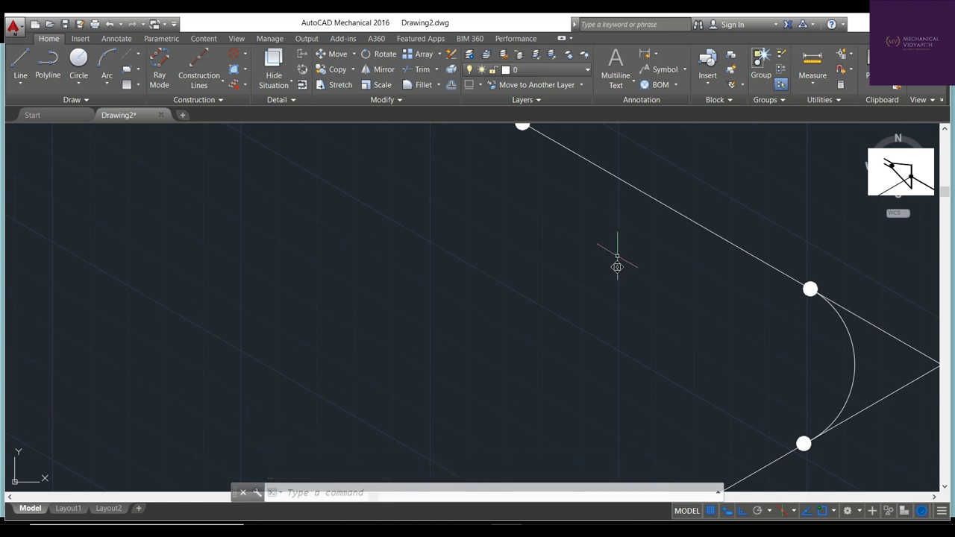
{"action": "mouse_move", "coordinate": [608, 292]}
{"action": "middle_mouse_down"}
{"action": "mouse_move", "coordinate": [508, 312]}
{"action": "mouse_move", "coordinate": [368, 292]}
{"action": "middle_mouse_up"}
{"action": "mouse_move", "coordinate": [268, 372]}
{"action": "middle_mouse_down"}
{"action": "mouse_move", "coordinate": [298, 335]}
{"action": "mouse_move", "coordinate": [417, 318]}
{"action": "middle_mouse_up"}
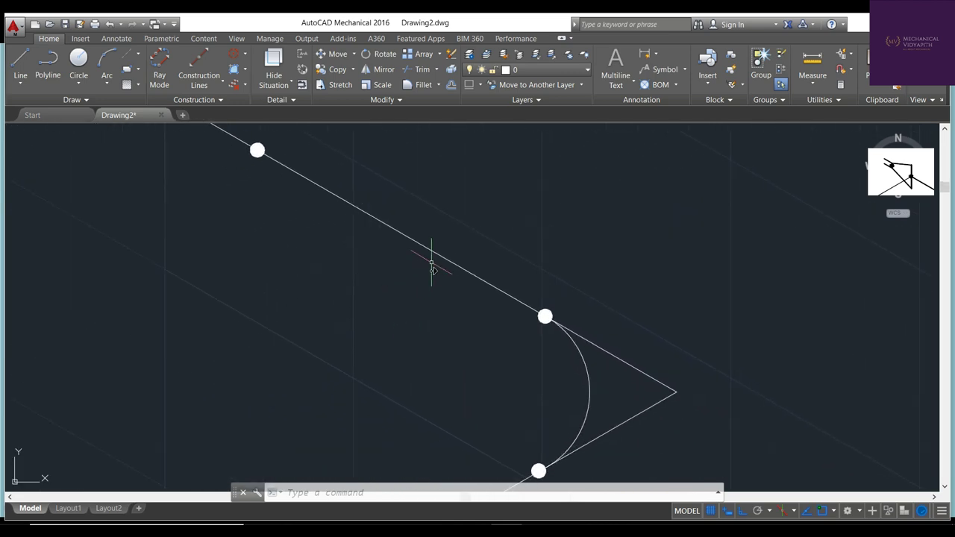
Draw a trial short vertical line up from the pipe run above the bend
{"action": "left_click", "coordinate": [21, 63]}
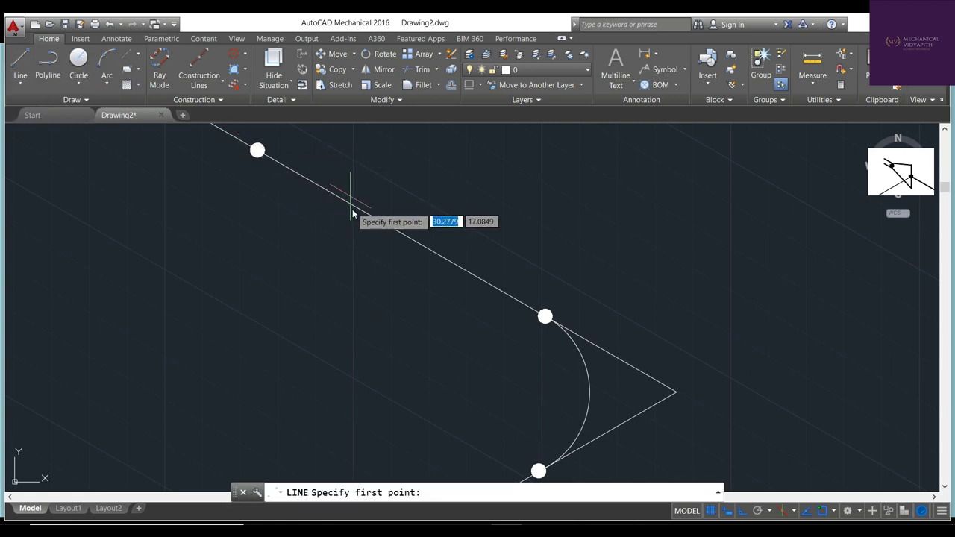
{"action": "left_click", "coordinate": [393, 229]}
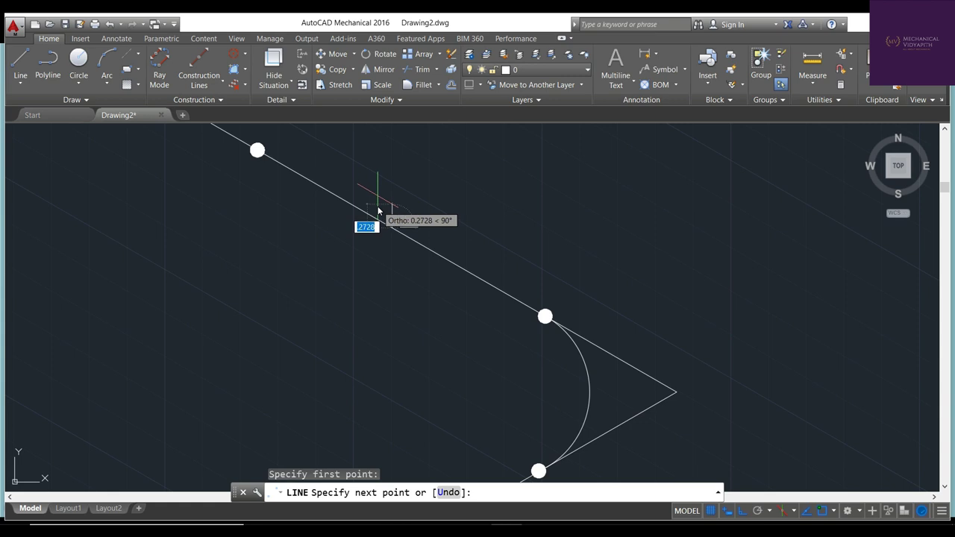
{"action": "key", "text": "F8"}
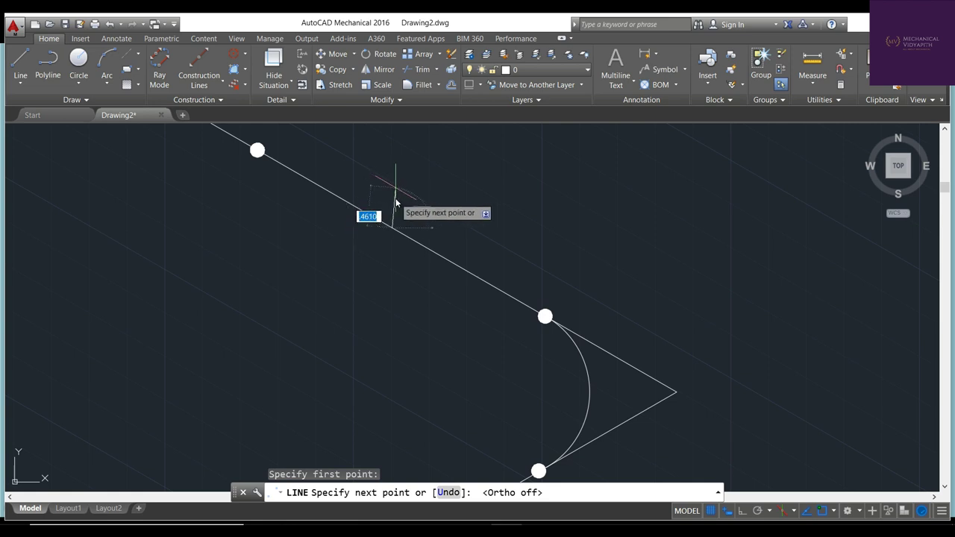
{"action": "key", "text": "F8"}
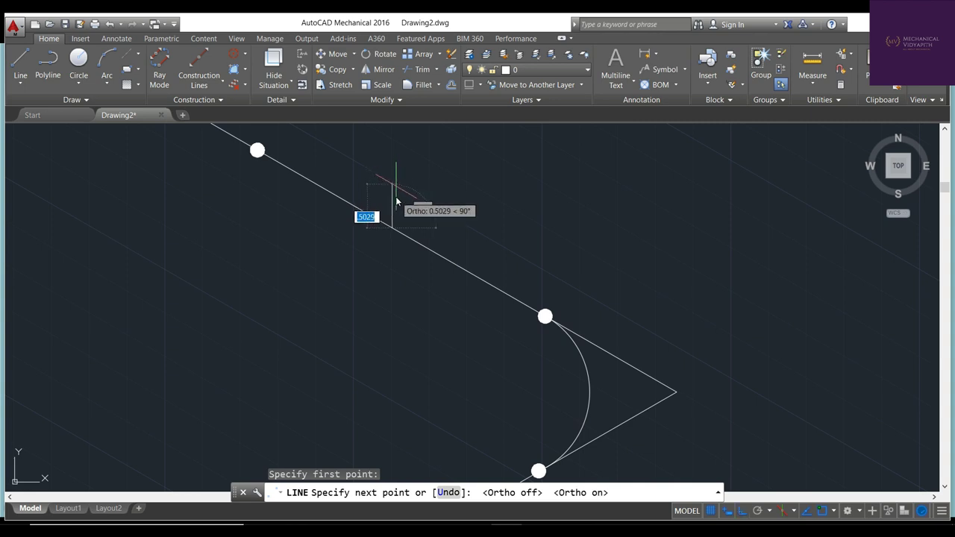
{"action": "left_click", "coordinate": [394, 184]}
{"action": "key", "text": "Escape"}
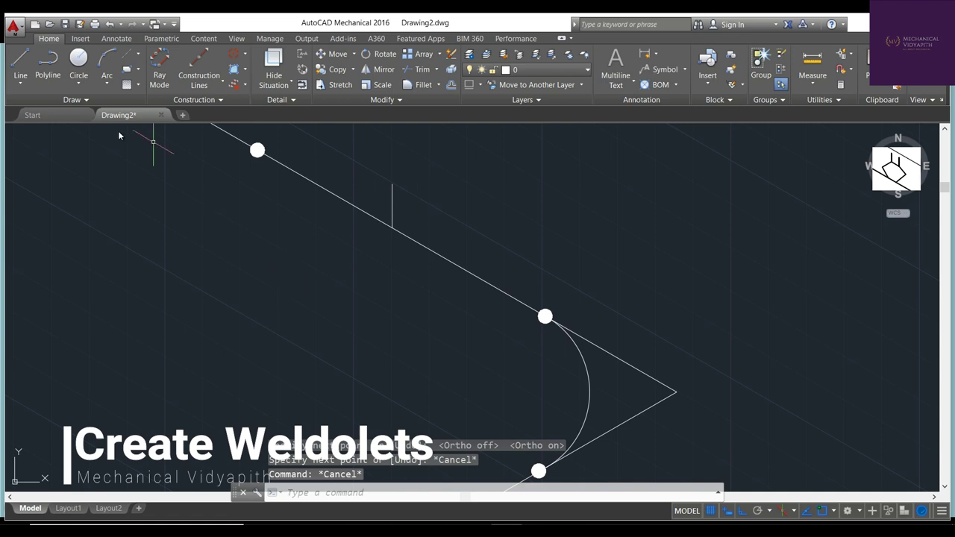
Draw a two-leg angled stub, up-left then up-right, from the same point, and delete the trial line
{"action": "left_click", "coordinate": [20, 61]}
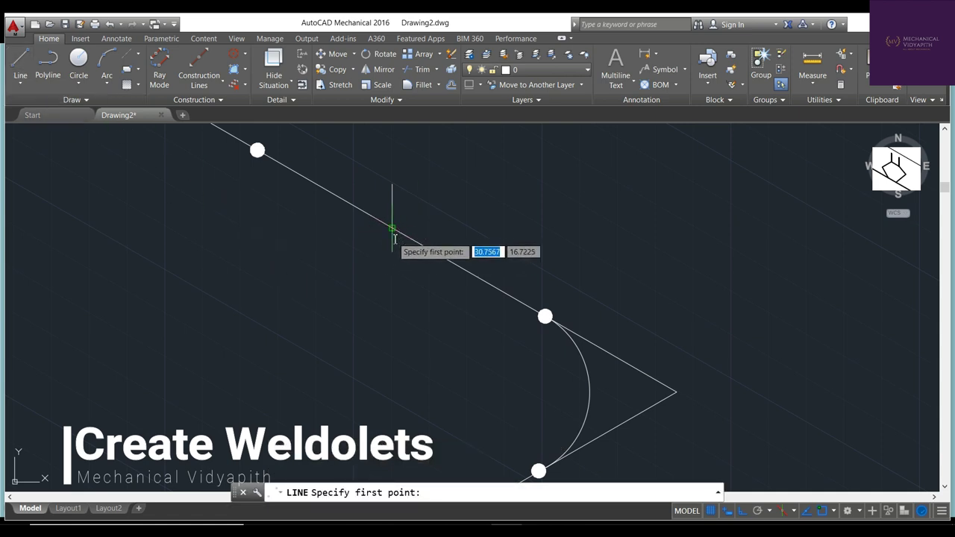
{"action": "left_click", "coordinate": [392, 229]}
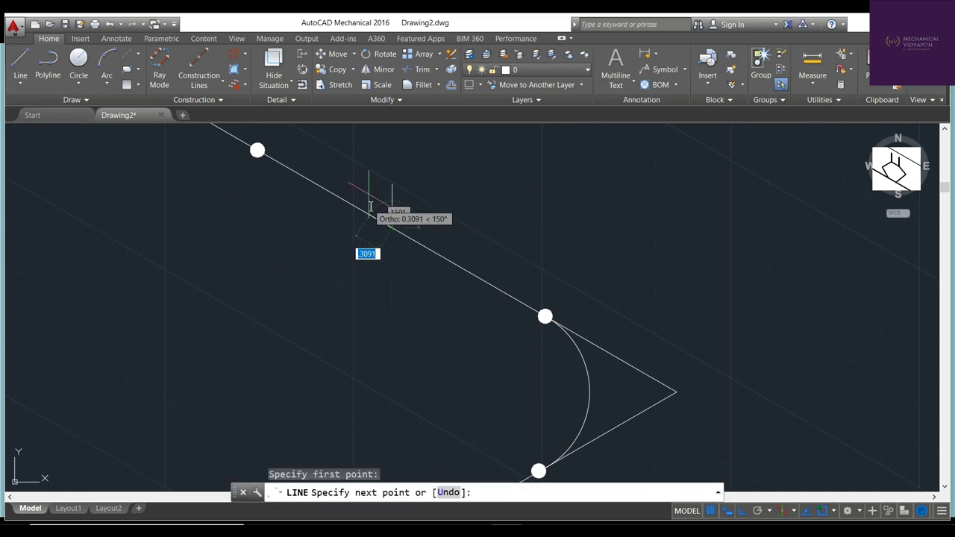
{"action": "key", "text": "F8"}
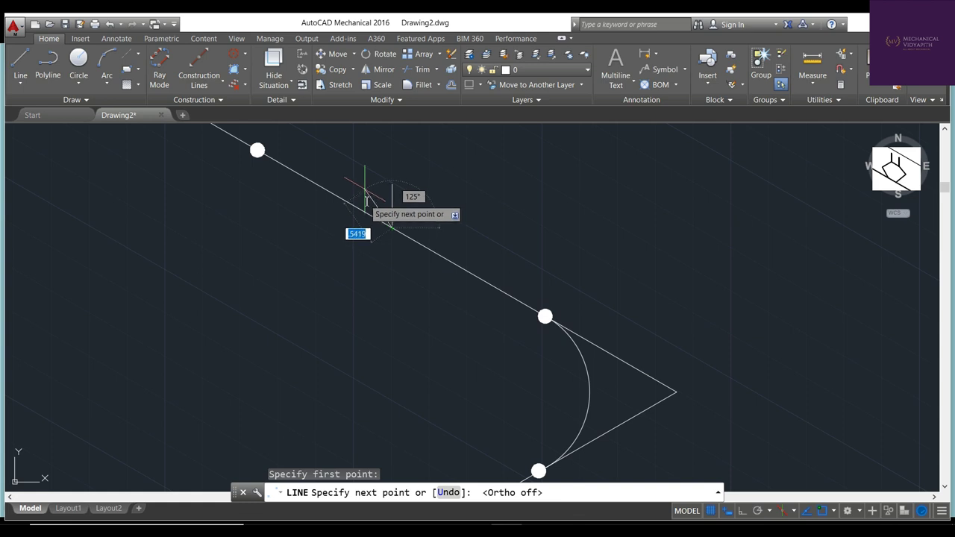
{"action": "left_click", "coordinate": [367, 186]}
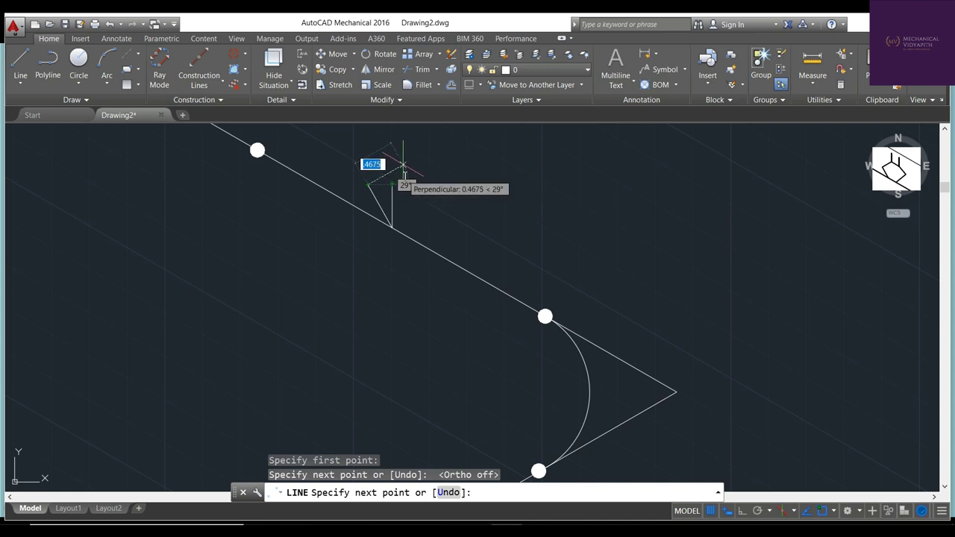
{"action": "left_click", "coordinate": [403, 165]}
{"action": "key", "text": "Escape"}
{"action": "key", "text": "Escape"}
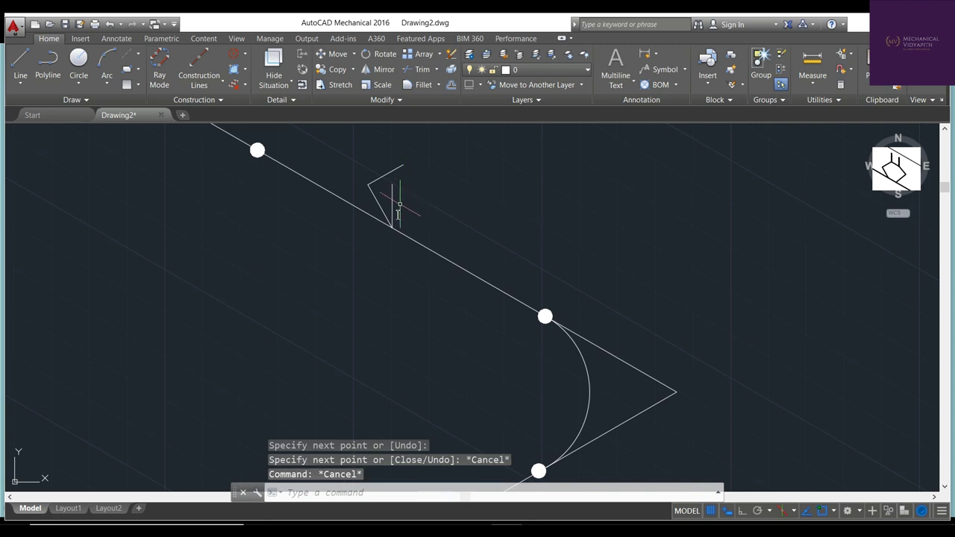
{"action": "left_click", "coordinate": [393, 212]}
{"action": "key", "text": "Delete"}
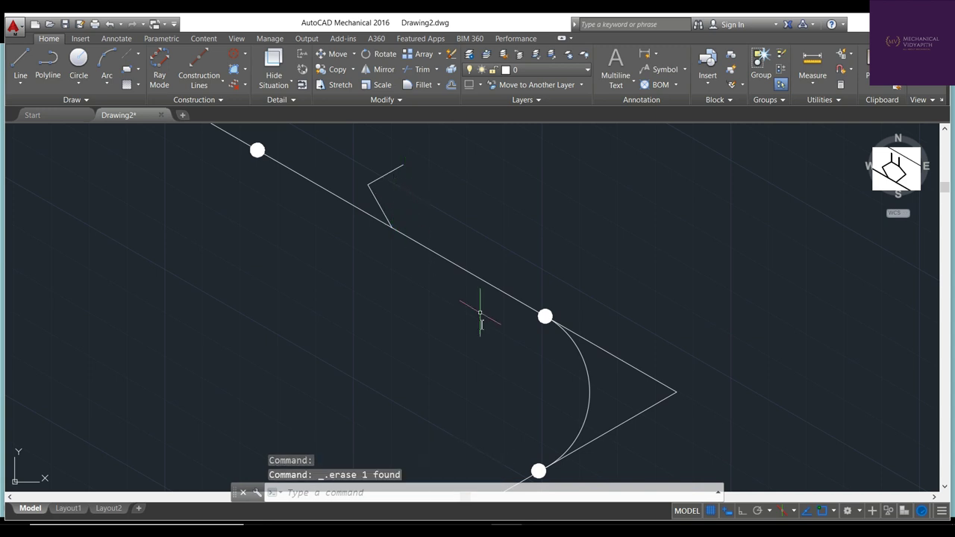
{"action": "left_click", "coordinate": [402, 490]}
{"action": "type", "text": "m"}
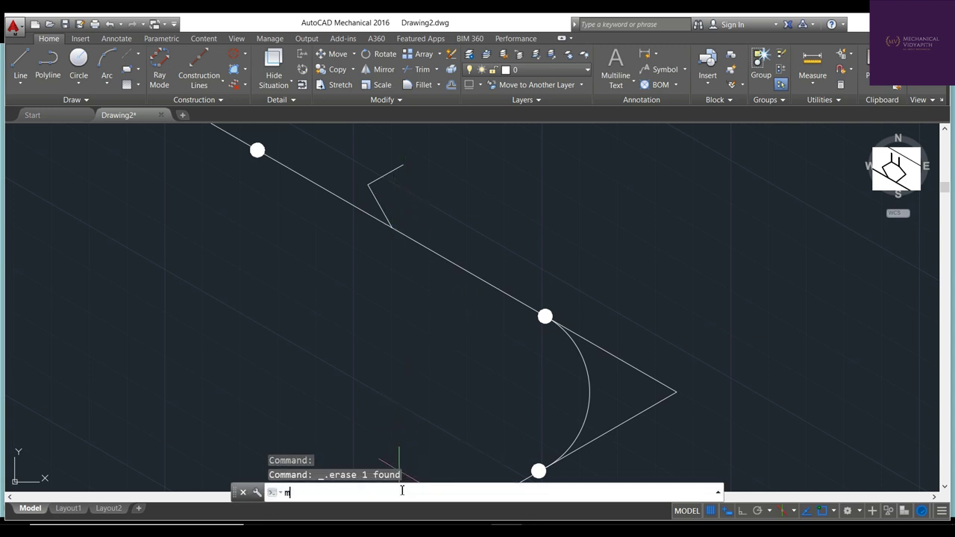
Mirror the two stub legs about an axis at the stub's base, keeping the original
{"action": "type", "text": "irror"}
{"action": "key", "text": "Return"}
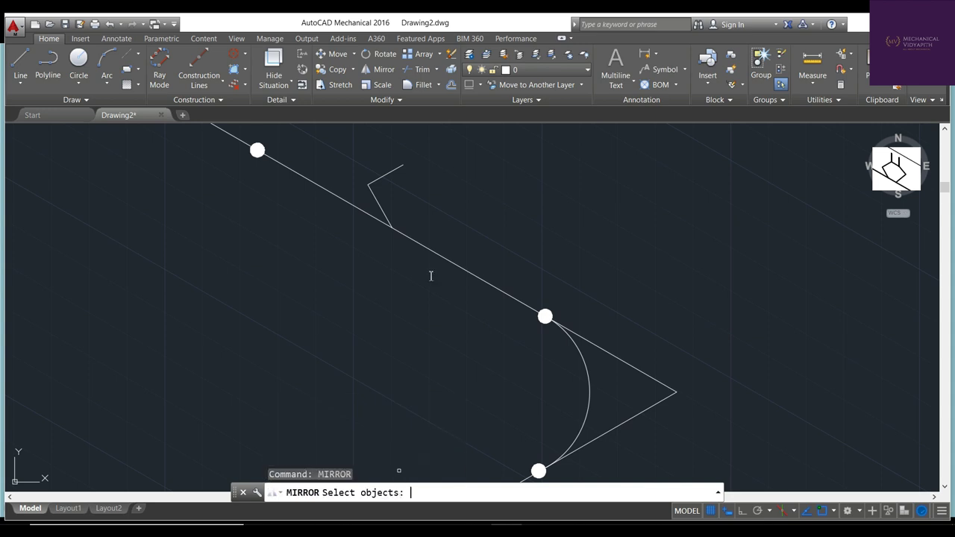
{"action": "left_click", "coordinate": [377, 201]}
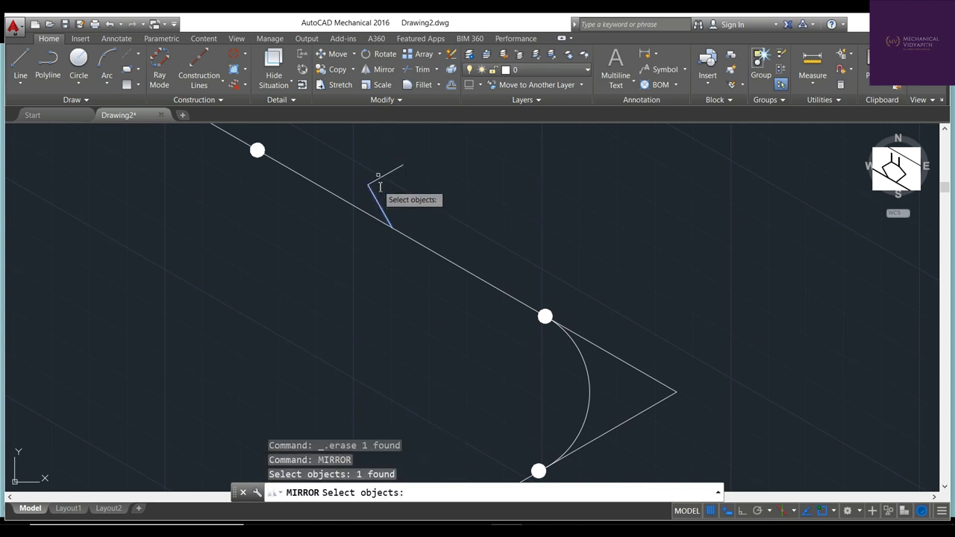
{"action": "left_click", "coordinate": [379, 177]}
{"action": "key", "text": "Return"}
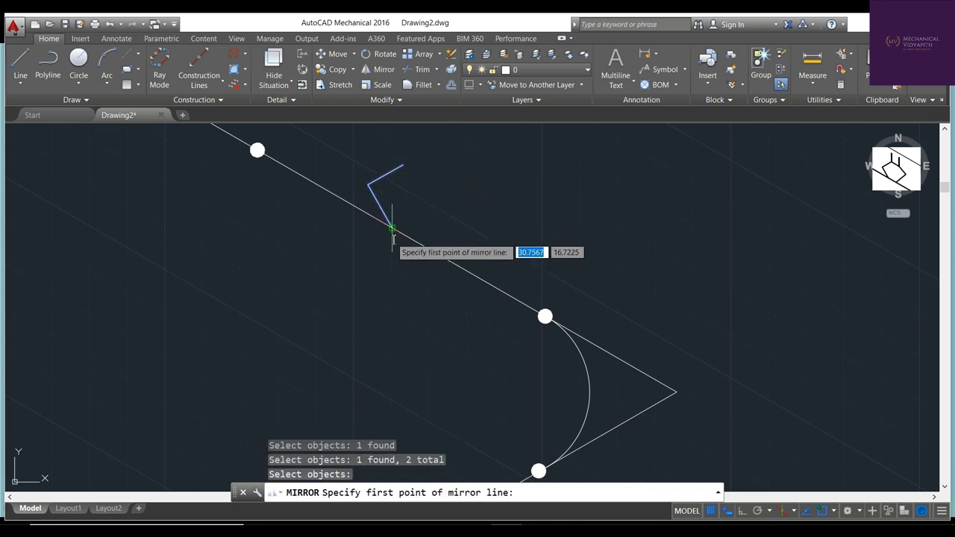
{"action": "left_click", "coordinate": [392, 226]}
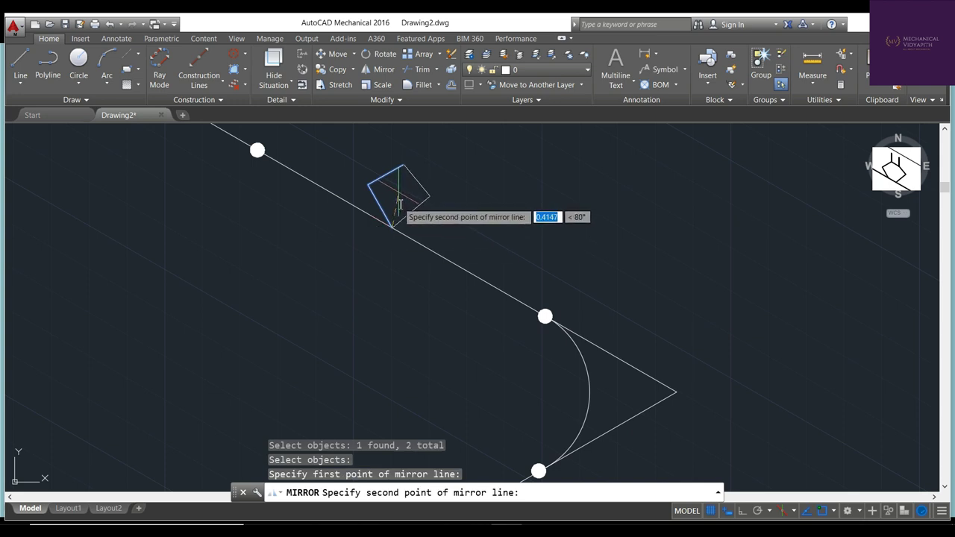
{"action": "left_click", "coordinate": [399, 207]}
{"action": "left_click", "coordinate": [424, 245]}
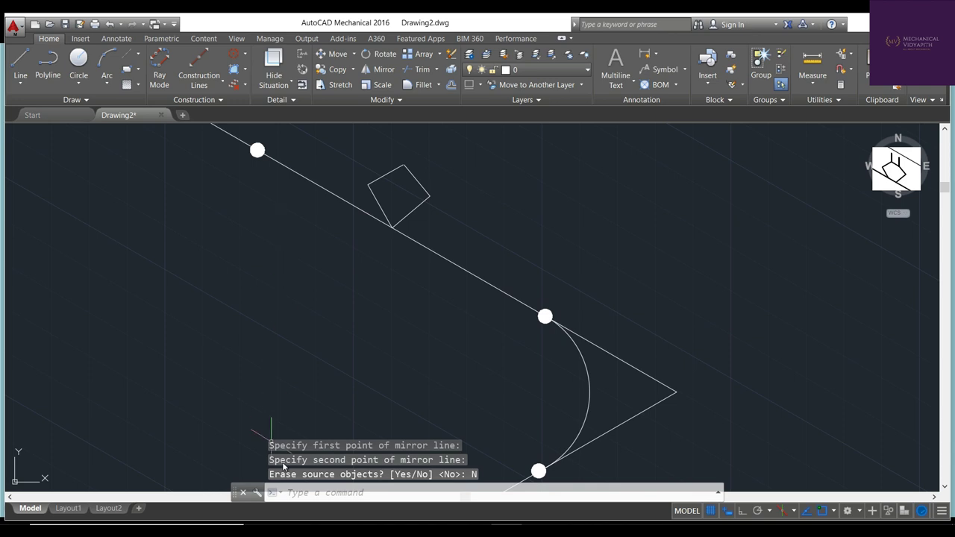
Move the mirrored stub copy further down along the pipe
{"action": "left_click", "coordinate": [309, 496]}
{"action": "type", "text": "mo"}
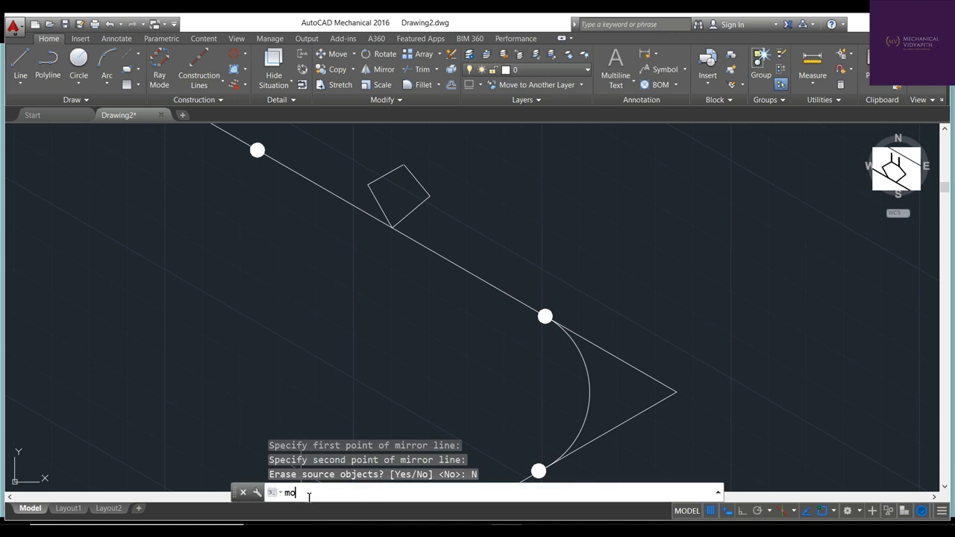
{"action": "type", "text": "ve"}
{"action": "key", "text": "Return"}
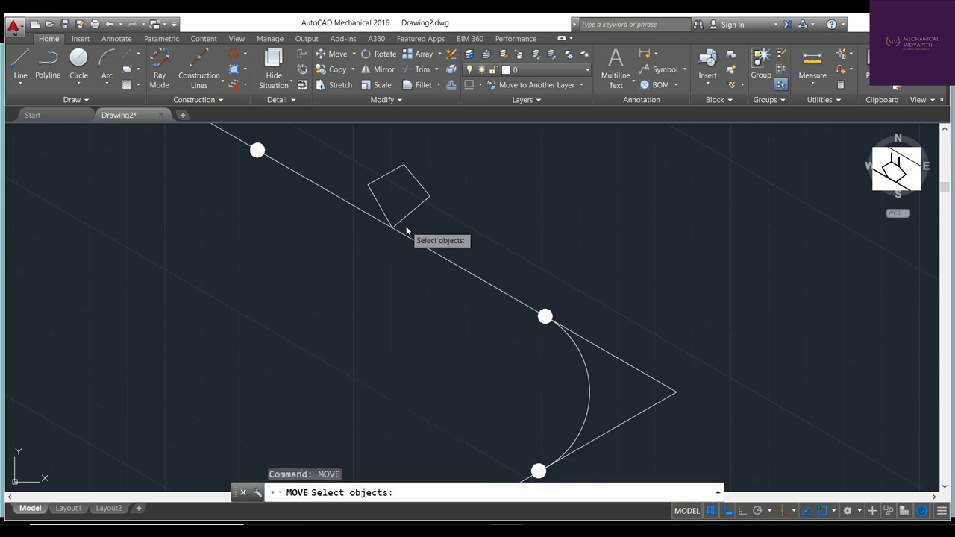
{"action": "left_click", "coordinate": [407, 232]}
{"action": "left_click", "coordinate": [420, 186]}
{"action": "key", "text": "Return"}
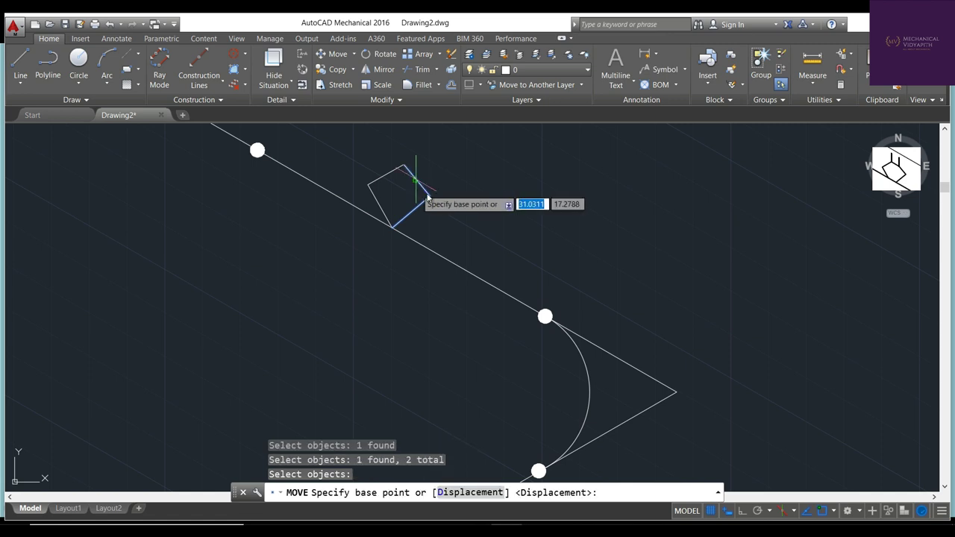
{"action": "left_click", "coordinate": [391, 227]}
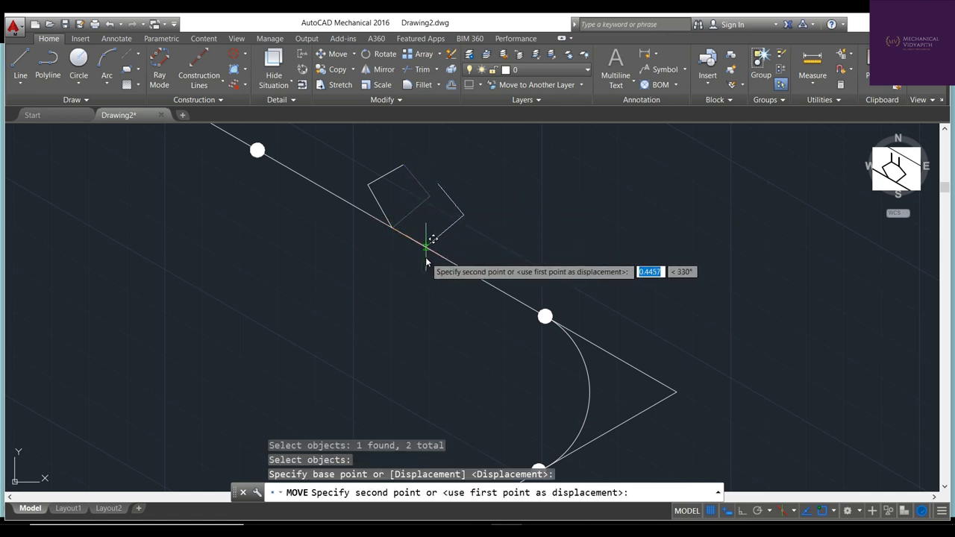
{"action": "left_click", "coordinate": [426, 245]}
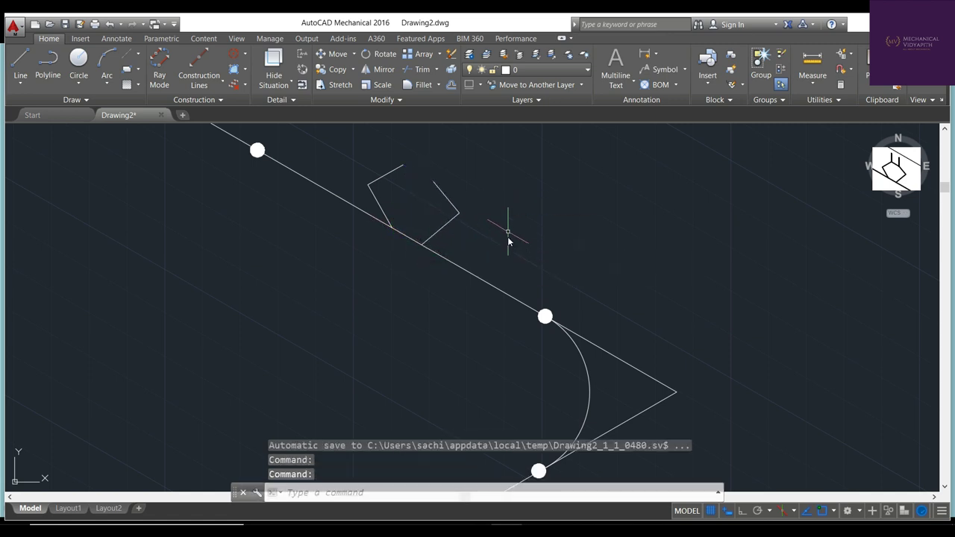
{"action": "left_click", "coordinate": [20, 63]}
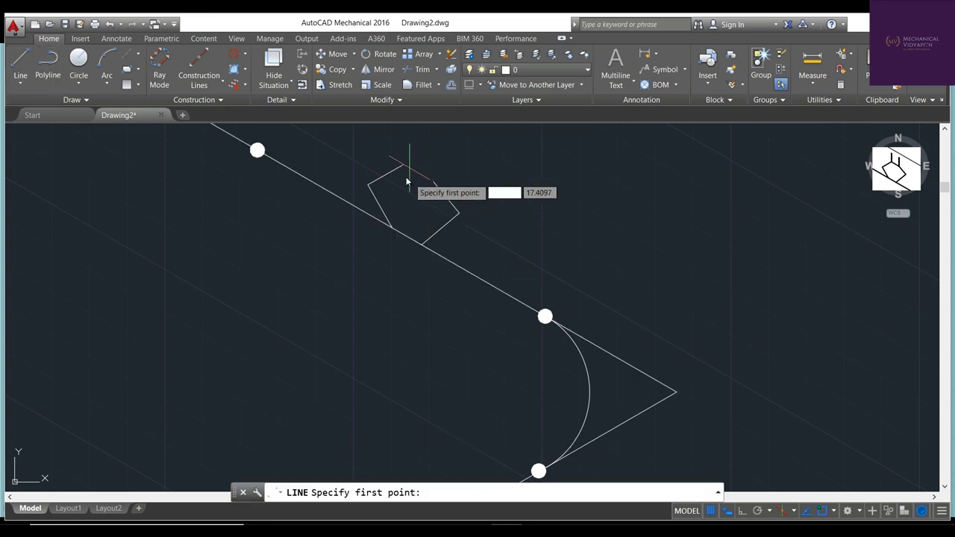
With Ortho on, draw a short vertical line up from the fitting's upper-right corner
{"action": "left_click", "coordinate": [403, 166]}
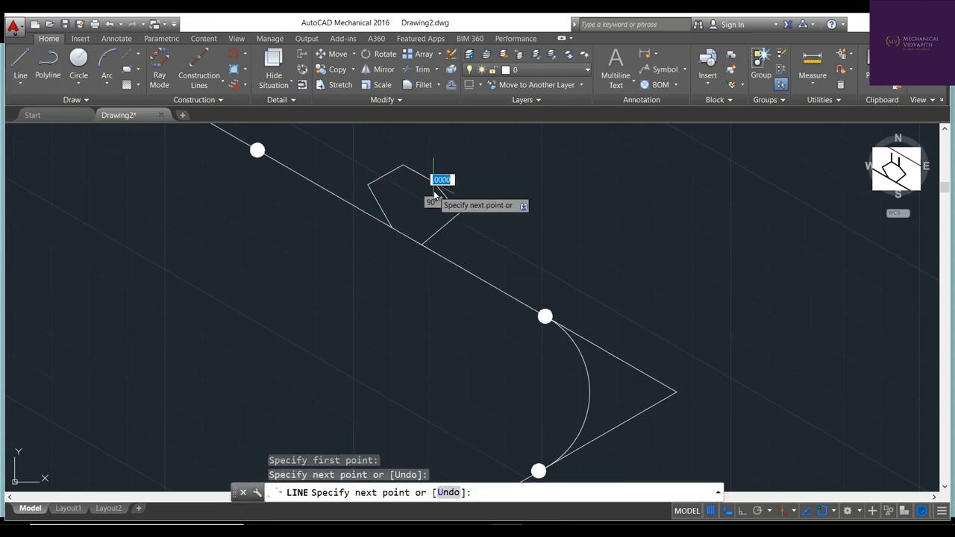
{"action": "key", "text": "Escape"}
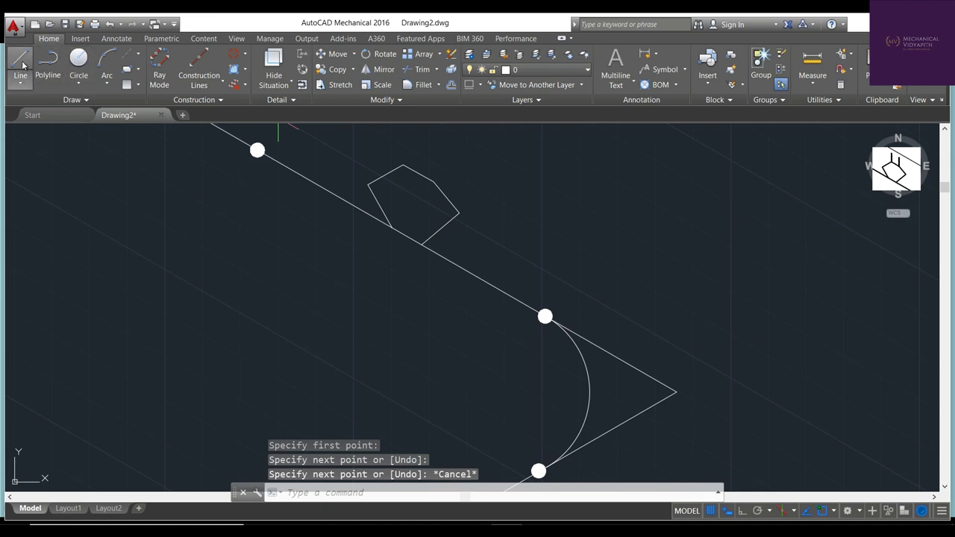
{"action": "left_click", "coordinate": [20, 63]}
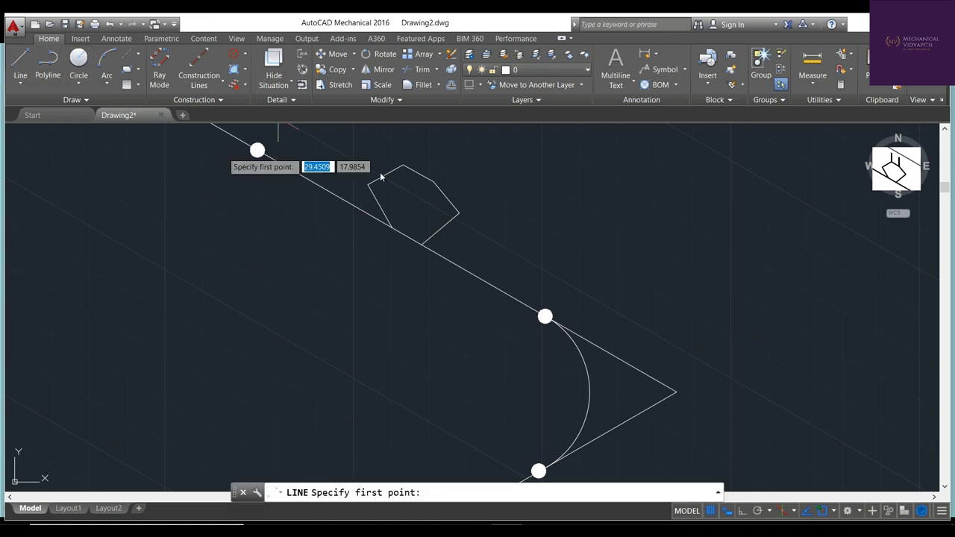
{"action": "left_click", "coordinate": [433, 181]}
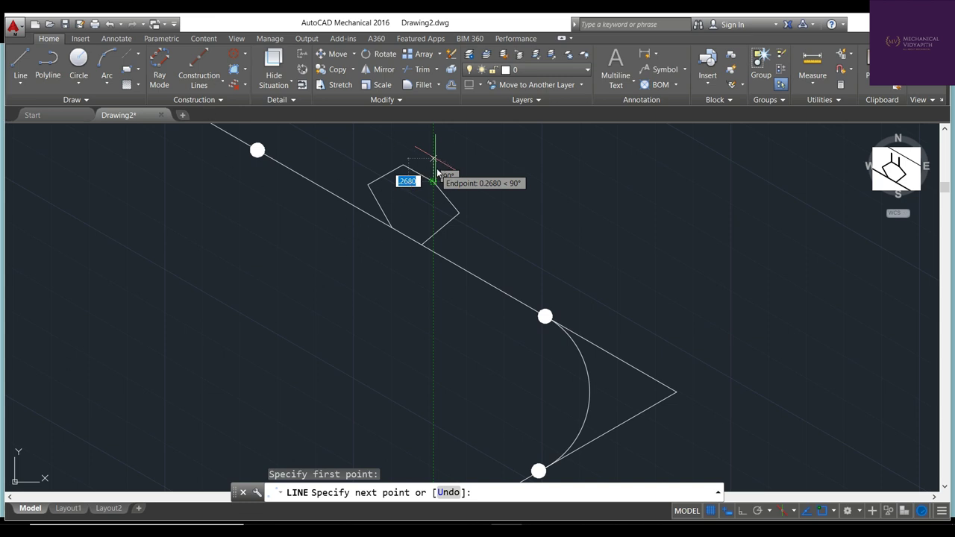
{"action": "key", "text": "Escape"}
{"action": "key", "text": "F8"}
{"action": "left_click", "coordinate": [426, 287]}
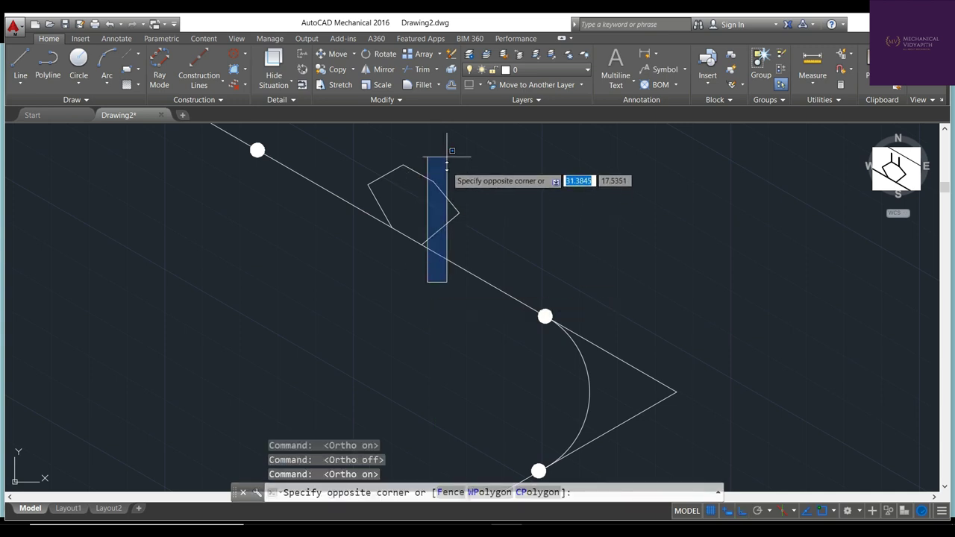
{"action": "key", "text": "Escape"}
{"action": "key", "text": "Escape"}
{"action": "left_click", "coordinate": [20, 59]}
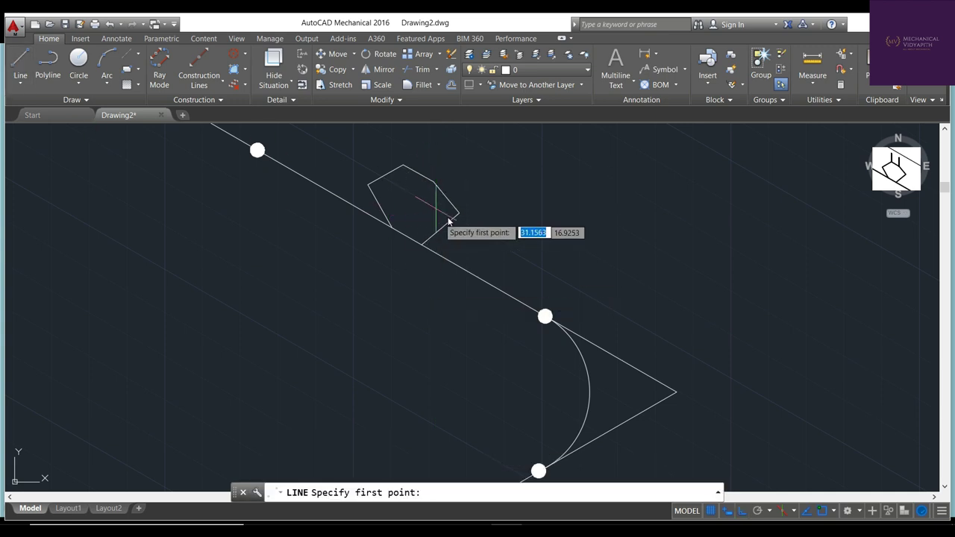
{"action": "left_click", "coordinate": [434, 187]}
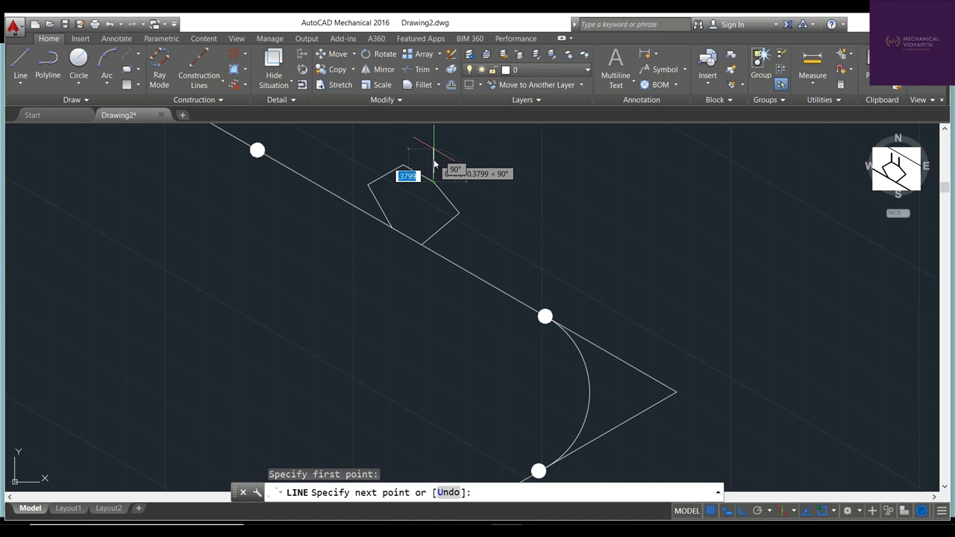
{"action": "left_click", "coordinate": [434, 149]}
{"action": "key", "text": "Escape"}
{"action": "type", "text": "COp"}
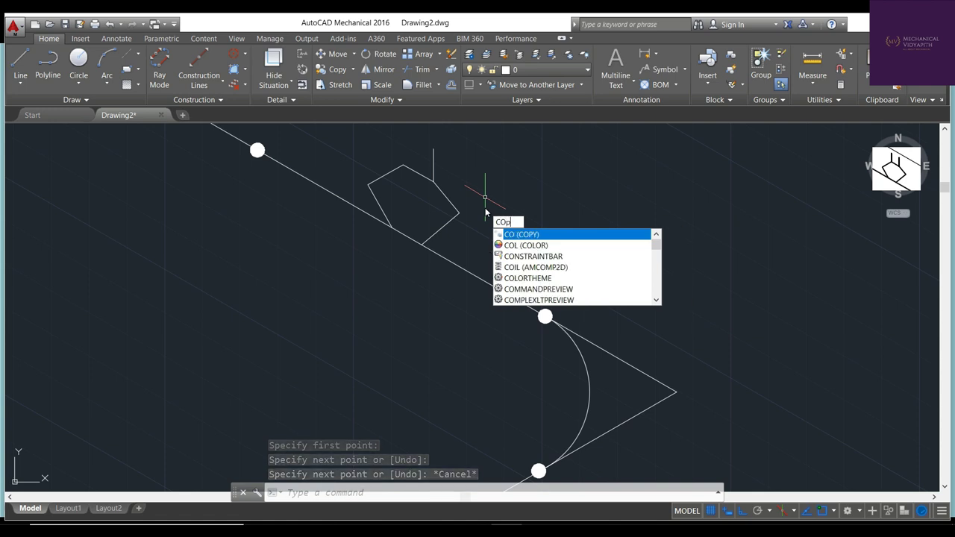
Copy the short vertical line from its lower endpoint onto the fitting's top corner
{"action": "type", "text": "Py"}
{"action": "key", "text": "Return"}
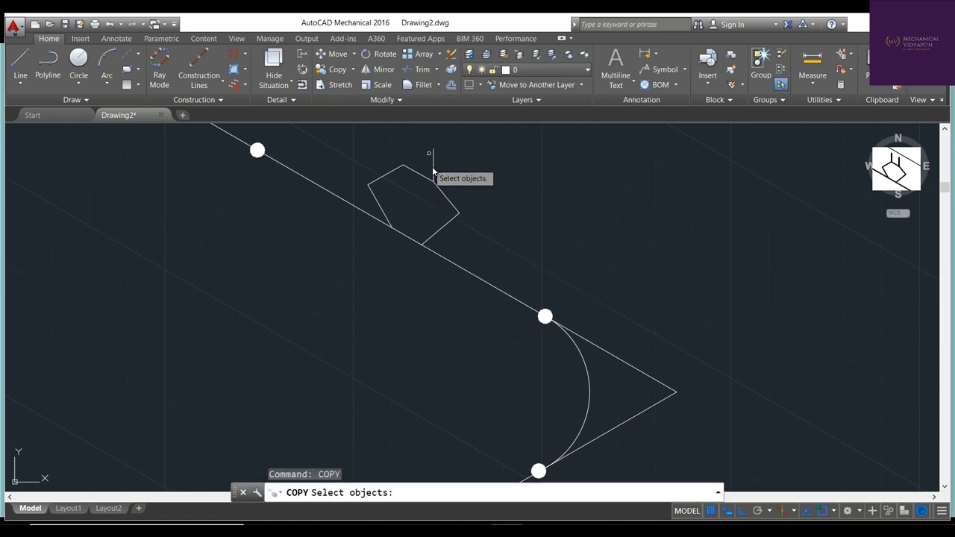
{"action": "left_click", "coordinate": [433, 158]}
{"action": "key", "text": "Return"}
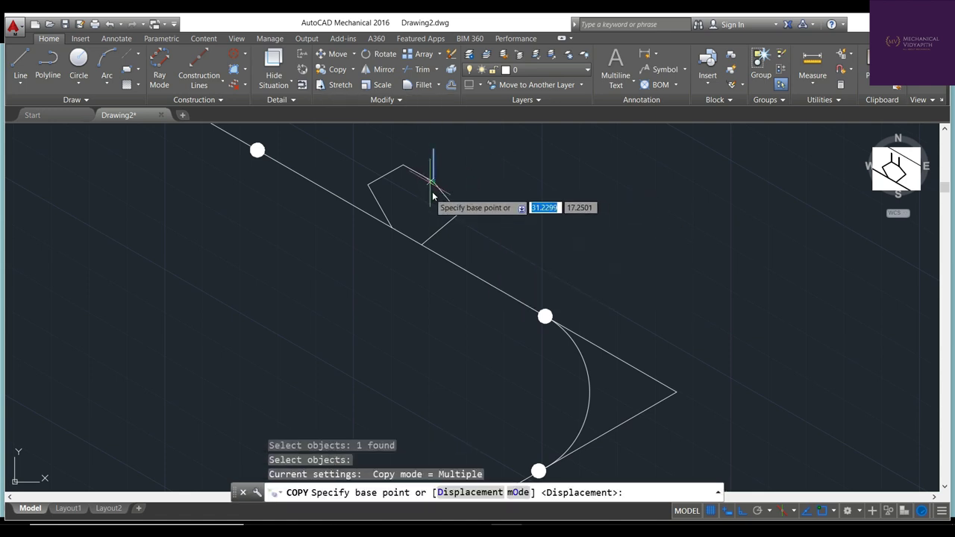
{"action": "left_click", "coordinate": [432, 183]}
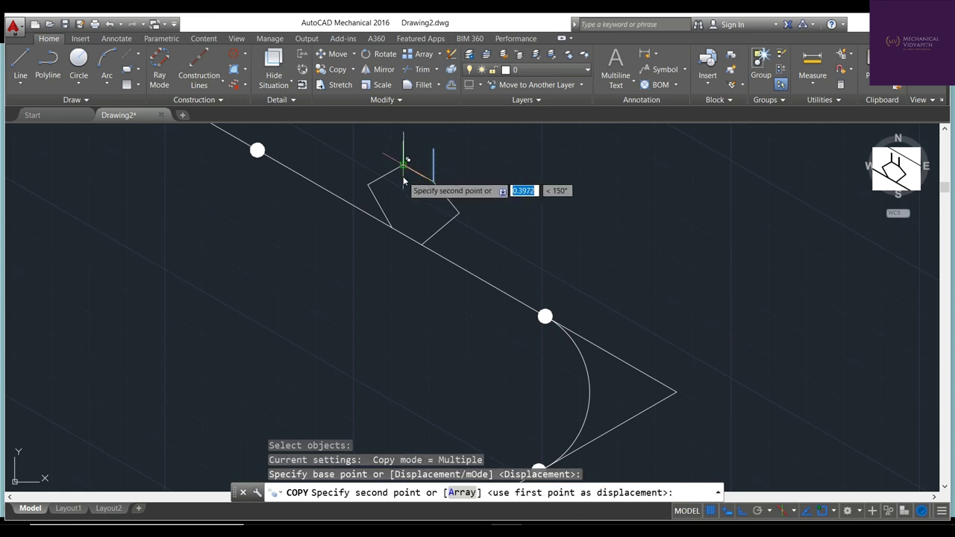
{"action": "left_click", "coordinate": [403, 176]}
End the copy and Zoom All to show the entire piping drawing
{"action": "key", "text": "Escape"}
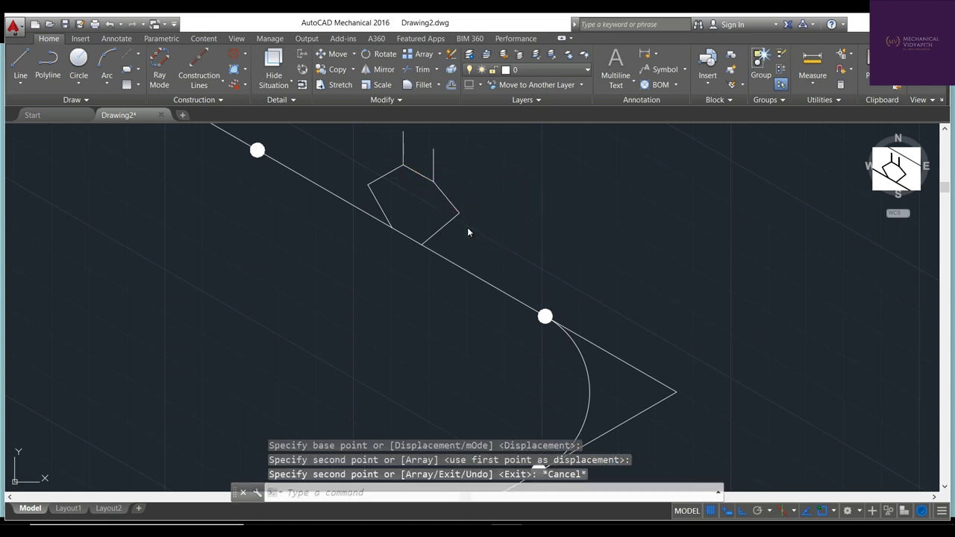
{"action": "key", "text": "Escape"}
{"action": "key", "text": "Escape"}
{"action": "key", "text": "Escape"}
{"action": "type", "text": "z"}
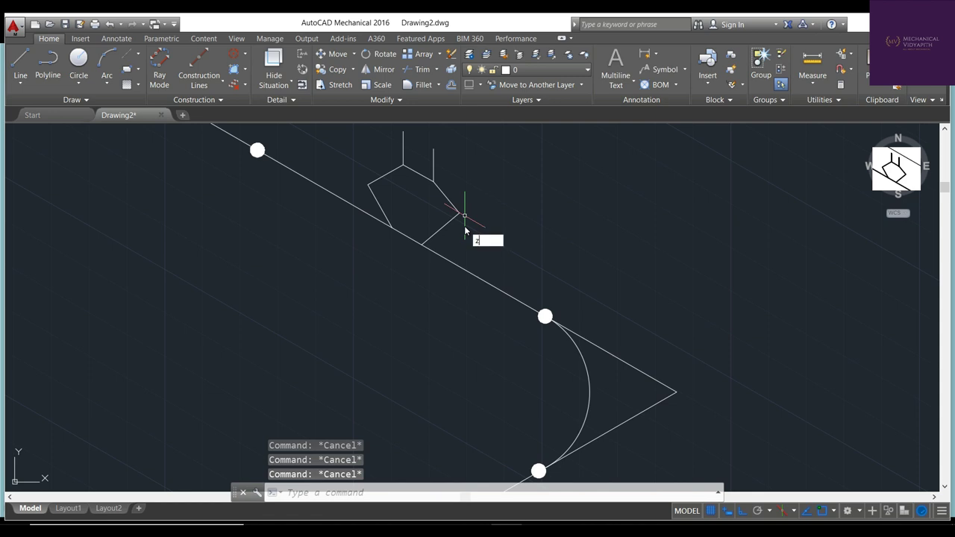
{"action": "key", "text": "Return"}
{"action": "type", "text": "e"}
{"action": "key", "text": "Return"}
{"action": "type", "text": "a"}
{"action": "key", "text": "Return"}
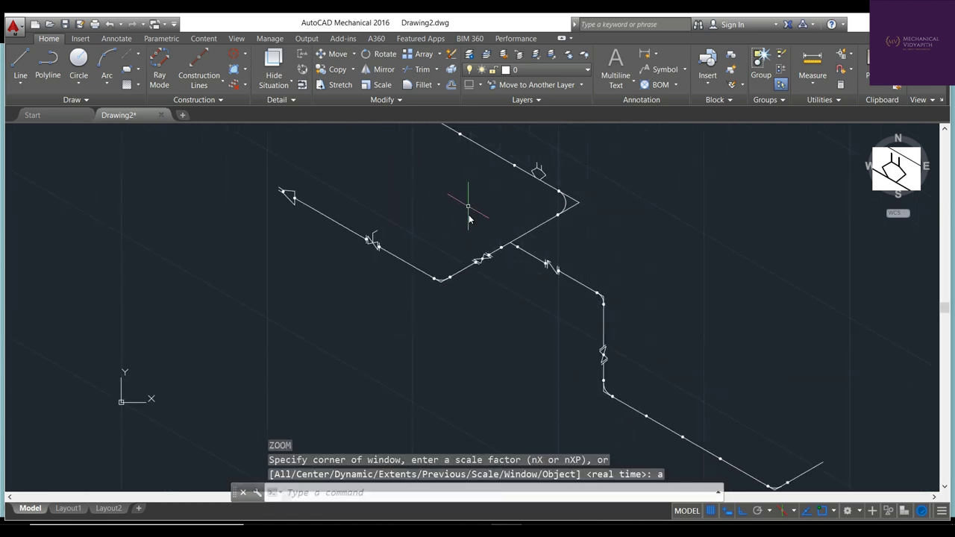
Zoom in on the pipe run below the bend and start a new line
{"action": "mouse_move", "coordinate": [458, 203]}
{"action": "middle_mouse_down", "text": "shift"}
{"action": "mouse_move", "coordinate": [459, 229]}
{"action": "mouse_move", "coordinate": [456, 219]}
{"action": "middle_mouse_up", "text": "shift"}
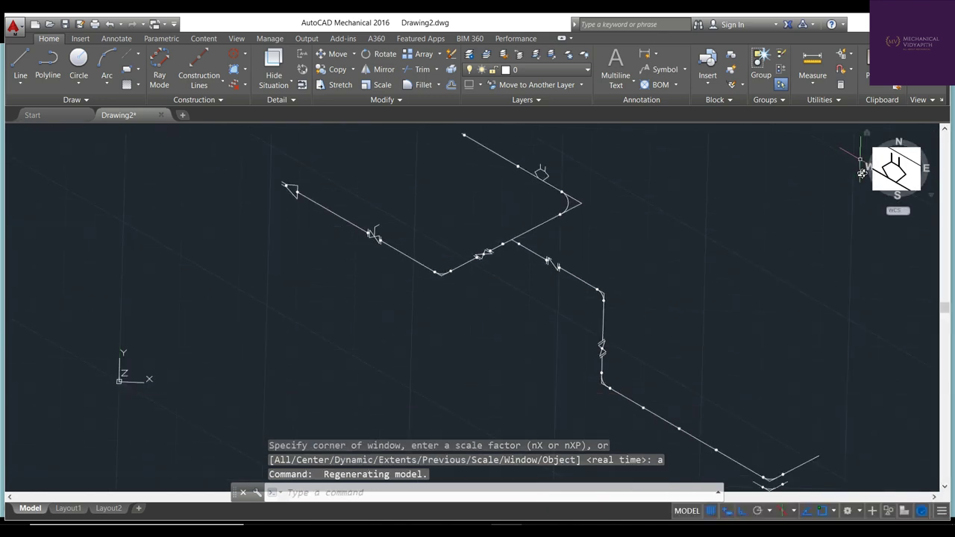
{"action": "scroll", "coordinate": [365, 298], "scroll_direction": "down", "scroll_amount": 2}
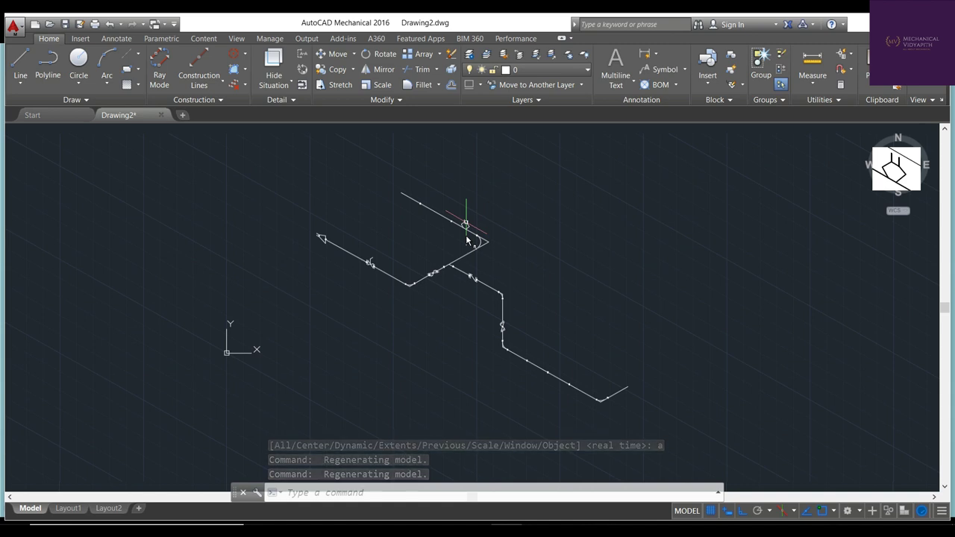
{"action": "scroll", "coordinate": [478, 269], "scroll_direction": "up", "scroll_amount": 3}
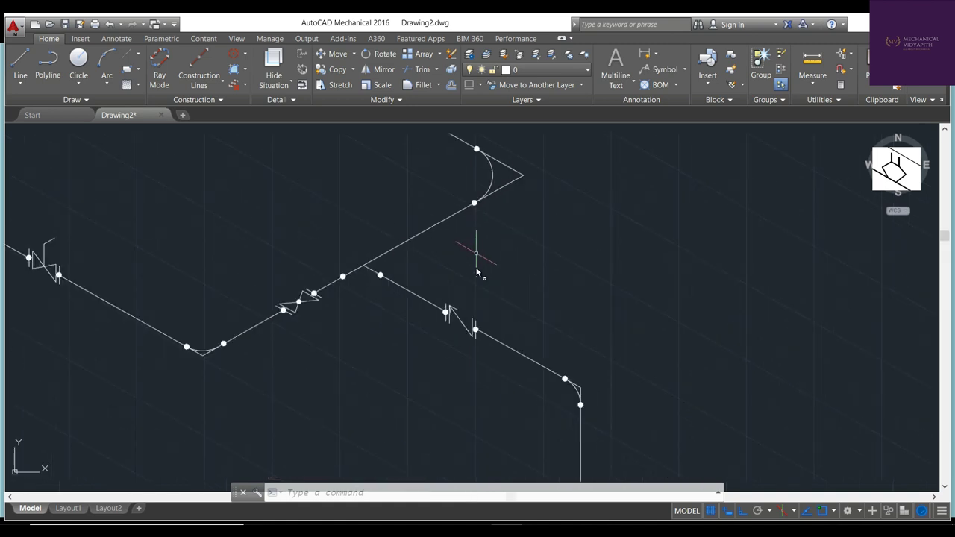
{"action": "left_click", "coordinate": [20, 59]}
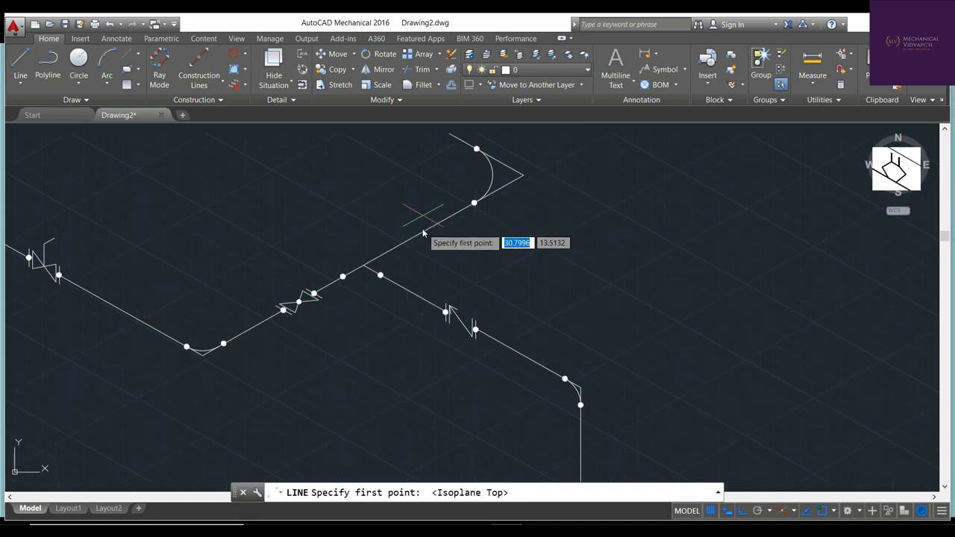
Draw a narrow three-point triangular arrow outline beside the sloping pipe run near the bend
{"action": "scroll", "coordinate": [411, 232], "scroll_direction": "down", "scroll_amount": 5}
{"action": "scroll", "coordinate": [411, 233], "scroll_direction": "up", "scroll_amount": 5}
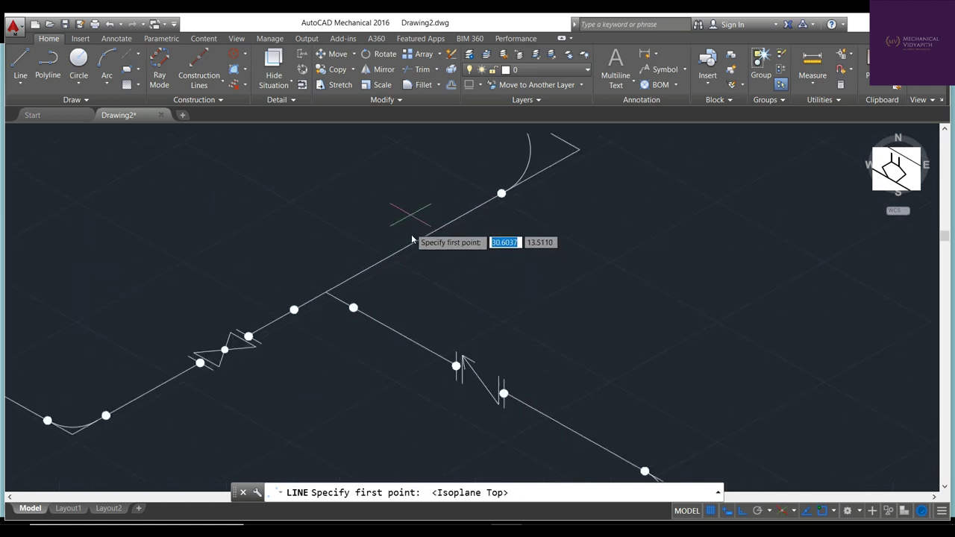
{"action": "left_click", "coordinate": [393, 257]}
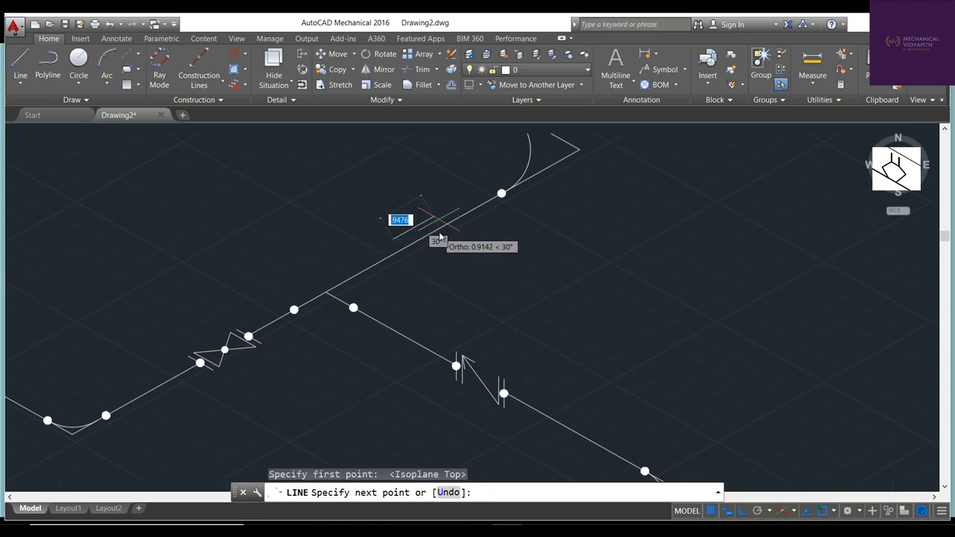
{"action": "left_click", "coordinate": [431, 221]}
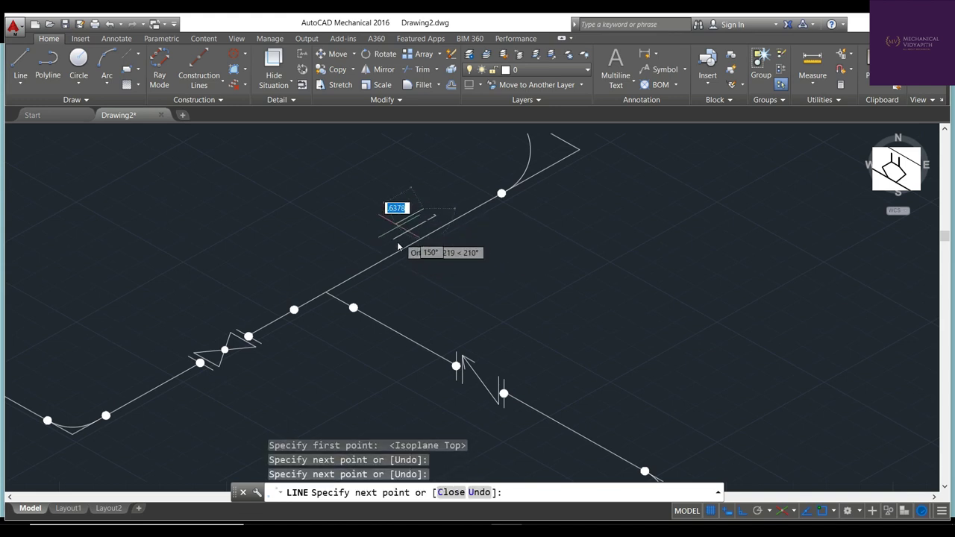
{"action": "left_click", "coordinate": [396, 256]}
{"action": "key", "text": "Escape"}
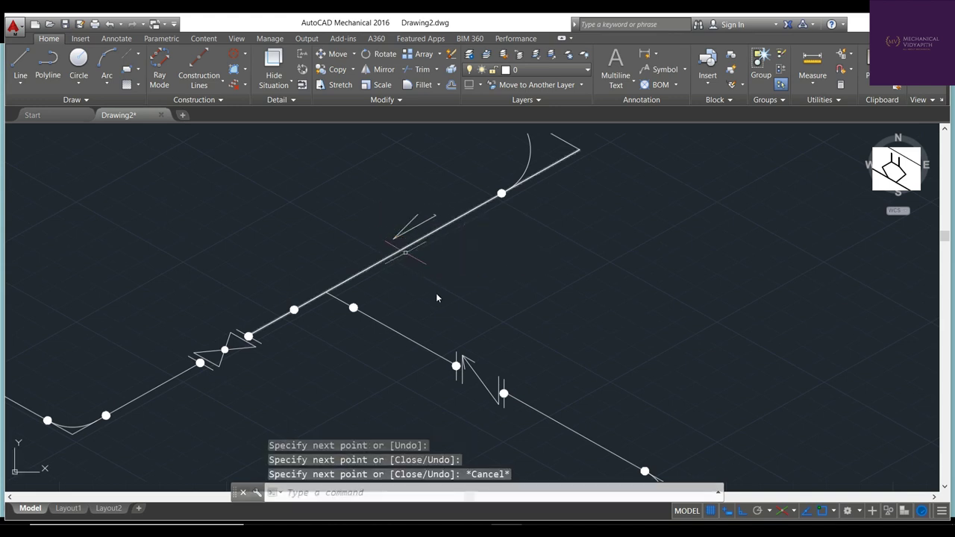
{"action": "scroll", "coordinate": [421, 228], "scroll_direction": "up", "scroll_amount": 4}
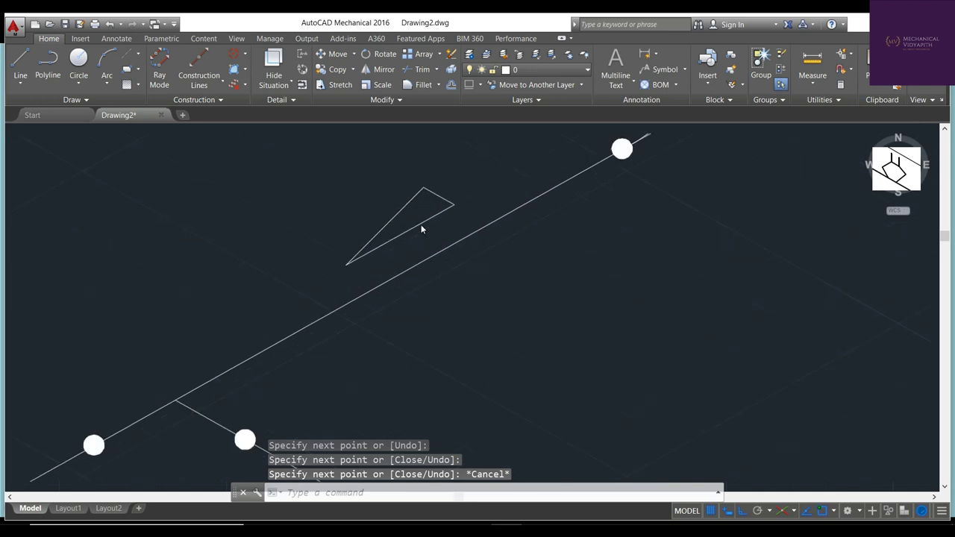
{"action": "scroll", "coordinate": [421, 227], "scroll_direction": "up", "scroll_amount": 1}
{"action": "scroll", "coordinate": [421, 228], "scroll_direction": "down", "scroll_amount": 1}
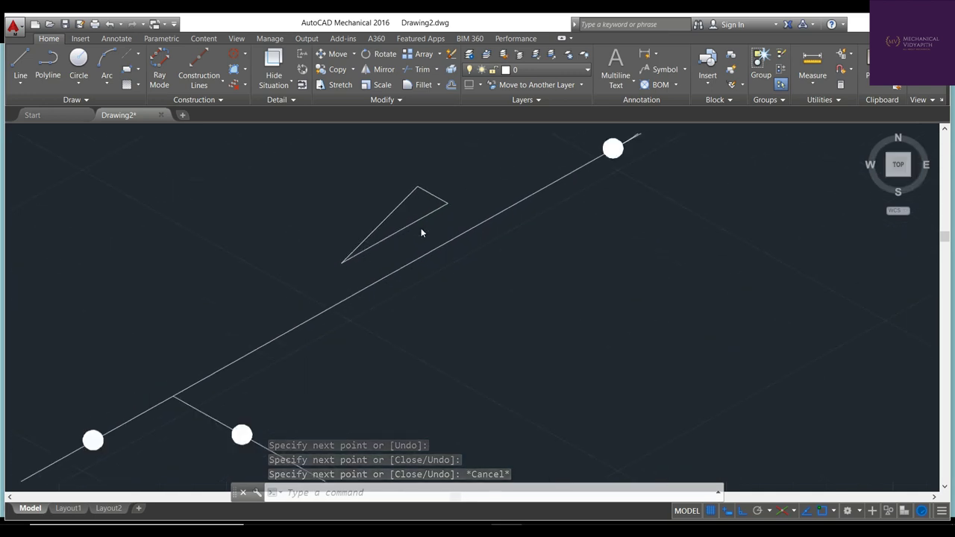
{"action": "scroll", "coordinate": [421, 228], "scroll_direction": "down", "scroll_amount": 1}
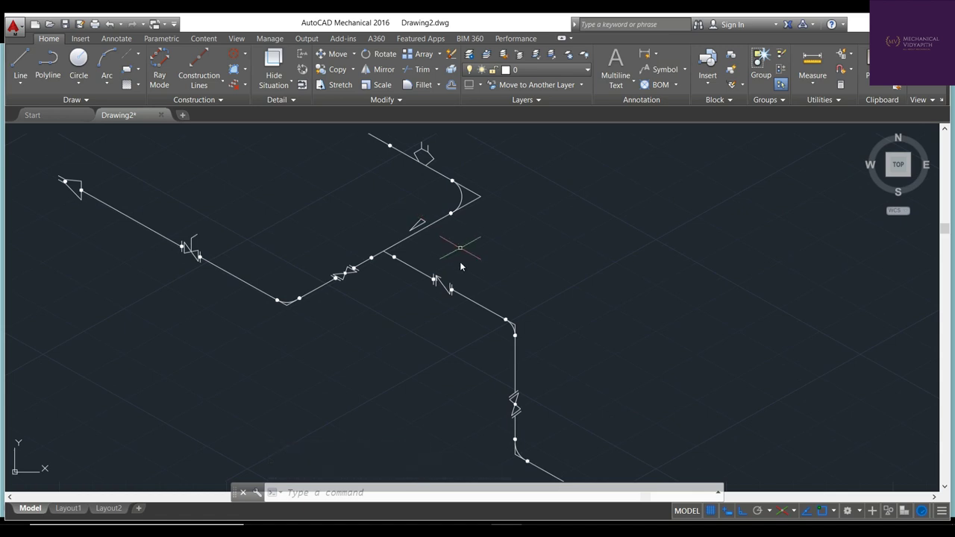
Start a line, switch to the left isoplane with F5, and zoom in on the pipe
{"action": "left_click", "coordinate": [21, 61]}
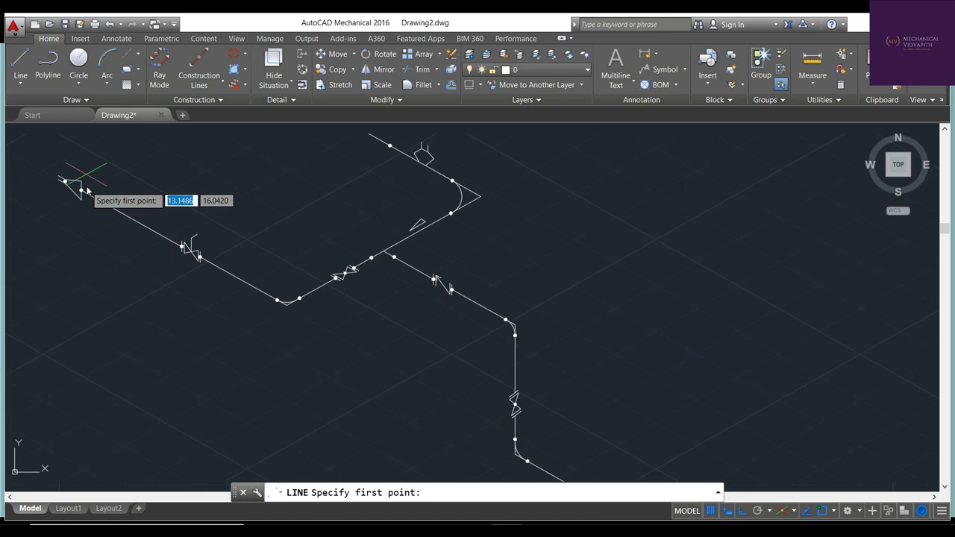
{"action": "key", "text": "F5"}
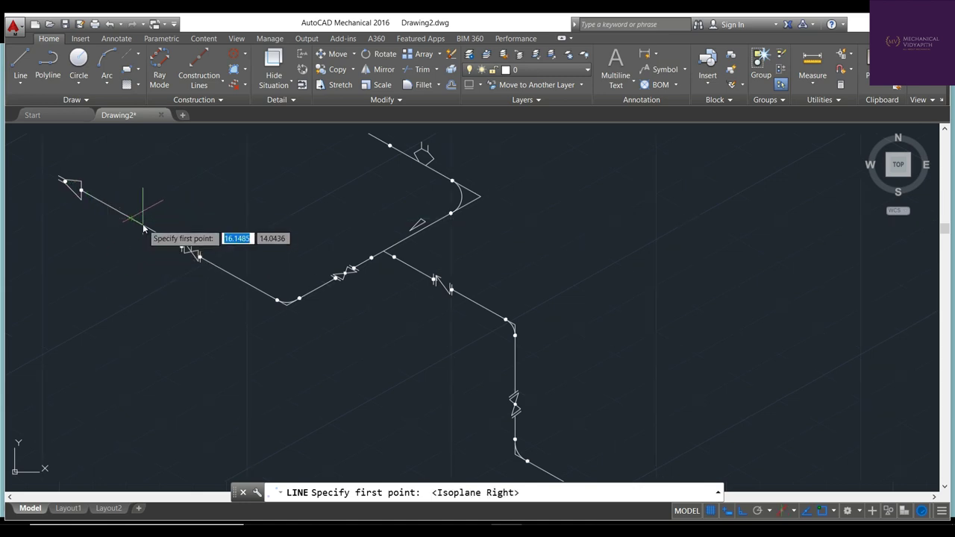
{"action": "key", "text": "F5"}
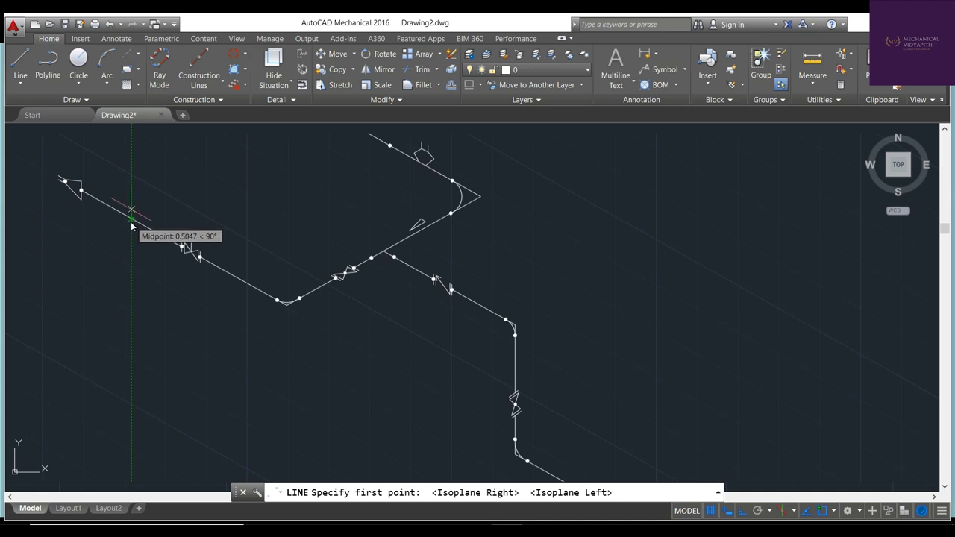
{"action": "scroll", "coordinate": [131, 222], "scroll_direction": "up", "scroll_amount": 1}
{"action": "scroll", "coordinate": [132, 221], "scroll_direction": "down", "scroll_amount": 1}
{"action": "scroll", "coordinate": [132, 220], "scroll_direction": "up", "scroll_amount": 1}
{"action": "scroll", "coordinate": [133, 217], "scroll_direction": "up", "scroll_amount": 3}
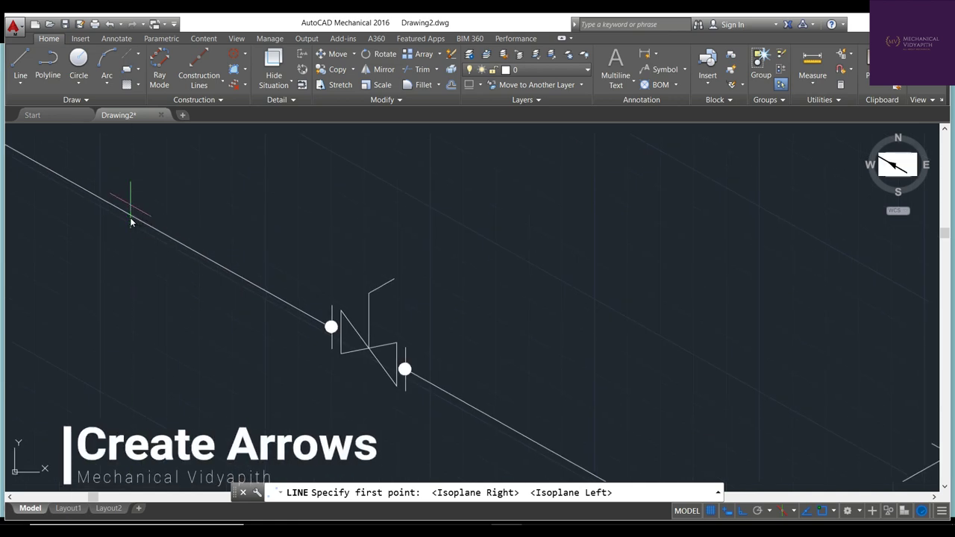
Draw a triangular arrowhead from the midpoint of the pipe run leading into the leftmost valve
{"action": "left_click", "coordinate": [131, 218]}
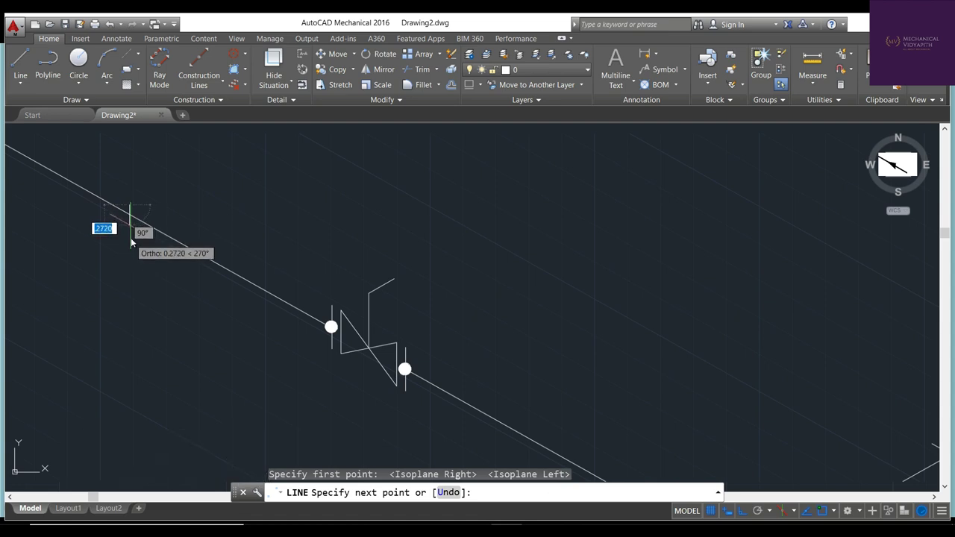
{"action": "left_click", "coordinate": [130, 237]}
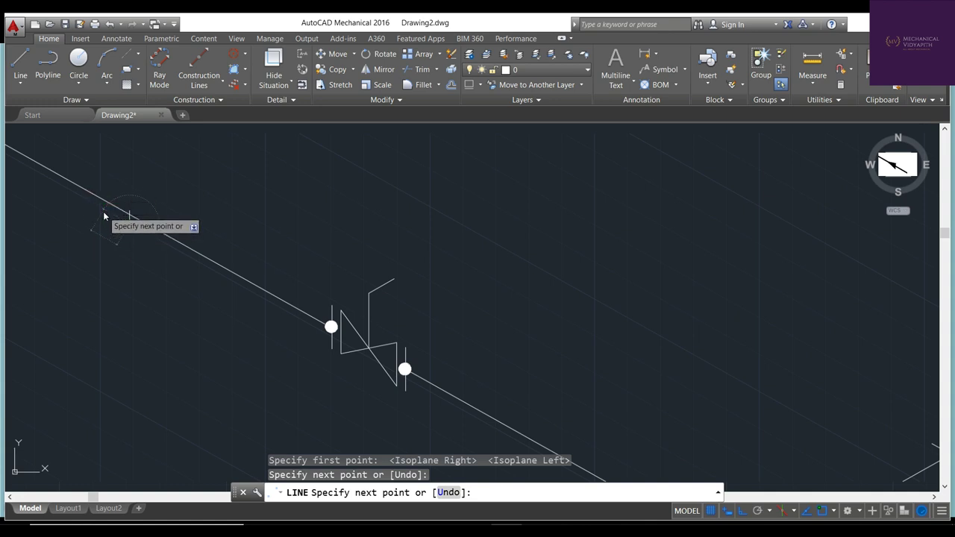
{"action": "left_click", "coordinate": [105, 218]}
{"action": "left_click", "coordinate": [129, 221]}
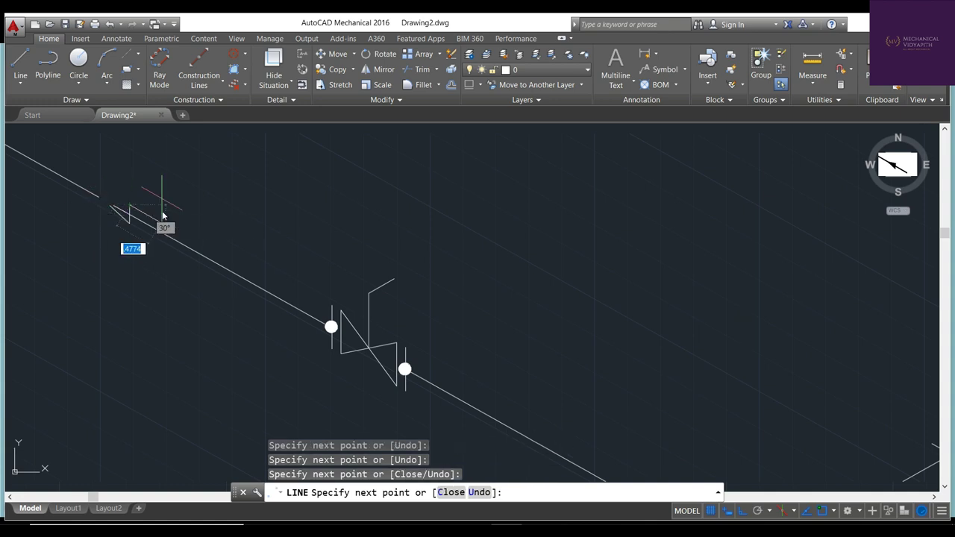
{"action": "key", "text": "Escape"}
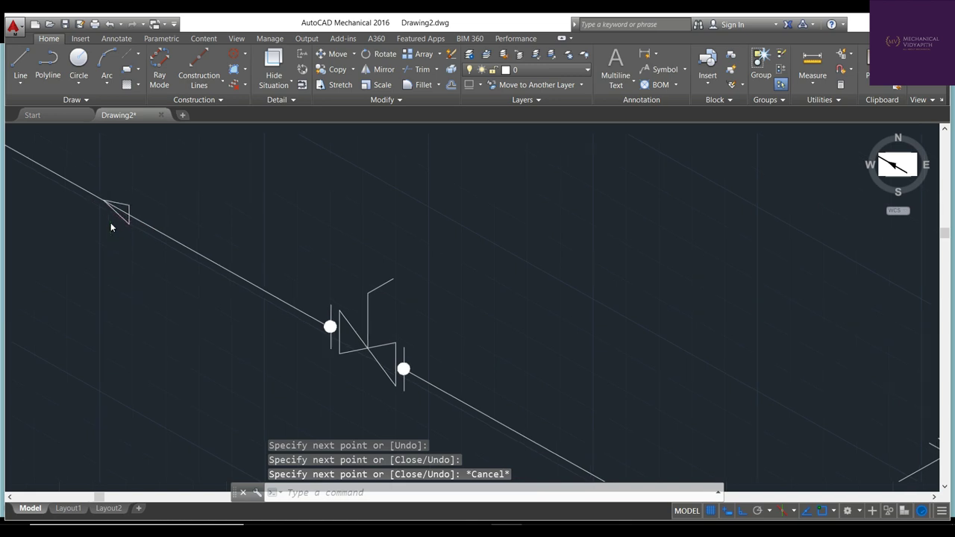
{"action": "scroll", "coordinate": [111, 222], "scroll_direction": "up", "scroll_amount": 4}
{"action": "type", "text": "solidfill"}
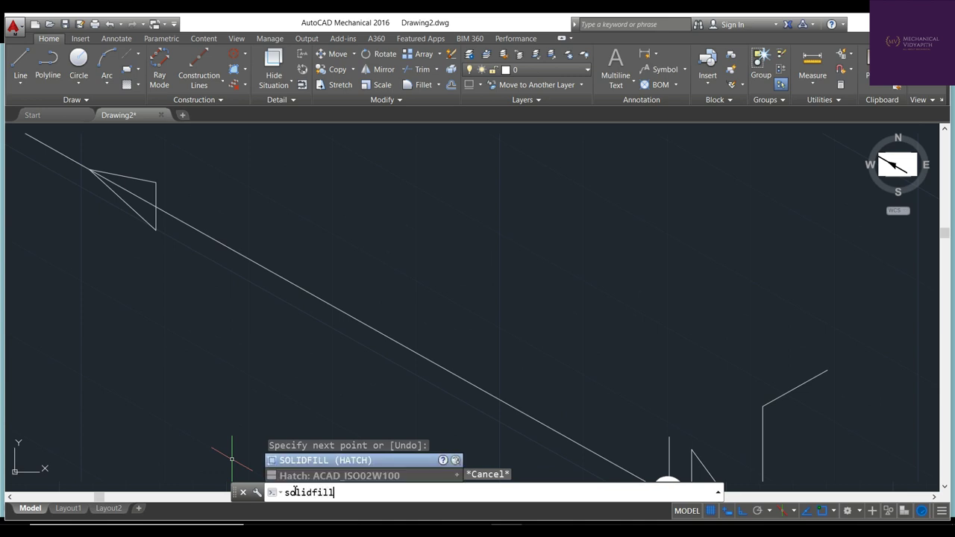
Fill the inside of the arrow triangle with a SOLID hatch
{"action": "key", "text": "Return"}
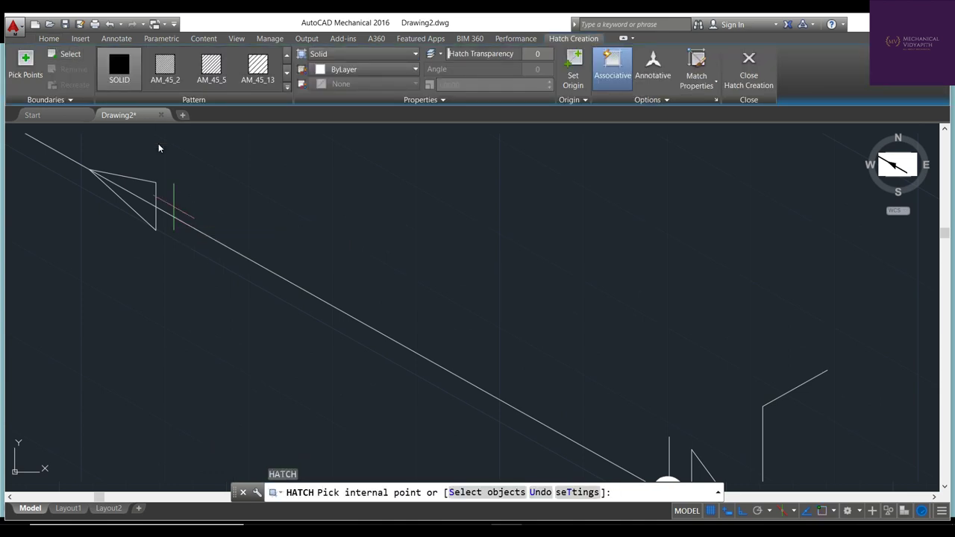
{"action": "left_click", "coordinate": [119, 193]}
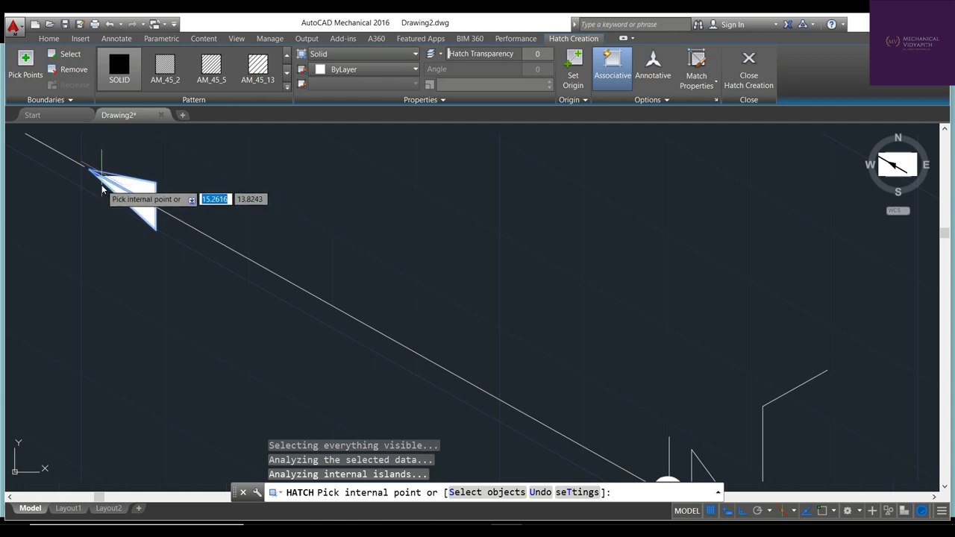
{"action": "scroll", "coordinate": [102, 190], "scroll_direction": "up", "scroll_amount": 6}
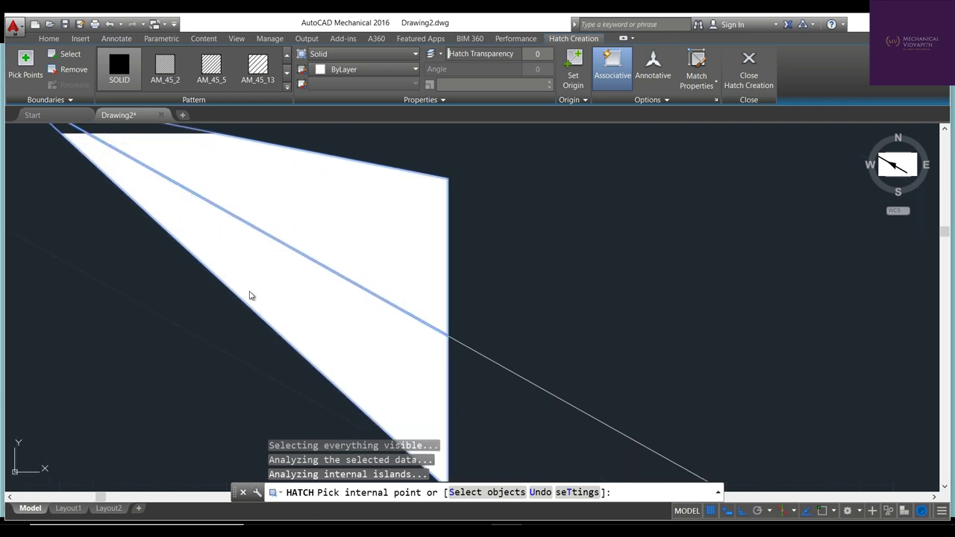
{"action": "key", "text": "Escape"}
{"action": "scroll", "coordinate": [250, 295], "scroll_direction": "down", "scroll_amount": 2}
{"action": "scroll", "coordinate": [251, 294], "scroll_direction": "down", "scroll_amount": 3}
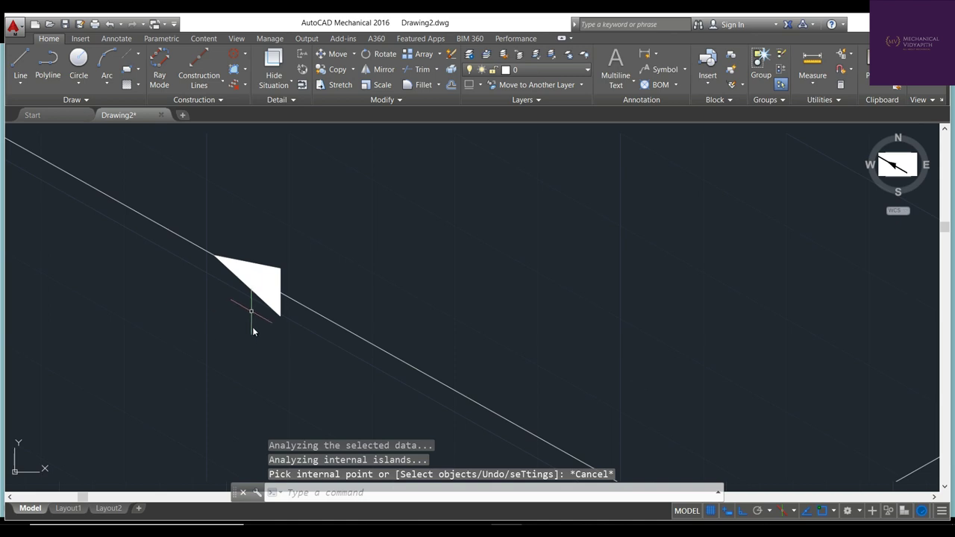
Select the new solid-filled arrow hatch
{"action": "left_click", "coordinate": [256, 300]}
{"action": "key", "text": "Escape"}
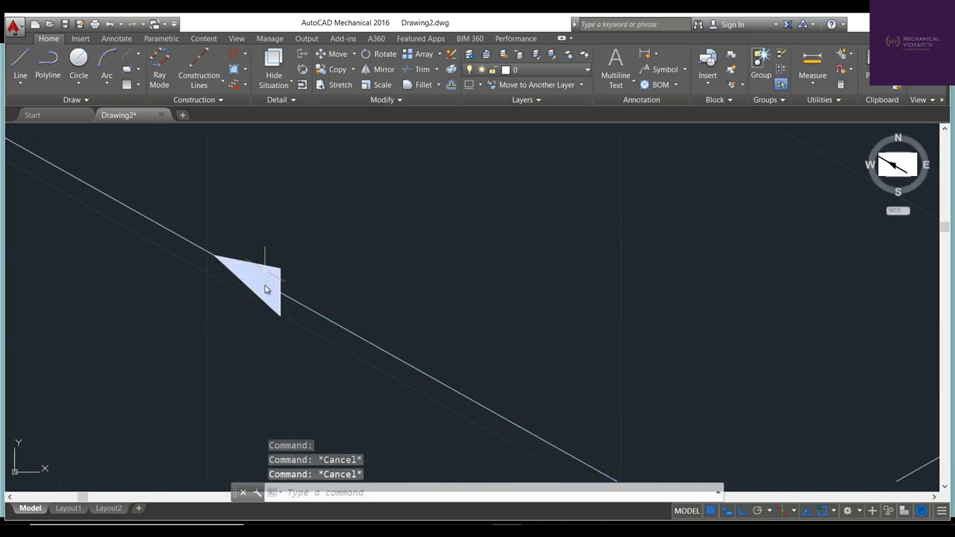
{"action": "key", "text": "Escape"}
{"action": "left_click", "coordinate": [275, 300]}
{"action": "left_click", "coordinate": [274, 302]}
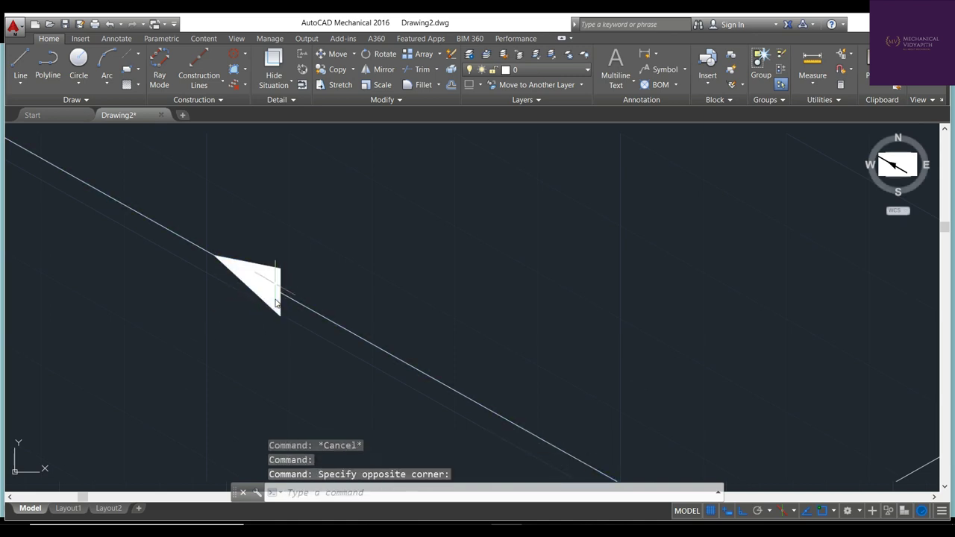
{"action": "key", "text": "Escape"}
{"action": "key", "text": "Escape"}
{"action": "left_click", "coordinate": [271, 300]}
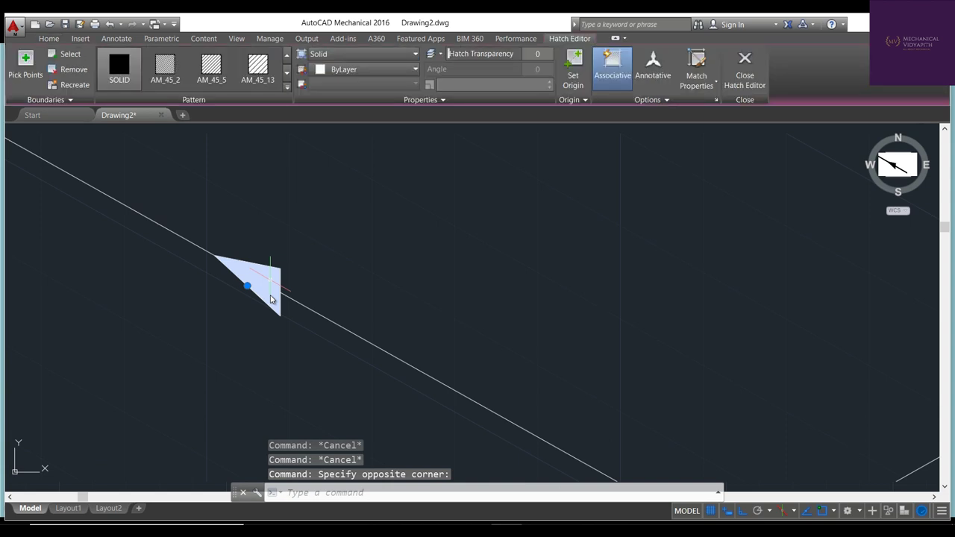
Copy the solid arrow onto the upper-right pipe run near the bend
{"action": "type", "text": "copy"}
{"action": "key", "text": "Return"}
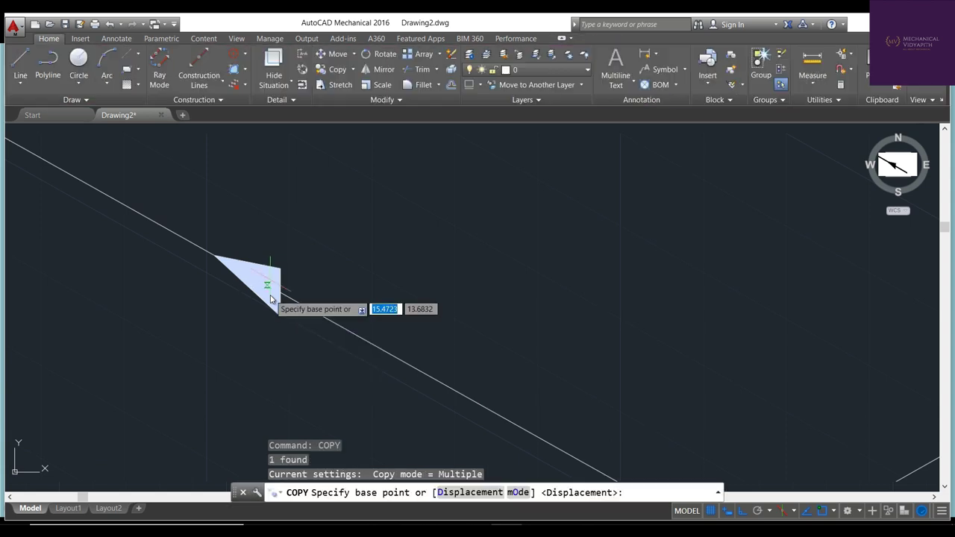
{"action": "left_click", "coordinate": [215, 275]}
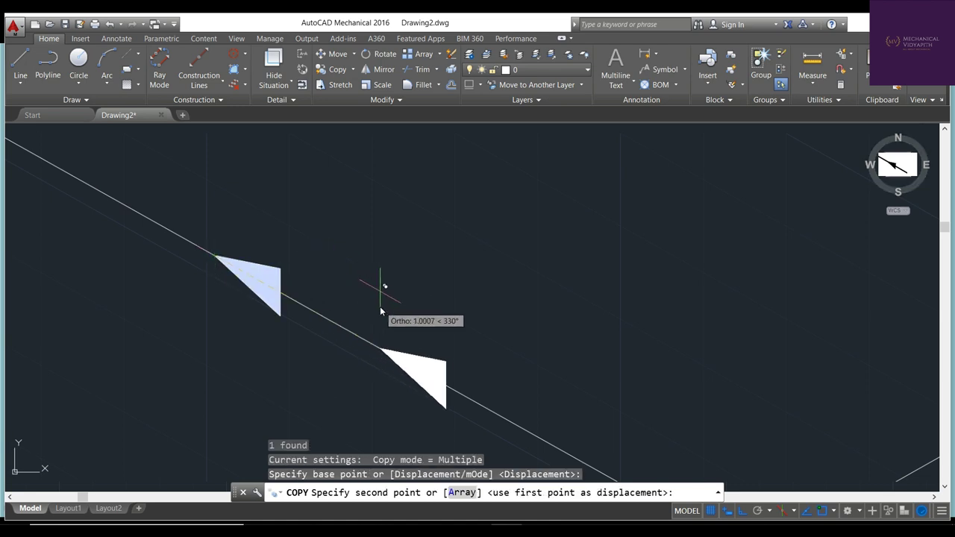
{"action": "scroll", "coordinate": [380, 306], "scroll_direction": "down", "scroll_amount": 3}
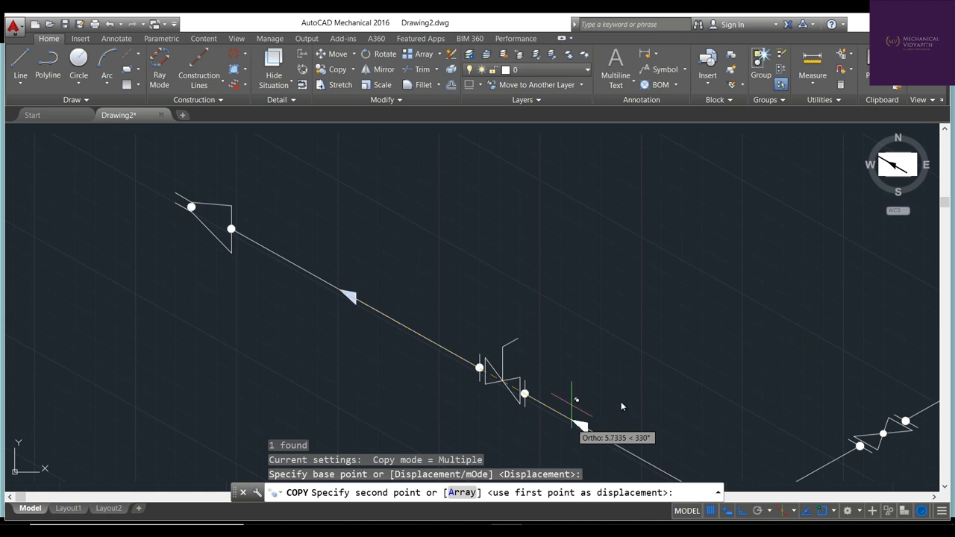
{"action": "scroll", "coordinate": [771, 345], "scroll_direction": "down", "scroll_amount": 5}
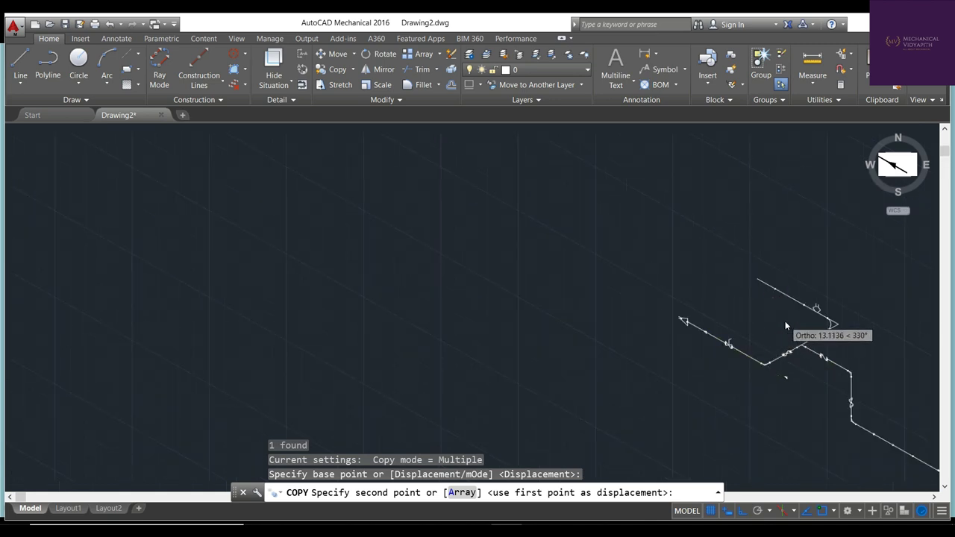
{"action": "scroll", "coordinate": [787, 320], "scroll_direction": "up", "scroll_amount": 5}
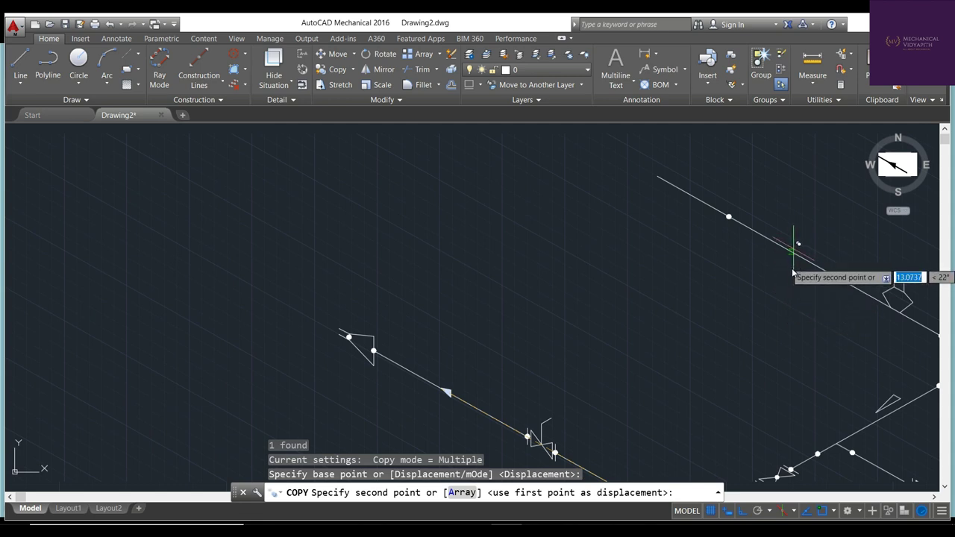
{"action": "scroll", "coordinate": [795, 262], "scroll_direction": "up", "scroll_amount": 3}
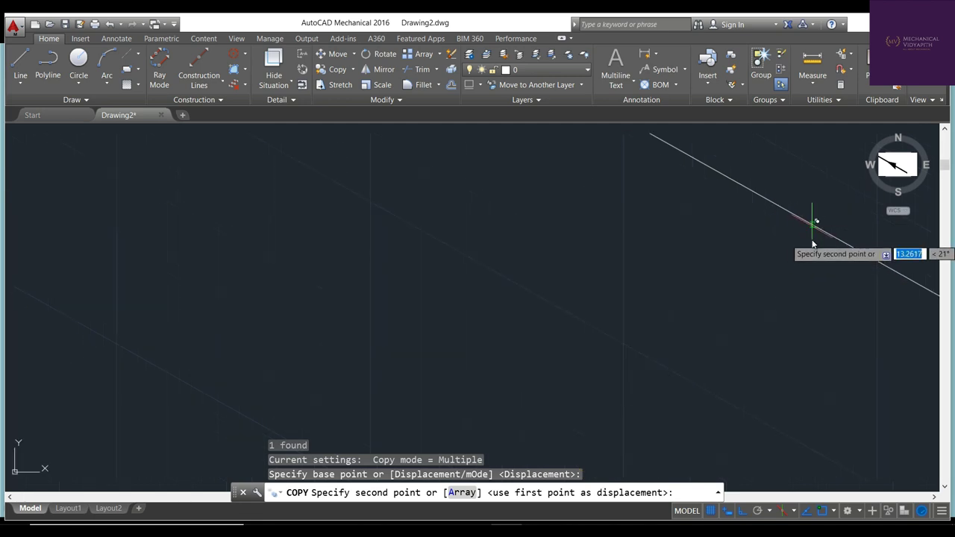
{"action": "left_click", "coordinate": [814, 241]}
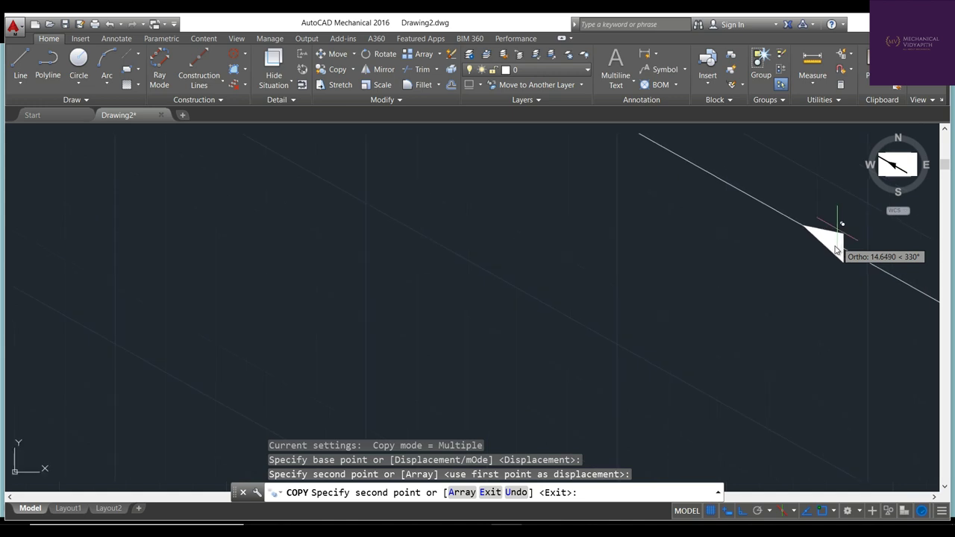
{"action": "scroll", "coordinate": [834, 258], "scroll_direction": "down", "scroll_amount": 1}
{"action": "scroll", "coordinate": [835, 383], "scroll_direction": "up", "scroll_amount": 2}
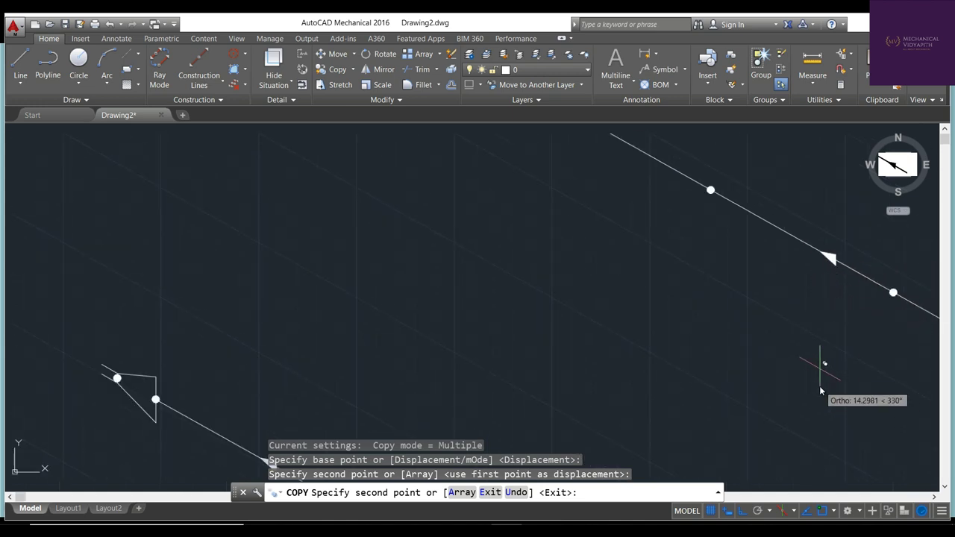
{"action": "scroll", "coordinate": [821, 366], "scroll_direction": "down", "scroll_amount": 3}
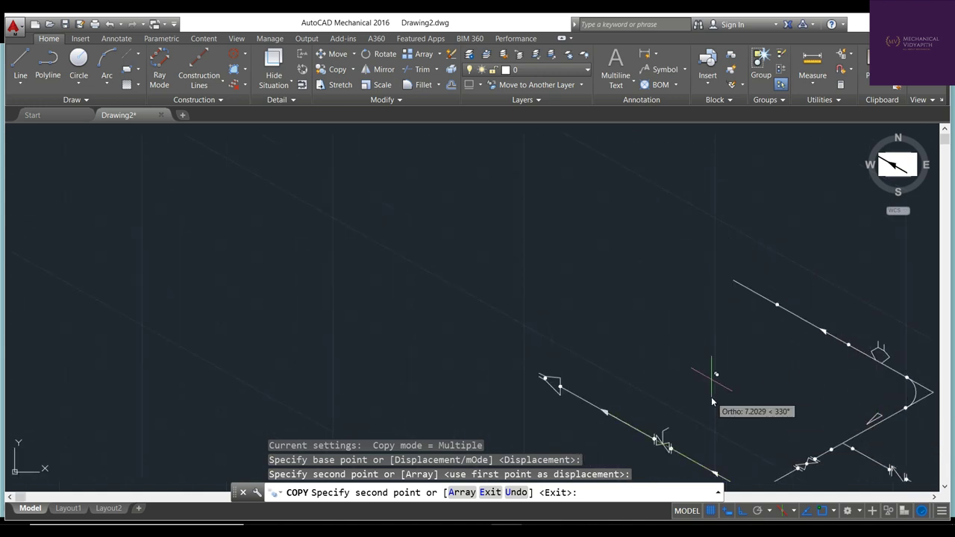
{"action": "key", "text": "Escape"}
Zoom All to show the entire piping drawing, then zoom back in
{"action": "key", "text": "Return"}
{"action": "type", "text": "a"}
{"action": "key", "text": "Return"}
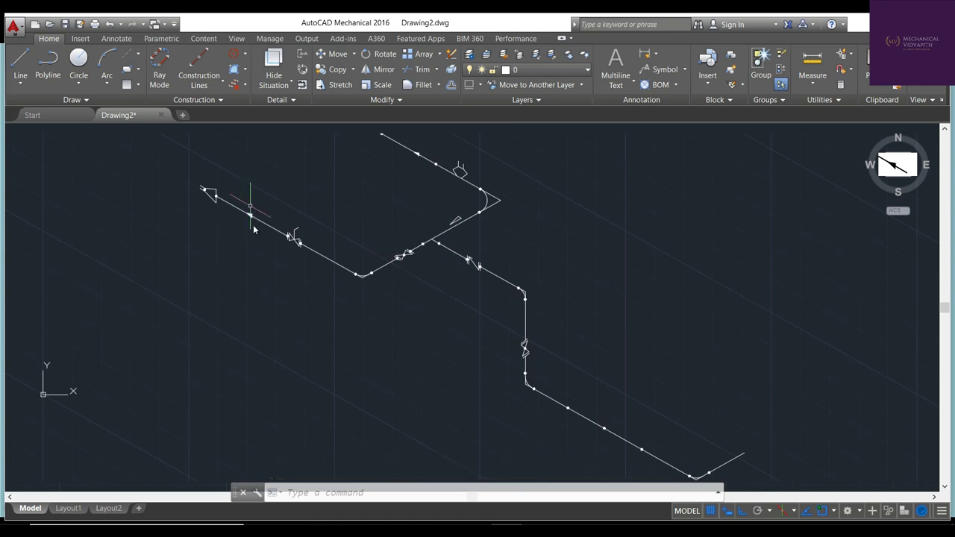
{"action": "scroll", "coordinate": [251, 232], "scroll_direction": "up", "scroll_amount": 2}
{"action": "scroll", "coordinate": [250, 230], "scroll_direction": "up", "scroll_amount": 2}
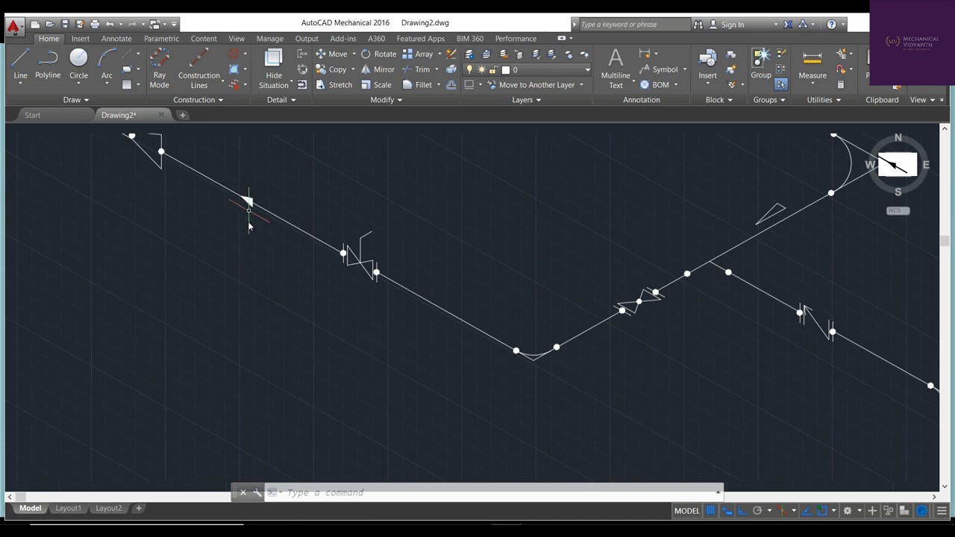
{"action": "scroll", "coordinate": [249, 227], "scroll_direction": "up", "scroll_amount": 4}
Start another copy of the solid arrow, then abandon it
{"action": "left_click", "coordinate": [252, 189]}
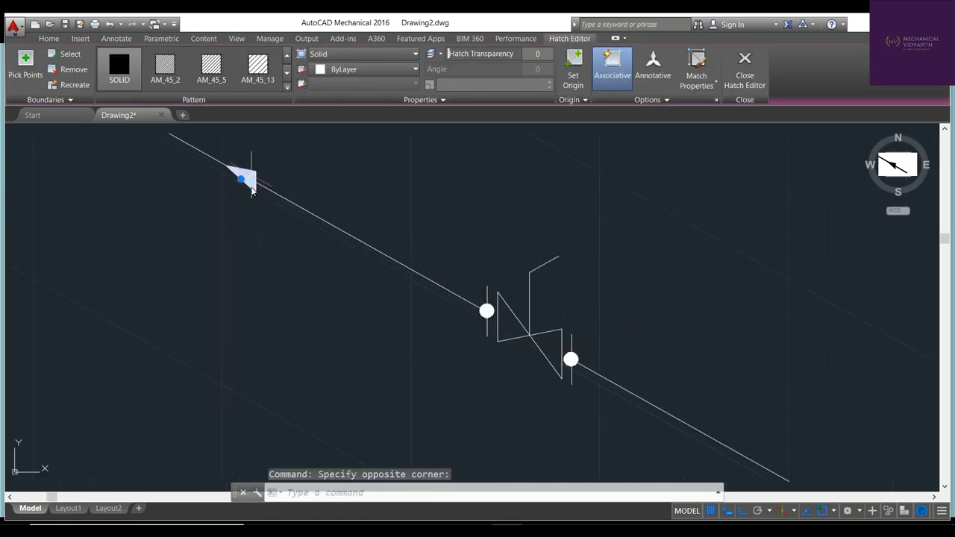
{"action": "type", "text": "copy"}
{"action": "key", "text": "Return"}
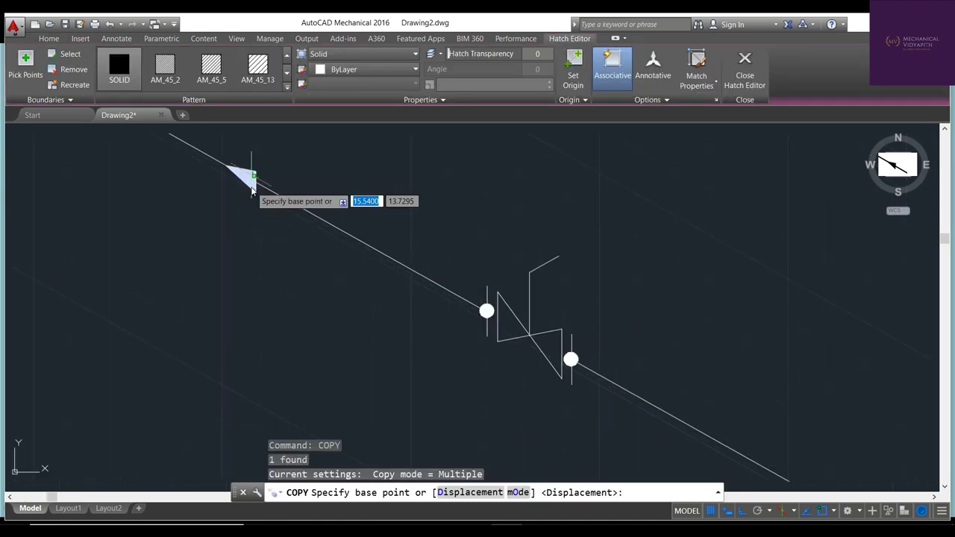
{"action": "left_click", "coordinate": [224, 181]}
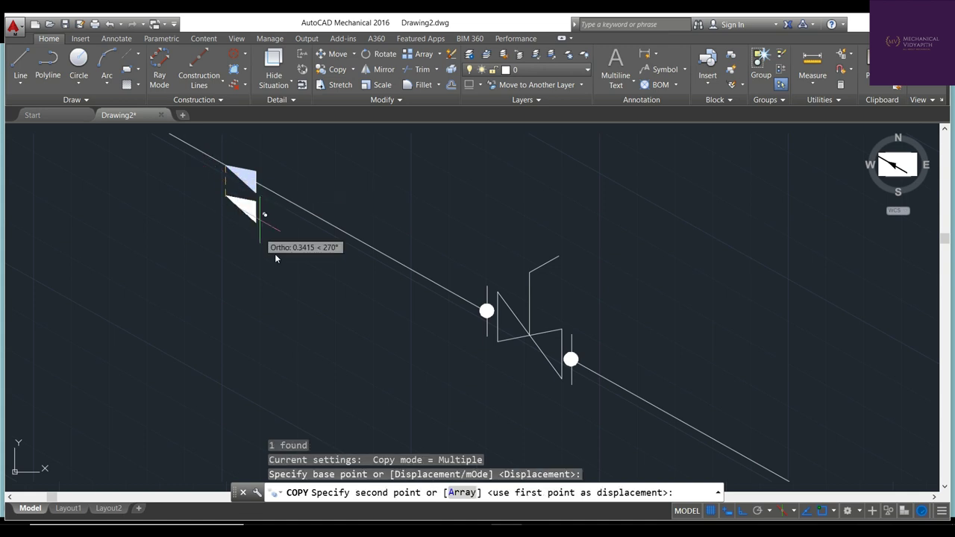
{"action": "scroll", "coordinate": [654, 377], "scroll_direction": "down", "scroll_amount": 5}
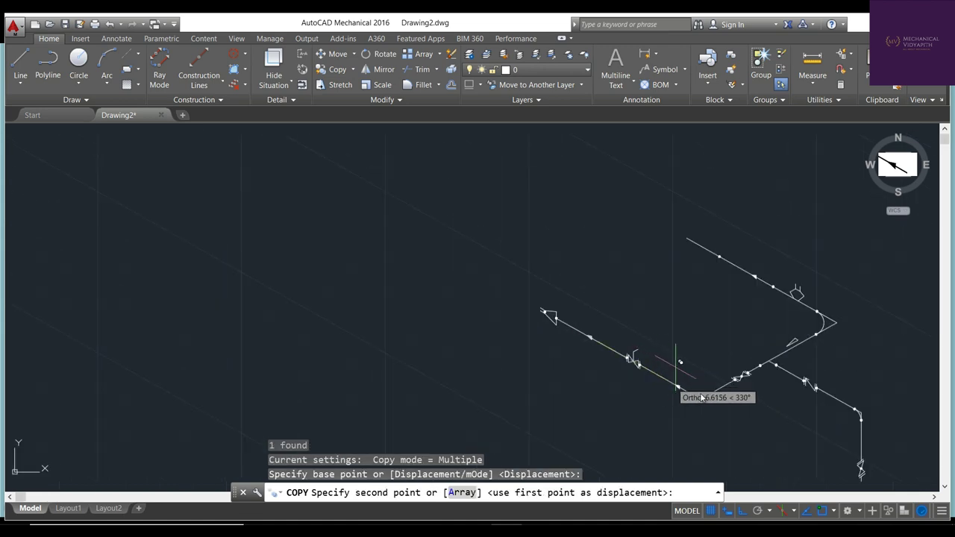
{"action": "scroll", "coordinate": [825, 443], "scroll_direction": "down", "scroll_amount": 3}
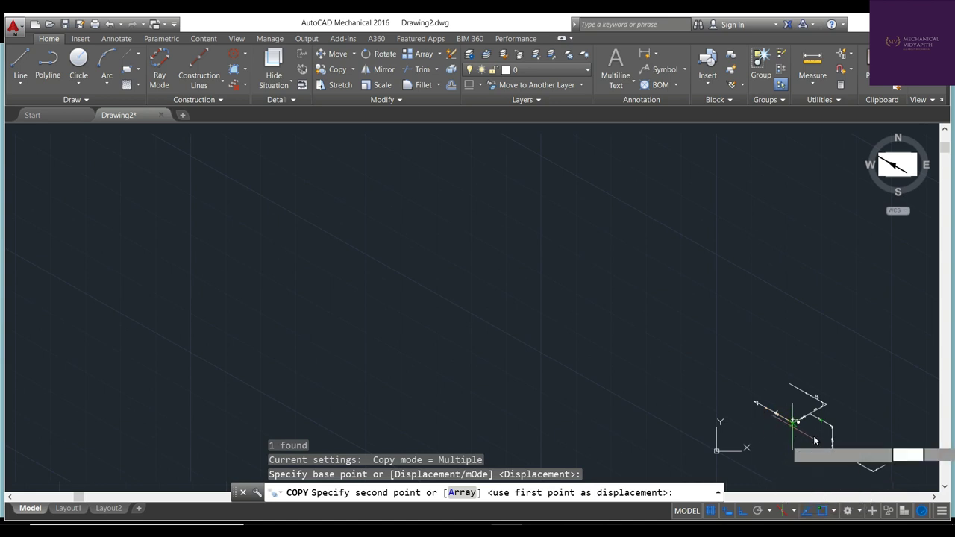
{"action": "middle_click_drag", "start_coordinate": [828, 427], "coordinate": [815, 416]}
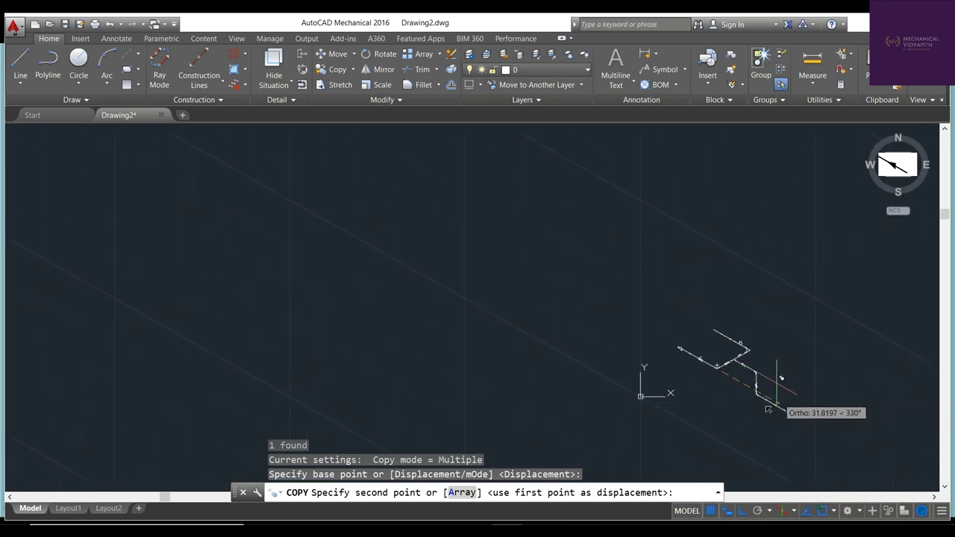
{"action": "scroll", "coordinate": [743, 400], "scroll_direction": "up", "scroll_amount": 5}
{"action": "scroll", "coordinate": [627, 403], "scroll_direction": "down", "scroll_amount": 3}
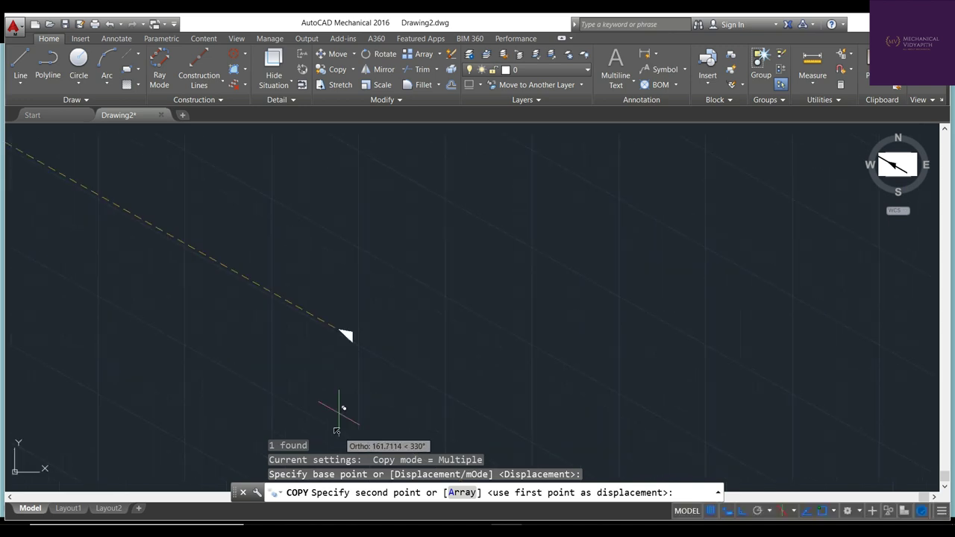
{"action": "scroll", "coordinate": [339, 409], "scroll_direction": "up", "scroll_amount": 2}
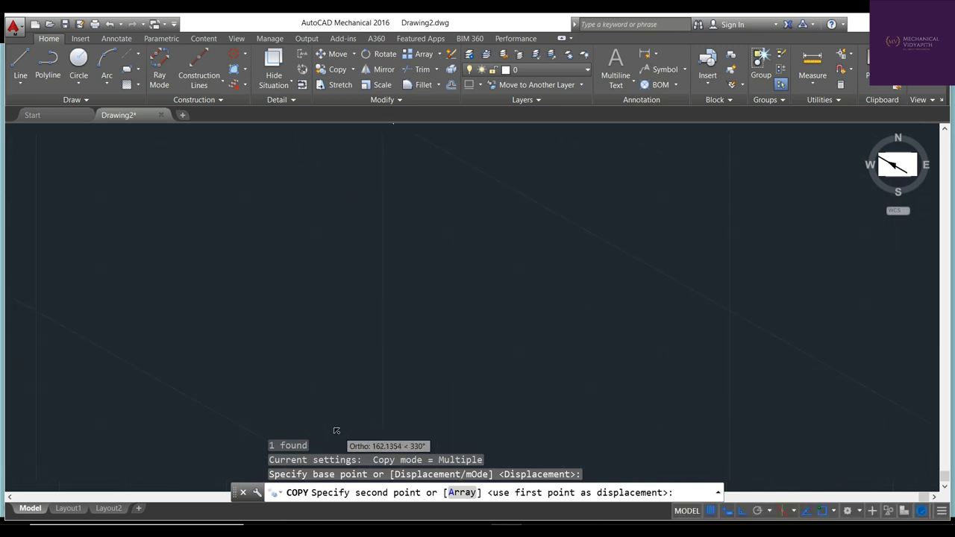
{"action": "key", "text": "Escape"}
{"action": "key", "text": "Escape"}
{"action": "key", "text": "Escape"}
{"action": "scroll", "coordinate": [339, 418], "scroll_direction": "up", "scroll_amount": 2}
Zoom All and cancel any pending command
{"action": "key", "text": "Return"}
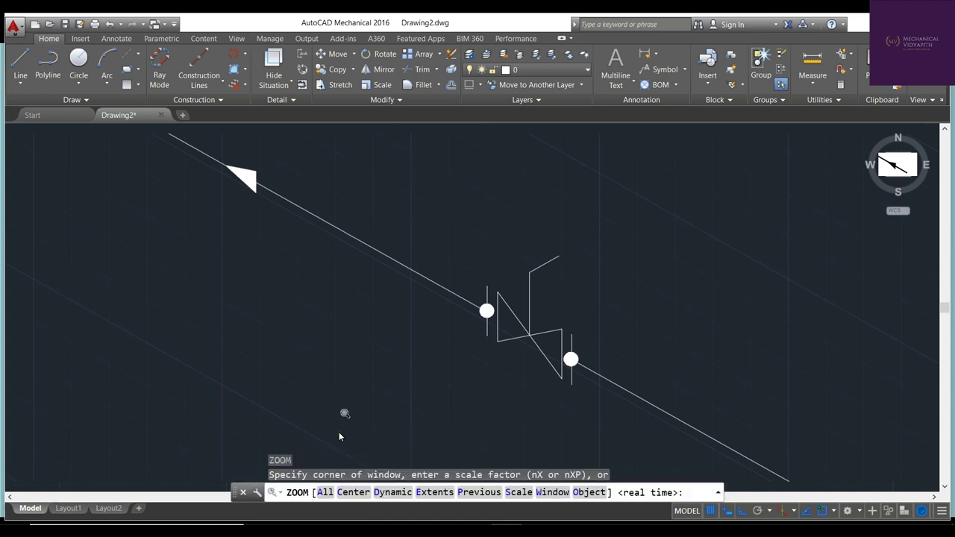
{"action": "type", "text": "a"}
{"action": "key", "text": "Return"}
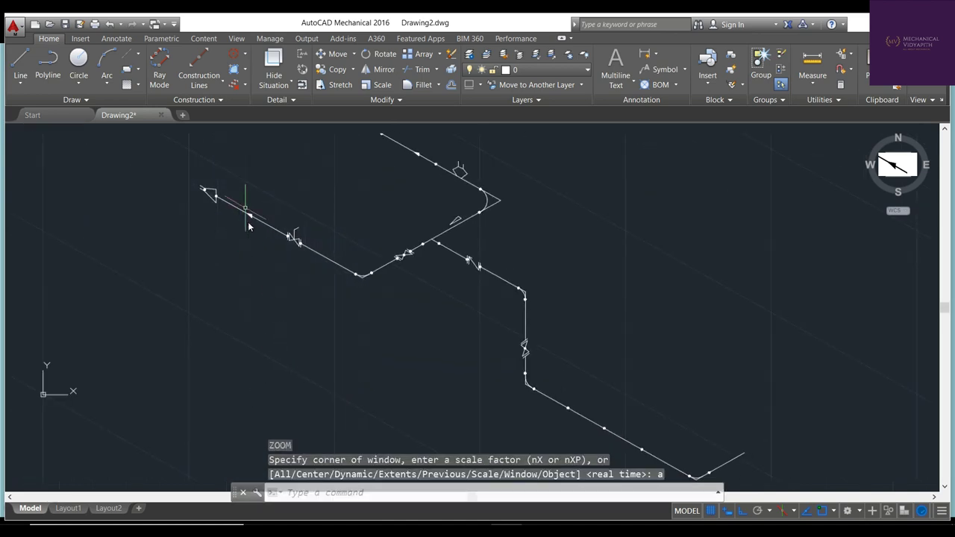
{"action": "scroll", "coordinate": [249, 223], "scroll_direction": "up", "scroll_amount": 3}
{"action": "scroll", "coordinate": [249, 234], "scroll_direction": "up", "scroll_amount": 2}
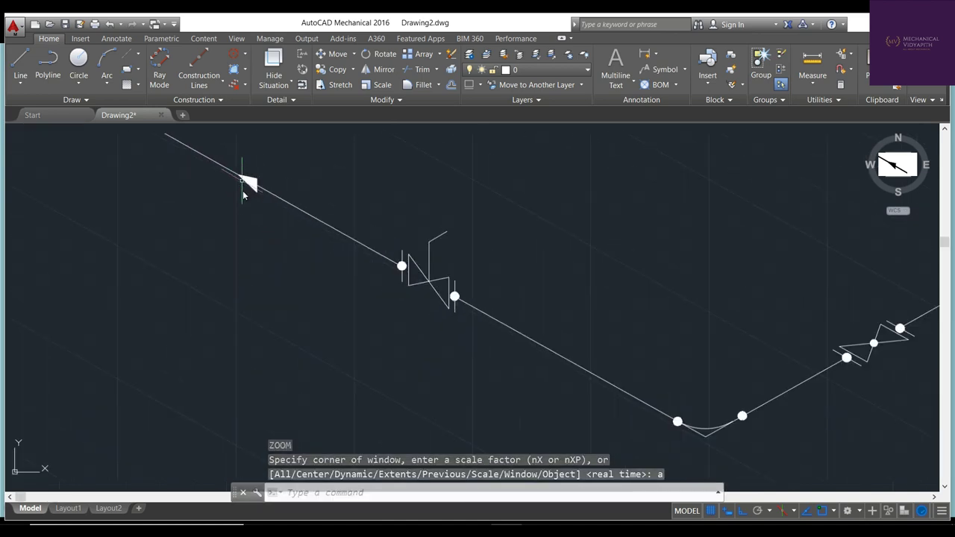
{"action": "key", "text": "Escape"}
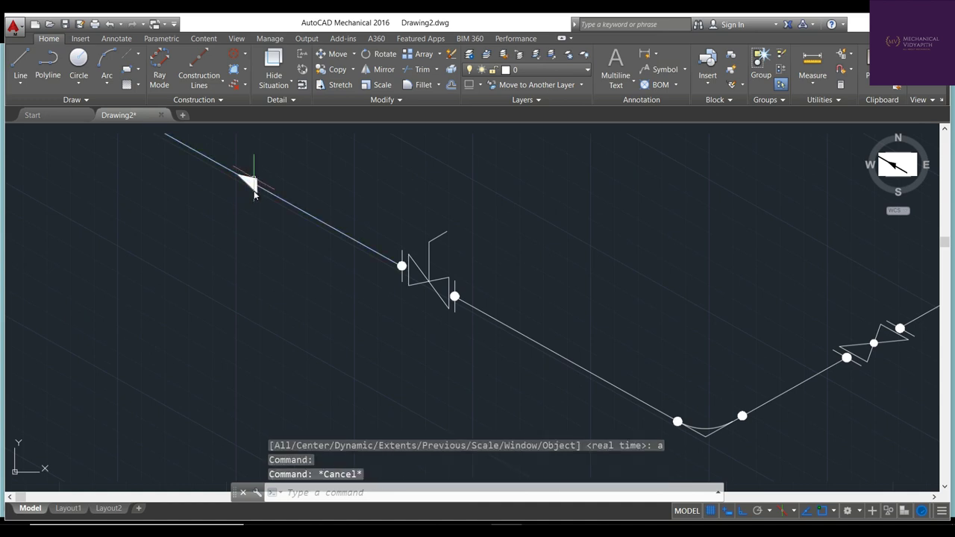
{"action": "key", "text": "Escape"}
{"action": "scroll", "coordinate": [252, 198], "scroll_direction": "up", "scroll_amount": 3}
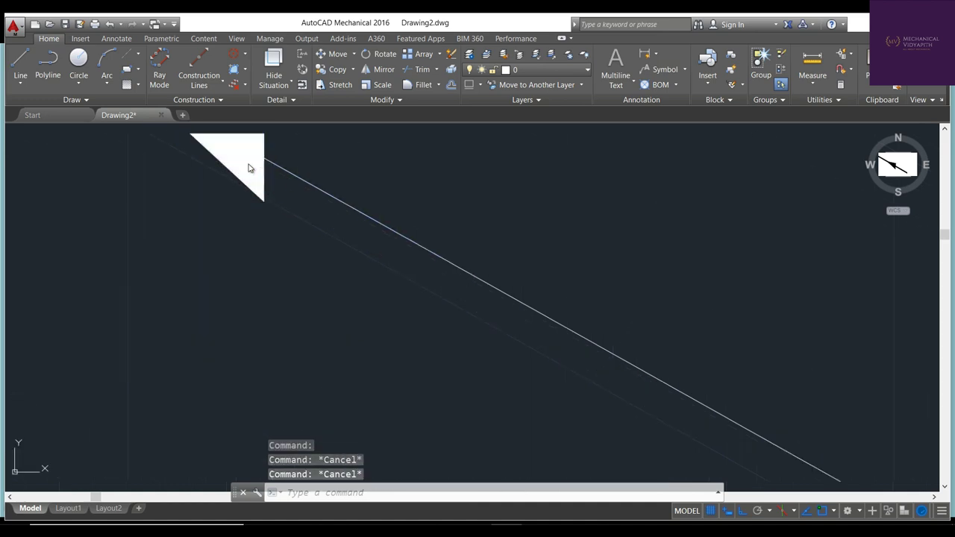
Start copying the solid arrow with its tip as the base point
{"action": "left_click", "coordinate": [250, 168]}
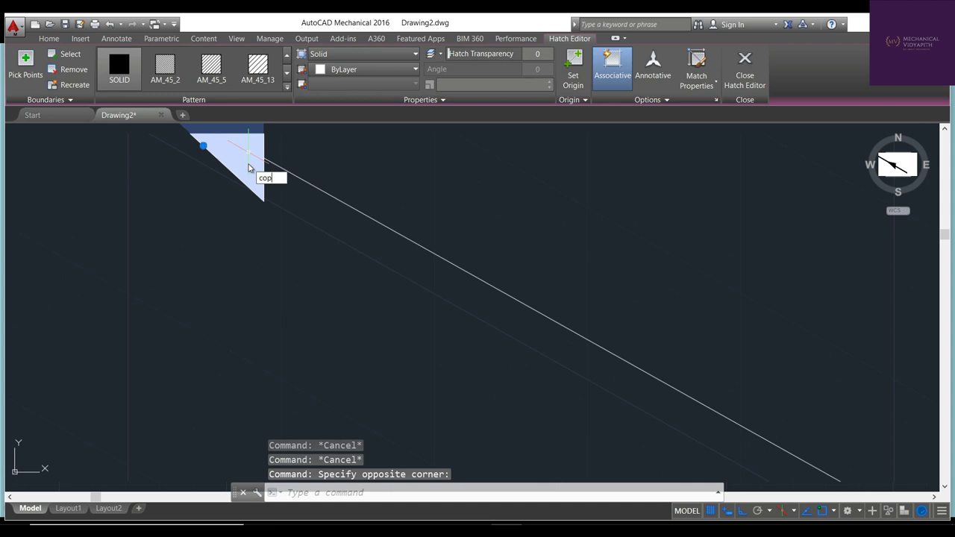
{"action": "key", "text": "Return"}
{"action": "scroll", "coordinate": [254, 171], "scroll_direction": "down", "scroll_amount": 2}
{"action": "scroll", "coordinate": [246, 178], "scroll_direction": "down", "scroll_amount": 2}
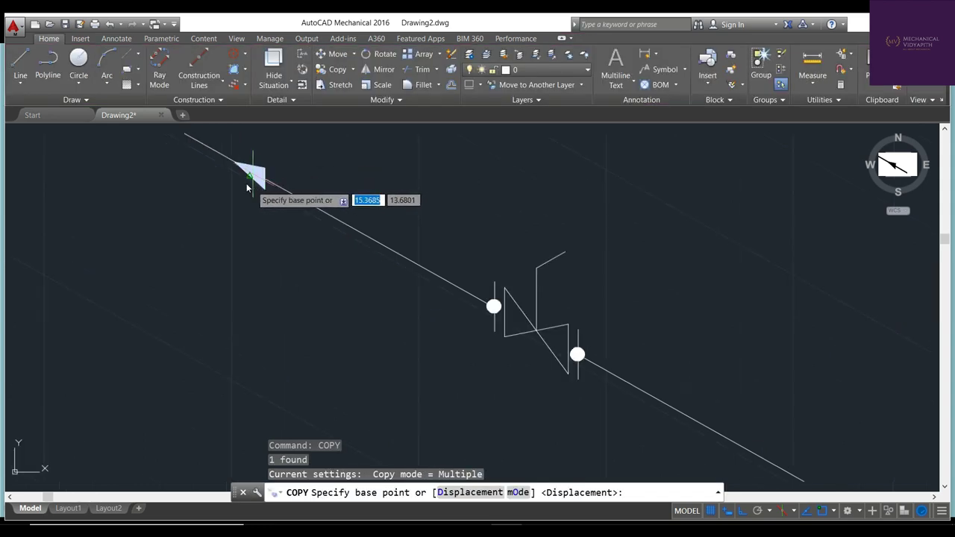
{"action": "left_click", "coordinate": [239, 165]}
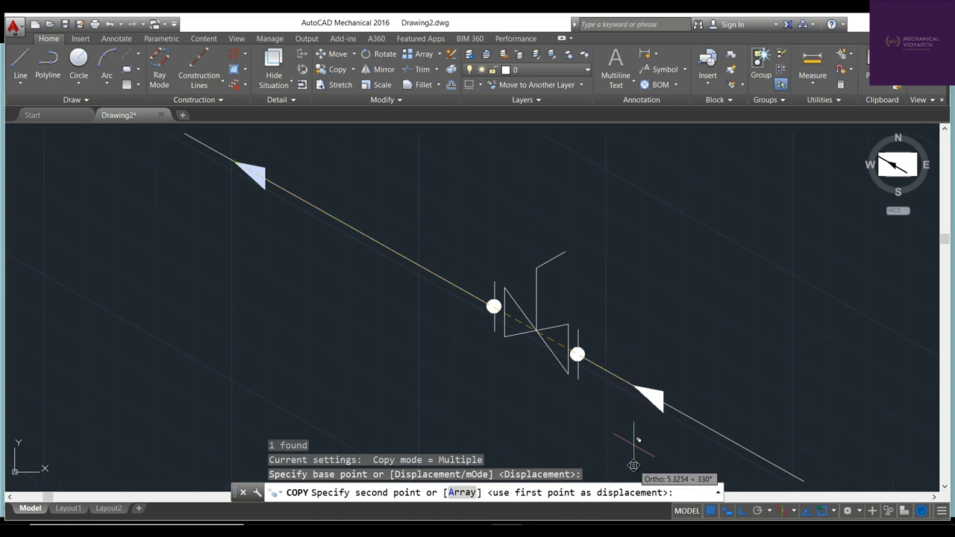
Place the arrow copy on the long sloped run after the vertical valve line
{"action": "middle_click_drag", "start_coordinate": [601, 438], "coordinate": [472, 326]}
{"action": "middle_click_drag", "start_coordinate": [631, 469], "coordinate": [401, 294]}
{"action": "middle_click_drag", "start_coordinate": [648, 409], "coordinate": [531, 324]}
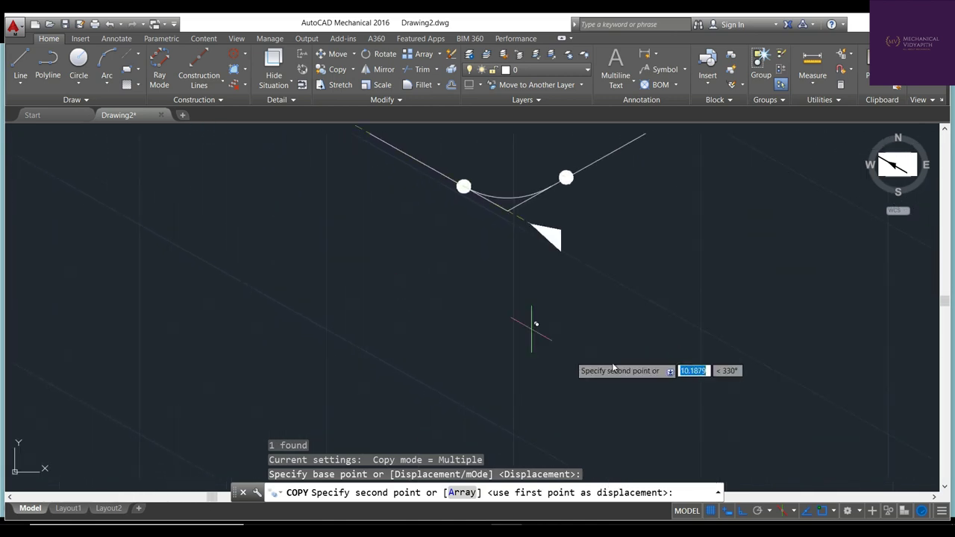
{"action": "middle_click_drag", "start_coordinate": [754, 379], "coordinate": [607, 296]}
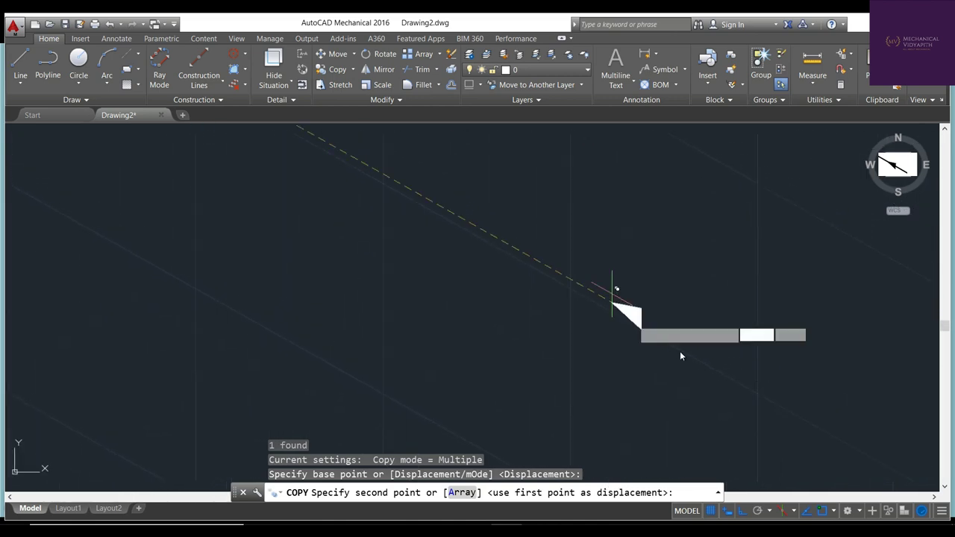
{"action": "middle_click_drag", "start_coordinate": [637, 331], "coordinate": [538, 273]}
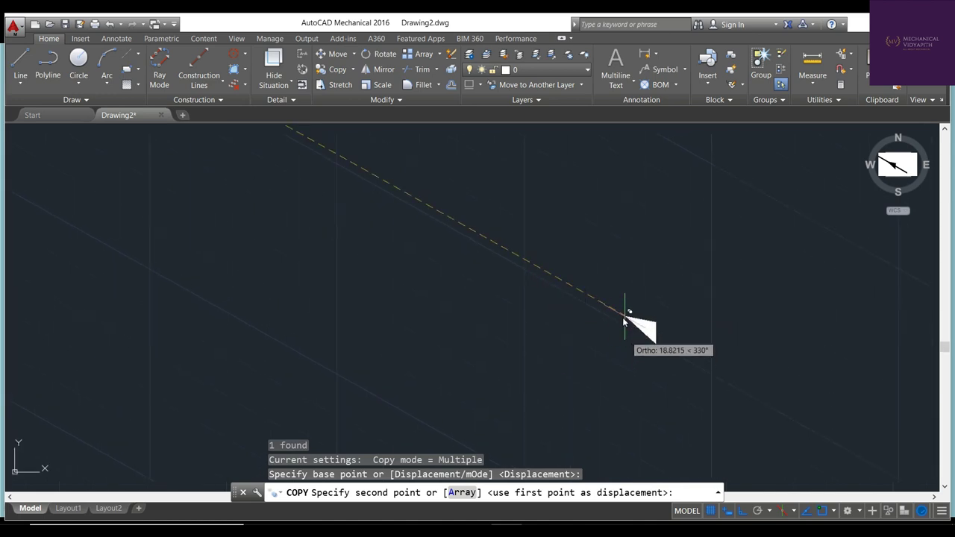
{"action": "middle_click_drag", "start_coordinate": [624, 299], "coordinate": [485, 241]}
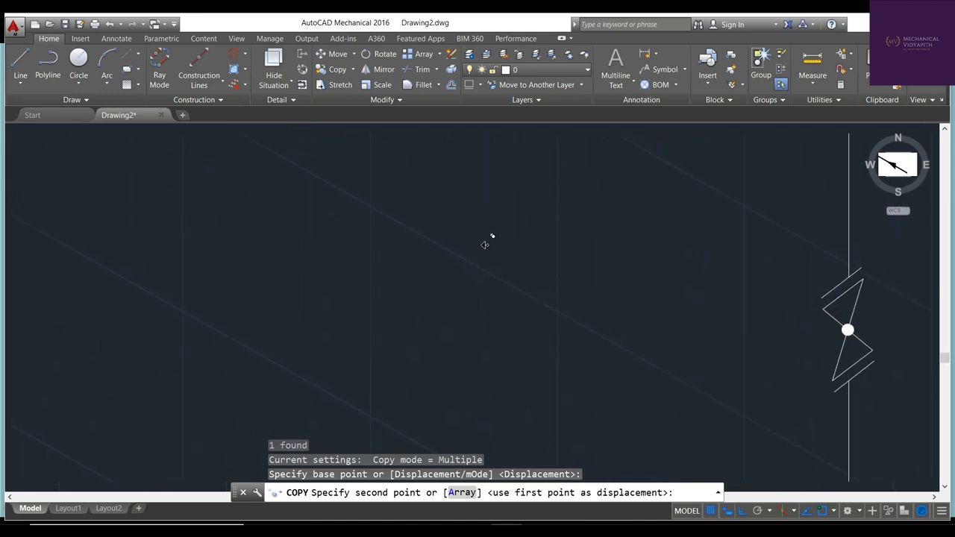
{"action": "middle_click_drag", "start_coordinate": [756, 365], "coordinate": [567, 232]}
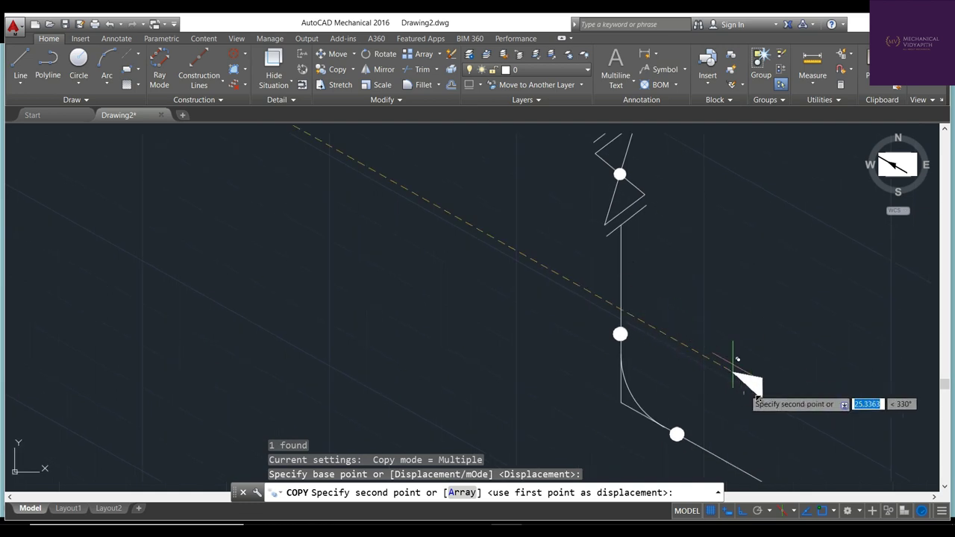
{"action": "middle_click_drag", "start_coordinate": [757, 392], "coordinate": [388, 164]}
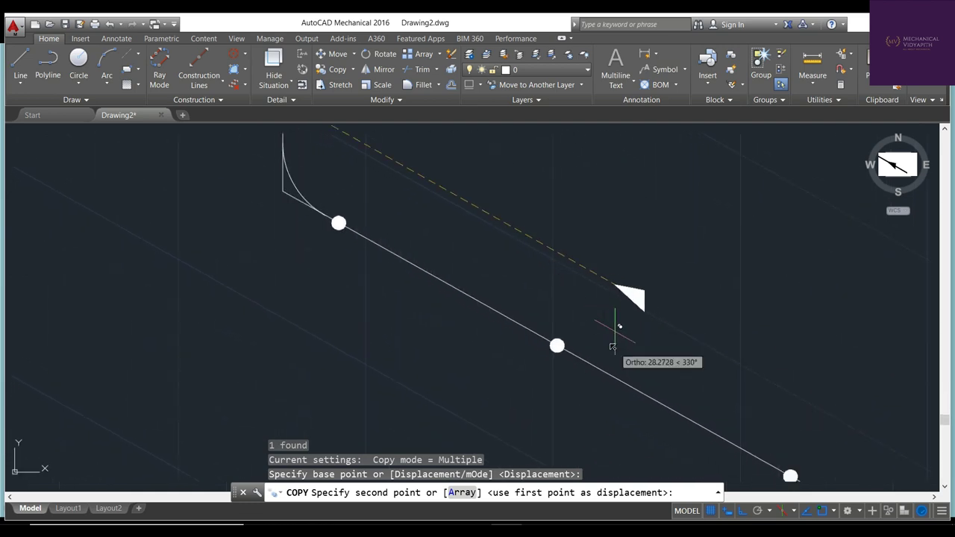
{"action": "middle_click_drag", "start_coordinate": [593, 332], "coordinate": [506, 272]}
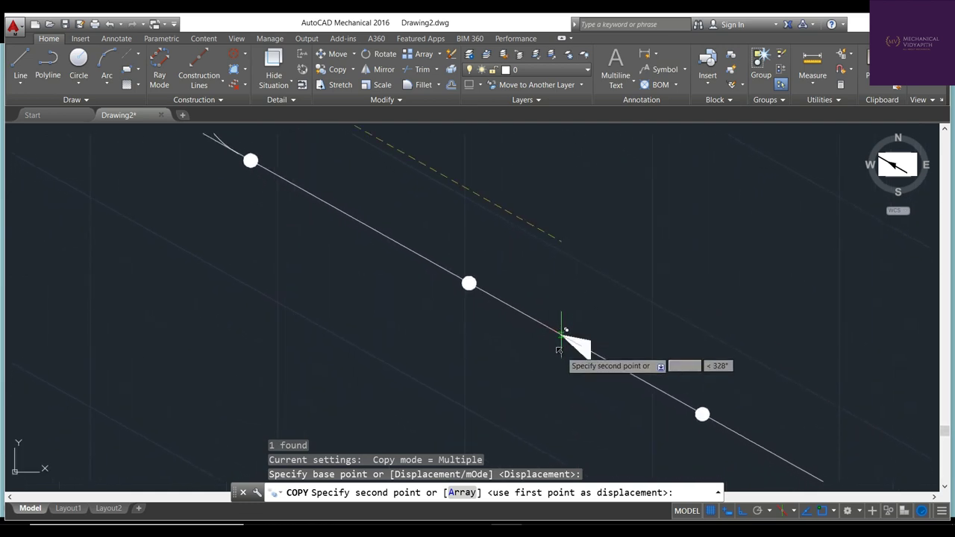
{"action": "left_click", "coordinate": [561, 331]}
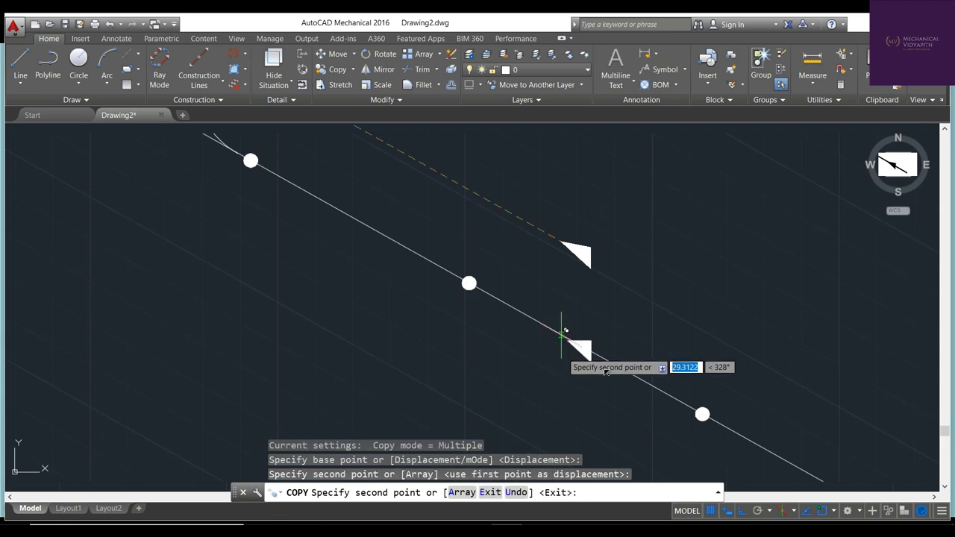
{"action": "scroll", "coordinate": [577, 362], "scroll_direction": "up", "scroll_amount": 5}
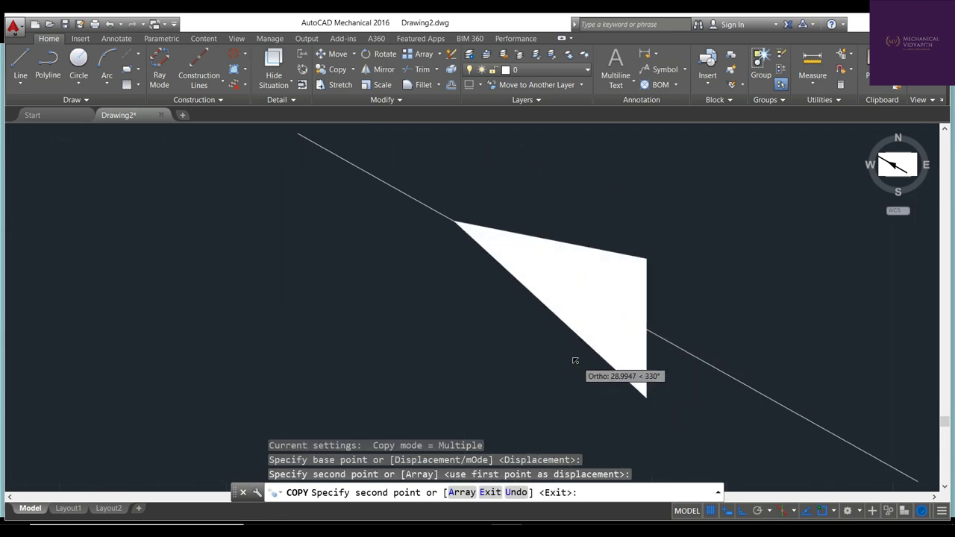
{"action": "scroll", "coordinate": [573, 363], "scroll_direction": "down", "scroll_amount": 4}
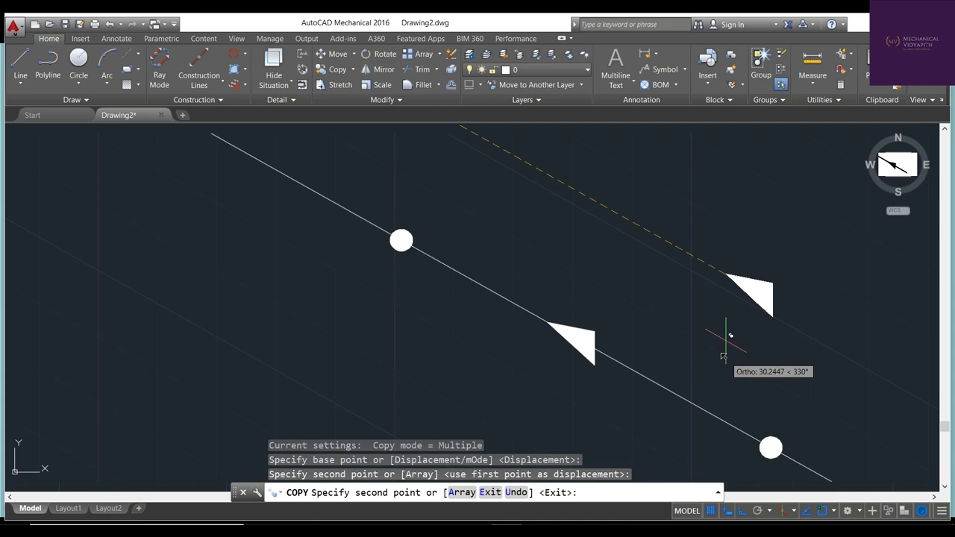
{"action": "key", "text": "Escape"}
{"action": "key", "text": "Escape"}
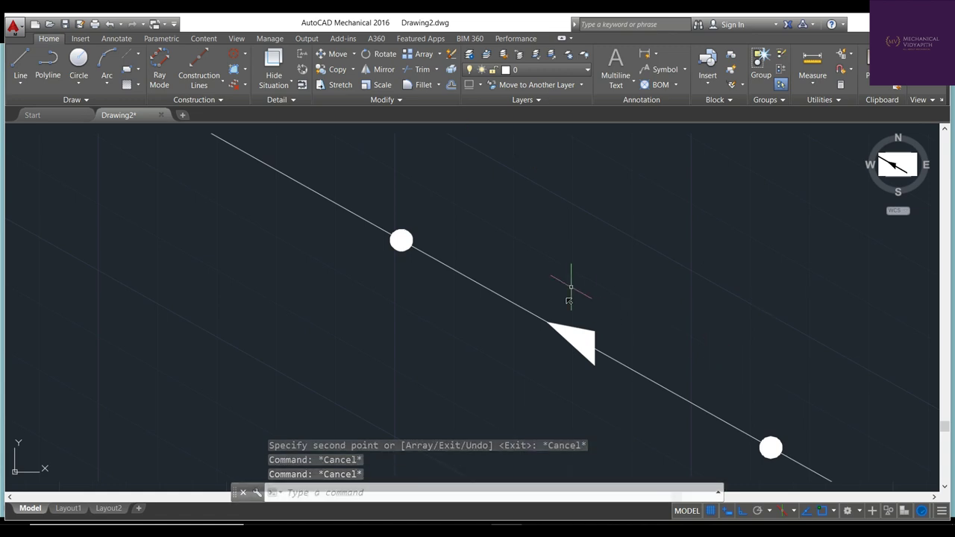
Select the last short pipe segment, then clear the selection
{"action": "scroll", "coordinate": [571, 288], "scroll_direction": "down", "scroll_amount": 5}
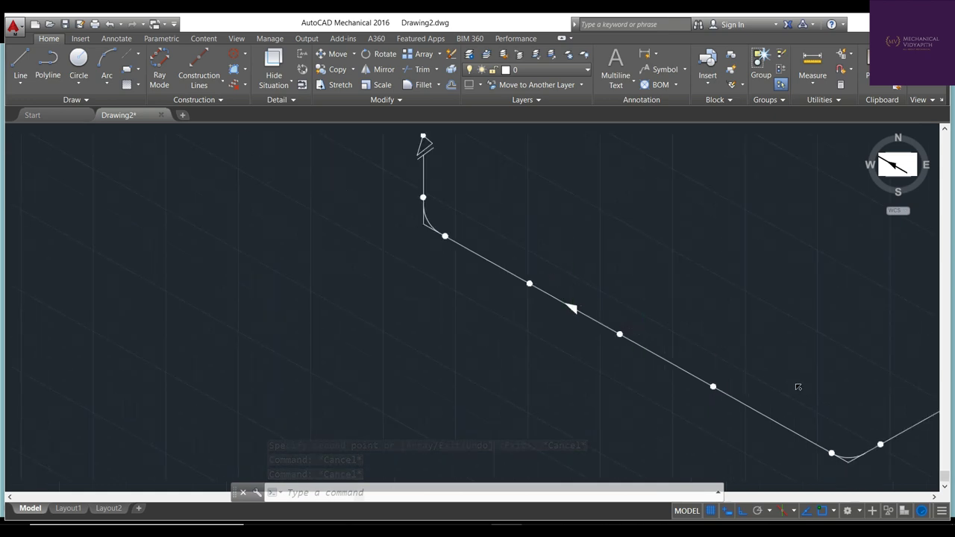
{"action": "scroll", "coordinate": [847, 397], "scroll_direction": "down", "scroll_amount": 3}
{"action": "left_click", "coordinate": [858, 391]}
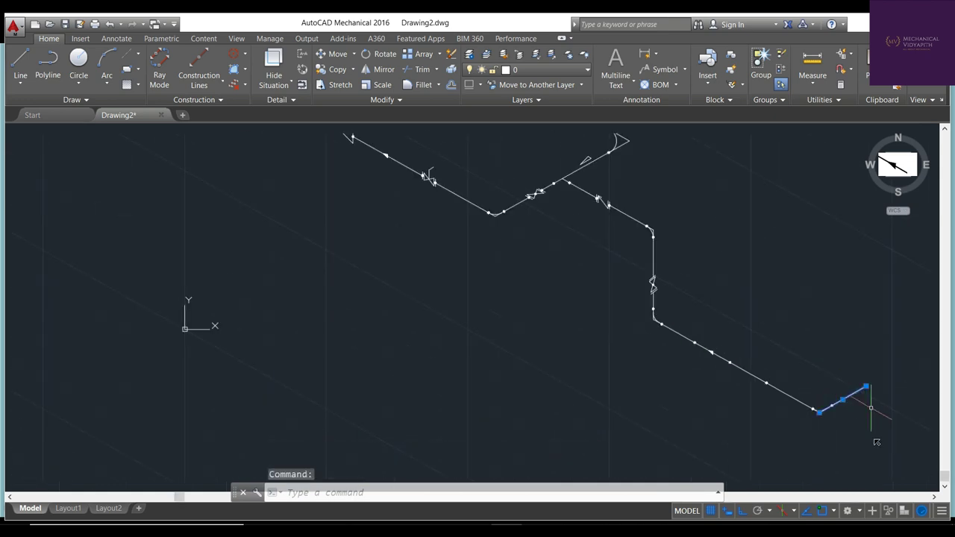
{"action": "left_click", "coordinate": [871, 407]}
{"action": "key", "text": "Escape"}
{"action": "key", "text": "Escape"}
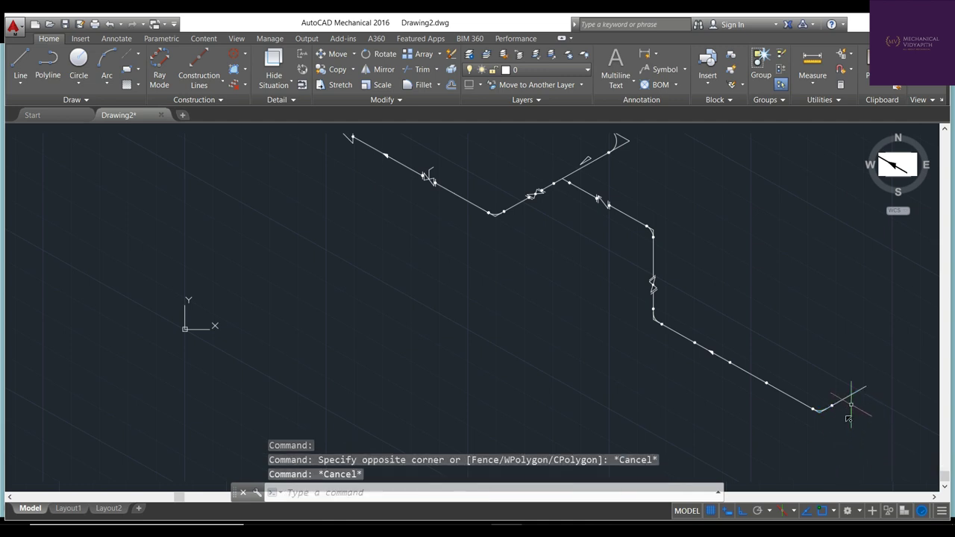
Erase the pipe segment right of the bottom bend, then undo the deletion
{"action": "scroll", "coordinate": [814, 417], "scroll_direction": "up", "scroll_amount": 3}
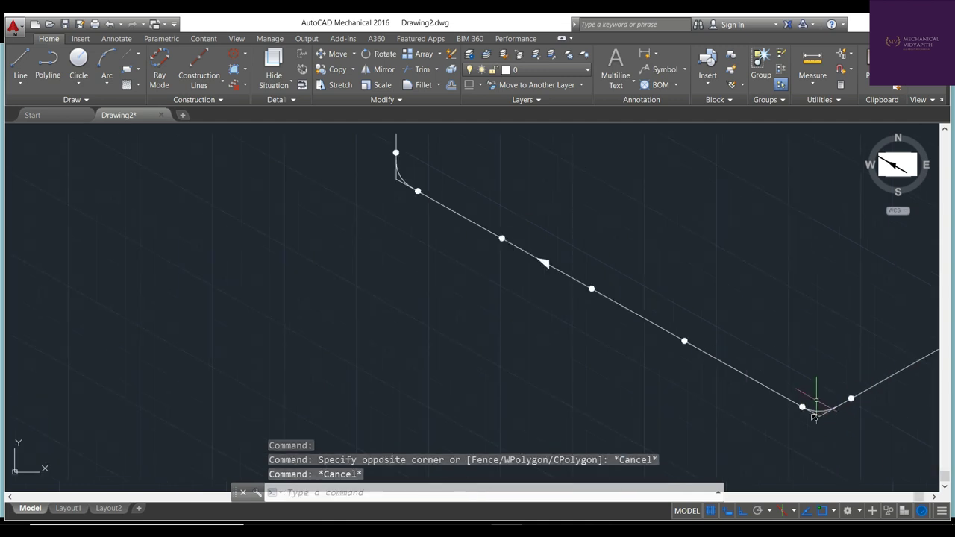
{"action": "scroll", "coordinate": [837, 410], "scroll_direction": "up", "scroll_amount": 3}
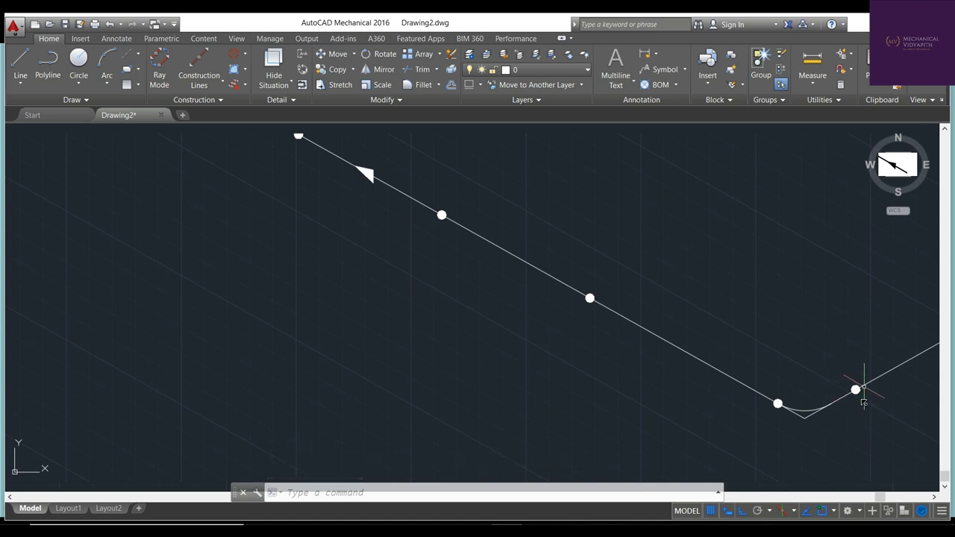
{"action": "left_click", "coordinate": [894, 370]}
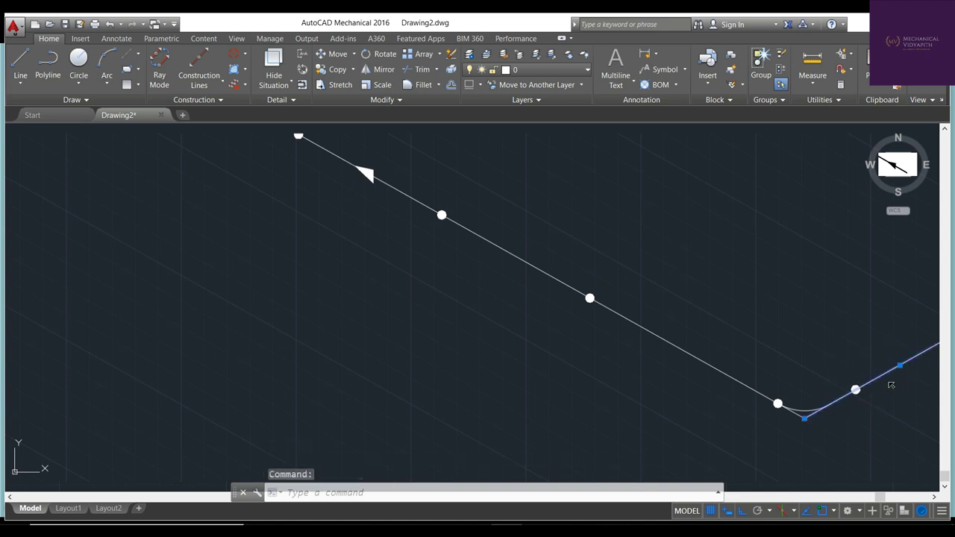
{"action": "key", "text": "Delete"}
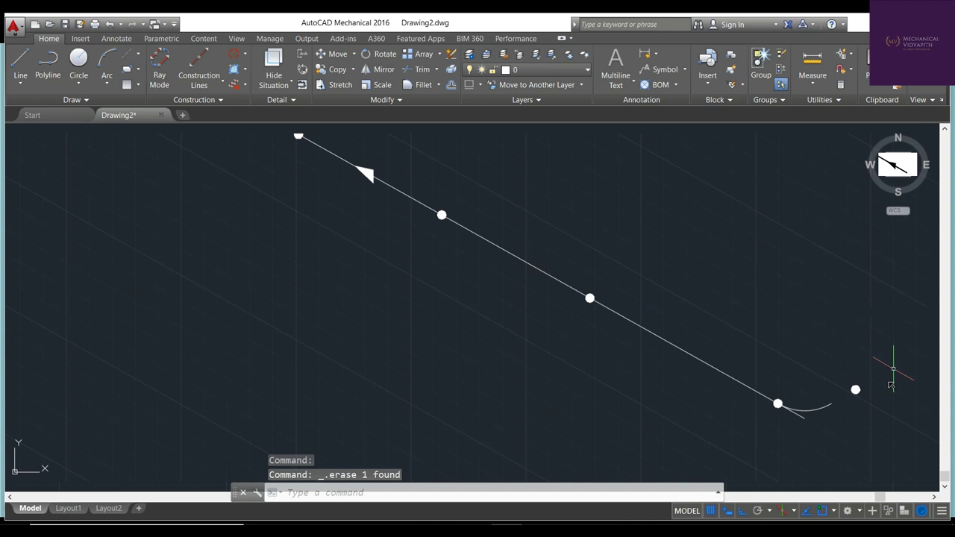
{"action": "key", "text": "ctrl+z"}
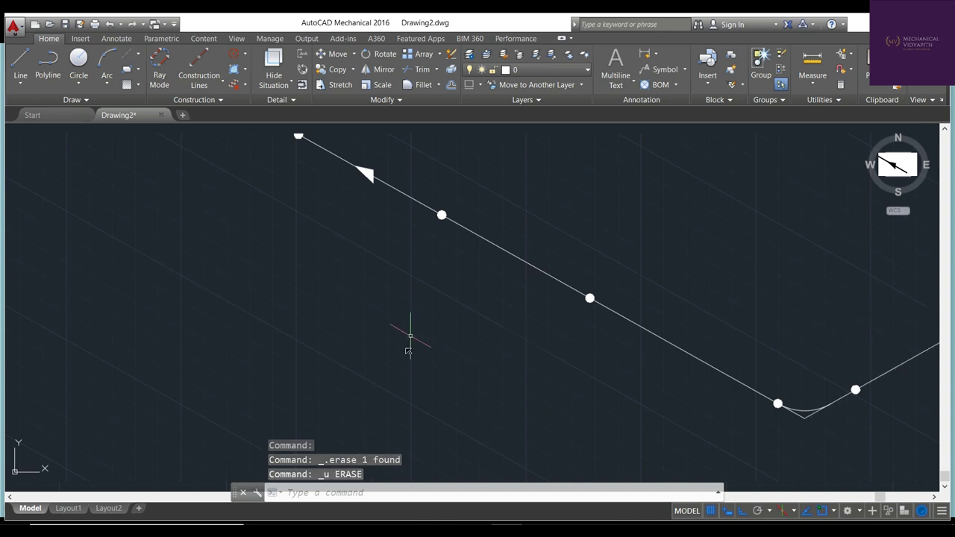
Zoom out to fit the complete isometric pipe drawing in view
{"action": "scroll", "coordinate": [383, 348], "scroll_direction": "down", "scroll_amount": 5}
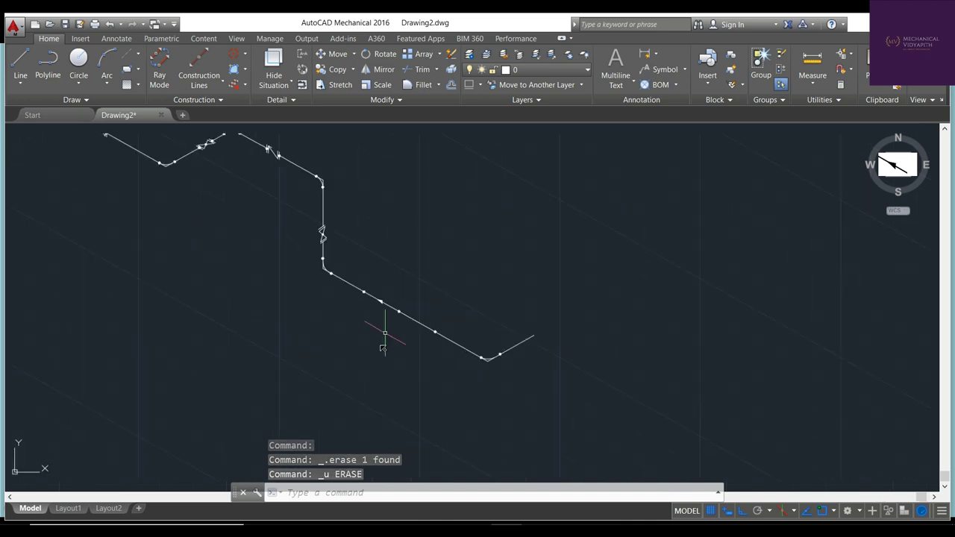
{"action": "scroll", "coordinate": [381, 343], "scroll_direction": "down", "scroll_amount": 1}
{"action": "scroll", "coordinate": [379, 341], "scroll_direction": "down", "scroll_amount": 2}
{"action": "scroll", "coordinate": [298, 257], "scroll_direction": "up", "scroll_amount": 6}
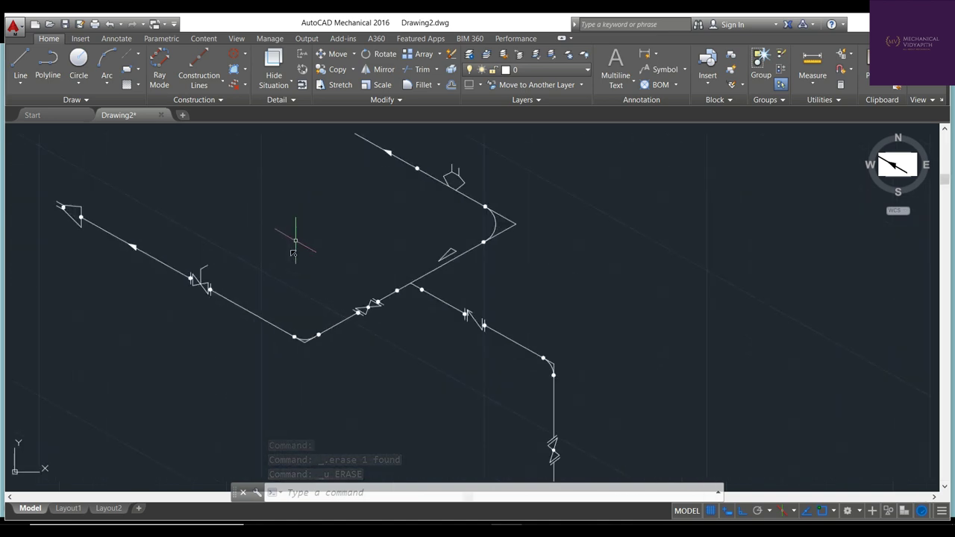
{"action": "left_click", "coordinate": [426, 492]}
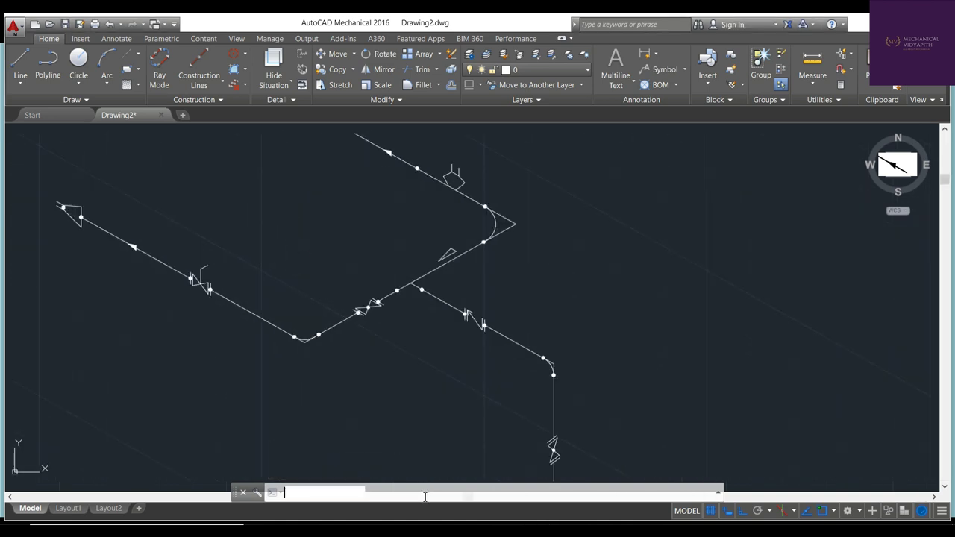
{"action": "type", "text": "z"}
{"action": "key", "text": "Return"}
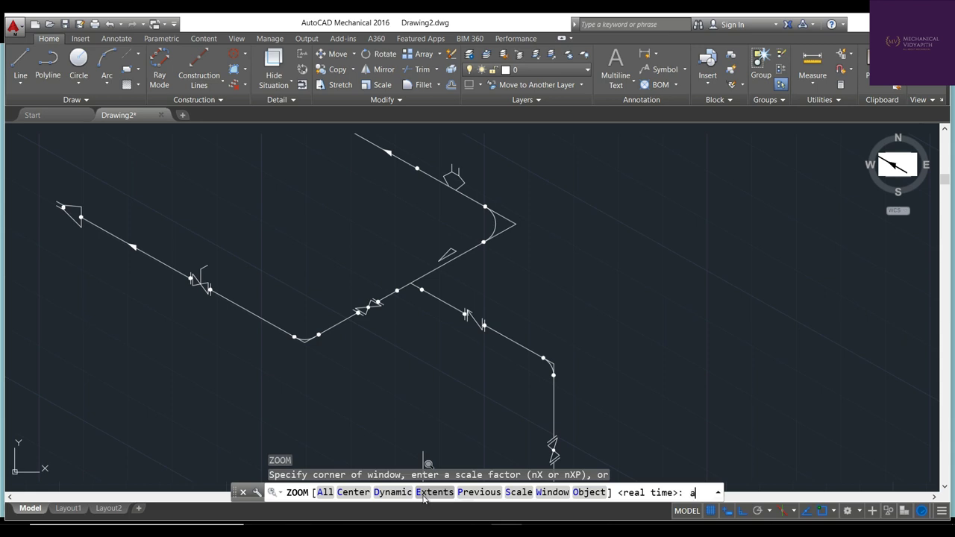
{"action": "key", "text": "Return"}
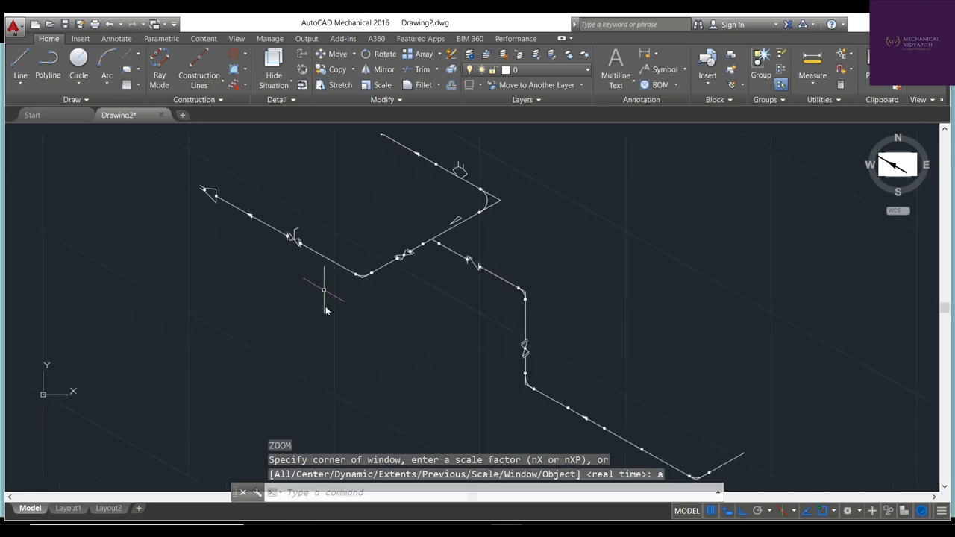
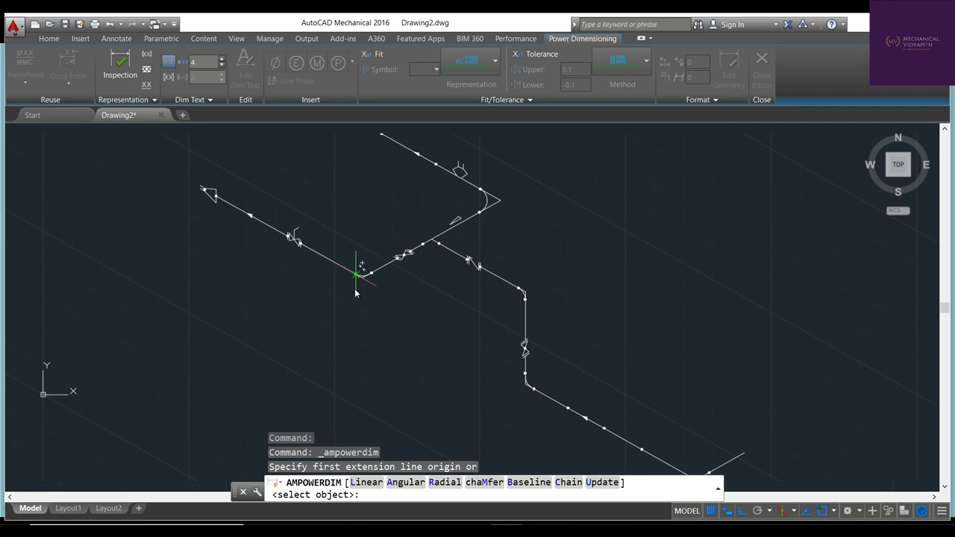
Dimension the upper-left pipe run from the elbow to its far end on the Top isoplane
{"action": "left_click", "coordinate": [356, 290]}
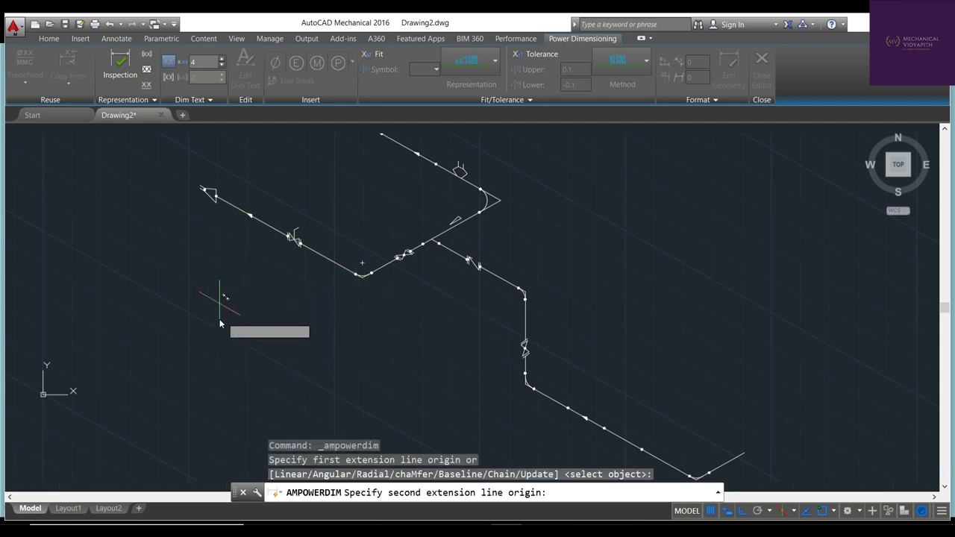
{"action": "key", "text": "F5"}
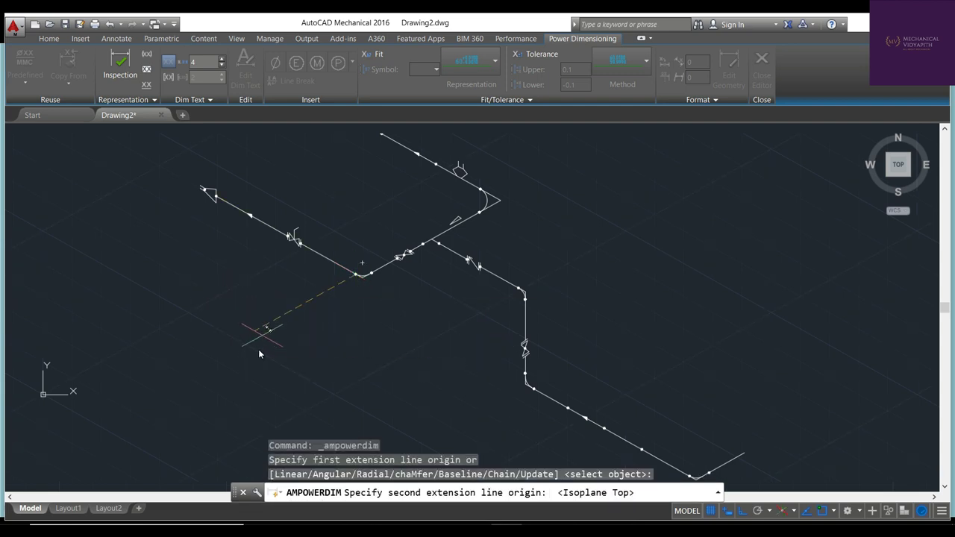
{"action": "left_click", "coordinate": [217, 208]}
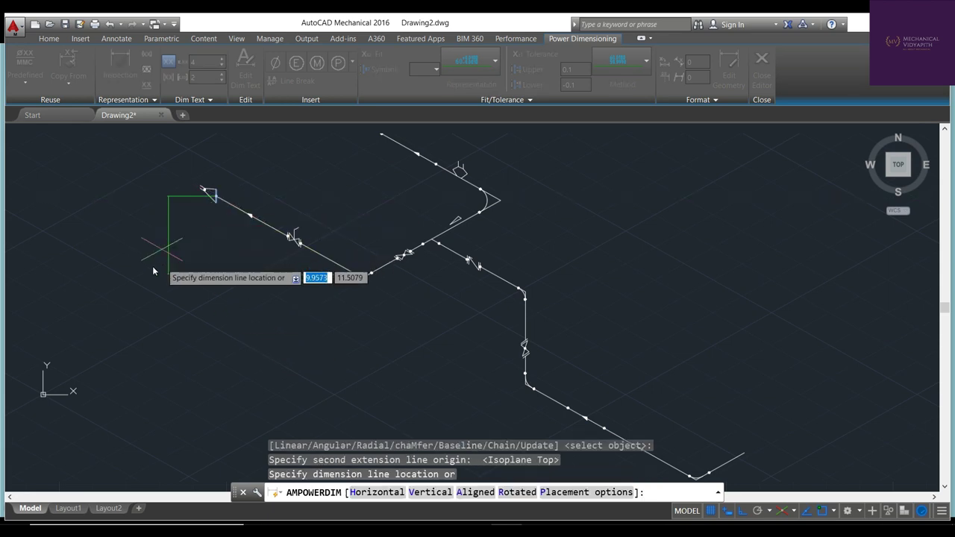
{"action": "left_click", "coordinate": [253, 322]}
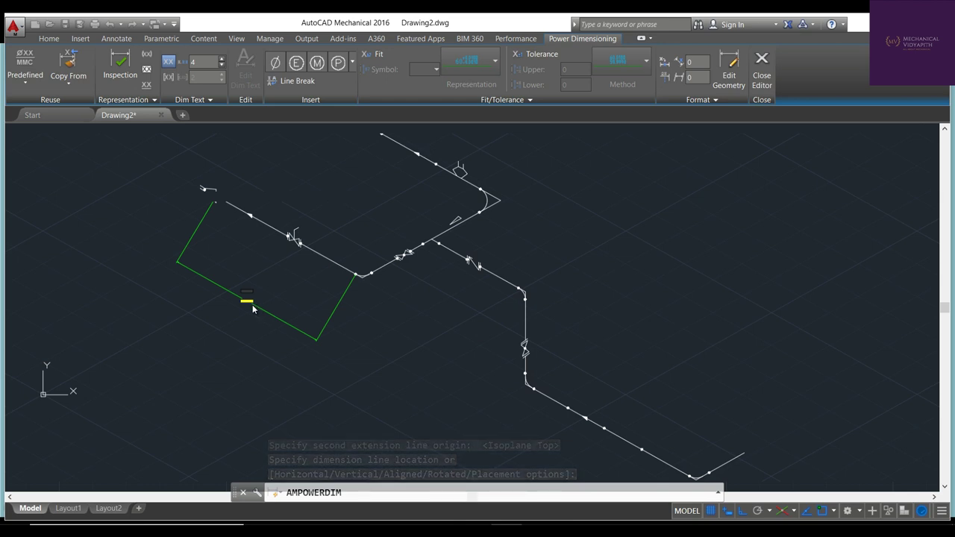
Delete the 11.9657 value text from the new pipe-run dimension
{"action": "scroll", "coordinate": [252, 305], "scroll_direction": "up", "scroll_amount": 4}
{"action": "scroll", "coordinate": [246, 304], "scroll_direction": "down", "scroll_amount": 2}
{"action": "scroll", "coordinate": [244, 305], "scroll_direction": "down", "scroll_amount": 2}
{"action": "scroll", "coordinate": [245, 307], "scroll_direction": "up", "scroll_amount": 6}
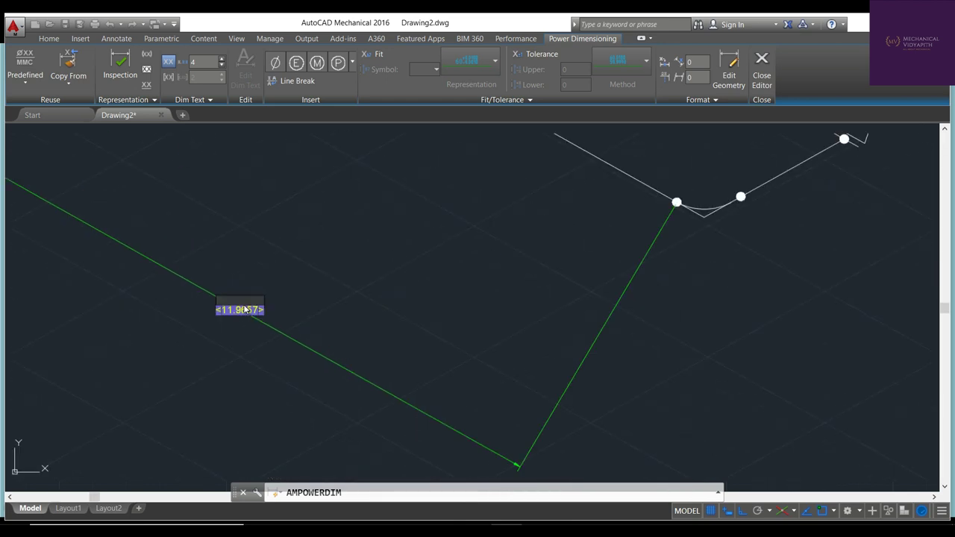
{"action": "scroll", "coordinate": [245, 309], "scroll_direction": "up", "scroll_amount": 2}
{"action": "key", "text": "Delete"}
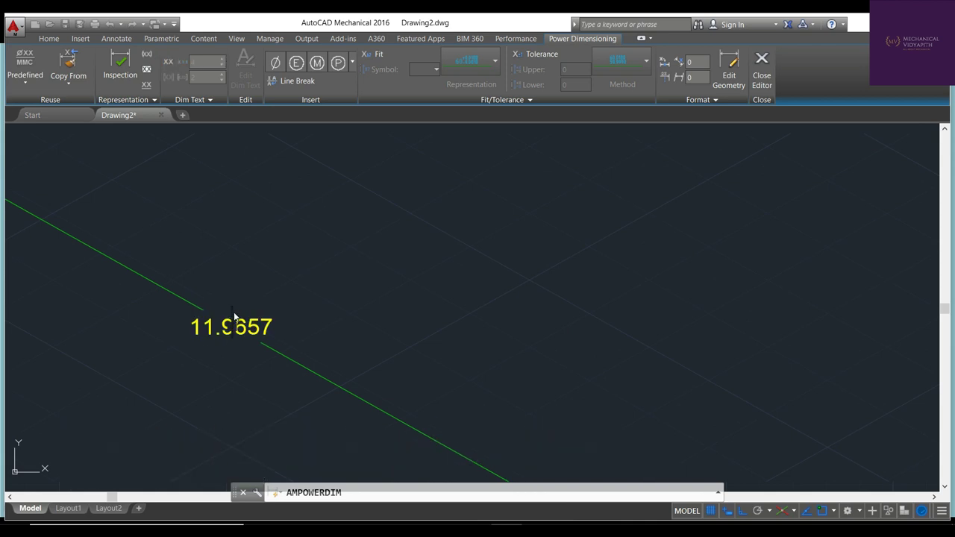
{"action": "left_click", "coordinate": [229, 309]}
{"action": "scroll", "coordinate": [306, 307], "scroll_direction": "down", "scroll_amount": 1}
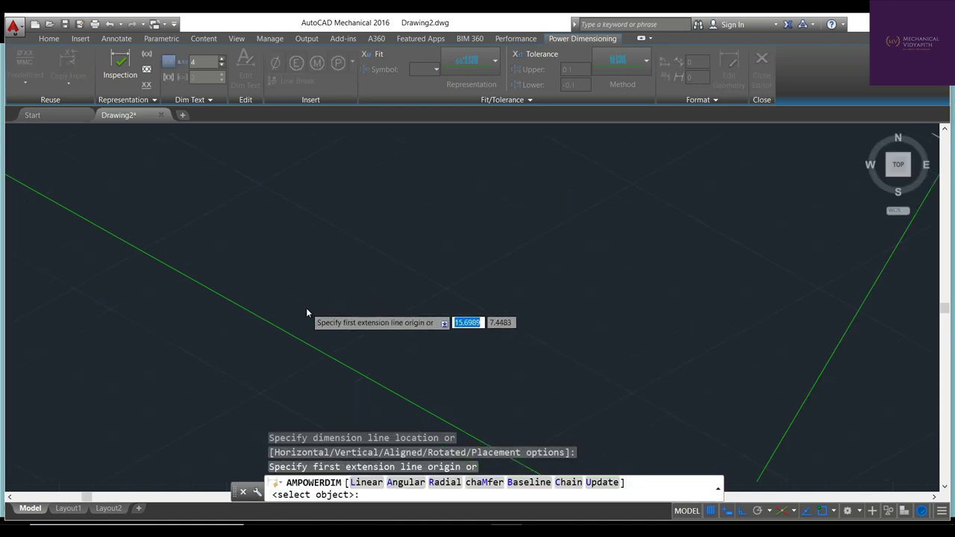
{"action": "scroll", "coordinate": [306, 308], "scroll_direction": "down", "scroll_amount": 3}
{"action": "scroll", "coordinate": [307, 308], "scroll_direction": "down", "scroll_amount": 2}
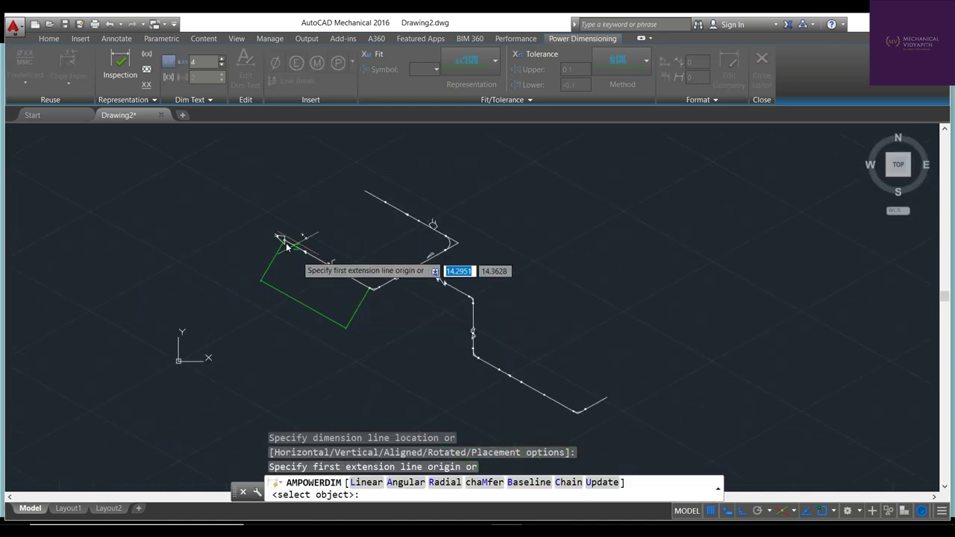
Oblique the upper-left pipe dimension's extension lines into the isometric plane
{"action": "left_click", "coordinate": [117, 39]}
{"action": "left_click", "coordinate": [103, 100]}
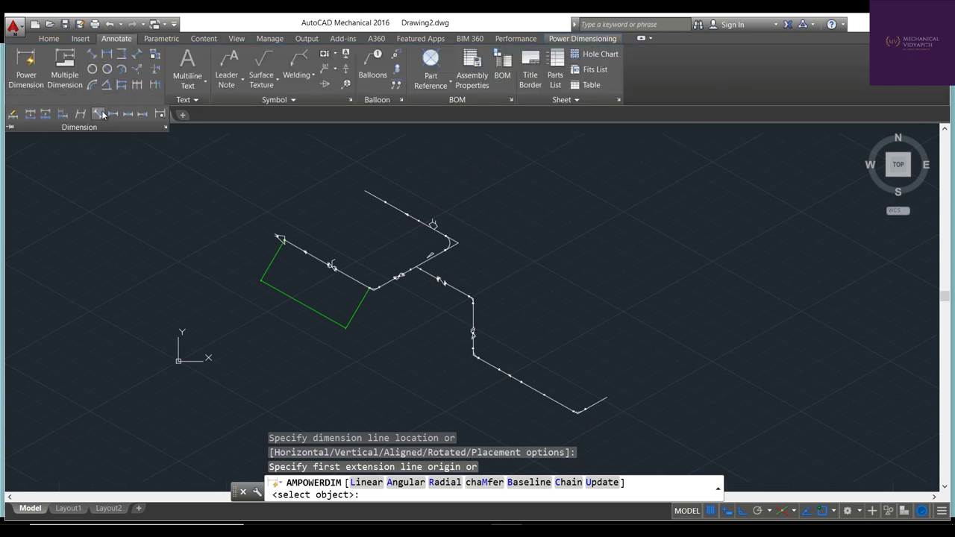
{"action": "left_click", "coordinate": [80, 113]}
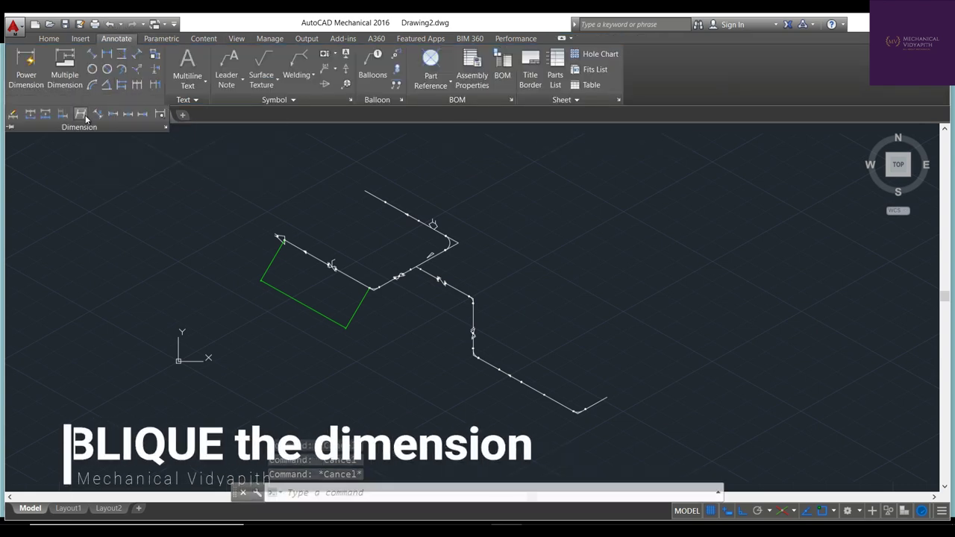
{"action": "left_click", "coordinate": [305, 323]}
{"action": "key", "text": "Return"}
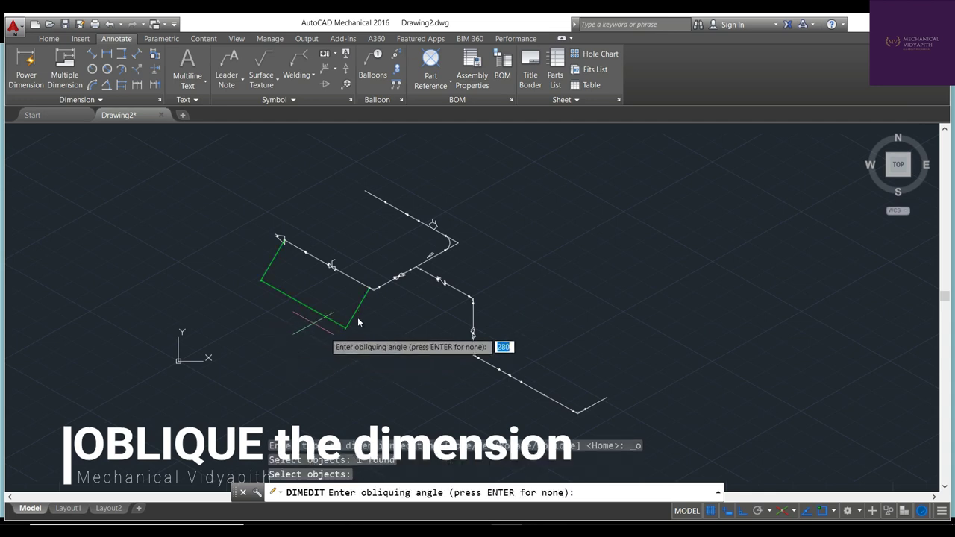
{"action": "left_click", "coordinate": [368, 305]}
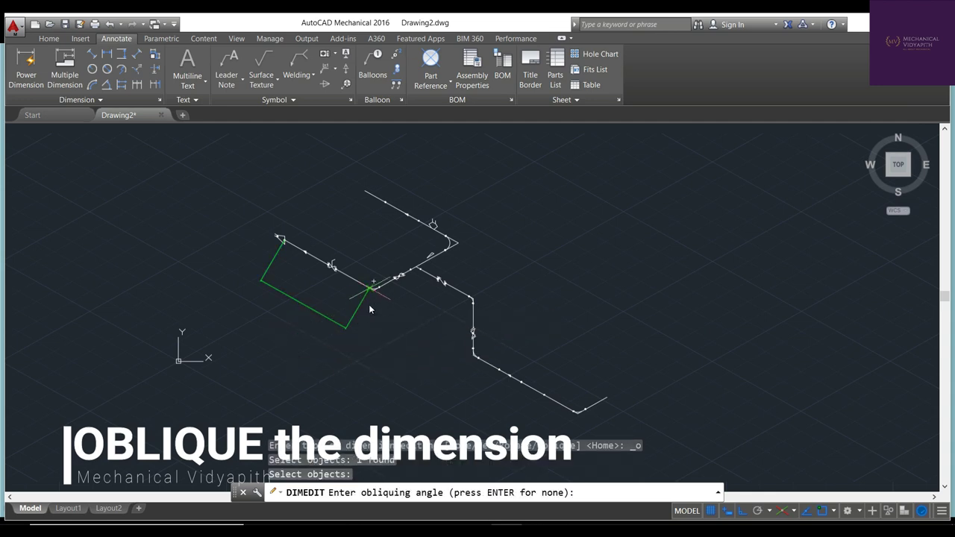
{"action": "left_click", "coordinate": [403, 282]}
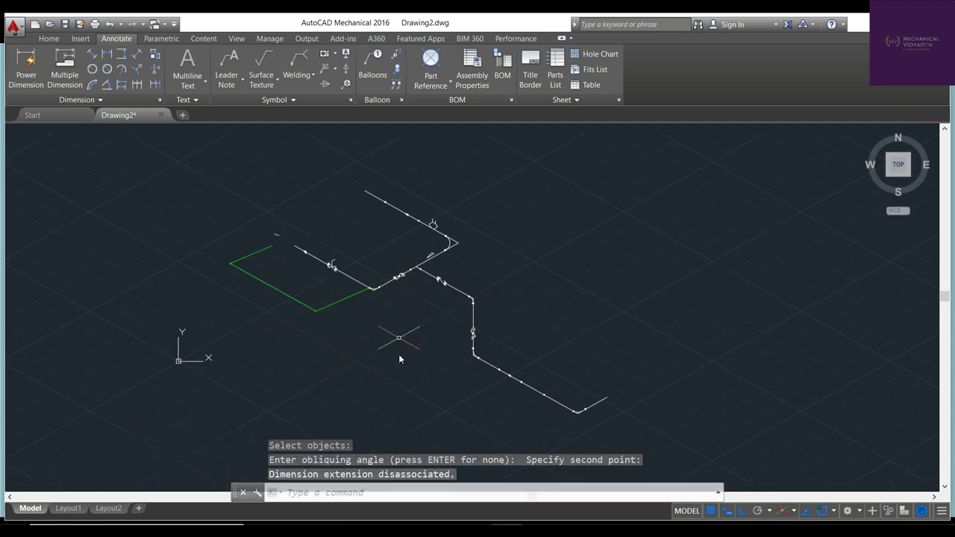
{"action": "key", "text": "Escape"}
{"action": "key", "text": "Escape"}
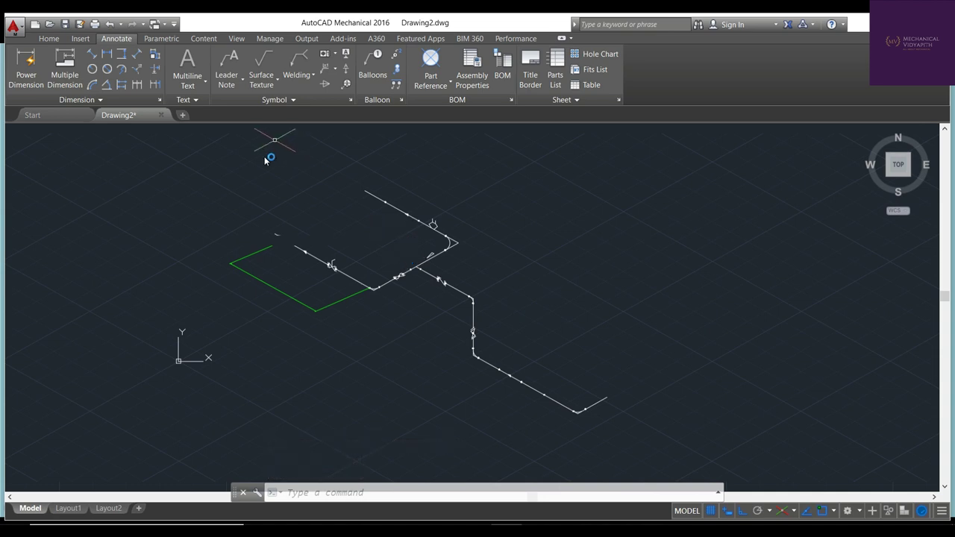
Zoom around the drawing and begin another Oblique edit of a dimension
{"action": "scroll", "coordinate": [289, 243], "scroll_direction": "up", "scroll_amount": 2}
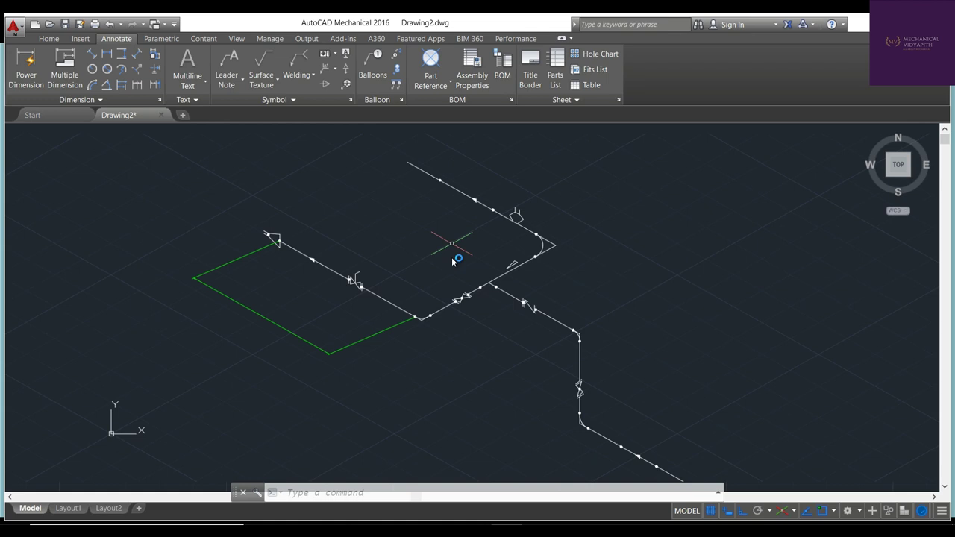
{"action": "scroll", "coordinate": [452, 258], "scroll_direction": "down", "scroll_amount": 4}
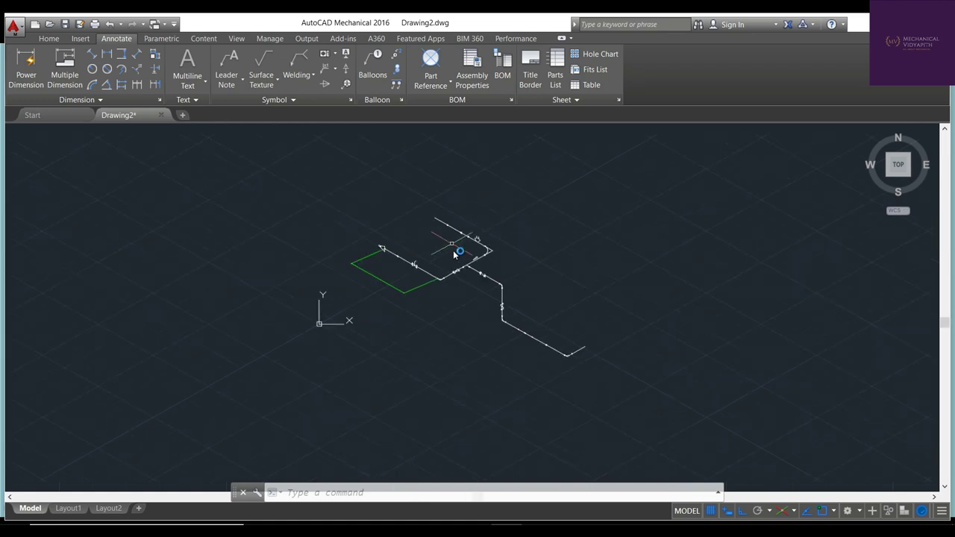
{"action": "scroll", "coordinate": [428, 278], "scroll_direction": "up", "scroll_amount": 7}
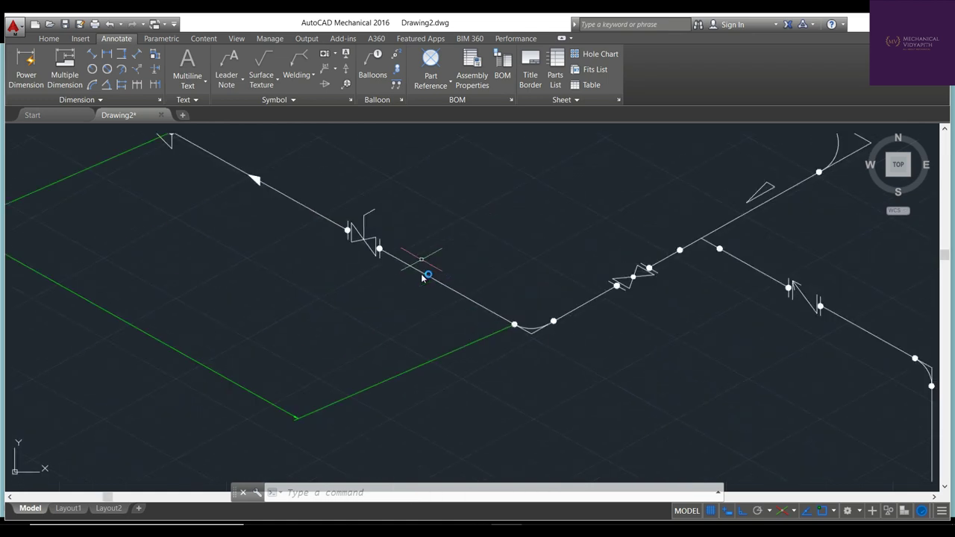
{"action": "scroll", "coordinate": [425, 272], "scroll_direction": "down", "scroll_amount": 2}
{"action": "scroll", "coordinate": [448, 250], "scroll_direction": "down", "scroll_amount": 4}
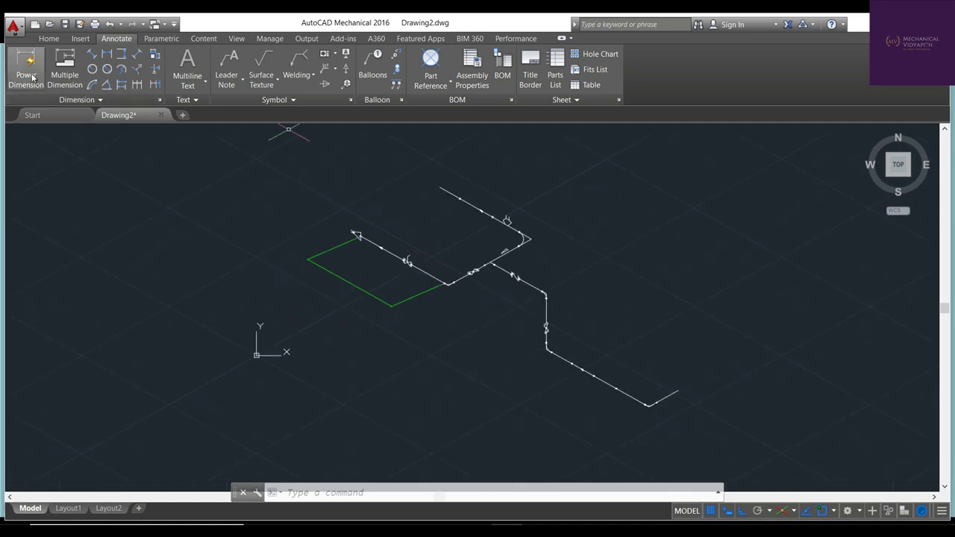
{"action": "left_click", "coordinate": [95, 100]}
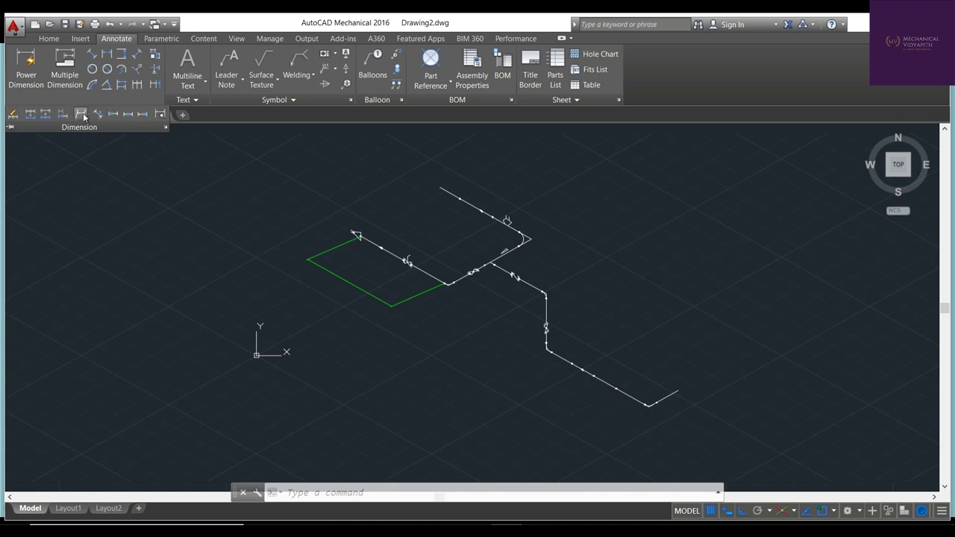
{"action": "left_click", "coordinate": [81, 116]}
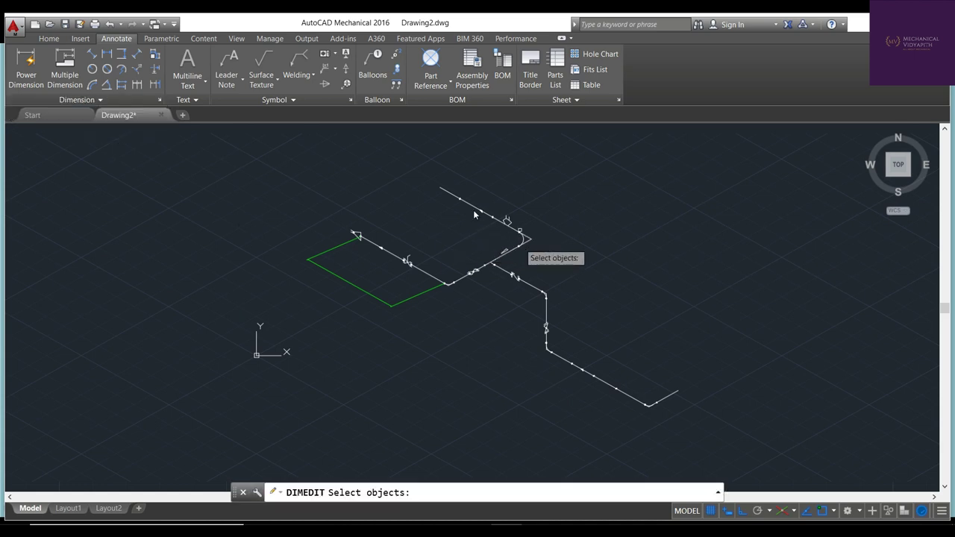
{"action": "left_click", "coordinate": [26, 66]}
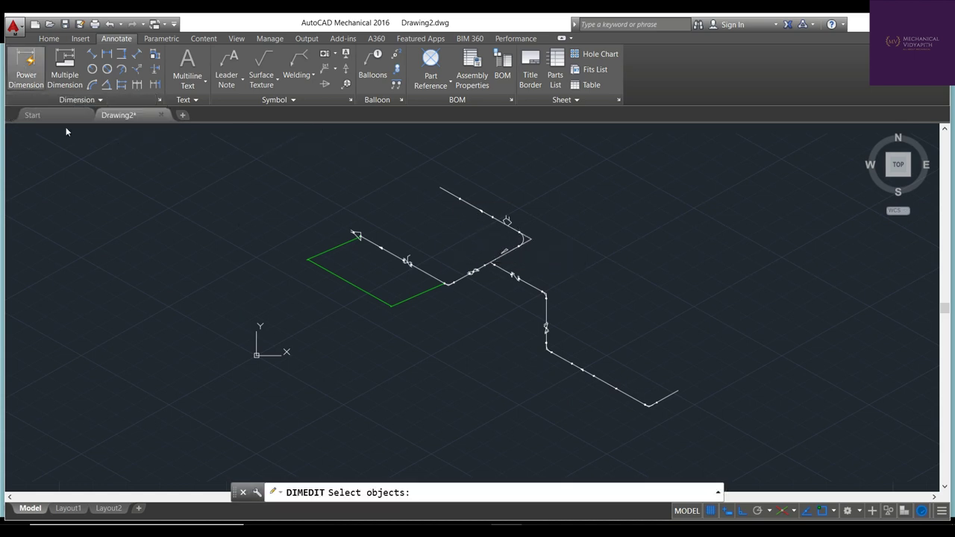
Dimension the upper bend segment with a 1.7321 aligned dimension
{"action": "scroll", "coordinate": [527, 254], "scroll_direction": "up", "scroll_amount": 5}
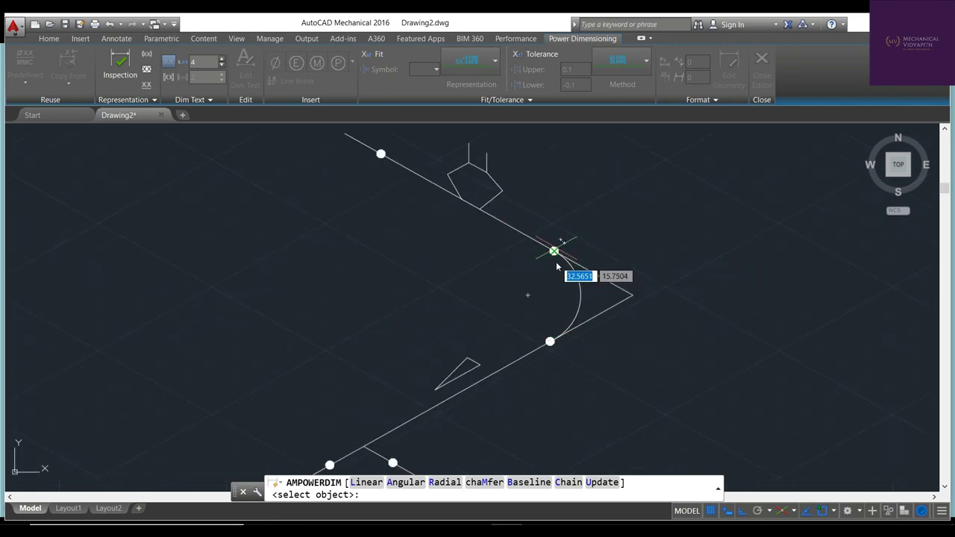
{"action": "left_click", "coordinate": [556, 254]}
{"action": "left_click", "coordinate": [633, 295]}
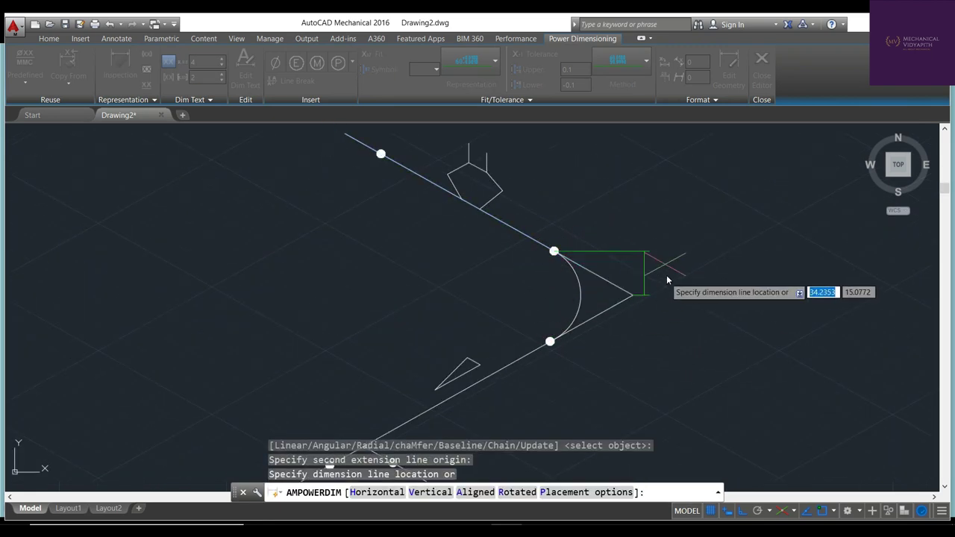
{"action": "left_click", "coordinate": [630, 239]}
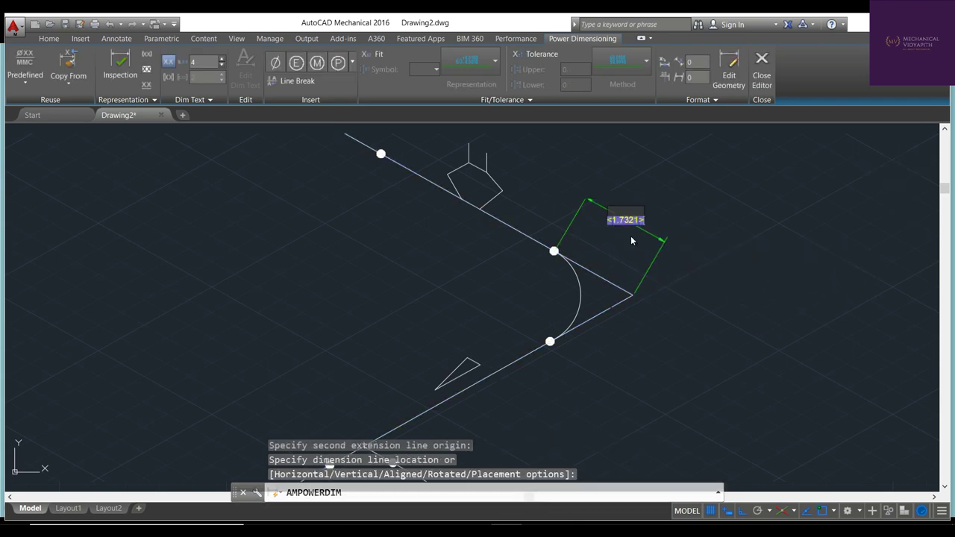
{"action": "left_click", "coordinate": [631, 235]}
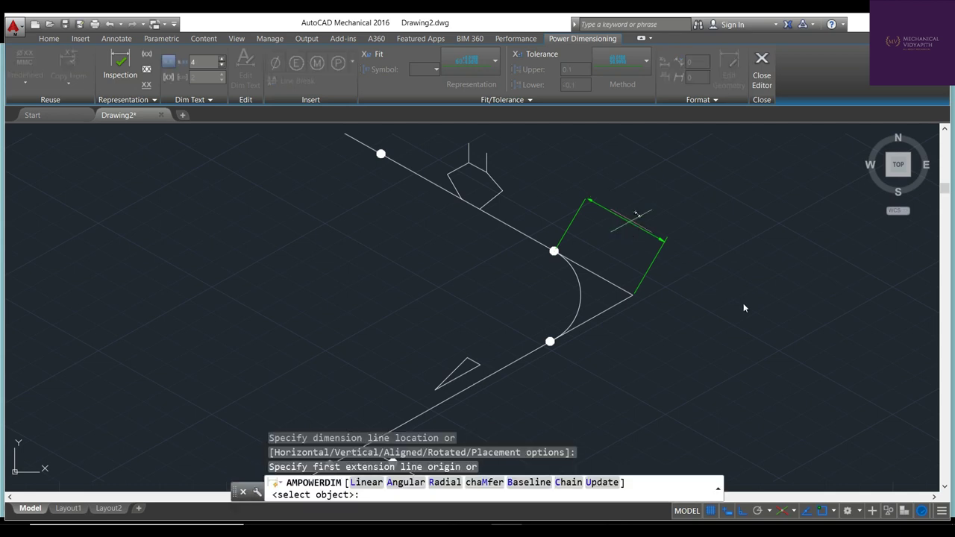
{"action": "scroll", "coordinate": [522, 207], "scroll_direction": "down", "scroll_amount": 2}
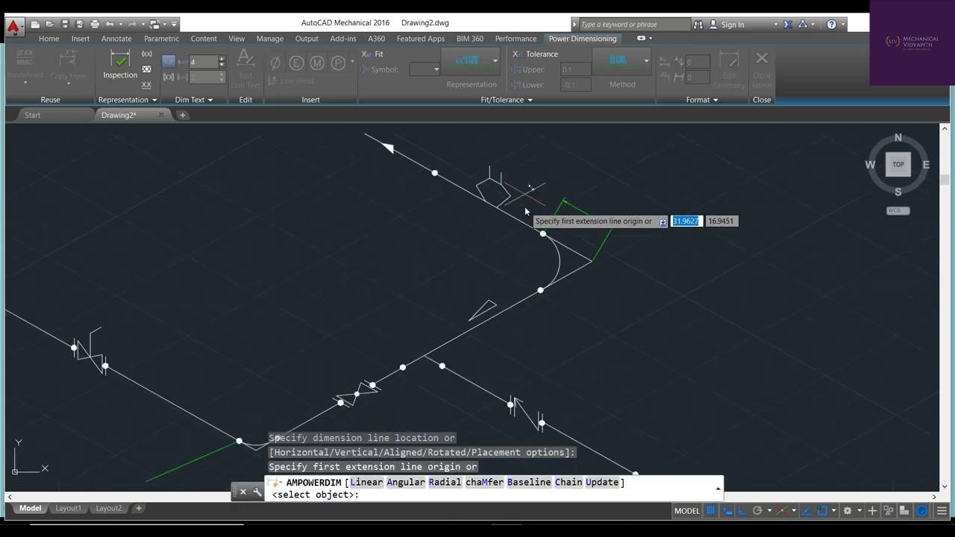
{"action": "right_click", "coordinate": [136, 191]}
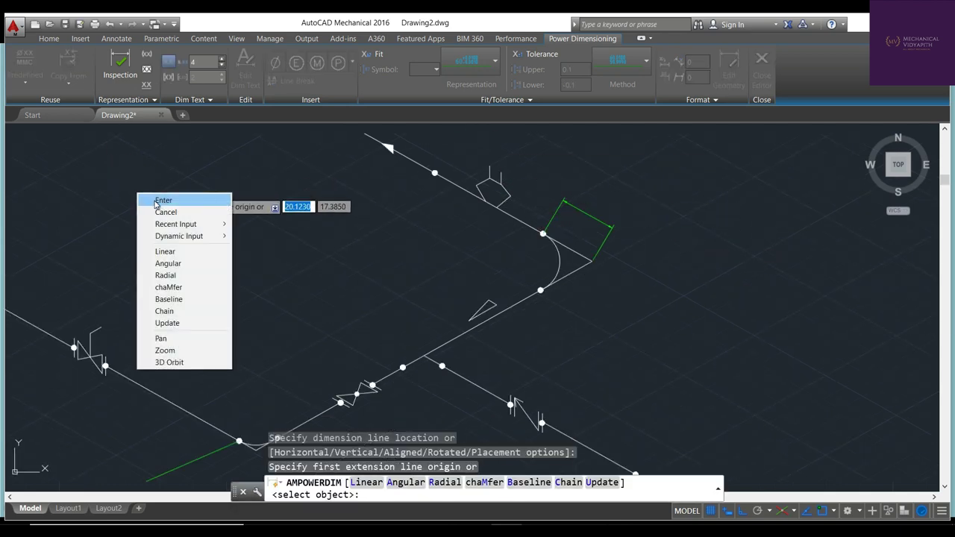
{"action": "left_click", "coordinate": [155, 204]}
Add an aligned dimension along the next diagonal pipe segment, then pan to the upper pipe end
{"action": "right_click", "coordinate": [166, 201]}
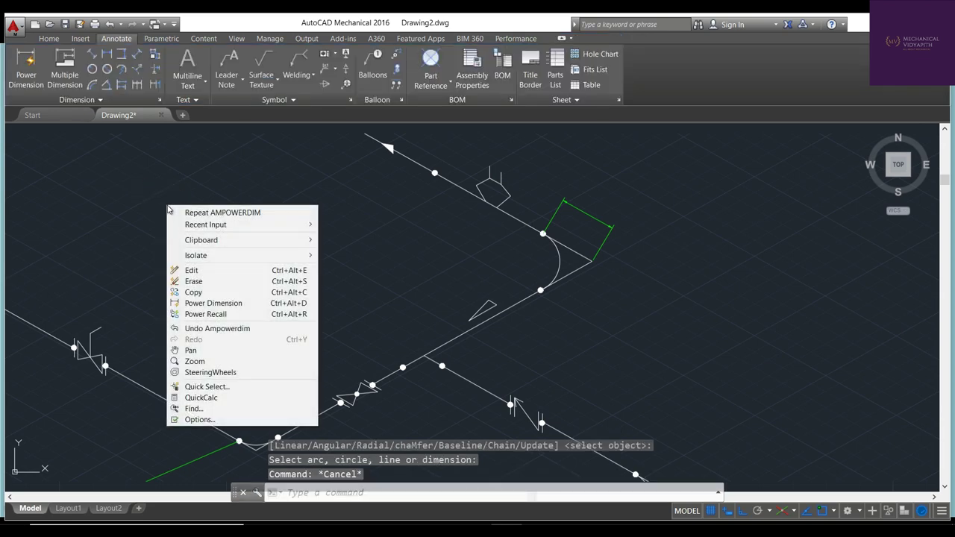
{"action": "left_click", "coordinate": [185, 213]}
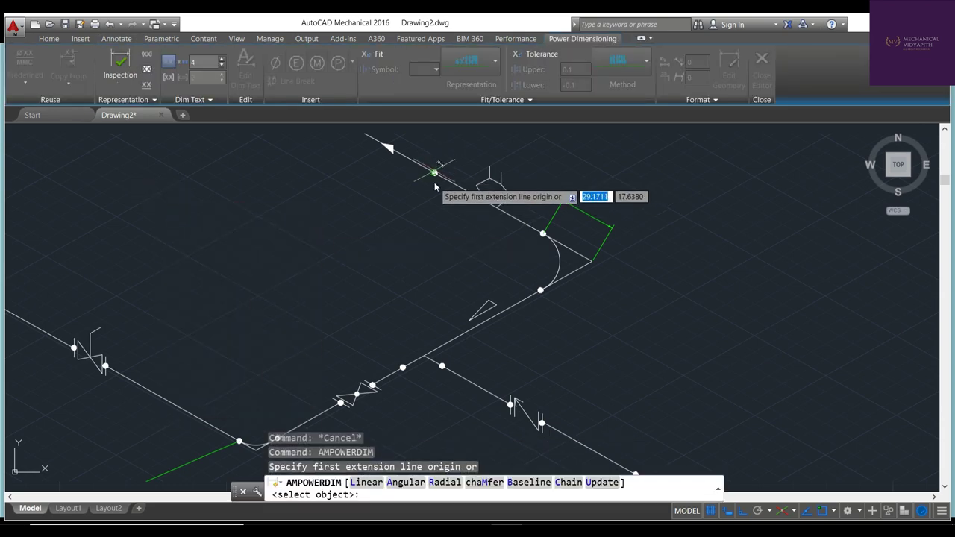
{"action": "left_click", "coordinate": [435, 188]}
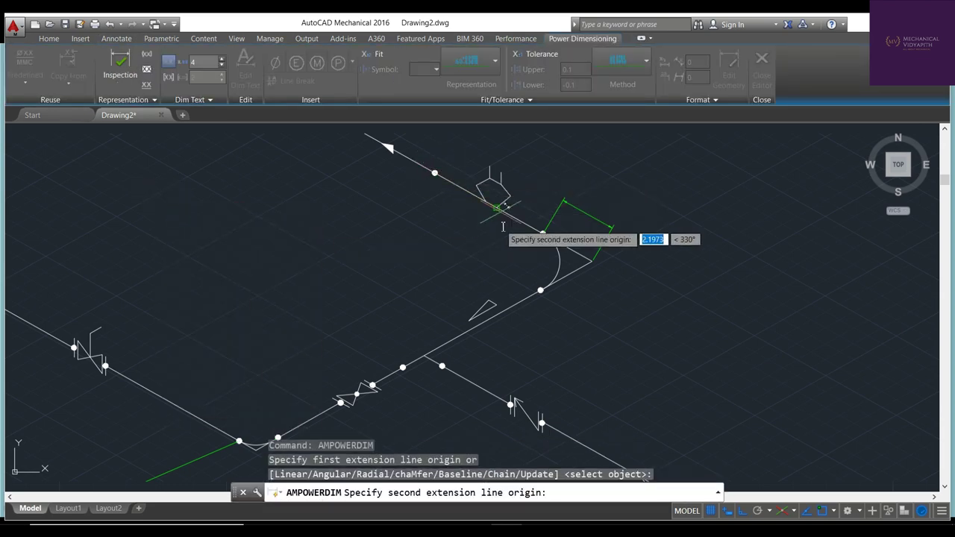
{"action": "left_click", "coordinate": [542, 247]}
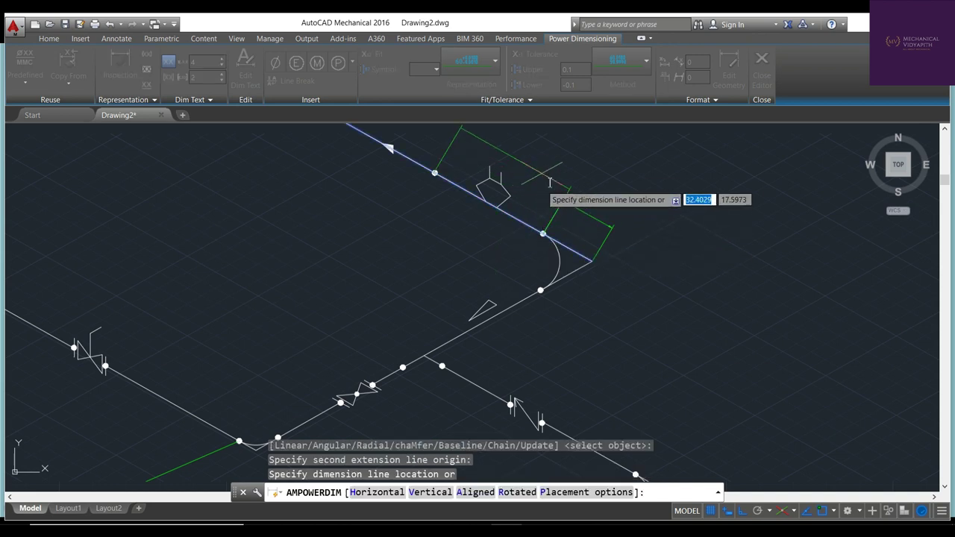
{"action": "left_click", "coordinate": [560, 196]}
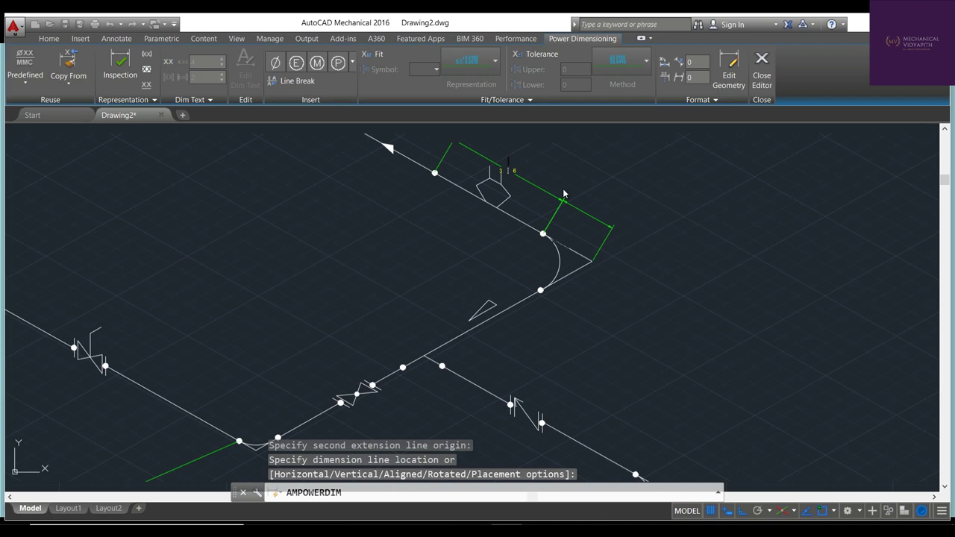
{"action": "key", "text": "Return"}
{"action": "key", "text": "Return"}
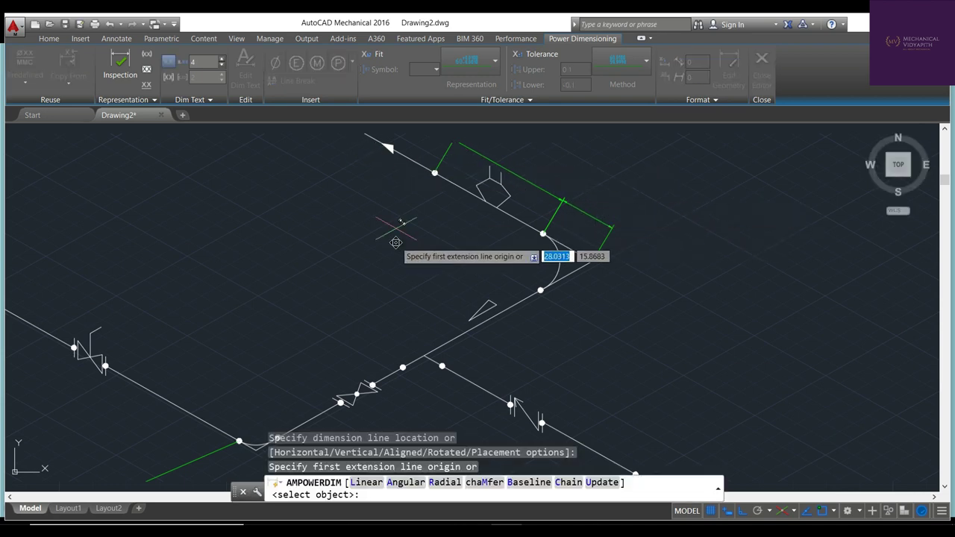
{"action": "scroll", "coordinate": [396, 242], "scroll_direction": "up", "scroll_amount": 3}
{"action": "scroll", "coordinate": [418, 299], "scroll_direction": "down", "scroll_amount": 3}
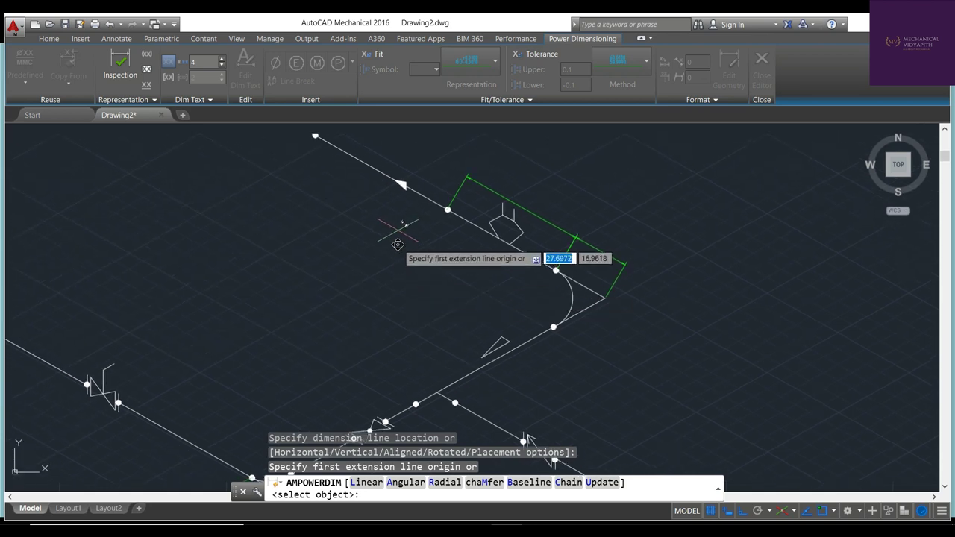
{"action": "middle_click_drag", "start_coordinate": [373, 246], "coordinate": [374, 348]}
Chain a dimension from the previous dimension to the upper pipe node
{"action": "right_click", "coordinate": [131, 234]}
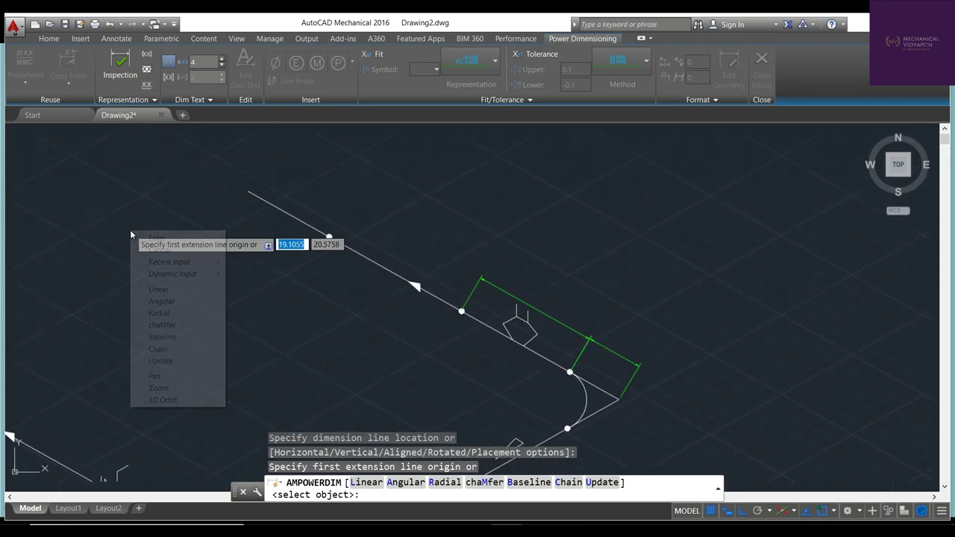
{"action": "left_click", "coordinate": [157, 238]}
{"action": "key", "text": "Escape"}
{"action": "right_click", "coordinate": [142, 191]}
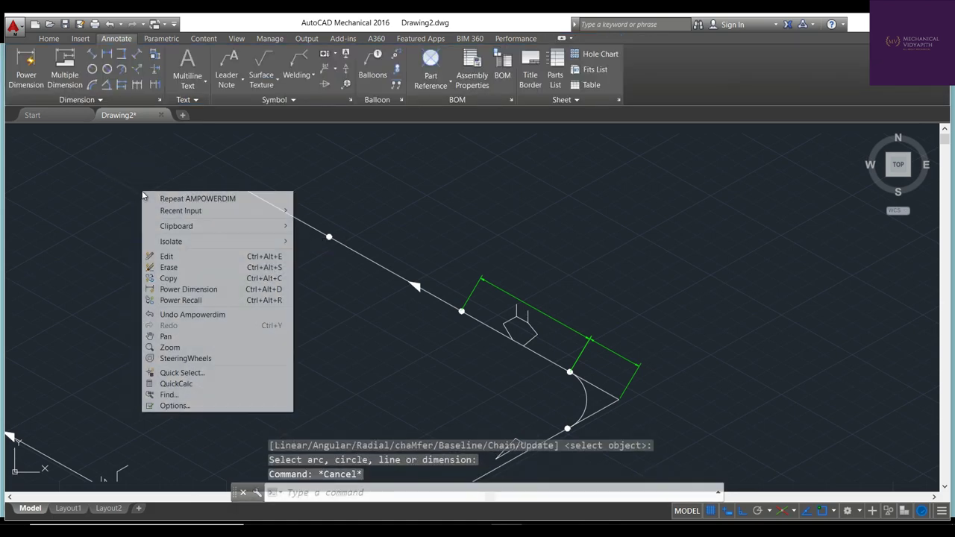
{"action": "left_click", "coordinate": [149, 199]}
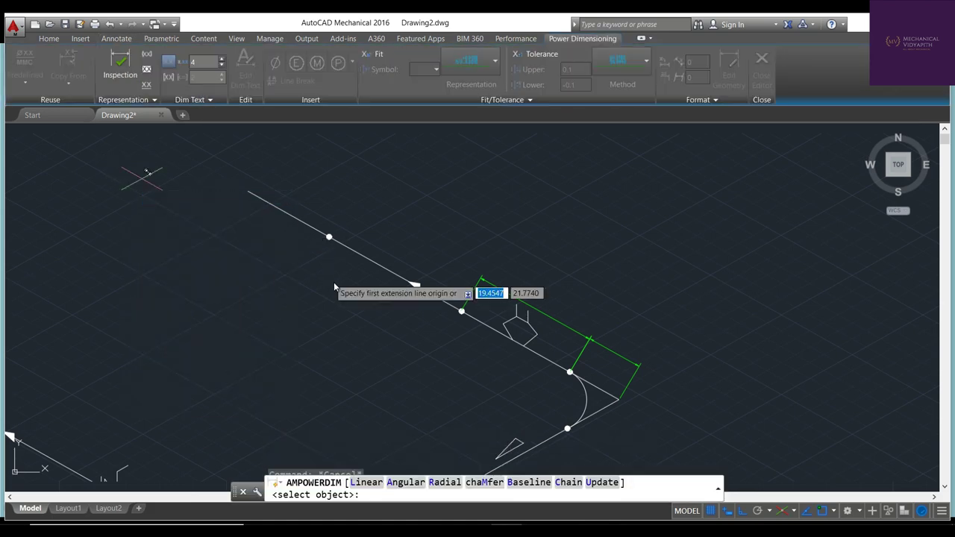
{"action": "left_click", "coordinate": [462, 311]}
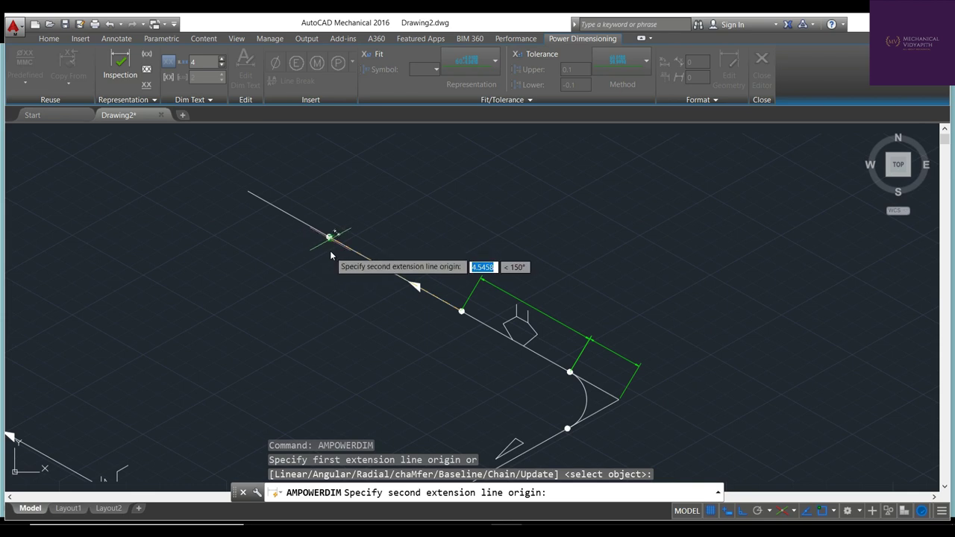
{"action": "left_click", "coordinate": [330, 237]}
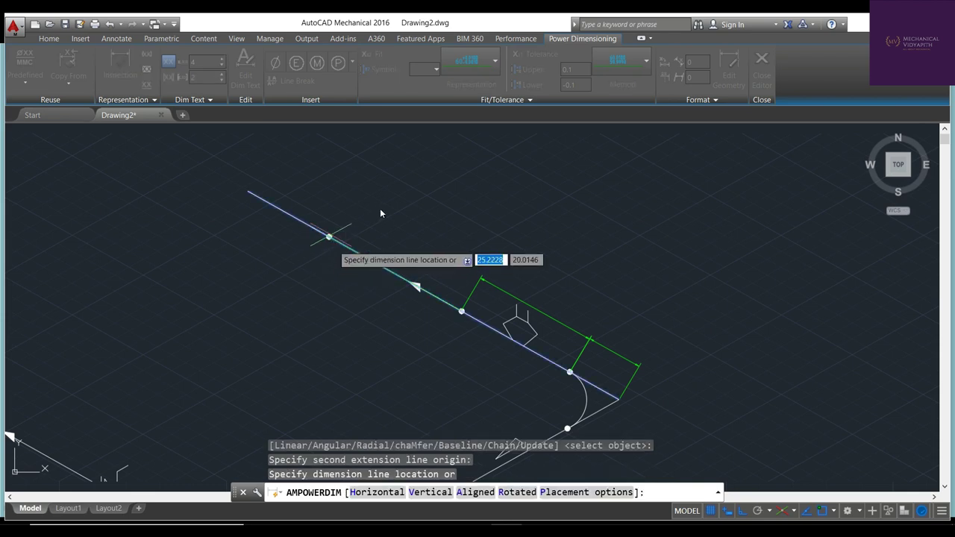
{"action": "left_click", "coordinate": [435, 269]}
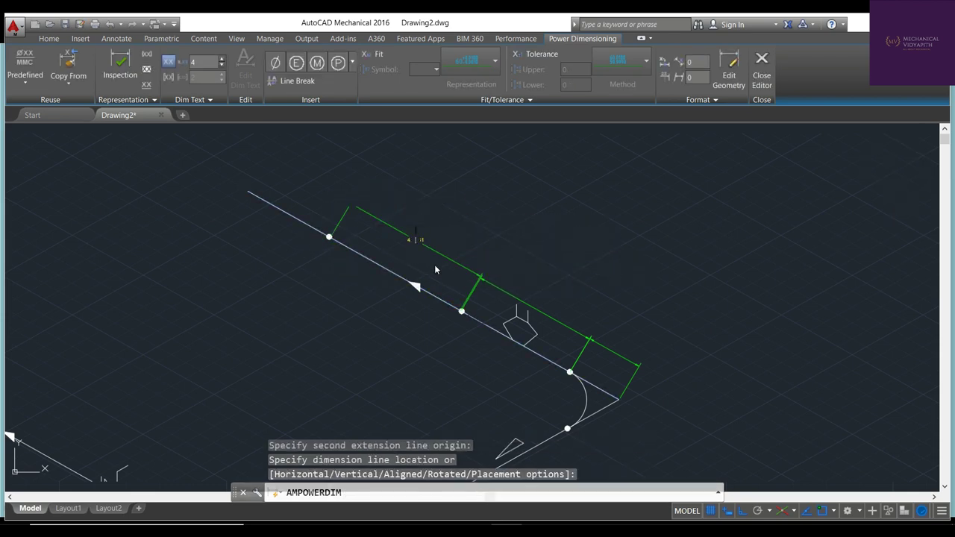
{"action": "left_click", "coordinate": [436, 269]}
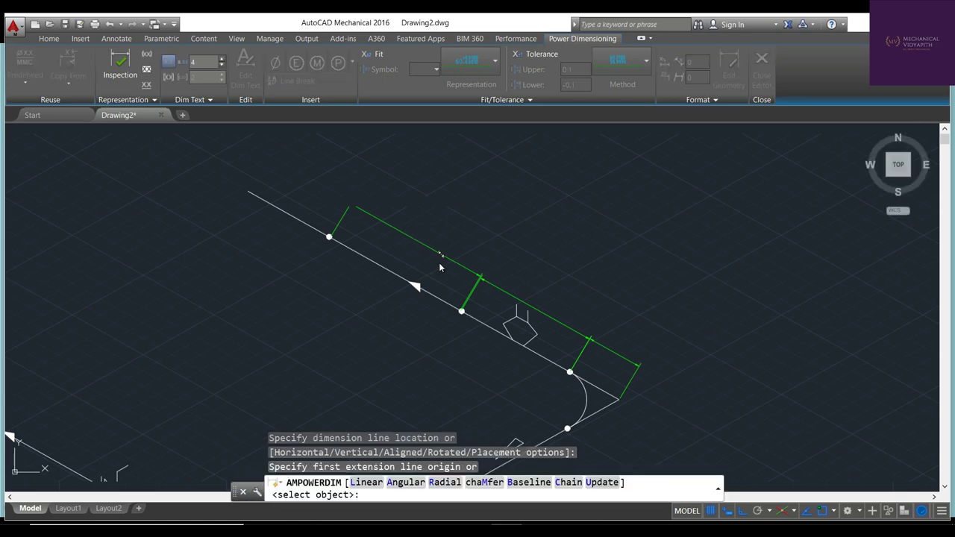
{"action": "right_click", "coordinate": [445, 262]}
{"action": "left_click", "coordinate": [468, 269]}
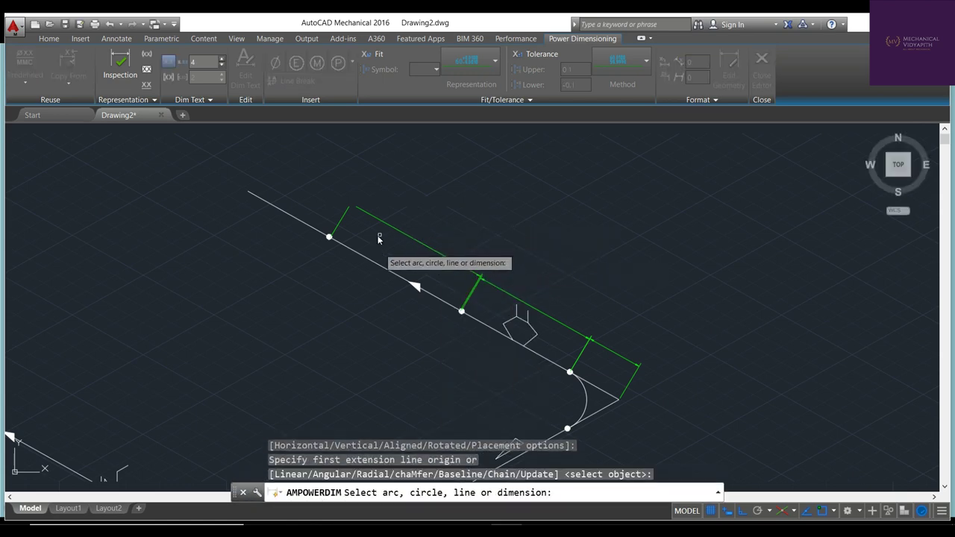
{"action": "key", "text": "Escape"}
Dimension the short tip segment from the upper node to the pipe's far end
{"action": "right_click", "coordinate": [423, 205]}
{"action": "left_click", "coordinate": [433, 207]}
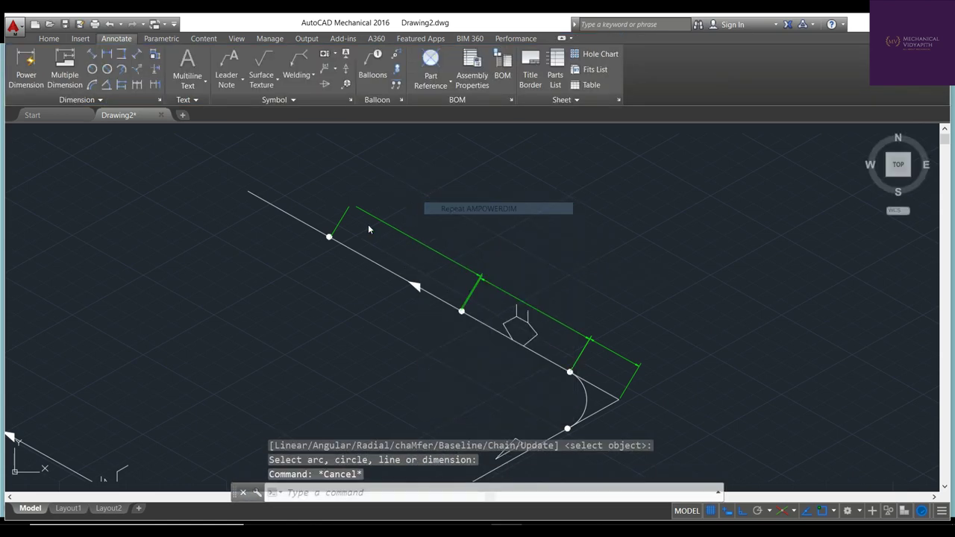
{"action": "left_click", "coordinate": [326, 256]}
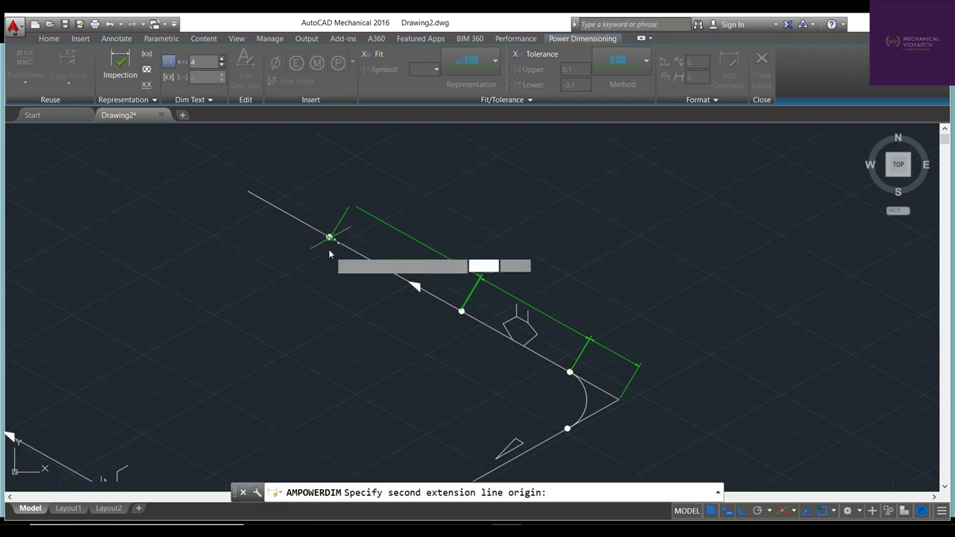
{"action": "left_click", "coordinate": [249, 210]}
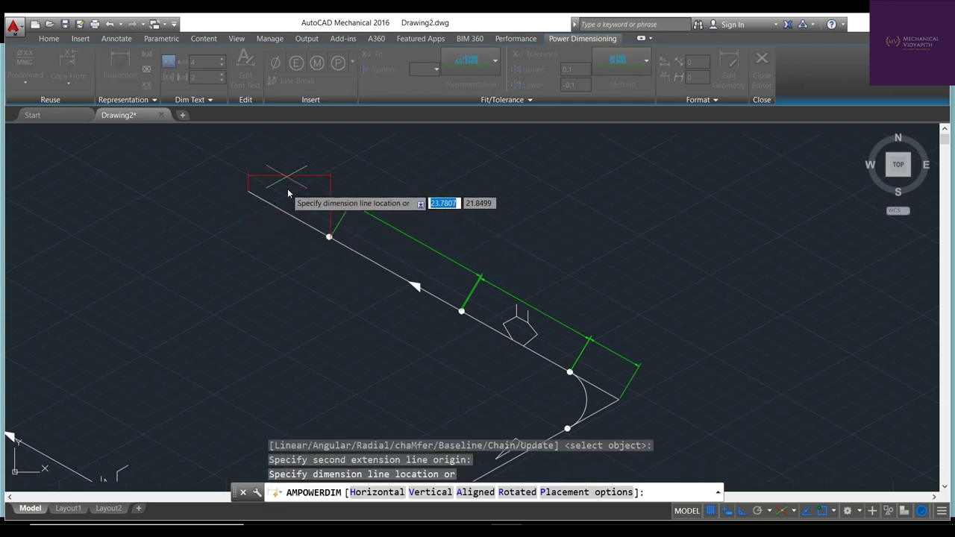
{"action": "left_click", "coordinate": [322, 204]}
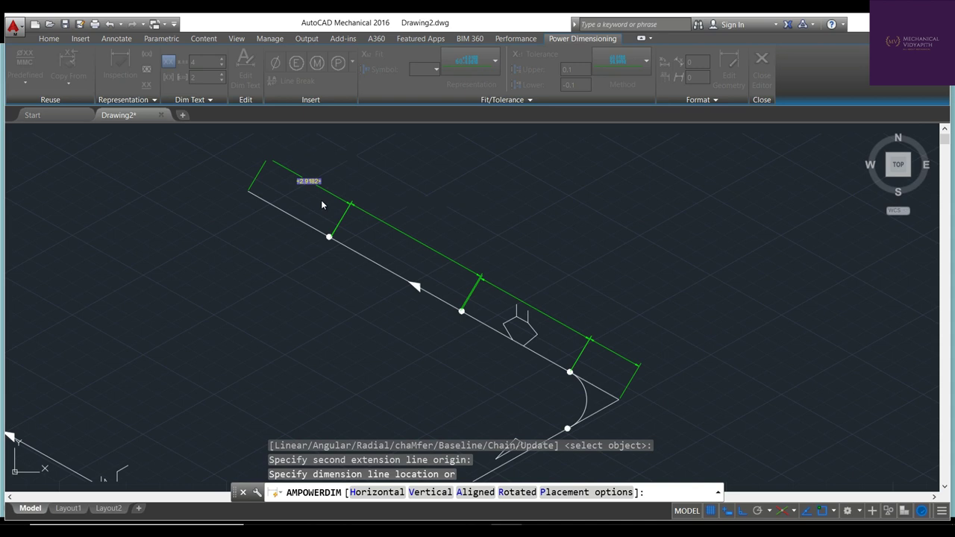
{"action": "left_click", "coordinate": [377, 198]}
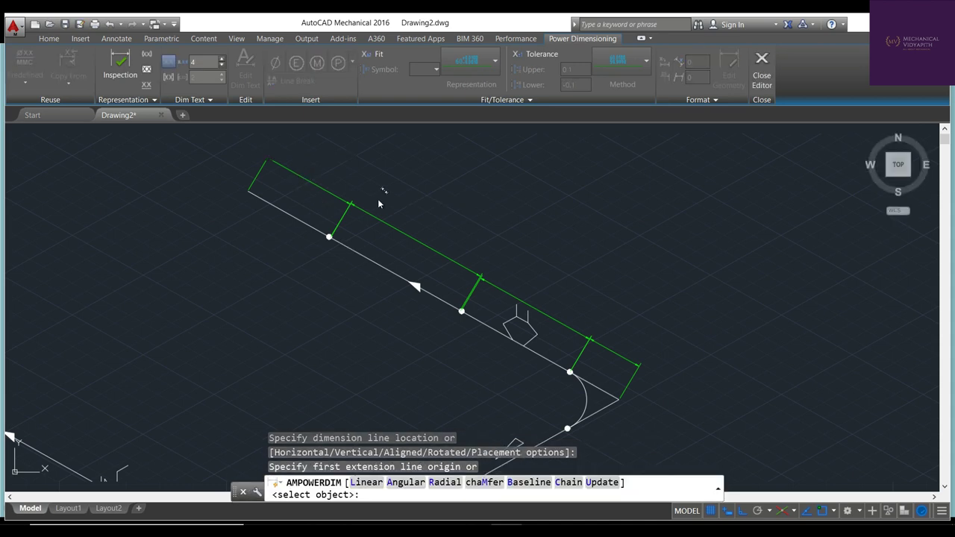
{"action": "left_click", "coordinate": [120, 39]}
{"action": "left_click", "coordinate": [101, 100]}
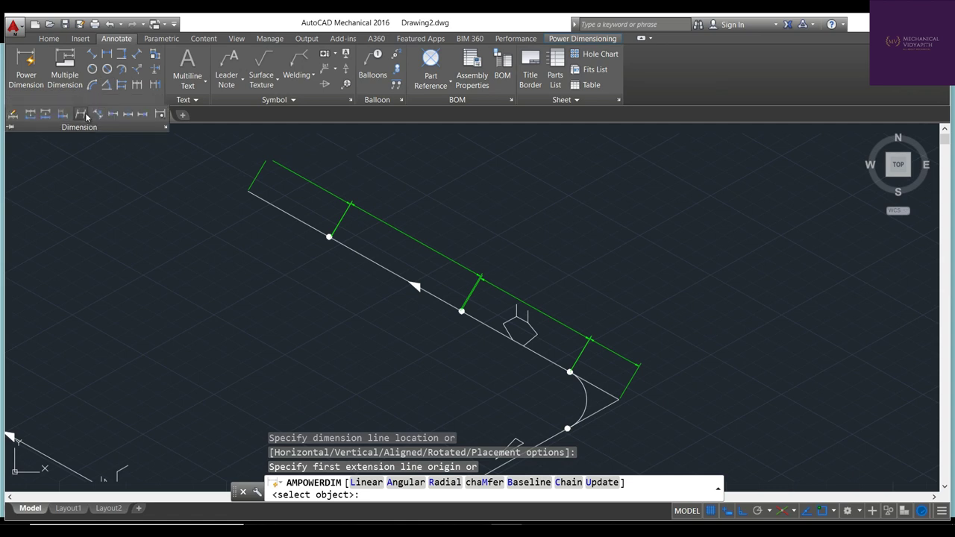
Select three of the upper pipe-run dimensions, then clear the selection
{"action": "left_click", "coordinate": [81, 113]}
{"action": "key", "text": "Escape"}
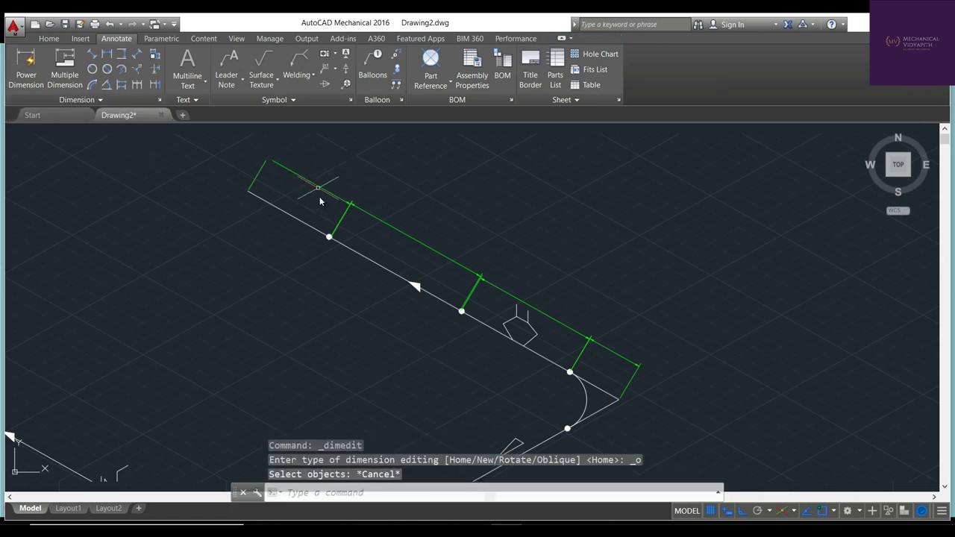
{"action": "left_click", "coordinate": [318, 187]}
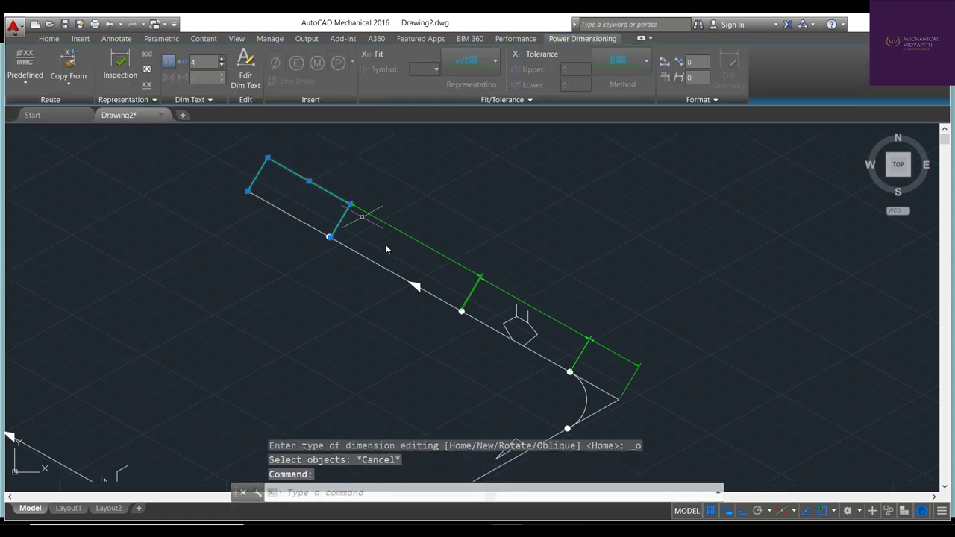
{"action": "left_click", "coordinate": [394, 224]}
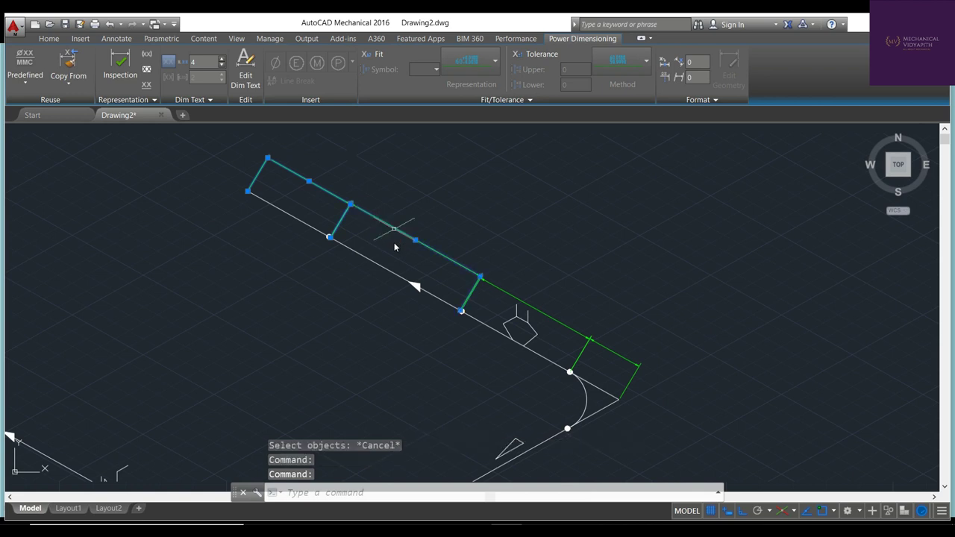
{"action": "left_click", "coordinate": [563, 325]}
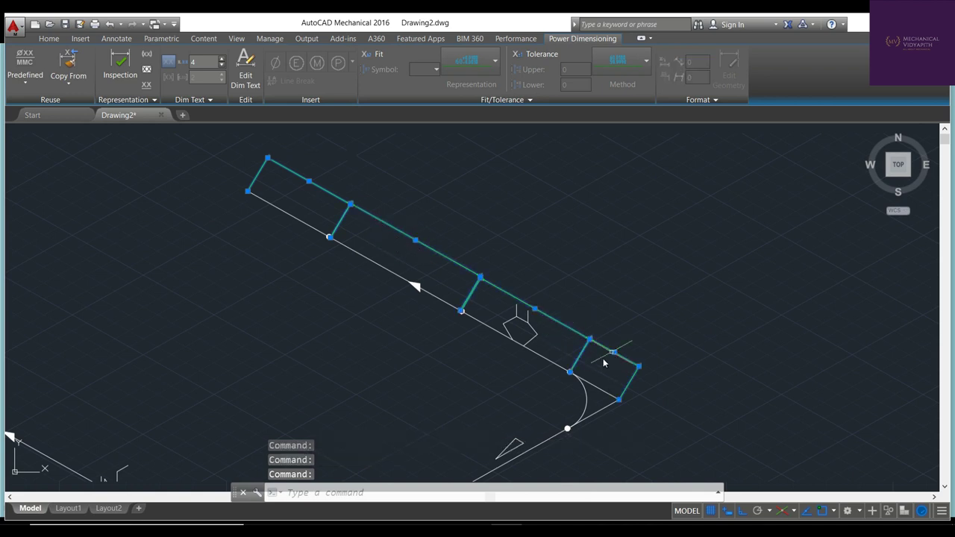
{"action": "right_click", "coordinate": [581, 297]}
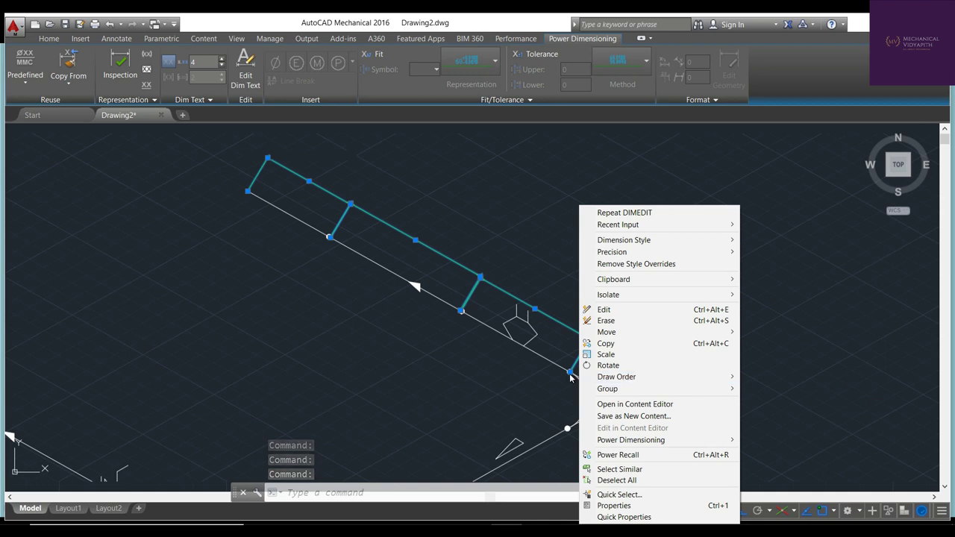
{"action": "key", "text": "Escape"}
{"action": "key", "text": "Escape"}
{"action": "key", "text": "Escape"}
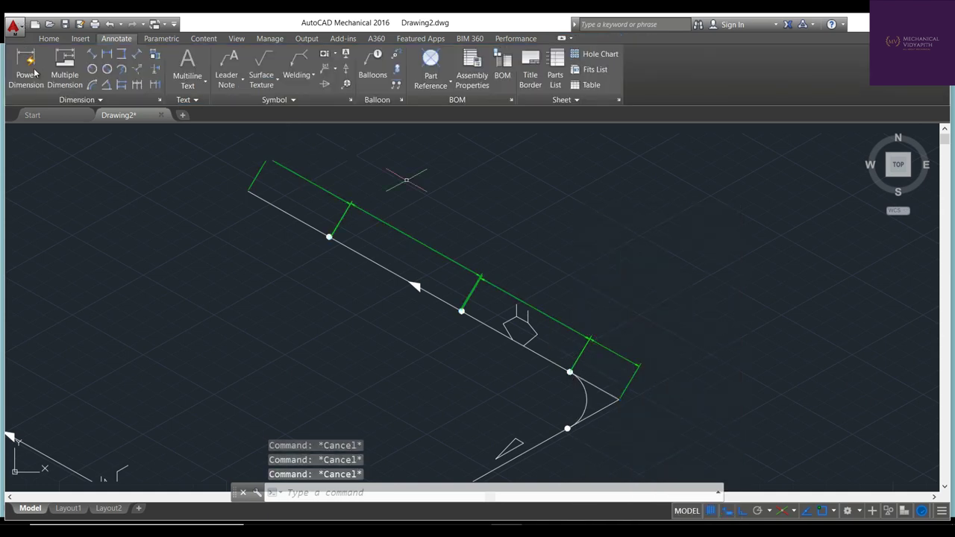
Oblique all four upper-run dimensions so their extension lines follow the isometric direction
{"action": "left_click", "coordinate": [75, 99]}
{"action": "left_click", "coordinate": [79, 116]}
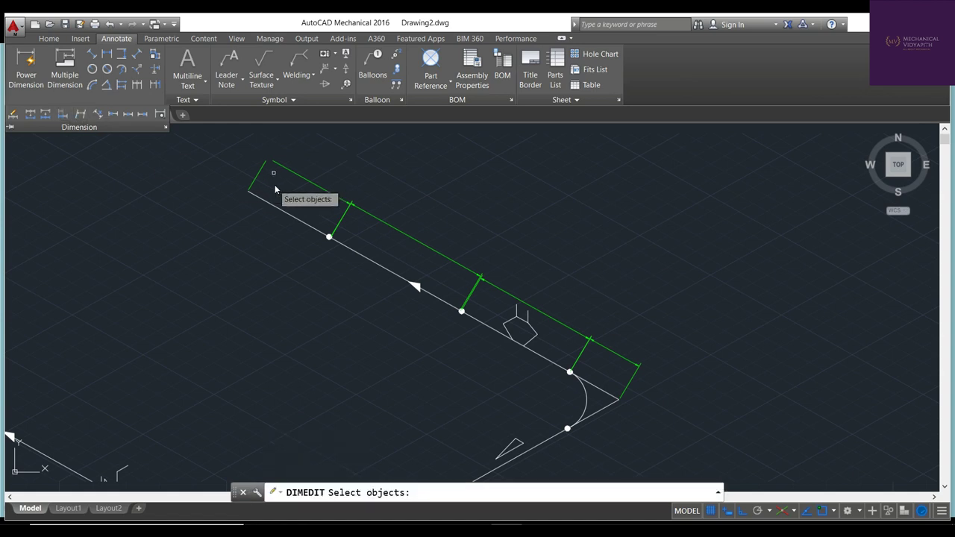
{"action": "left_click", "coordinate": [292, 189]}
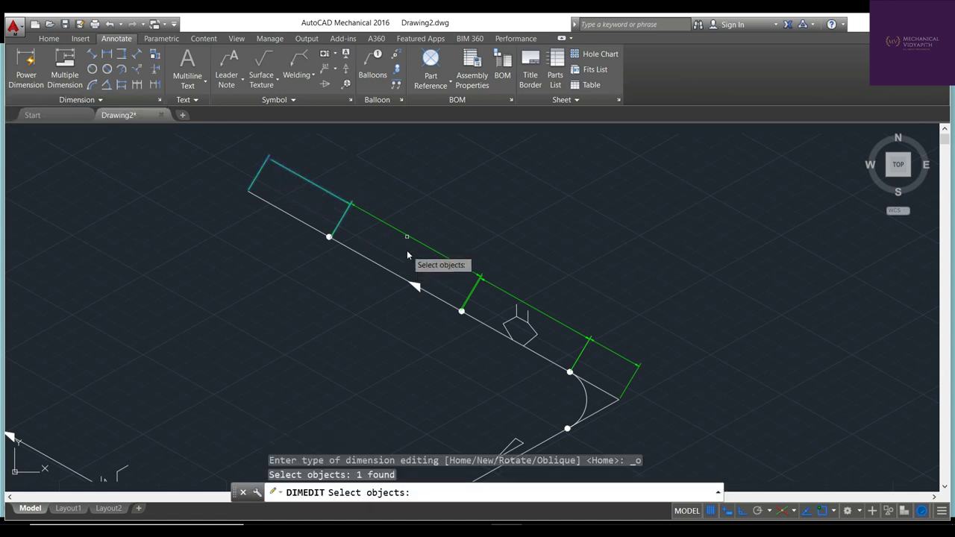
{"action": "left_click", "coordinate": [407, 250]}
{"action": "left_click", "coordinate": [515, 318]}
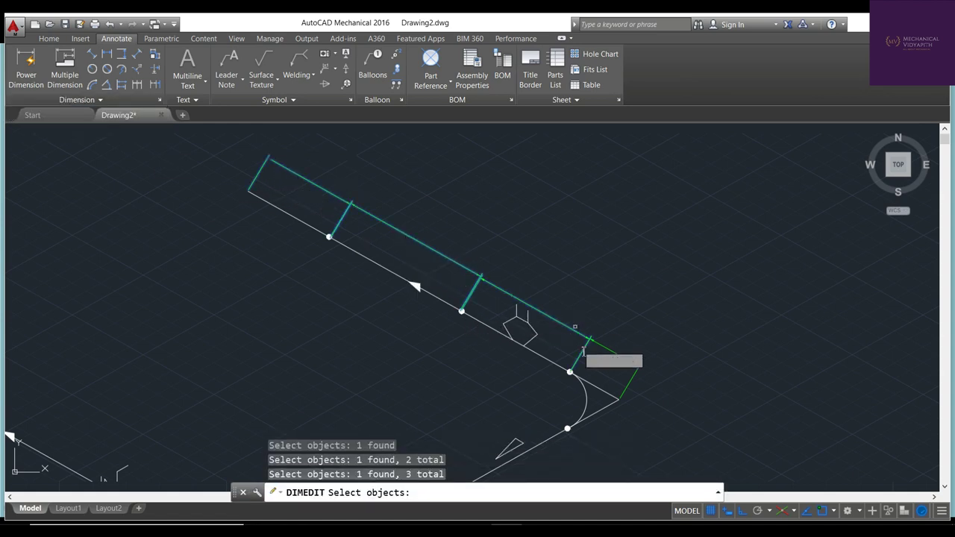
{"action": "left_click", "coordinate": [603, 365]}
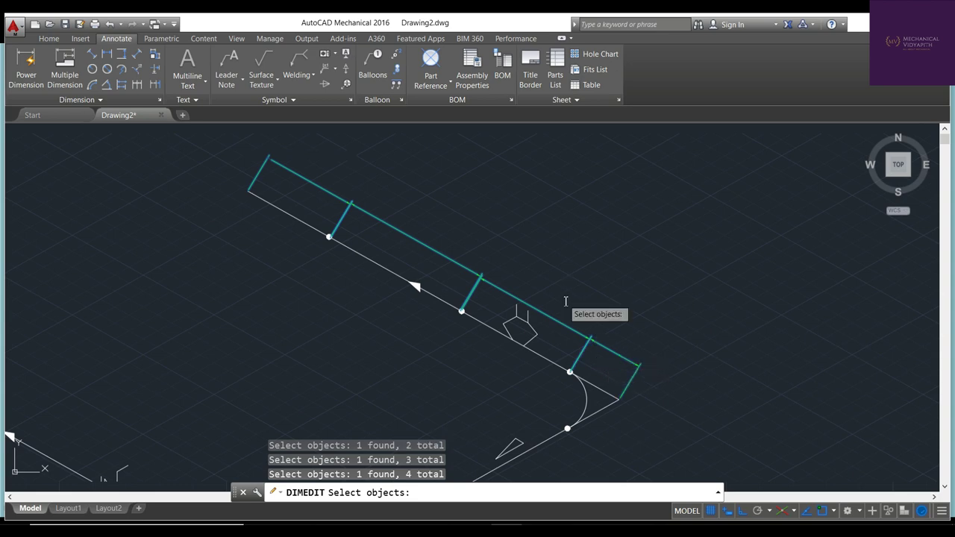
{"action": "key", "text": "Return"}
{"action": "left_click", "coordinate": [461, 311]}
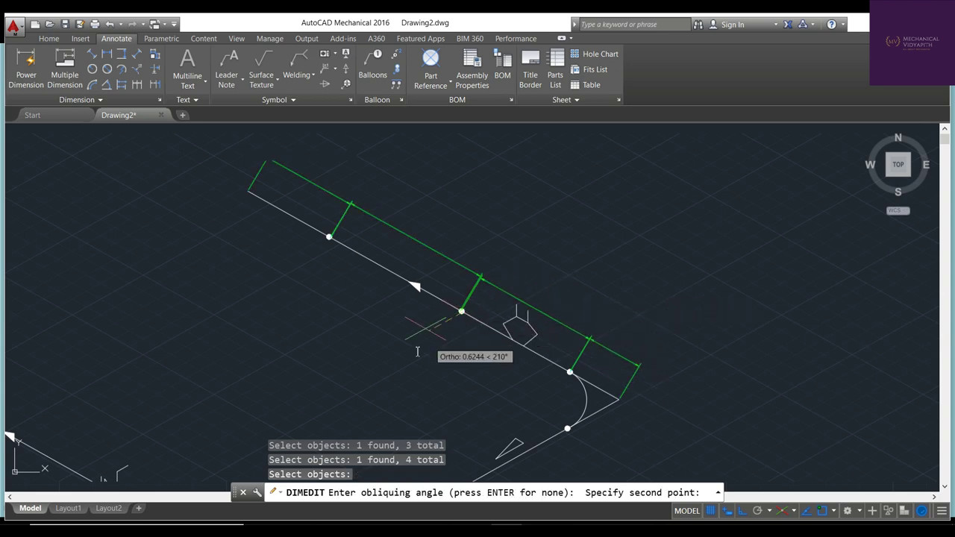
{"action": "left_click", "coordinate": [385, 350]}
{"action": "key", "text": "Escape"}
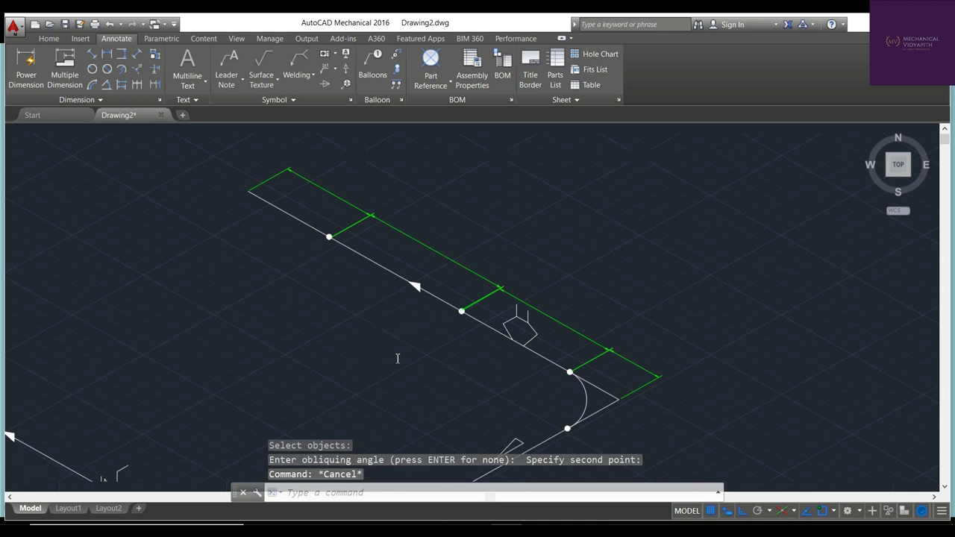
{"action": "scroll", "coordinate": [385, 350], "scroll_direction": "down", "scroll_amount": 2}
{"action": "scroll", "coordinate": [397, 356], "scroll_direction": "down", "scroll_amount": 2}
Dimension the diagonal pipe from the upper-right elbow to its lower end, on the right side
{"action": "scroll", "coordinate": [401, 423], "scroll_direction": "up", "scroll_amount": 4}
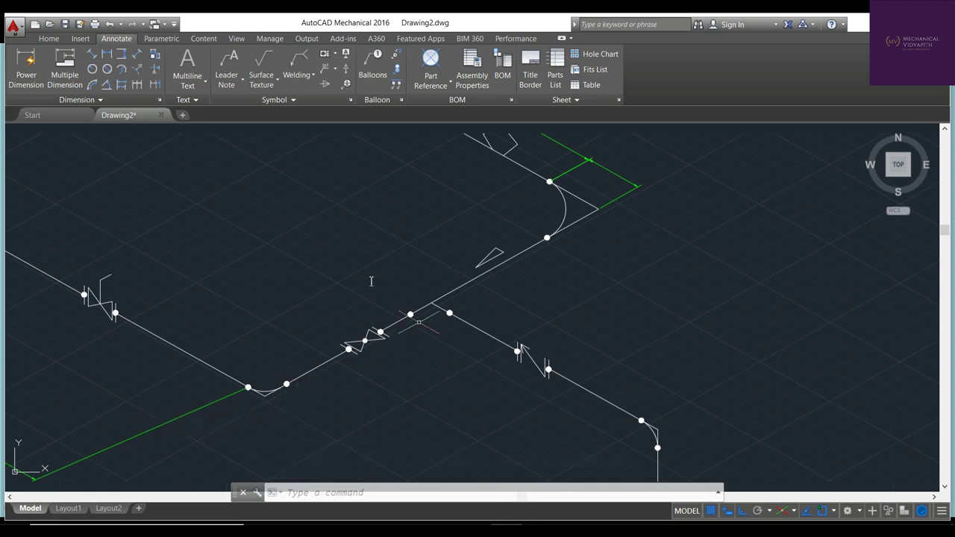
{"action": "left_click", "coordinate": [27, 63]}
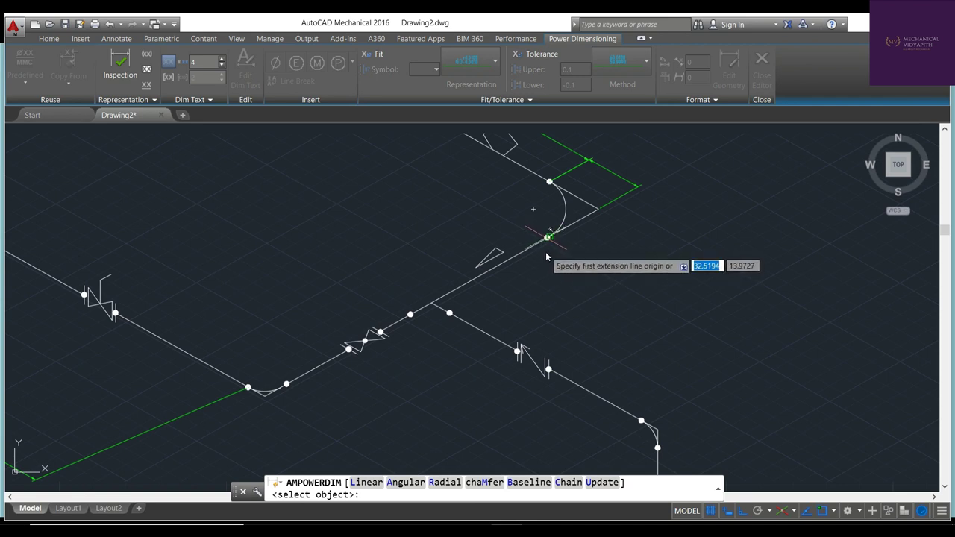
{"action": "left_click", "coordinate": [602, 219]}
{"action": "left_click", "coordinate": [544, 247]}
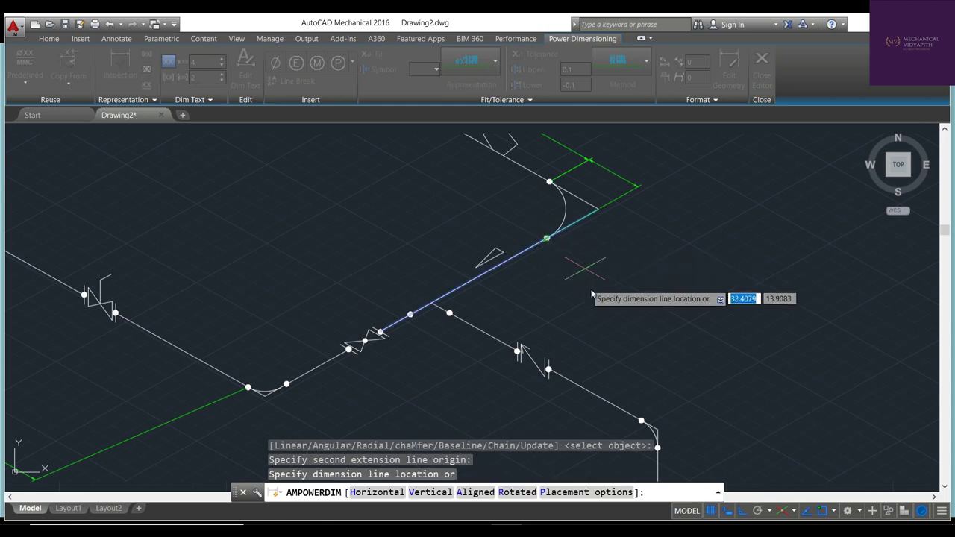
{"action": "left_click", "coordinate": [615, 294]}
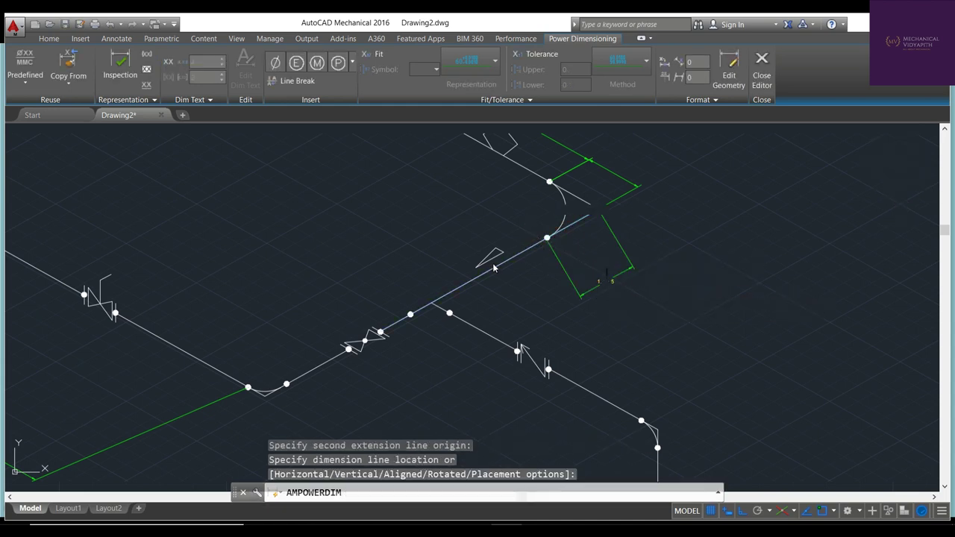
{"action": "key", "text": "Return"}
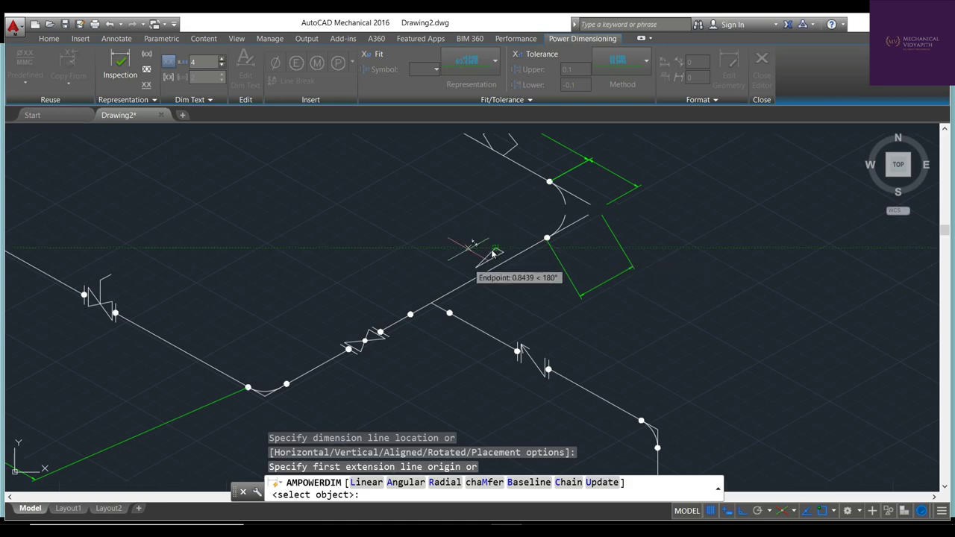
{"action": "key", "text": "Escape"}
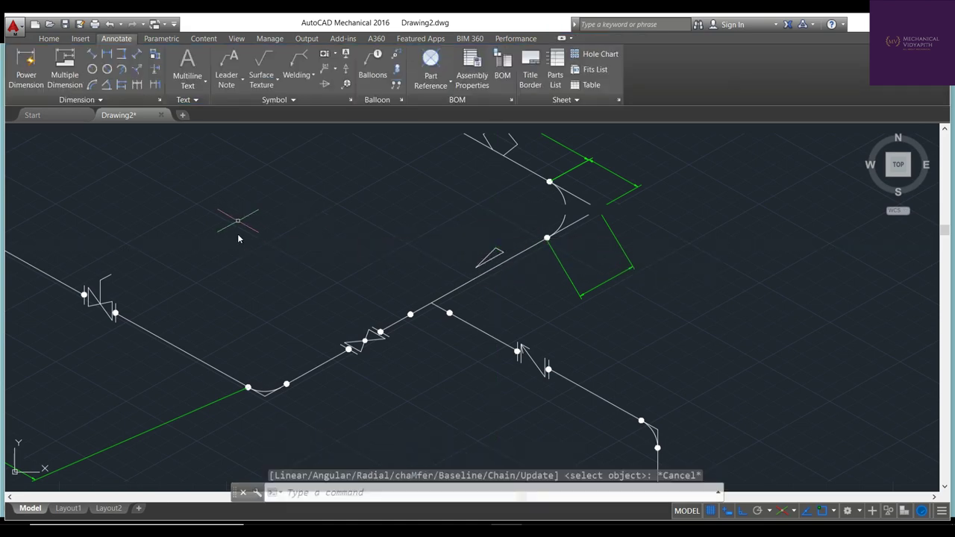
Add a second aligned dimension along the diagonal pipe on its upper-left side
{"action": "right_click", "coordinate": [239, 239]}
{"action": "left_click", "coordinate": [254, 242]}
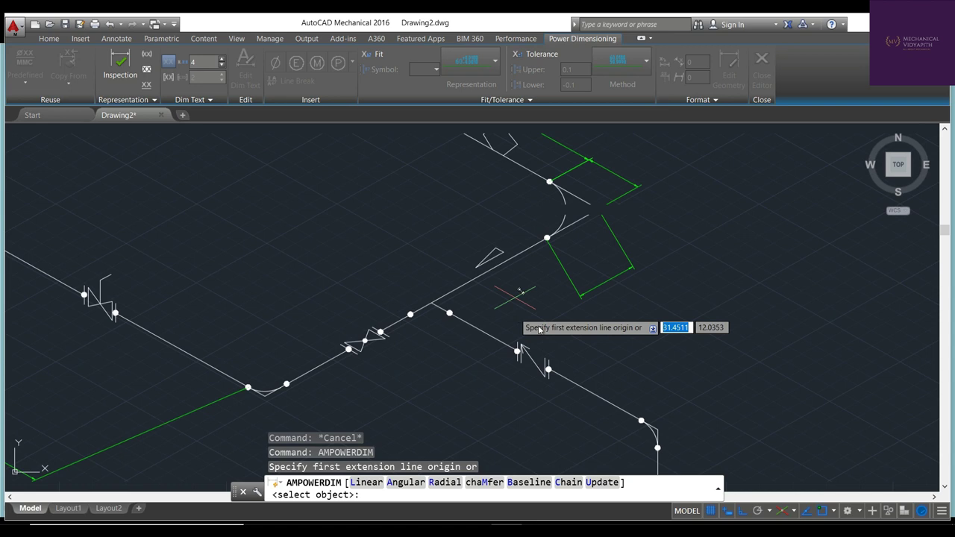
{"action": "left_click", "coordinate": [598, 220]}
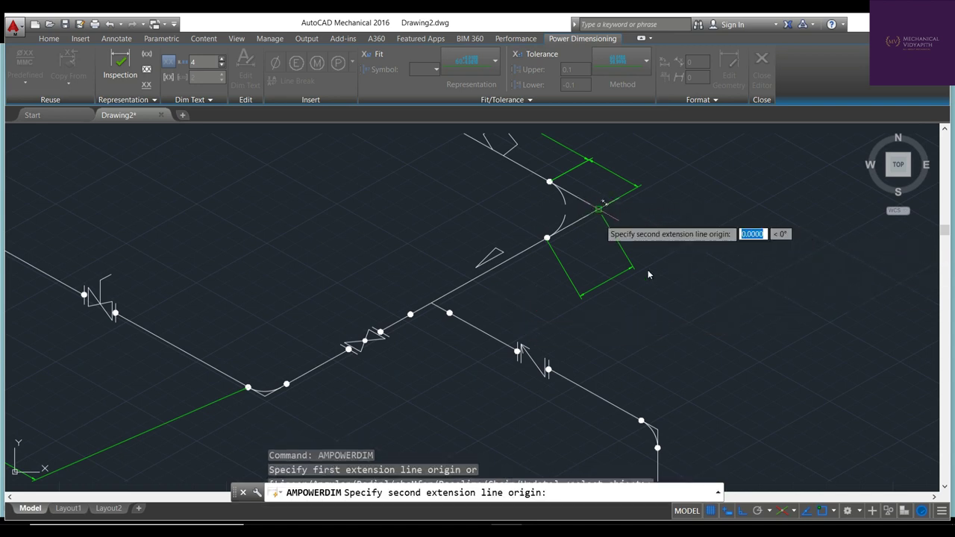
{"action": "left_click", "coordinate": [432, 322]}
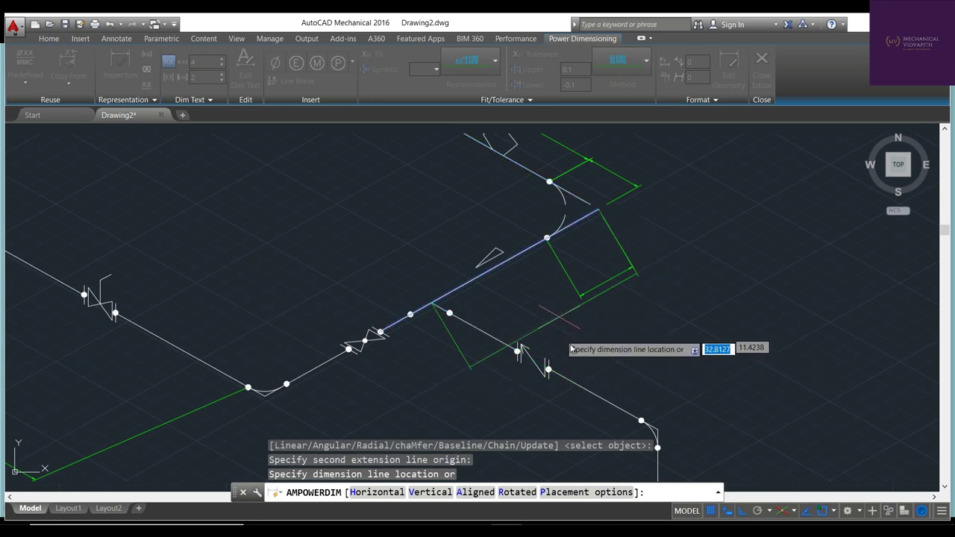
{"action": "left_click", "coordinate": [494, 236]}
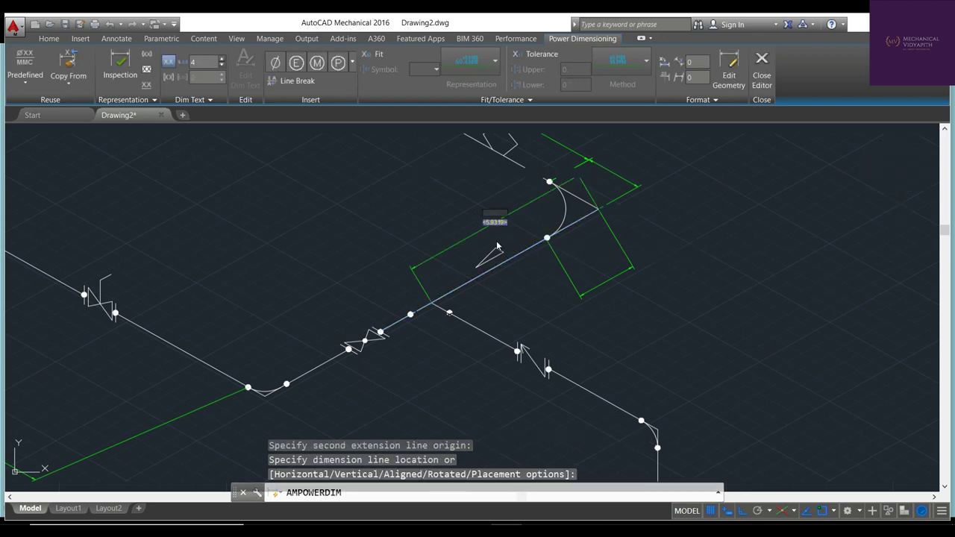
{"action": "key", "text": "Return"}
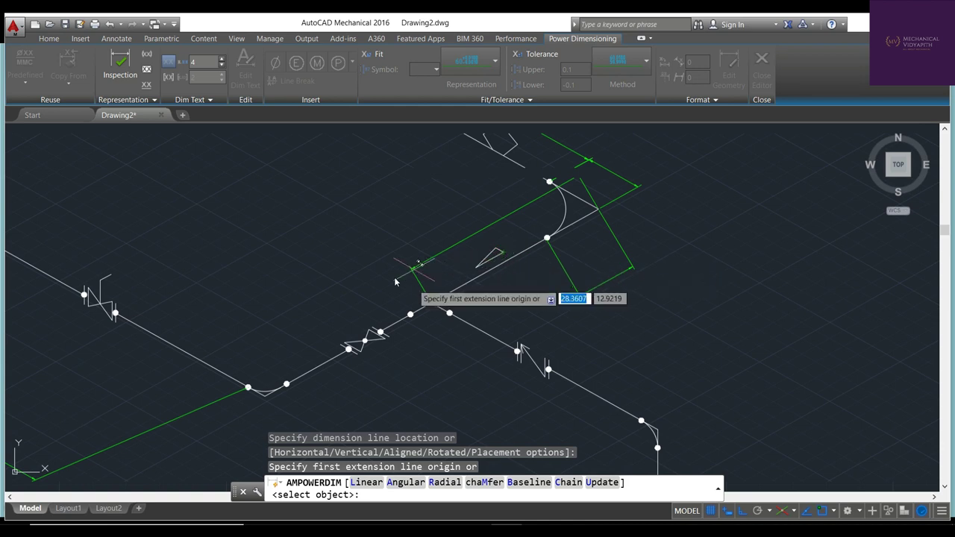
{"action": "left_click", "coordinate": [114, 39]}
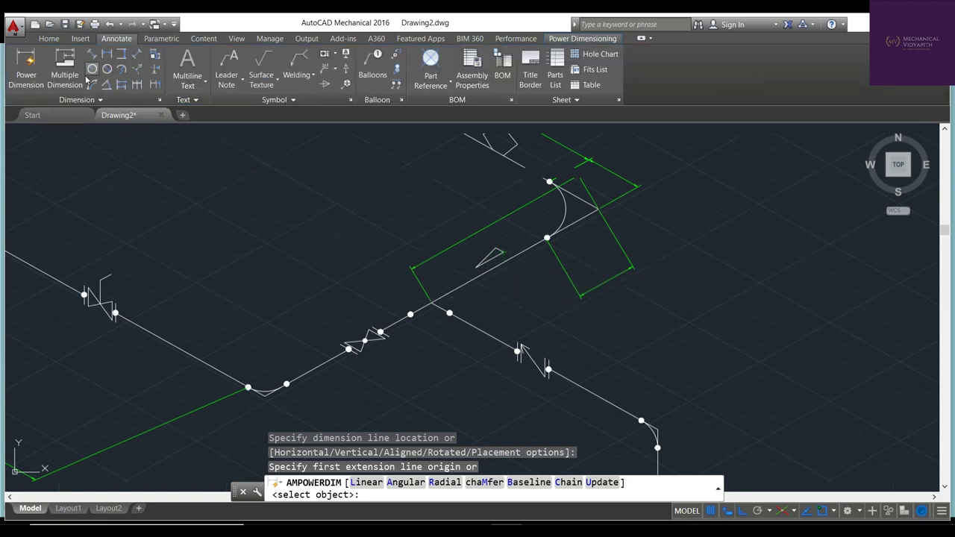
Select both new diagonal-pipe dimensions, then clear the selection
{"action": "left_click", "coordinate": [77, 99]}
{"action": "left_click", "coordinate": [80, 113]}
{"action": "key", "text": "Escape"}
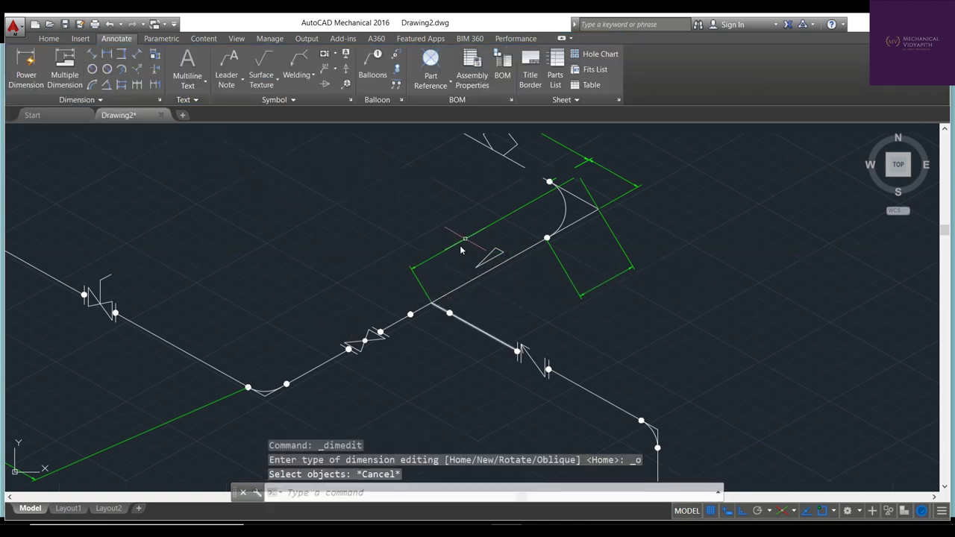
{"action": "left_click", "coordinate": [463, 248]}
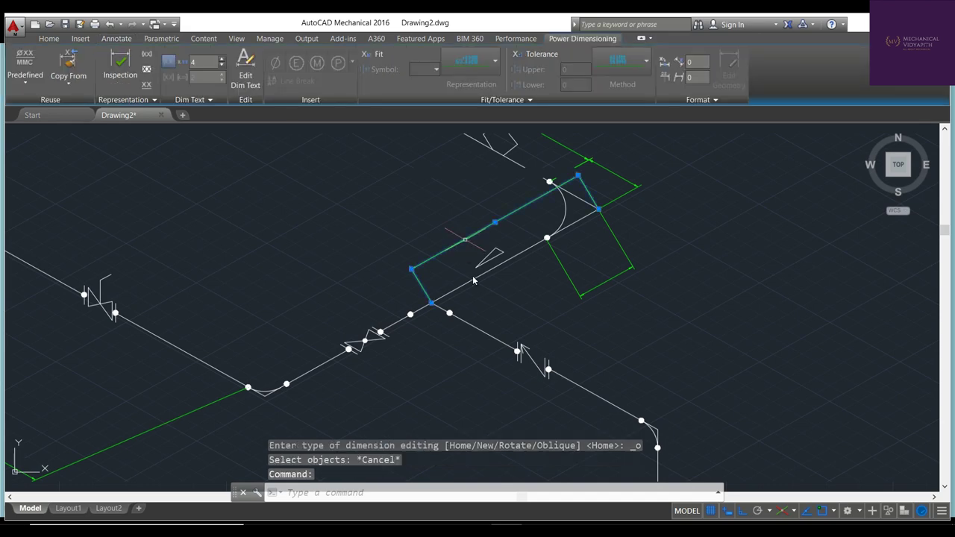
{"action": "left_click", "coordinate": [590, 307]}
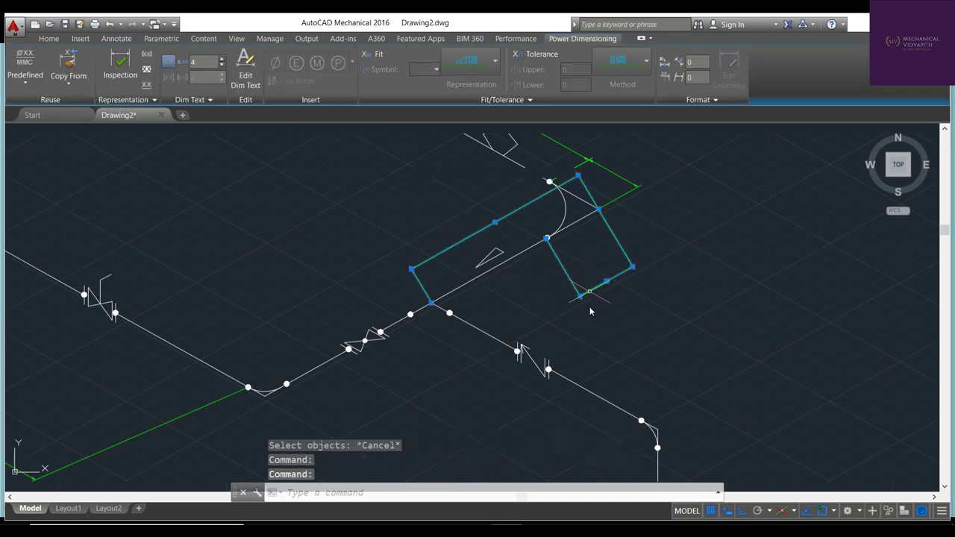
{"action": "right_click", "coordinate": [668, 317]}
{"action": "left_click", "coordinate": [646, 310]}
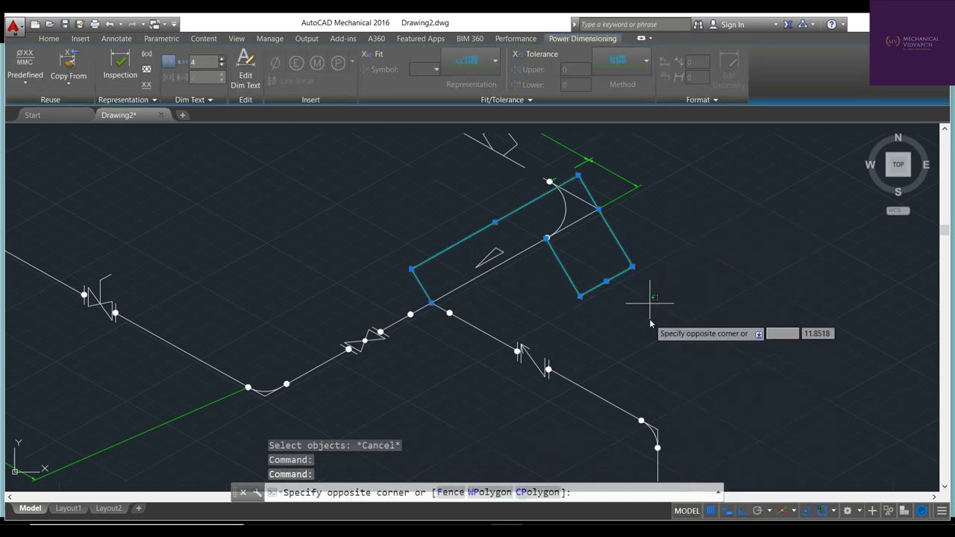
{"action": "key", "text": "Escape"}
{"action": "key", "text": "Escape"}
{"action": "key", "text": "Escape"}
Oblique both diagonal-pipe dimensions so their extension lines match the isometric axes
{"action": "left_click", "coordinate": [82, 100]}
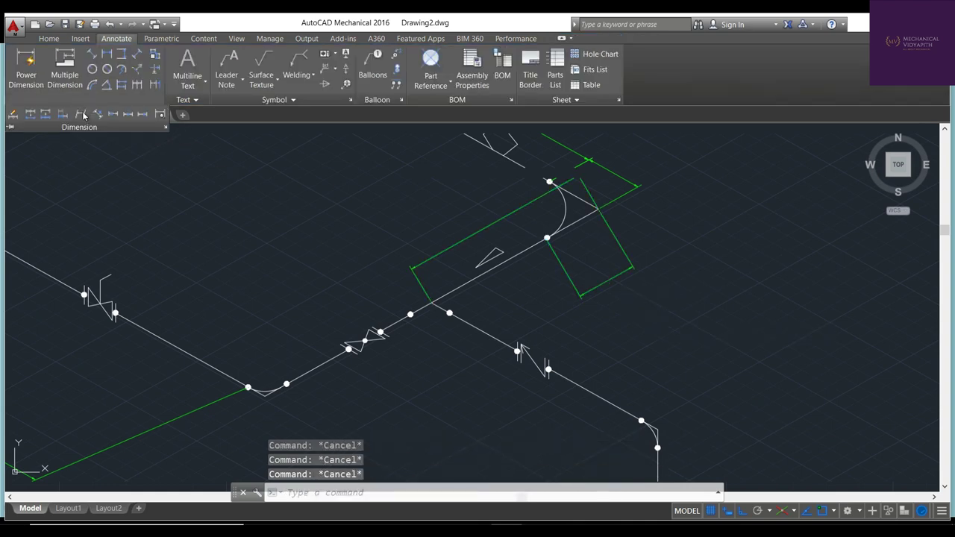
{"action": "left_click", "coordinate": [82, 113]}
{"action": "left_click", "coordinate": [488, 256]}
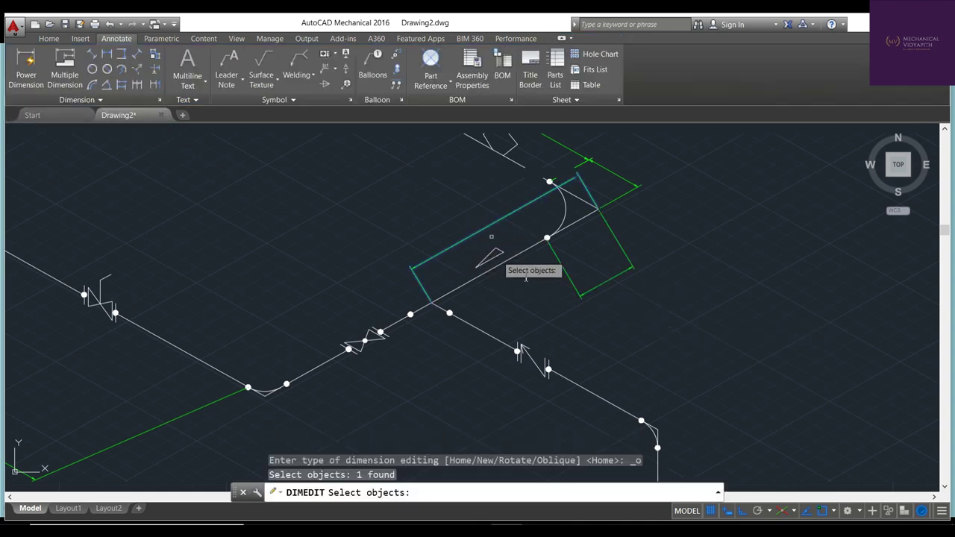
{"action": "left_click", "coordinate": [606, 301]}
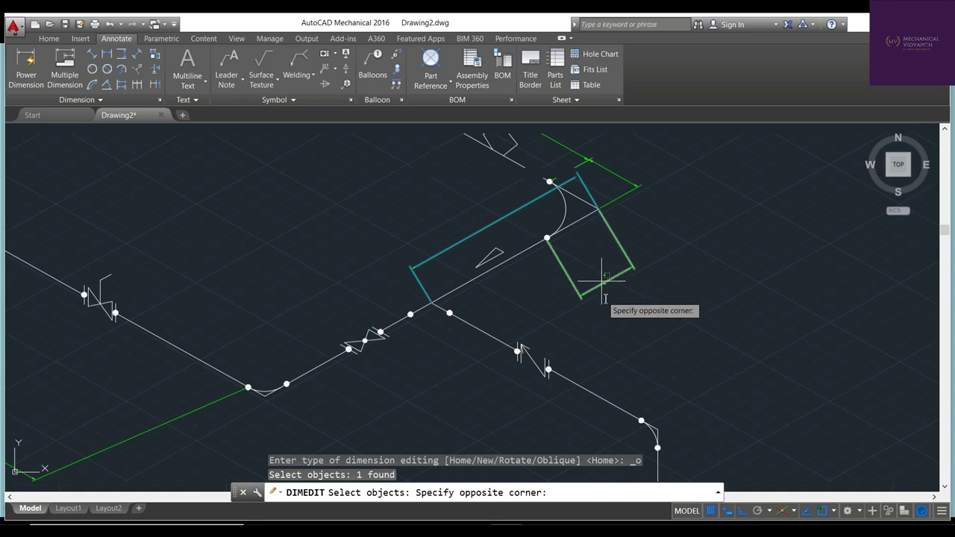
{"action": "left_click", "coordinate": [582, 262]}
{"action": "key", "text": "Return"}
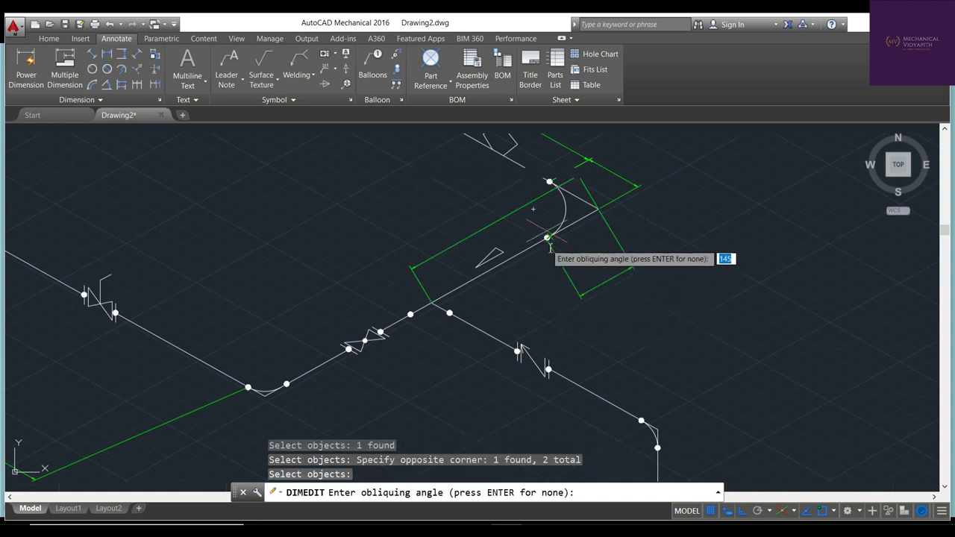
{"action": "left_click", "coordinate": [533, 209]}
{"action": "left_click", "coordinate": [465, 205]}
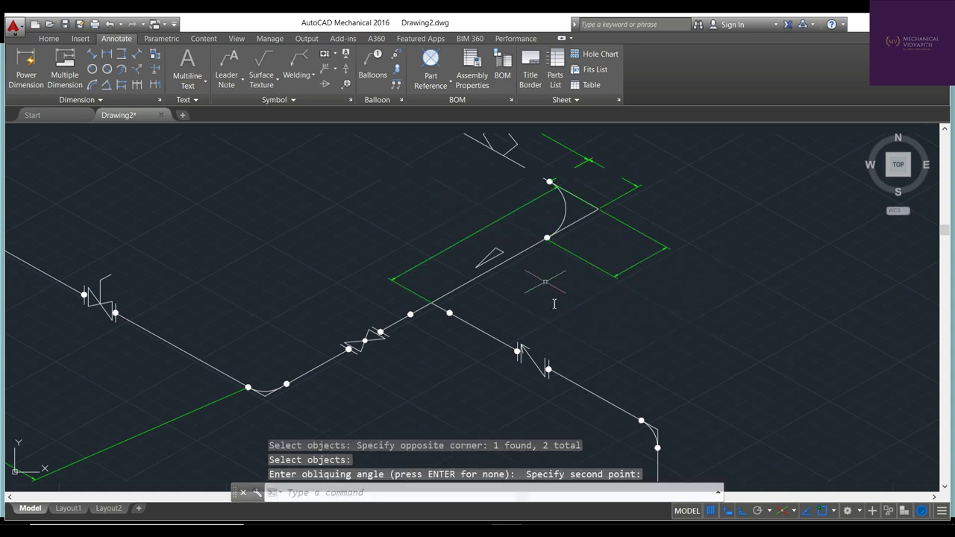
{"action": "key", "text": "Escape"}
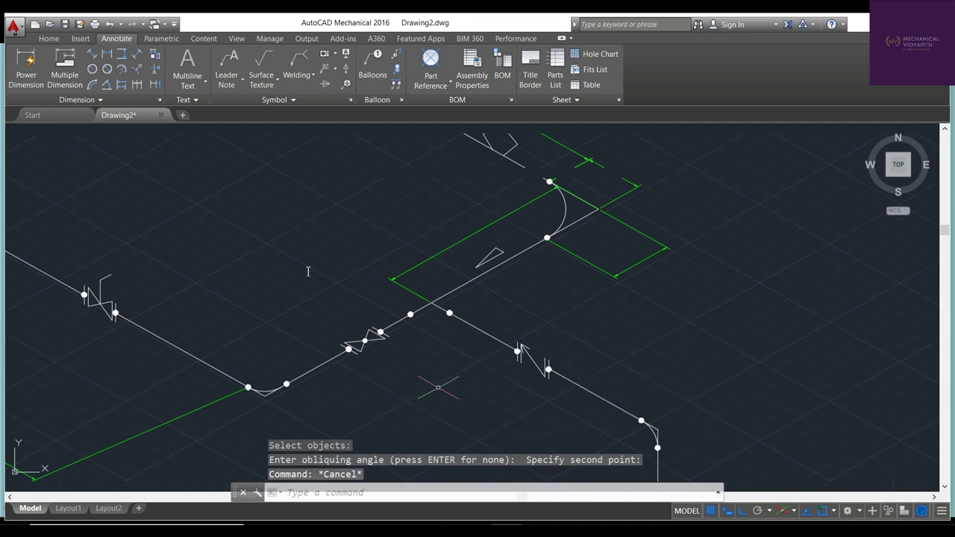
Dimension the lower-right branch pipe up to the elbow, entering 6 as its value
{"action": "left_click", "coordinate": [27, 77]}
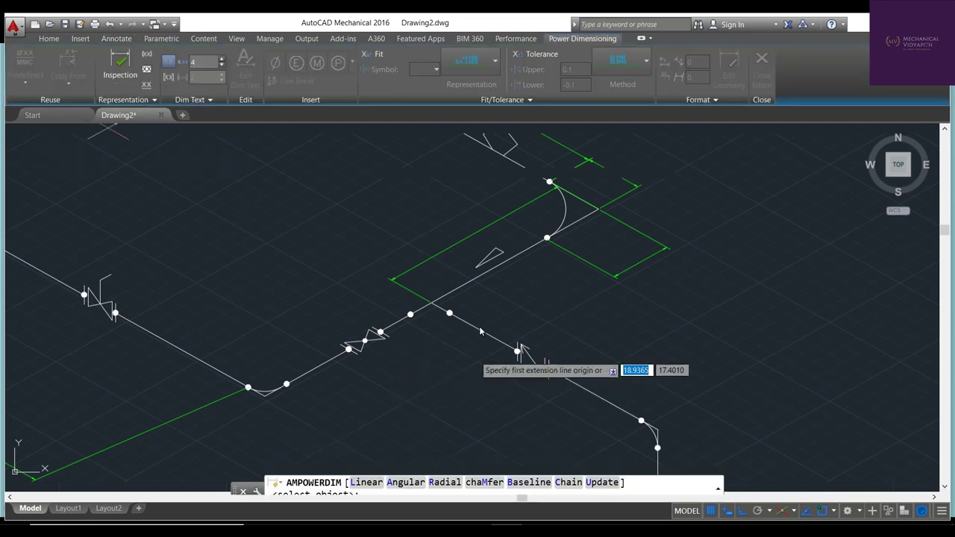
{"action": "left_click", "coordinate": [449, 331]}
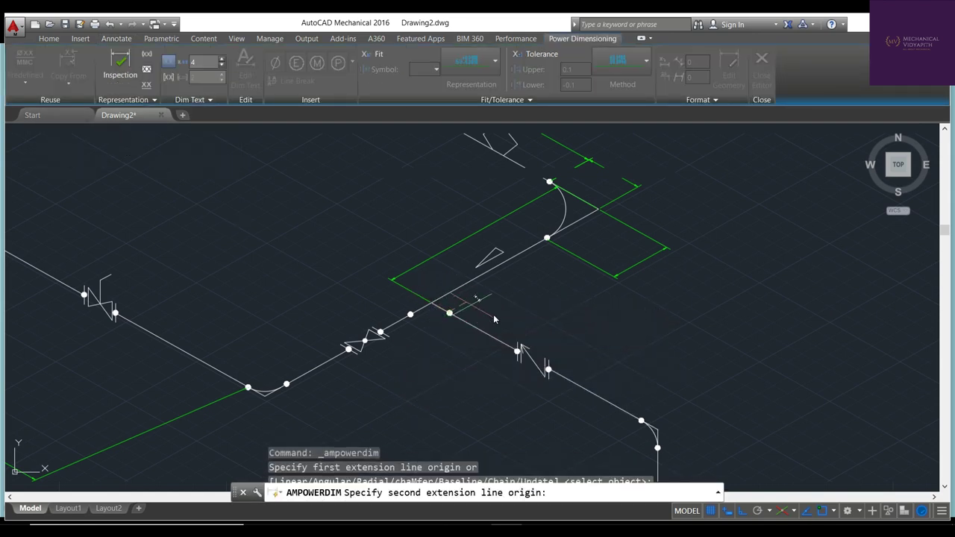
{"action": "left_click", "coordinate": [642, 421]}
{"action": "left_click", "coordinate": [582, 343]}
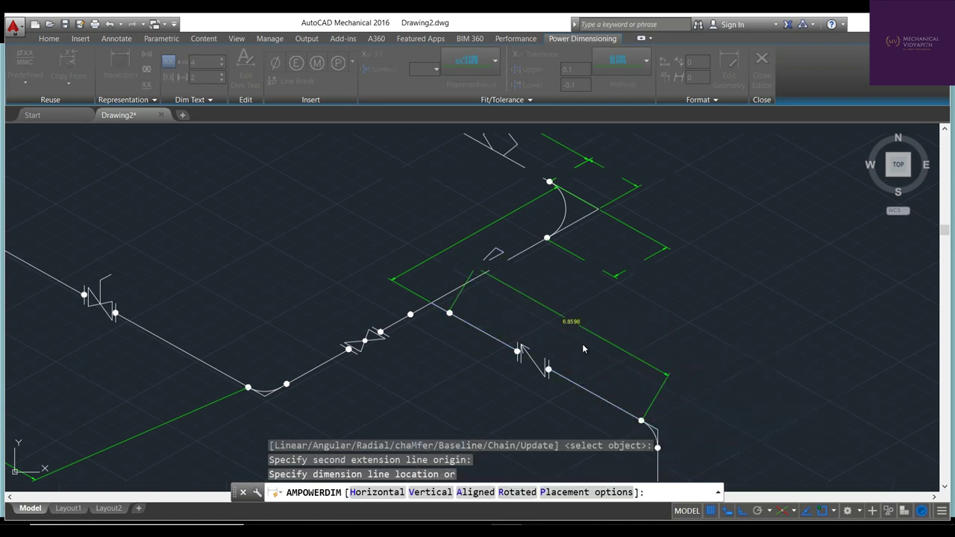
{"action": "type", "text": "68"}
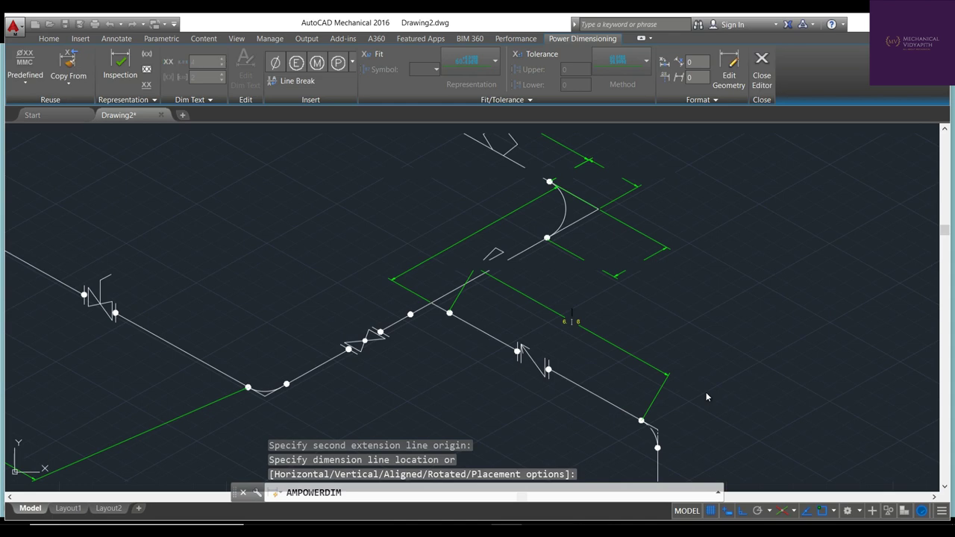
{"action": "left_click", "coordinate": [706, 392]}
{"action": "right_click", "coordinate": [706, 391]}
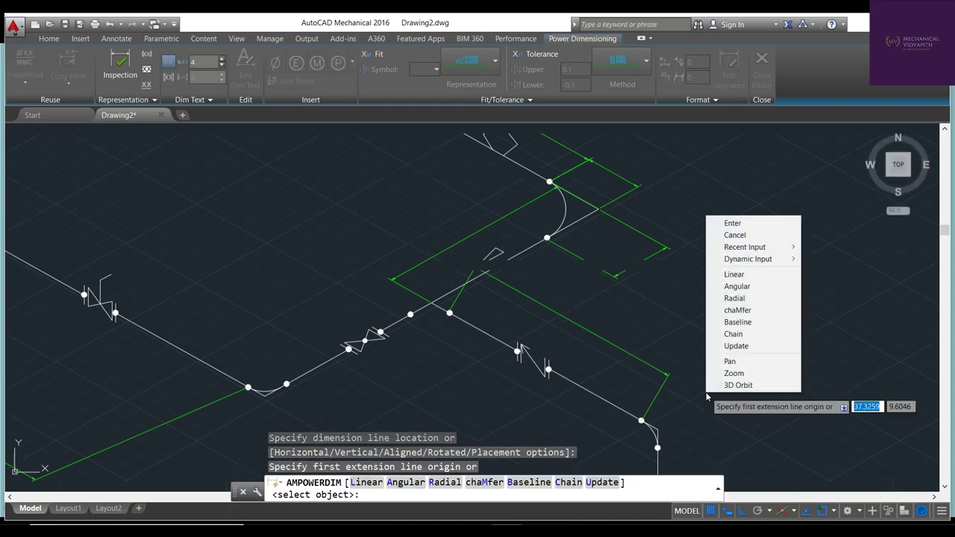
{"action": "left_click", "coordinate": [739, 221]}
{"action": "key", "text": "Escape"}
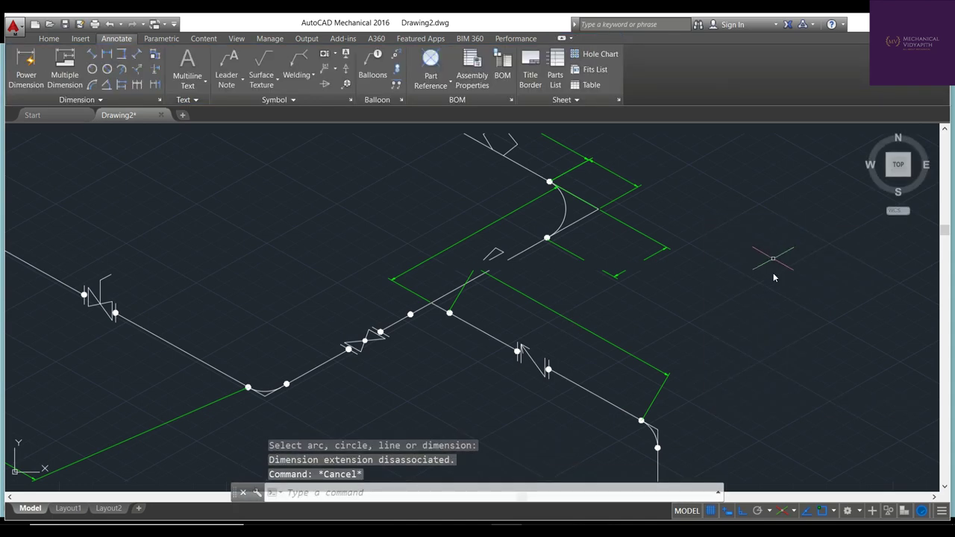
Add a short aligned dimension beside the pipe run at the lower elbow
{"action": "right_click", "coordinate": [766, 273]}
{"action": "left_click", "coordinate": [798, 278]}
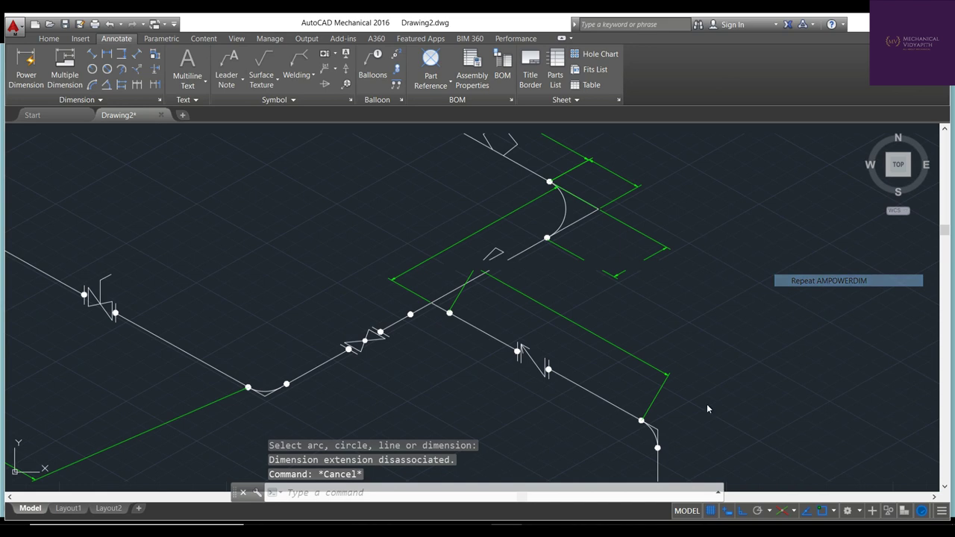
{"action": "left_click", "coordinate": [641, 446]}
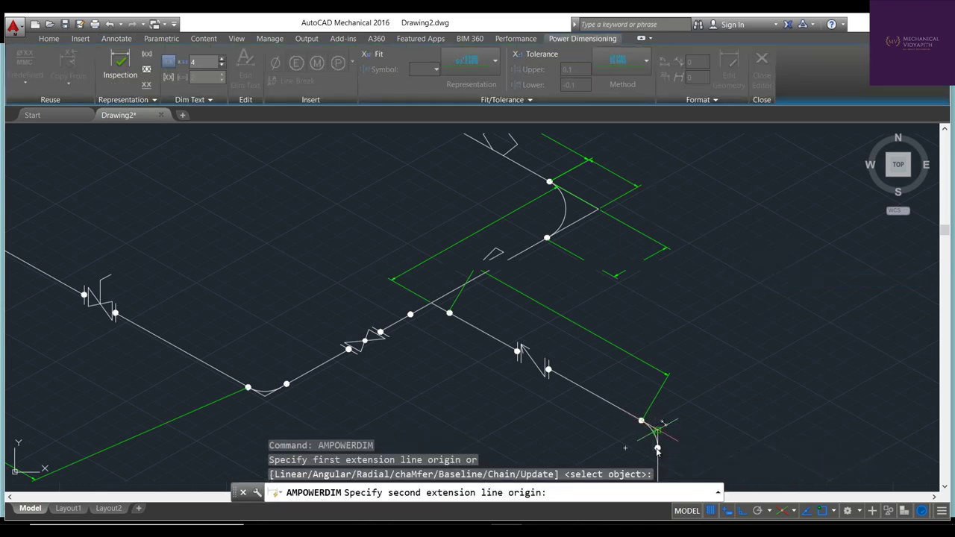
{"action": "left_click", "coordinate": [656, 445]}
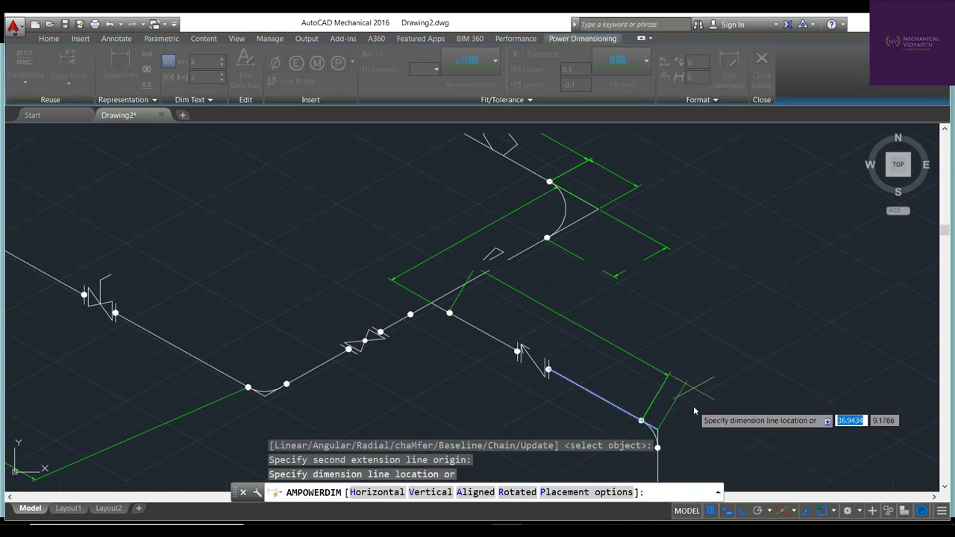
{"action": "left_click", "coordinate": [693, 406]}
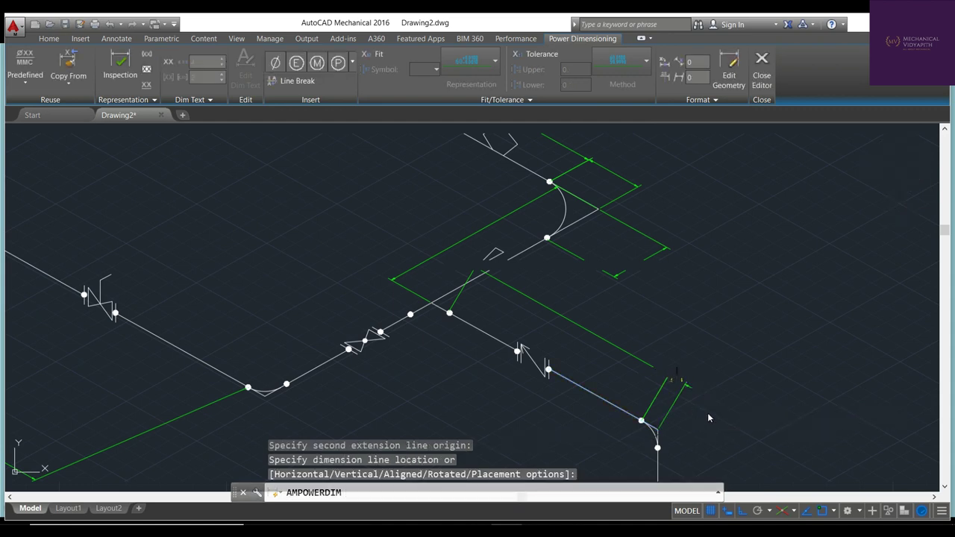
{"action": "key", "text": "Return"}
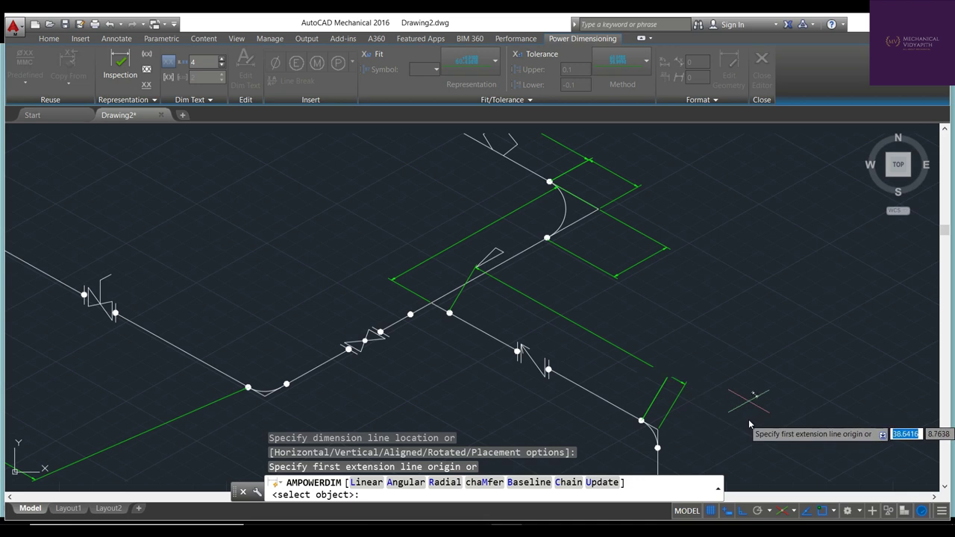
{"action": "key", "text": "Escape"}
{"action": "key", "text": "Escape"}
{"action": "left_click", "coordinate": [79, 100]}
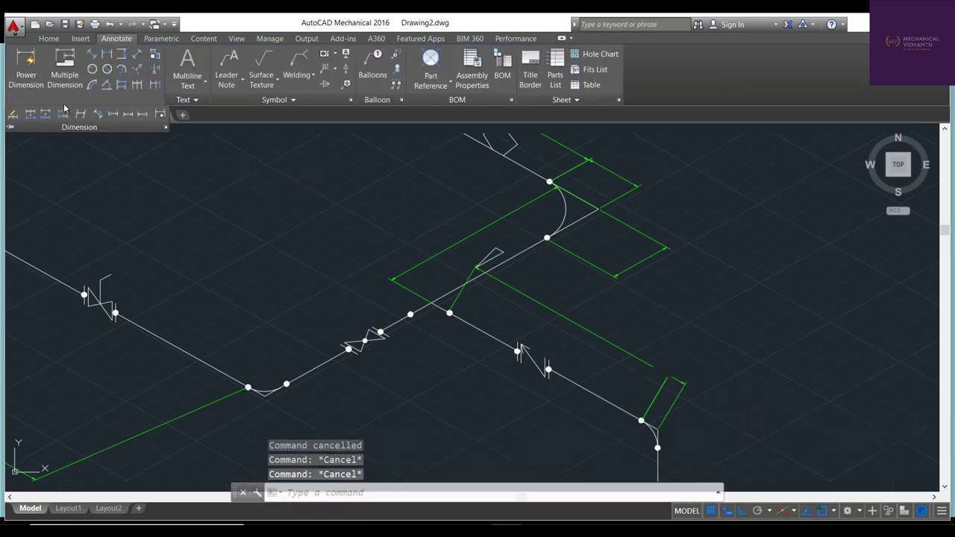
Oblique the two new lower-right pipe dimensions along the pipe direction, then zoom out to the whole layout
{"action": "left_click", "coordinate": [78, 116]}
{"action": "left_click", "coordinate": [601, 355]}
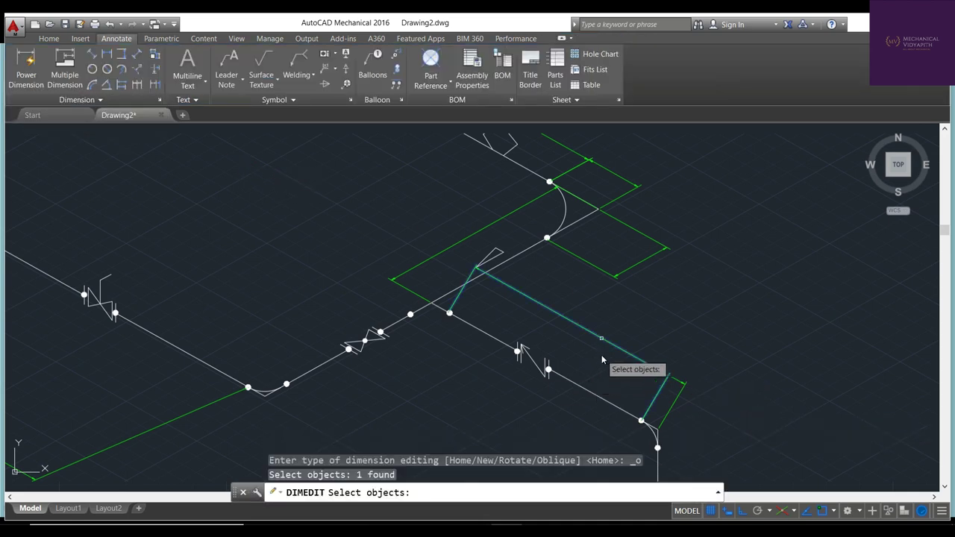
{"action": "left_click", "coordinate": [671, 401]}
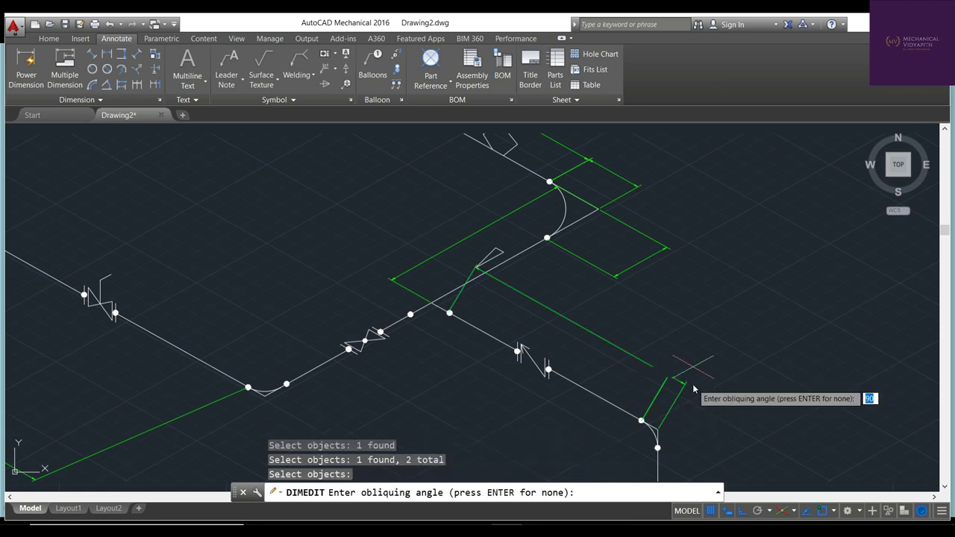
{"action": "key", "text": "Return"}
{"action": "left_click", "coordinate": [643, 445]}
{"action": "left_click", "coordinate": [604, 456]}
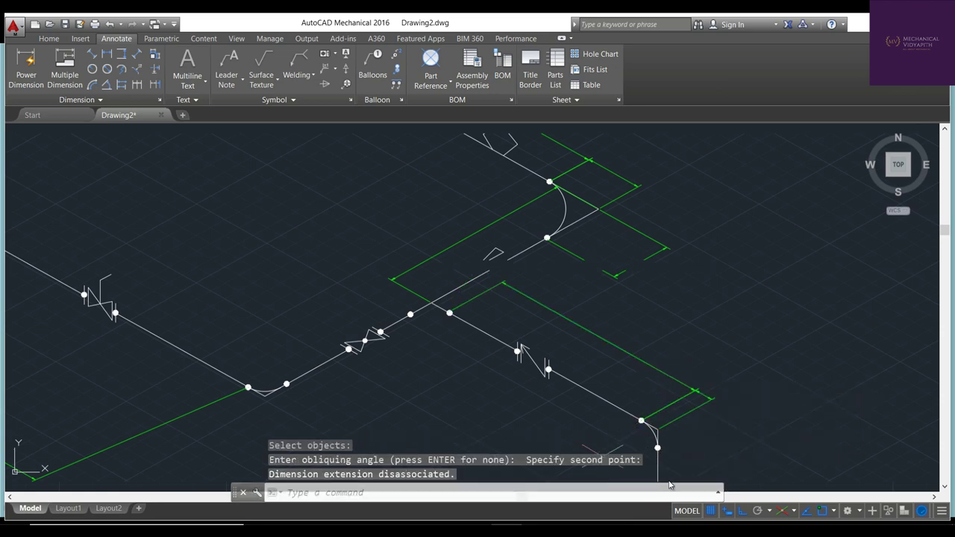
{"action": "scroll", "coordinate": [715, 483], "scroll_direction": "down", "scroll_amount": 3}
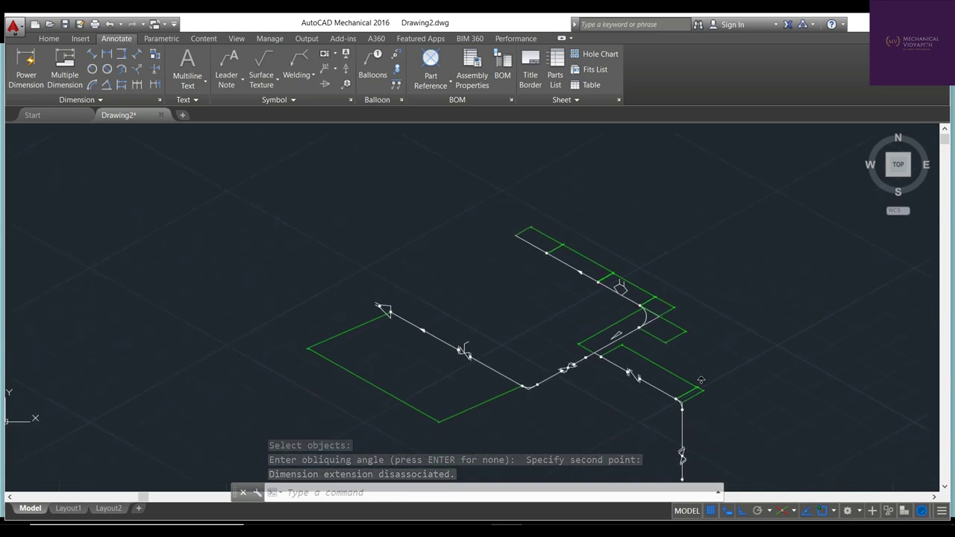
{"action": "middle_click_drag", "start_coordinate": [714, 483], "coordinate": [695, 334]}
Add a 7.0433 power dimension from the top to the bottom of the vertical pipe drop, placed on its left
{"action": "left_click", "coordinate": [26, 67]}
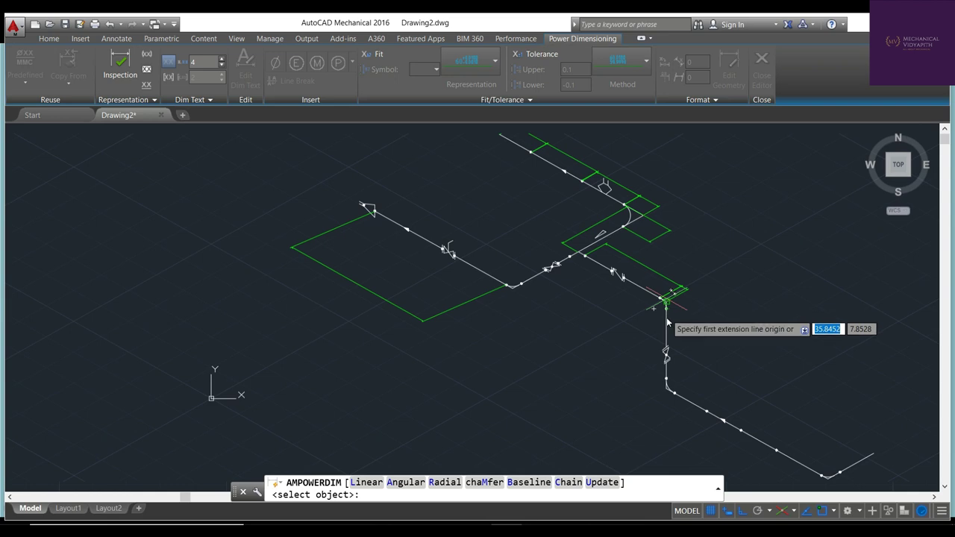
{"action": "scroll", "coordinate": [666, 323], "scroll_direction": "up", "scroll_amount": 2}
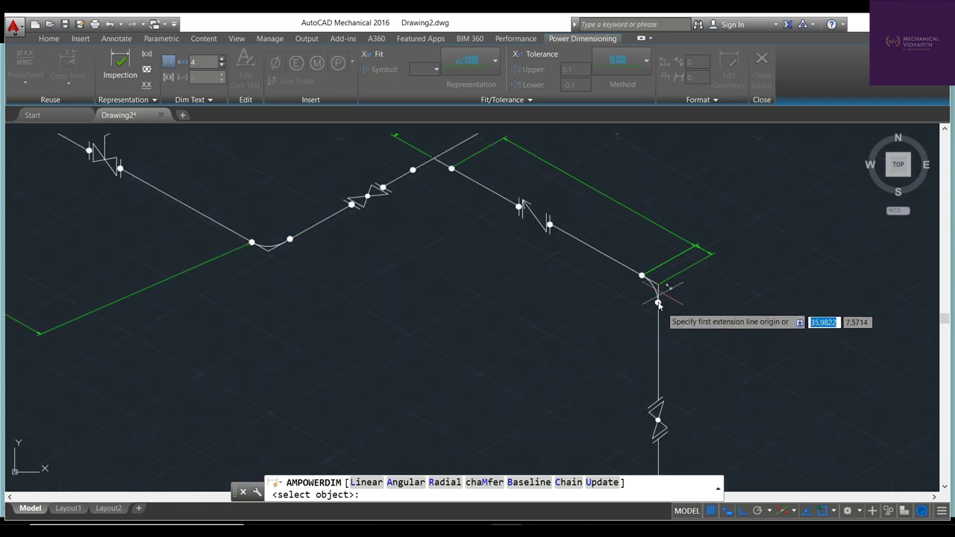
{"action": "left_click", "coordinate": [625, 302]}
{"action": "scroll", "coordinate": [686, 437], "scroll_direction": "down", "scroll_amount": 2}
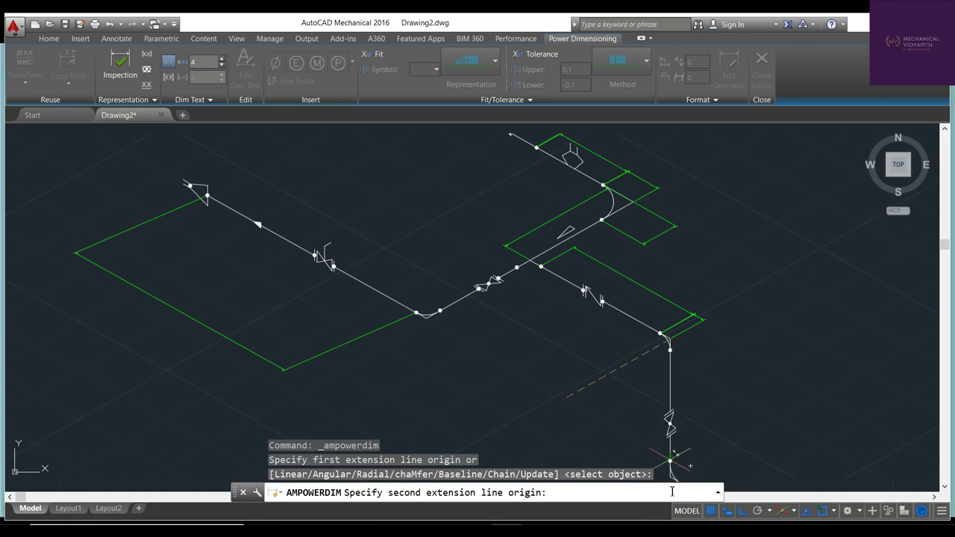
{"action": "scroll", "coordinate": [670, 458], "scroll_direction": "down", "scroll_amount": 3}
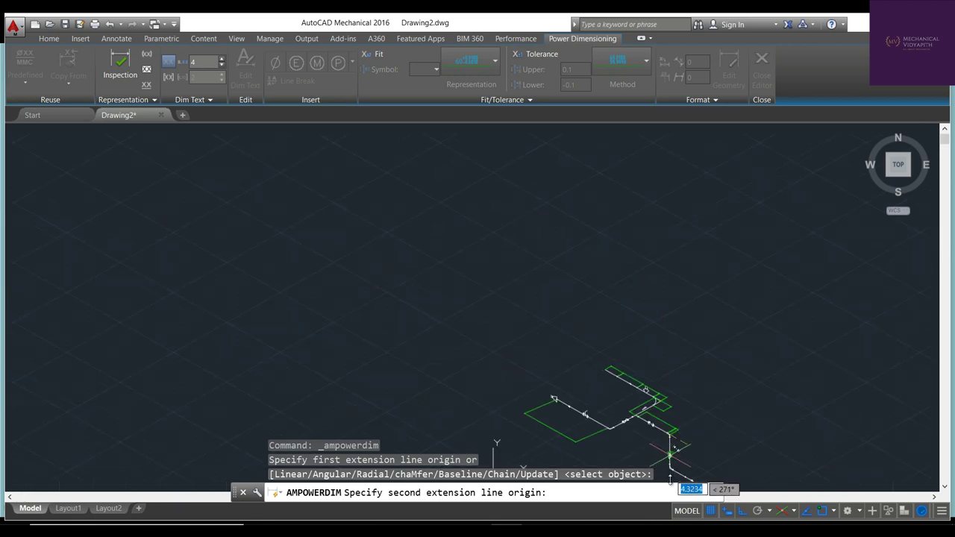
{"action": "scroll", "coordinate": [669, 456], "scroll_direction": "up", "scroll_amount": 3}
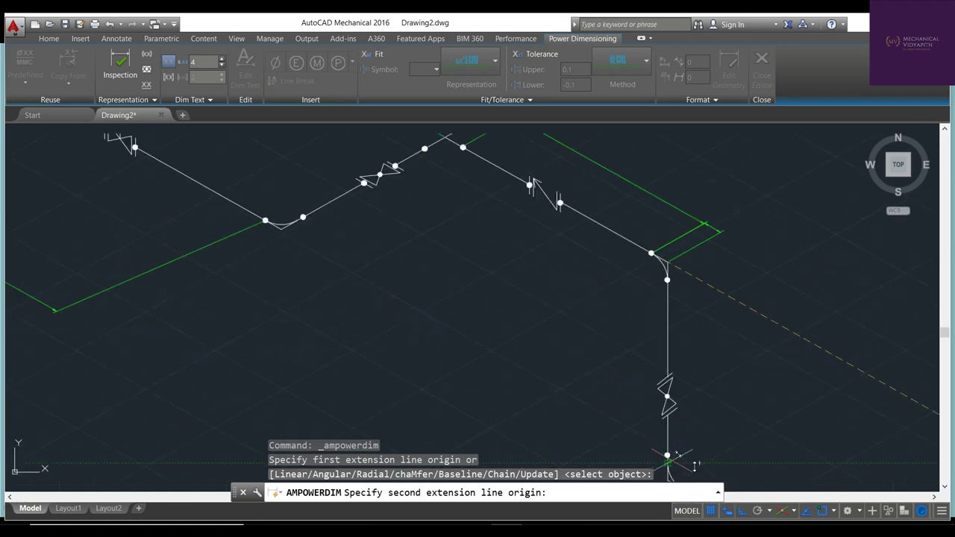
{"action": "middle_click_drag", "start_coordinate": [669, 456], "coordinate": [669, 403]}
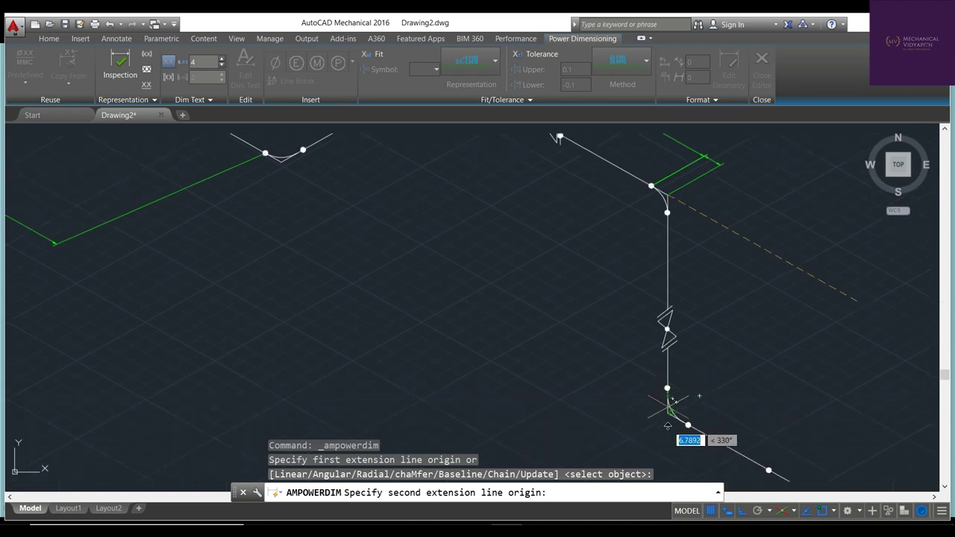
{"action": "left_click", "coordinate": [669, 411]}
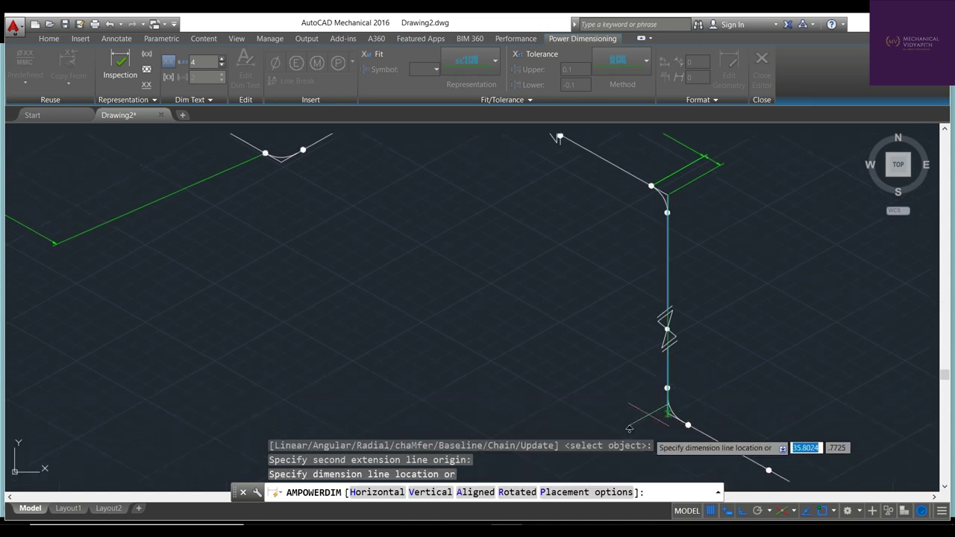
{"action": "left_click", "coordinate": [605, 317]}
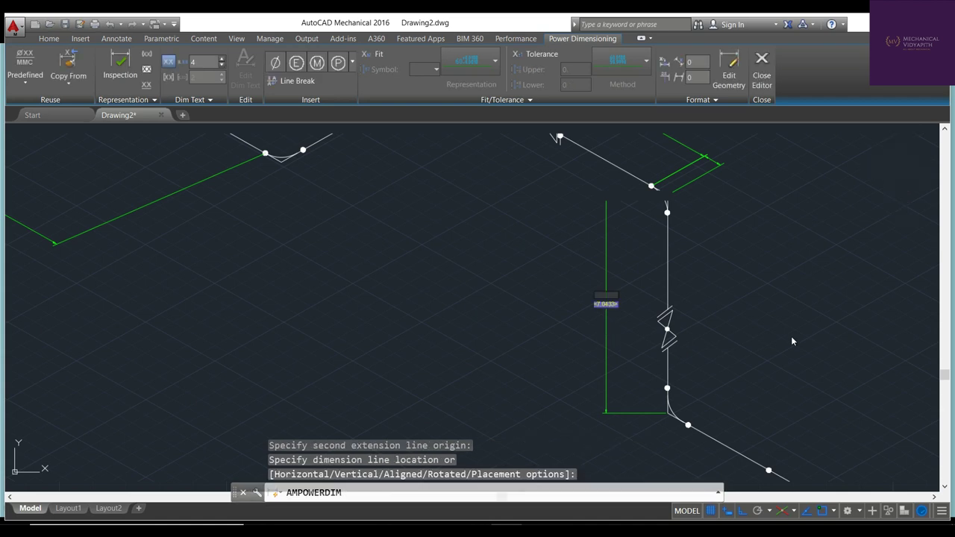
Close the first dimension's text editor and cancel the dimensioning command
{"action": "key", "text": "Return"}
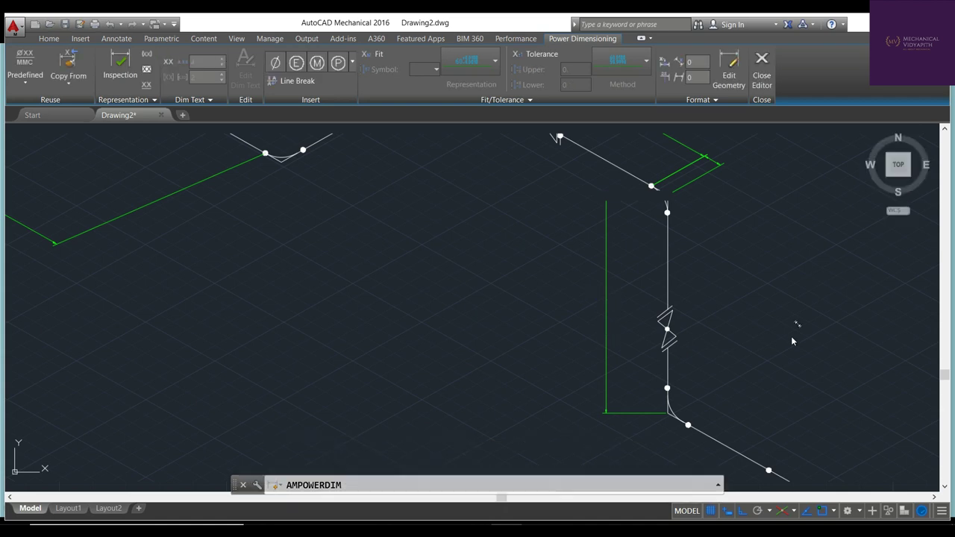
{"action": "right_click", "coordinate": [380, 401]}
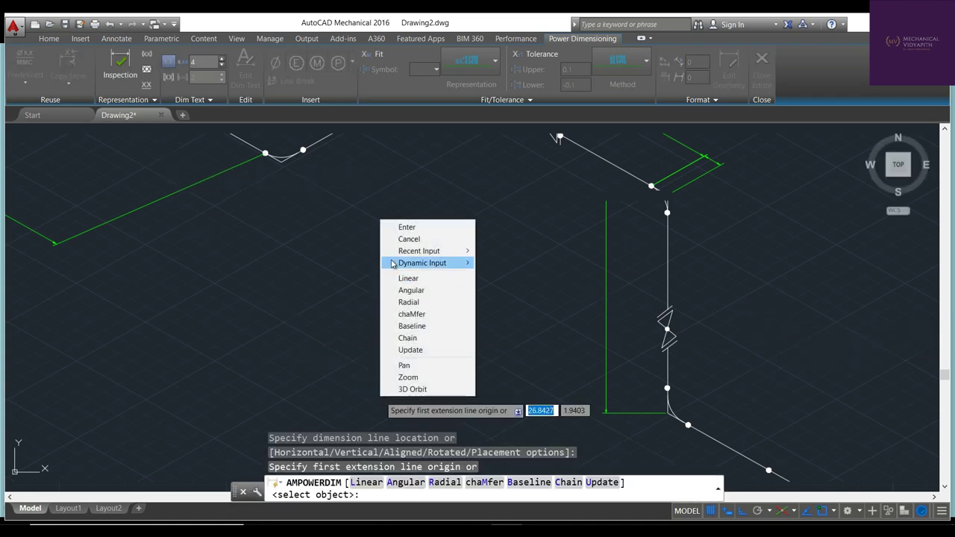
{"action": "left_click", "coordinate": [407, 224]}
{"action": "key", "text": "Escape"}
Repeat AMPOWERDIM to add a shorter vertical pipe dimension nested inside the first one
{"action": "right_click", "coordinate": [424, 236]}
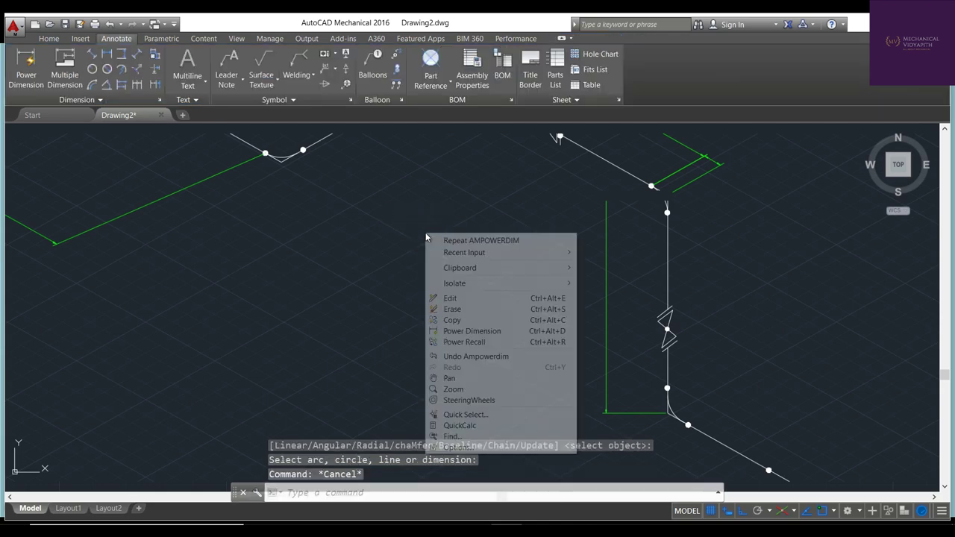
{"action": "left_click", "coordinate": [451, 241]}
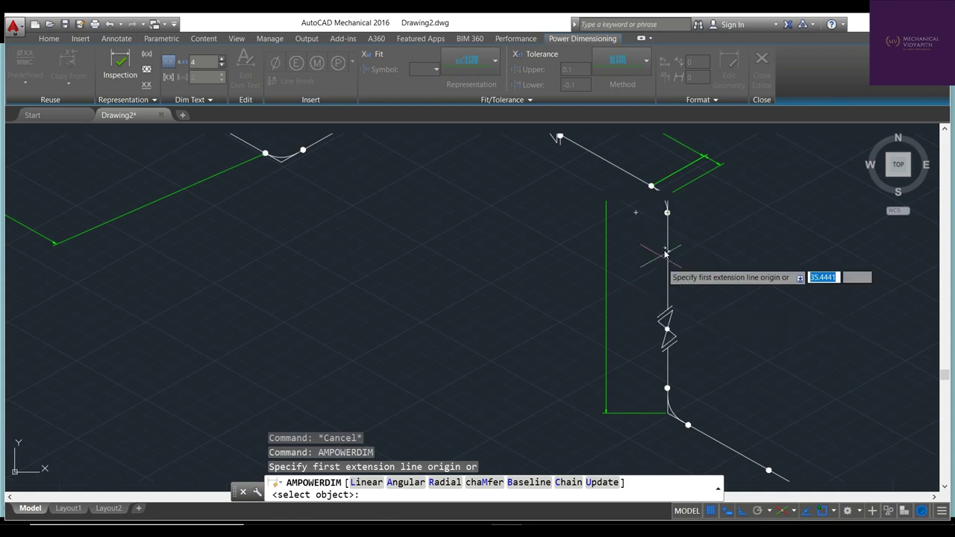
{"action": "left_click", "coordinate": [664, 225]}
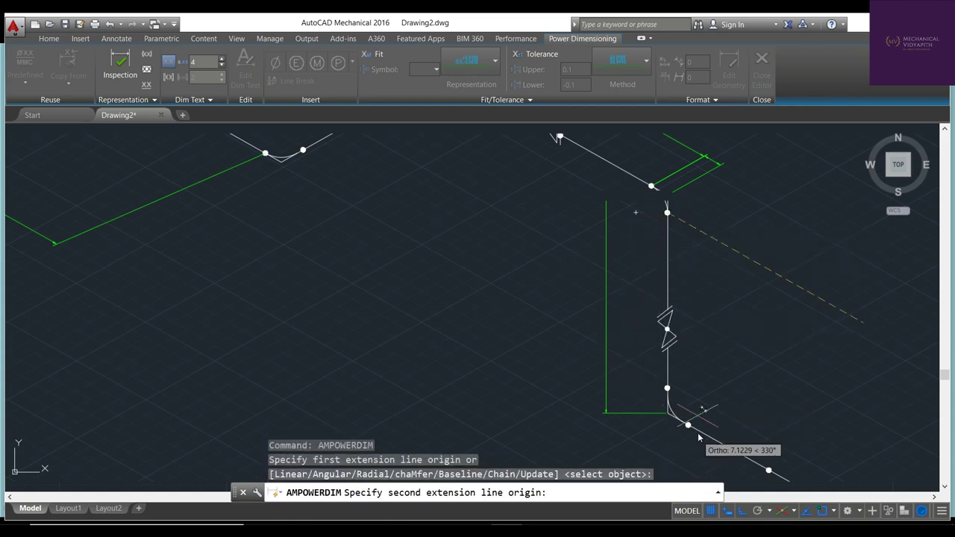
{"action": "left_click", "coordinate": [668, 388]}
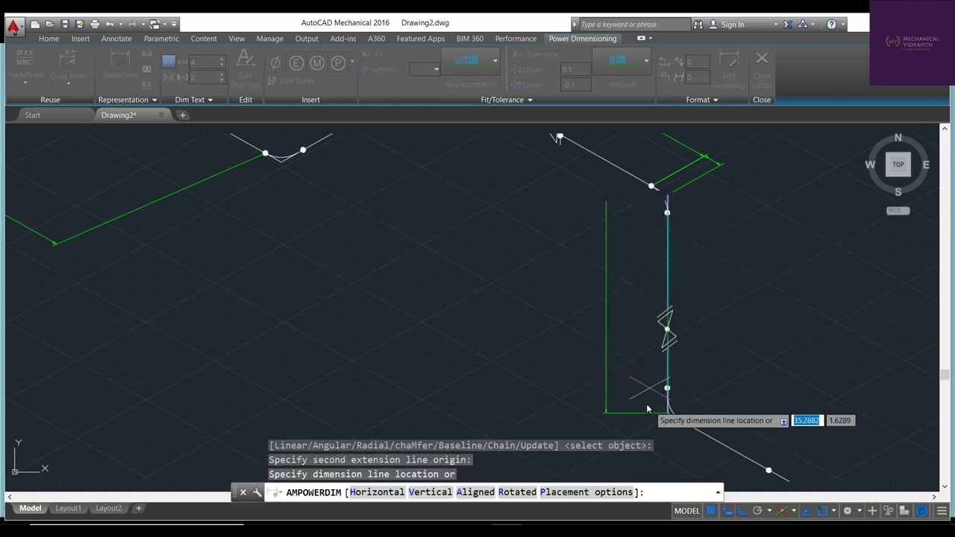
{"action": "left_click", "coordinate": [635, 357]}
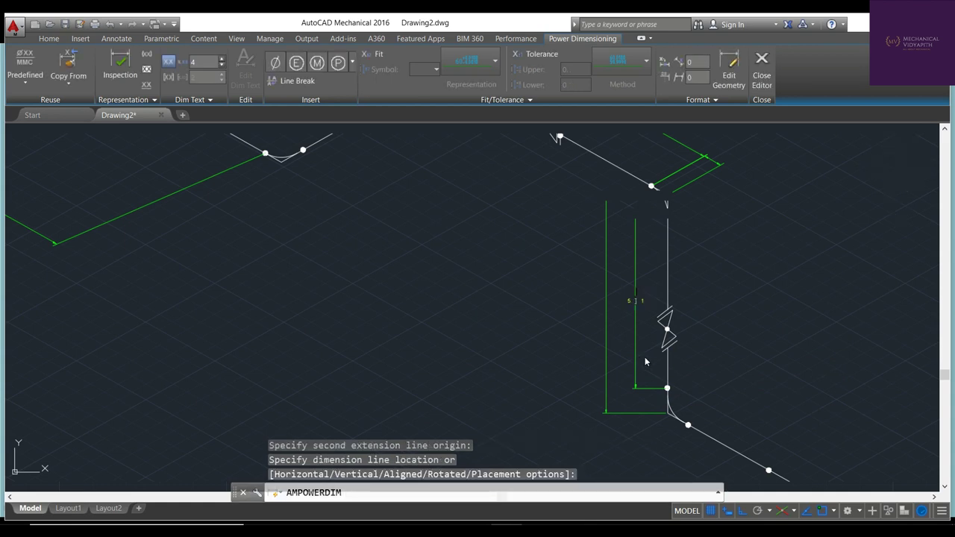
{"action": "left_click", "coordinate": [645, 359]}
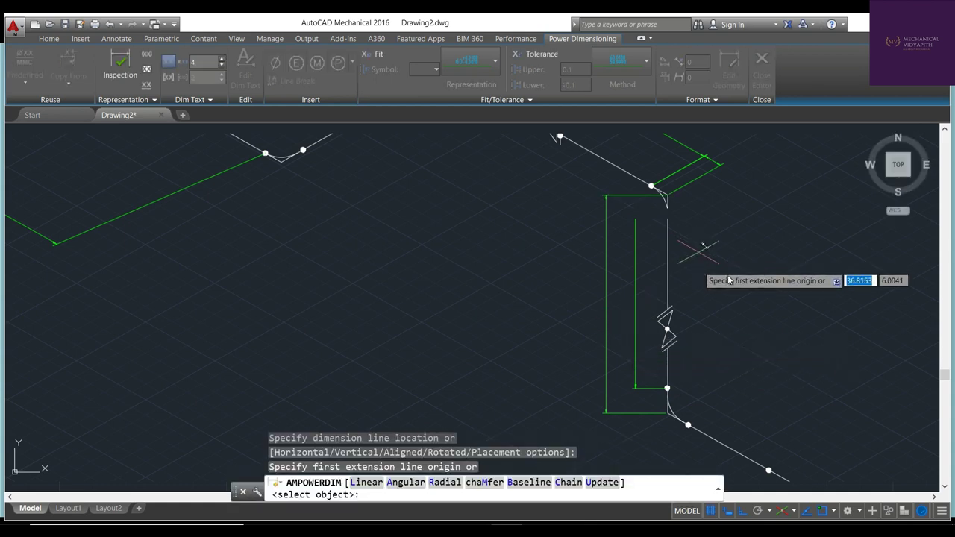
{"action": "right_click", "coordinate": [377, 266]}
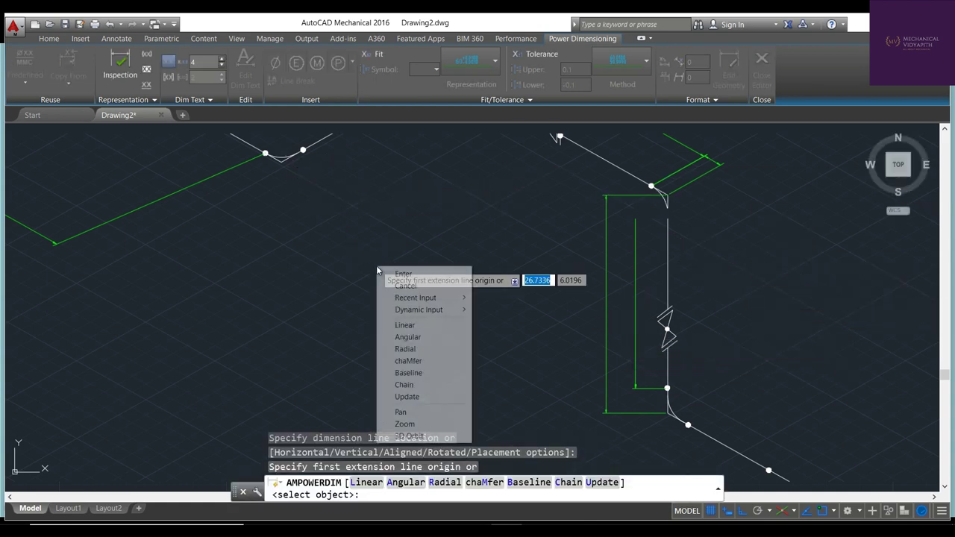
{"action": "left_click", "coordinate": [396, 275]}
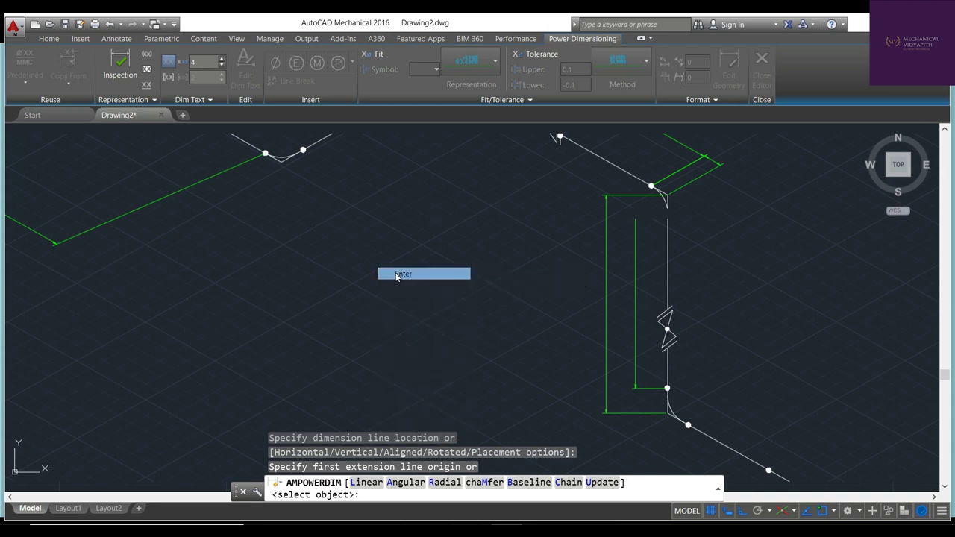
Start the Oblique tool from the Annotate Dimension panel, then cancel it
{"action": "left_click", "coordinate": [112, 38]}
{"action": "left_click", "coordinate": [69, 100]}
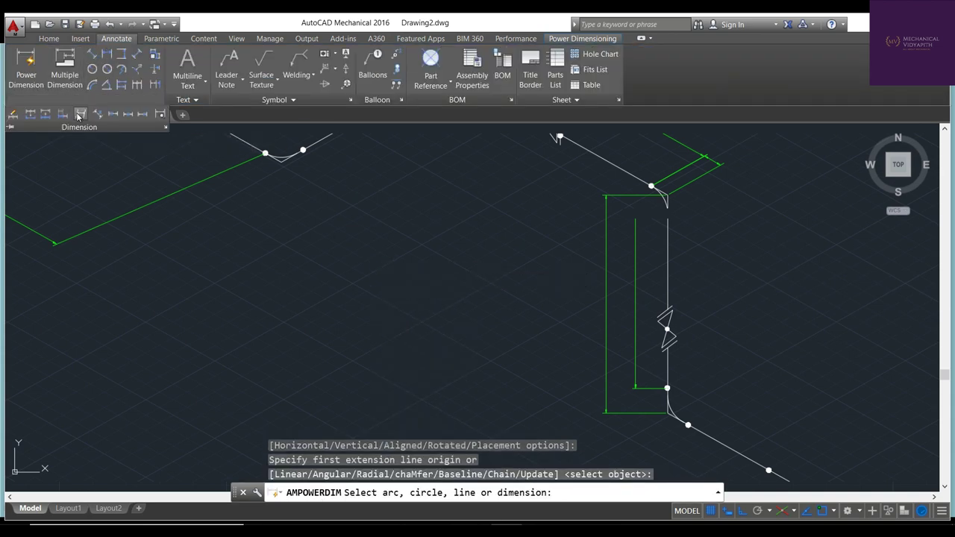
{"action": "left_click", "coordinate": [78, 116]}
{"action": "key", "text": "Escape"}
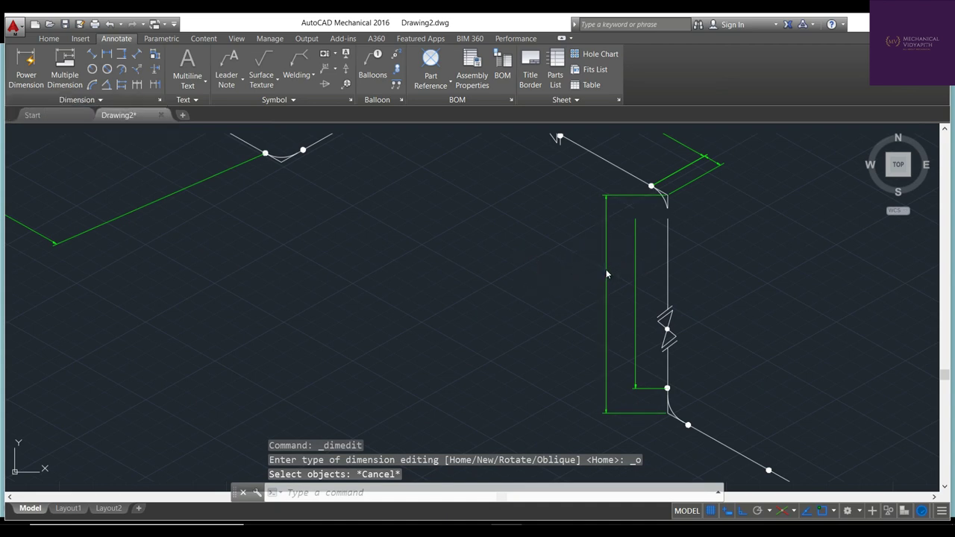
Oblique both vertical dimensions beside the pipe drop so their extension lines follow the isometric plane
{"action": "left_click", "coordinate": [606, 274]}
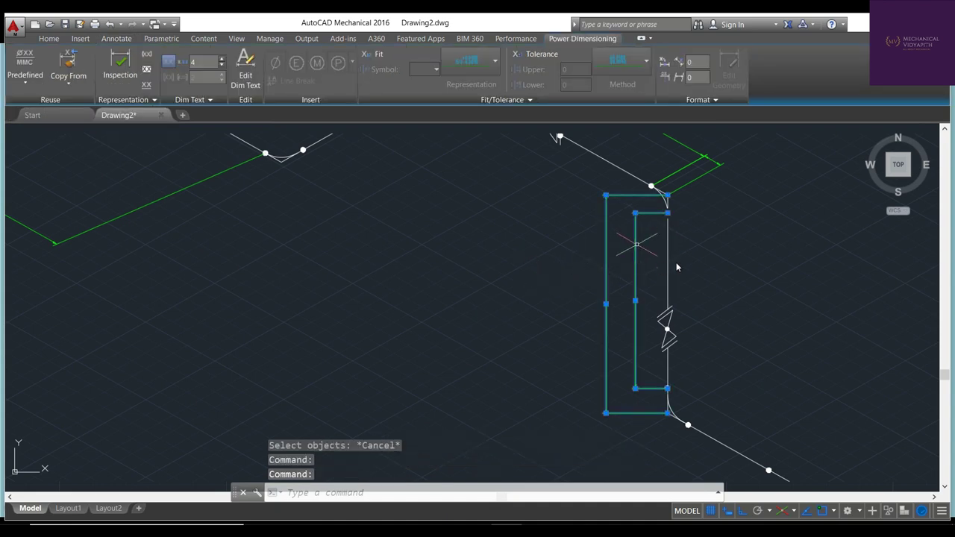
{"action": "right_click", "coordinate": [710, 270]}
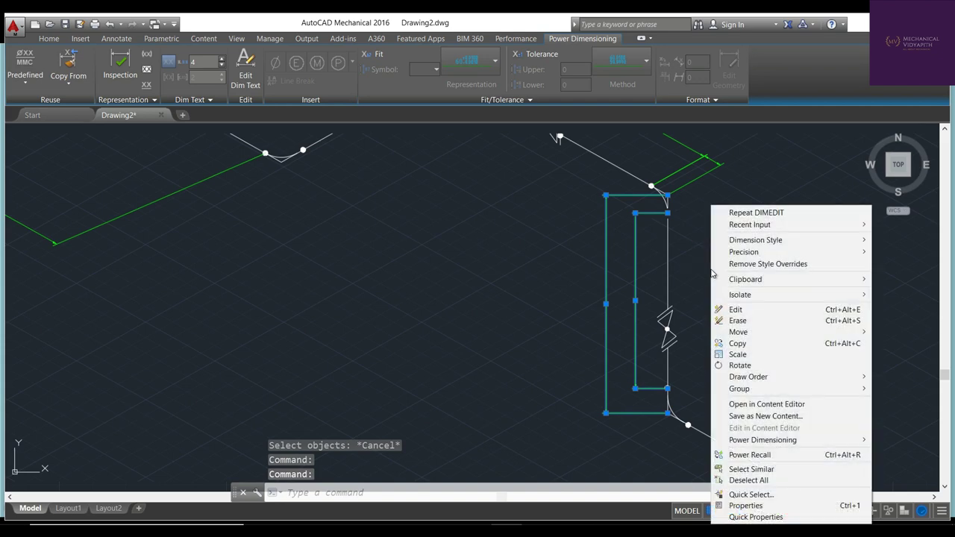
{"action": "key", "text": "Escape"}
{"action": "key", "text": "Escape"}
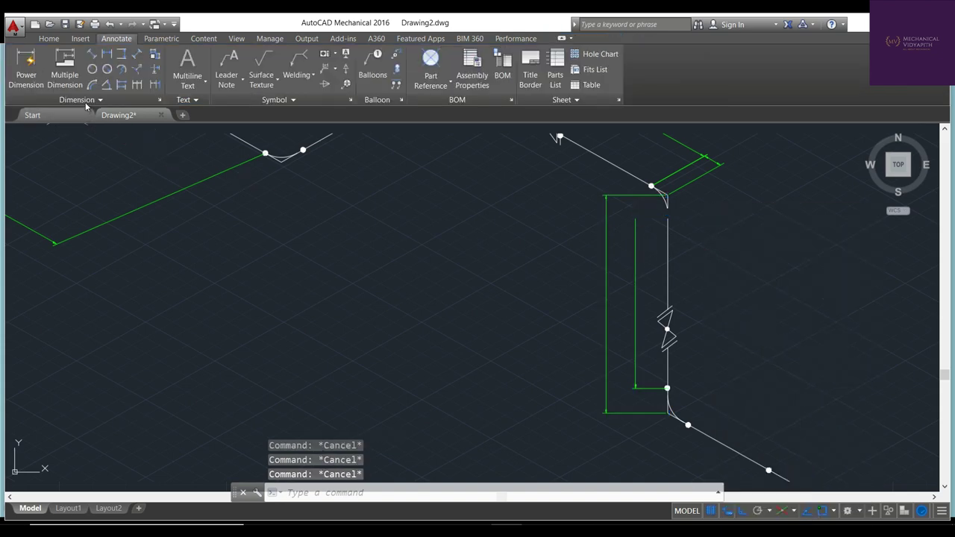
{"action": "left_click", "coordinate": [86, 103]}
{"action": "left_click", "coordinate": [84, 114]}
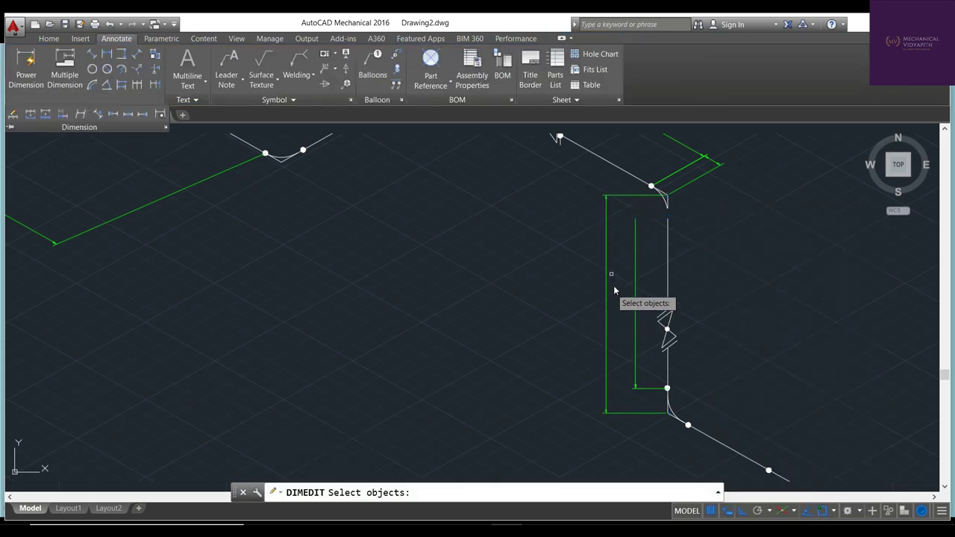
{"action": "left_click", "coordinate": [636, 278]}
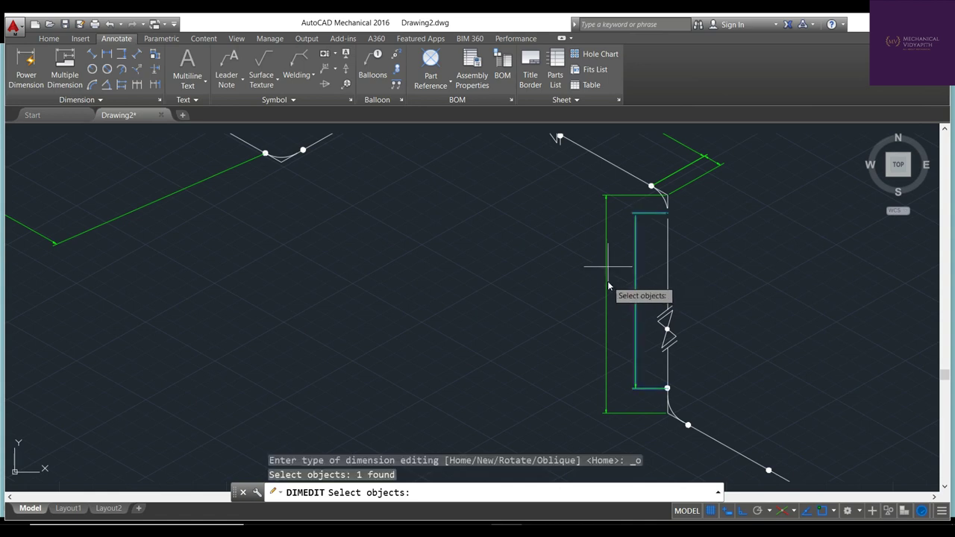
{"action": "left_click", "coordinate": [608, 281]}
{"action": "left_click", "coordinate": [605, 281]}
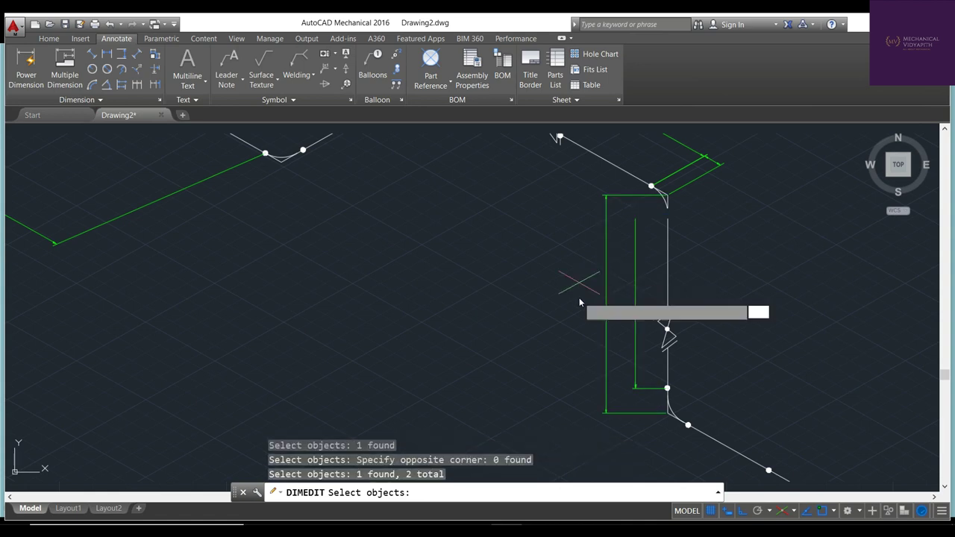
{"action": "key", "text": "Return"}
{"action": "left_click", "coordinate": [667, 208]}
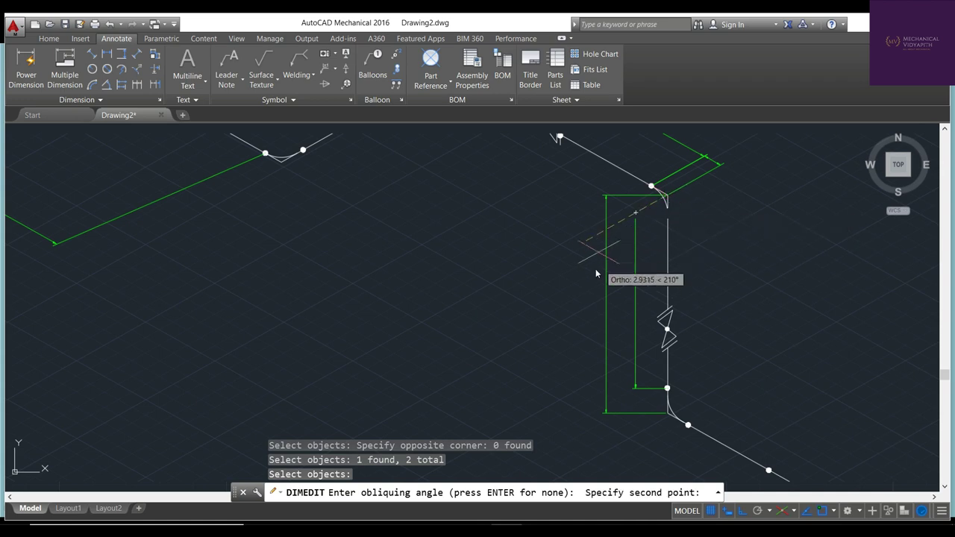
{"action": "left_click", "coordinate": [594, 269]}
{"action": "key", "text": "Escape"}
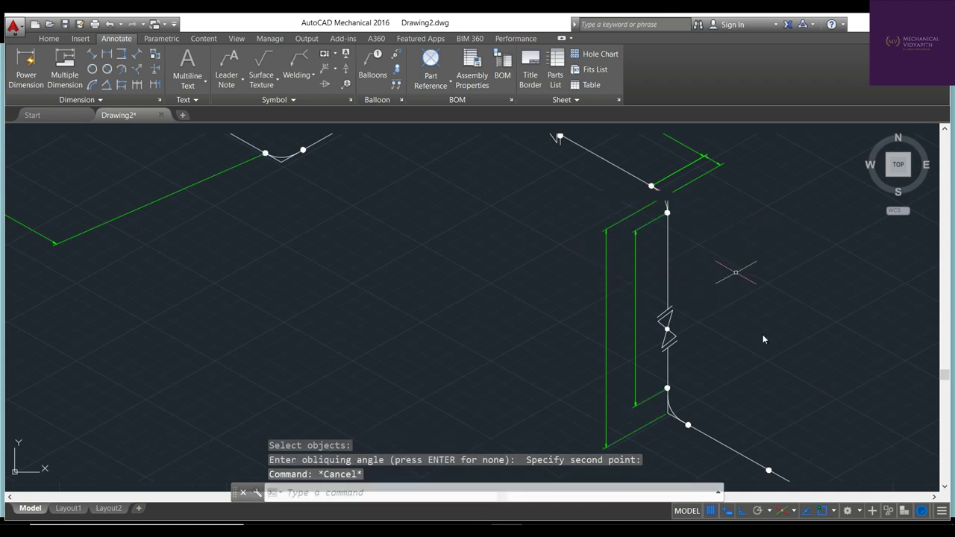
{"action": "middle_click_drag", "start_coordinate": [777, 390], "coordinate": [727, 295]}
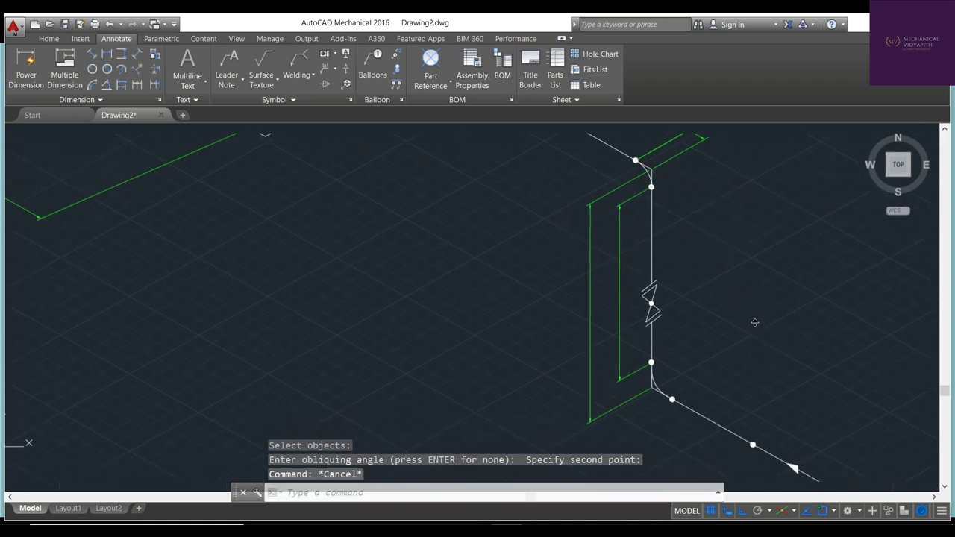
{"action": "scroll", "coordinate": [728, 295], "scroll_direction": "down", "scroll_amount": 3}
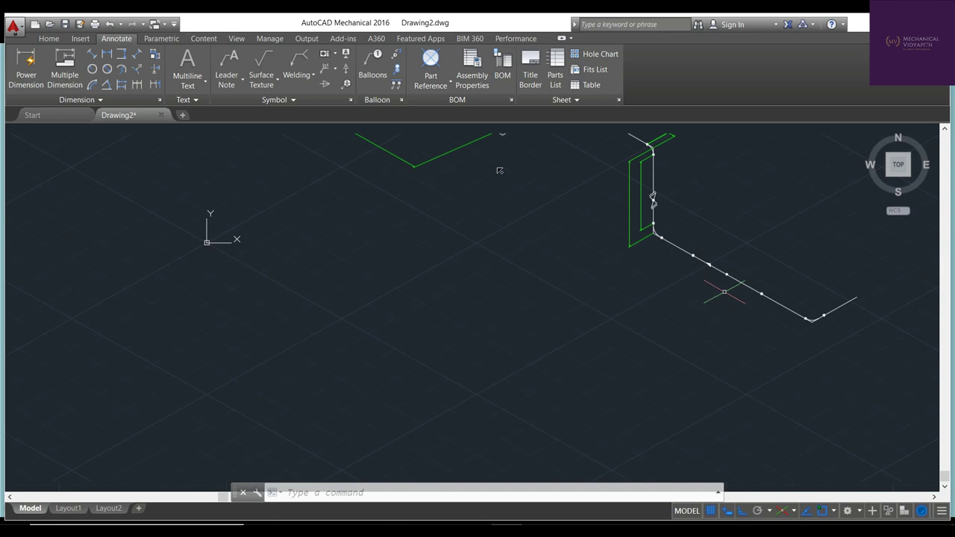
Add an aligned power dimension along the first span of the sloping pipe run
{"action": "left_click", "coordinate": [26, 67]}
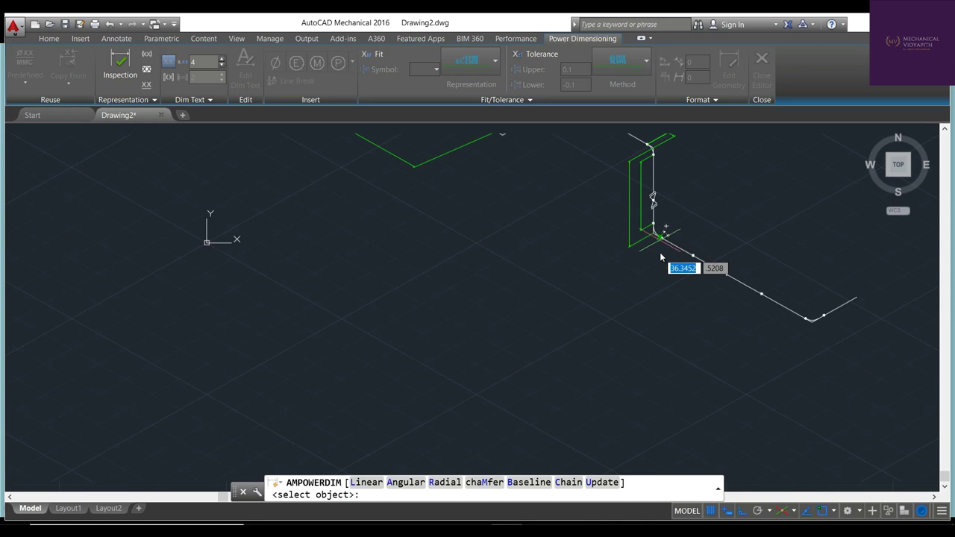
{"action": "scroll", "coordinate": [664, 258], "scroll_direction": "up", "scroll_amount": 2}
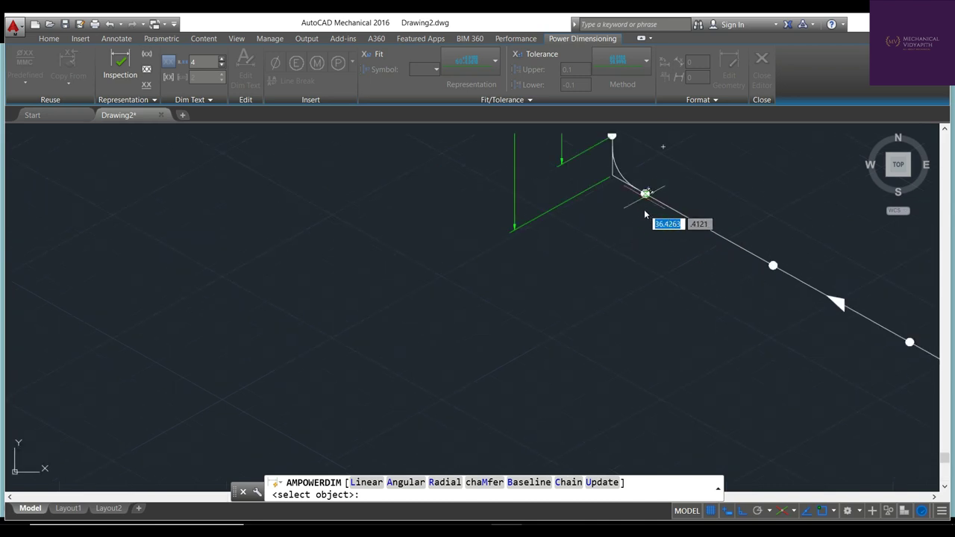
{"action": "left_click", "coordinate": [645, 214]}
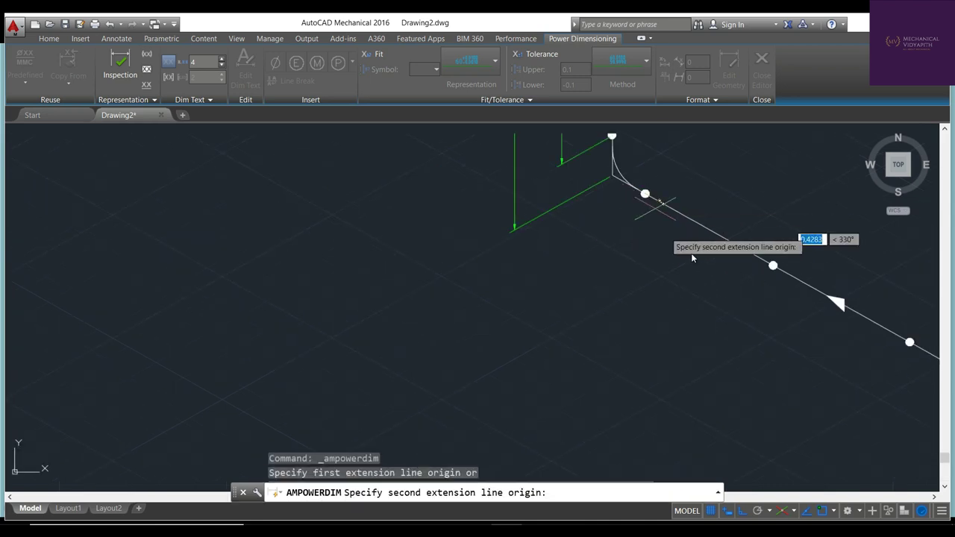
{"action": "left_click", "coordinate": [774, 283]}
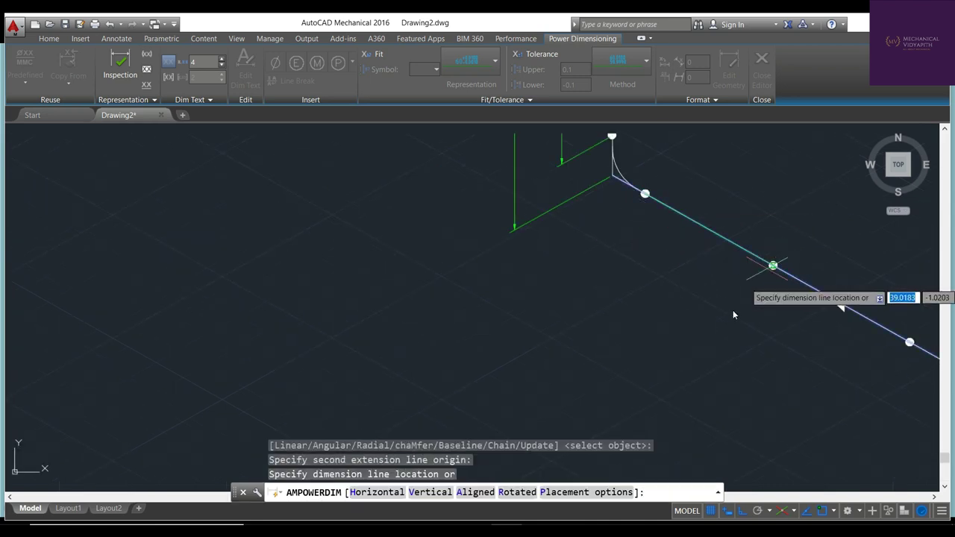
{"action": "left_click", "coordinate": [636, 297]}
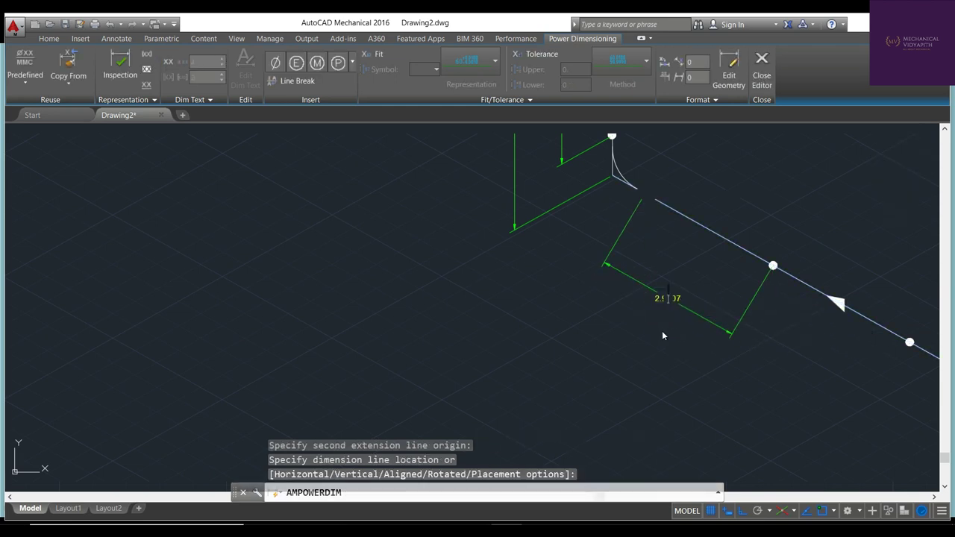
{"action": "left_click", "coordinate": [662, 335]}
Add a second aligned dimension reading 3.1219 for the next span, placed below the pipe
{"action": "right_click", "coordinate": [857, 383]}
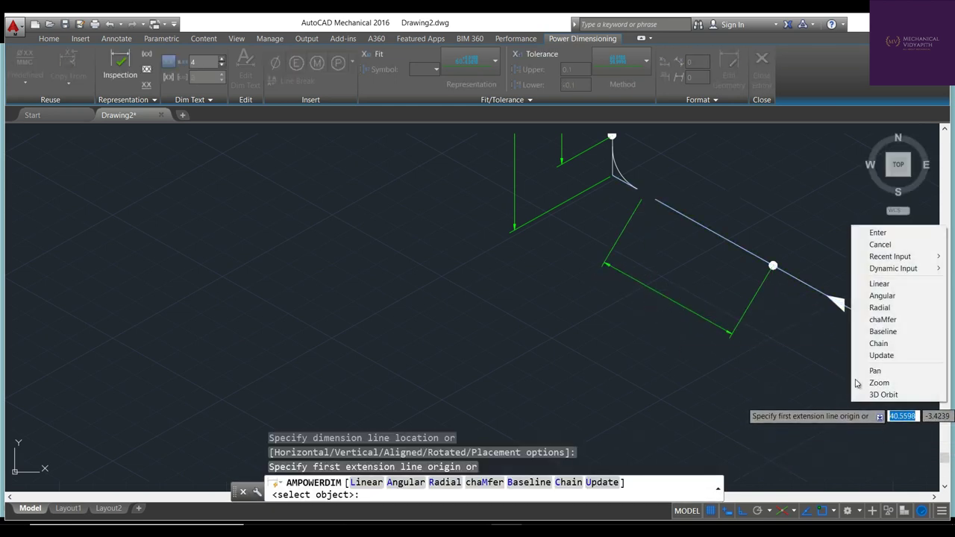
{"action": "left_click", "coordinate": [868, 243]}
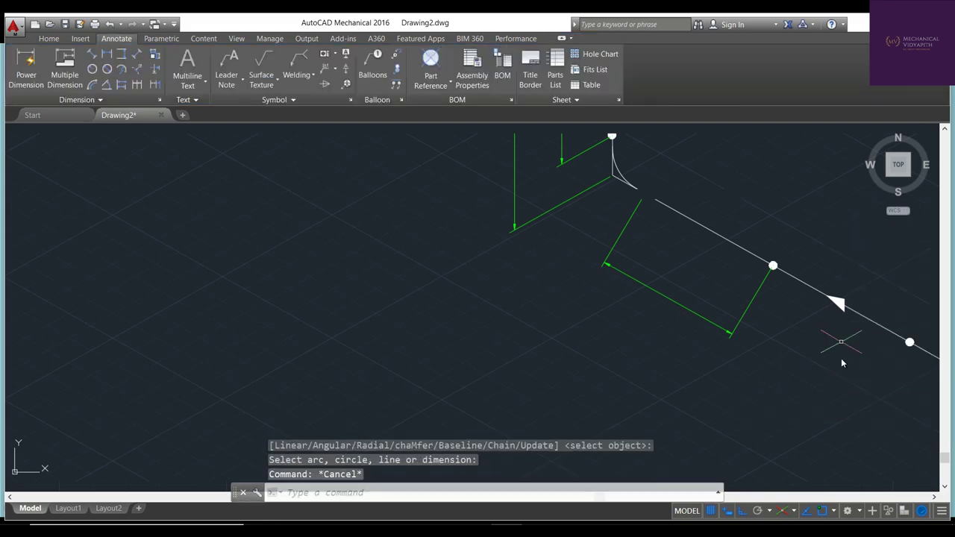
{"action": "right_click", "coordinate": [841, 359]}
{"action": "left_click", "coordinate": [846, 145]}
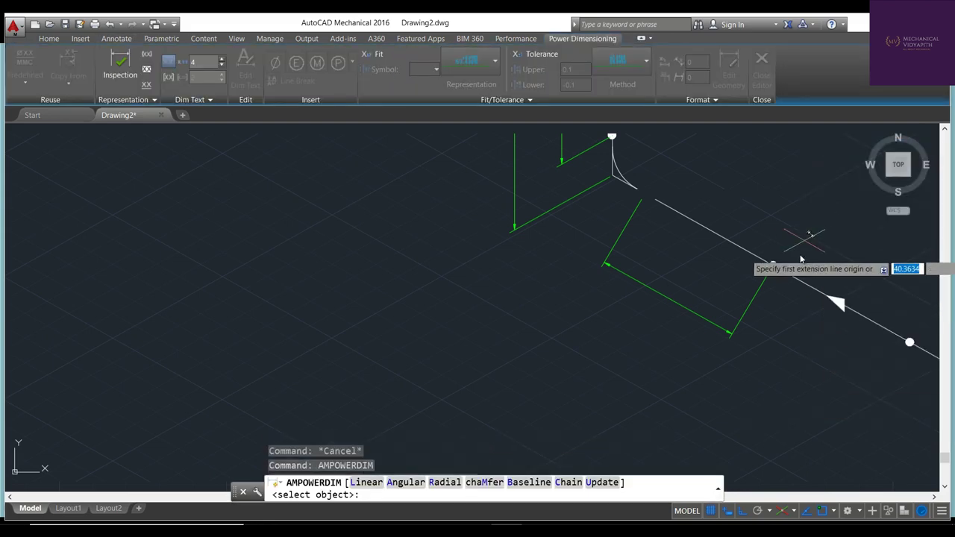
{"action": "left_click", "coordinate": [774, 282]}
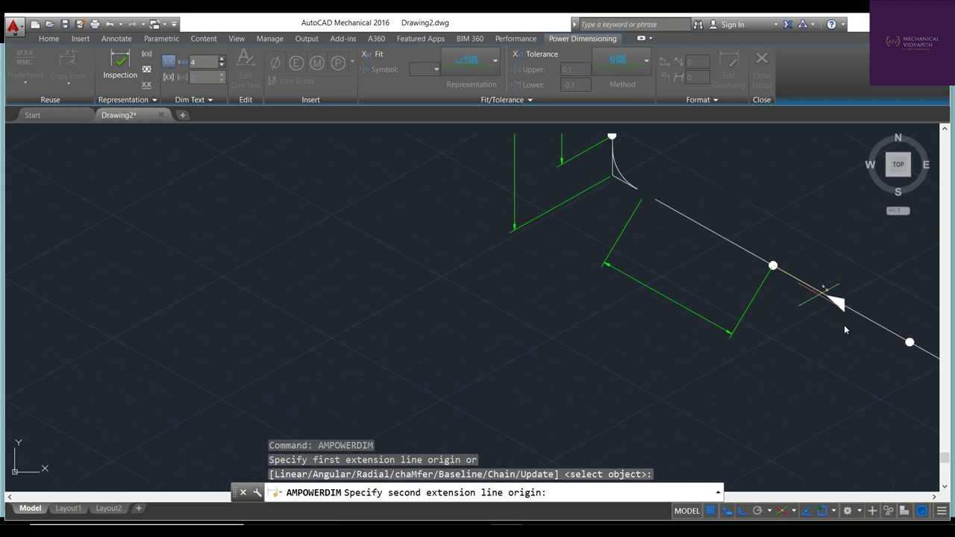
{"action": "left_click", "coordinate": [911, 364]}
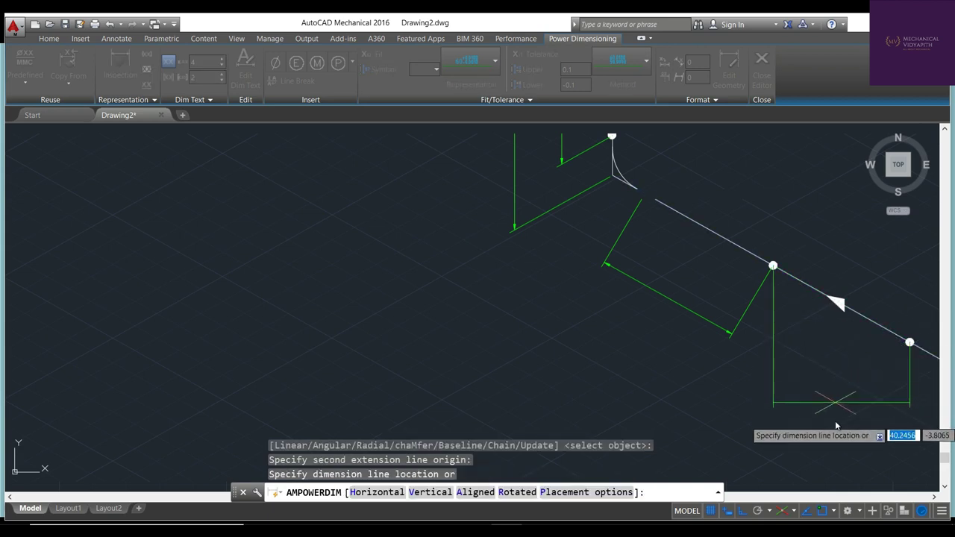
{"action": "left_click", "coordinate": [792, 386]}
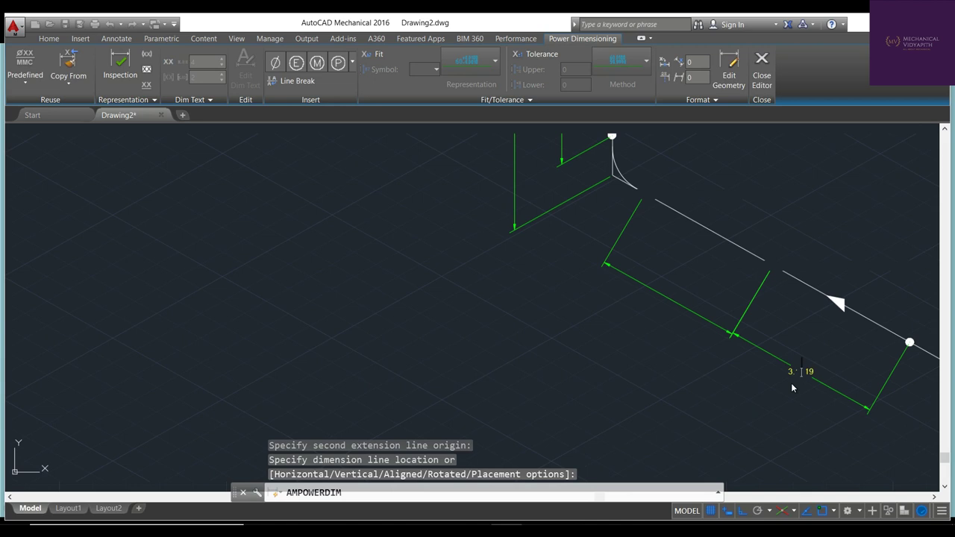
{"action": "key", "text": "Return"}
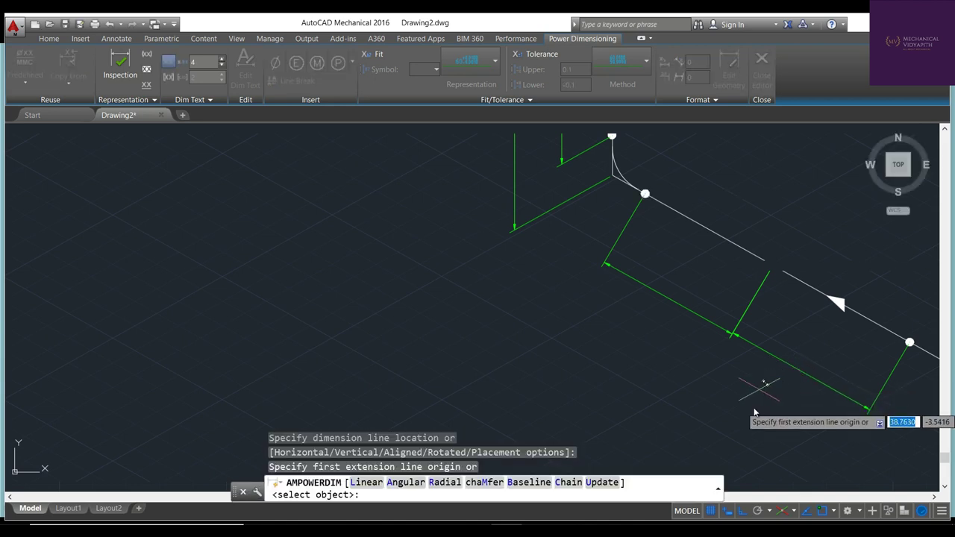
Pan to the pipe's lower corner and clear a stray hatch selection
{"action": "middle_click_drag", "start_coordinate": [723, 453], "coordinate": [661, 380]}
{"action": "mouse_move", "coordinate": [839, 417]}
{"action": "middle_mouse_down"}
{"action": "mouse_move", "coordinate": [693, 406]}
{"action": "mouse_move", "coordinate": [687, 390]}
{"action": "mouse_move", "coordinate": [673, 394]}
{"action": "middle_mouse_up"}
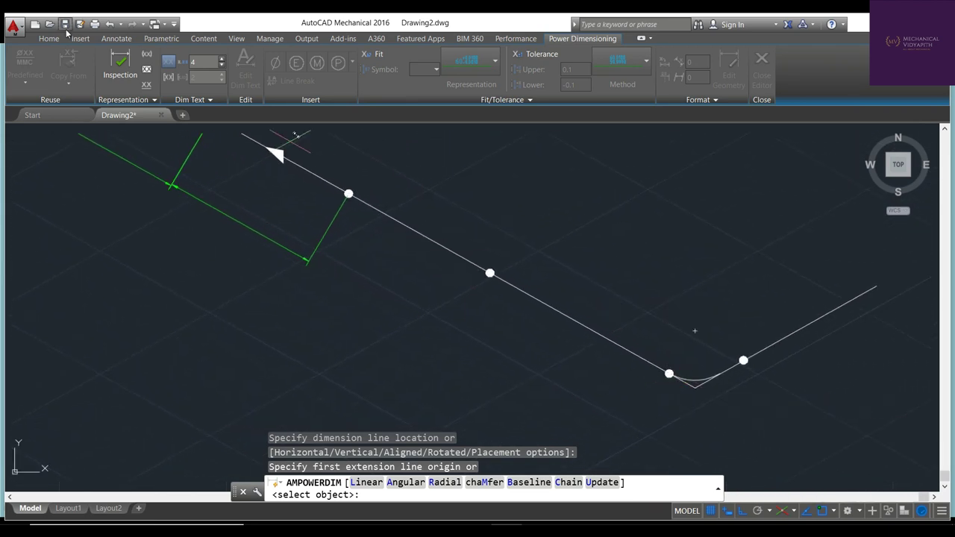
{"action": "left_click", "coordinate": [111, 39]}
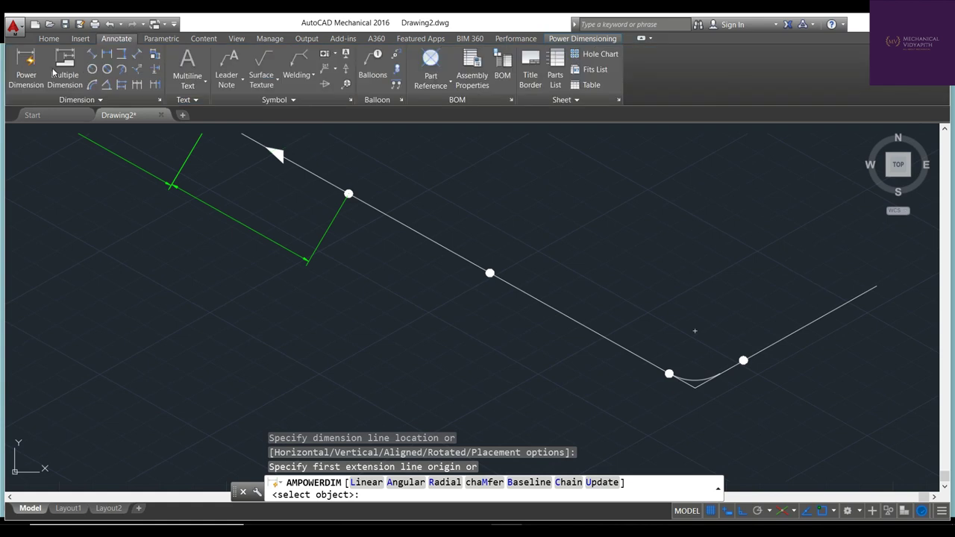
{"action": "key", "text": "Escape"}
{"action": "left_click", "coordinate": [347, 208]}
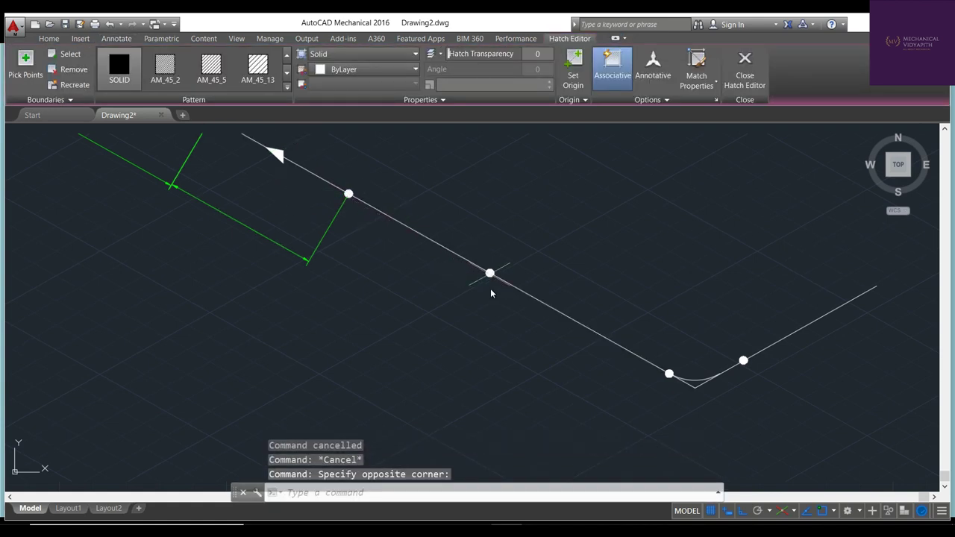
{"action": "key", "text": "Escape"}
Add an aligned dimension from the middle pipe node to the upper pipe node
{"action": "left_click", "coordinate": [24, 66]}
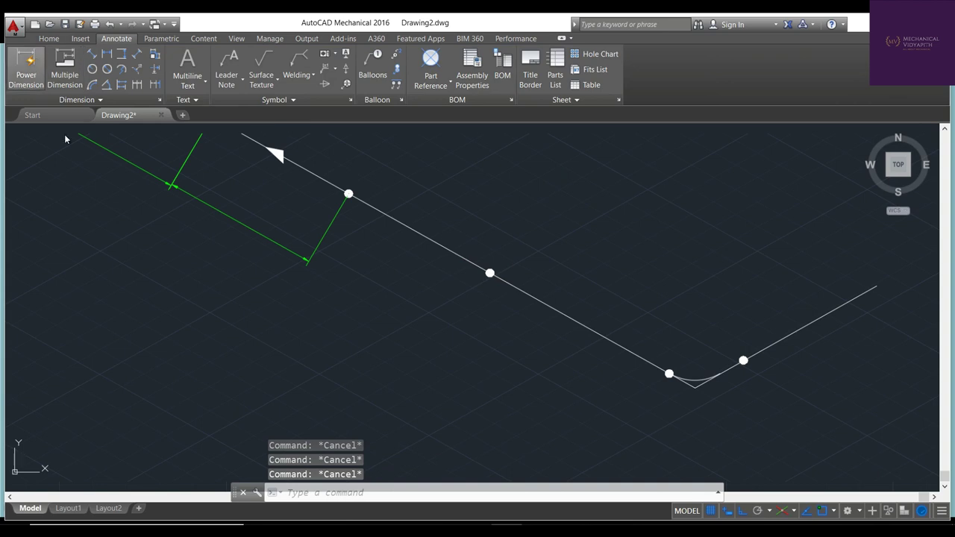
{"action": "left_click", "coordinate": [490, 288]}
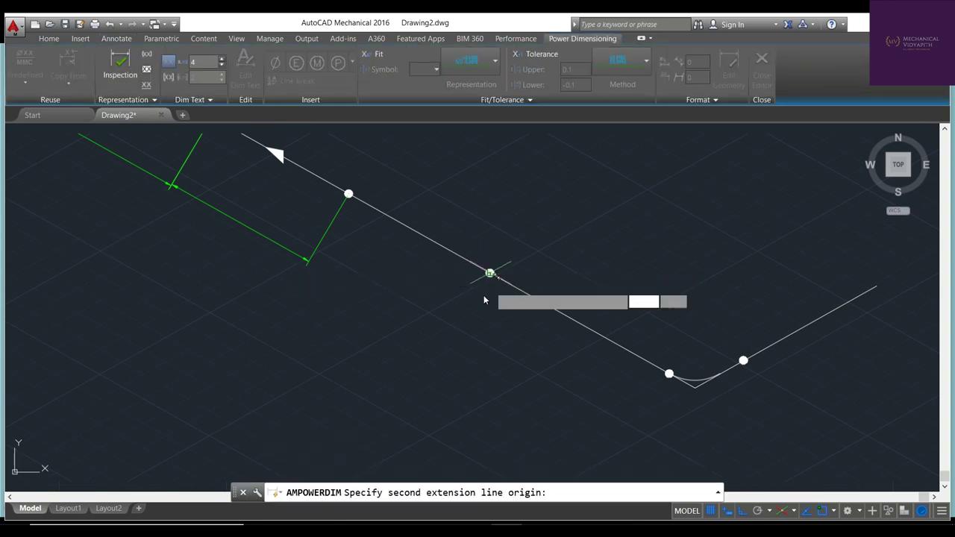
{"action": "left_click", "coordinate": [348, 209]}
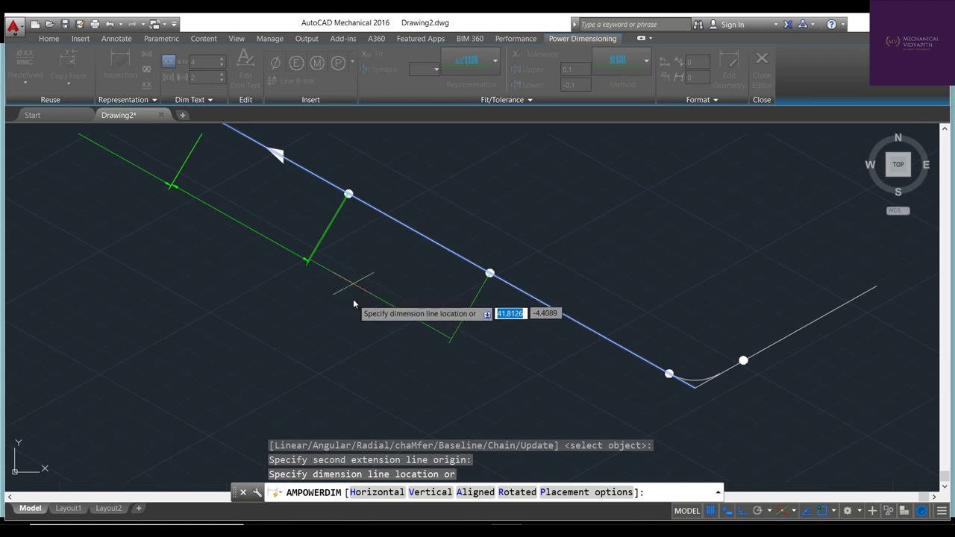
{"action": "left_click", "coordinate": [353, 302]}
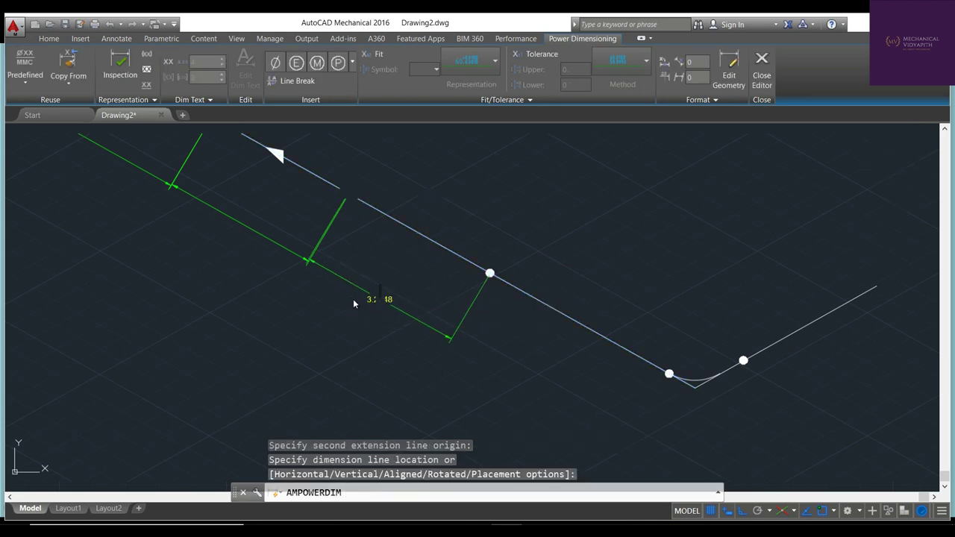
{"action": "key", "text": "Return"}
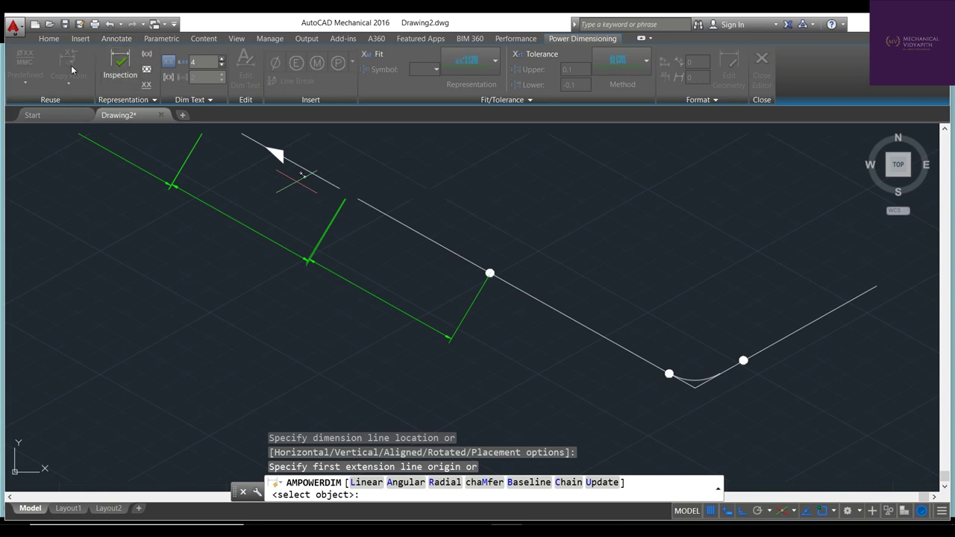
Add an aligned dimension from the pipe node to the lower-right bend, parallel to the others
{"action": "left_click", "coordinate": [115, 39]}
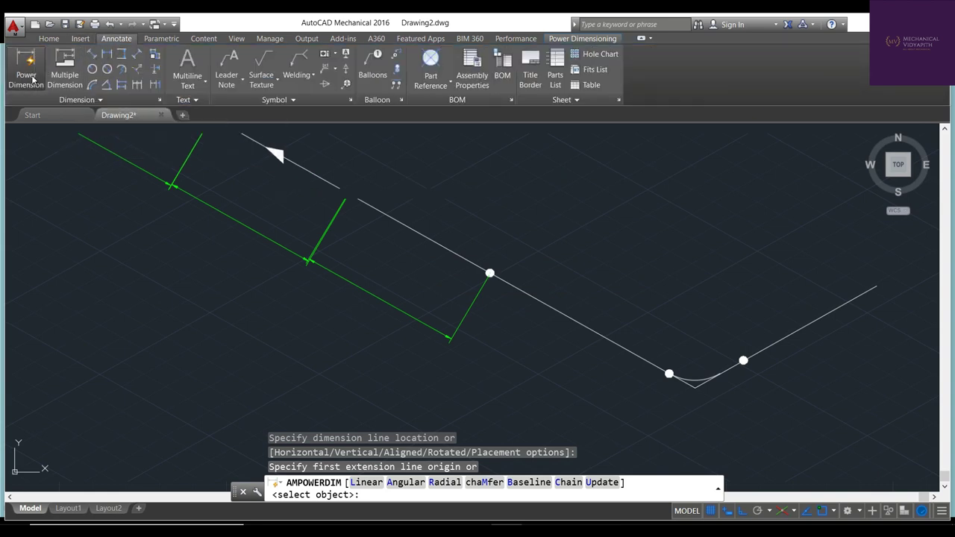
{"action": "key", "text": "Escape"}
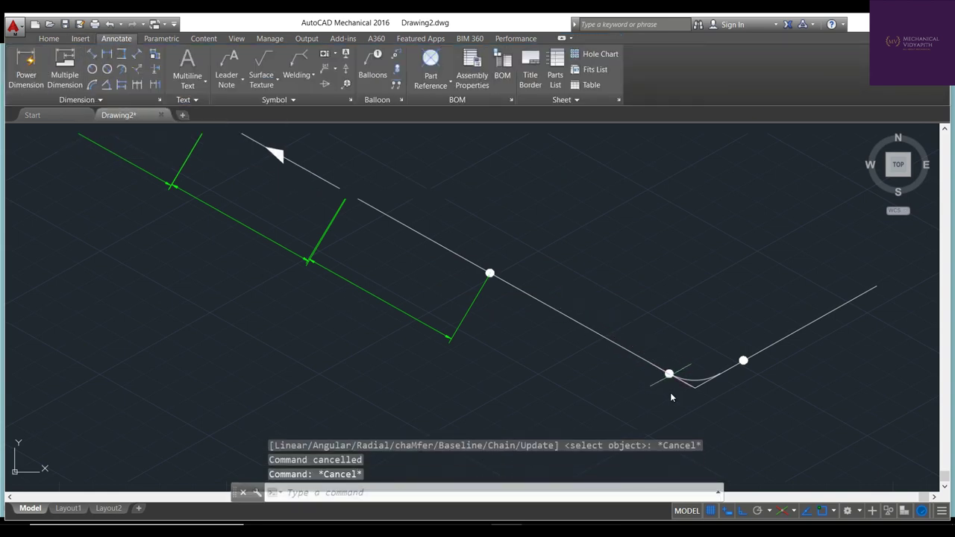
{"action": "left_click", "coordinate": [670, 398]}
{"action": "left_click", "coordinate": [529, 305]}
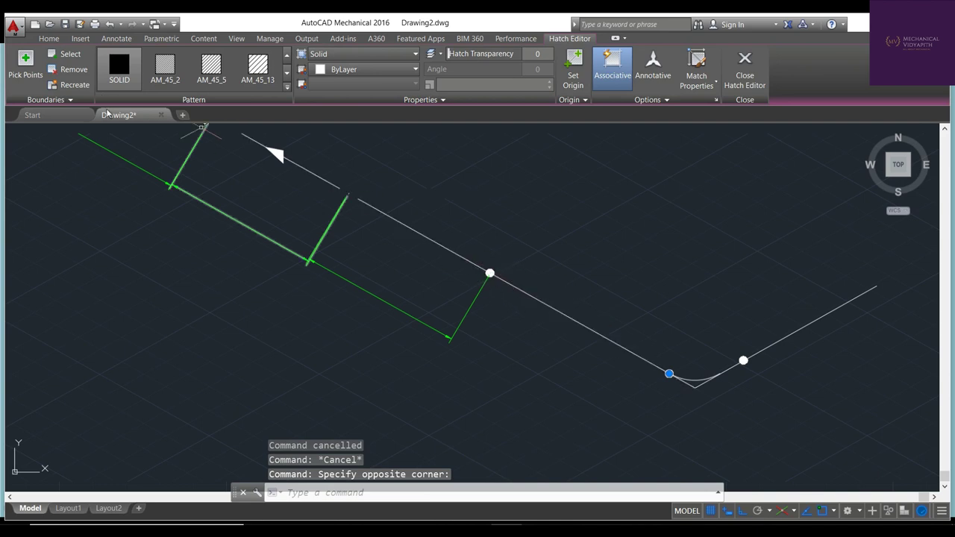
{"action": "key", "text": "Escape"}
{"action": "key", "text": "Escape"}
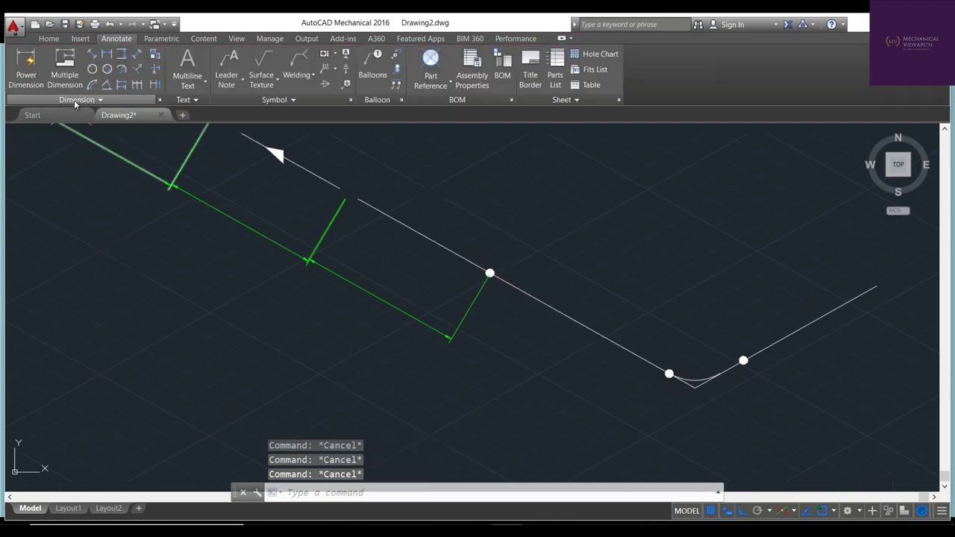
{"action": "left_click", "coordinate": [27, 84]}
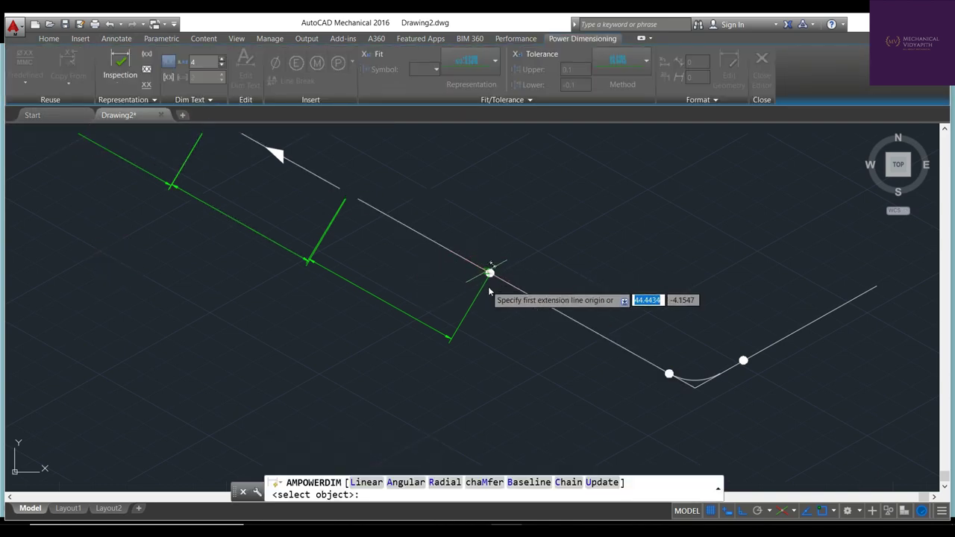
{"action": "left_click", "coordinate": [490, 291]}
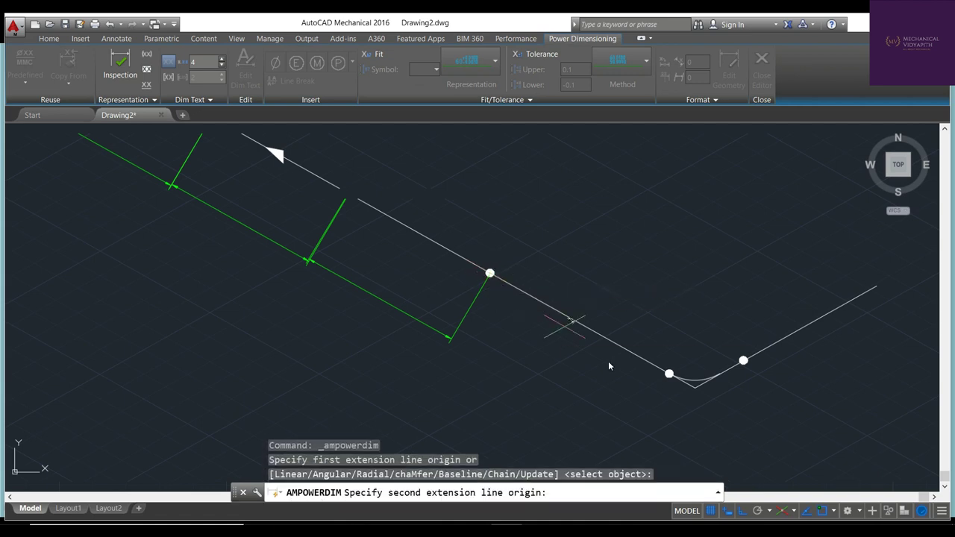
{"action": "left_click", "coordinate": [668, 393]}
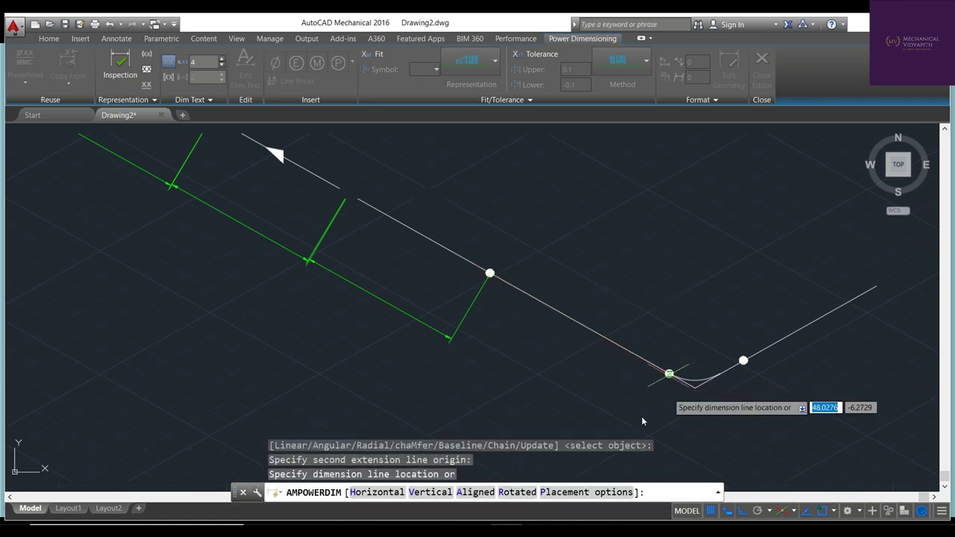
{"action": "left_click", "coordinate": [544, 412]}
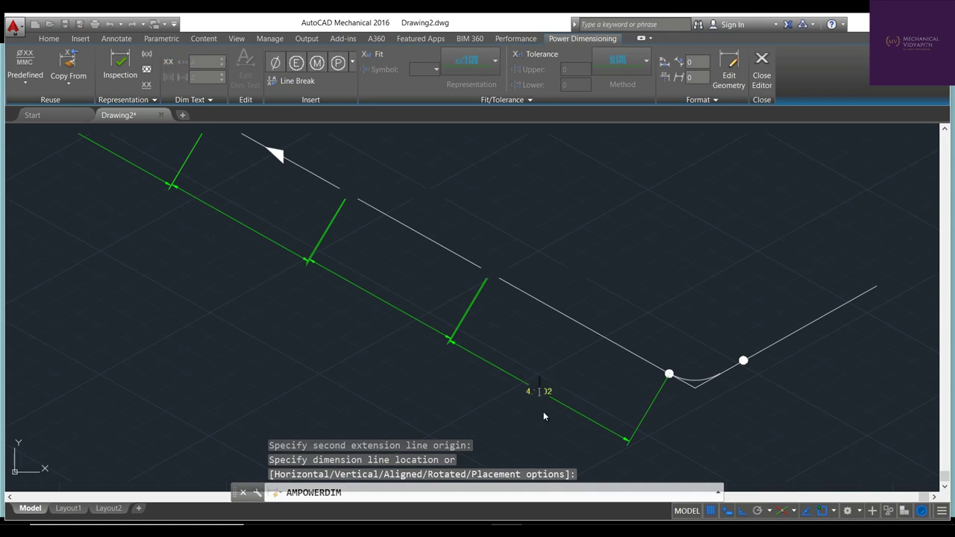
{"action": "key", "text": "Return"}
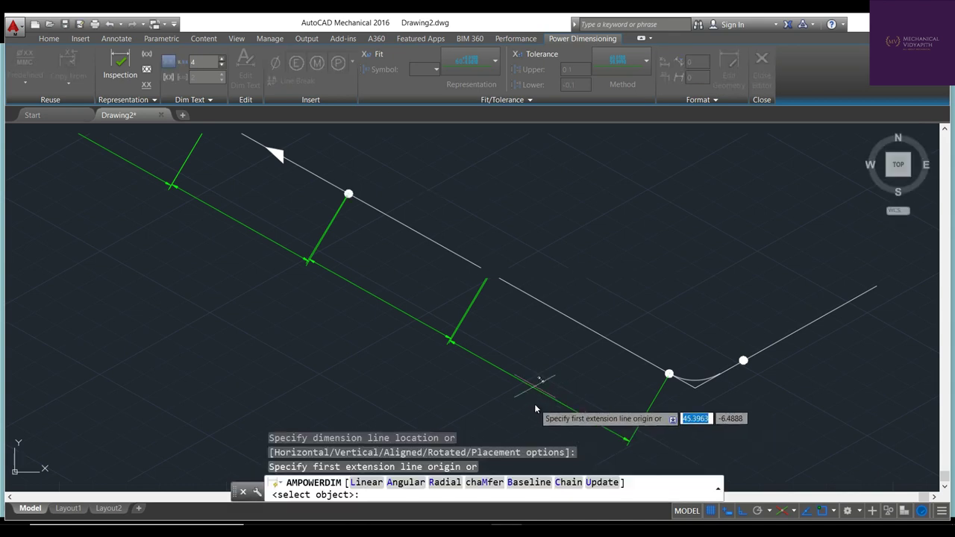
{"action": "key", "text": "Escape"}
{"action": "key", "text": "Escape"}
{"action": "scroll", "coordinate": [505, 374], "scroll_direction": "down", "scroll_amount": 2}
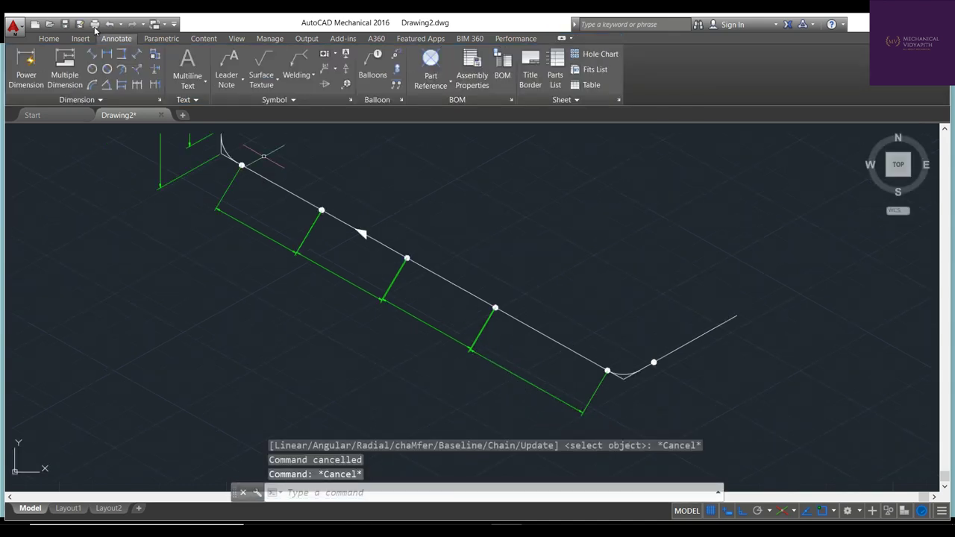
Oblique all four chained dimensions on the lower diagonal pipe run to the isometric axis
{"action": "left_click", "coordinate": [88, 101]}
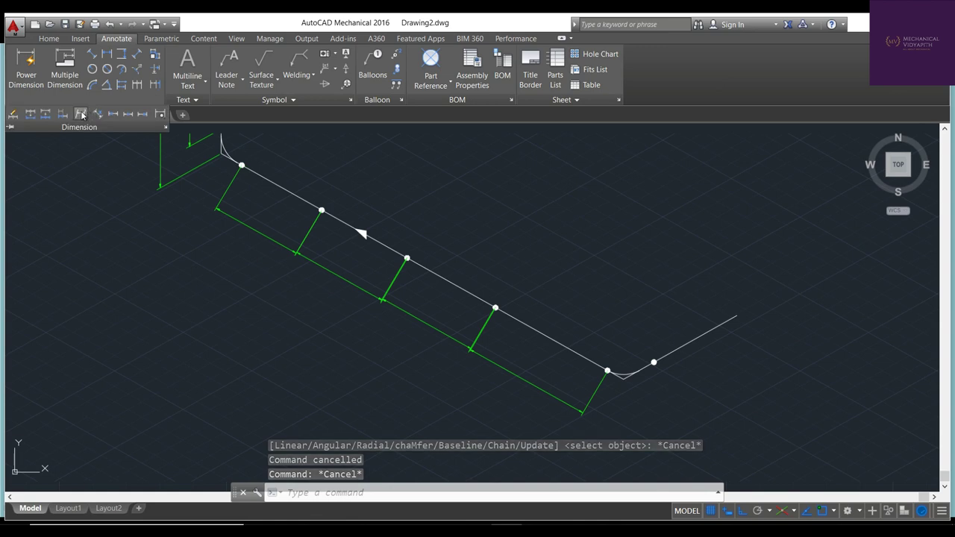
{"action": "left_click", "coordinate": [83, 114]}
{"action": "left_click", "coordinate": [265, 237]}
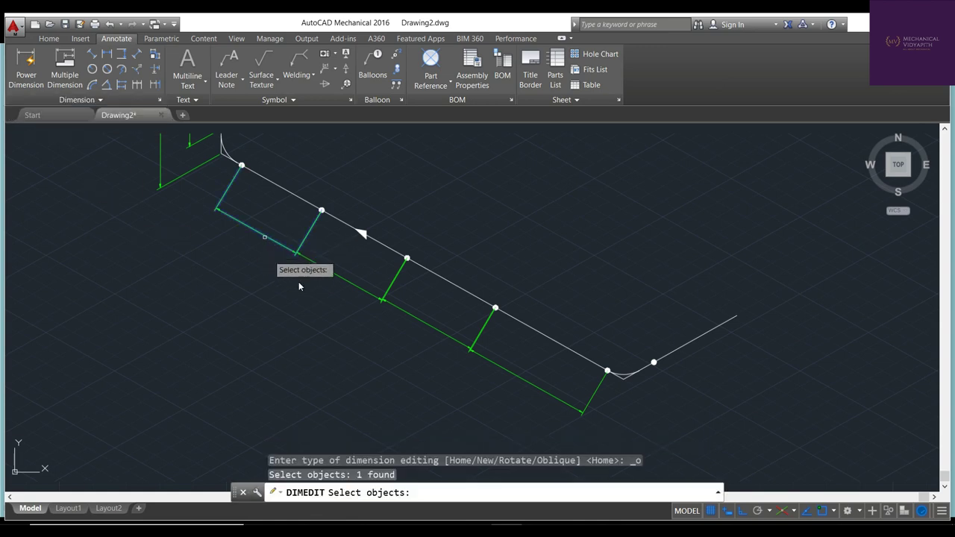
{"action": "left_click", "coordinate": [332, 274]}
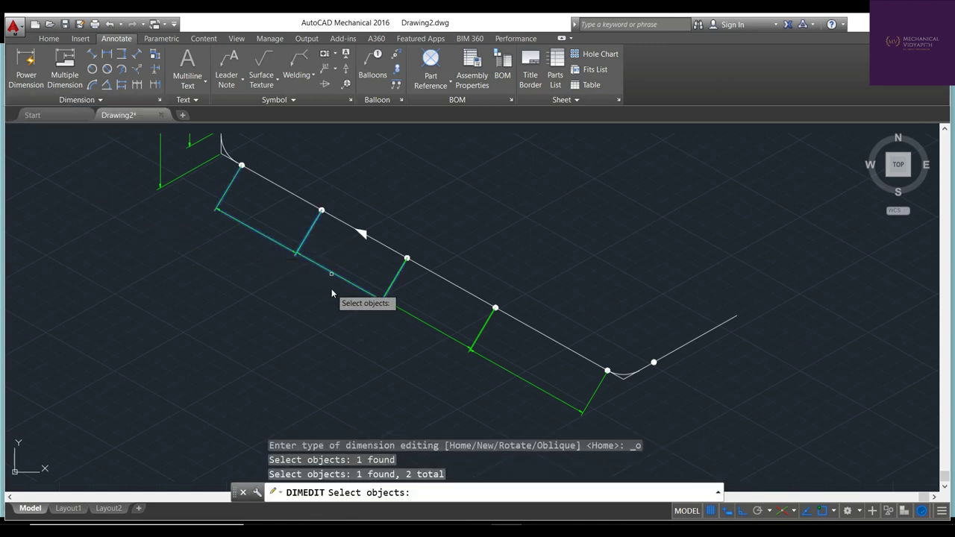
{"action": "left_click", "coordinate": [409, 317]}
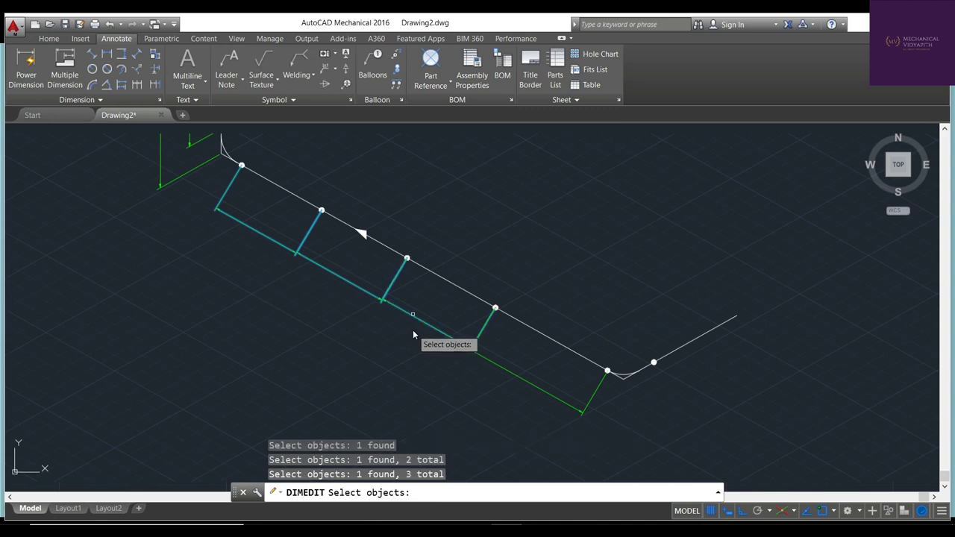
{"action": "left_click", "coordinate": [511, 390]}
{"action": "key", "text": "Return"}
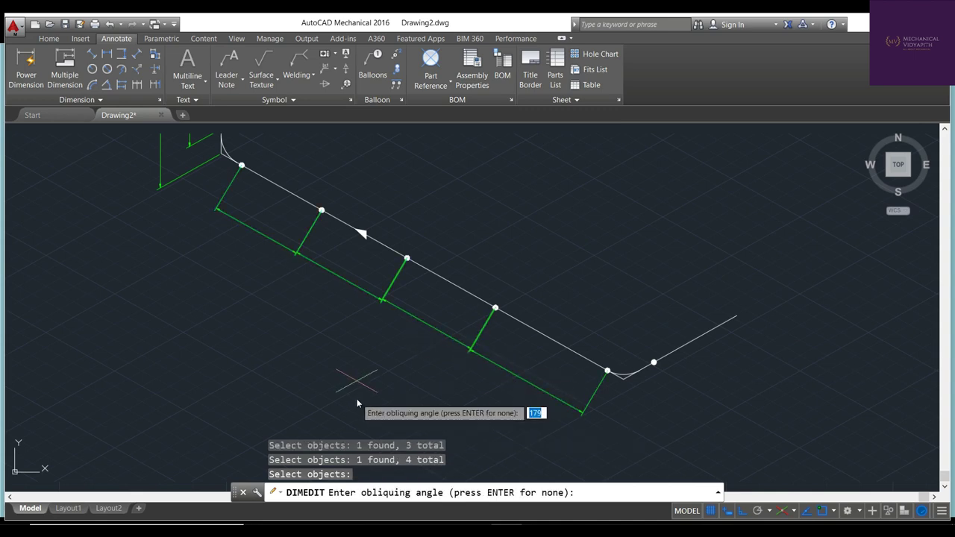
{"action": "left_click", "coordinate": [496, 309]}
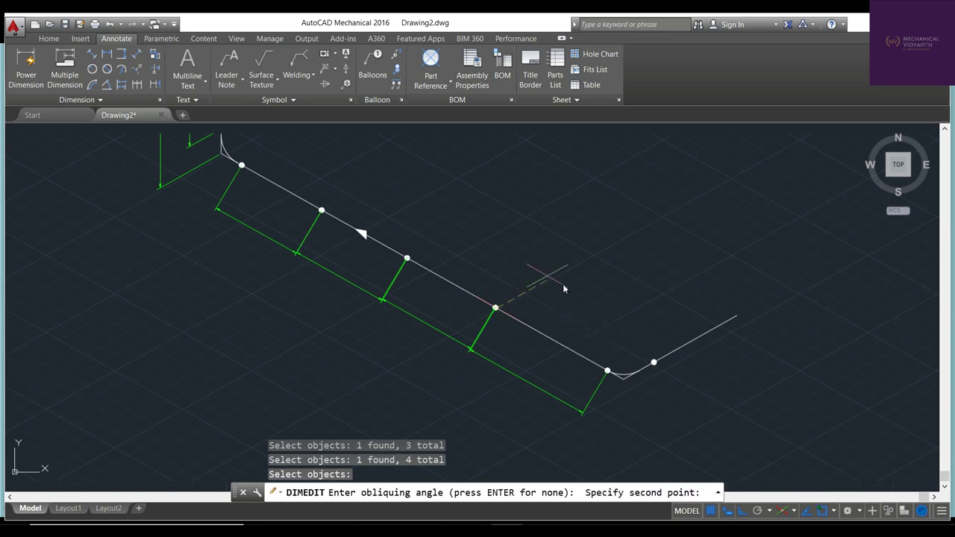
{"action": "left_click", "coordinate": [575, 282]}
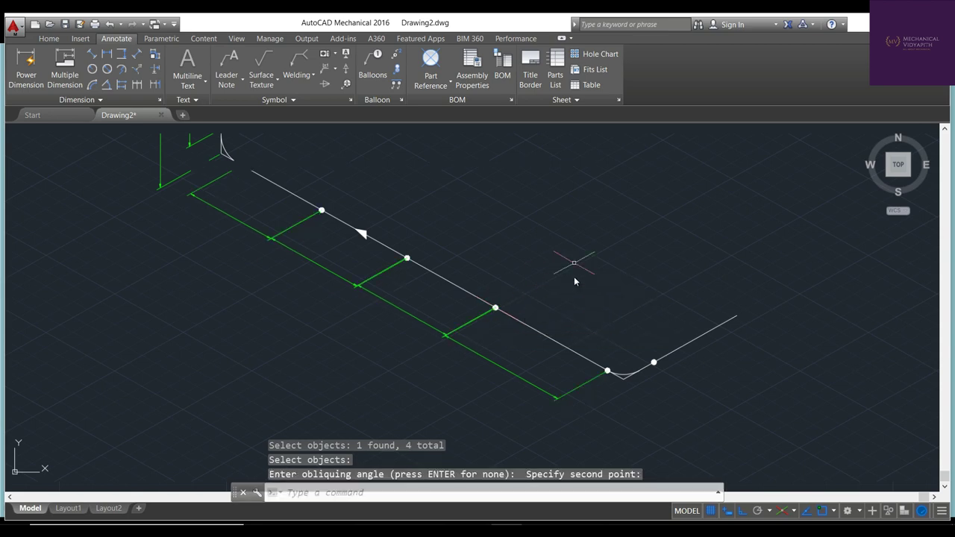
{"action": "scroll", "coordinate": [575, 281], "scroll_direction": "down", "scroll_amount": 2}
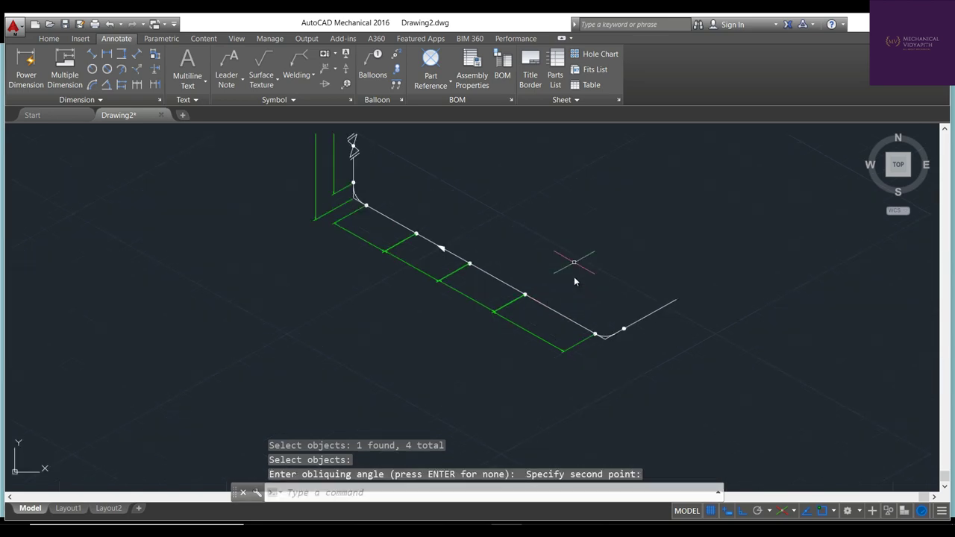
Zoom to show the whole drawing with Zoom All (Z, A)
{"action": "key", "text": "Escape"}
{"action": "type", "text": "z"}
{"action": "key", "text": "Return"}
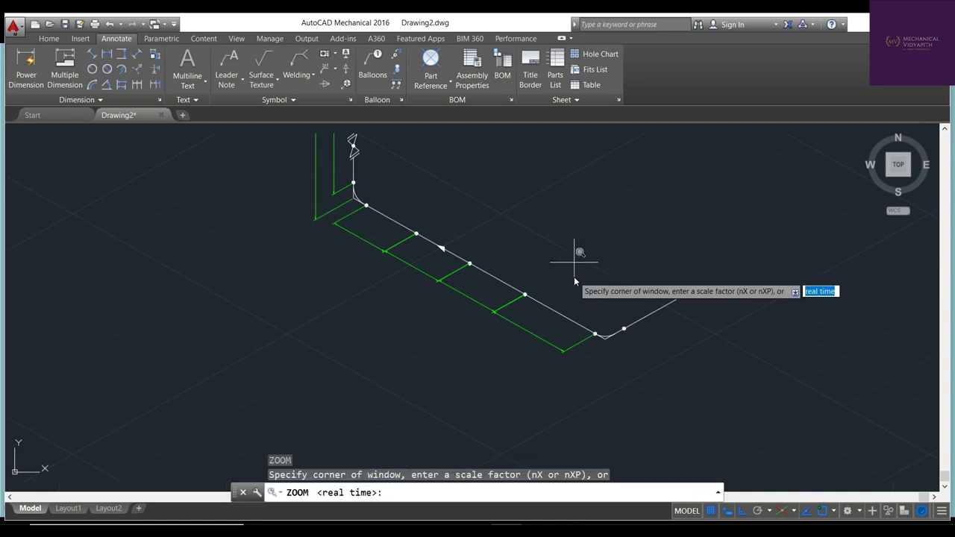
{"action": "type", "text": "a"}
{"action": "key", "text": "Return"}
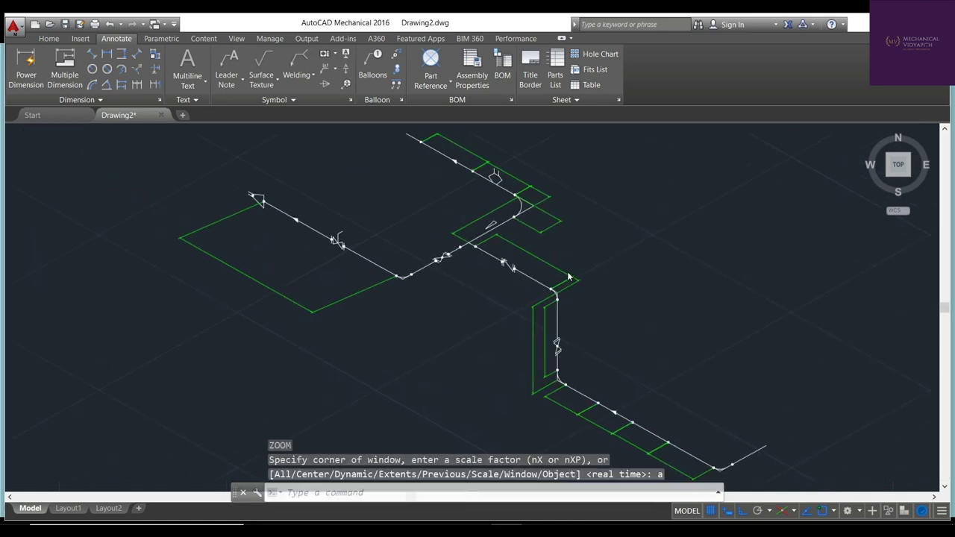
{"action": "scroll", "coordinate": [443, 294], "scroll_direction": "up", "scroll_amount": 2}
{"action": "scroll", "coordinate": [441, 298], "scroll_direction": "up", "scroll_amount": 2}
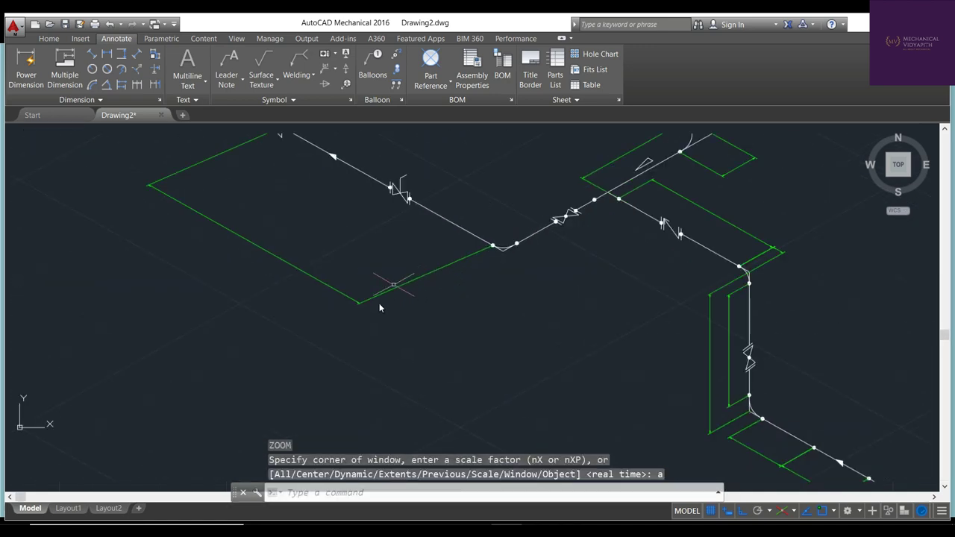
Re-oblique the upper-left pipe run's dimension to 30° along the pipe
{"action": "left_click", "coordinate": [89, 100]}
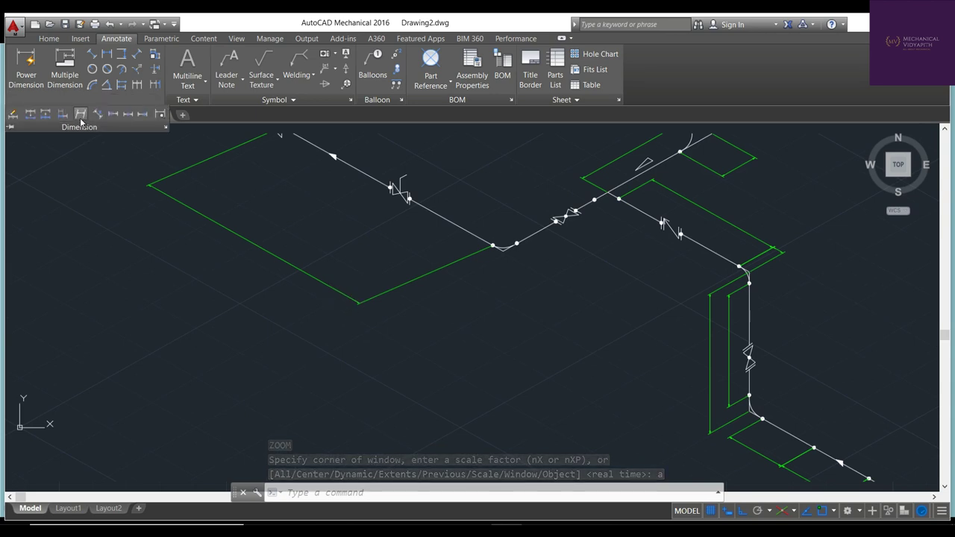
{"action": "left_click", "coordinate": [81, 113]}
{"action": "left_click", "coordinate": [306, 288]}
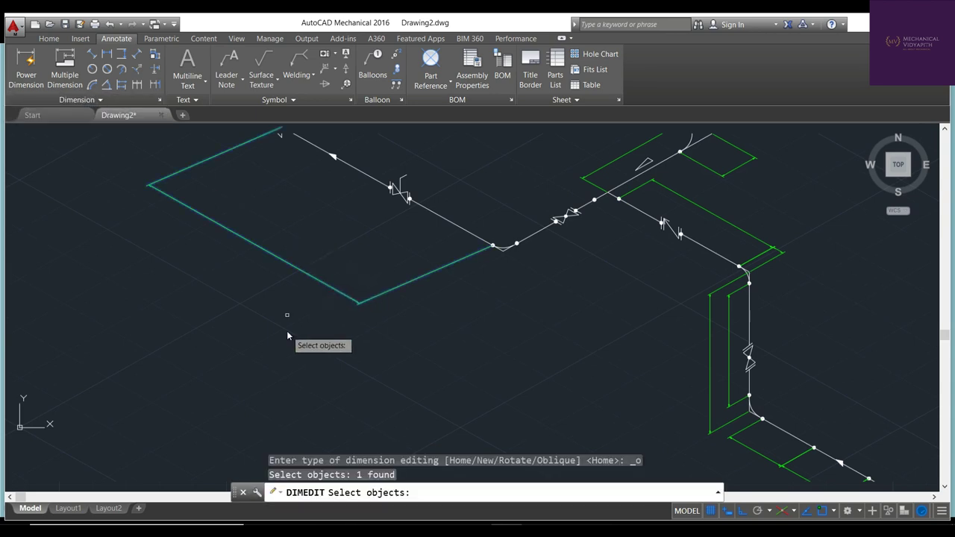
{"action": "key", "text": "Return"}
{"action": "left_click", "coordinate": [491, 256]}
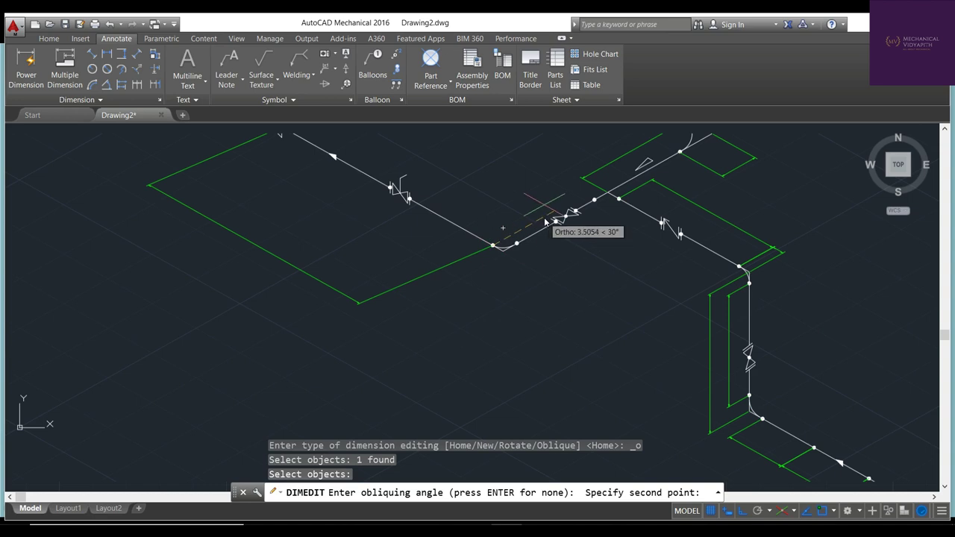
{"action": "key", "text": "Escape"}
{"action": "key", "text": "Escape"}
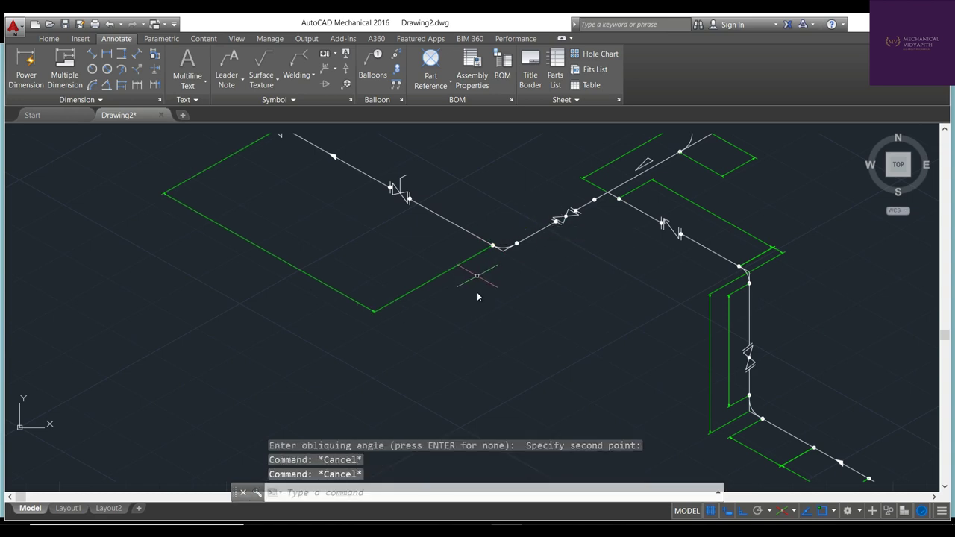
{"action": "scroll", "coordinate": [476, 292], "scroll_direction": "down", "scroll_amount": 2}
{"action": "scroll", "coordinate": [478, 293], "scroll_direction": "down", "scroll_amount": 2}
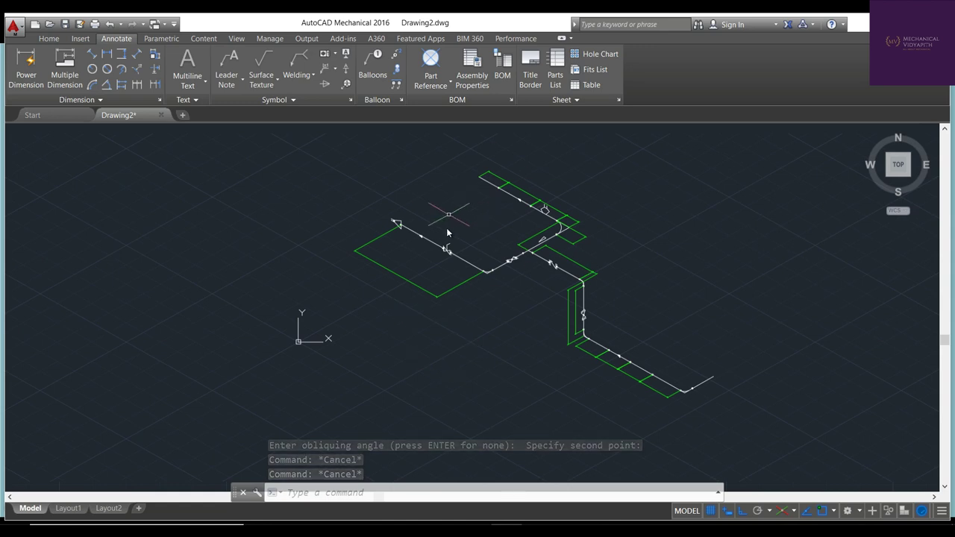
Draw a short line above the piping layout at the north mark
{"action": "left_click", "coordinate": [49, 38]}
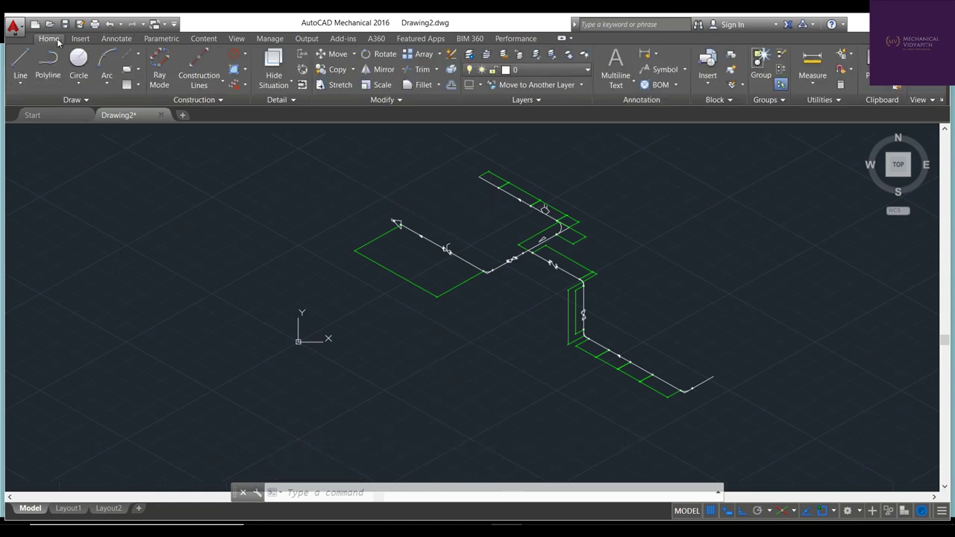
{"action": "left_click", "coordinate": [21, 63]}
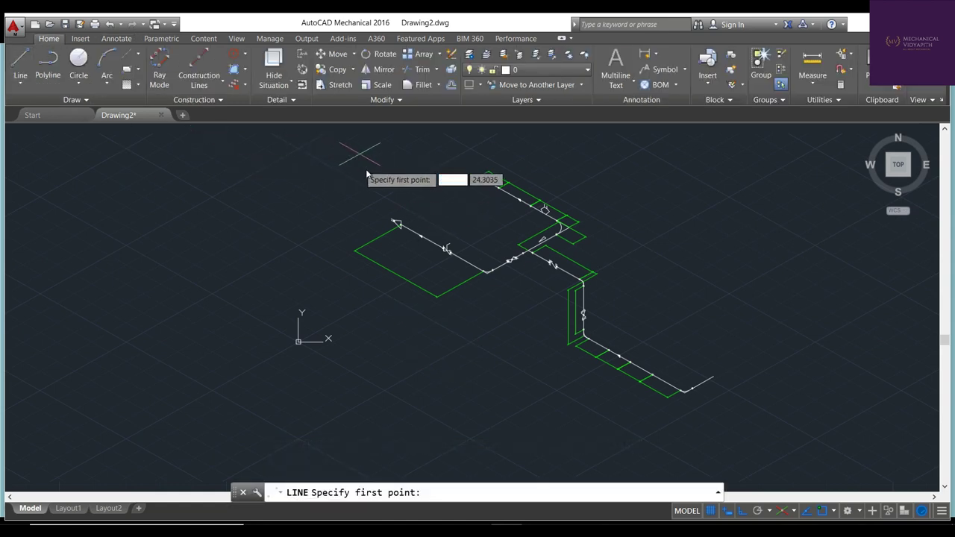
{"action": "left_click", "coordinate": [370, 175]}
{"action": "left_click", "coordinate": [314, 139]}
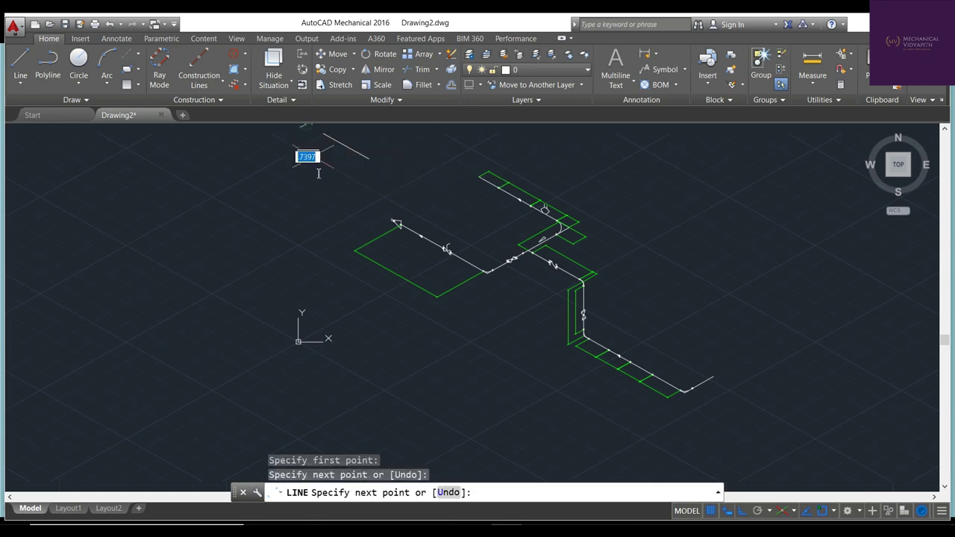
{"action": "key", "text": "Escape"}
{"action": "scroll", "coordinate": [319, 149], "scroll_direction": "down", "scroll_amount": 1}
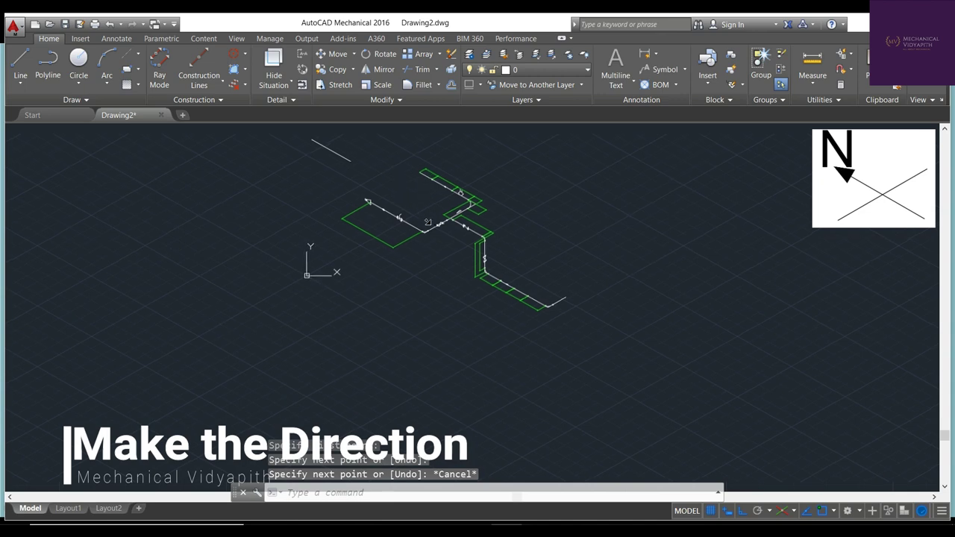
{"action": "middle_click_drag", "start_coordinate": [412, 199], "coordinate": [429, 226]}
Draw a second line crossing the first to form the X, and centre it in view
{"action": "left_click", "coordinate": [19, 55]}
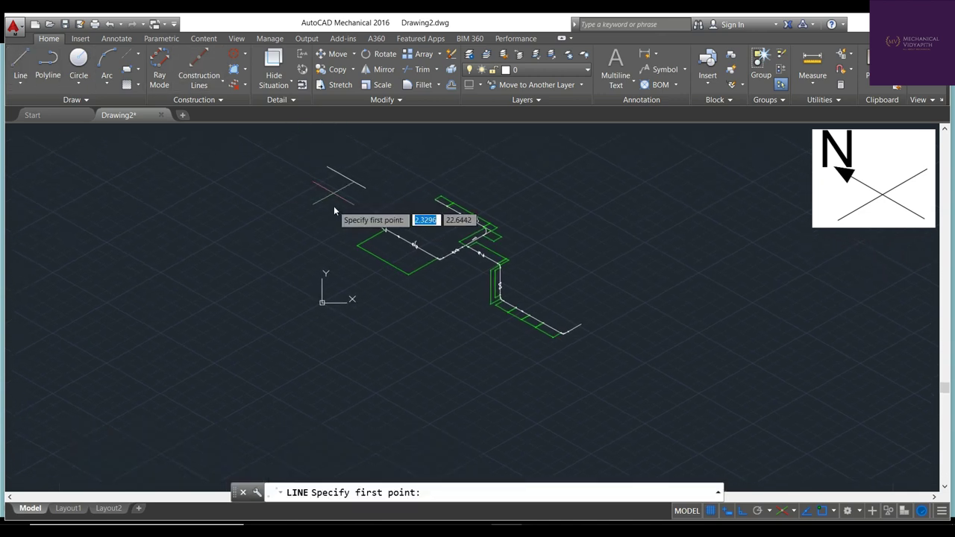
{"action": "left_click", "coordinate": [328, 188]}
{"action": "left_click", "coordinate": [365, 181]}
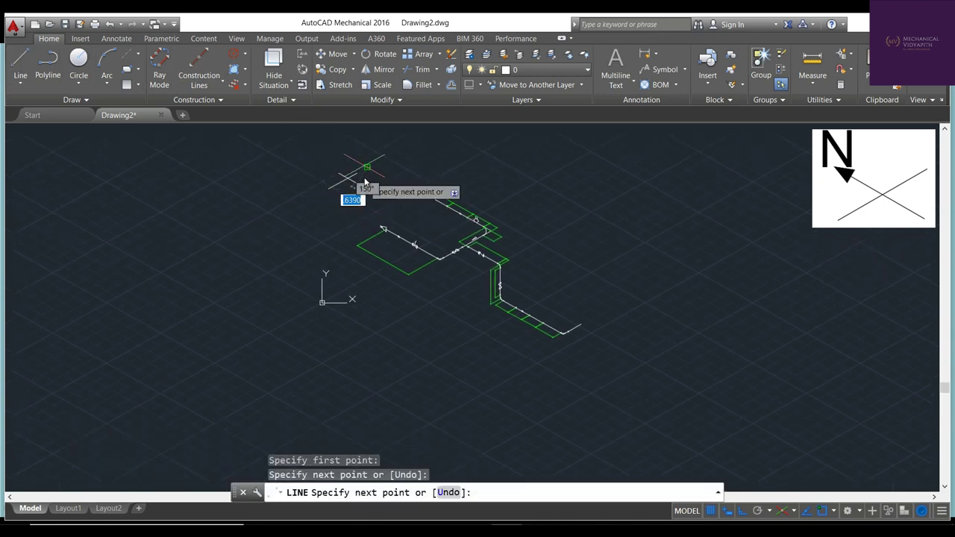
{"action": "key", "text": "Escape"}
{"action": "key", "text": "Escape"}
{"action": "scroll", "coordinate": [335, 179], "scroll_direction": "up", "scroll_amount": 5}
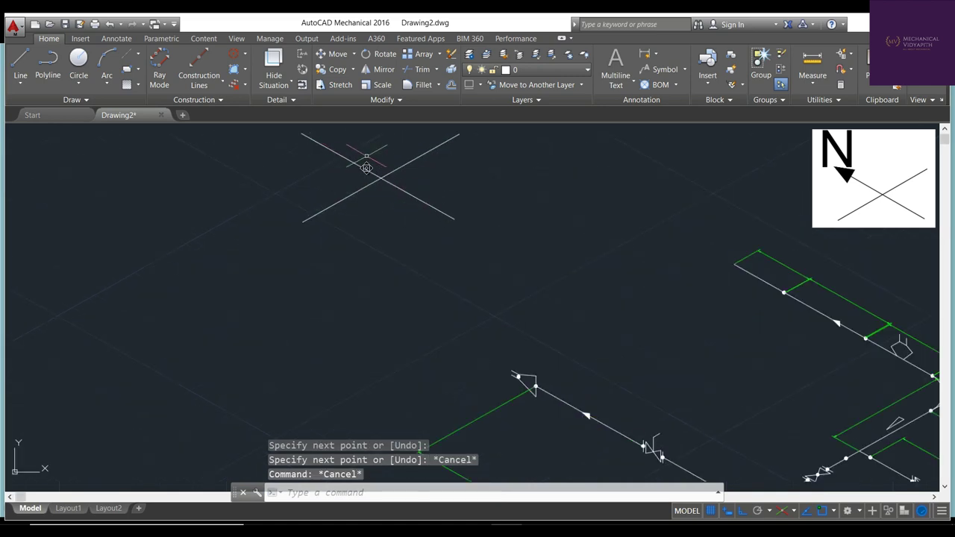
{"action": "middle_click_drag", "start_coordinate": [388, 208], "coordinate": [416, 279]}
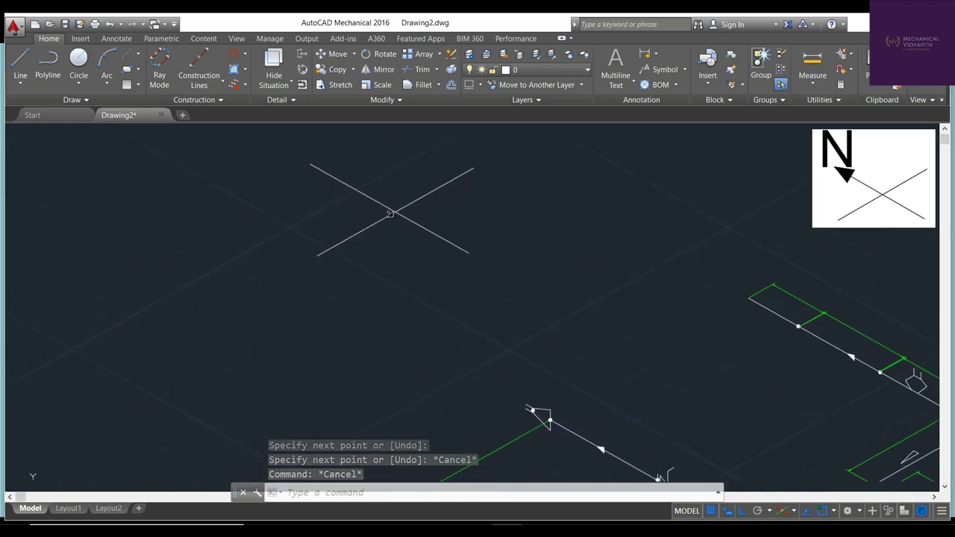
Draw an arrowhead barb from the X's upper-left end, with Ortho turned off
{"action": "left_click", "coordinate": [22, 65]}
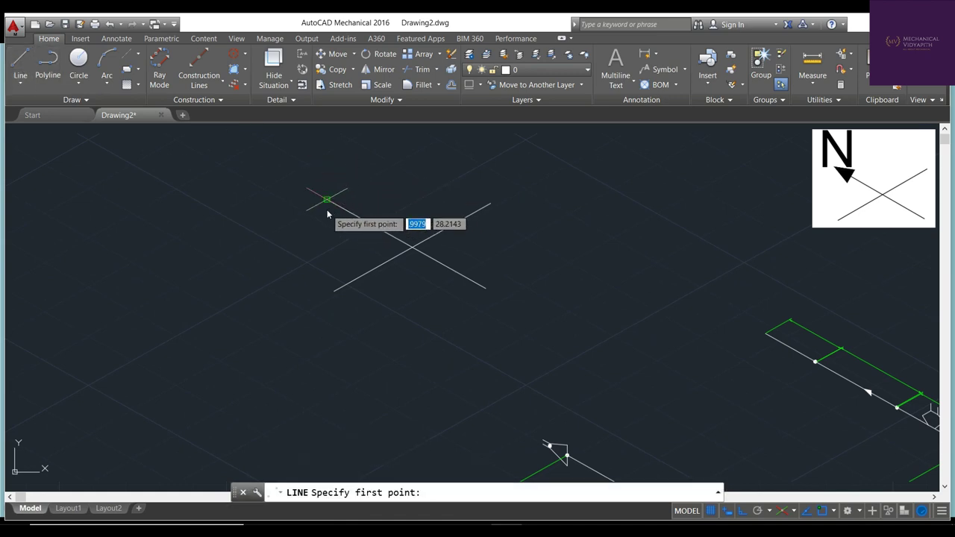
{"action": "left_click", "coordinate": [327, 213]}
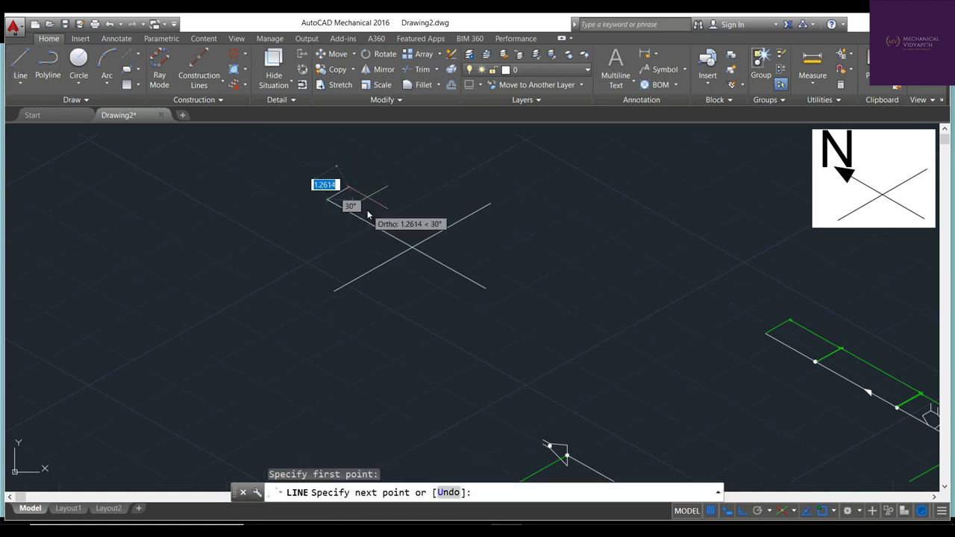
{"action": "key", "text": "F8"}
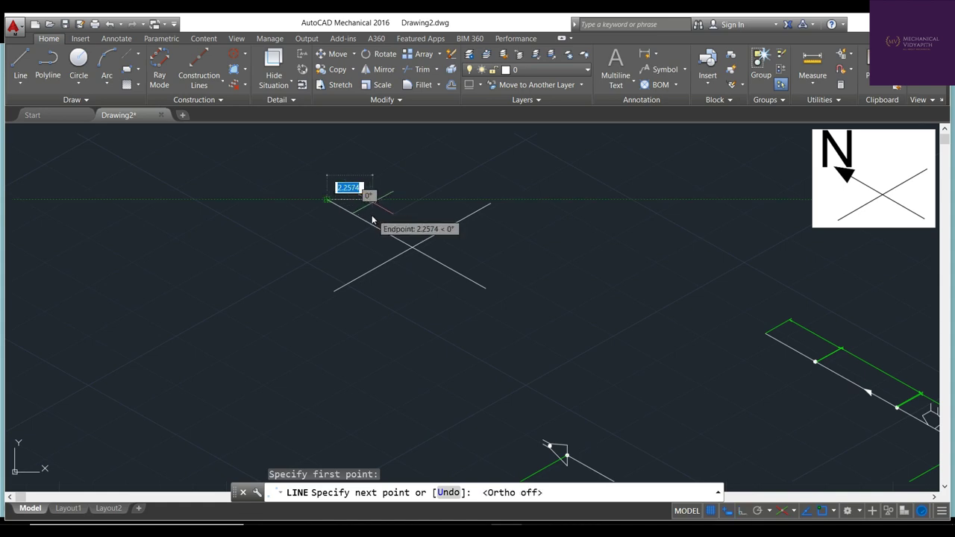
{"action": "left_click", "coordinate": [363, 222]}
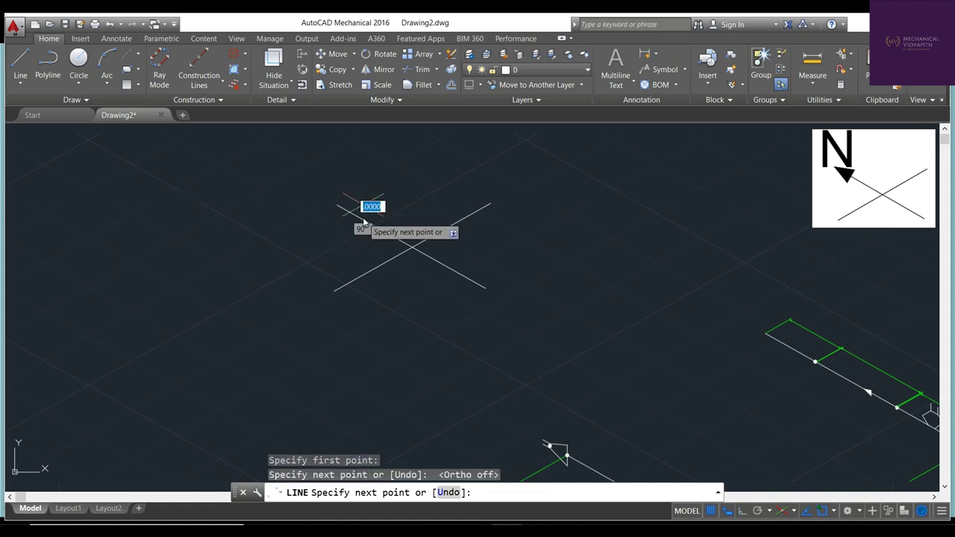
{"action": "key", "text": "Escape"}
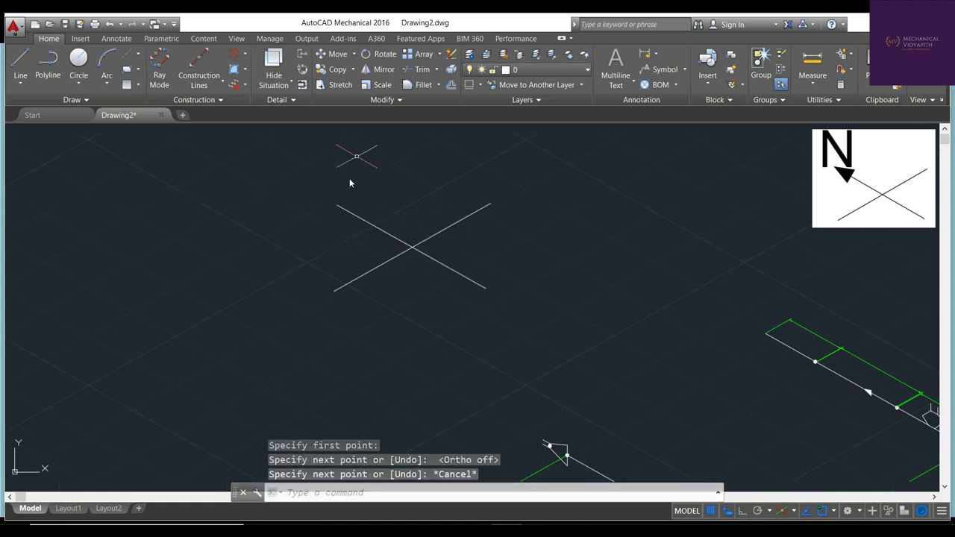
Erase the stray short line near the arrow tip
{"action": "left_click", "coordinate": [21, 60]}
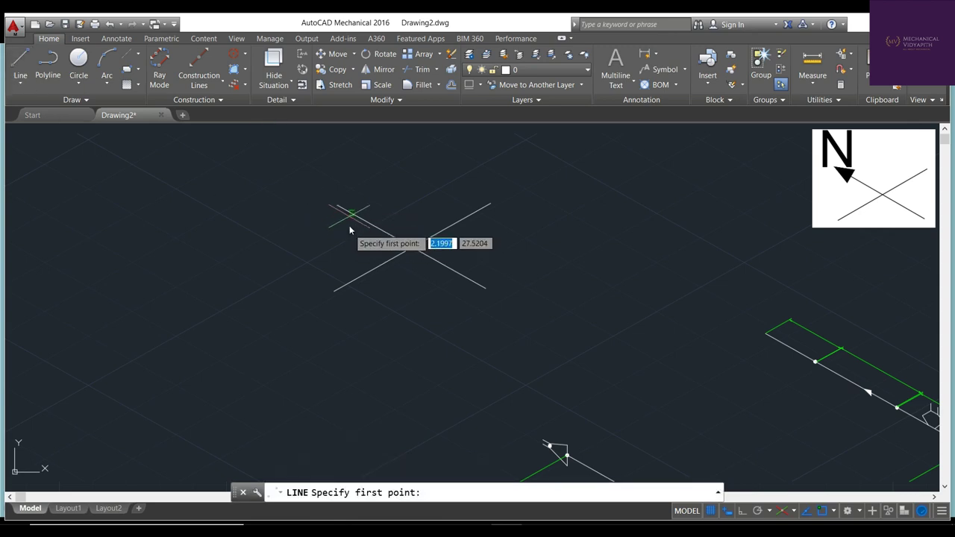
{"action": "left_click", "coordinate": [336, 217]}
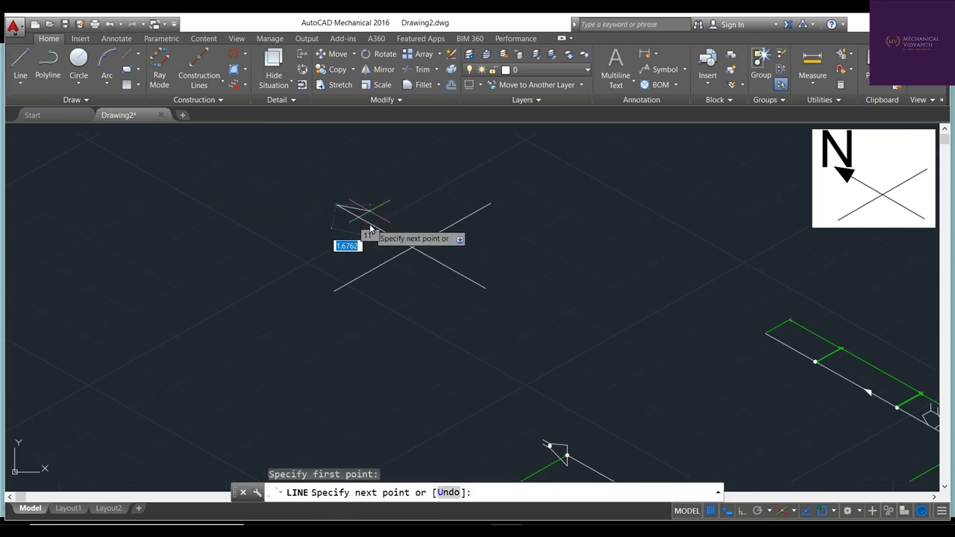
{"action": "key", "text": "Escape"}
{"action": "scroll", "coordinate": [350, 220], "scroll_direction": "up", "scroll_amount": 4}
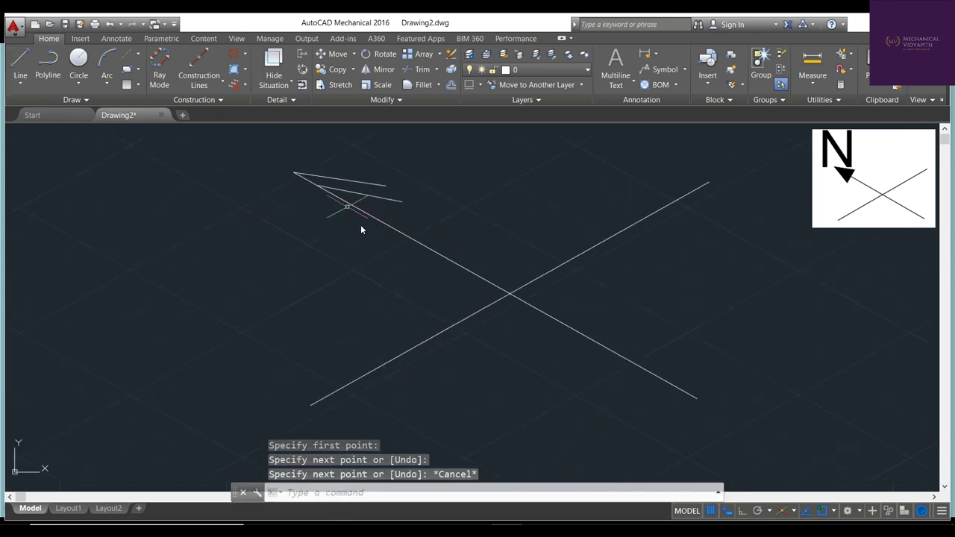
{"action": "left_click", "coordinate": [372, 211]}
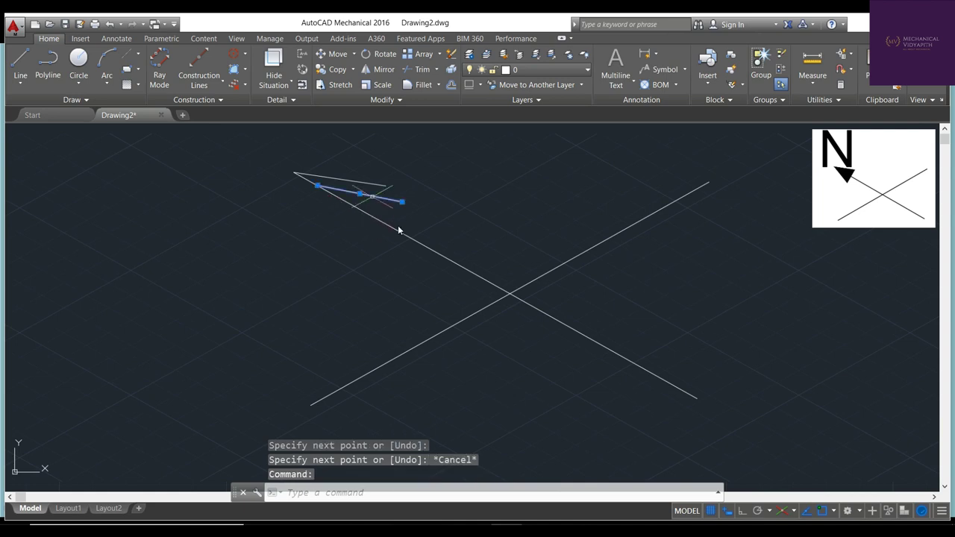
{"action": "key", "text": "Delete"}
{"action": "key", "text": "Escape"}
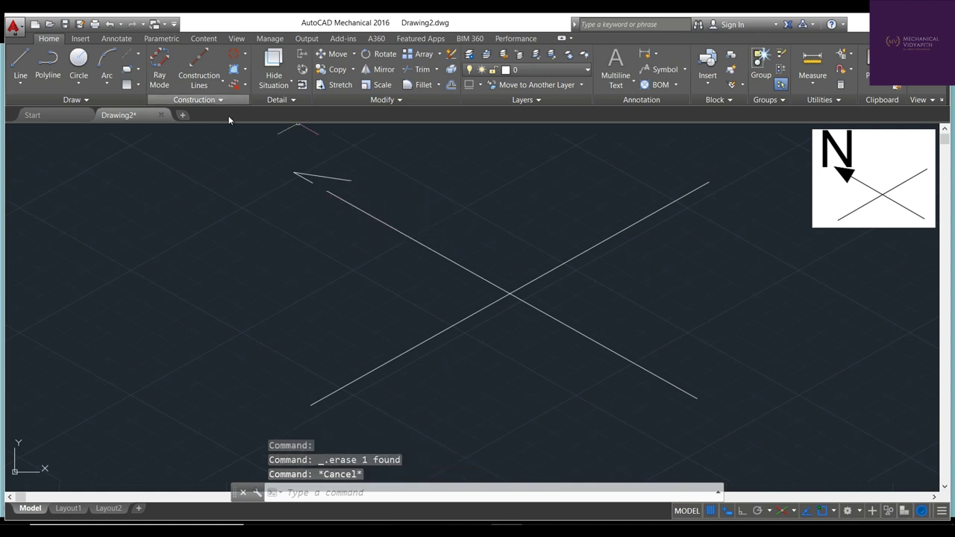
{"action": "left_click", "coordinate": [369, 499]}
{"action": "type", "text": "mi"}
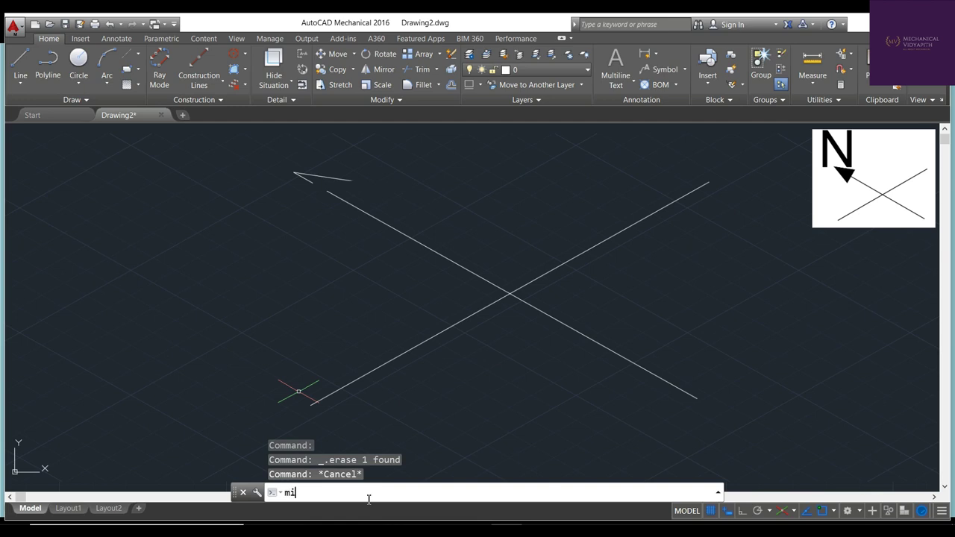
{"action": "type", "text": "rror"}
{"action": "key", "text": "Return"}
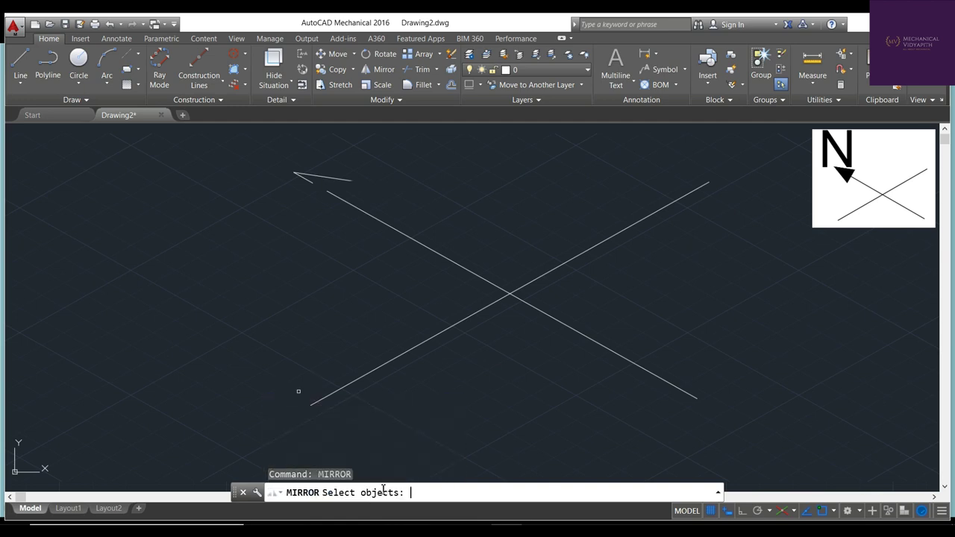
{"action": "left_click", "coordinate": [332, 178]}
{"action": "key", "text": "Return"}
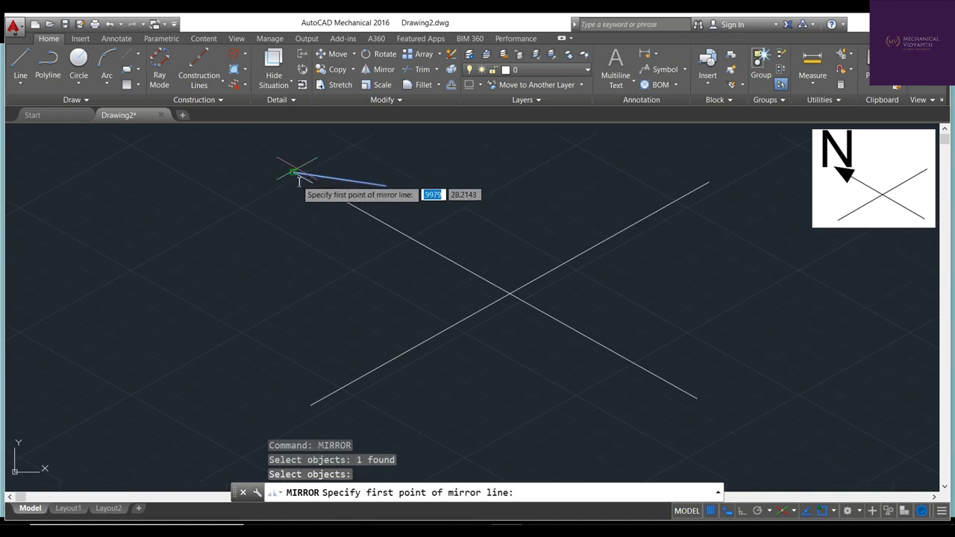
{"action": "left_click", "coordinate": [296, 176]}
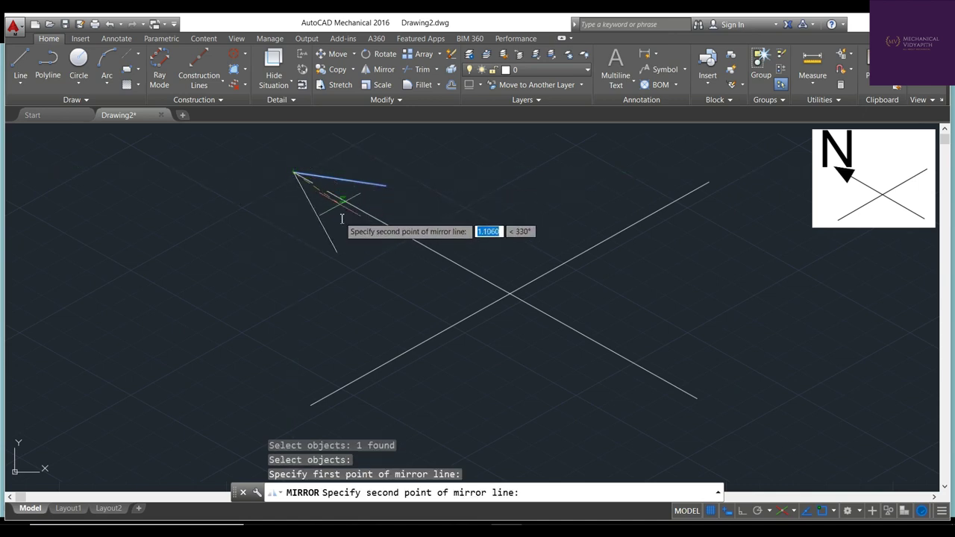
{"action": "left_click", "coordinate": [347, 221]}
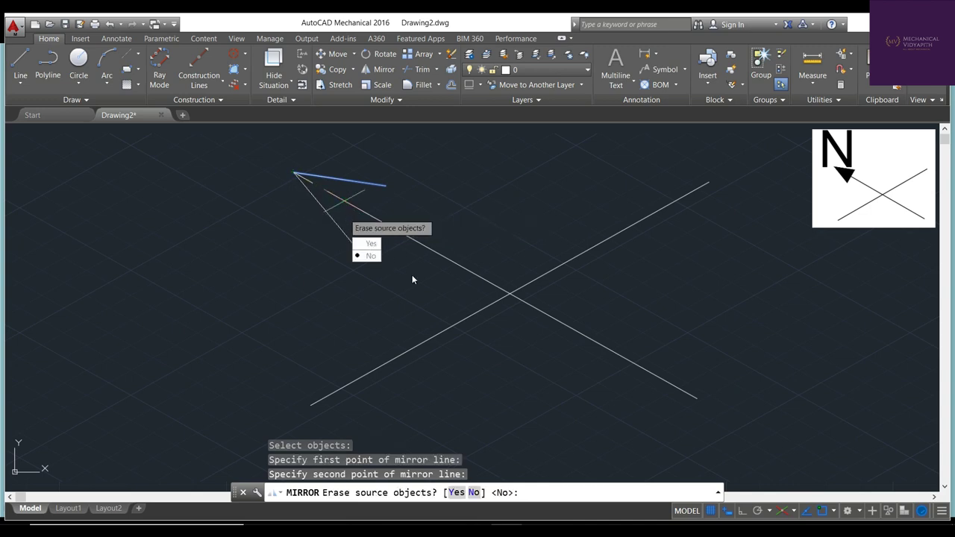
{"action": "key", "text": "Escape"}
{"action": "scroll", "coordinate": [318, 208], "scroll_direction": "up", "scroll_amount": 3}
{"action": "scroll", "coordinate": [341, 197], "scroll_direction": "up", "scroll_amount": 1}
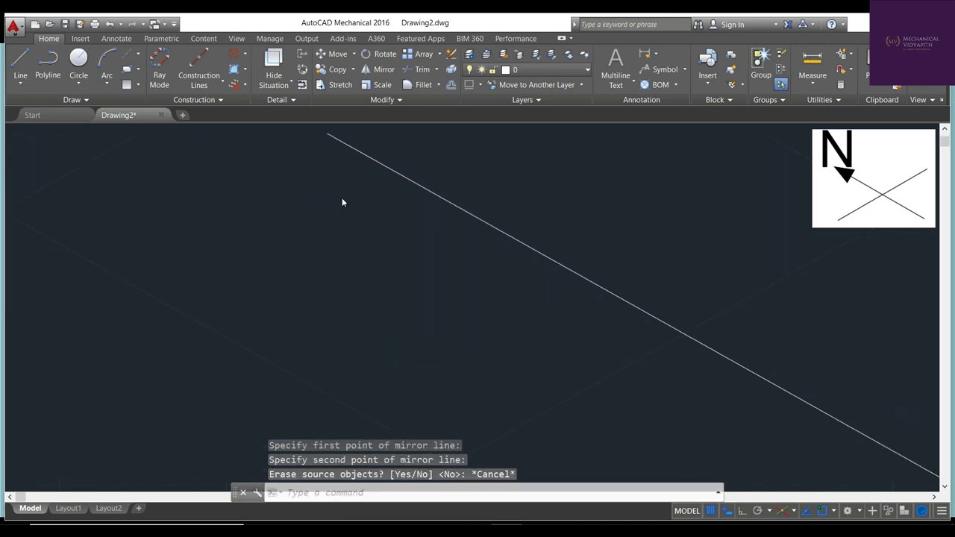
{"action": "scroll", "coordinate": [366, 214], "scroll_direction": "down", "scroll_amount": 5}
{"action": "scroll", "coordinate": [326, 182], "scroll_direction": "up", "scroll_amount": 2}
{"action": "scroll", "coordinate": [326, 183], "scroll_direction": "down", "scroll_amount": 6}
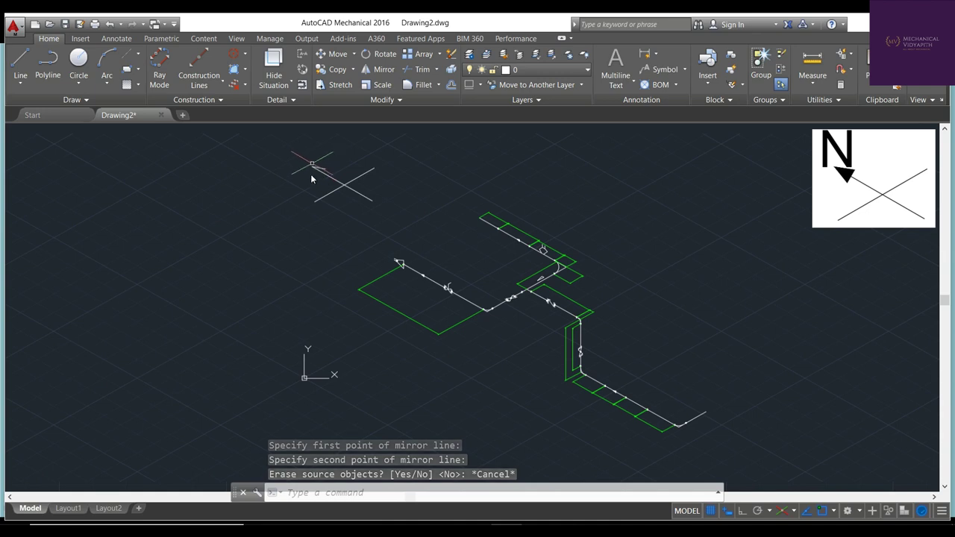
{"action": "key", "text": "Escape"}
{"action": "key", "text": "Escape"}
{"action": "key", "text": "Escape"}
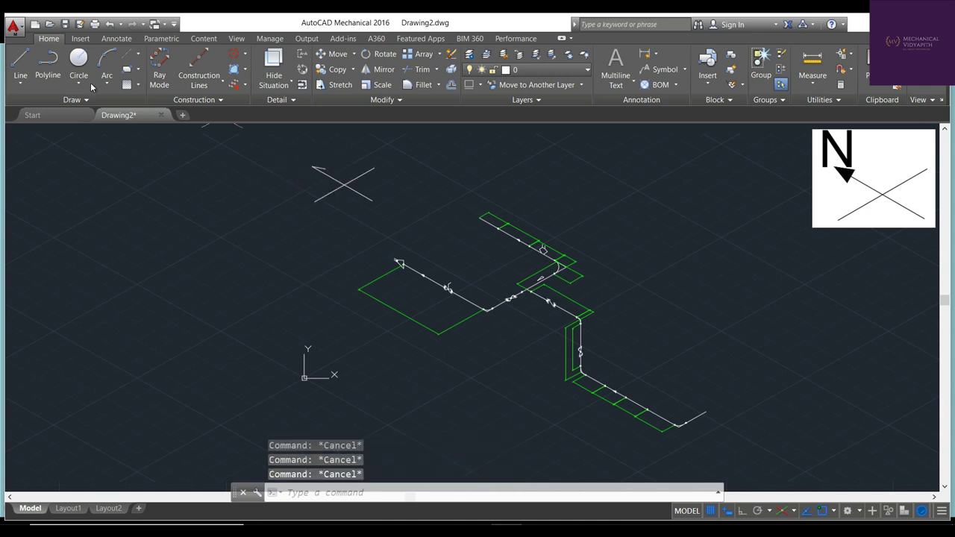
{"action": "left_click", "coordinate": [20, 61]}
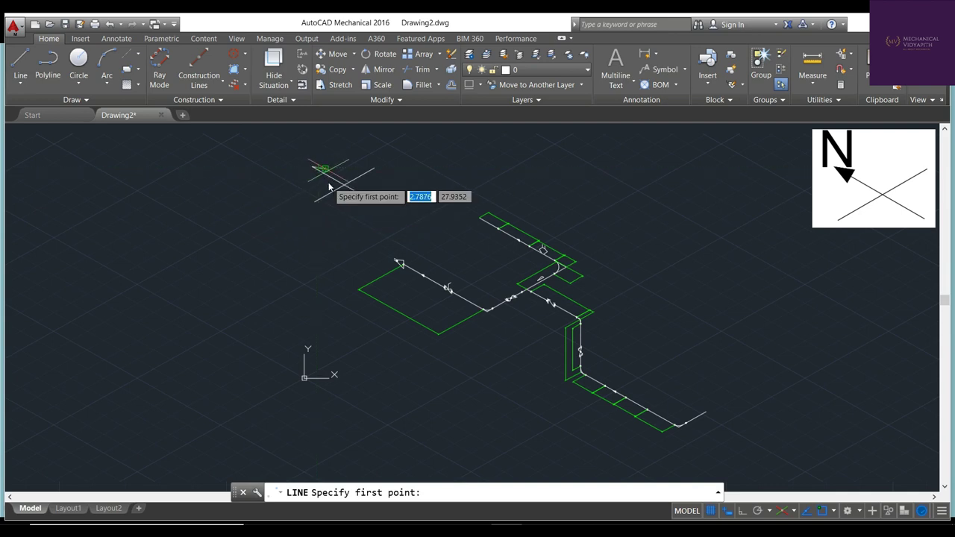
{"action": "left_click", "coordinate": [328, 186]}
{"action": "scroll", "coordinate": [317, 193], "scroll_direction": "up", "scroll_amount": 3}
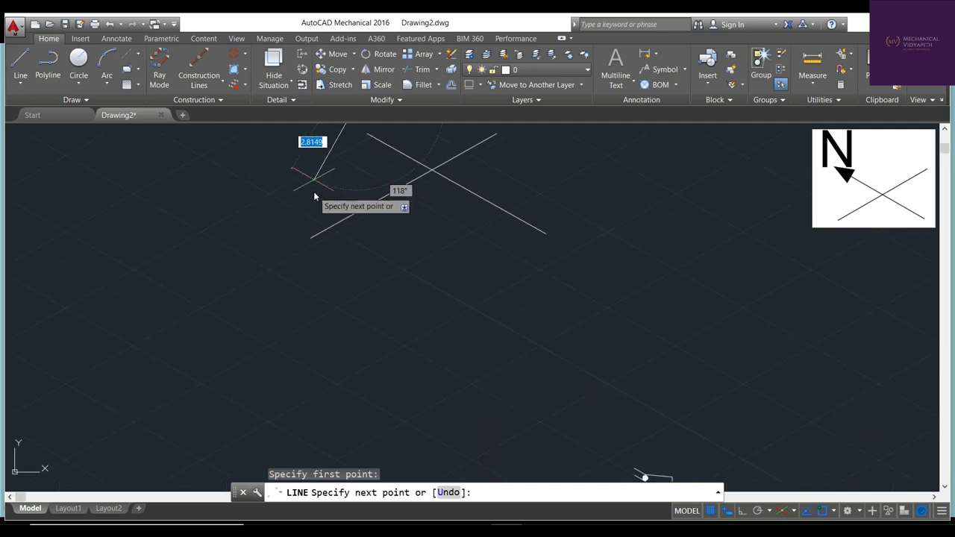
{"action": "scroll", "coordinate": [325, 161], "scroll_direction": "down", "scroll_amount": 5}
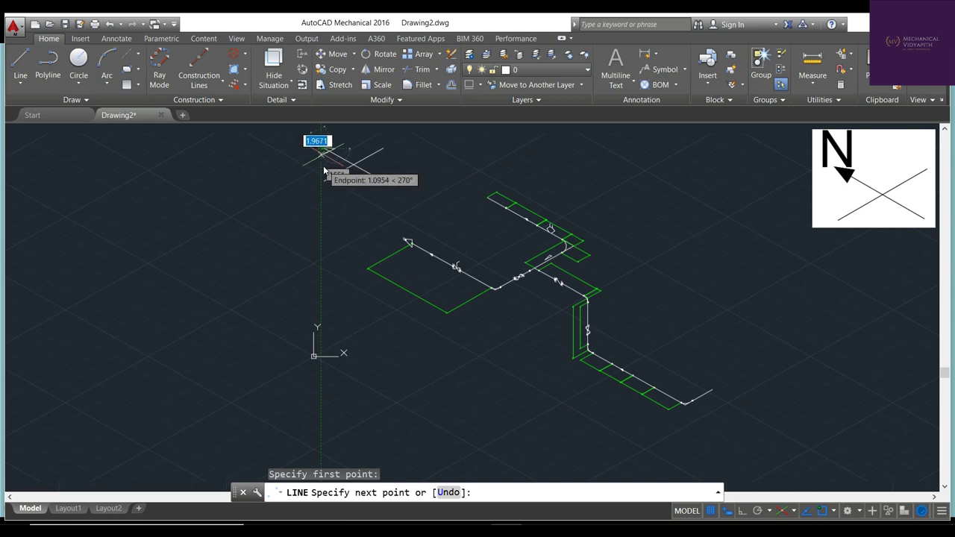
{"action": "scroll", "coordinate": [324, 168], "scroll_direction": "up", "scroll_amount": 6}
{"action": "scroll", "coordinate": [324, 171], "scroll_direction": "down", "scroll_amount": 3}
{"action": "key", "text": "Escape"}
{"action": "key", "text": "Escape"}
{"action": "key", "text": "Escape"}
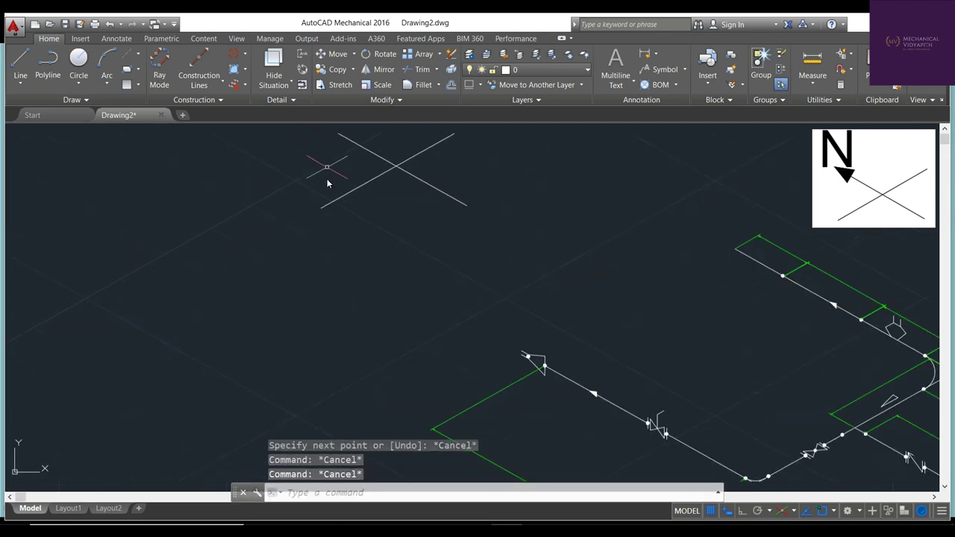
{"action": "middle_click_drag", "start_coordinate": [327, 179], "coordinate": [339, 238]}
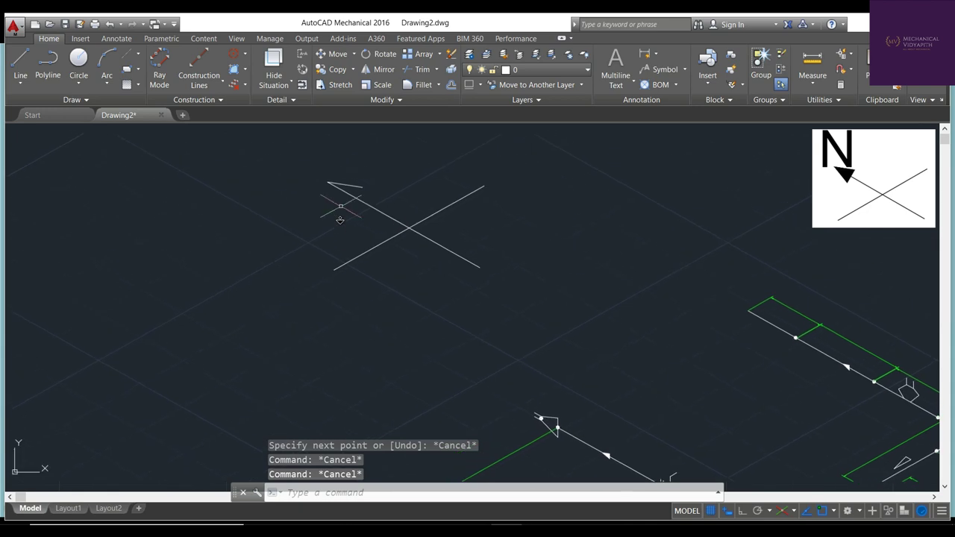
{"action": "left_click", "coordinate": [335, 193]}
{"action": "left_click", "coordinate": [343, 210]}
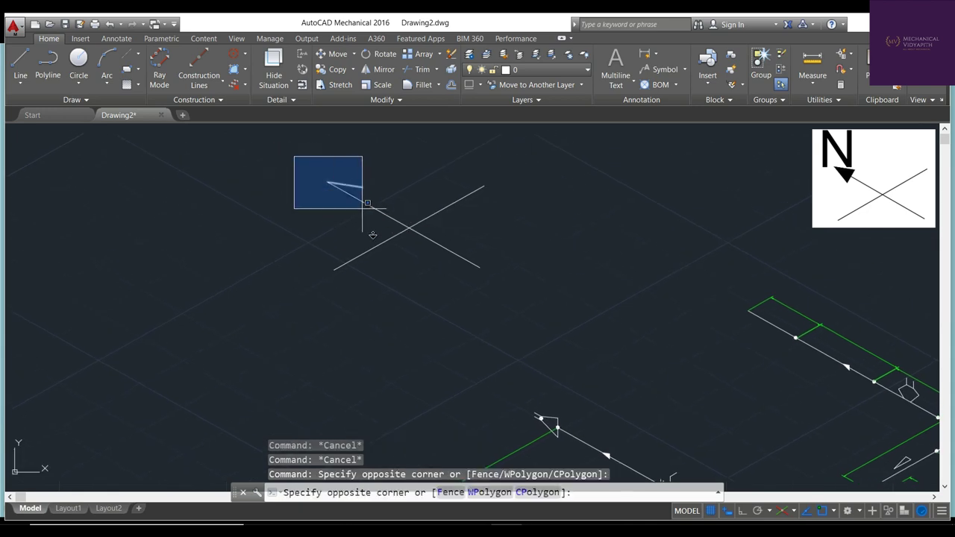
{"action": "left_click_drag", "start_coordinate": [294, 156], "coordinate": [458, 273]}
{"action": "left_click", "coordinate": [296, 152]}
{"action": "left_click", "coordinate": [504, 270]}
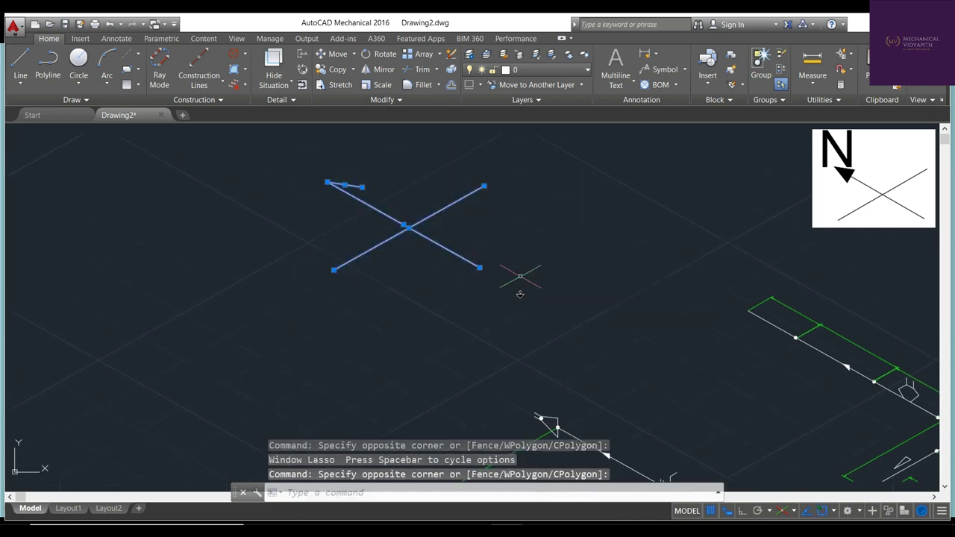
{"action": "key", "text": "Escape"}
{"action": "key", "text": "Escape"}
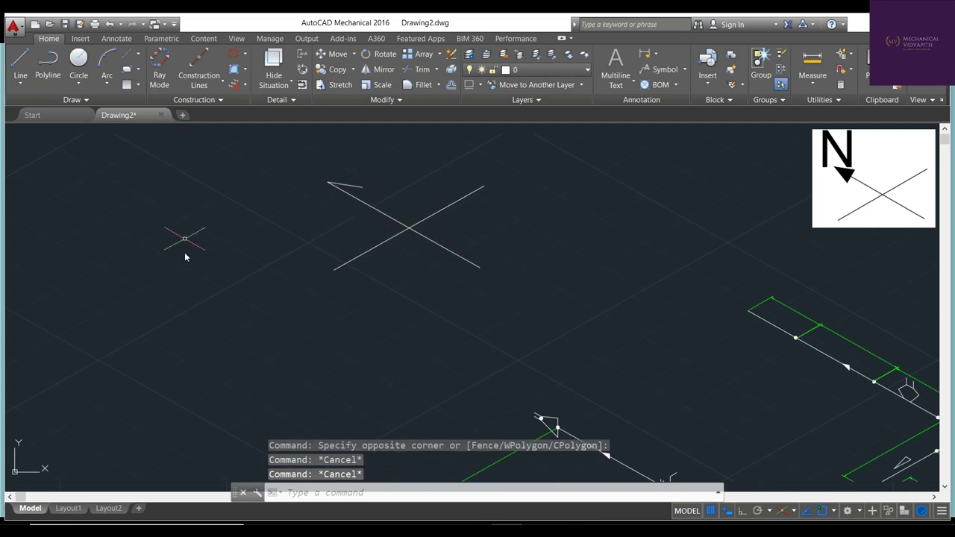
Mirror the short arrow stroke about the tip-to-intersection axis, keeping the original, and begin a closing line
{"action": "type", "text": "mirror"}
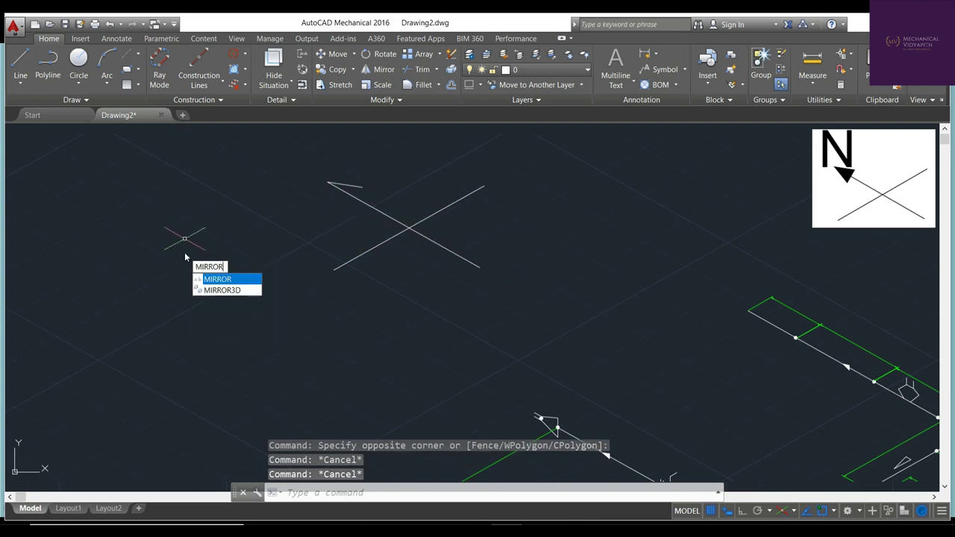
{"action": "key", "text": "Return"}
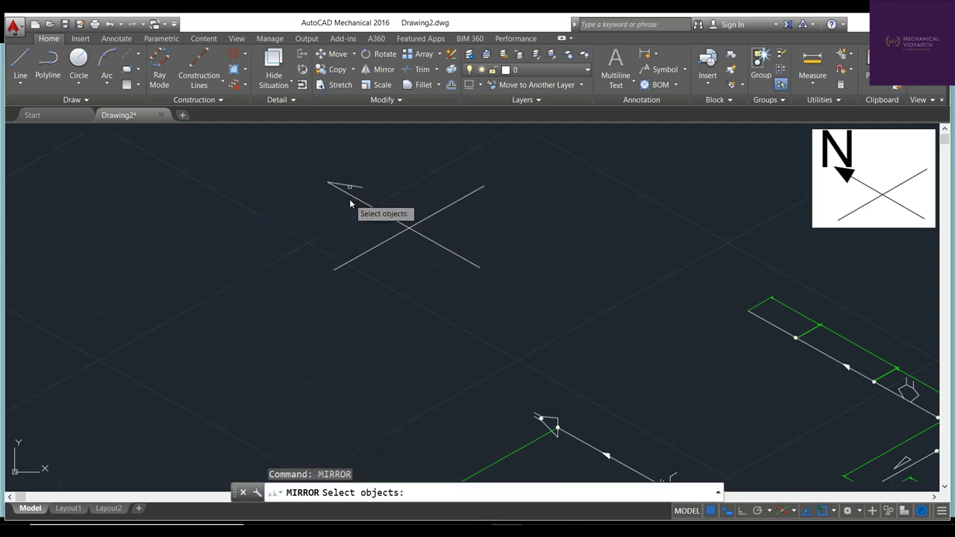
{"action": "left_click", "coordinate": [349, 199]}
{"action": "key", "text": "Return"}
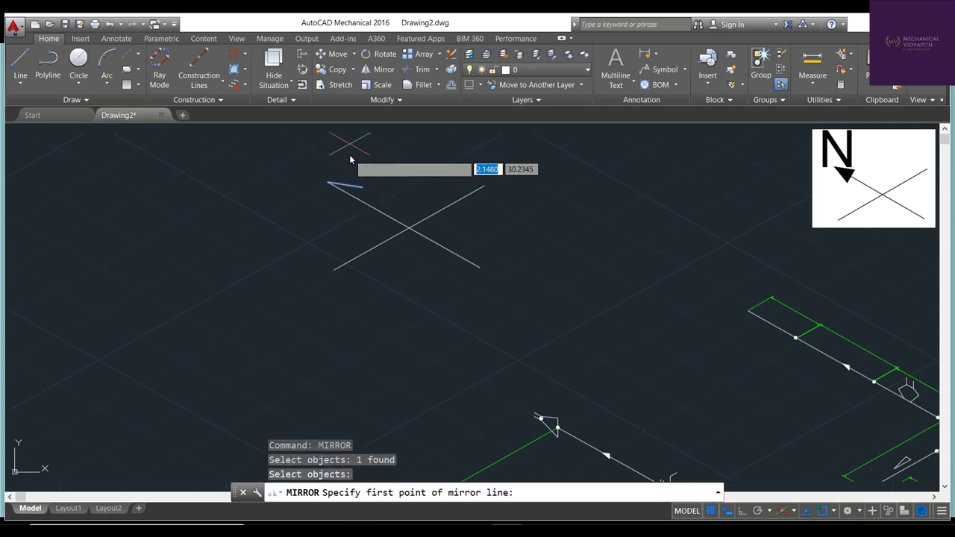
{"action": "left_click", "coordinate": [329, 183]}
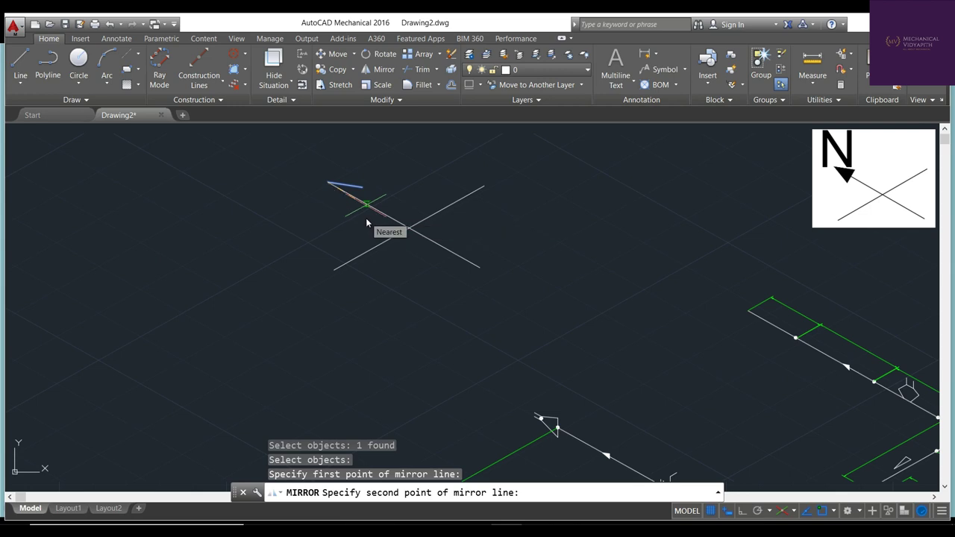
{"action": "left_click", "coordinate": [410, 242]}
{"action": "left_click", "coordinate": [443, 287]}
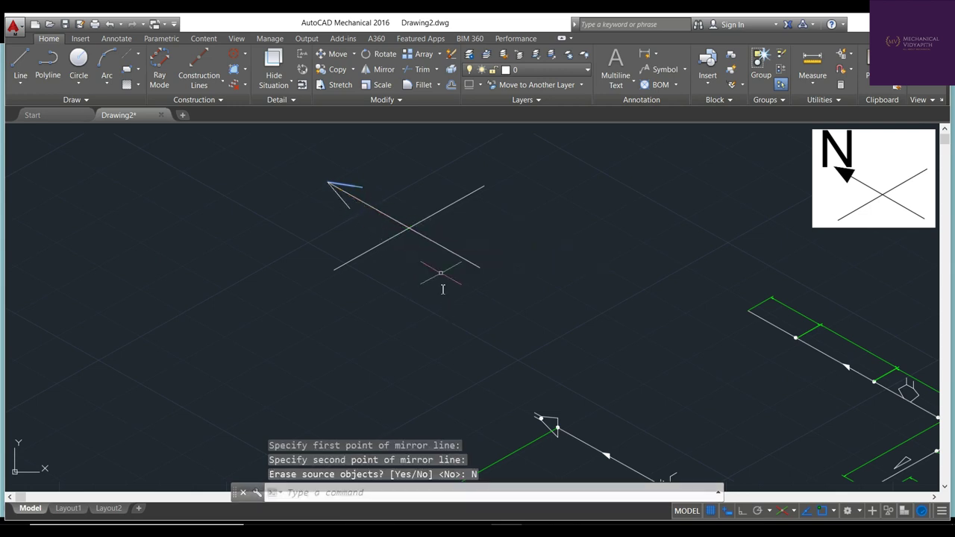
{"action": "left_click", "coordinate": [20, 64]}
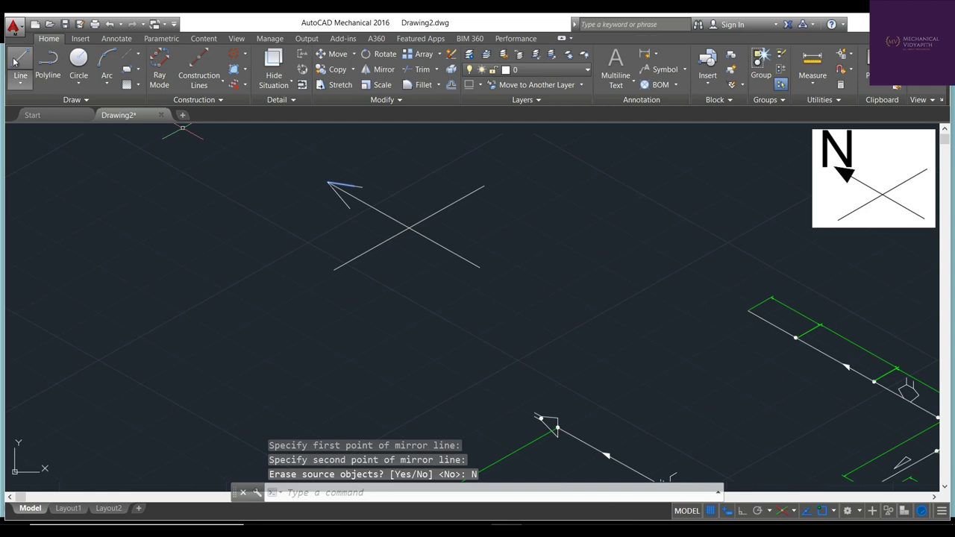
{"action": "left_click", "coordinate": [353, 226]}
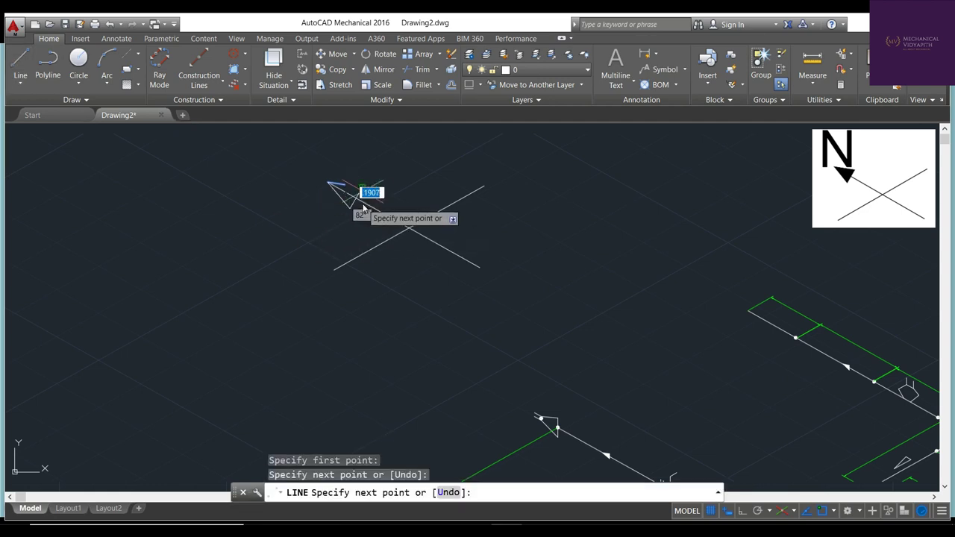
Fill the arrowhead triangle with a SOLID fill, then zoom out
{"action": "key", "text": "Escape"}
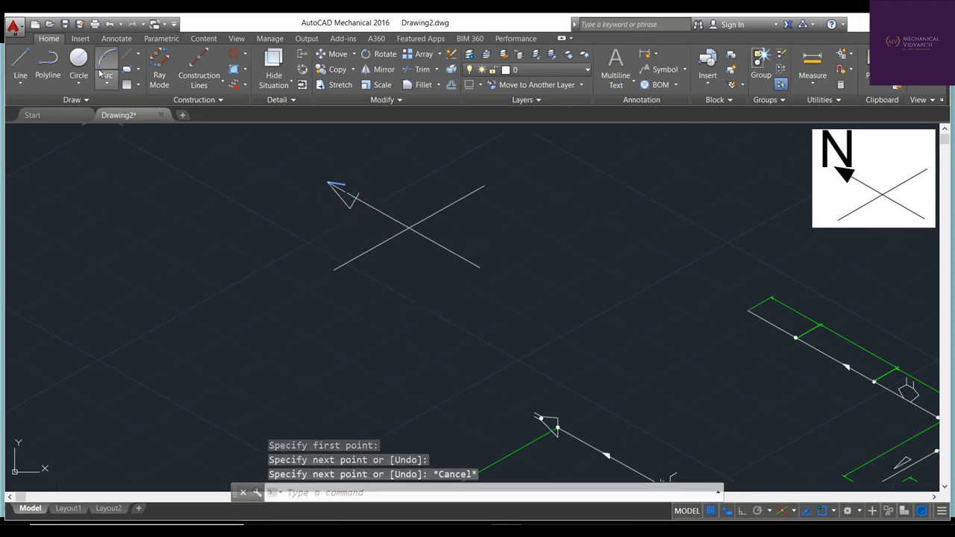
{"action": "type", "text": "soli"}
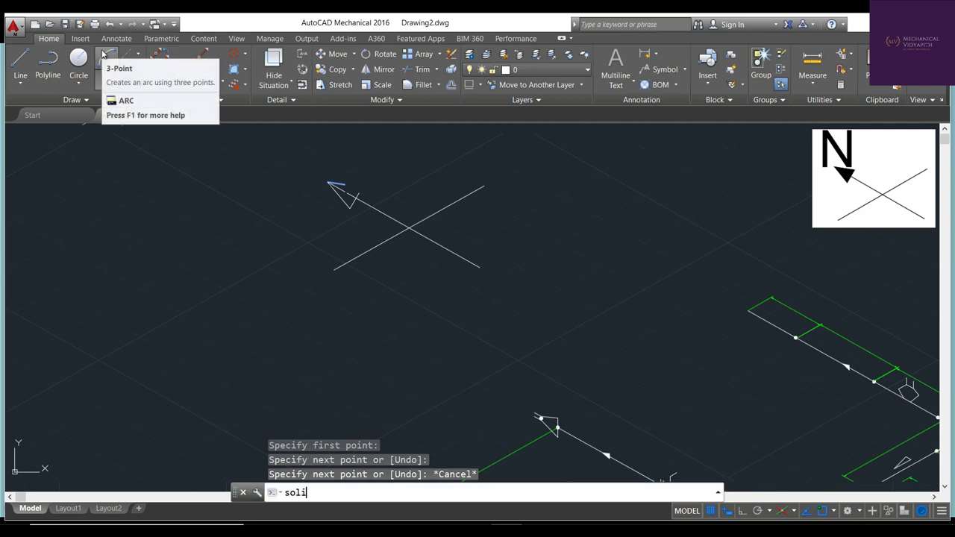
{"action": "type", "text": "dfill"}
{"action": "key", "text": "Return"}
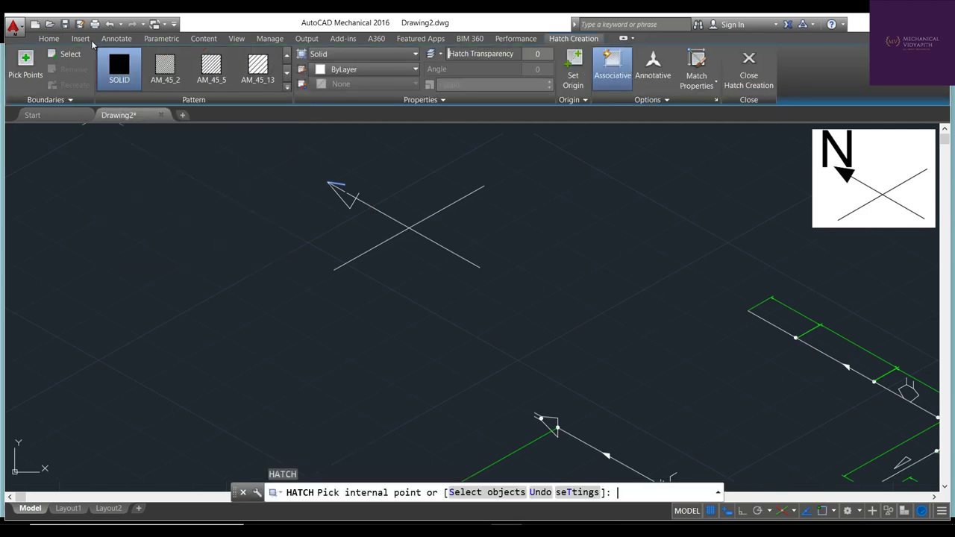
{"action": "left_click", "coordinate": [347, 203]}
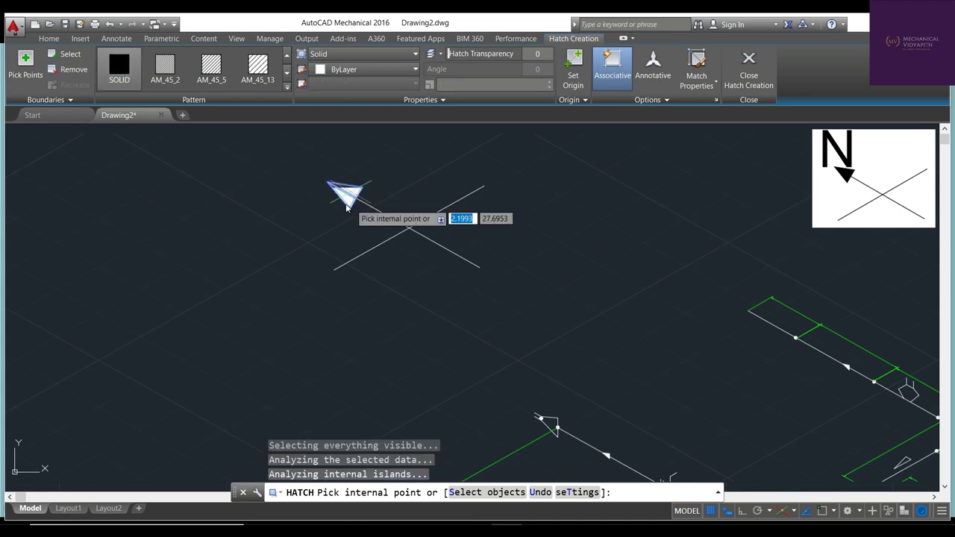
{"action": "key", "text": "Return"}
{"action": "scroll", "coordinate": [348, 219], "scroll_direction": "down", "scroll_amount": 2}
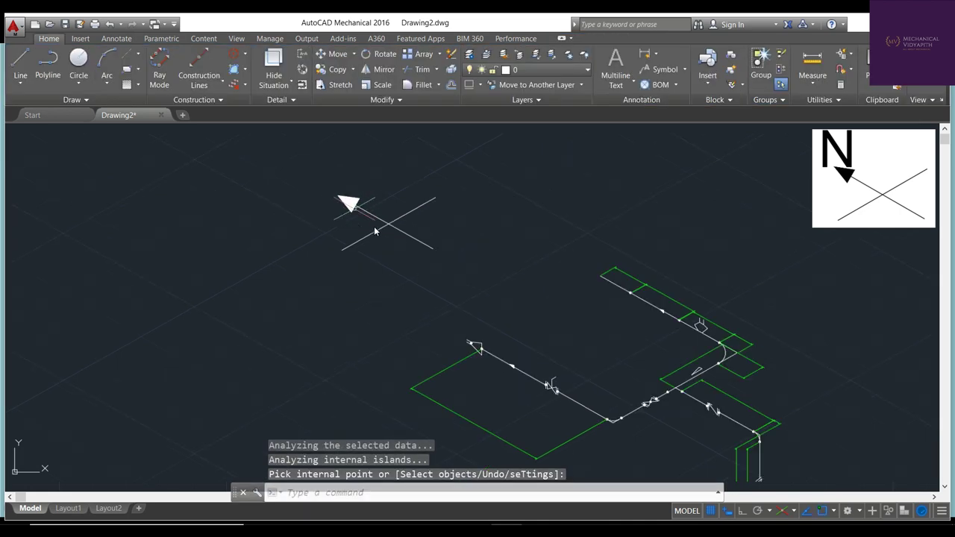
{"action": "scroll", "coordinate": [374, 226], "scroll_direction": "down", "scroll_amount": 3}
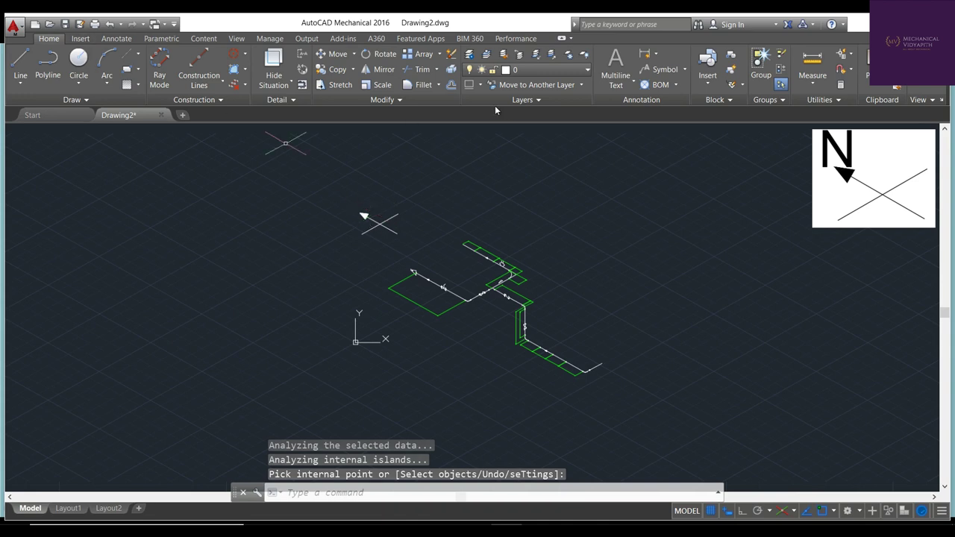
Place a multiline text letter 'N' above the arrow with text height 5
{"action": "left_click", "coordinate": [326, 196]}
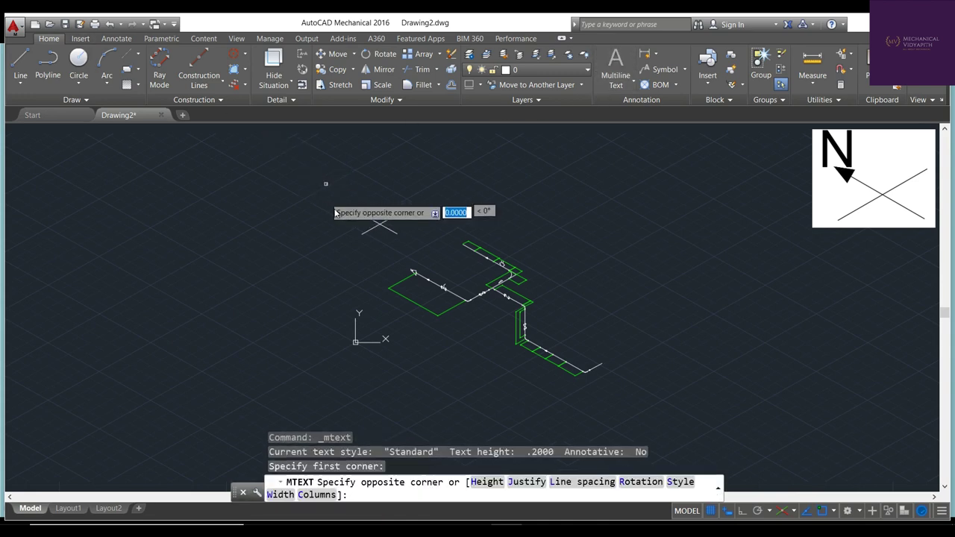
{"action": "left_click", "coordinate": [376, 212]}
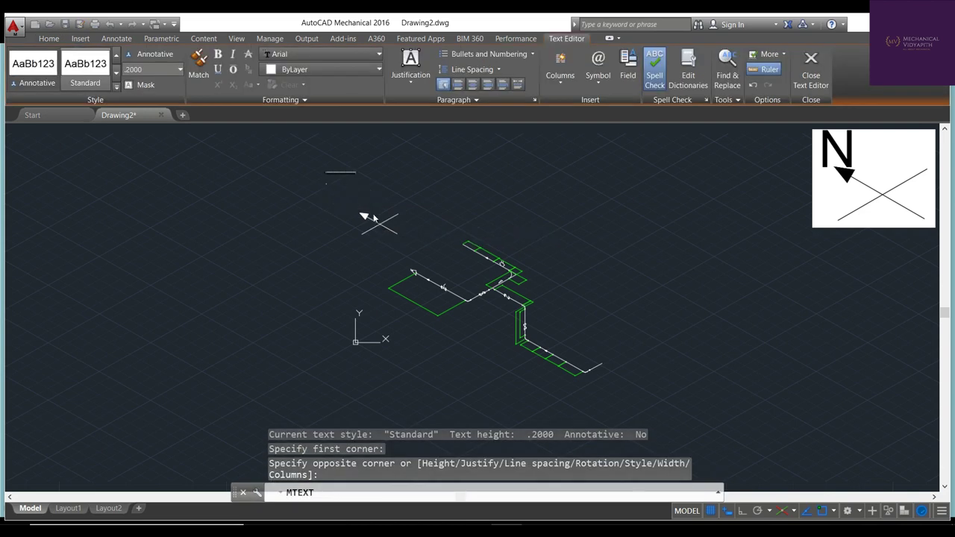
{"action": "type", "text": "N"}
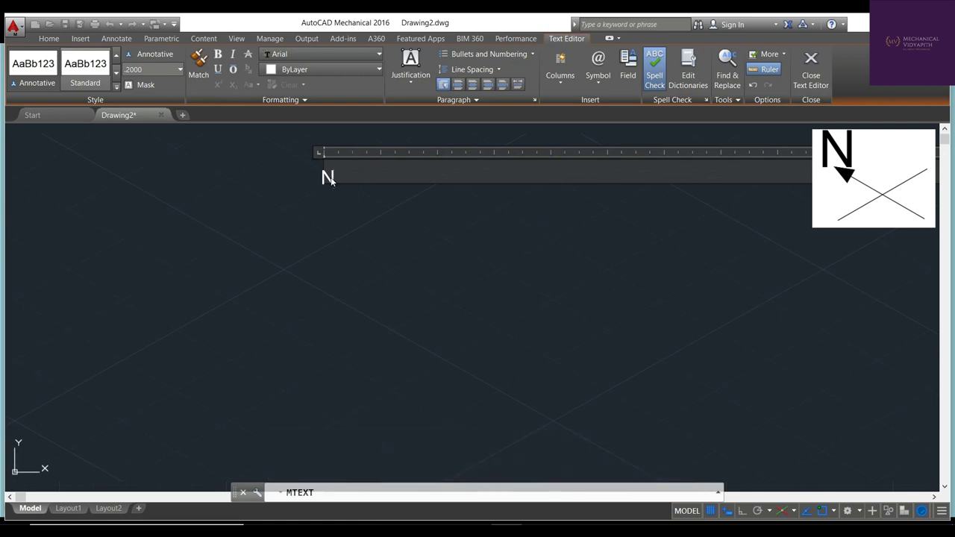
{"action": "double_click", "coordinate": [330, 177]}
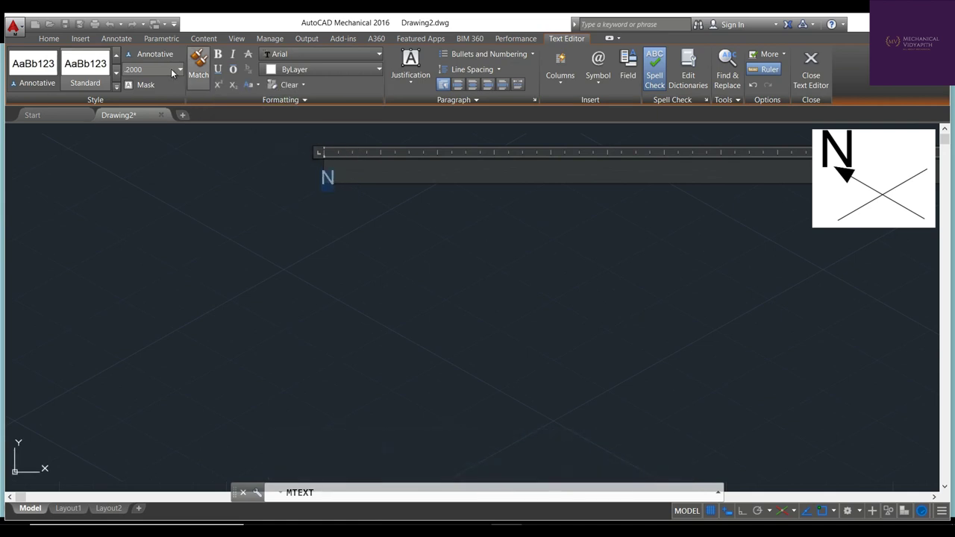
{"action": "type", "text": "5"}
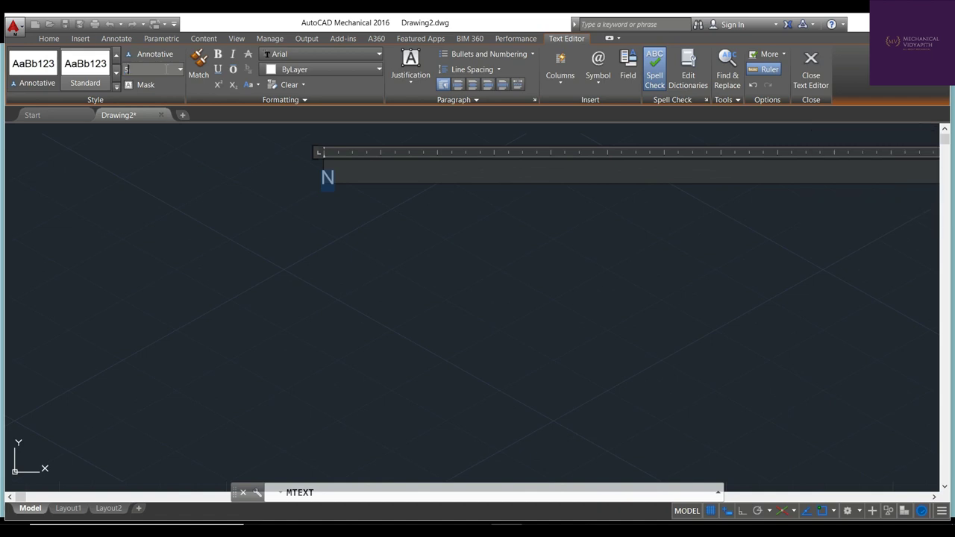
{"action": "key", "text": "Return"}
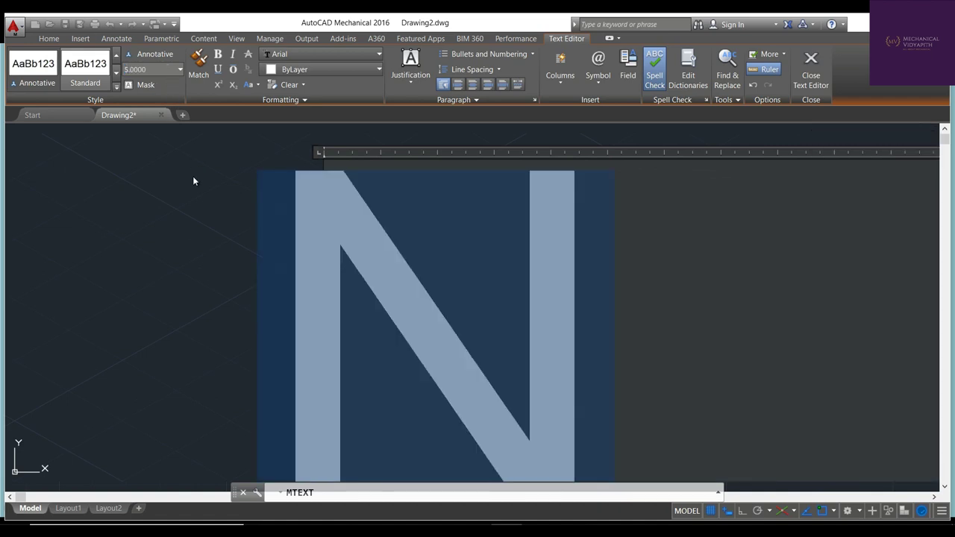
{"action": "scroll", "coordinate": [194, 182], "scroll_direction": "down", "scroll_amount": 2}
{"action": "scroll", "coordinate": [198, 188], "scroll_direction": "down", "scroll_amount": 3}
{"action": "scroll", "coordinate": [290, 196], "scroll_direction": "down", "scroll_amount": 2}
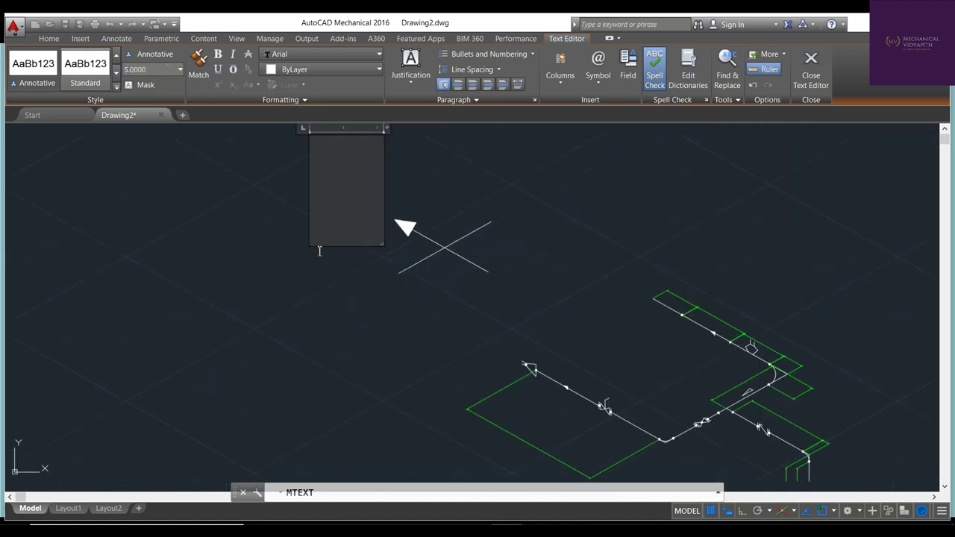
{"action": "scroll", "coordinate": [319, 251], "scroll_direction": "down", "scroll_amount": 3}
{"action": "type", "text": "N"}
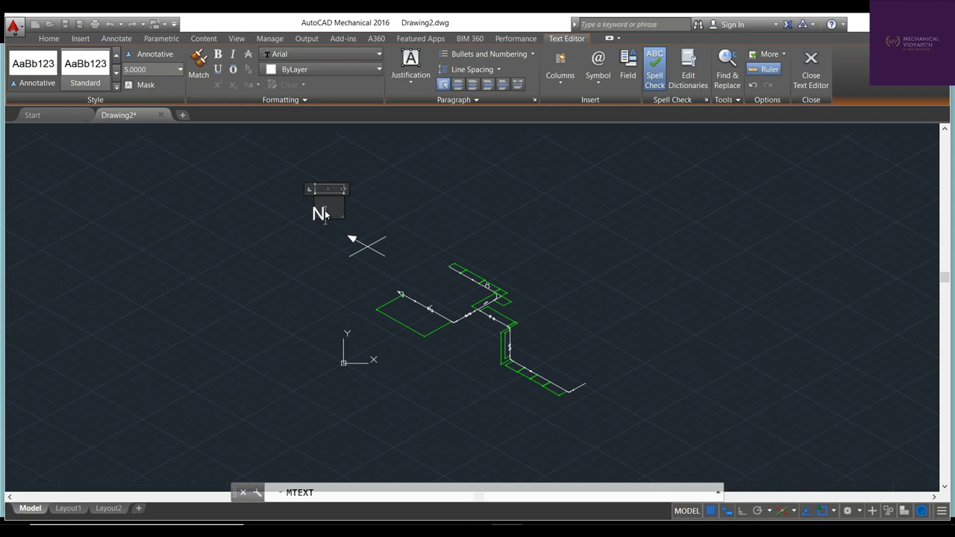
{"action": "left_click", "coordinate": [316, 259]}
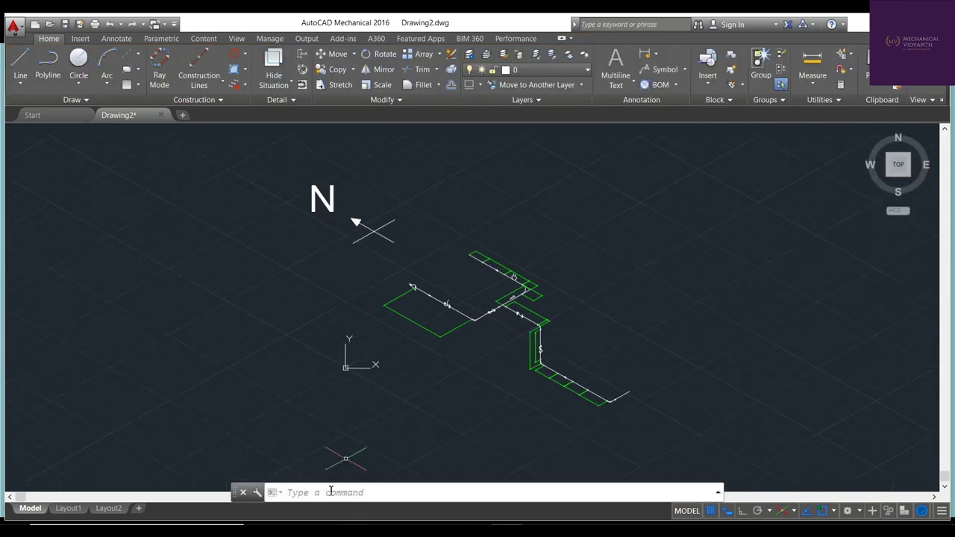
{"action": "type", "text": "rectan"}
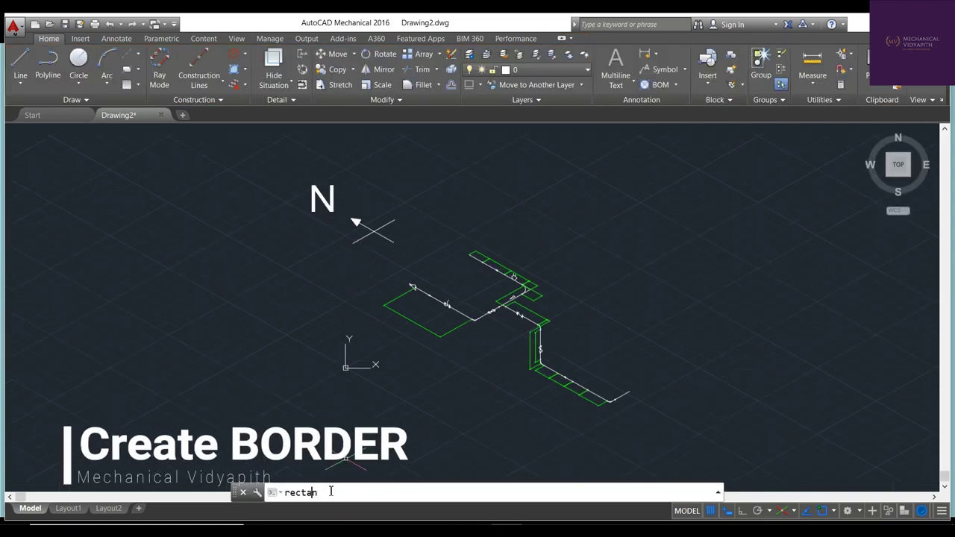
{"action": "type", "text": "rec"}
Draw a 297 × 210 rectangle starting at a lower-left corner below the piping
{"action": "key", "text": "Return"}
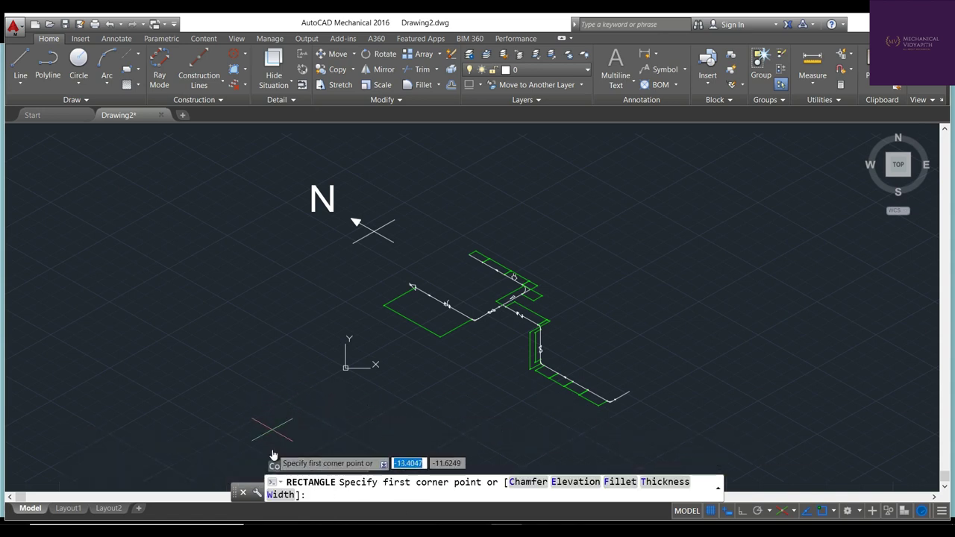
{"action": "left_click", "coordinate": [272, 428]}
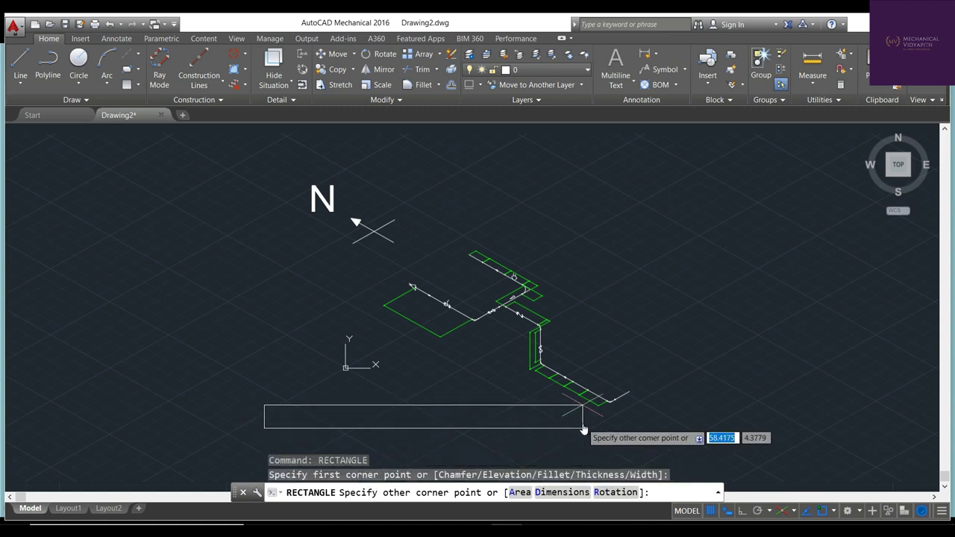
{"action": "type", "text": "297"}
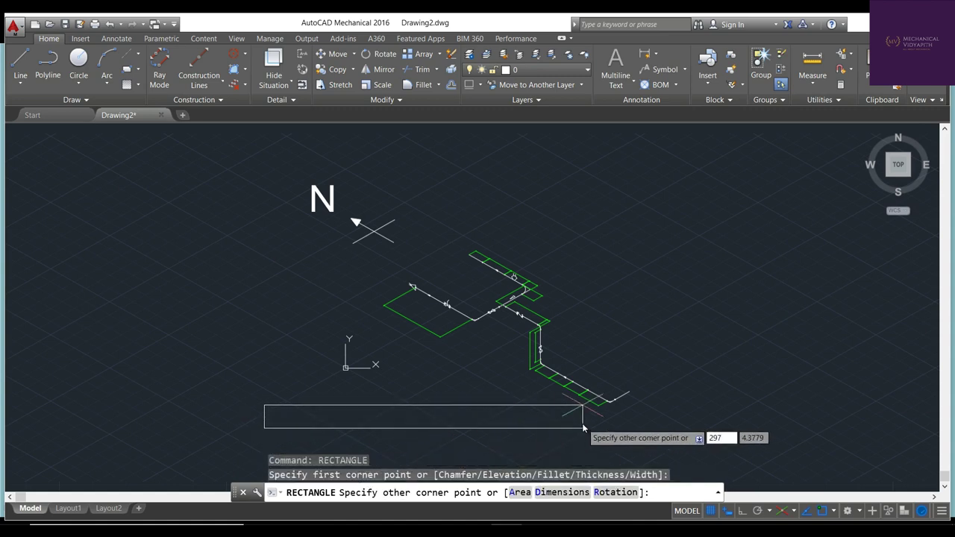
{"action": "key", "text": "Tab"}
{"action": "type", "text": "210"}
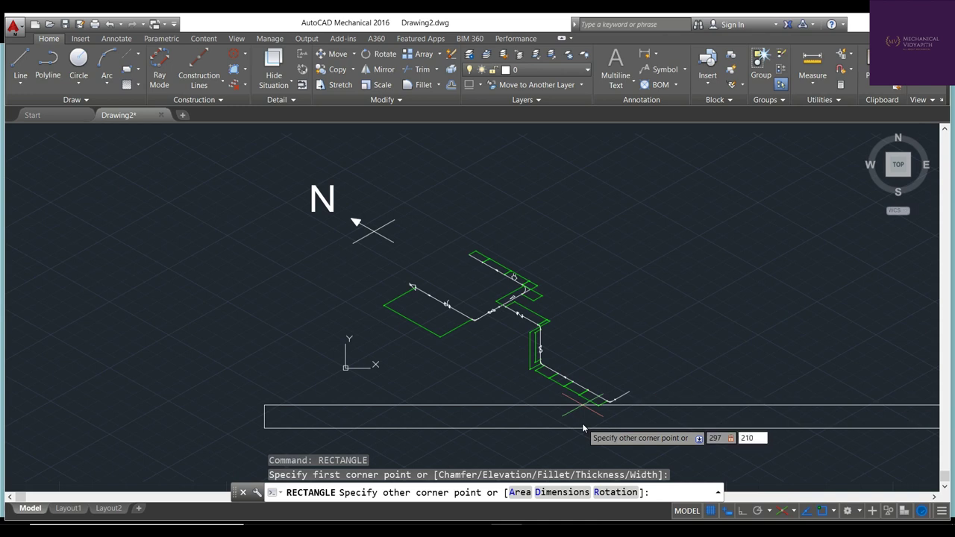
{"action": "key", "text": "Return"}
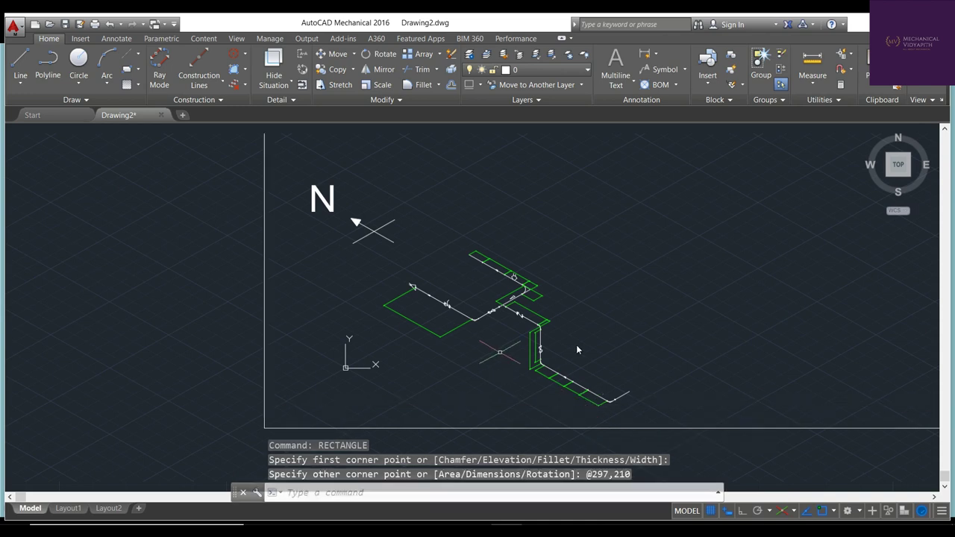
{"action": "scroll", "coordinate": [598, 340], "scroll_direction": "up", "scroll_amount": 2}
{"action": "scroll", "coordinate": [572, 340], "scroll_direction": "down", "scroll_amount": 4}
{"action": "scroll", "coordinate": [572, 340], "scroll_direction": "down", "scroll_amount": 1}
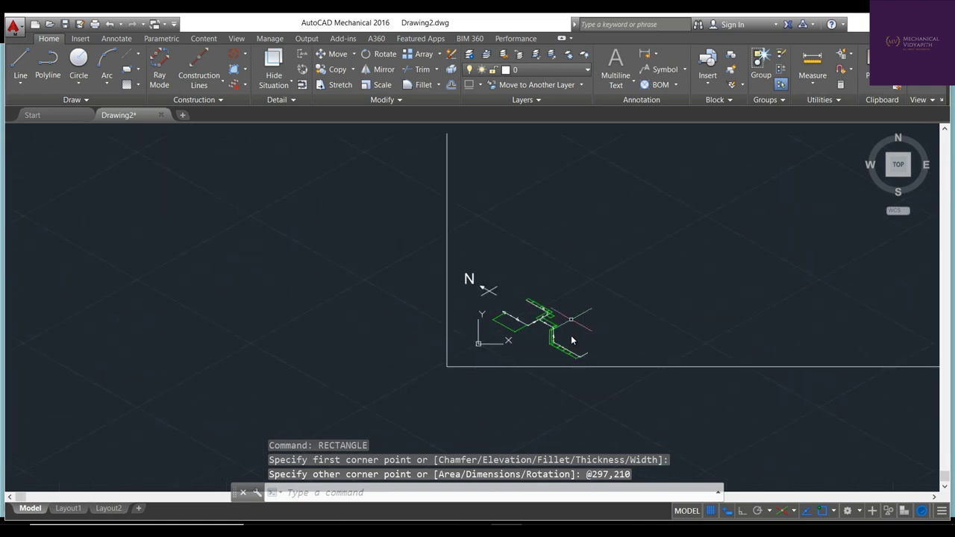
{"action": "scroll", "coordinate": [571, 341], "scroll_direction": "up", "scroll_amount": 1}
{"action": "scroll", "coordinate": [572, 340], "scroll_direction": "up", "scroll_amount": 2}
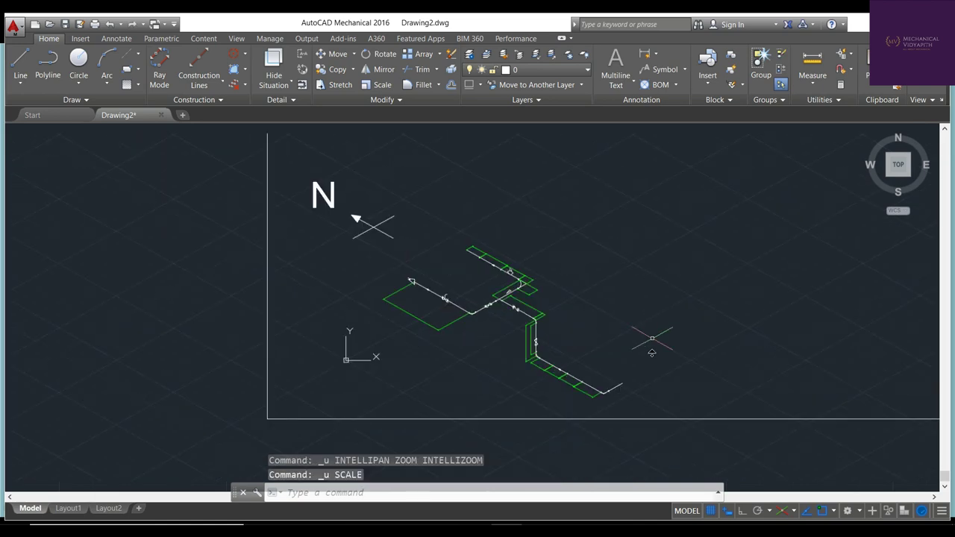
Scale up the north arrow and piping layout about the origin base point
{"action": "key", "text": "Escape"}
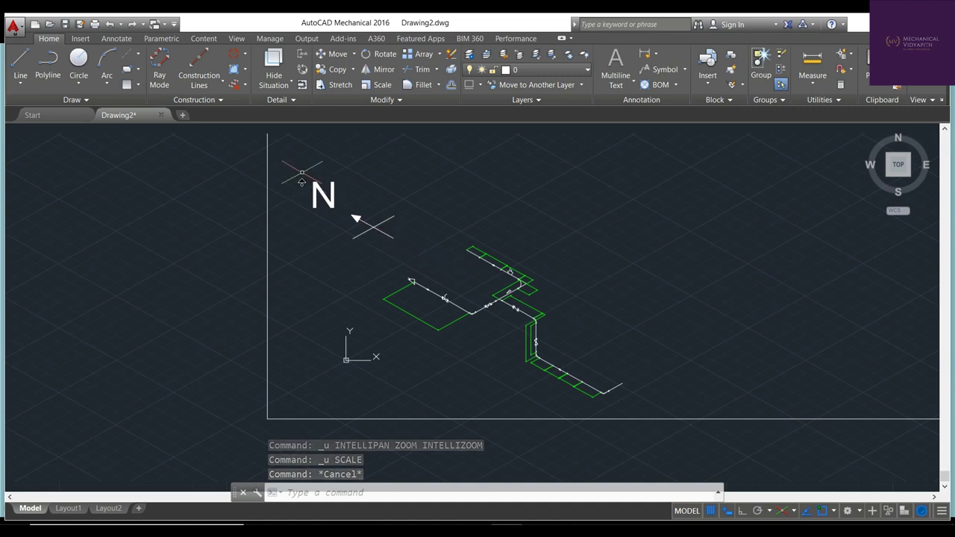
{"action": "type", "text": "S"}
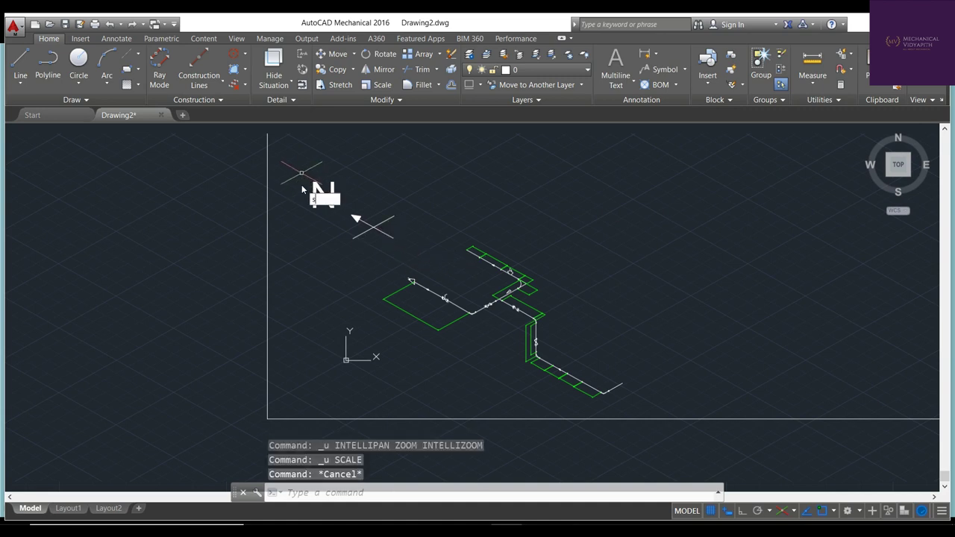
{"action": "type", "text": "Cale"}
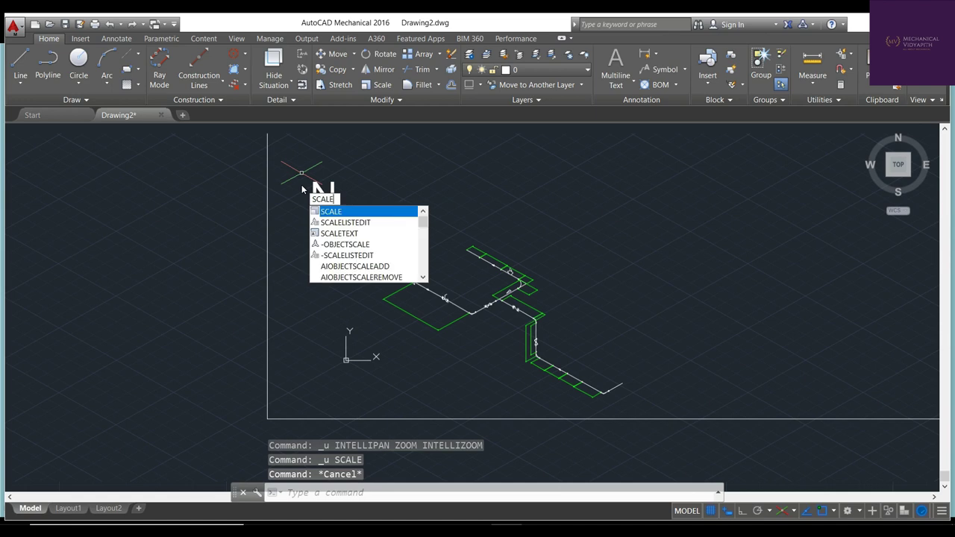
{"action": "key", "text": "Return"}
{"action": "left_click", "coordinate": [298, 174]}
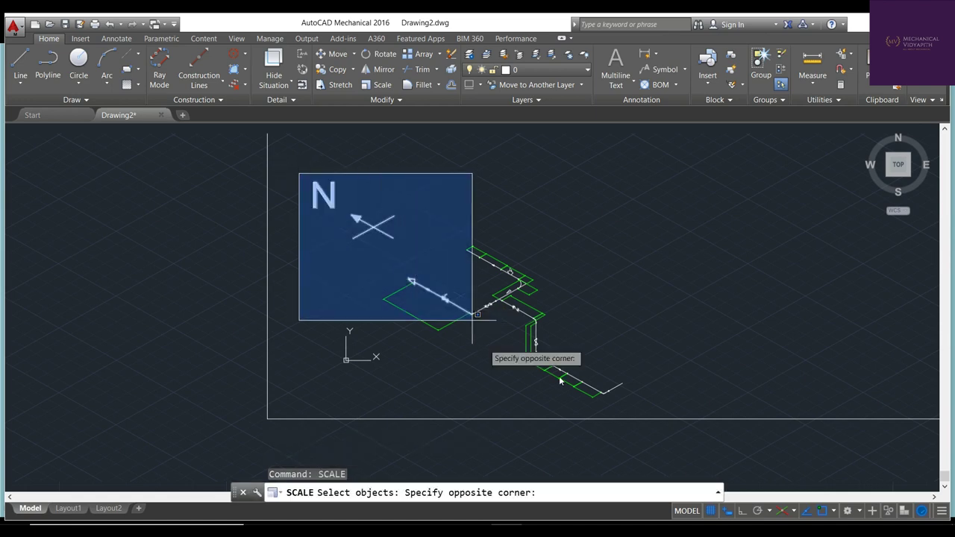
{"action": "left_click", "coordinate": [635, 420]}
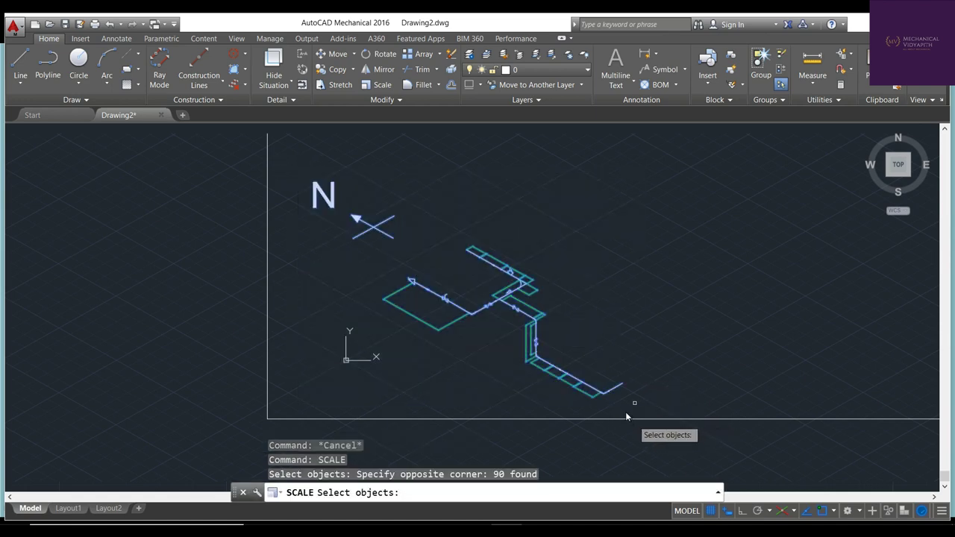
{"action": "key", "text": "Return"}
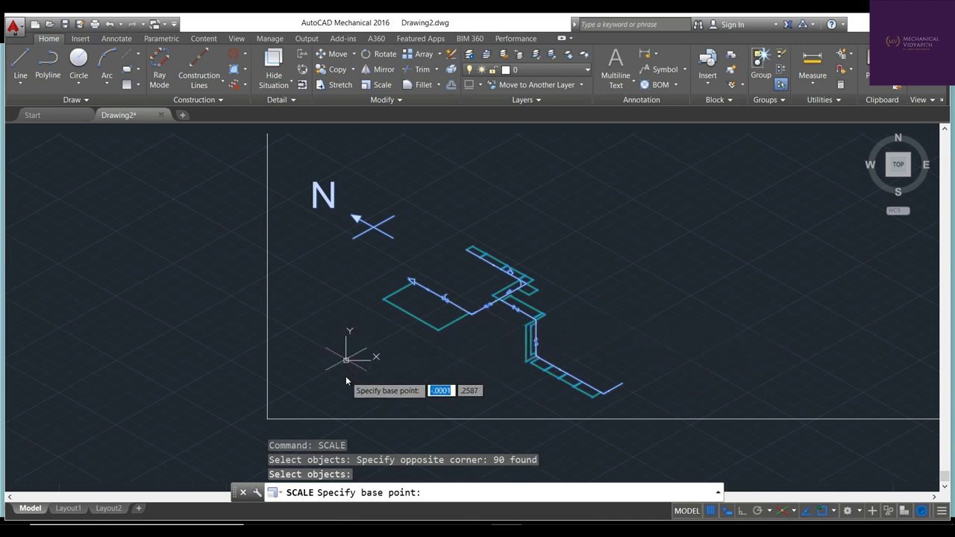
{"action": "left_click", "coordinate": [345, 361]}
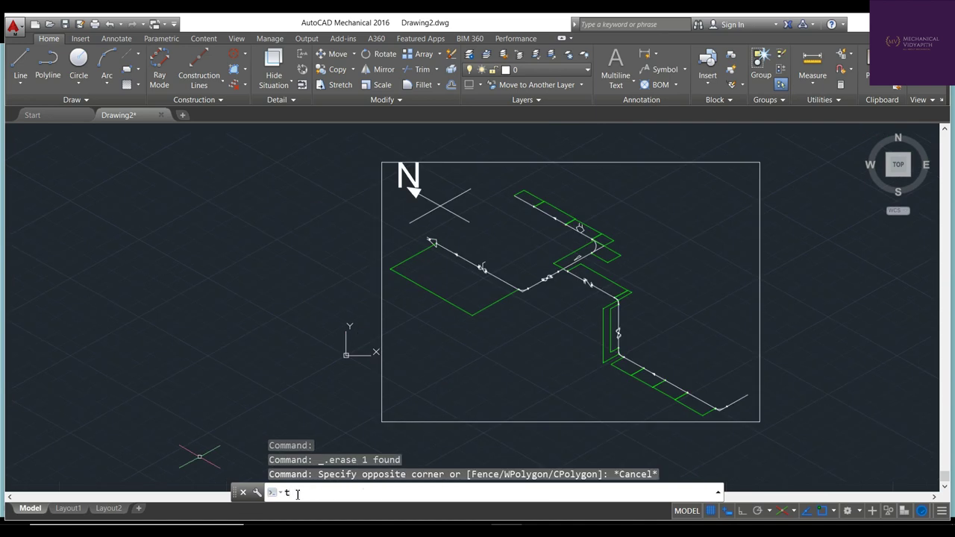
Insert a 5-column, 11-data-row table at the upper right inside the border
{"action": "type", "text": "able"}
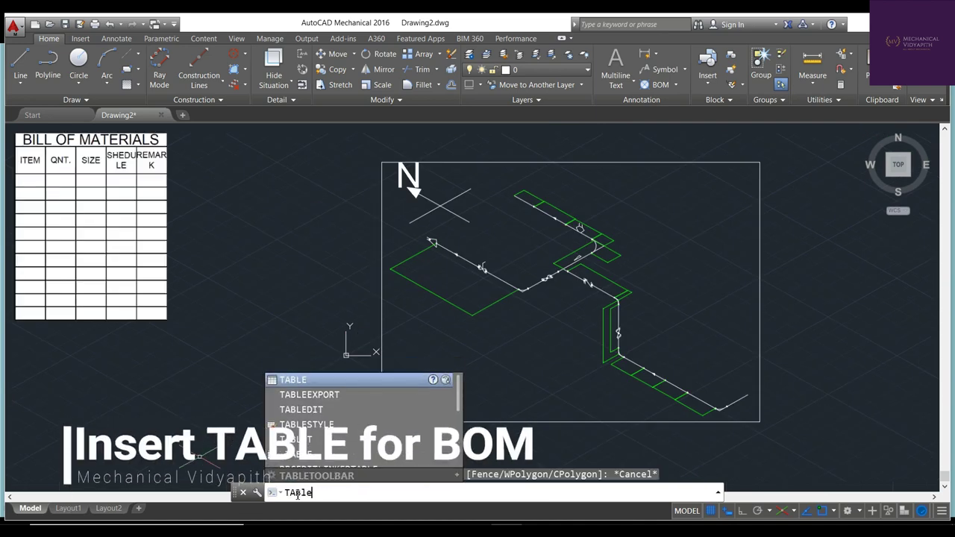
{"action": "key", "text": "Return"}
{"action": "key", "text": "Return"}
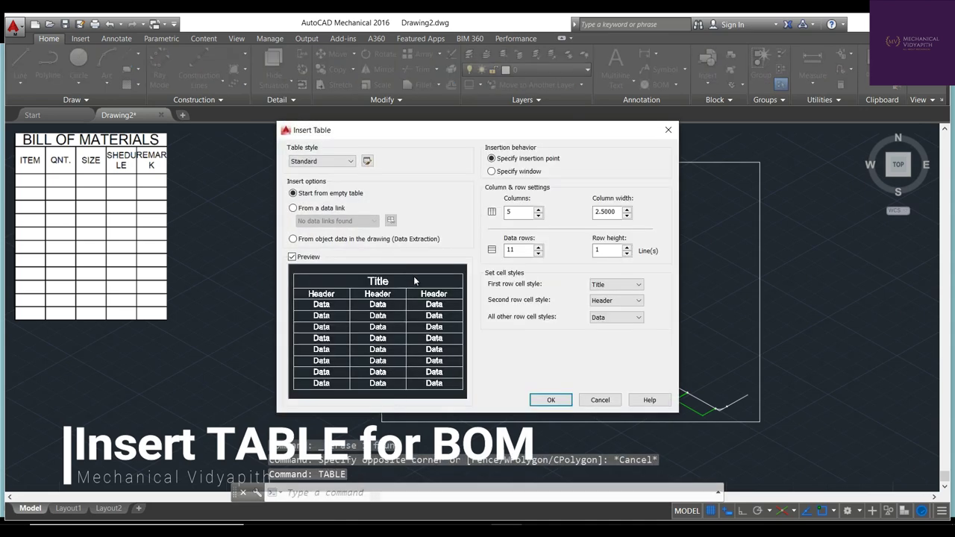
{"action": "left_click", "coordinate": [558, 405]}
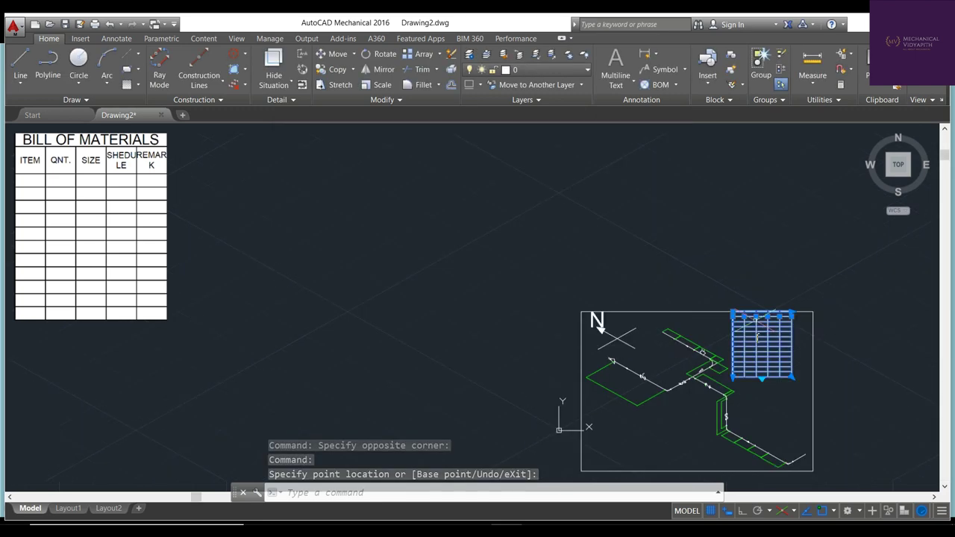
{"action": "left_click", "coordinate": [785, 347]}
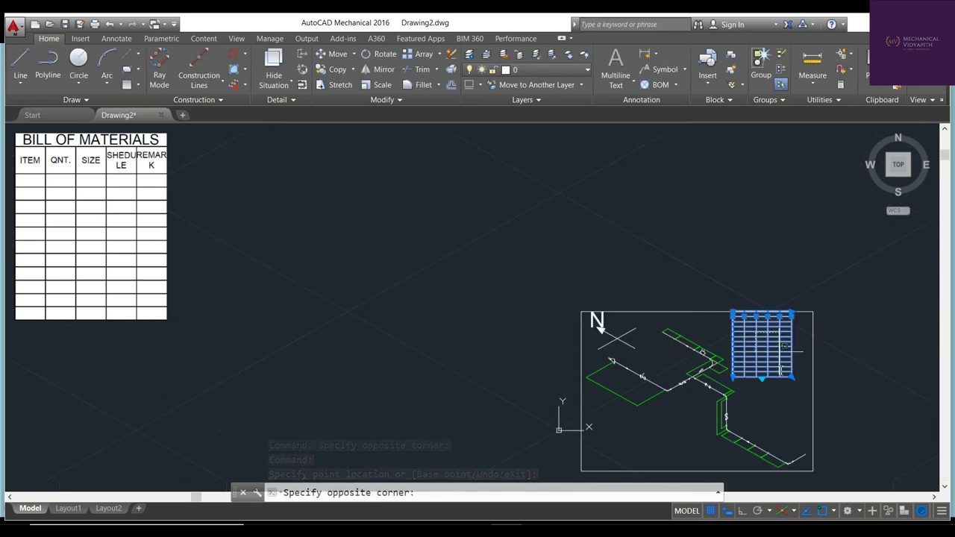
{"action": "left_click", "coordinate": [749, 351]}
{"action": "key", "text": "Escape"}
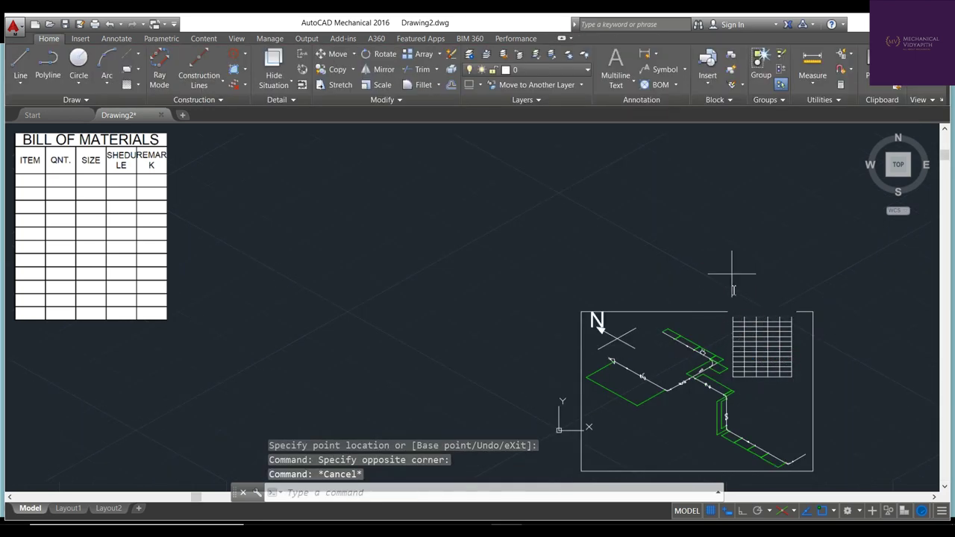
{"action": "left_click", "coordinate": [732, 274]}
{"action": "key", "text": "Escape"}
Cancel a stray multiline text start, Zoom All to see the whole drawing, then zoom in
{"action": "scroll", "coordinate": [761, 332], "scroll_direction": "up", "scroll_amount": 4}
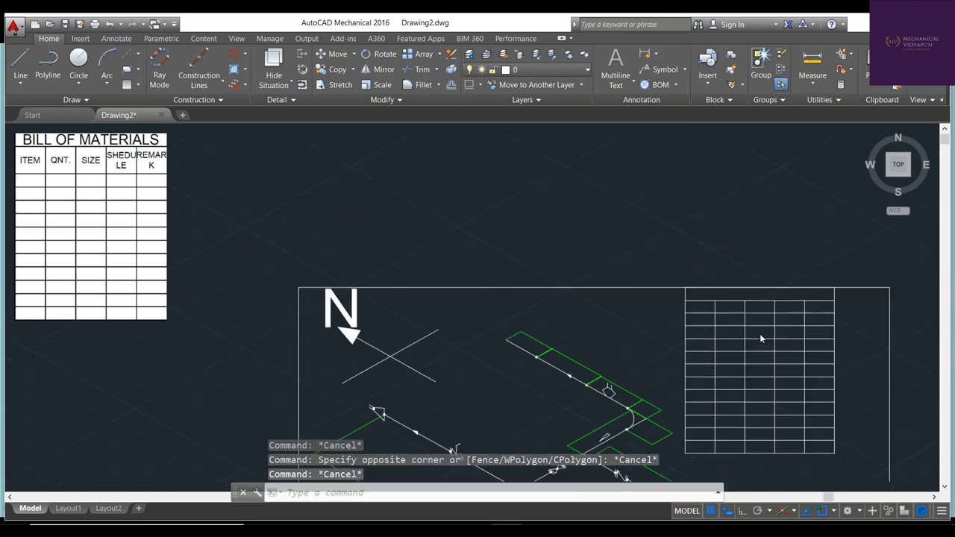
{"action": "scroll", "coordinate": [762, 339], "scroll_direction": "up", "scroll_amount": 2}
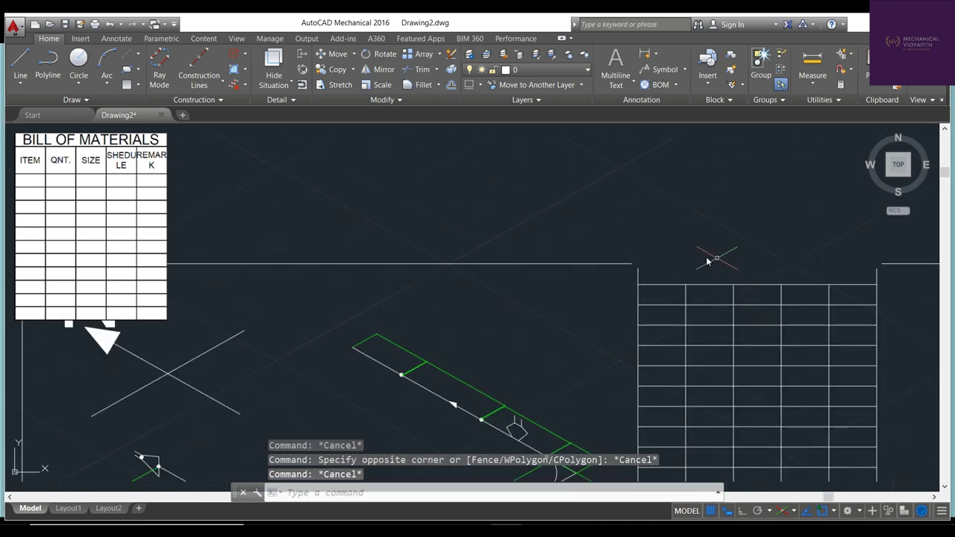
{"action": "left_click", "coordinate": [616, 66]}
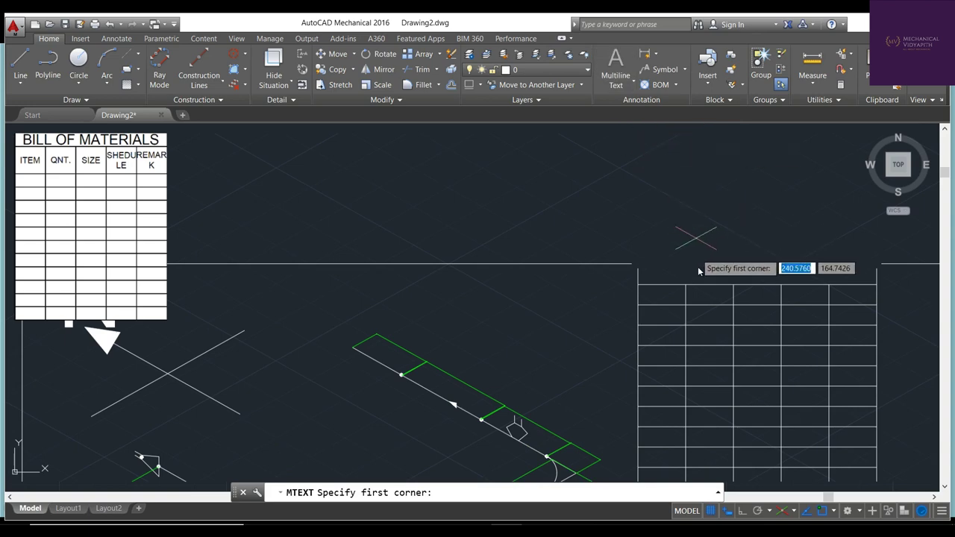
{"action": "key", "text": "Escape"}
{"action": "scroll", "coordinate": [744, 378], "scroll_direction": "down", "scroll_amount": 2}
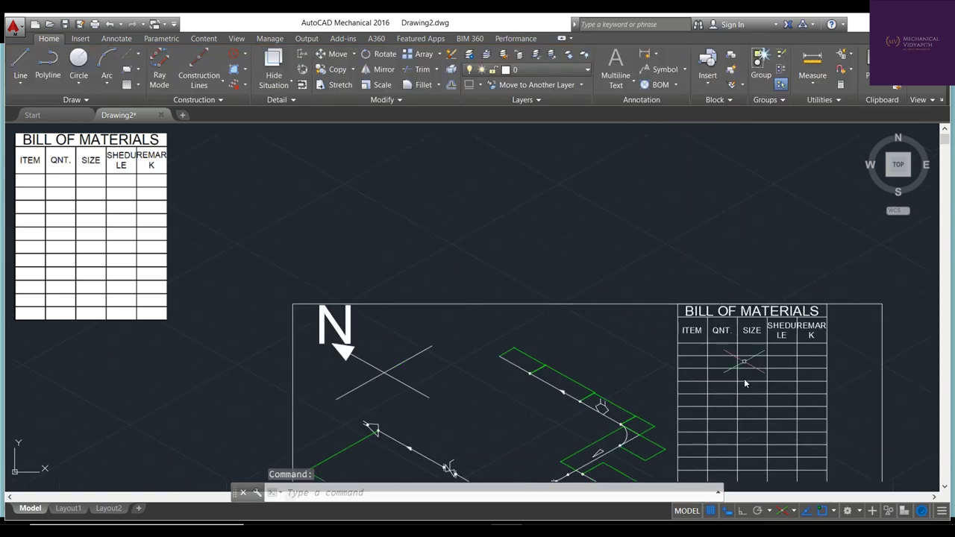
{"action": "type", "text": "z"}
{"action": "key", "text": "Return"}
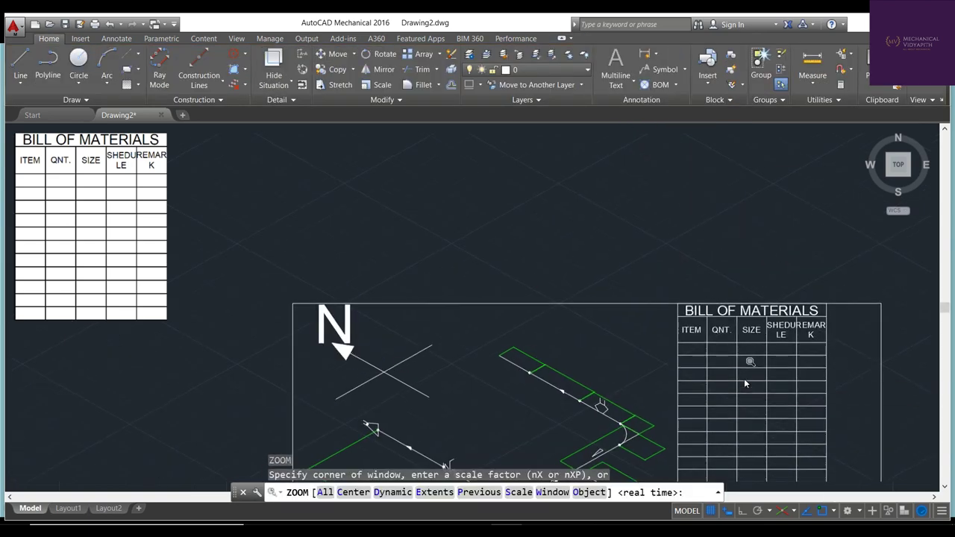
{"action": "scroll", "coordinate": [739, 370], "scroll_direction": "down", "scroll_amount": 1}
{"action": "type", "text": "a"}
{"action": "key", "text": "Return"}
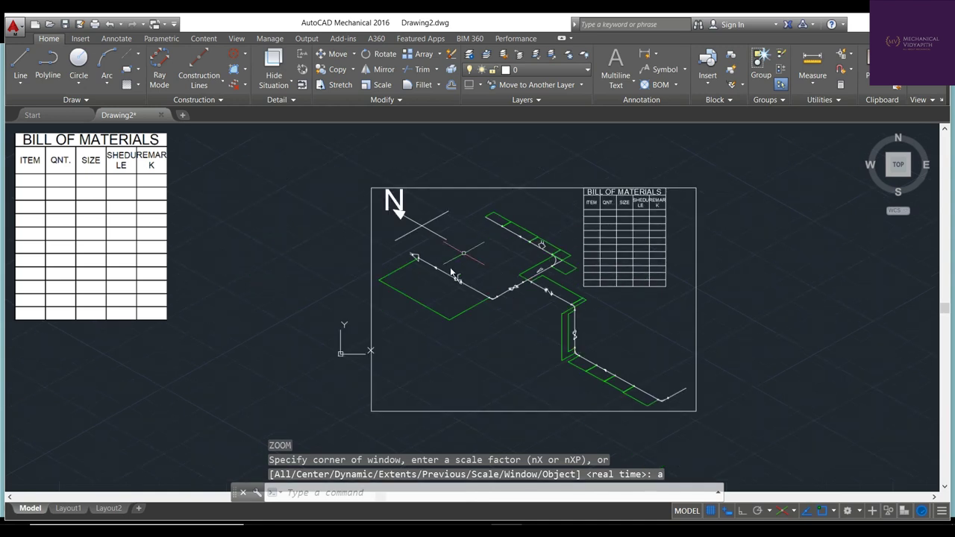
{"action": "key", "text": "Escape"}
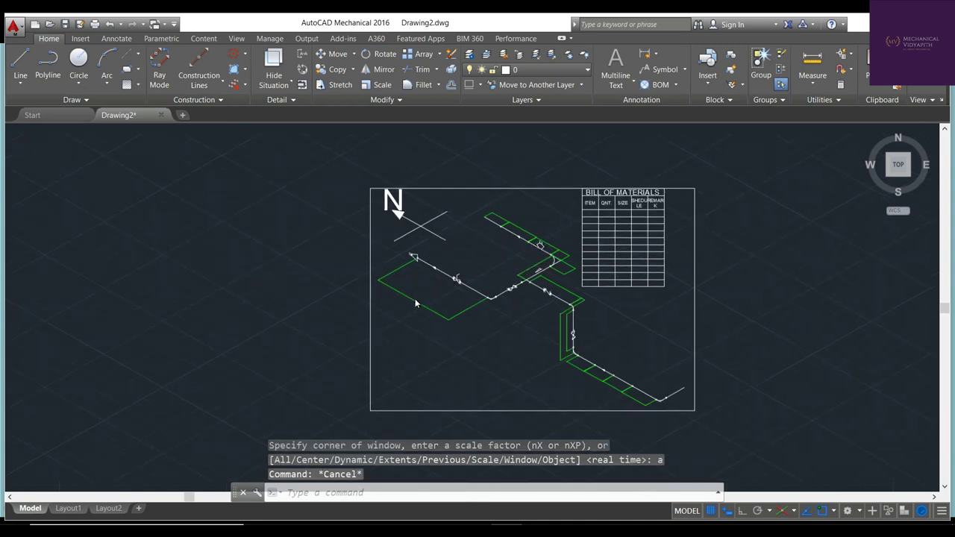
{"action": "scroll", "coordinate": [415, 298], "scroll_direction": "up", "scroll_amount": 5}
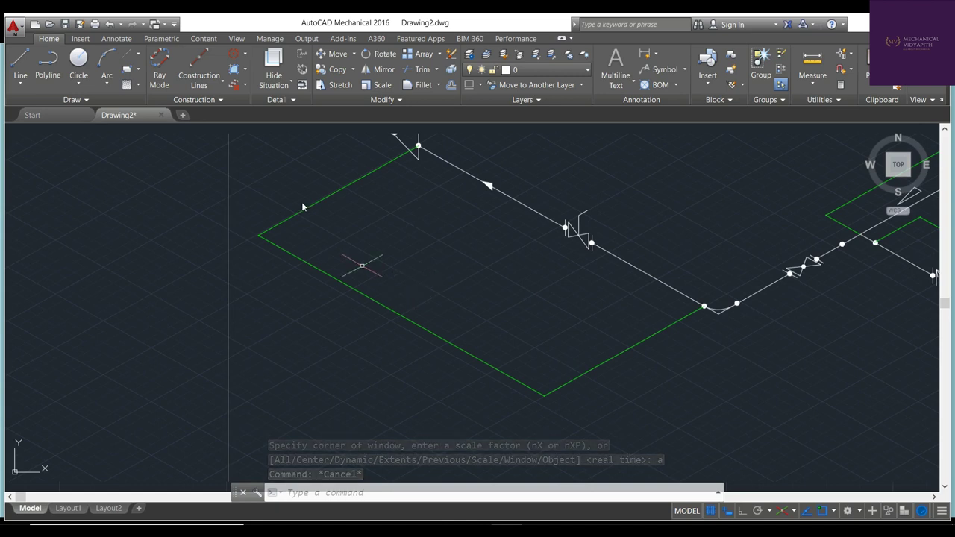
Add a '3000mm' multiline text label inside the green rectangle beside the pipe run
{"action": "left_click", "coordinate": [615, 64]}
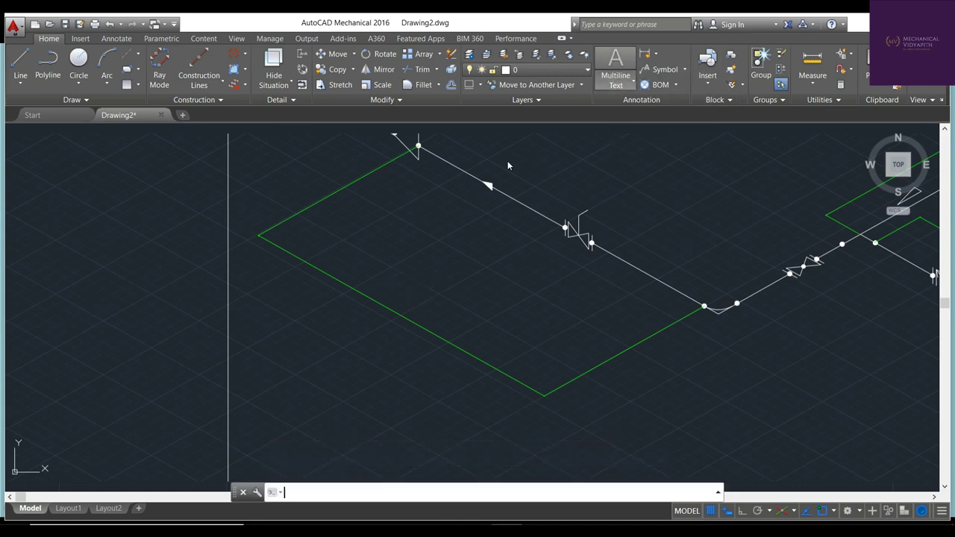
{"action": "left_click", "coordinate": [366, 288]}
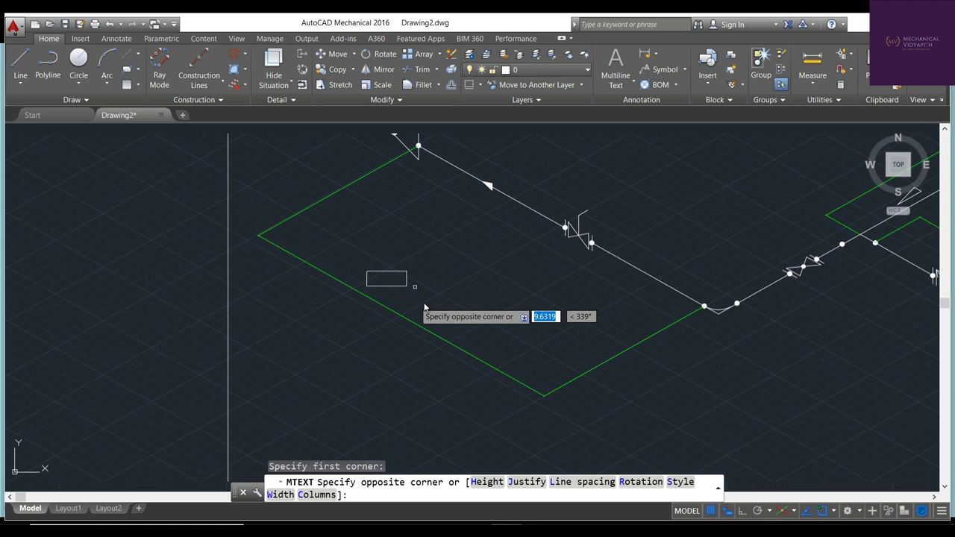
{"action": "left_click", "coordinate": [491, 324]}
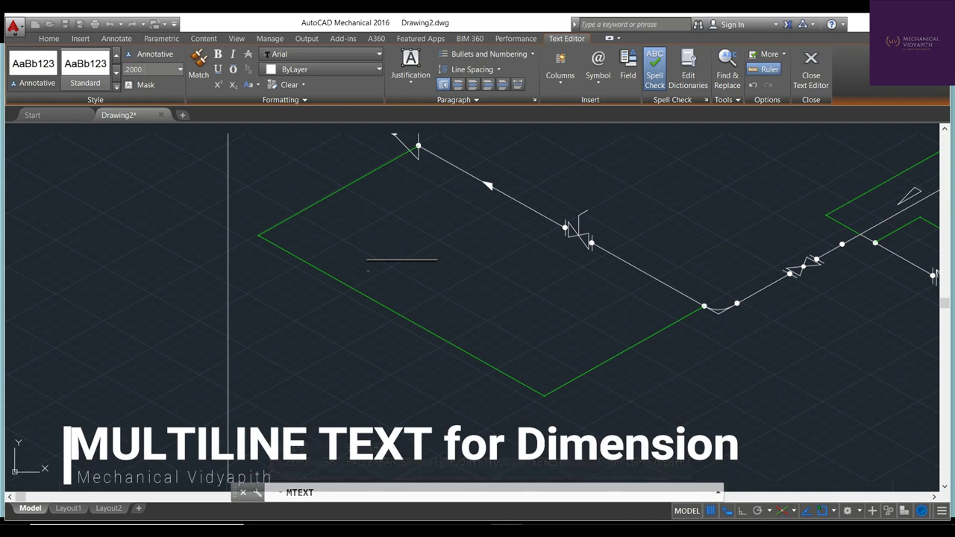
{"action": "type", "text": "3000mm"}
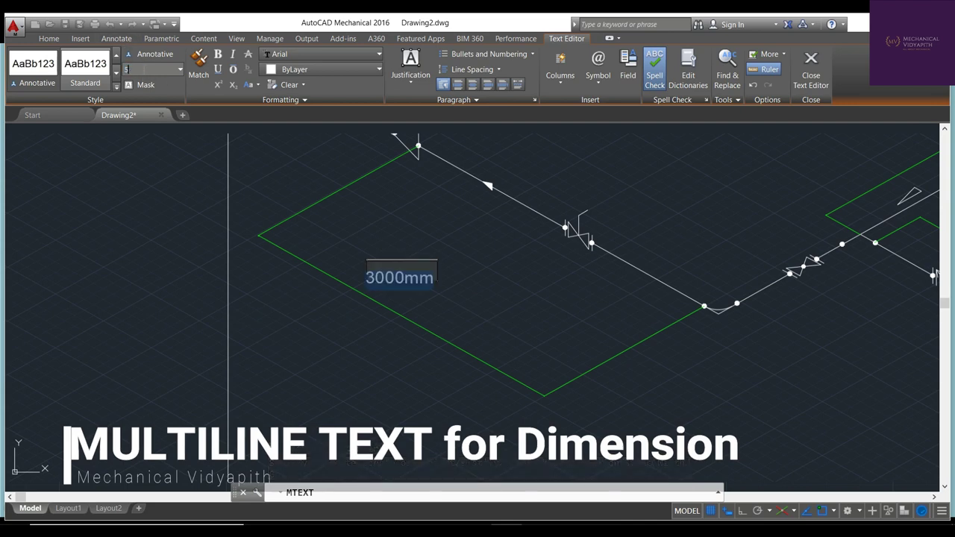
{"action": "left_click", "coordinate": [467, 290]}
{"action": "type", "text": "rotate"}
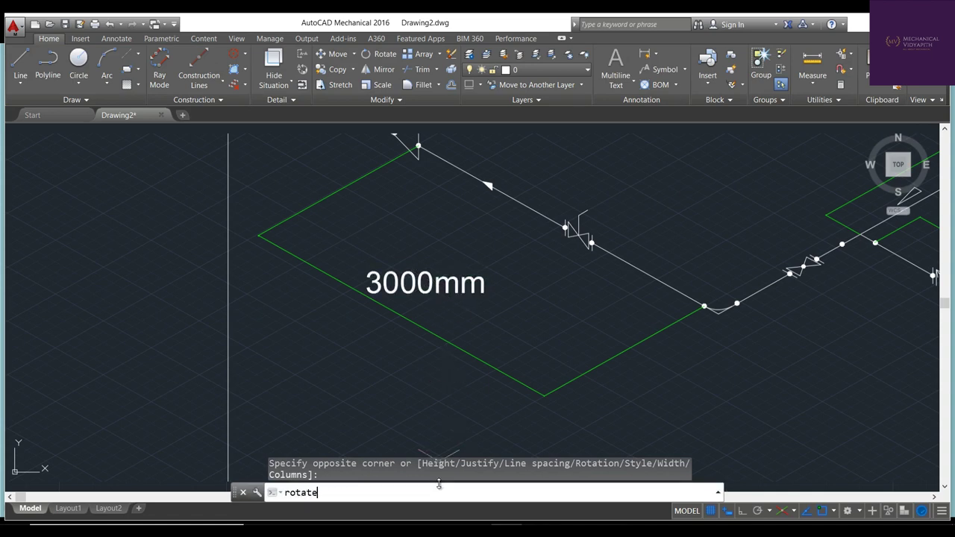
Make a first attempt at rotating the 3000mm text about a base point on it
{"action": "key", "text": "Return"}
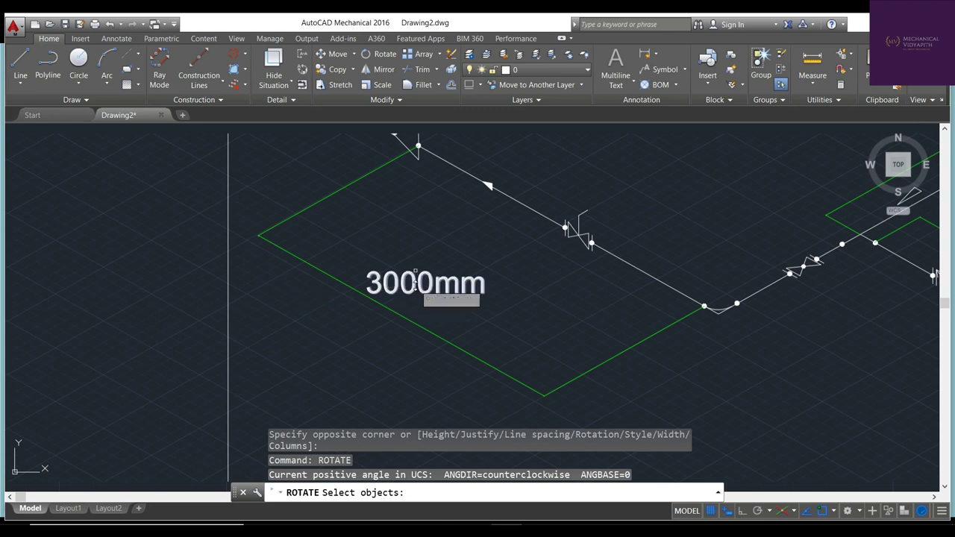
{"action": "left_click", "coordinate": [419, 277]}
{"action": "left_click", "coordinate": [418, 297]}
{"action": "left_click", "coordinate": [419, 295]}
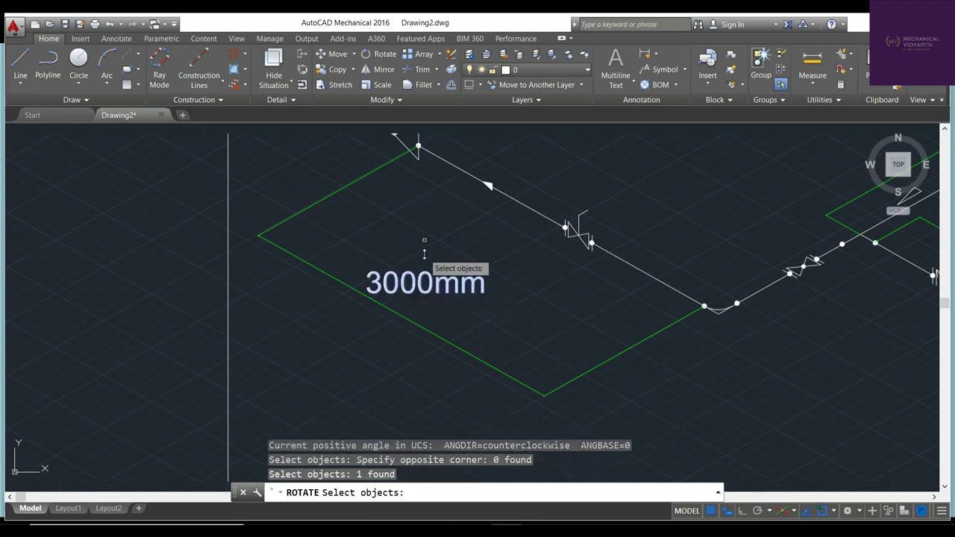
{"action": "key", "text": "Return"}
{"action": "left_click", "coordinate": [414, 300]}
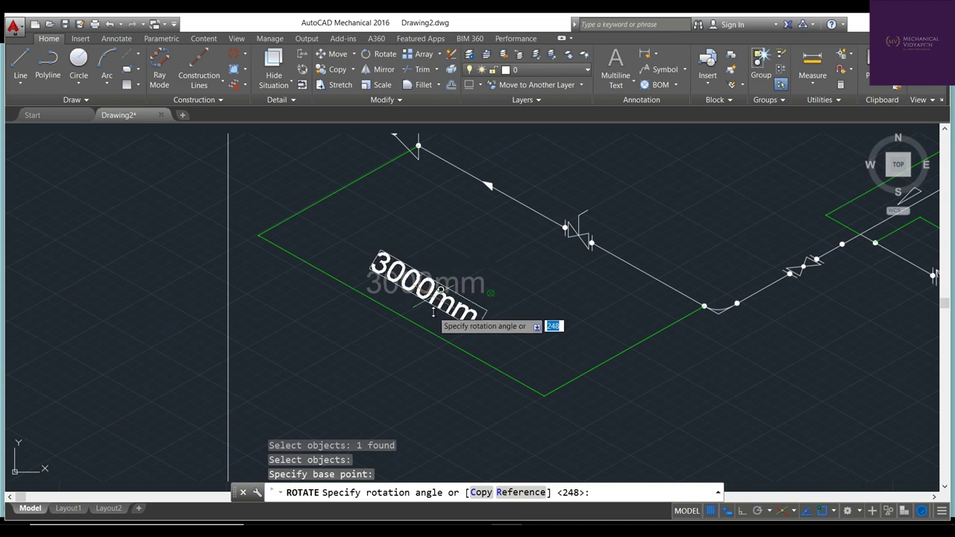
{"action": "left_click", "coordinate": [435, 314]}
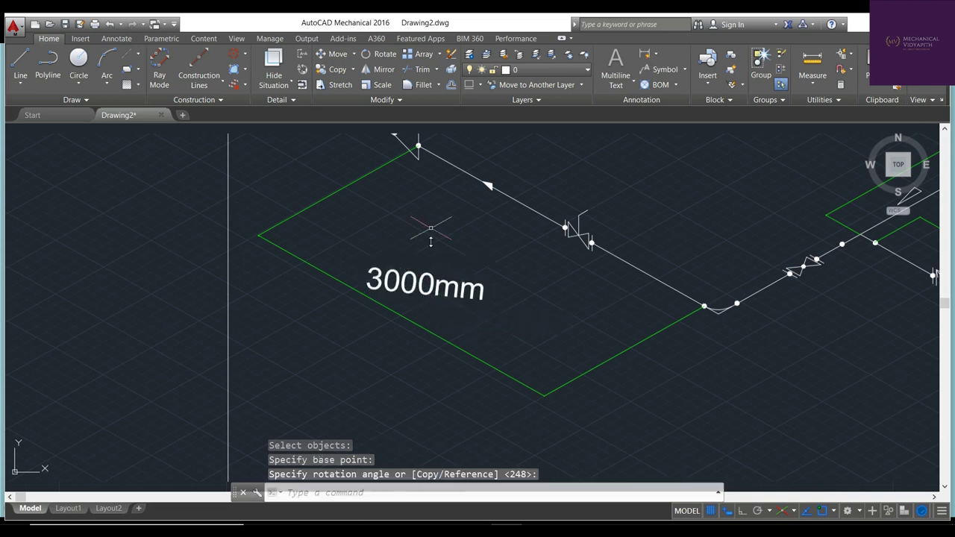
{"action": "key", "text": "Escape"}
Rotate the 3000mm label again so it runs along the green isometric edge
{"action": "type", "text": "rota"}
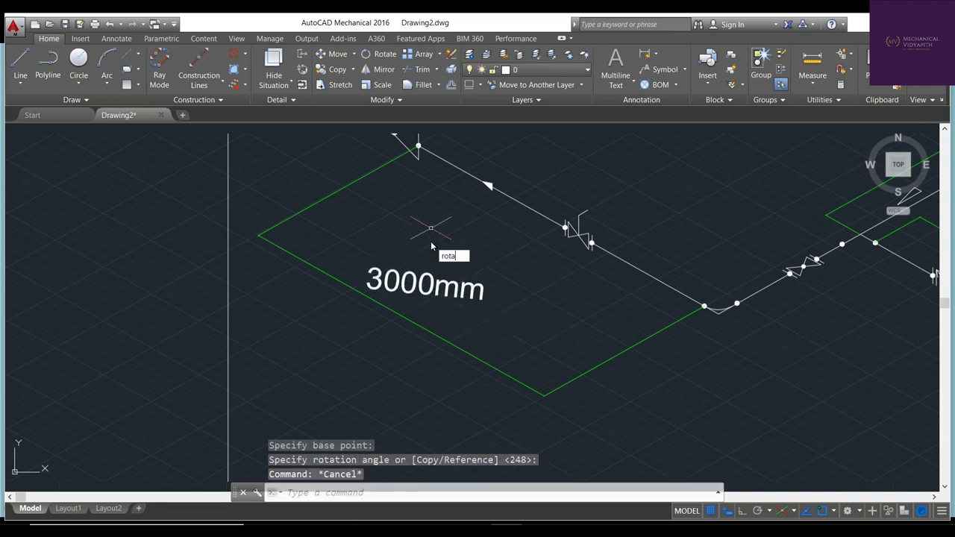
{"action": "key", "text": "Return"}
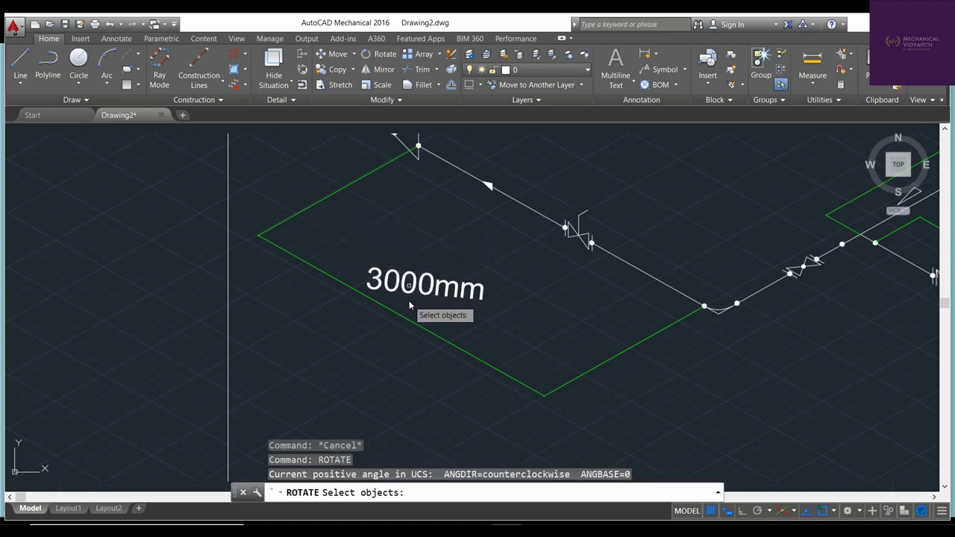
{"action": "left_click", "coordinate": [421, 257]}
{"action": "left_click", "coordinate": [418, 299]}
{"action": "left_click", "coordinate": [418, 297]}
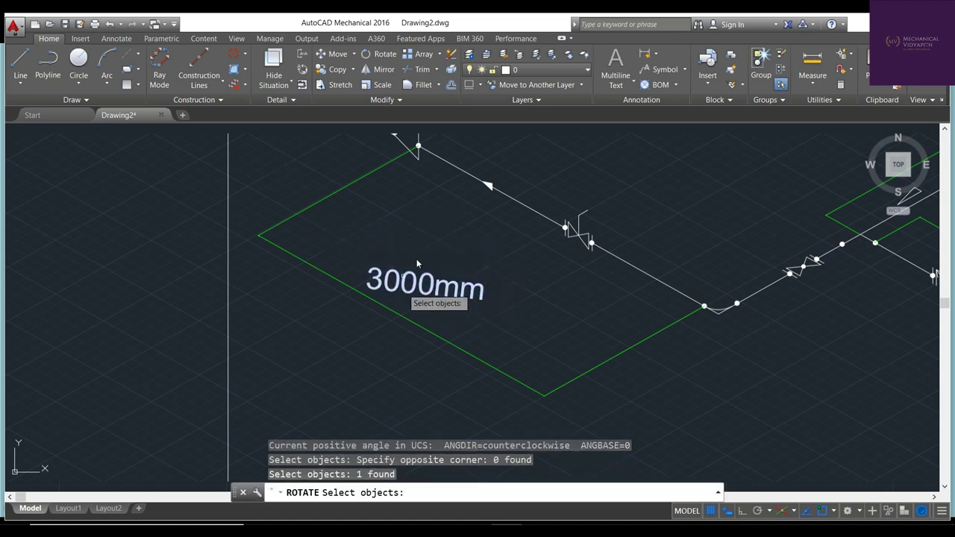
{"action": "key", "text": "Return"}
{"action": "left_click", "coordinate": [418, 299]}
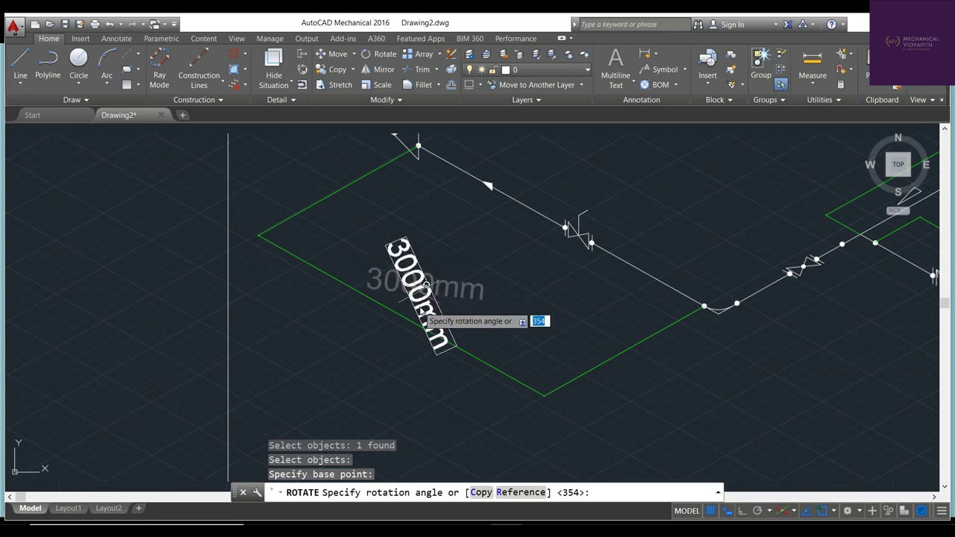
{"action": "left_click", "coordinate": [425, 306]}
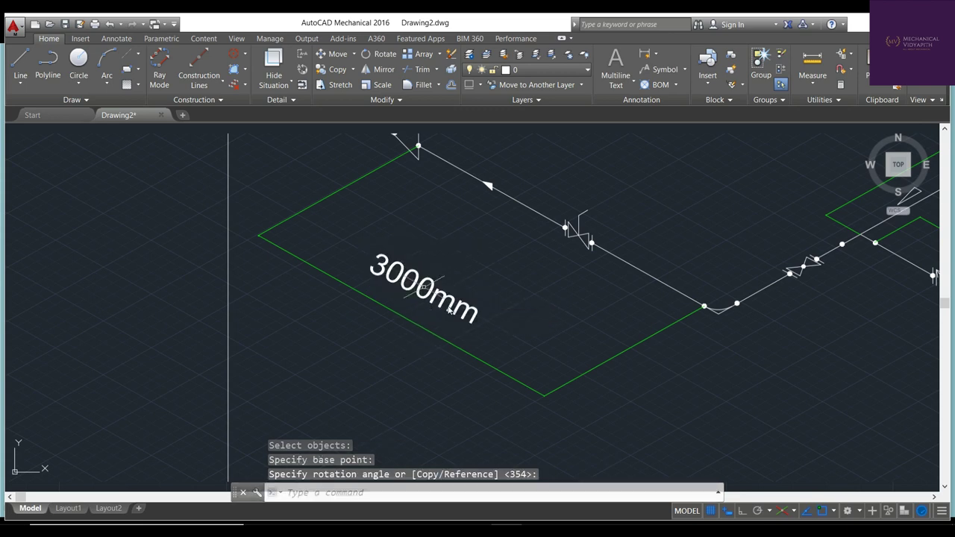
{"action": "key", "text": "Escape"}
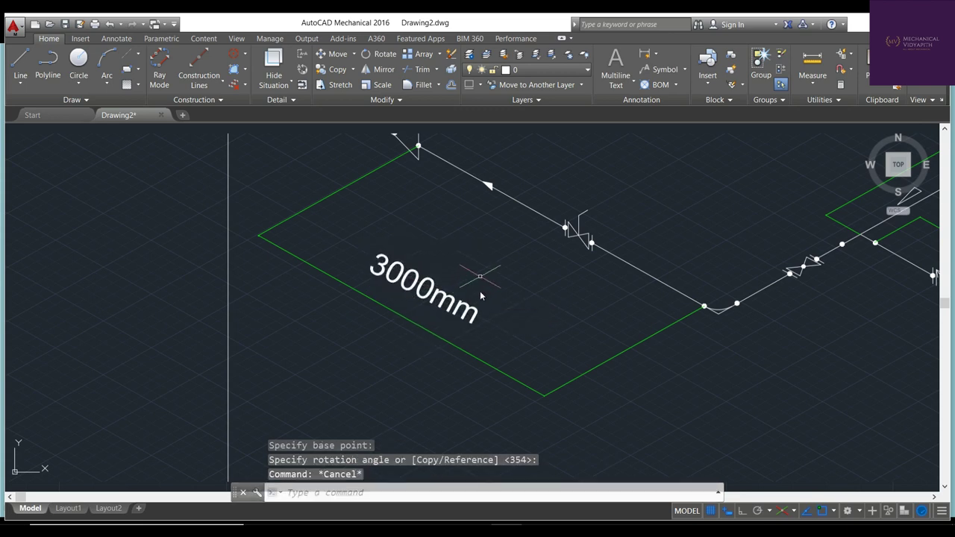
{"action": "scroll", "coordinate": [479, 291], "scroll_direction": "down", "scroll_amount": 6}
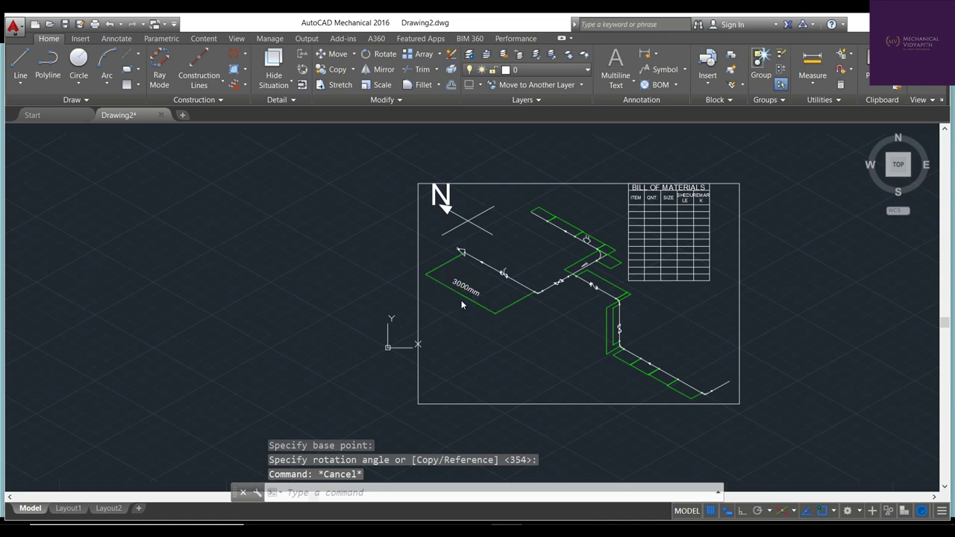
Copy the 3000mm label and paste it beside the upper green pipe run
{"action": "left_click", "coordinate": [461, 300]}
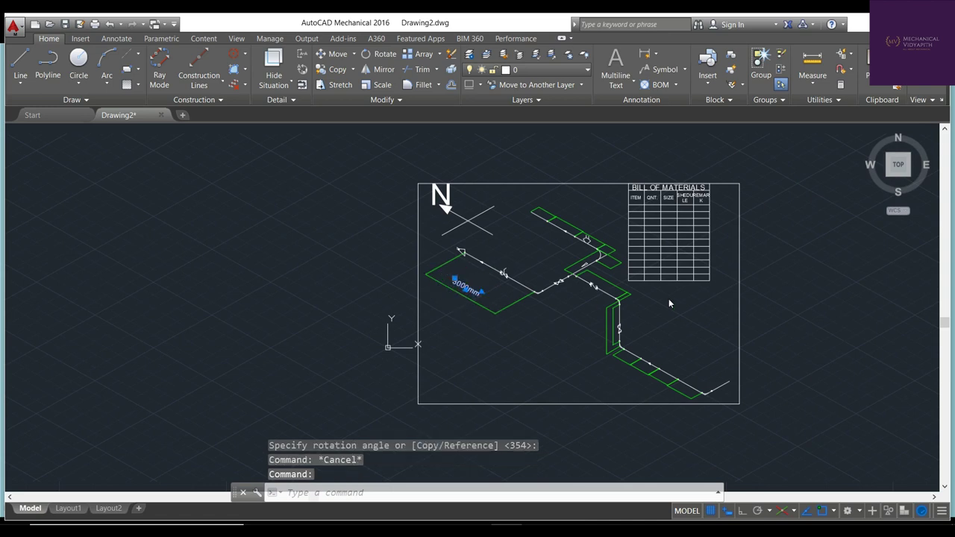
{"action": "key", "text": "ctrl+c"}
{"action": "key", "text": "ctrl+v"}
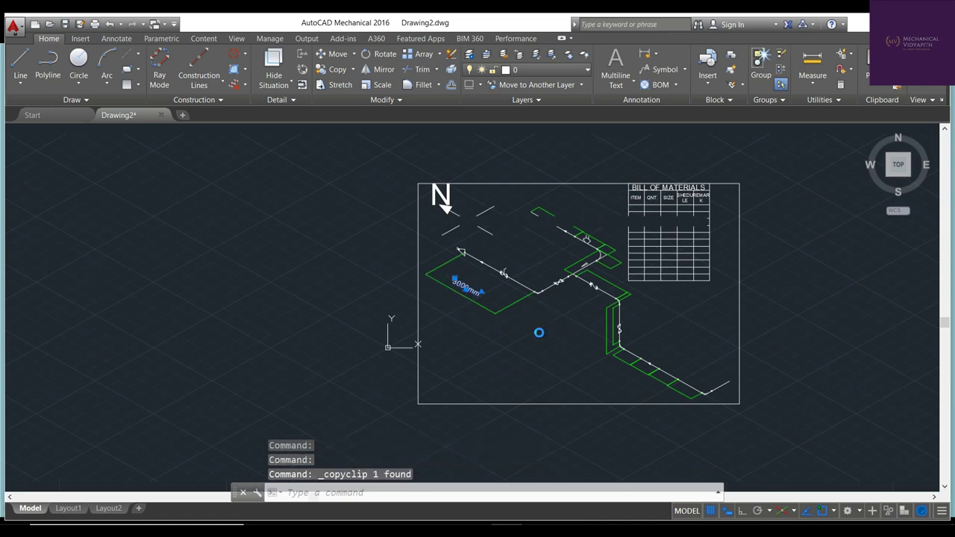
{"action": "left_click", "coordinate": [535, 227]}
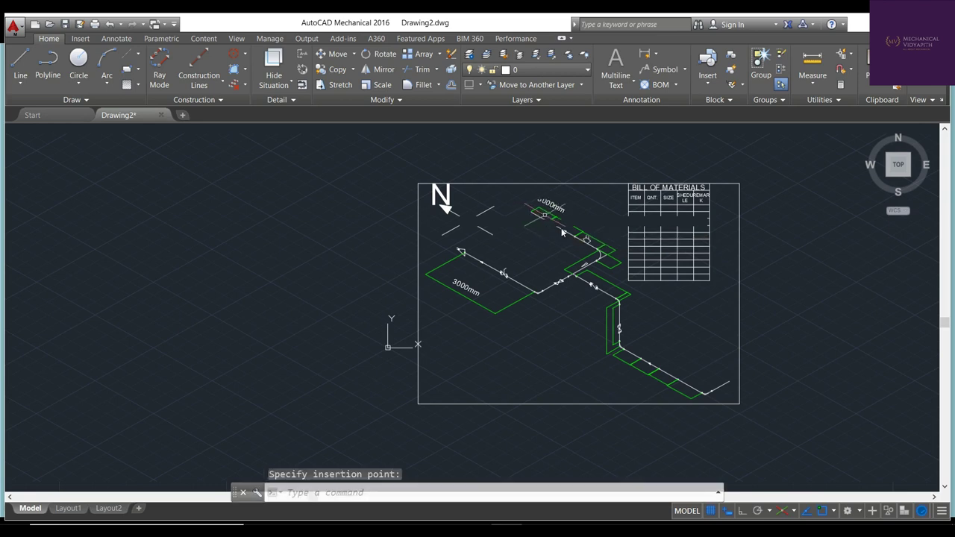
Pan and orbit the view, then return to the flat TOP view
{"action": "scroll", "coordinate": [548, 217], "scroll_direction": "up", "scroll_amount": 2}
{"action": "scroll", "coordinate": [548, 215], "scroll_direction": "up", "scroll_amount": 2}
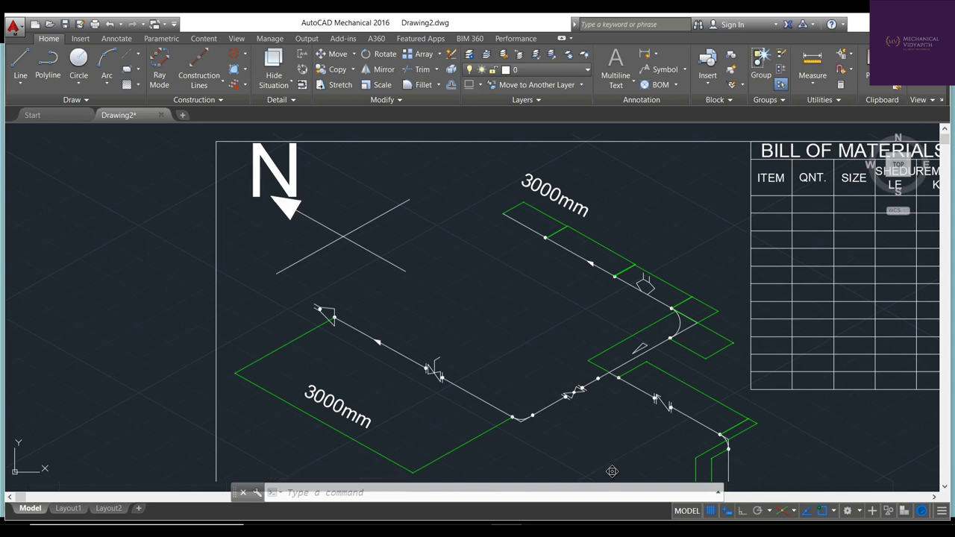
{"action": "mouse_move", "coordinate": [604, 461]}
{"action": "middle_mouse_down"}
{"action": "mouse_move", "coordinate": [567, 425]}
{"action": "mouse_move", "coordinate": [580, 420]}
{"action": "mouse_move", "coordinate": [522, 418]}
{"action": "mouse_move", "coordinate": [482, 386]}
{"action": "mouse_move", "coordinate": [465, 320]}
{"action": "middle_mouse_up"}
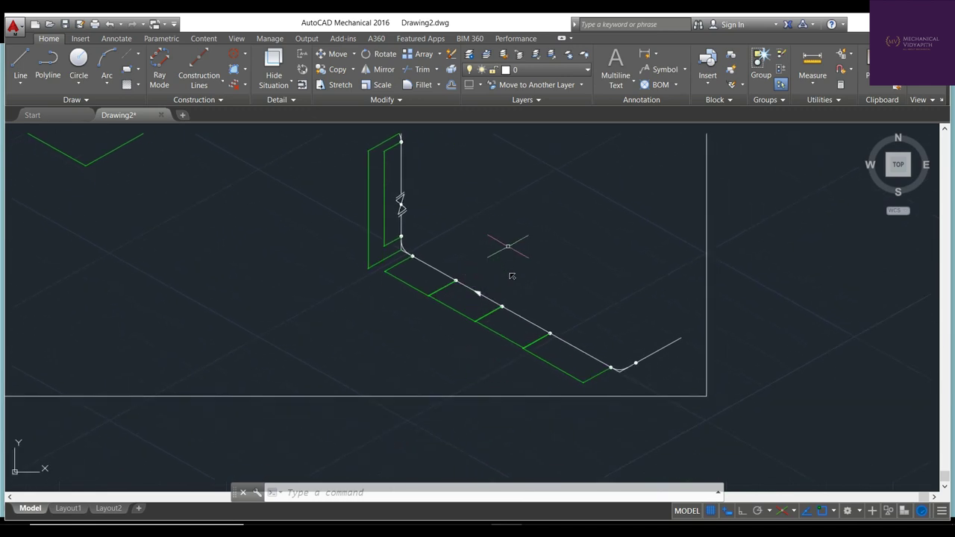
{"action": "mouse_move", "coordinate": [512, 276]}
{"action": "middle_mouse_down", "text": "shift"}
{"action": "mouse_move", "coordinate": [524, 311]}
{"action": "mouse_move", "coordinate": [521, 302]}
{"action": "middle_mouse_up", "text": "shift"}
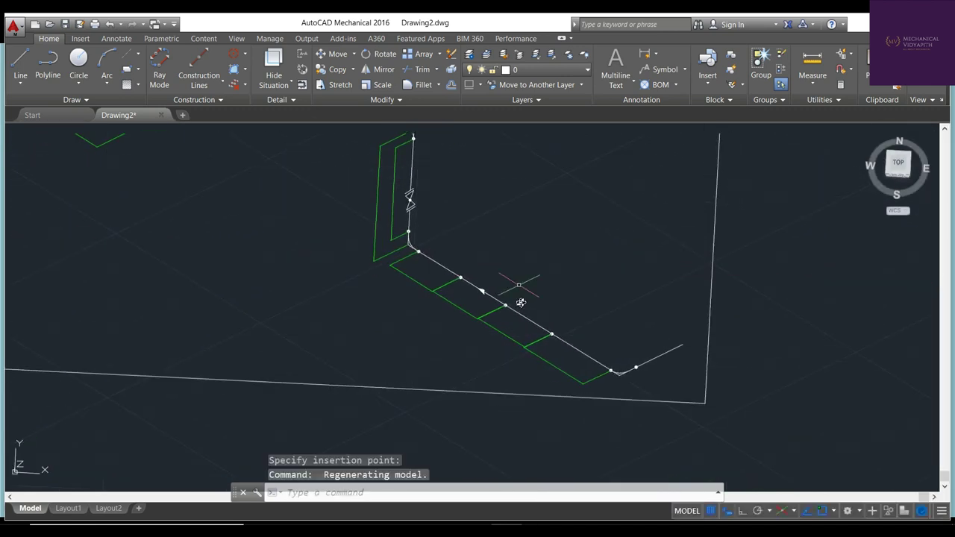
{"action": "left_click", "coordinate": [899, 163]}
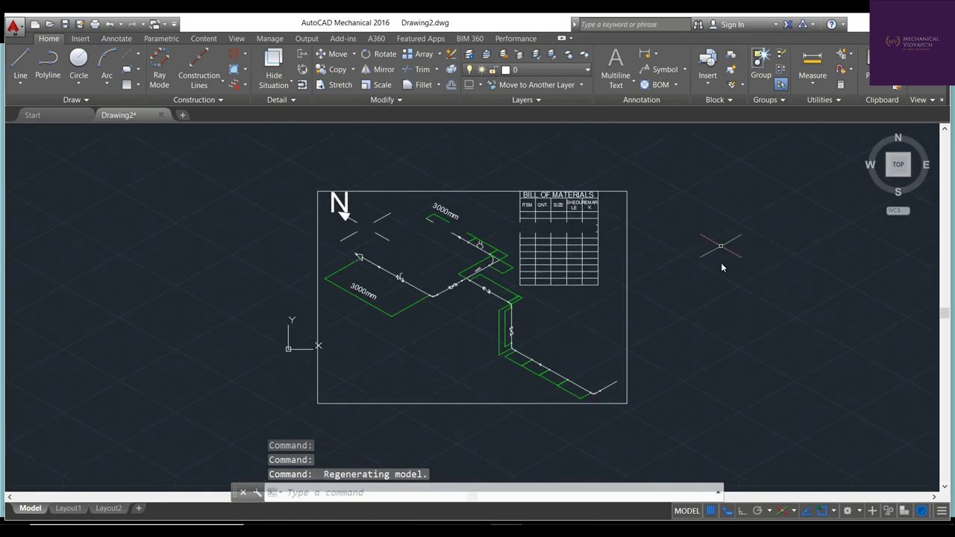
Set the plot paper to ISO A4 and plot a window picked around the sheet
{"action": "left_click", "coordinate": [95, 24]}
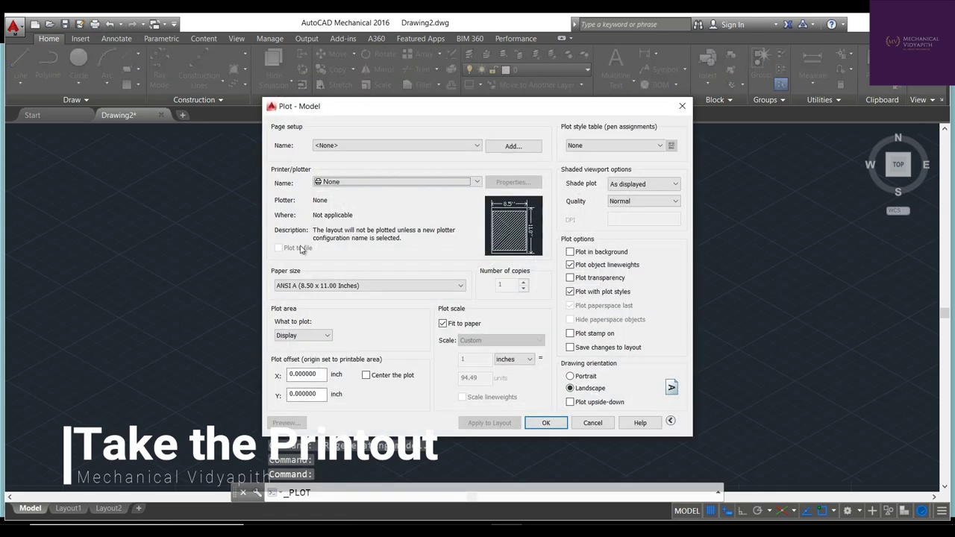
{"action": "left_click", "coordinate": [319, 285]}
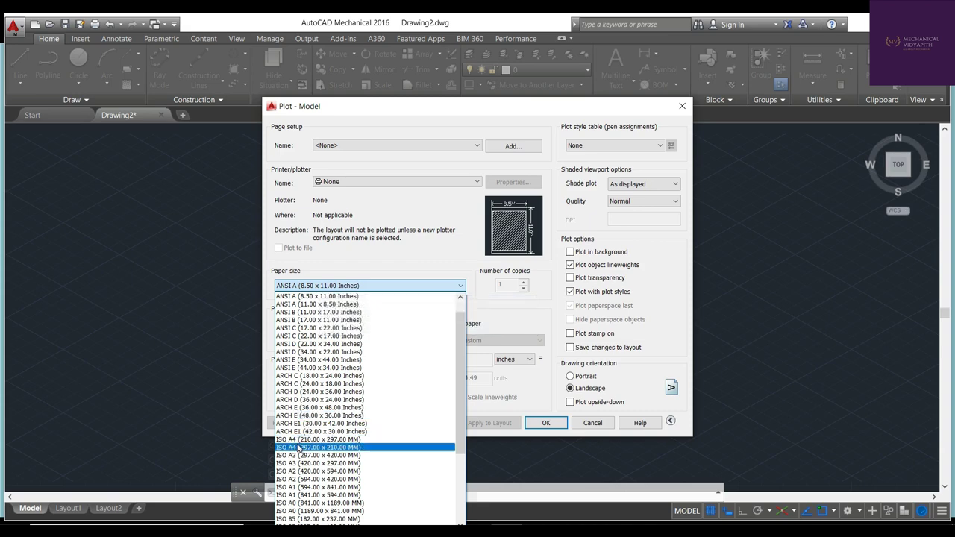
{"action": "left_click", "coordinate": [298, 440]}
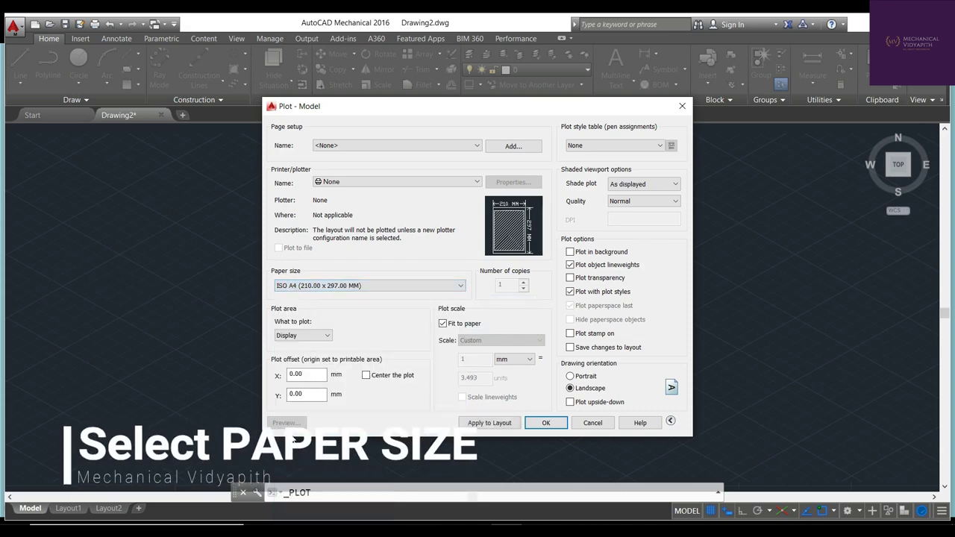
{"action": "left_click", "coordinate": [302, 335]}
{"action": "left_click", "coordinate": [295, 370]}
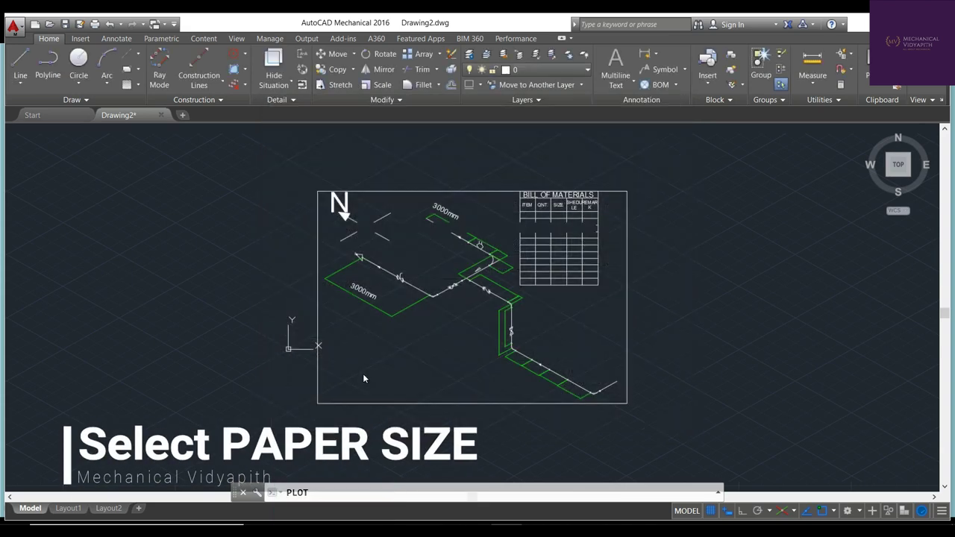
{"action": "left_click", "coordinate": [308, 184]}
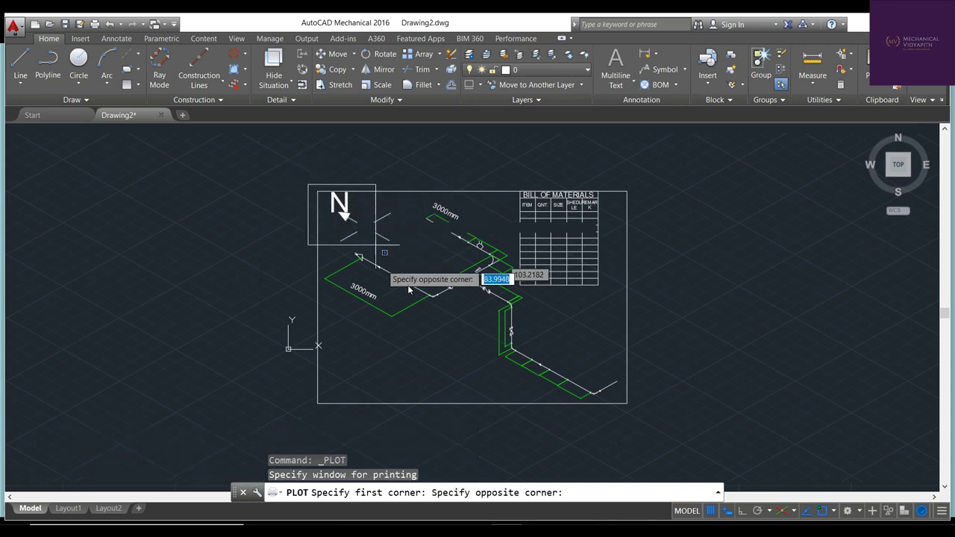
{"action": "left_click", "coordinate": [632, 411]}
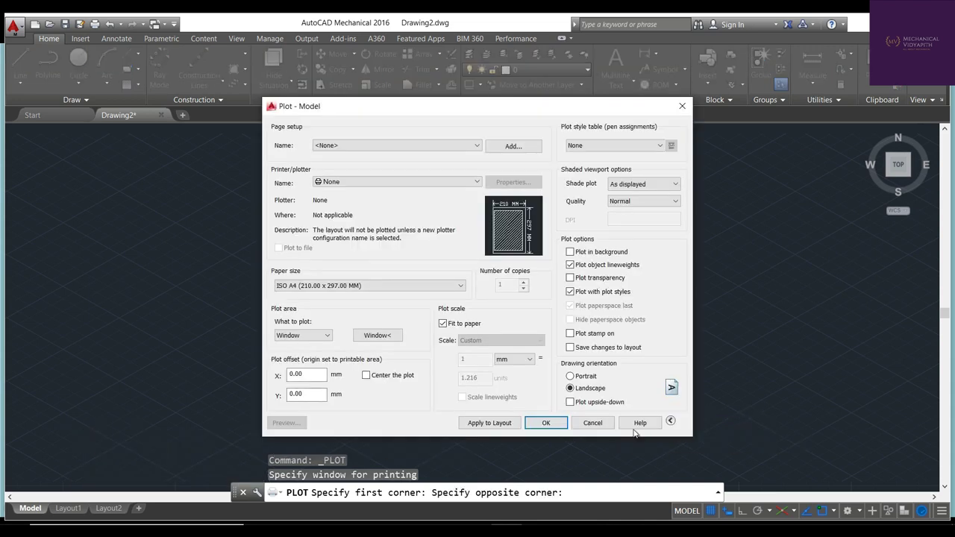
Centre the plot and apply the monochrome.ctb plot style to all layouts
{"action": "left_click", "coordinate": [366, 375]}
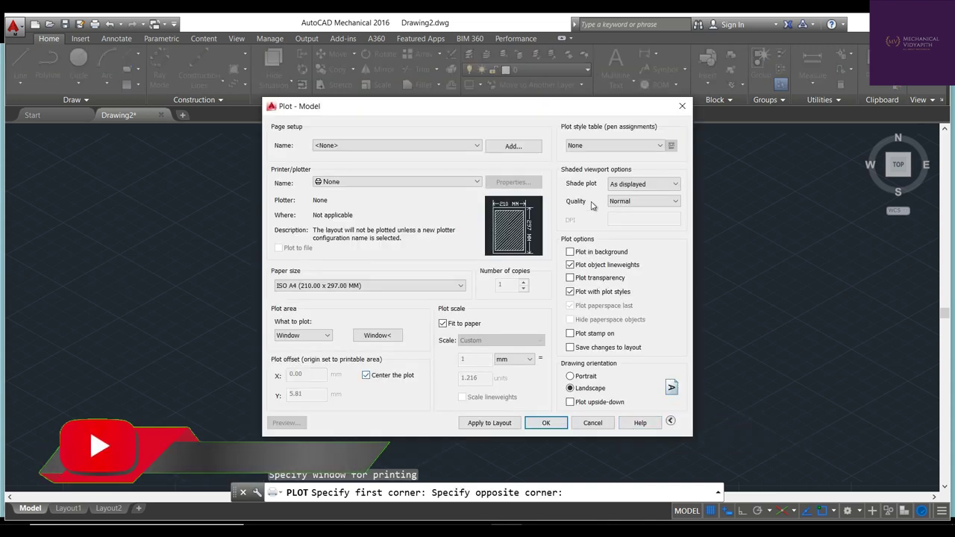
{"action": "left_click", "coordinate": [657, 145]}
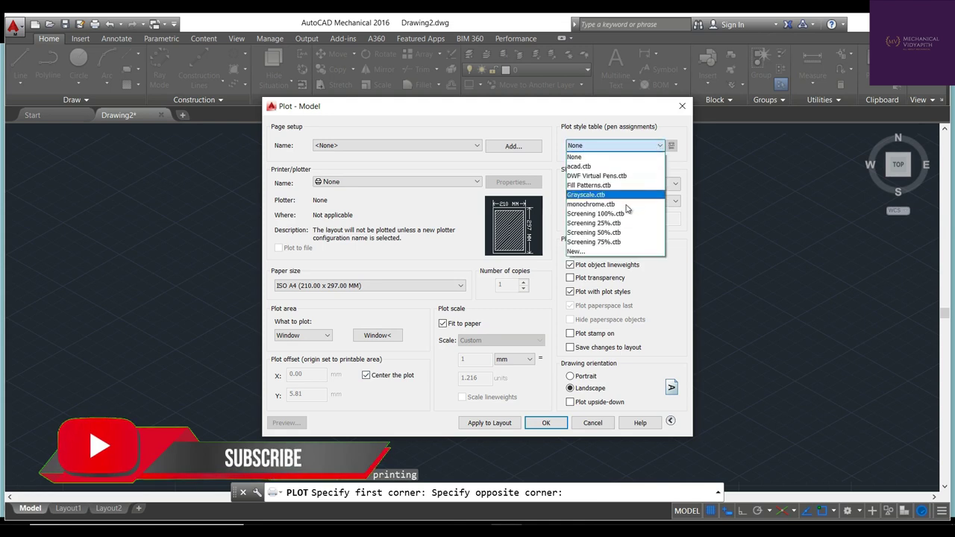
{"action": "left_click", "coordinate": [626, 204]}
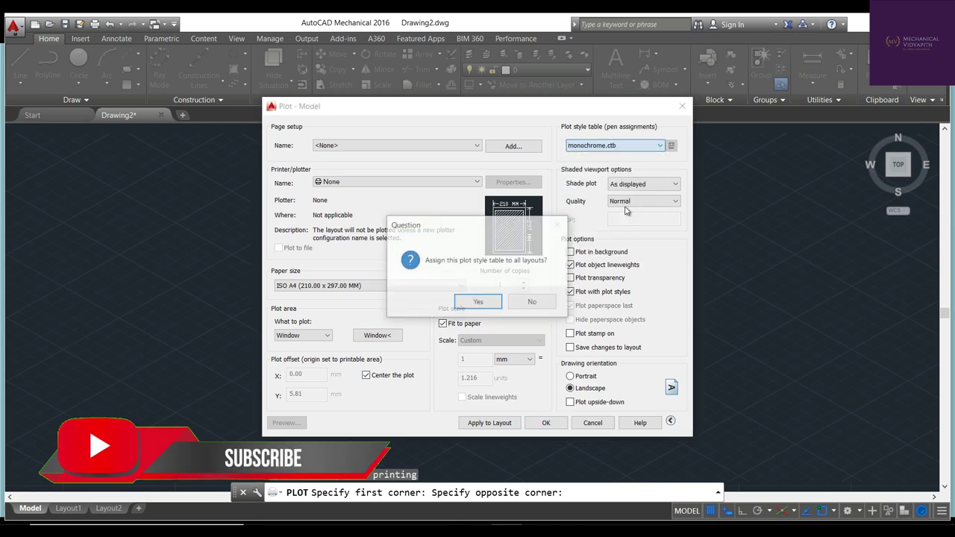
{"action": "left_click", "coordinate": [478, 302]}
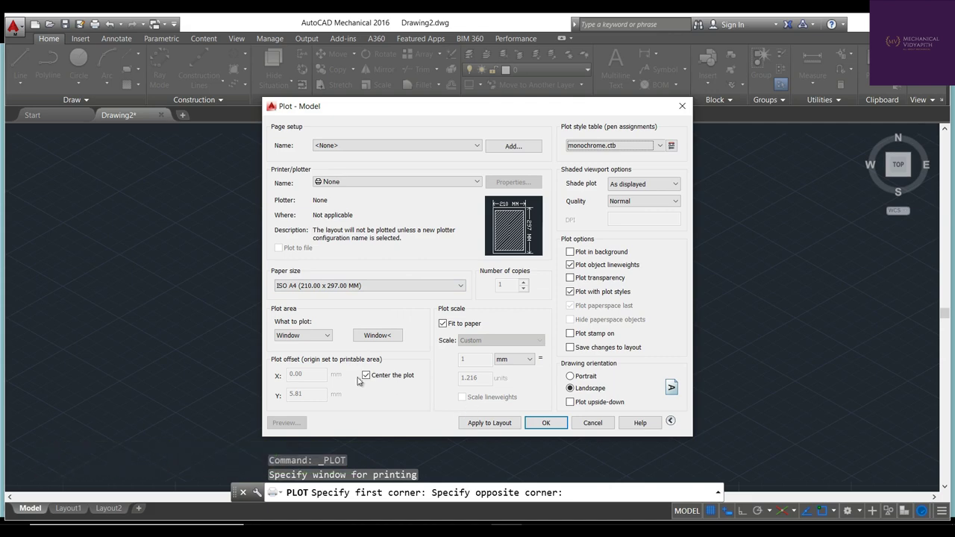
{"action": "left_click", "coordinate": [367, 337]}
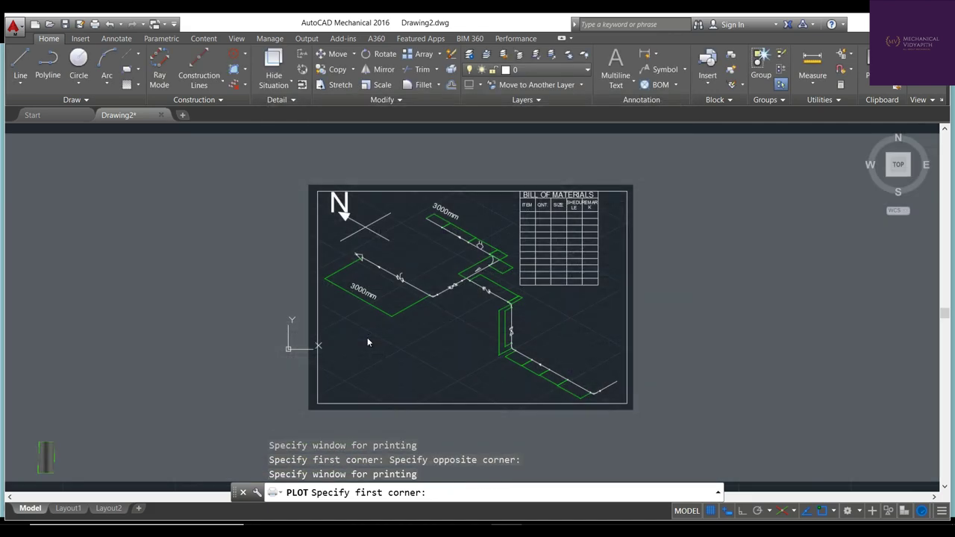
Re-pick the window corner to corner around the border, choose DWG To PDF.pc3, and preview the sheet
{"action": "left_click", "coordinate": [310, 186]}
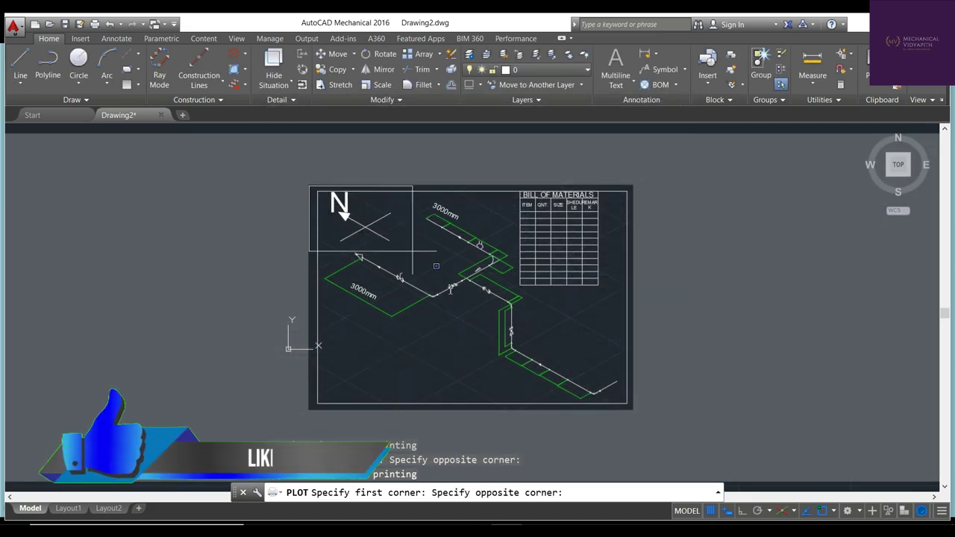
{"action": "left_click", "coordinate": [635, 431]}
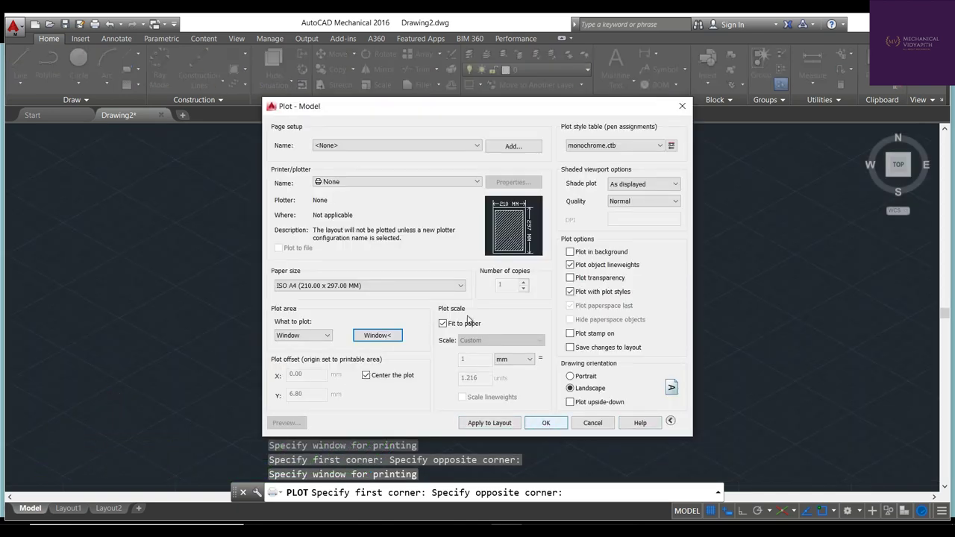
{"action": "left_click", "coordinate": [401, 183]}
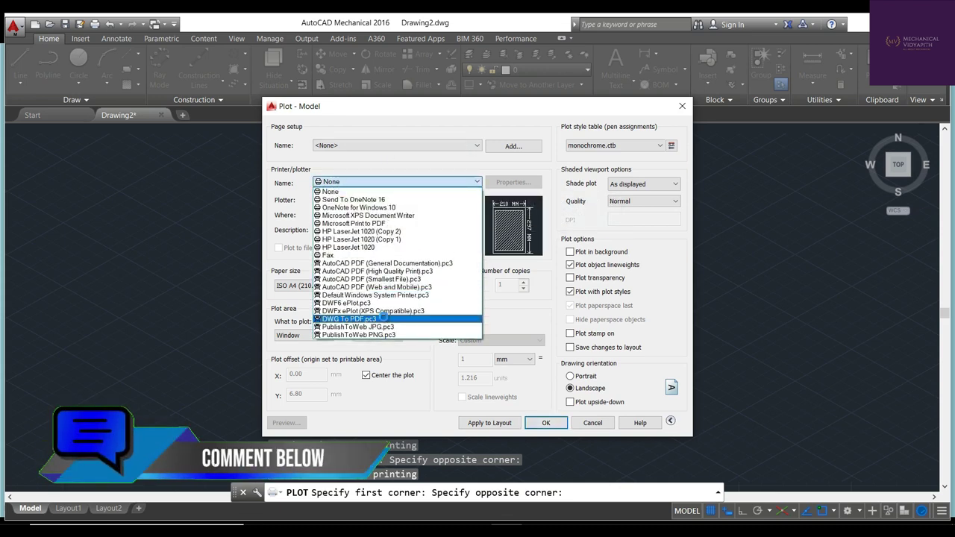
{"action": "left_click", "coordinate": [383, 318]}
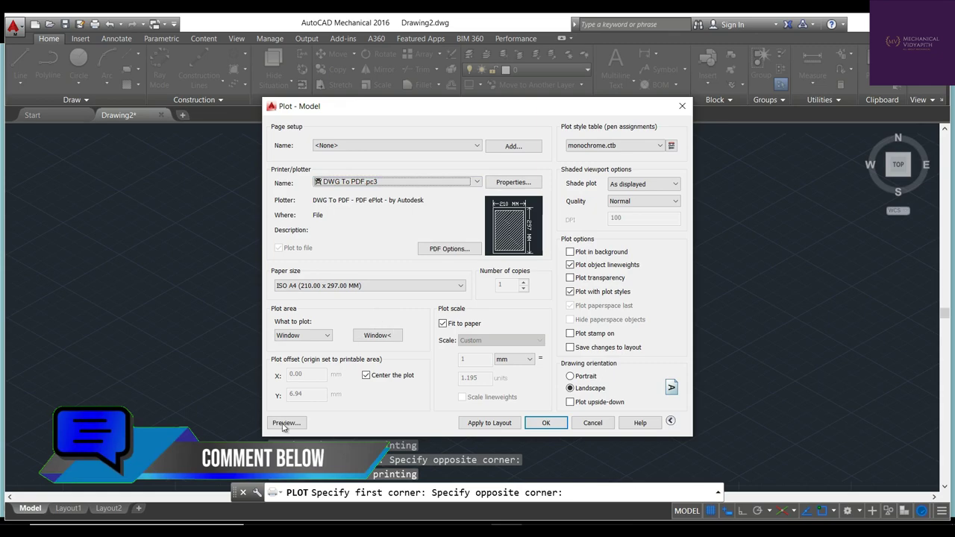
{"action": "left_click", "coordinate": [283, 423]}
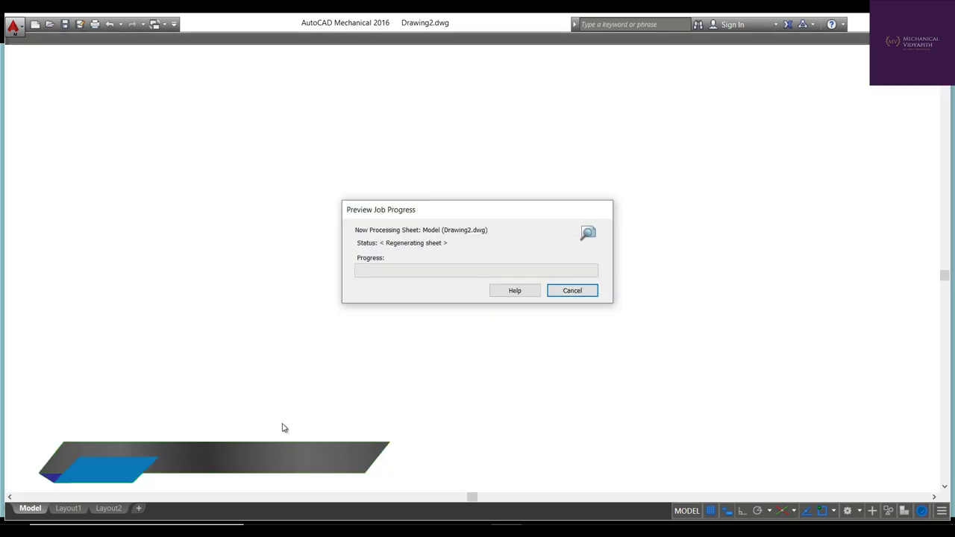